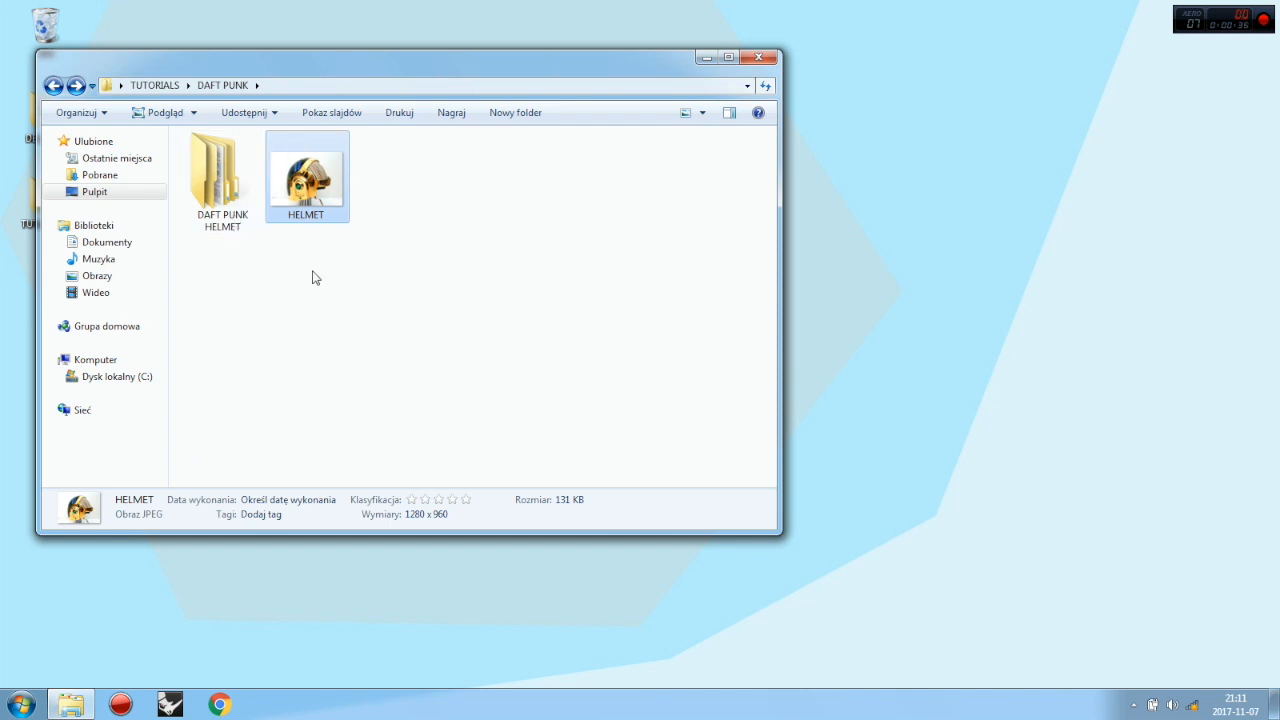
# Open the Rhino model HELMET WITH BLUEPRINT BOX from DAFT PUNK HELMET's RHINO FILES folder and maximize the Rhino window
pyautogui.doubleClick(220, 175)
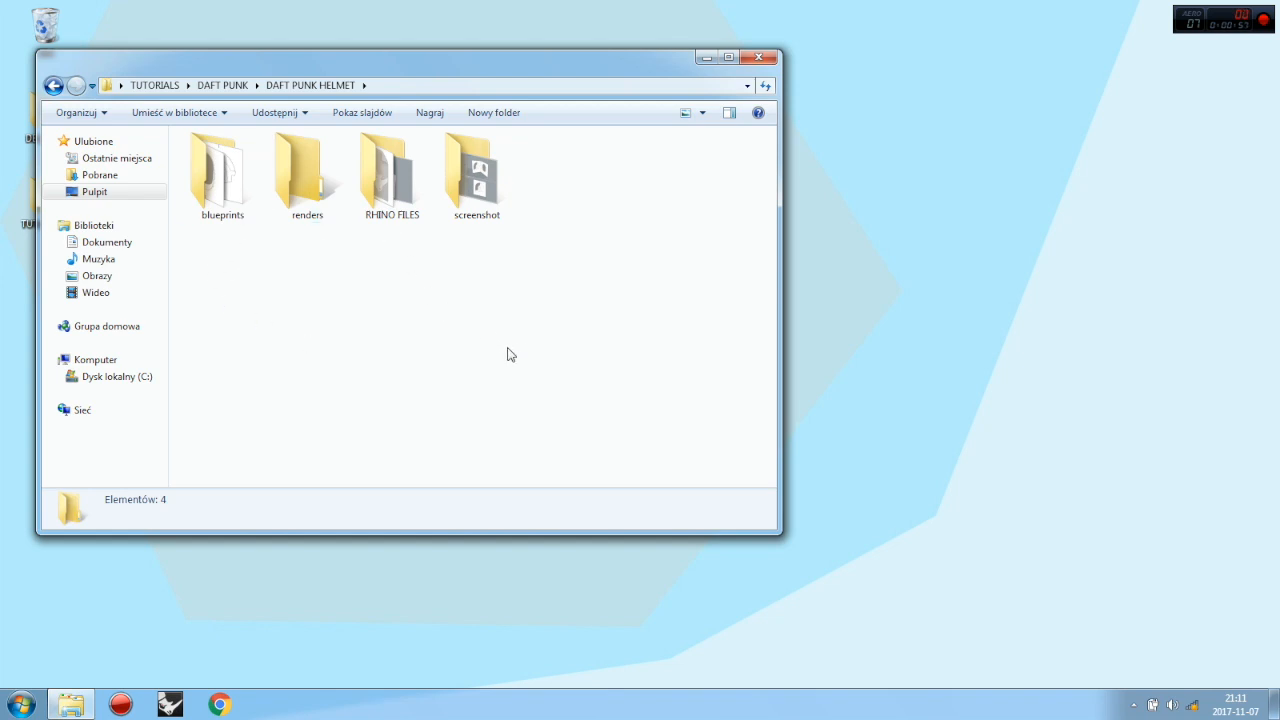
pyautogui.click(54, 85)
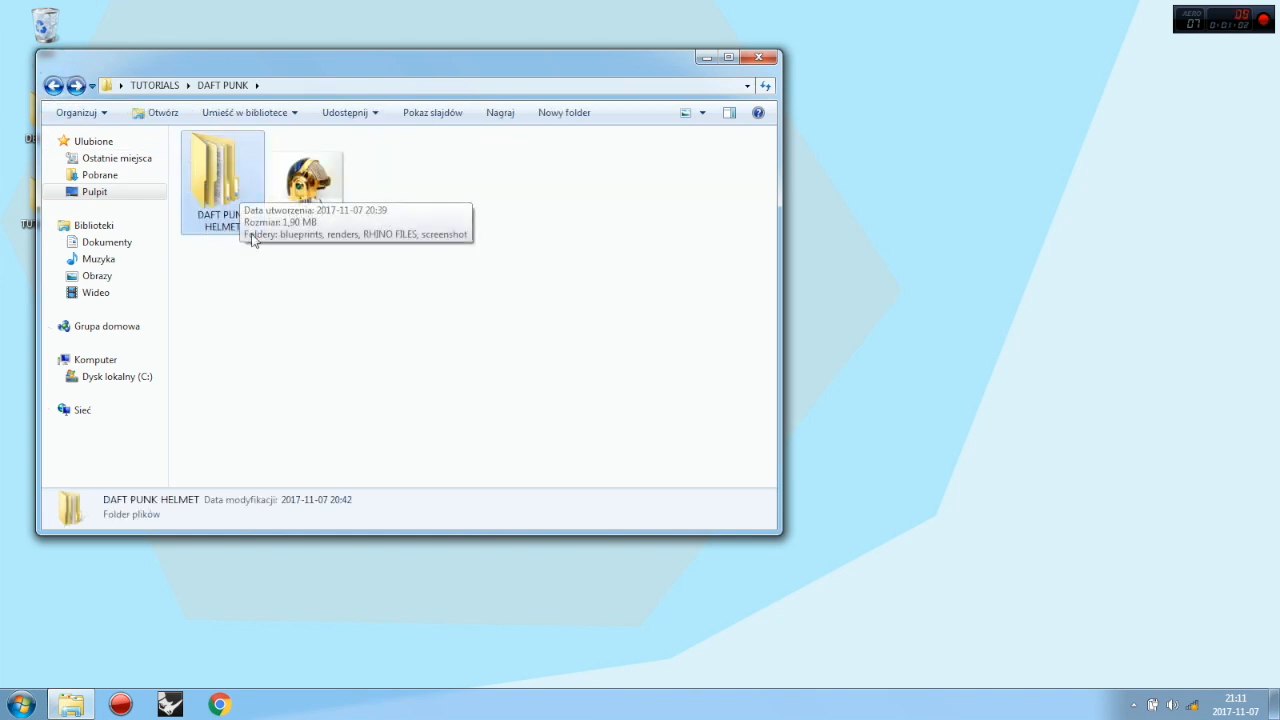
pyautogui.doubleClick(207, 180)
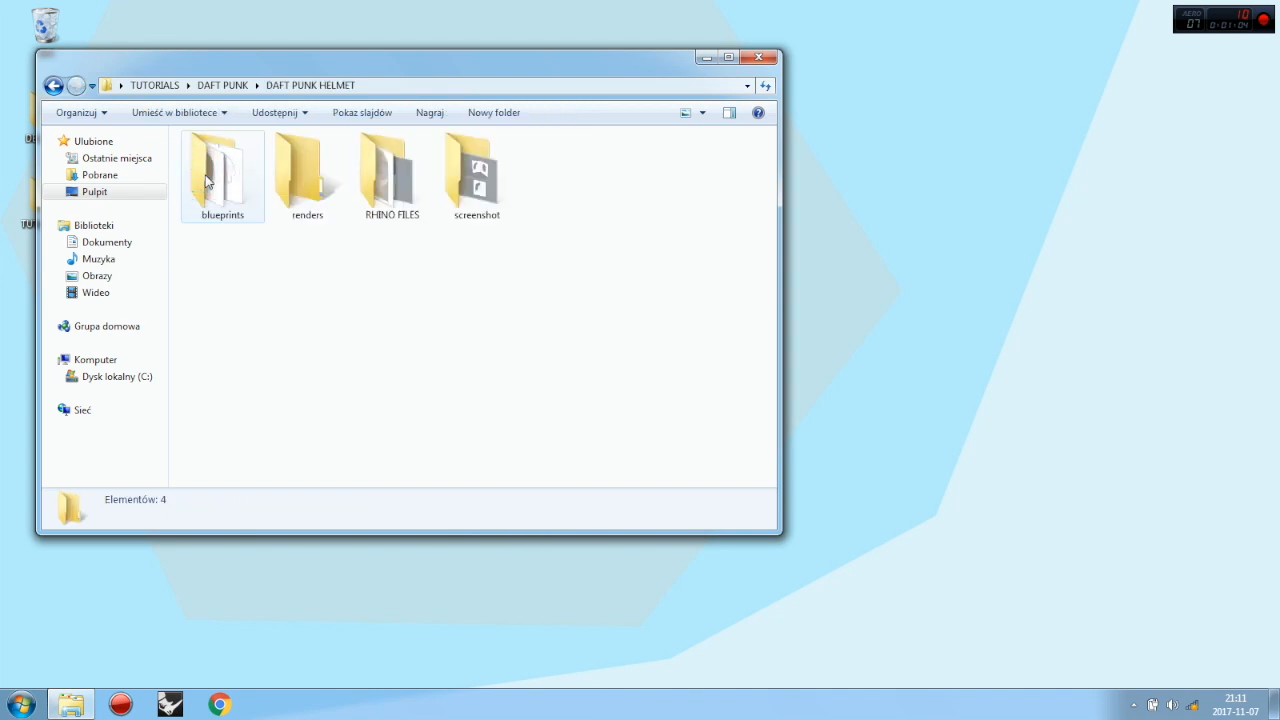
pyautogui.doubleClick(369, 185)
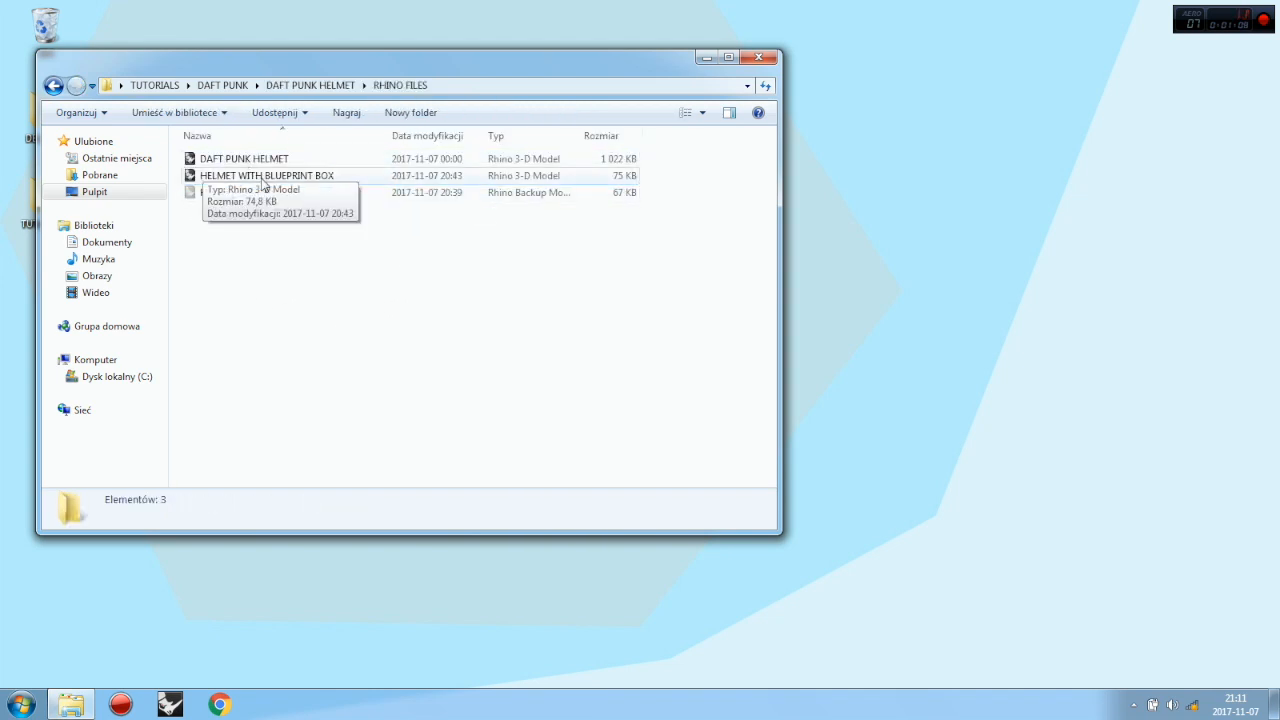
pyautogui.click(216, 180)
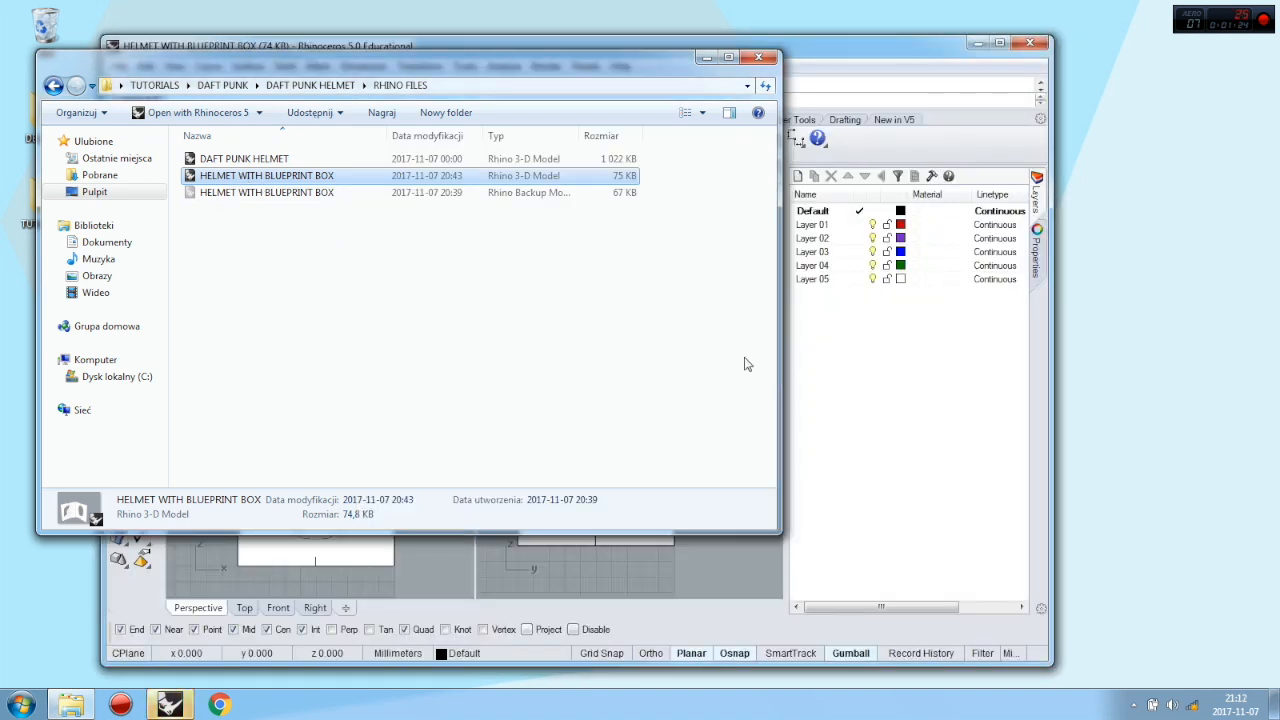
pyautogui.click(815, 48)
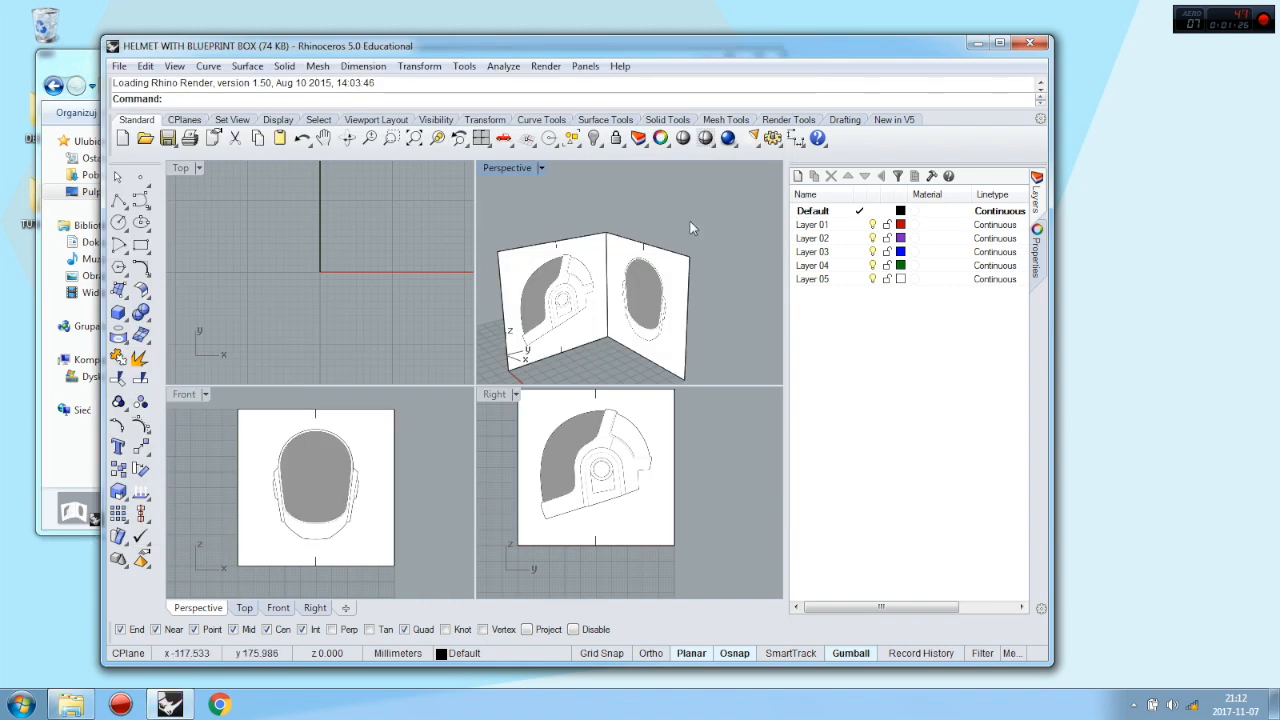
pyautogui.doubleClick(923, 48)
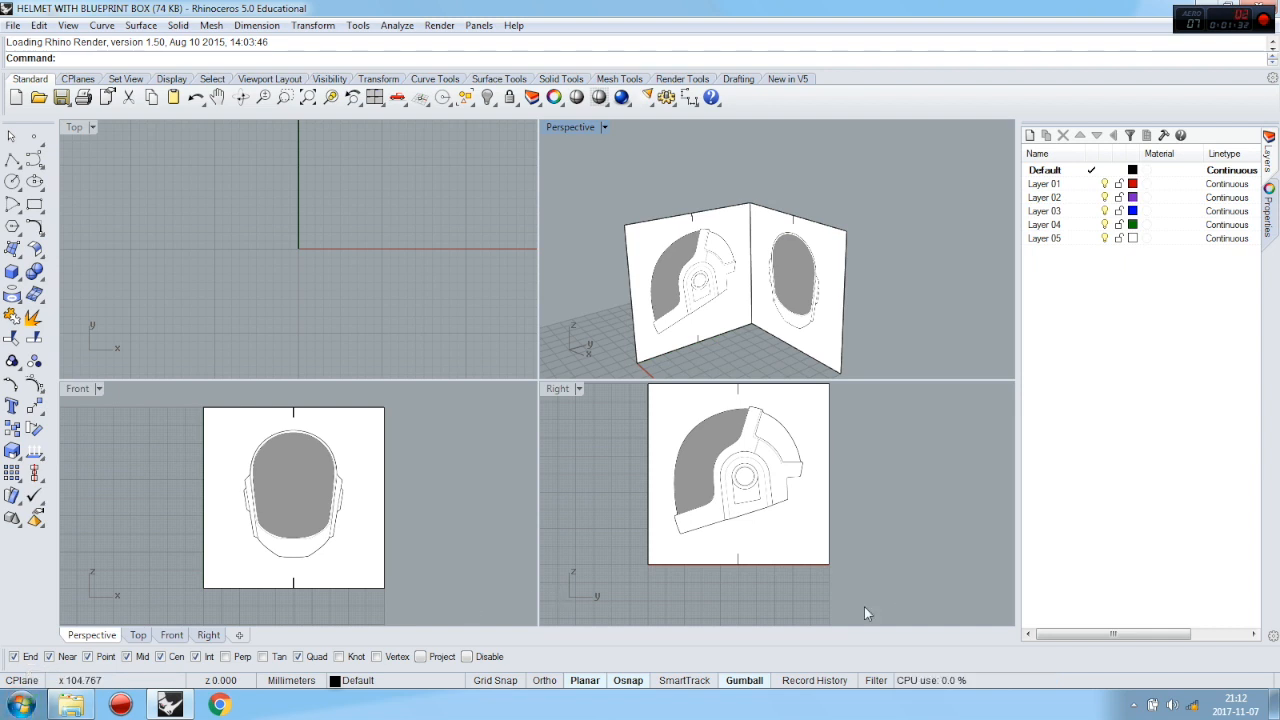
# Examine the side and front helmet blueprints from several angles in a maximized Perspective view
pyautogui.scroll(-2, 944, 149)
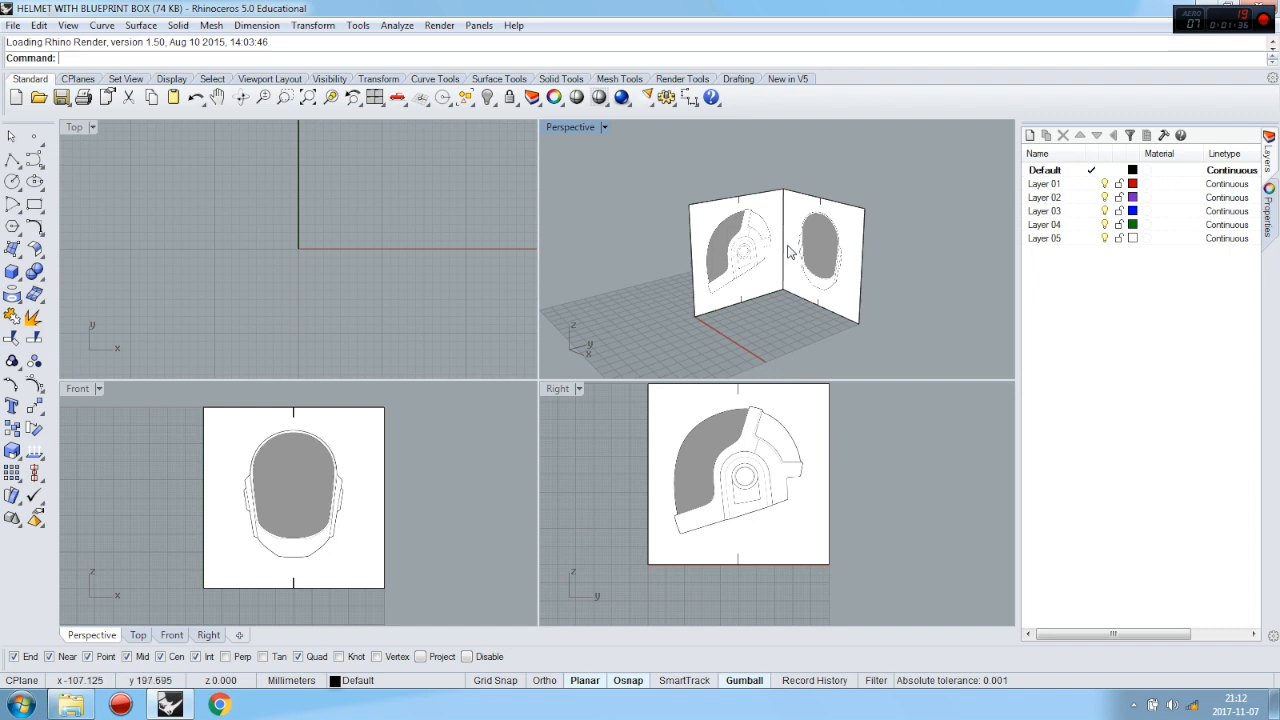
pyautogui.scroll(2, 790, 240)
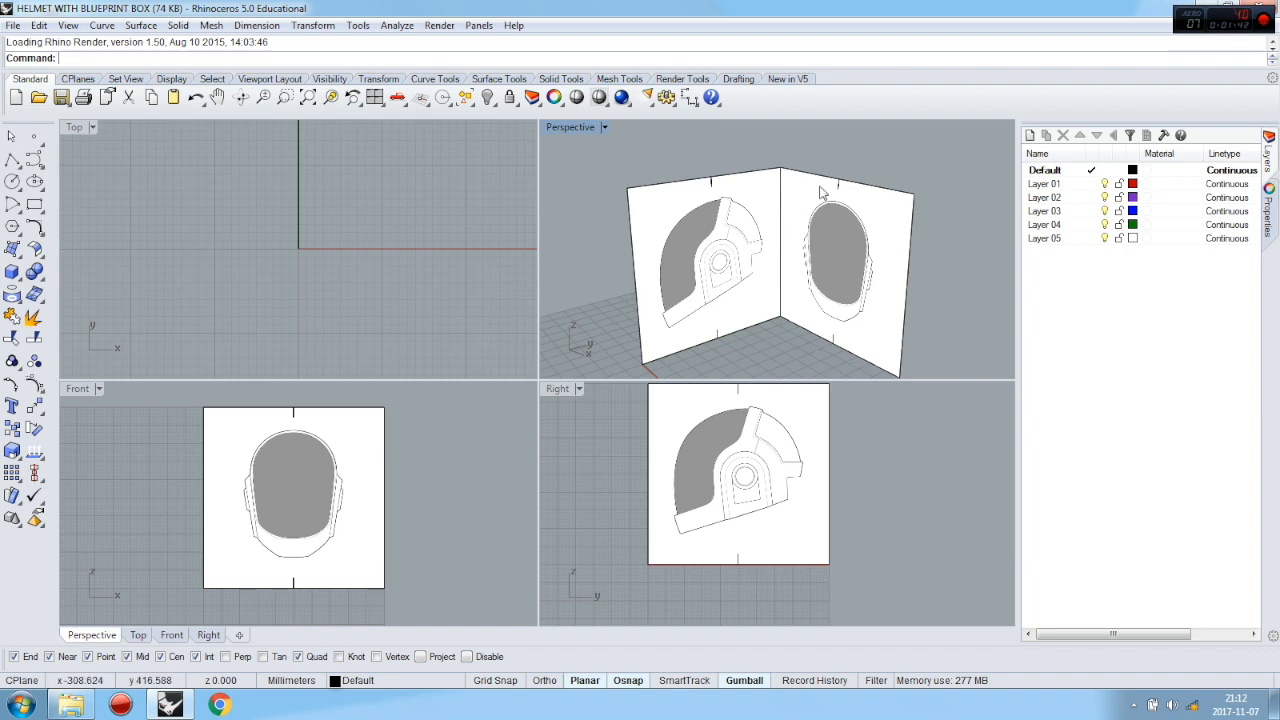
pyautogui.doubleClick(581, 127)
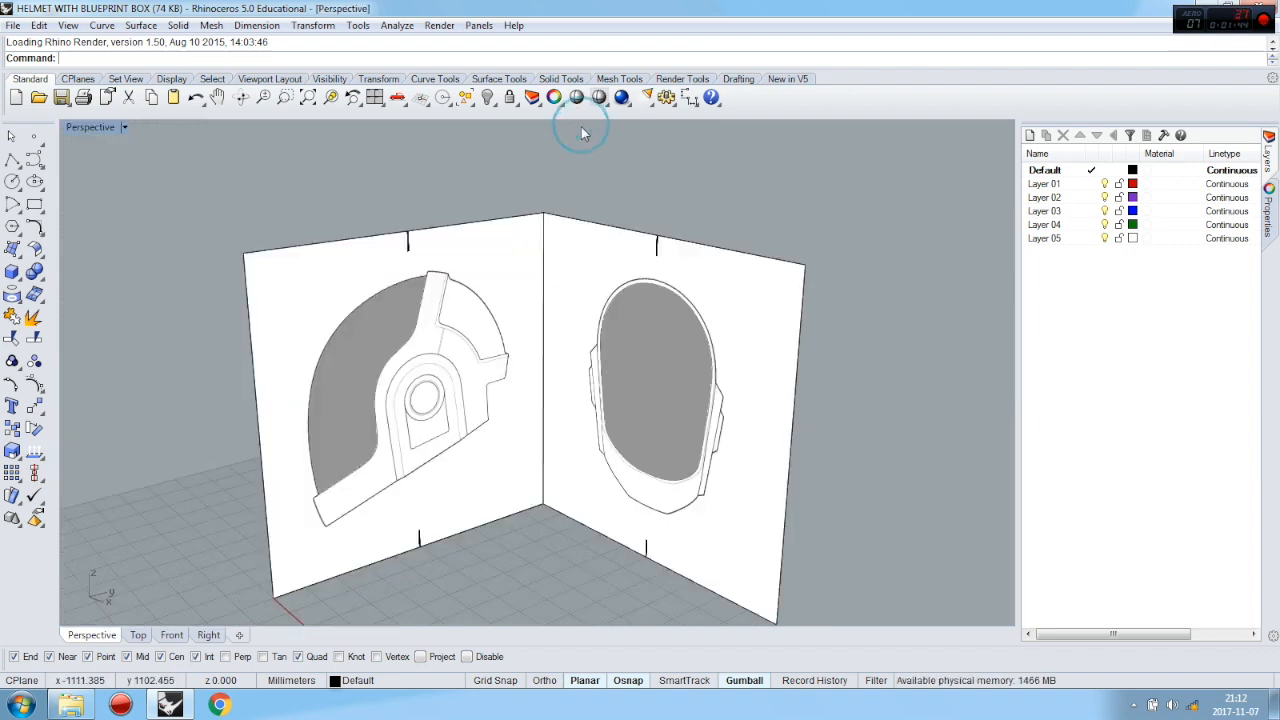
pyautogui.moveTo(508, 338); pyautogui.dragTo(566, 366, button='right')
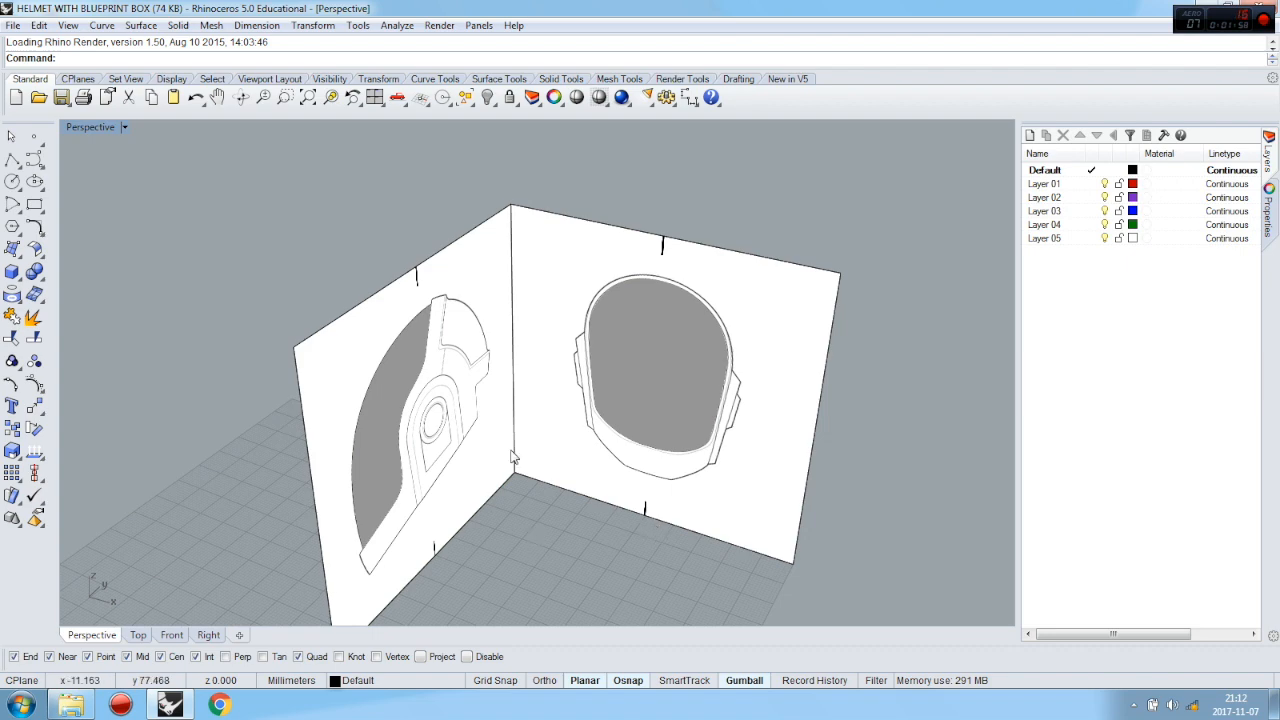
pyautogui.moveTo(577, 520); pyautogui.dragTo(587, 377, button='right')
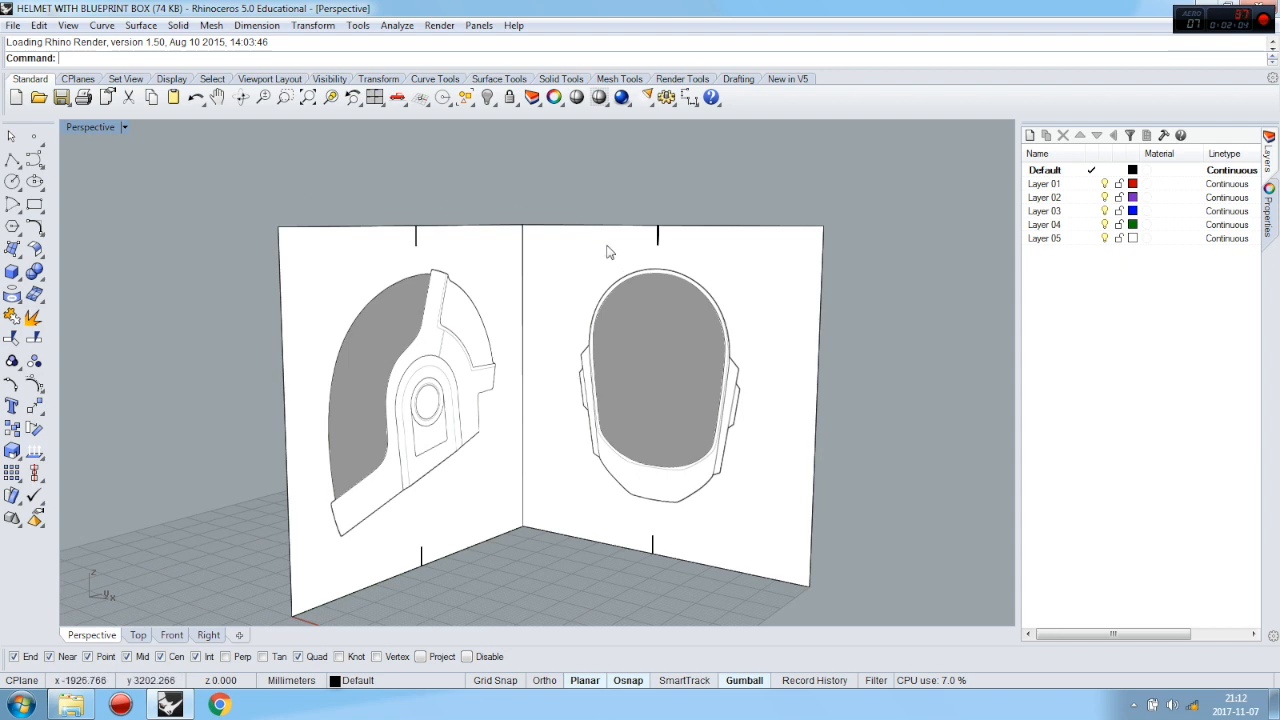
pyautogui.moveTo(855, 238); pyautogui.dragTo(603, 210, button='right')
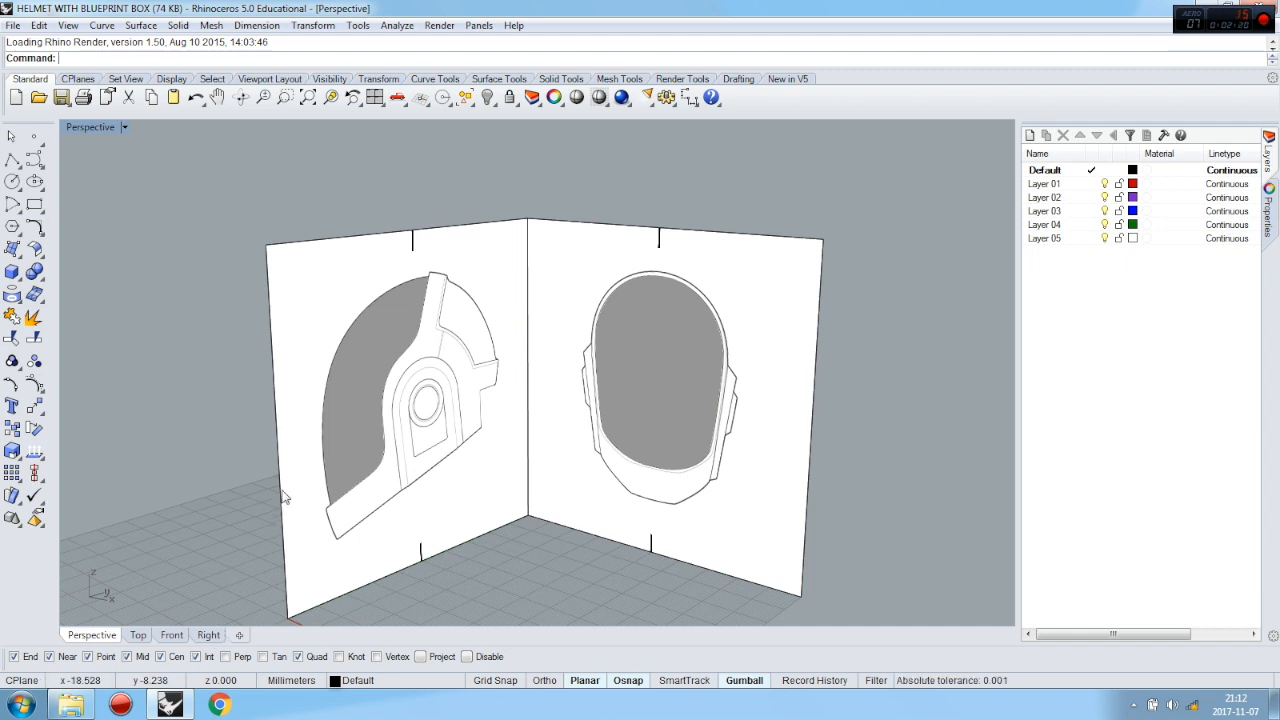
pyautogui.scroll(-4, 421, 187)
pyautogui.moveTo(421, 187); pyautogui.dragTo(436, 237, button='right')
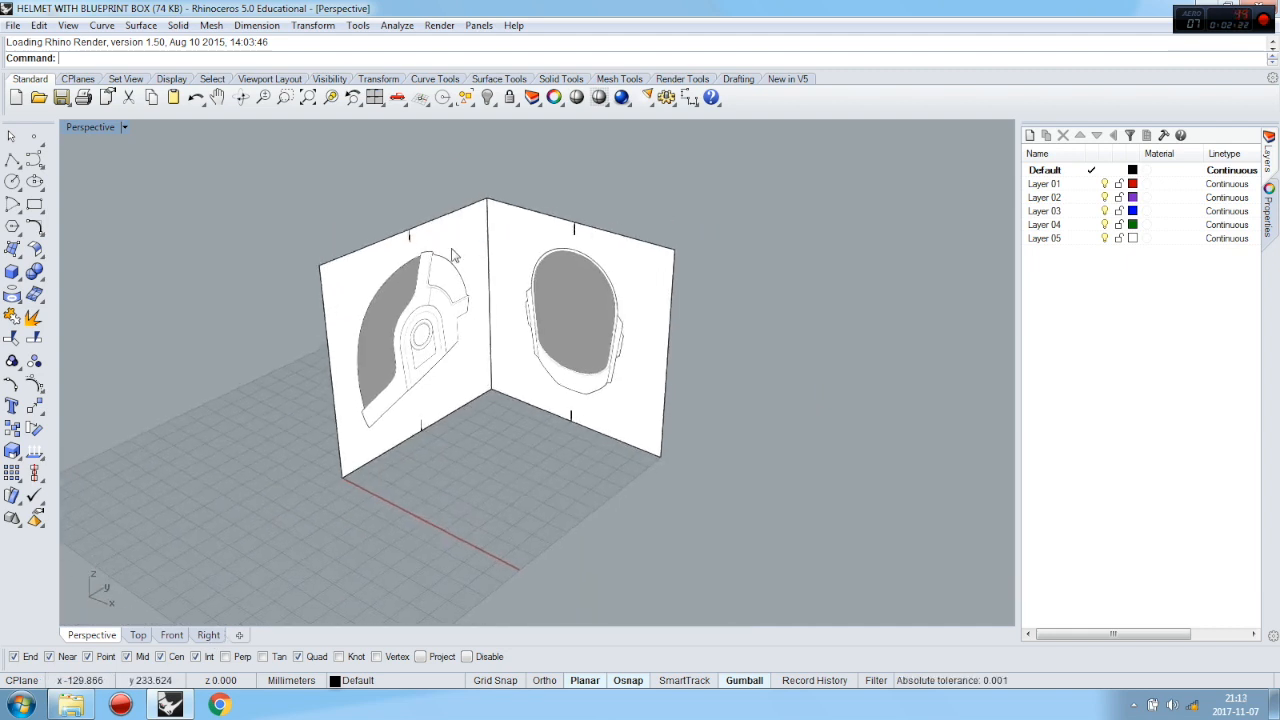
pyautogui.scroll(3, 460, 350)
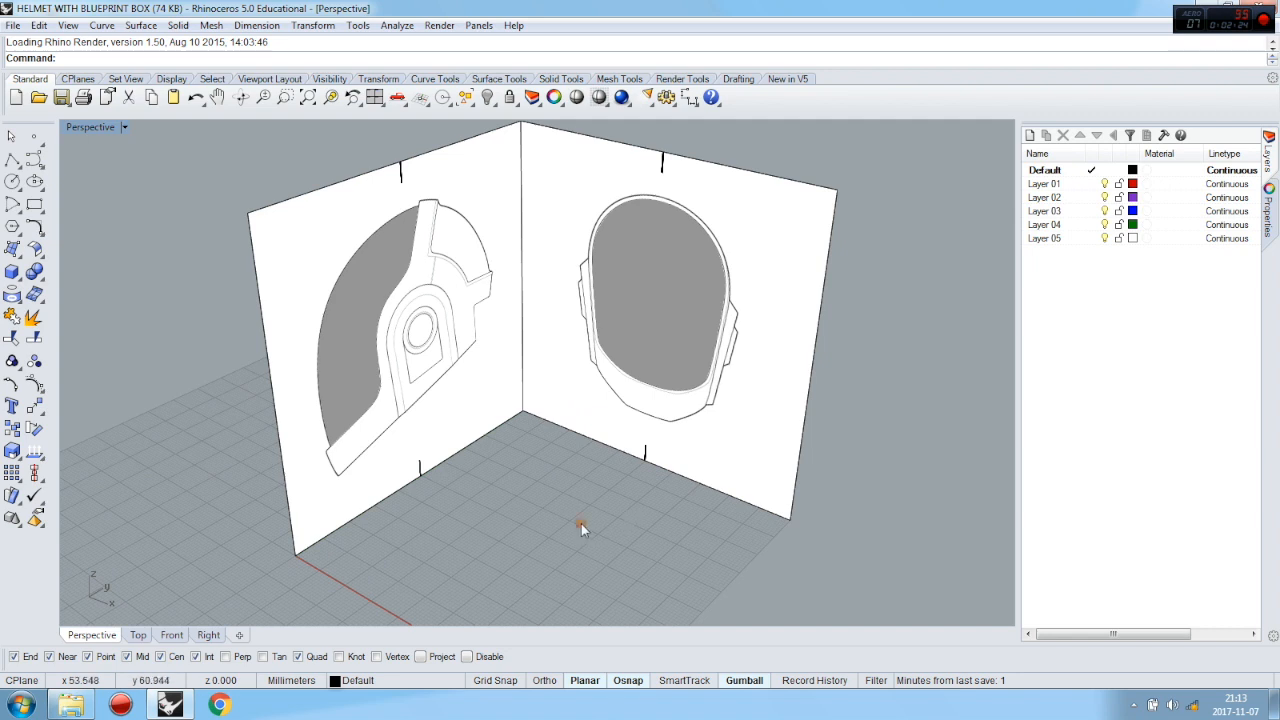
pyautogui.moveTo(582, 524); pyautogui.dragTo(615, 478, button='right')
pyautogui.moveTo(506, 493); pyautogui.dragTo(517, 467, button='right')
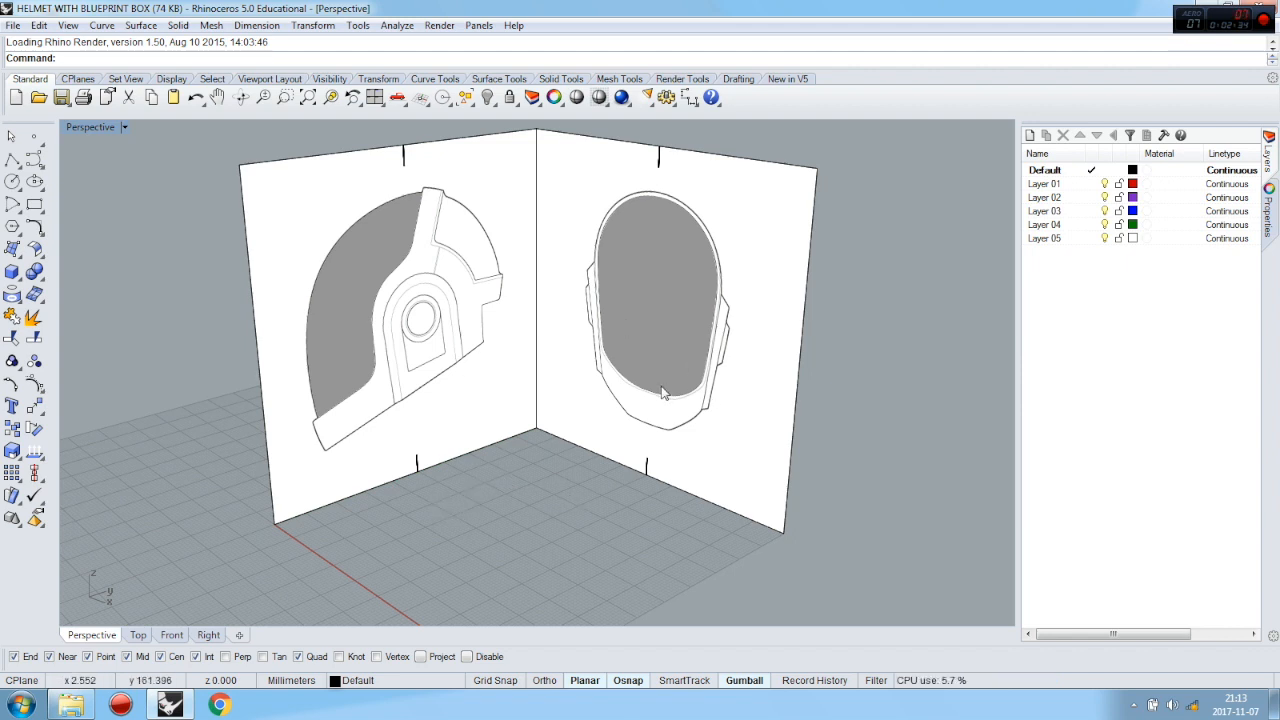
pyautogui.moveTo(860, 365)
pyautogui.mouseDown(button='right')
pyautogui.moveTo(884, 362)
pyautogui.moveTo(870, 360)
pyautogui.mouseUp(button='right')
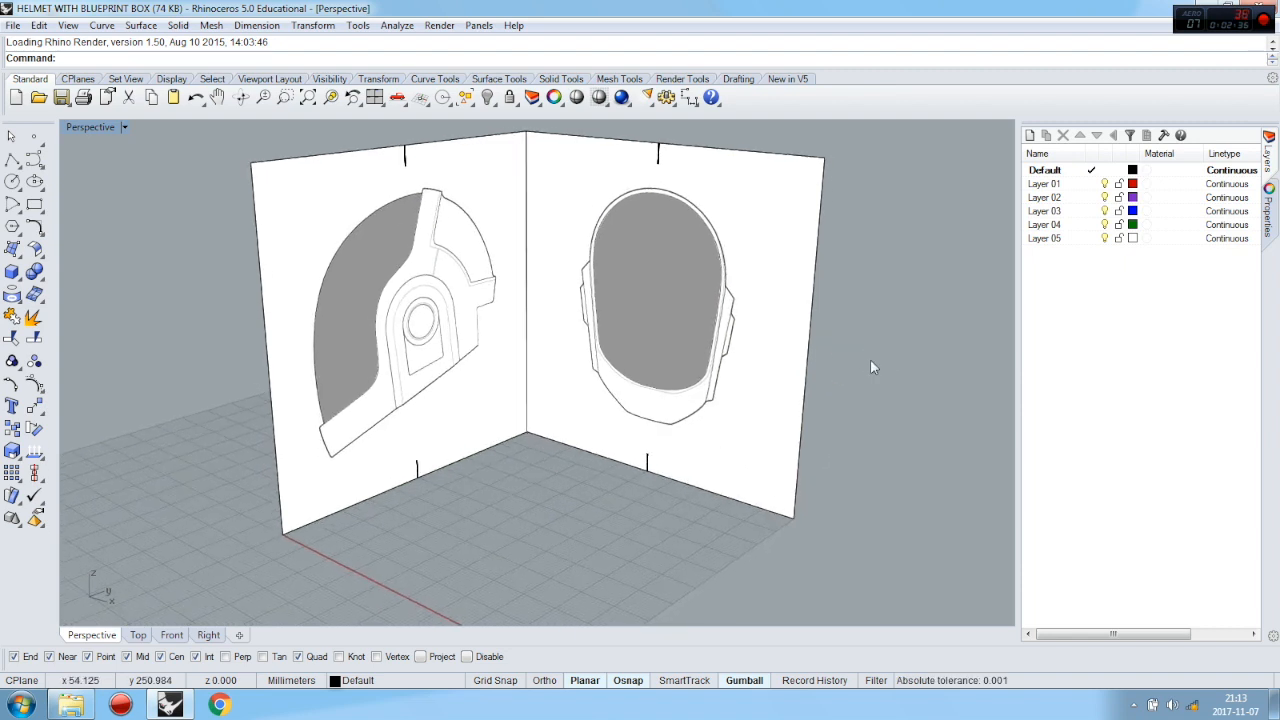
pyautogui.scroll(-2, 756, 442)
pyautogui.scroll(2, 567, 281)
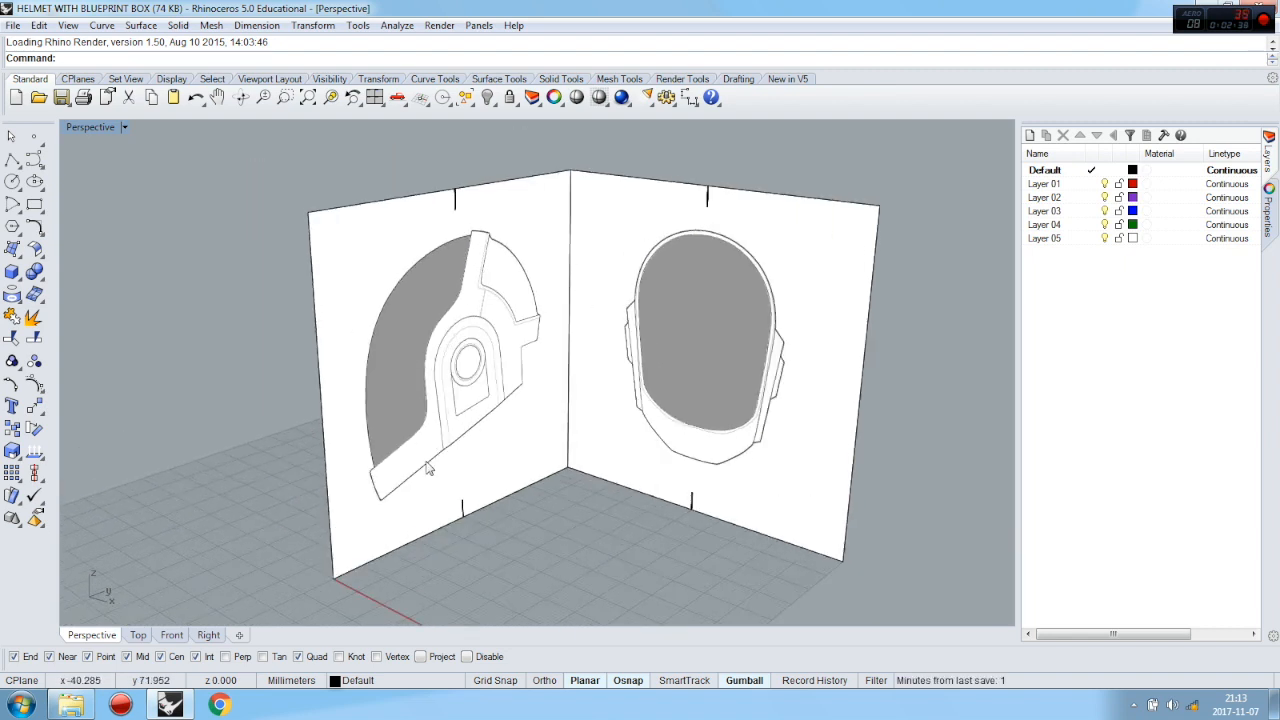
# In the Right view, draw a circle about 26 mm in diameter centred on the ear detail, following the outer arch
pyautogui.click(208, 636)
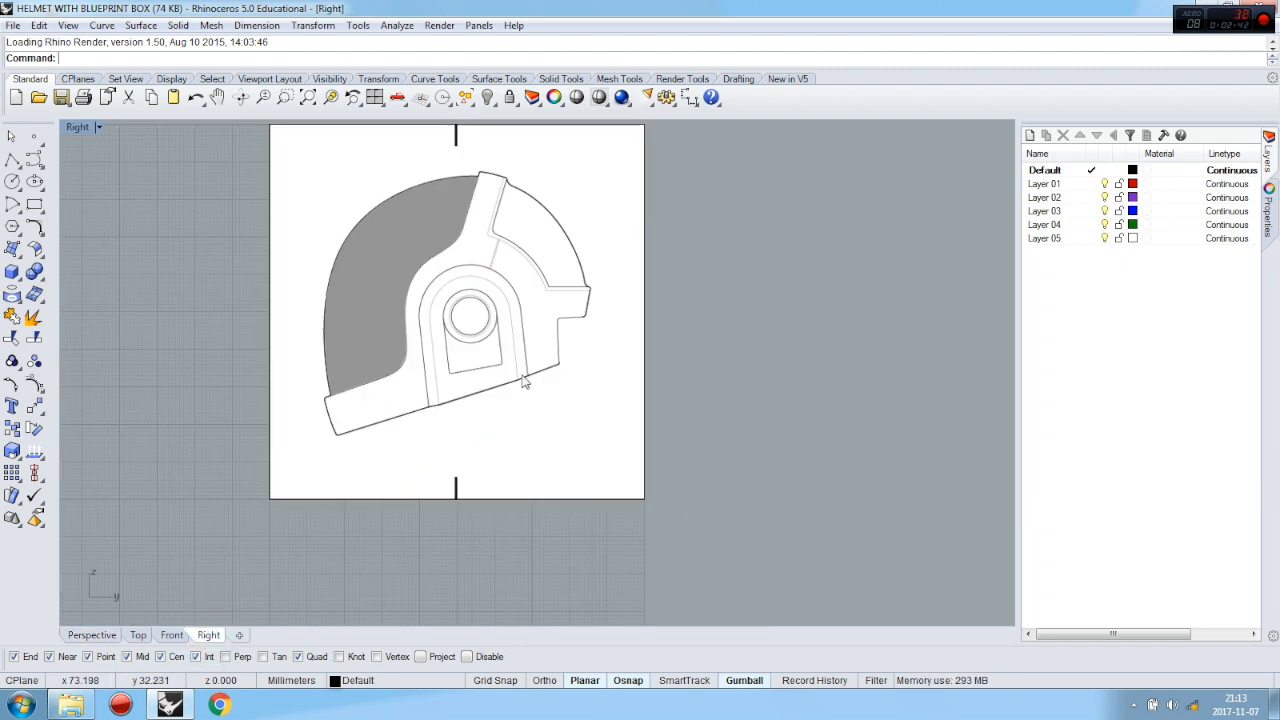
pyautogui.scroll(2, 425, 323)
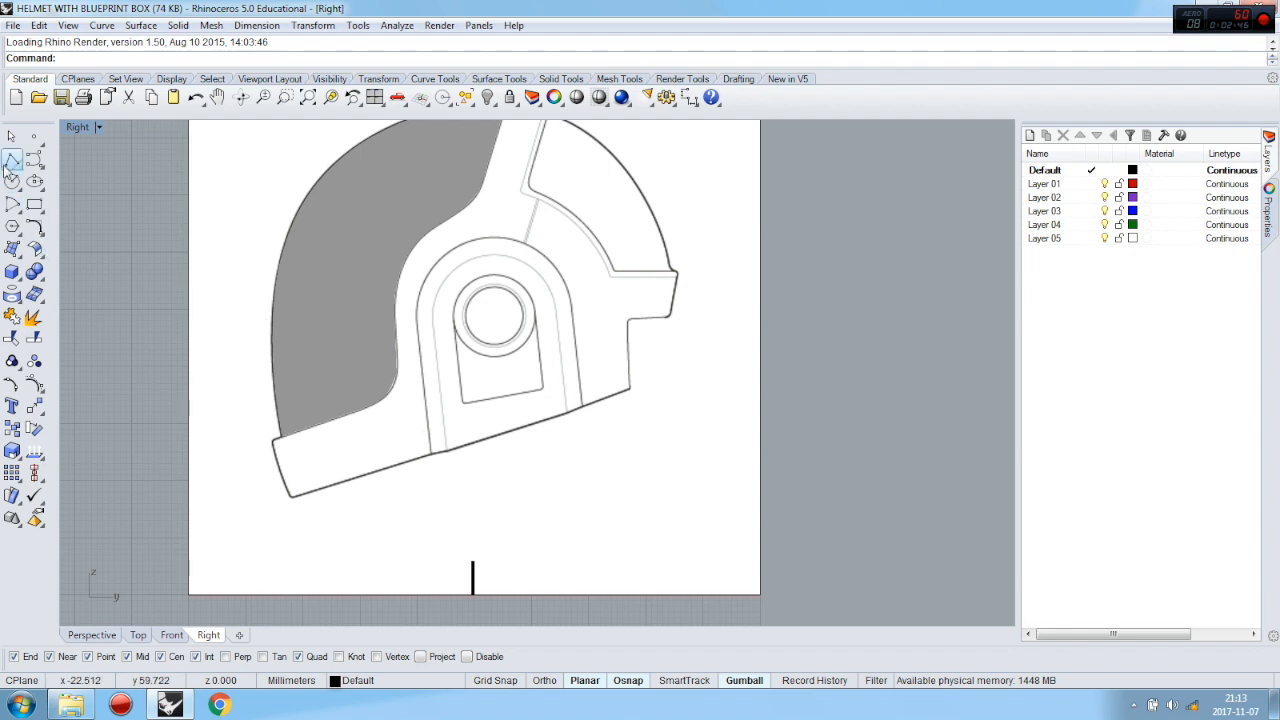
pyautogui.click(35, 181)
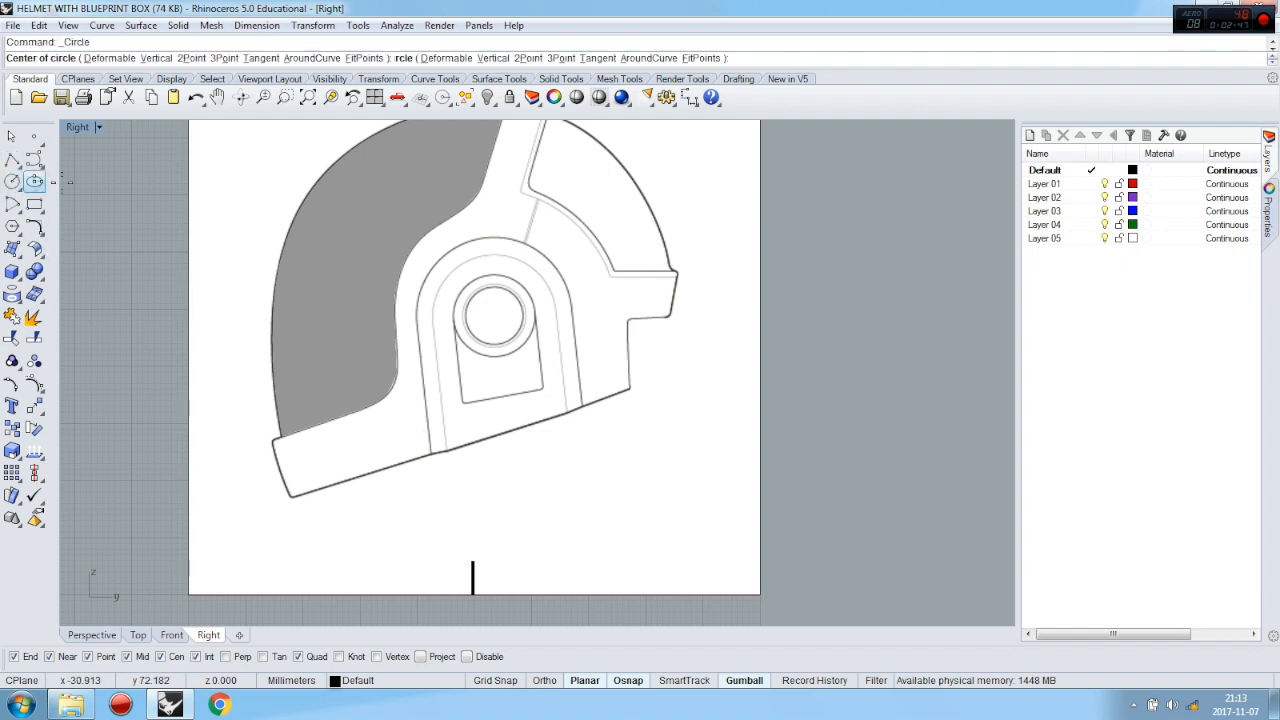
pyautogui.click(493, 311)
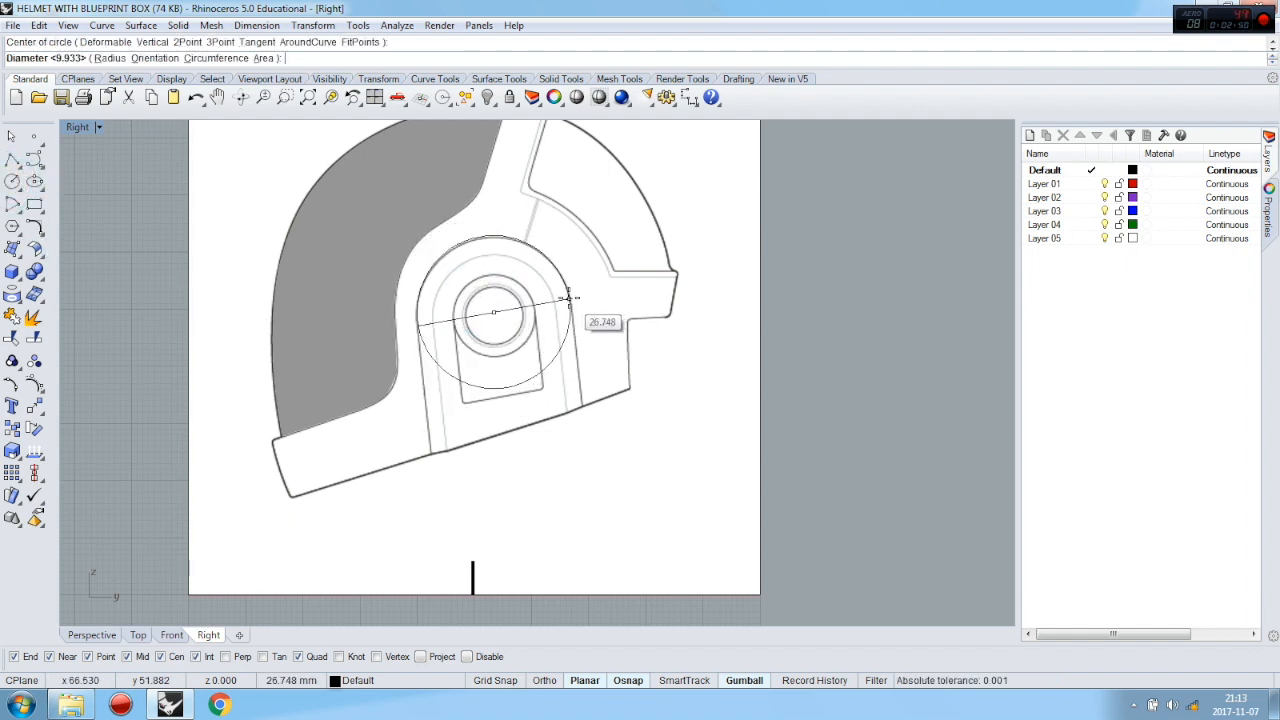
pyautogui.click(566, 297)
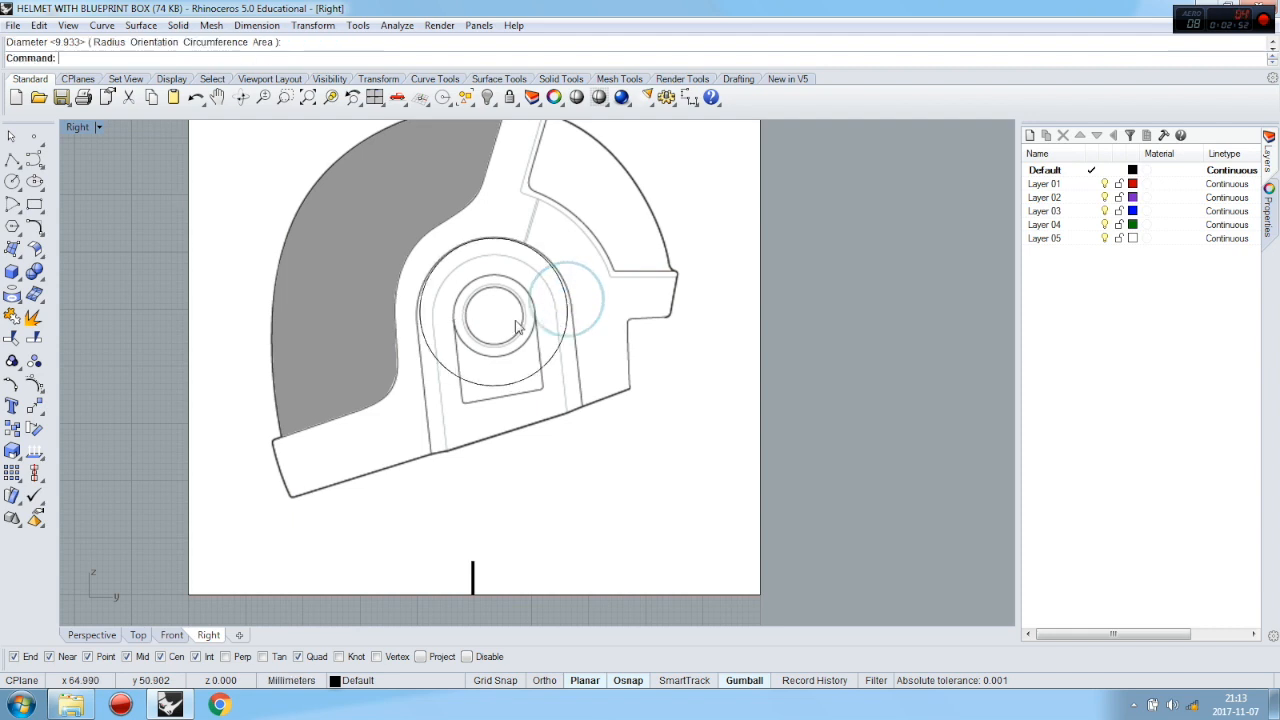
pyautogui.click(12, 160)
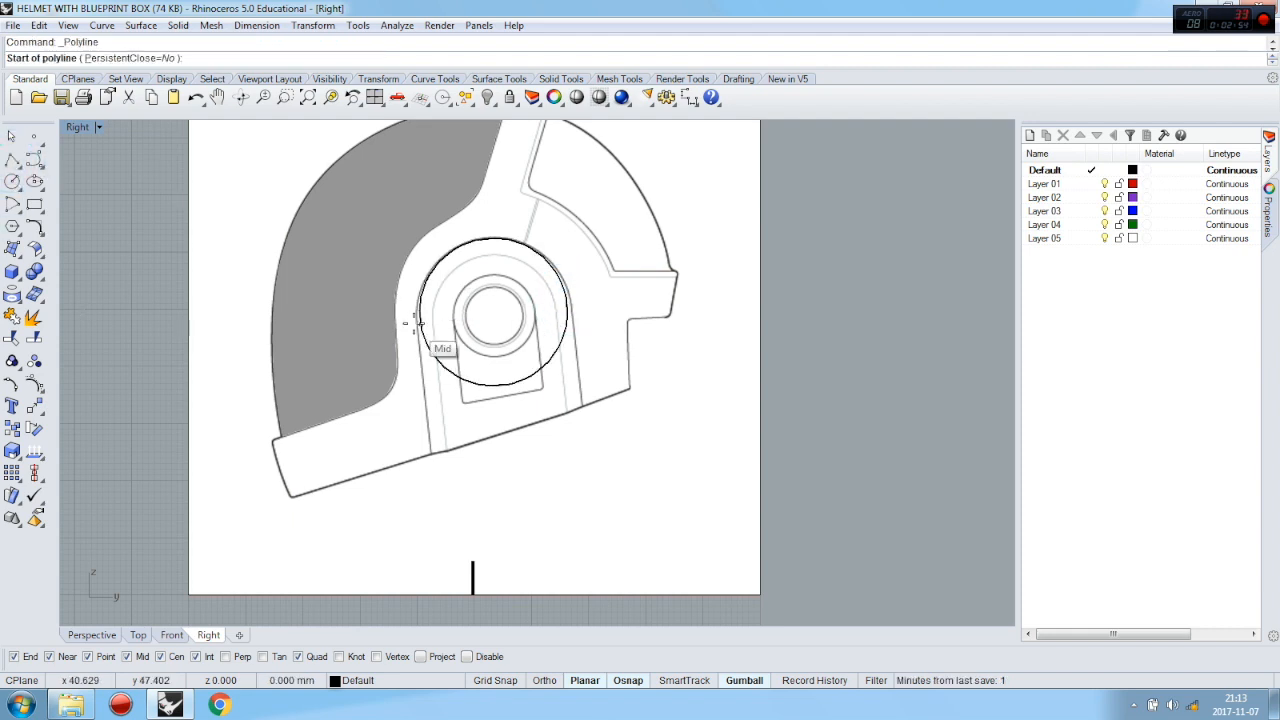
pyautogui.click(416, 322)
pyautogui.press('Escape')
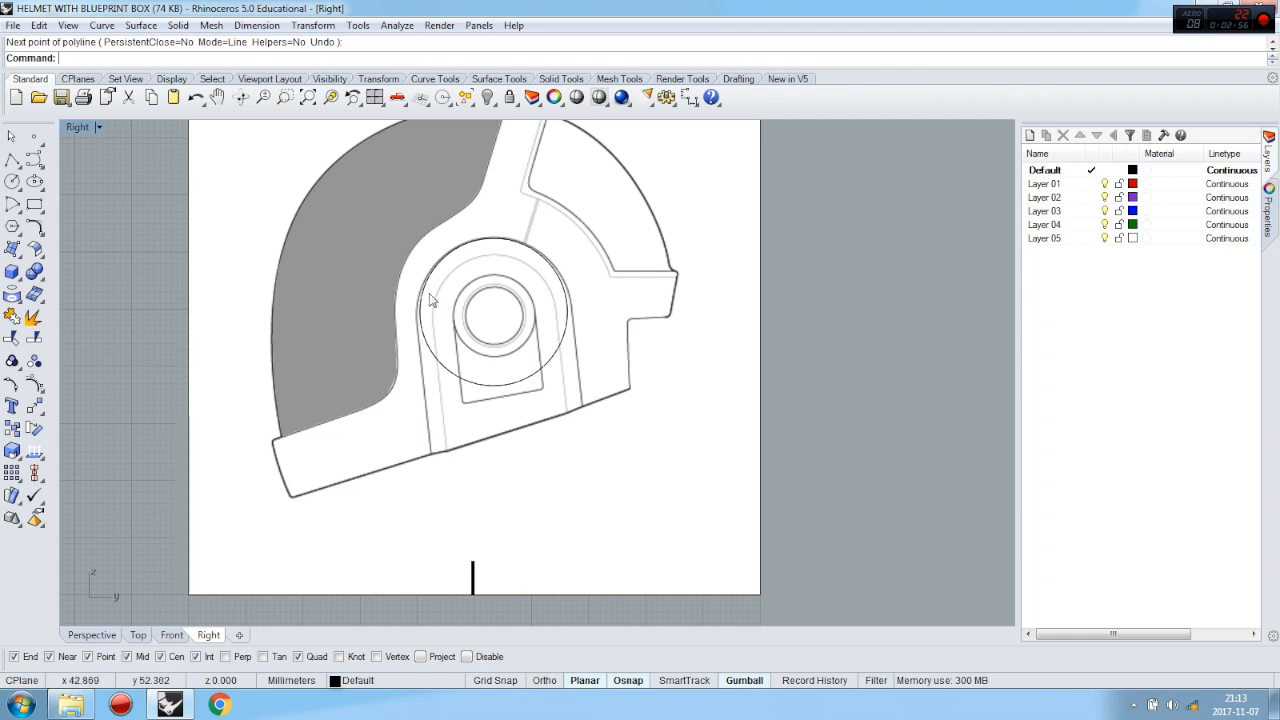
# Draw a vertical line about 28 mm long downward from the circle's left quadrant, past the helmet's lower edge
pyautogui.click(12, 160)
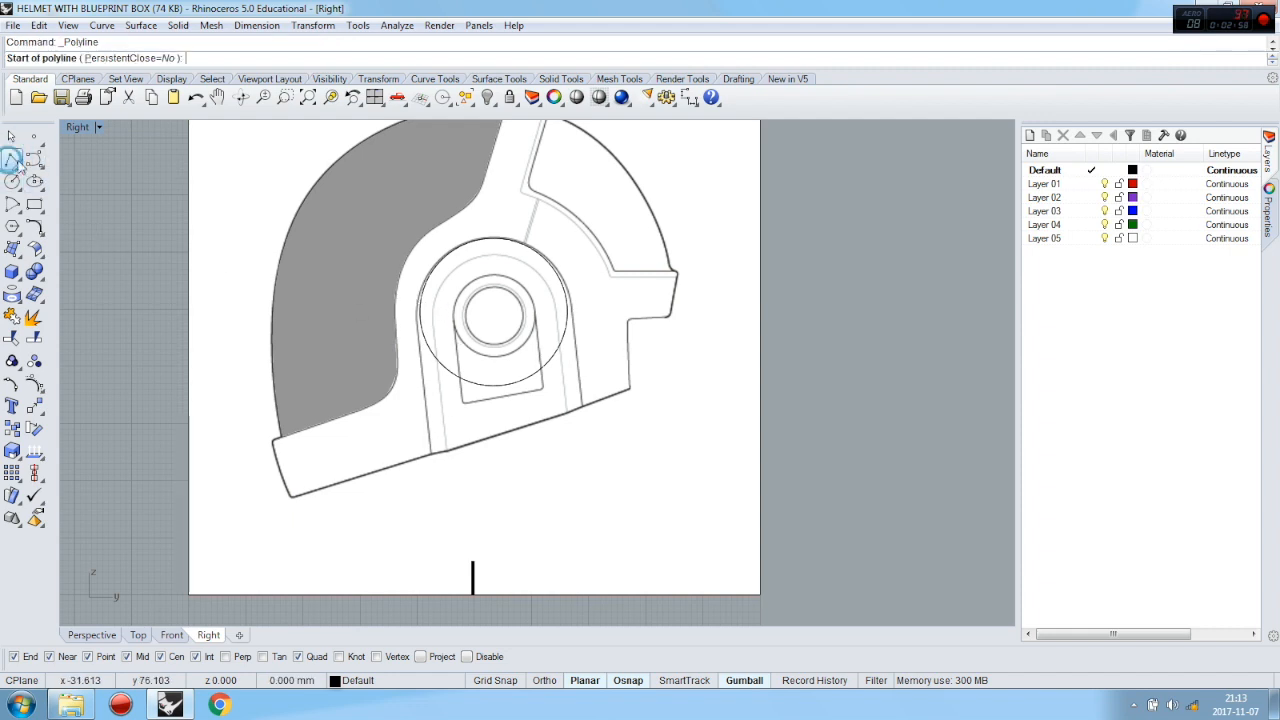
pyautogui.click(420, 321)
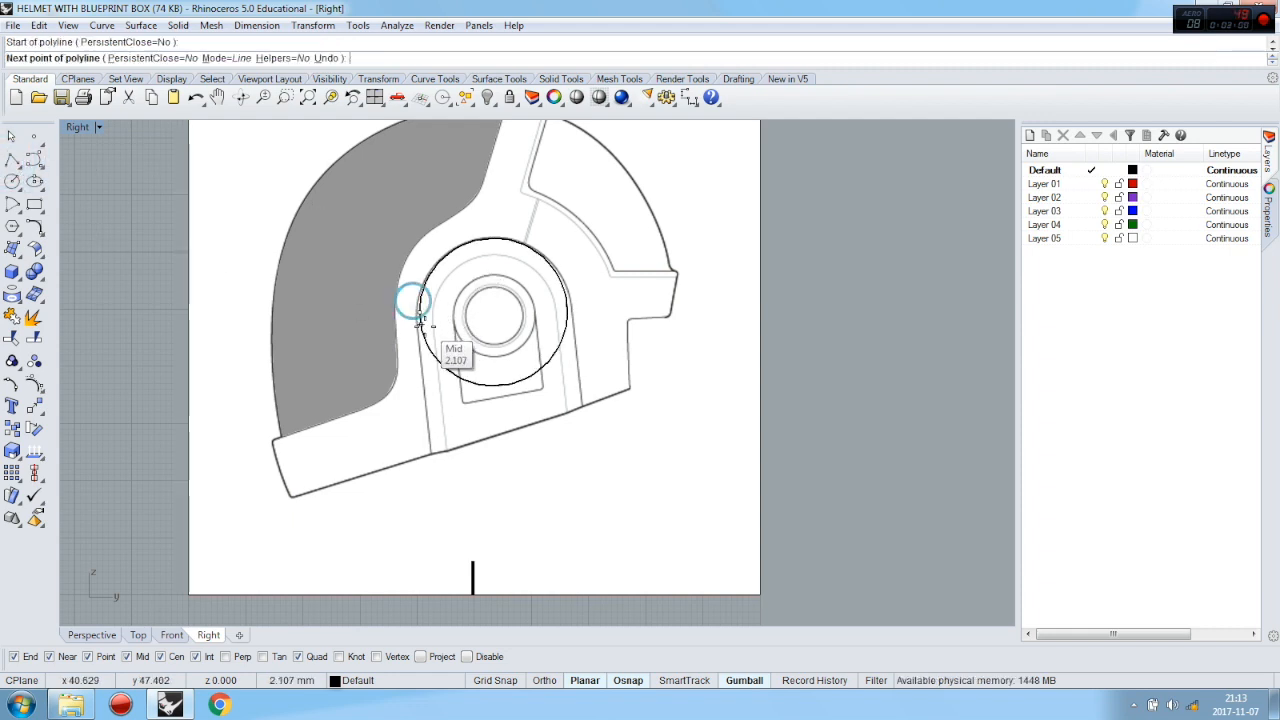
pyautogui.press('shift')
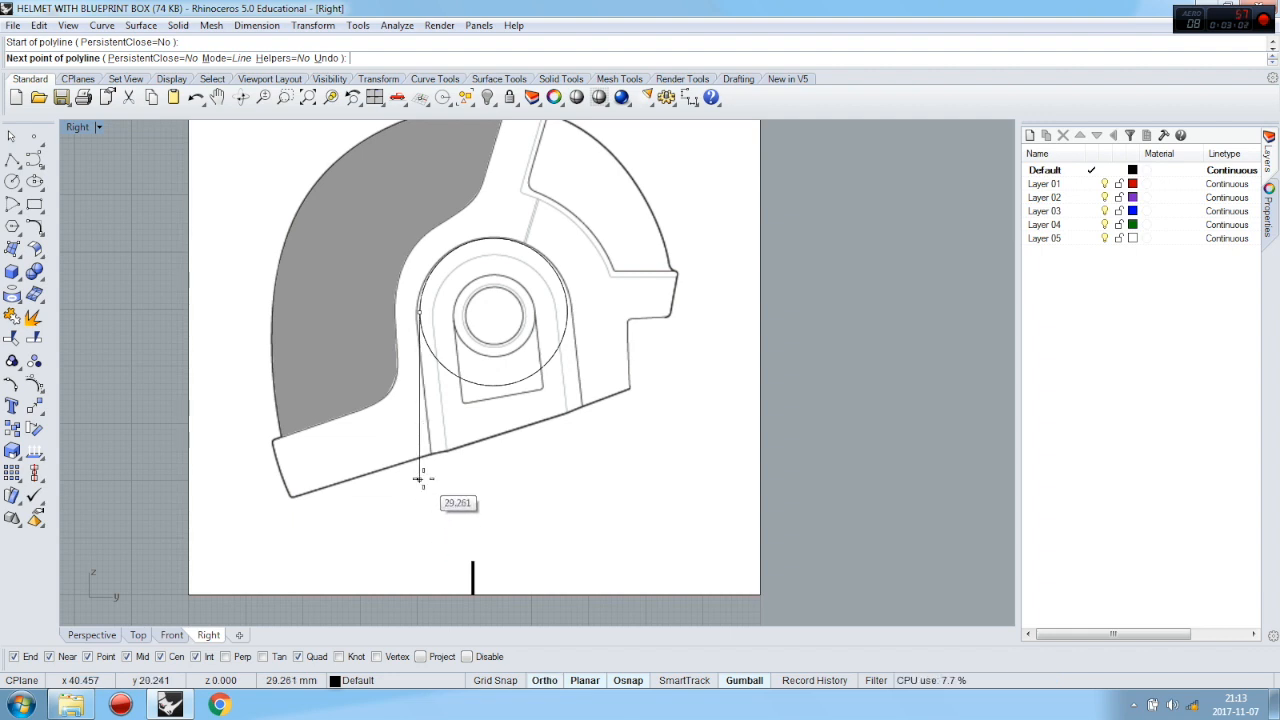
pyautogui.click(419, 473)
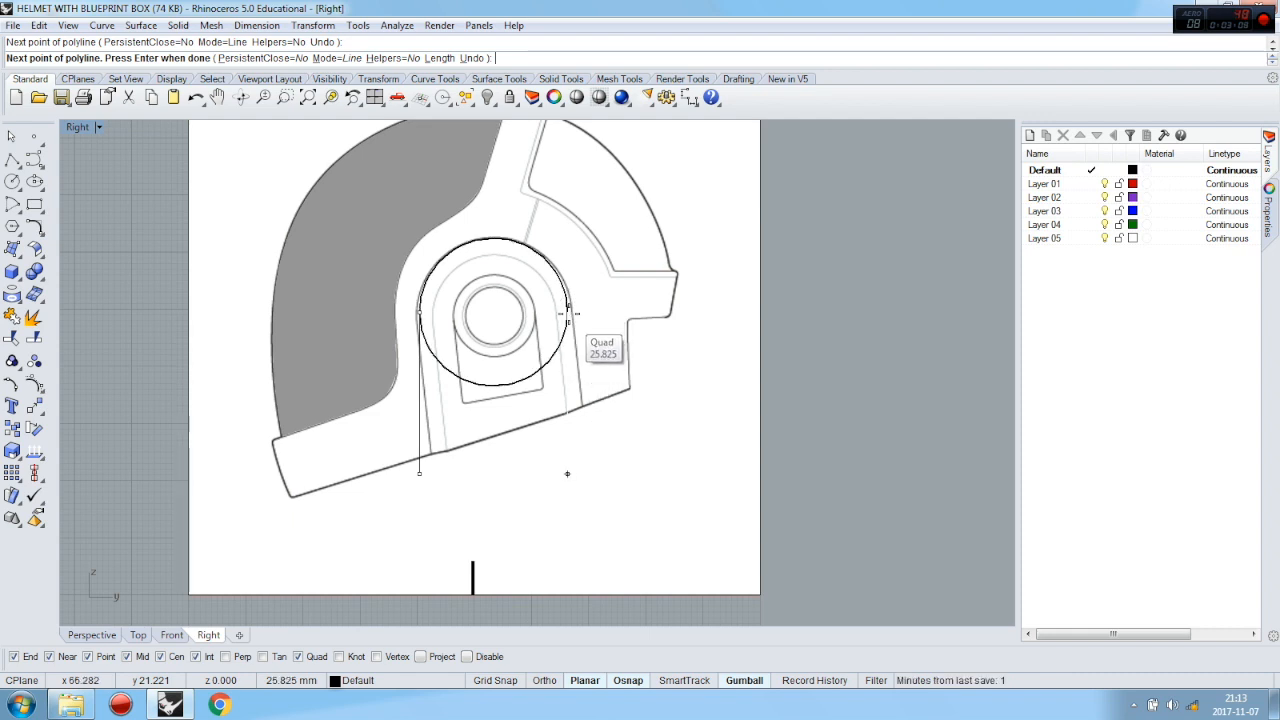
pyautogui.press('Return')
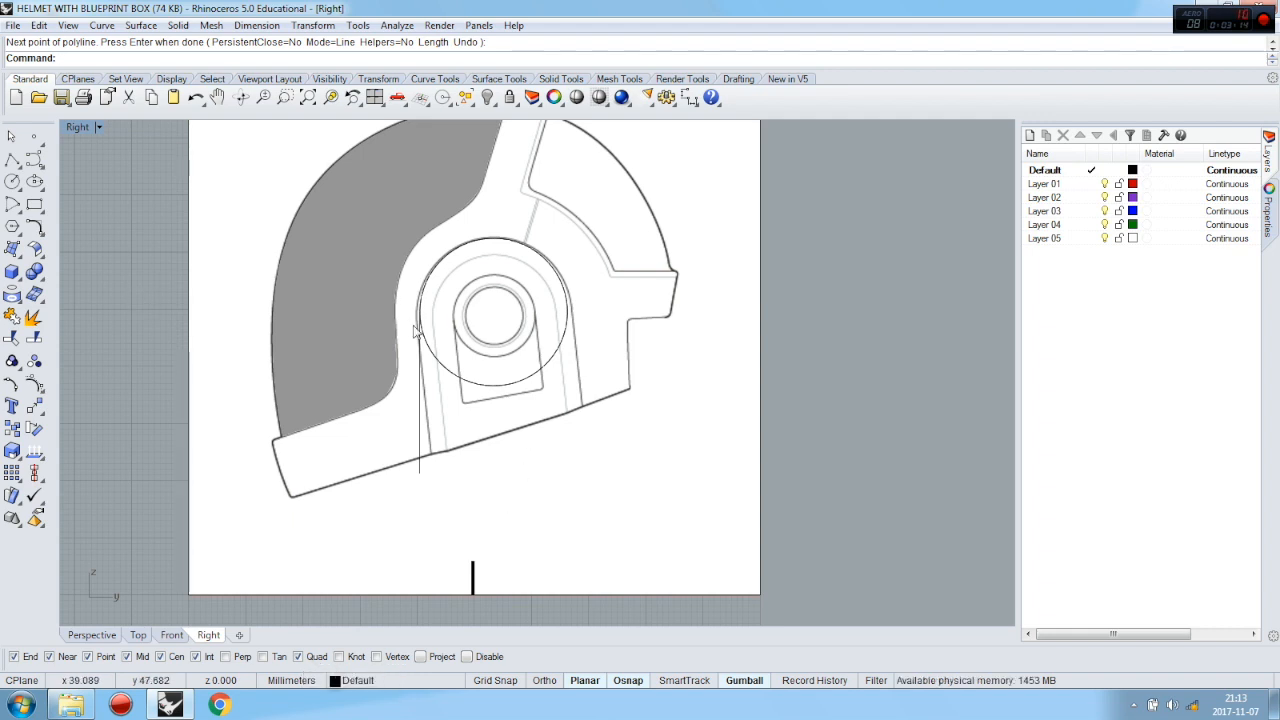
# Draw a matching vertical line downward from the circle's right quadrant, past the helmet's lower edge
pyautogui.click(12, 160)
pyautogui.click(567, 300)
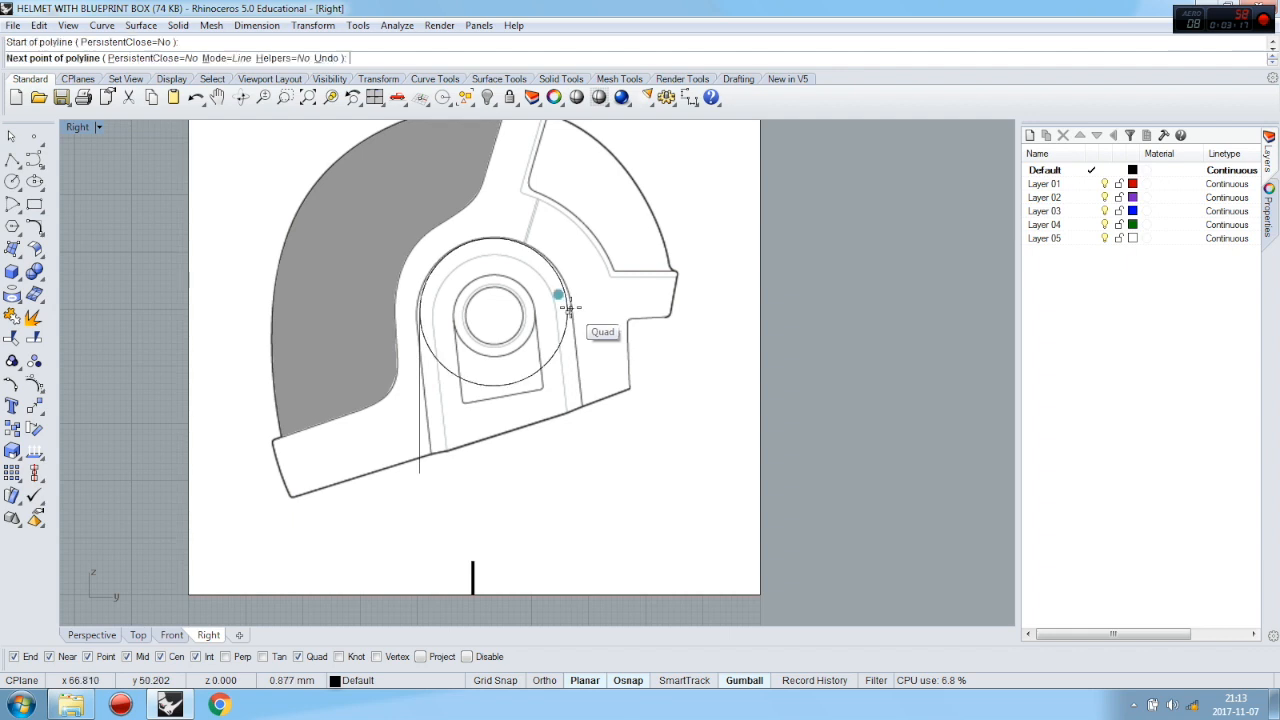
pyautogui.keyDown('shift'); pyautogui.click(561, 472); pyautogui.keyUp('shift')
pyautogui.rightClick(551, 459)
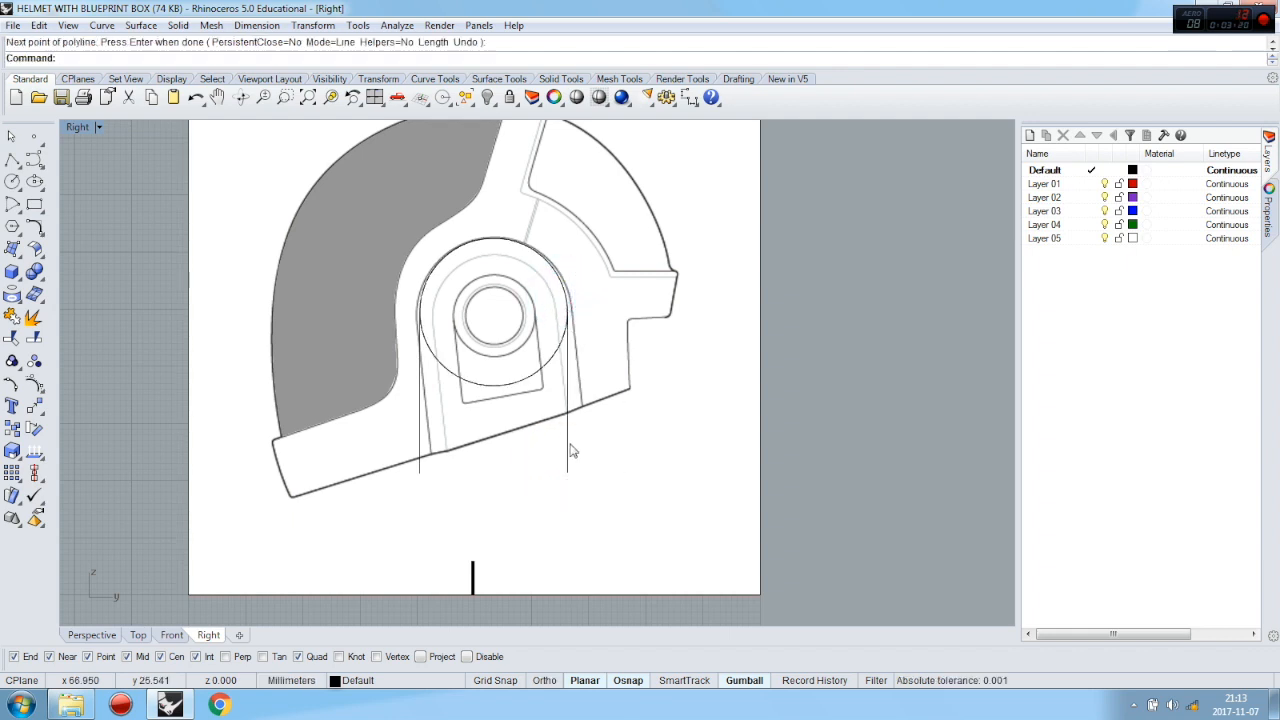
# Trim away the lower half of the circle using the two vertical lines as cutting objects
pyautogui.click(568, 444)
pyautogui.click(616, 489)
pyautogui.click(419, 418)
pyautogui.click(468, 459)
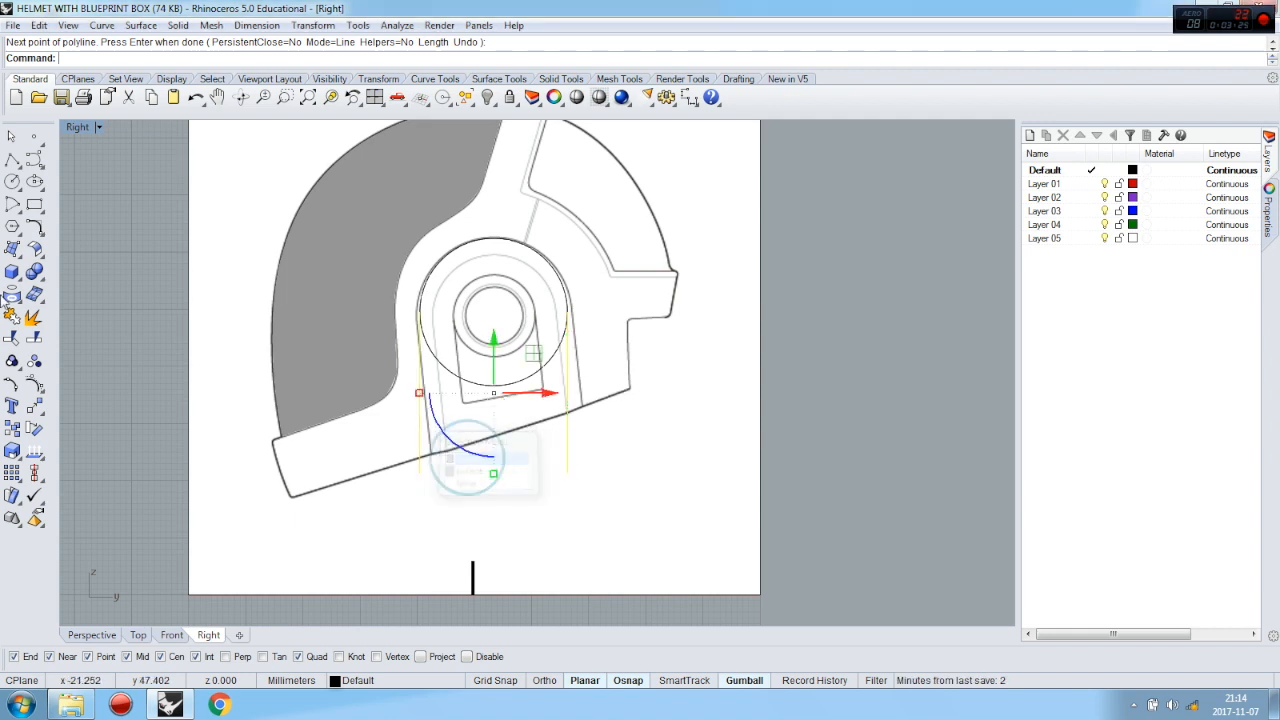
pyautogui.click(33, 317)
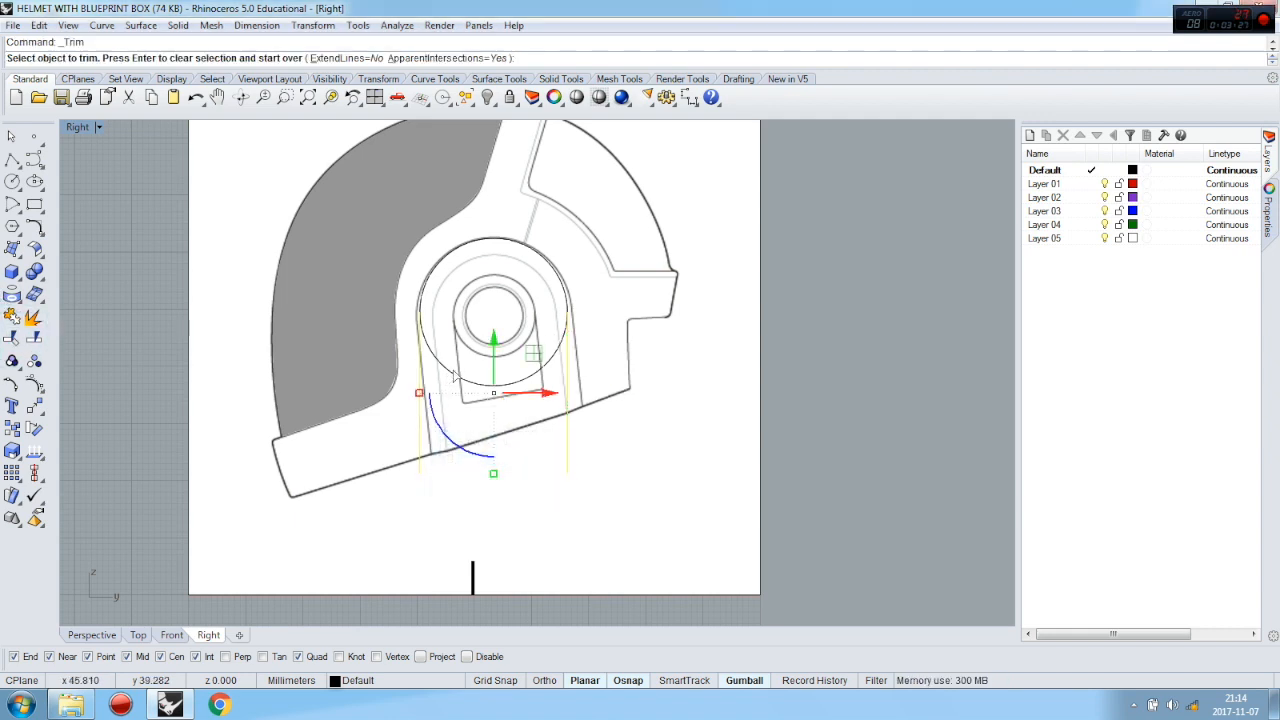
pyautogui.click(458, 377)
pyautogui.click(505, 417)
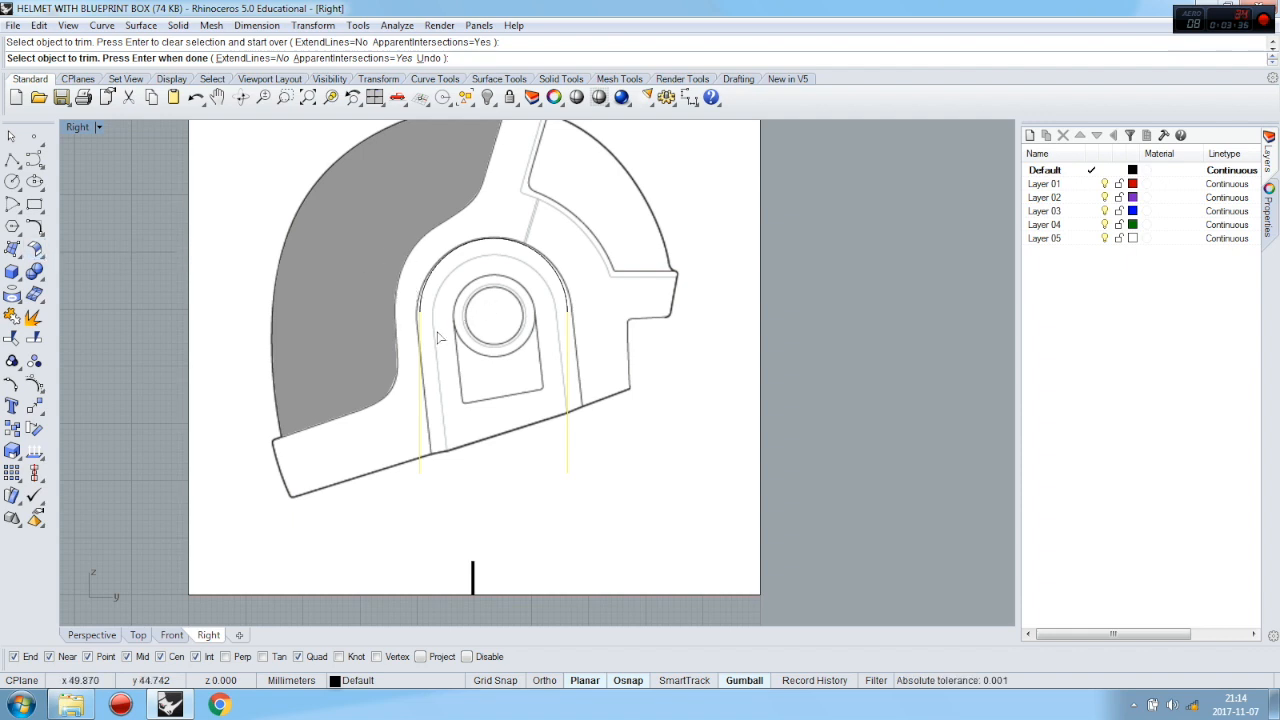
# Finish trimming and join the half-circle arc and the two vertical lines into one open curve
pyautogui.click(11, 140)
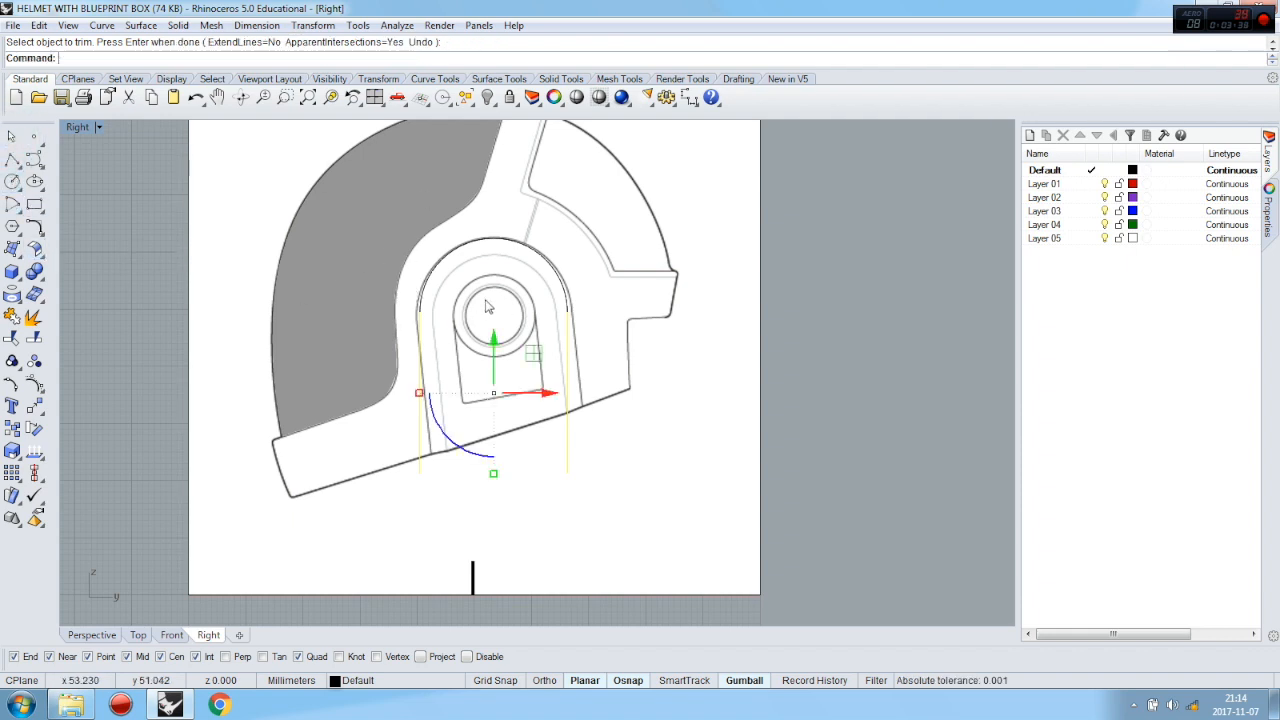
pyautogui.keyDown('shift'); pyautogui.click(425, 295); pyautogui.keyUp('shift')
pyautogui.click(480, 338)
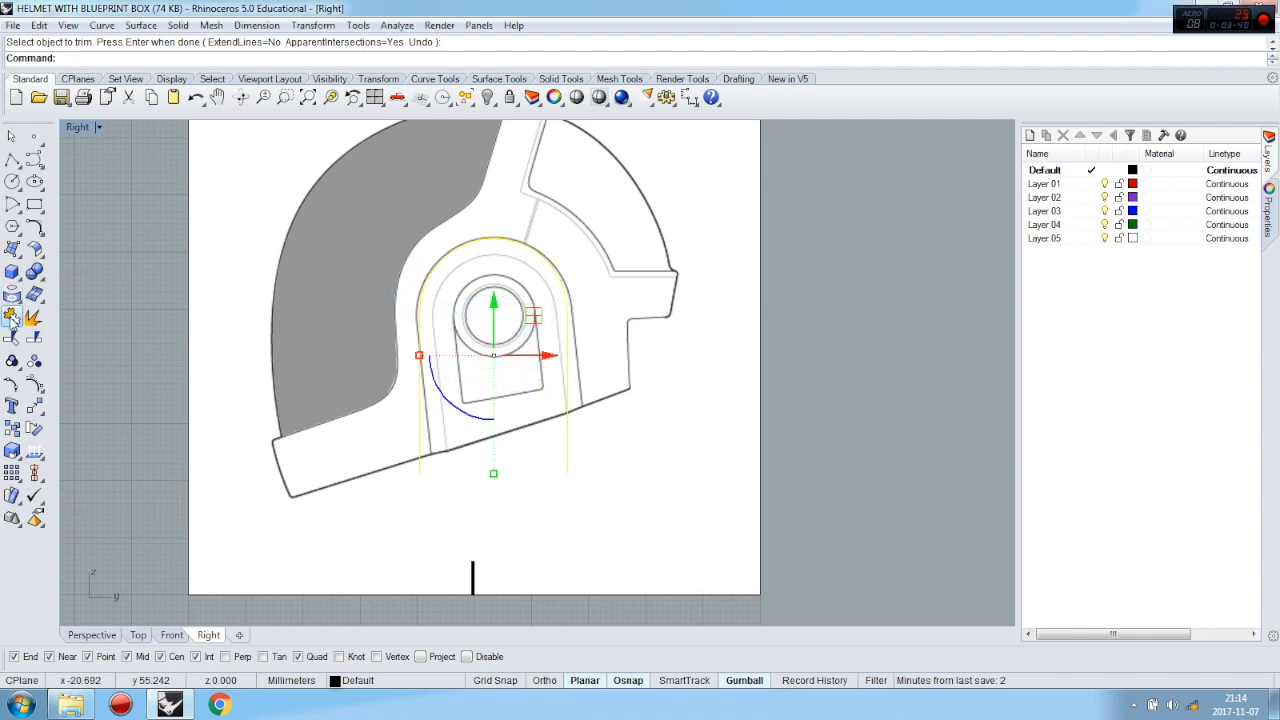
pyautogui.click(12, 317)
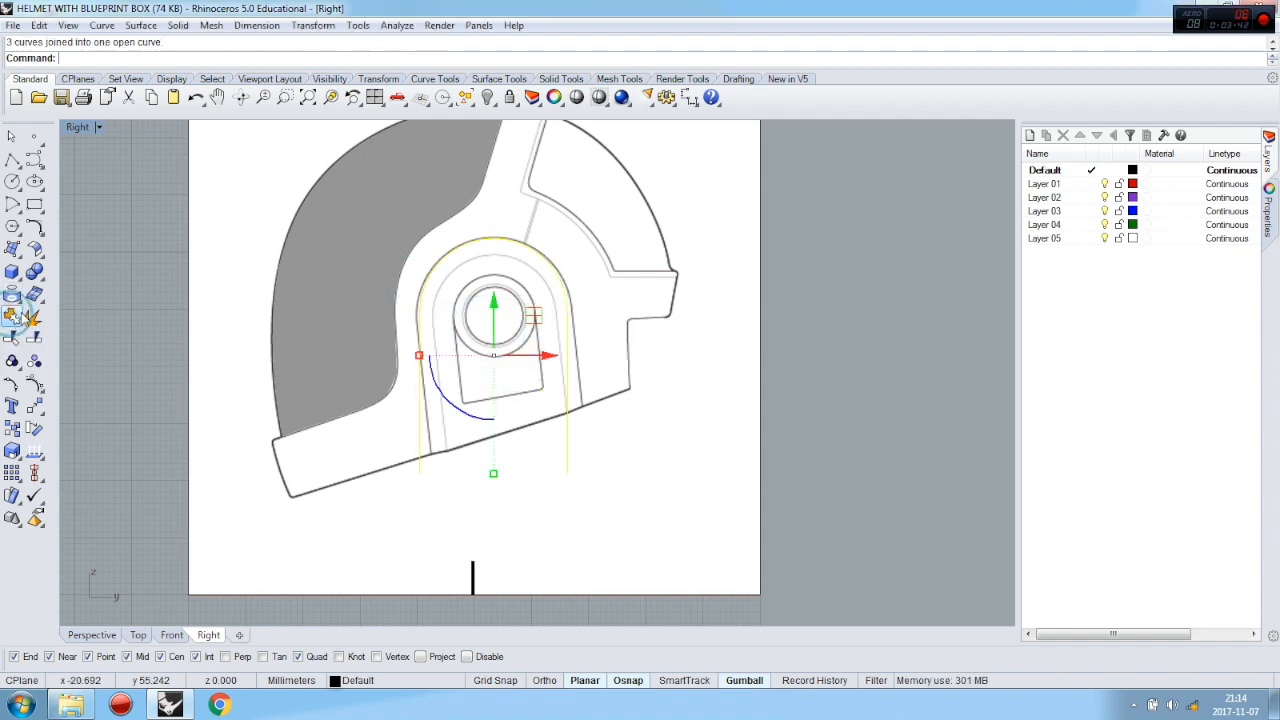
pyautogui.press('Escape')
# Rotate the joined arch curve about 8.5° counterclockwise around a point on its upper arc to match the blueprint's slanted legs
pyautogui.click(453, 428)
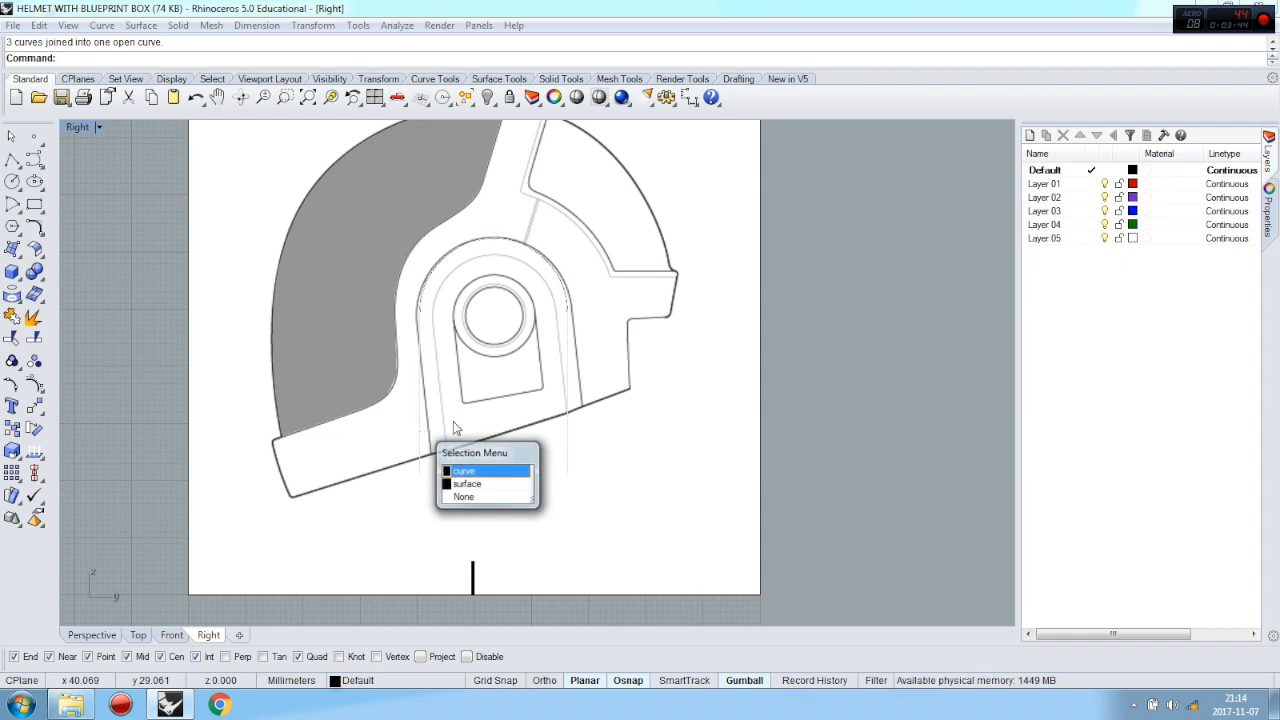
pyautogui.click(487, 470)
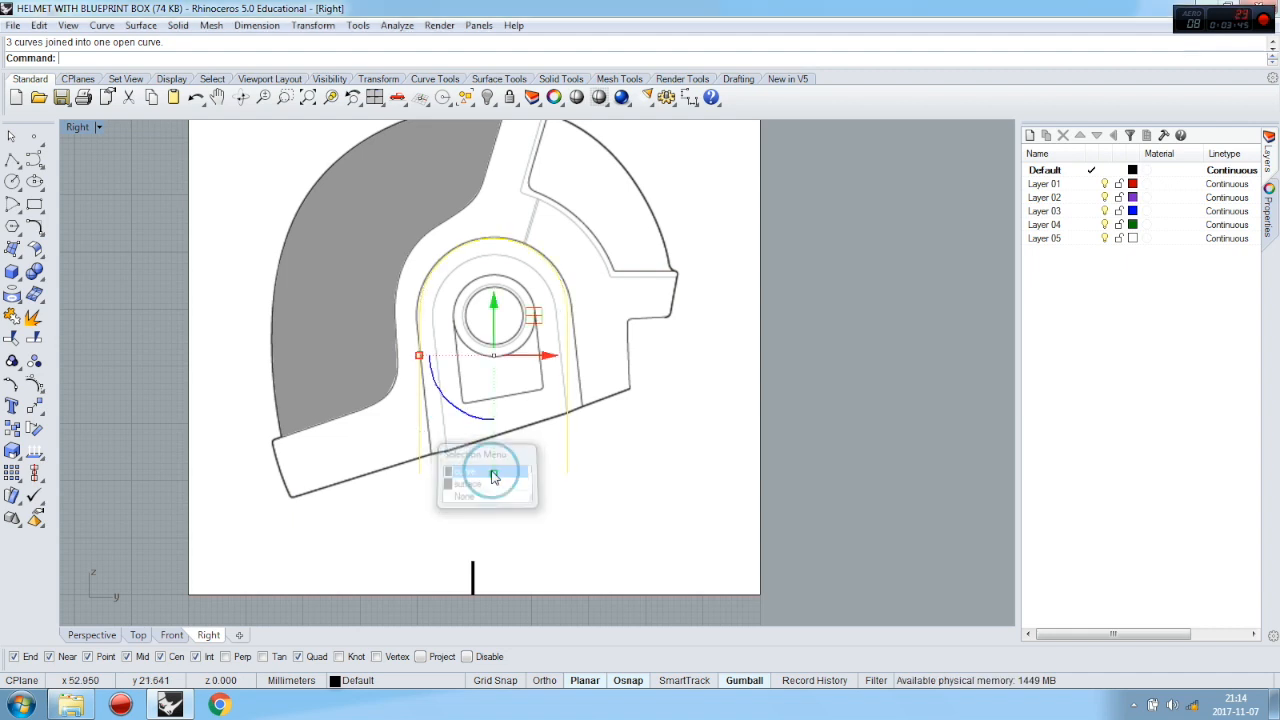
pyautogui.click(34, 428)
pyautogui.click(523, 247)
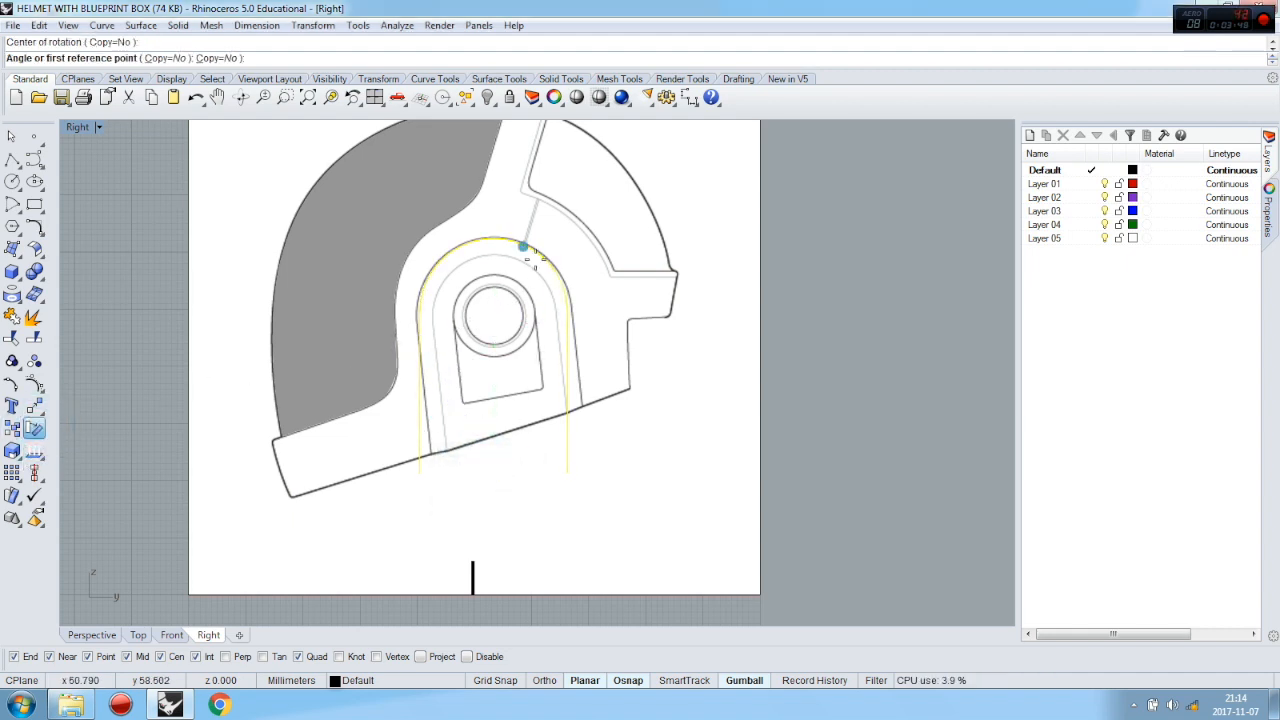
pyautogui.click(831, 519)
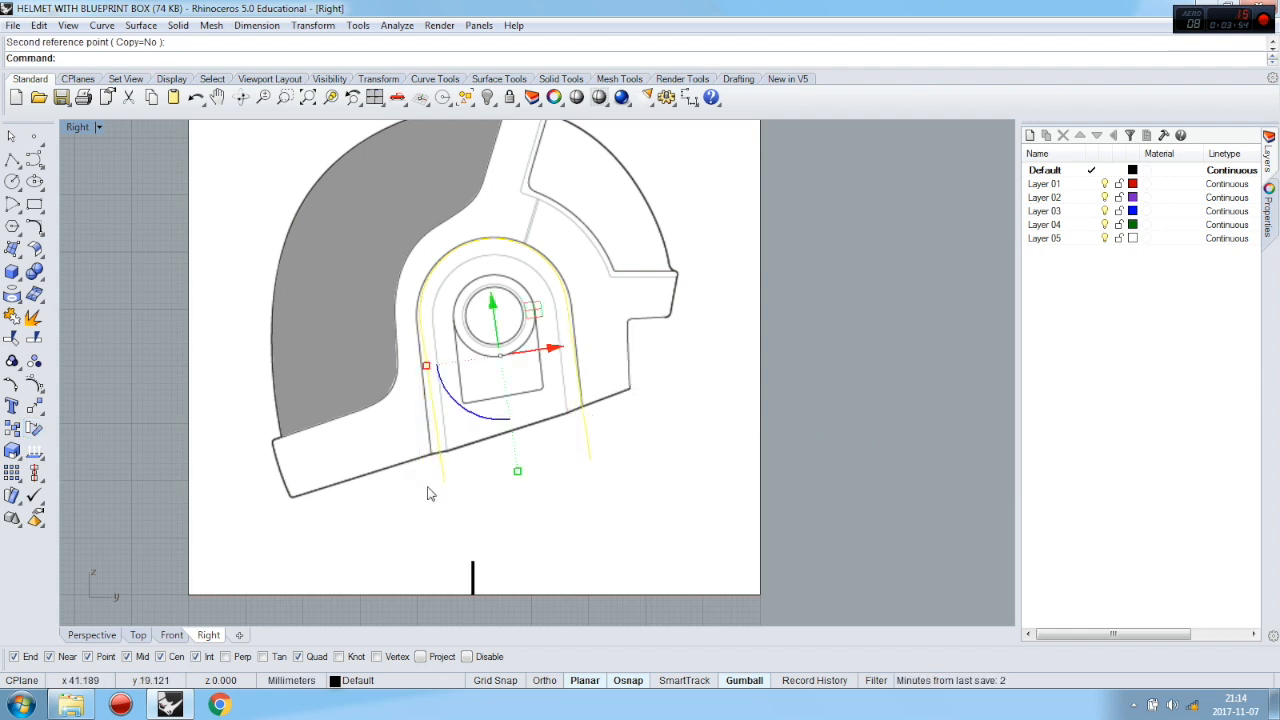
# Scale the arch curve slightly wider across its legs to match the outer ear outline in the blueprint
pyautogui.scroll(2, 427, 338)
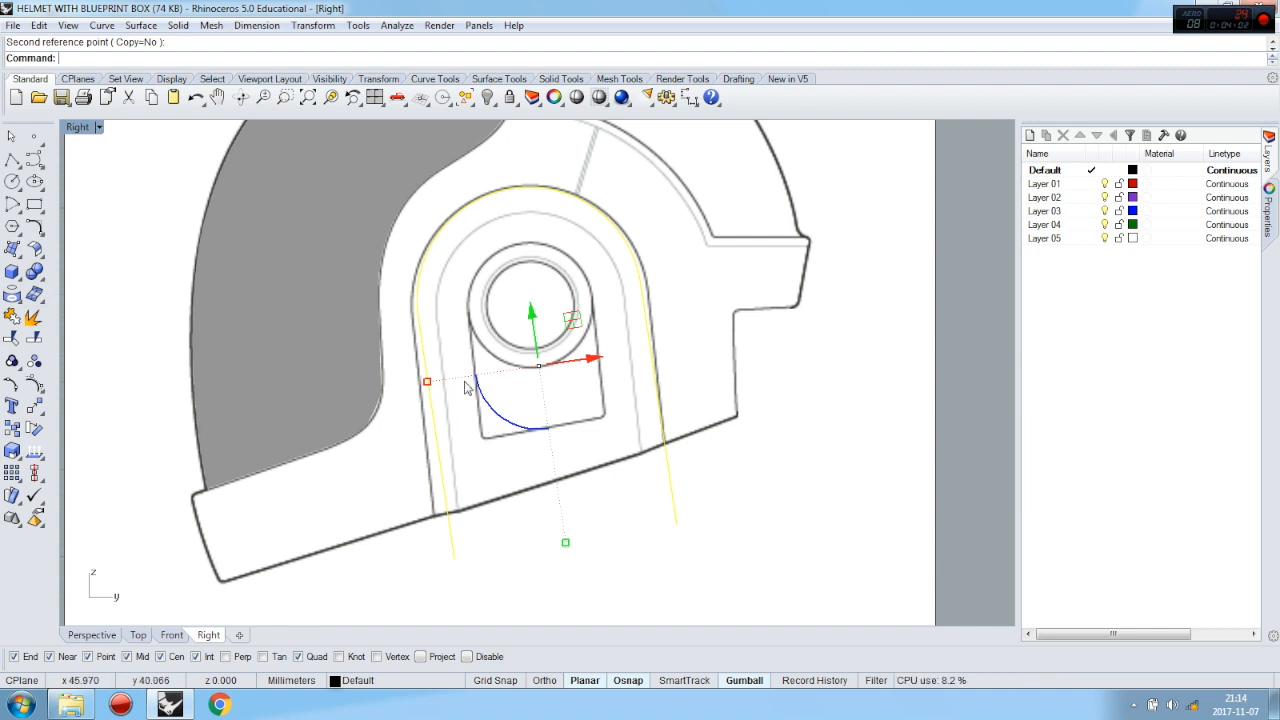
pyautogui.moveTo(427, 385); pyautogui.dragTo(421, 387)
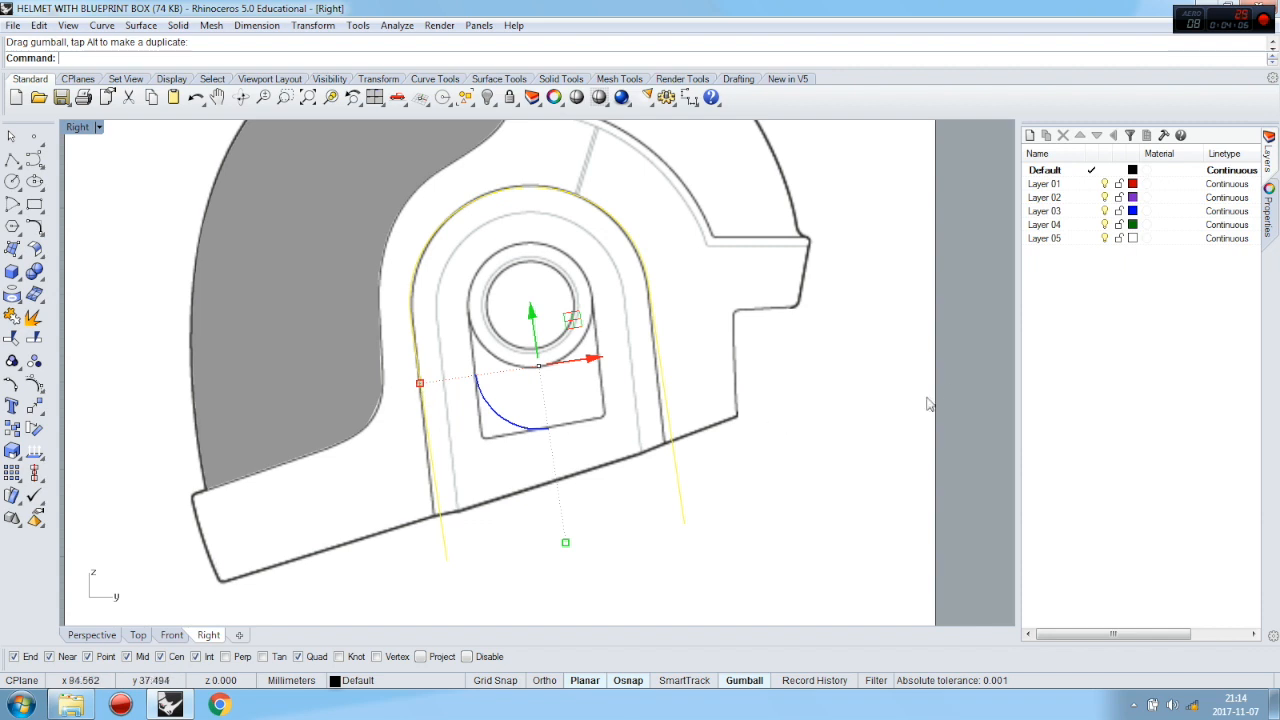
pyautogui.press('Escape')
pyautogui.scroll(-3, 974, 363)
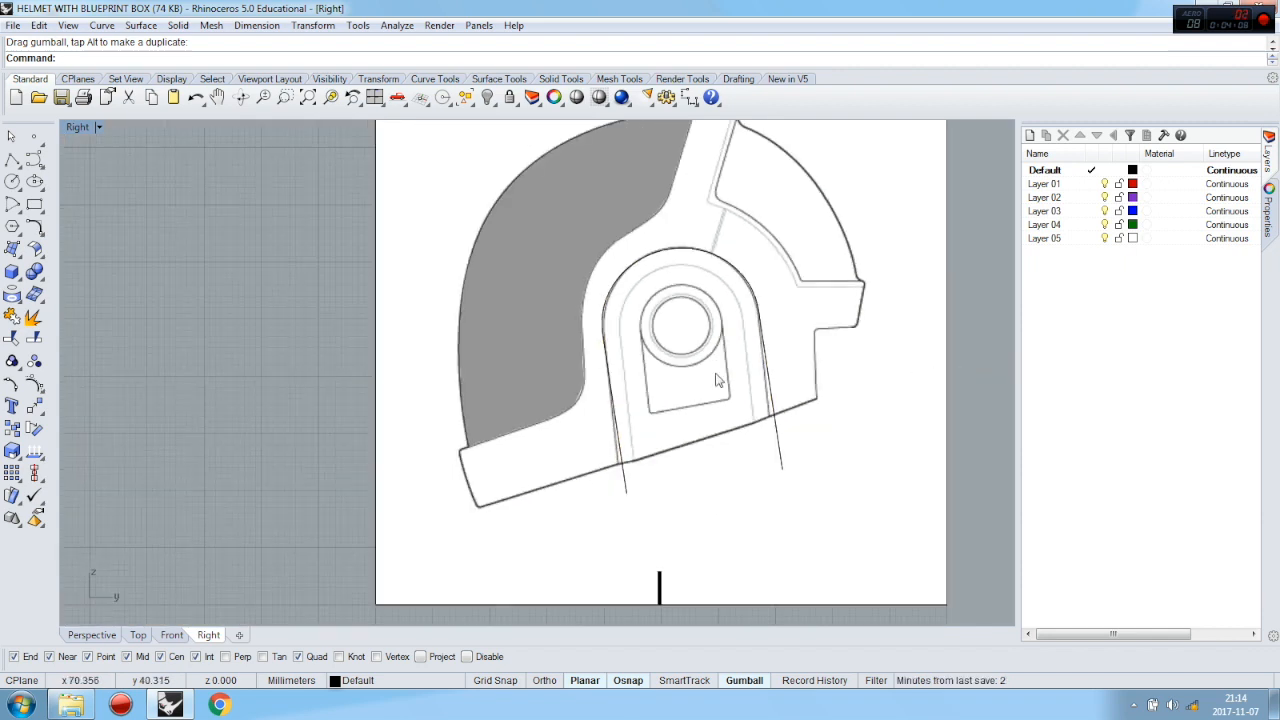
# In the Front view, move the arch curve sideways from the blueprint's edge until its upper end meets the helmet's side outline
pyautogui.click(172, 635)
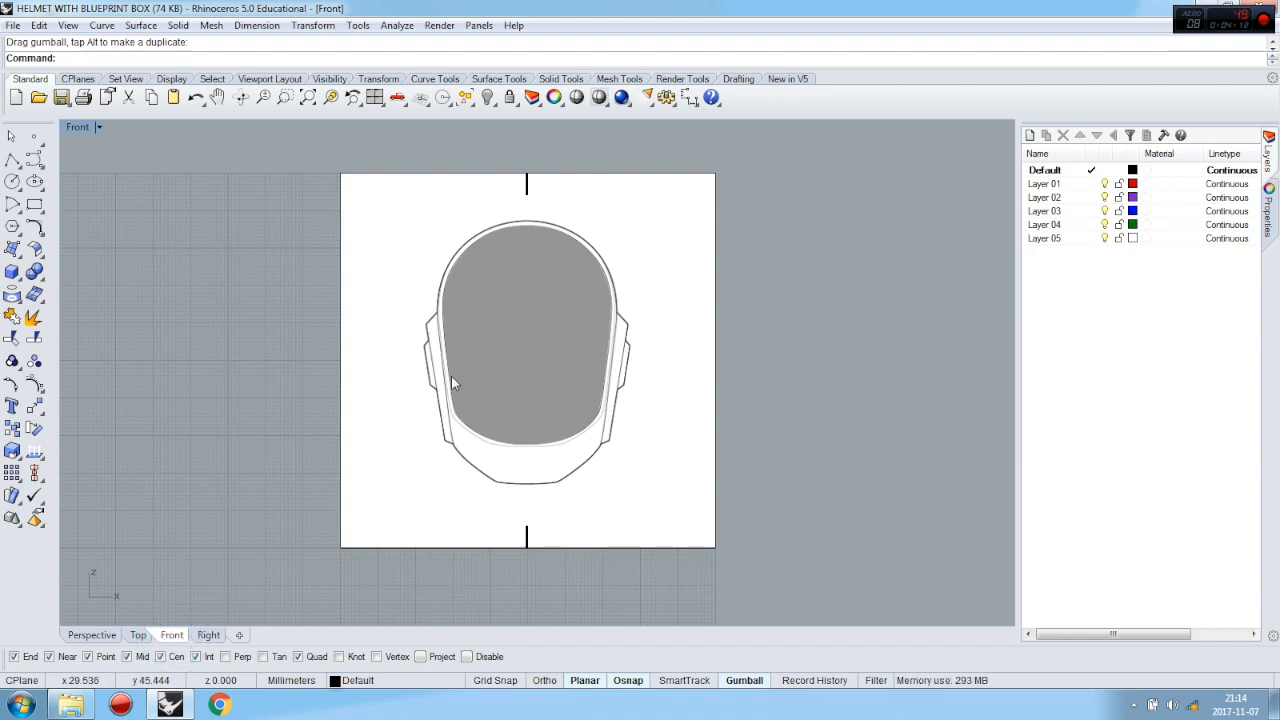
pyautogui.click(208, 635)
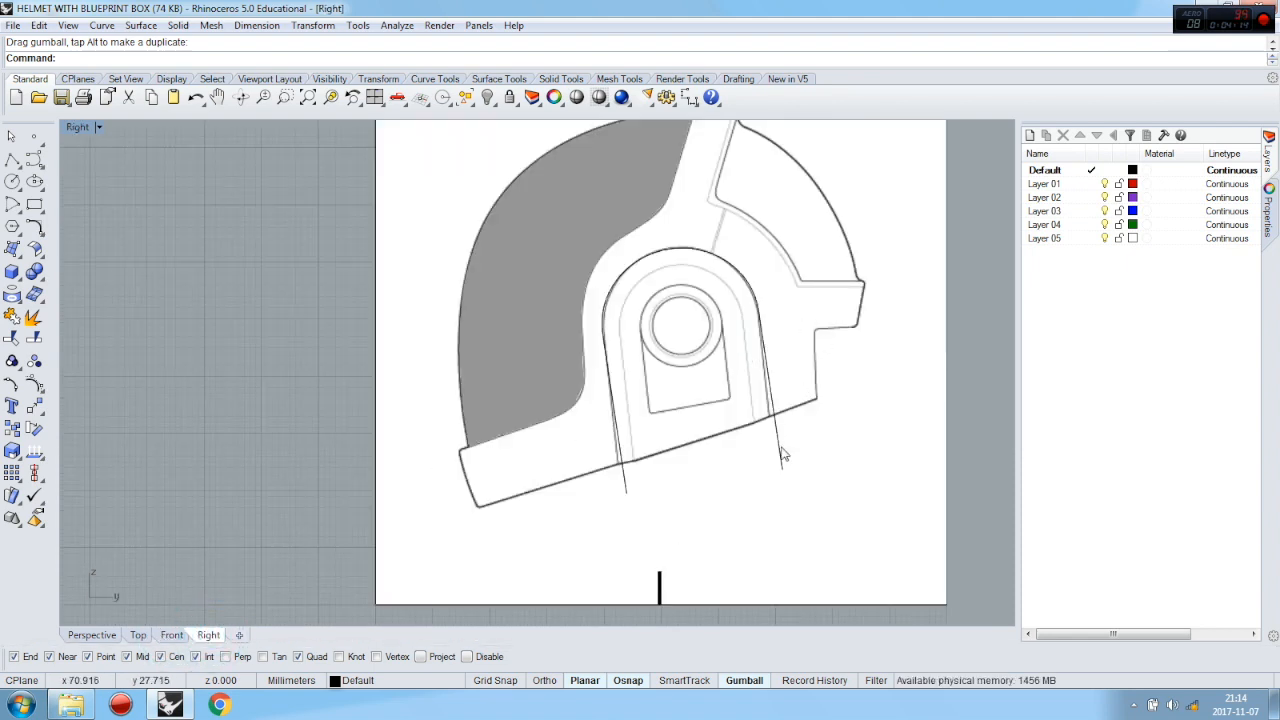
pyautogui.click(784, 455)
pyautogui.click(838, 490)
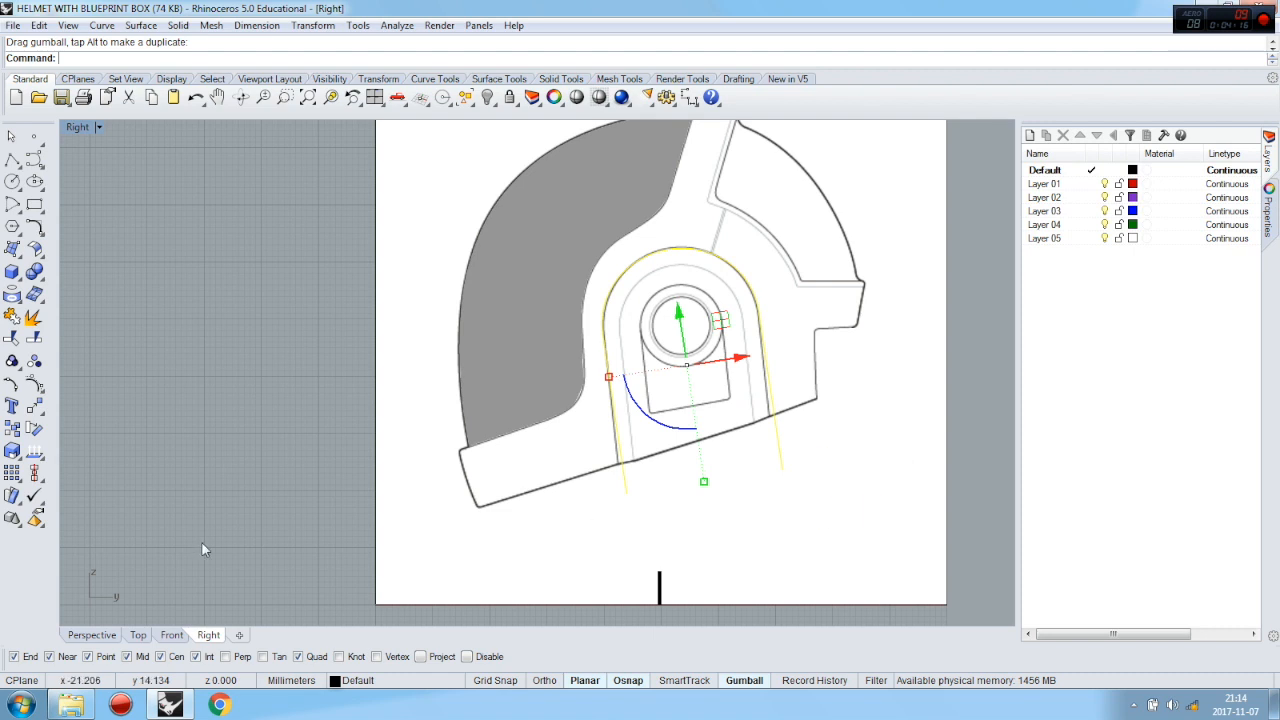
pyautogui.click(171, 635)
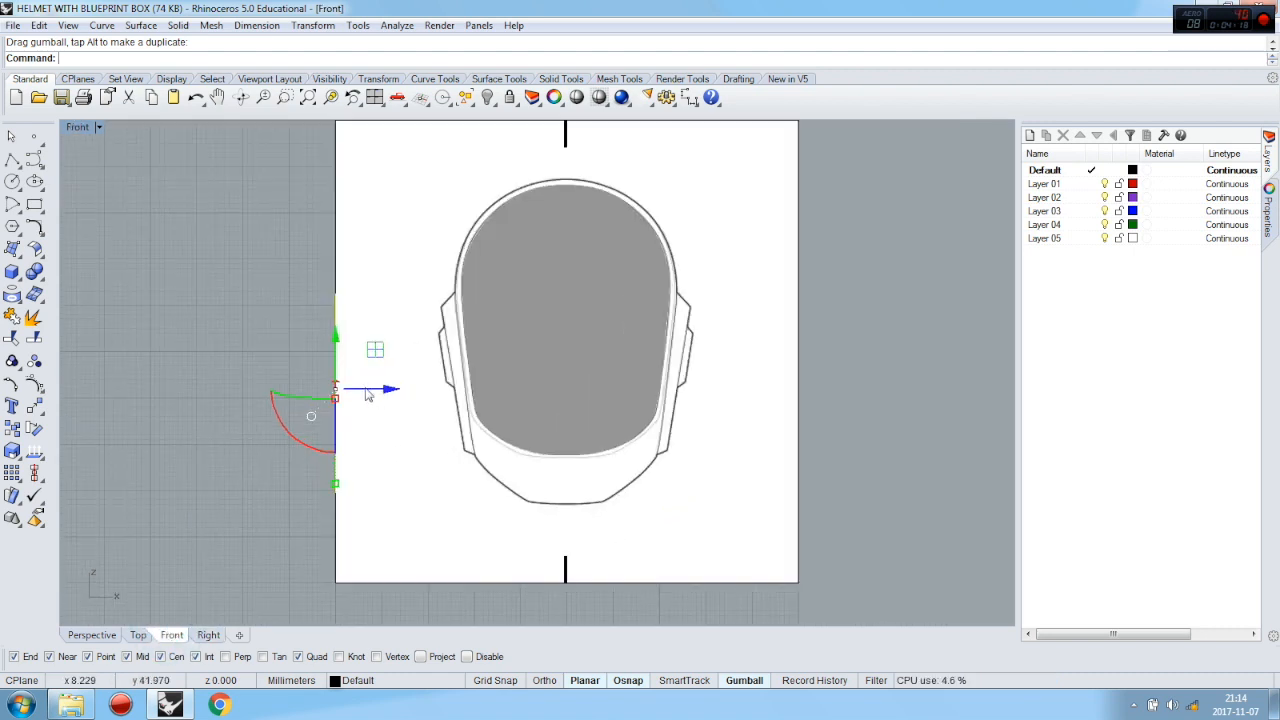
pyautogui.scroll(2, 341, 387)
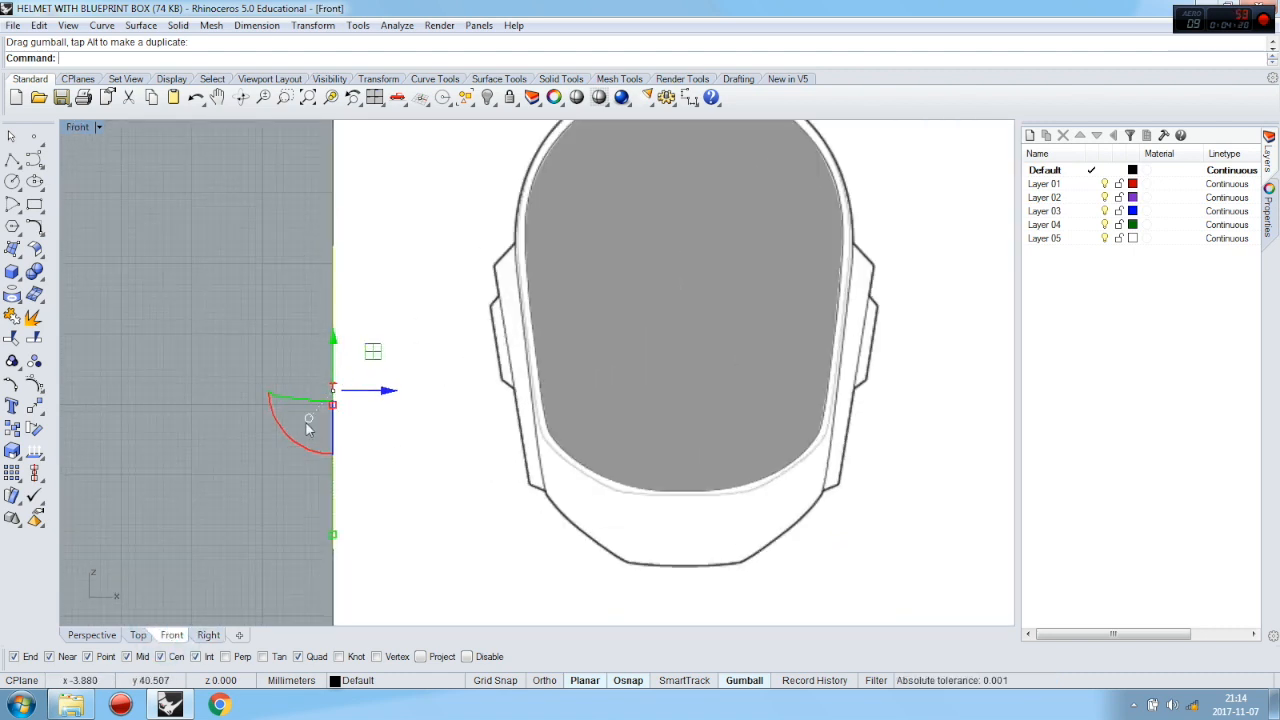
pyautogui.moveTo(385, 393); pyautogui.dragTo(563, 377)
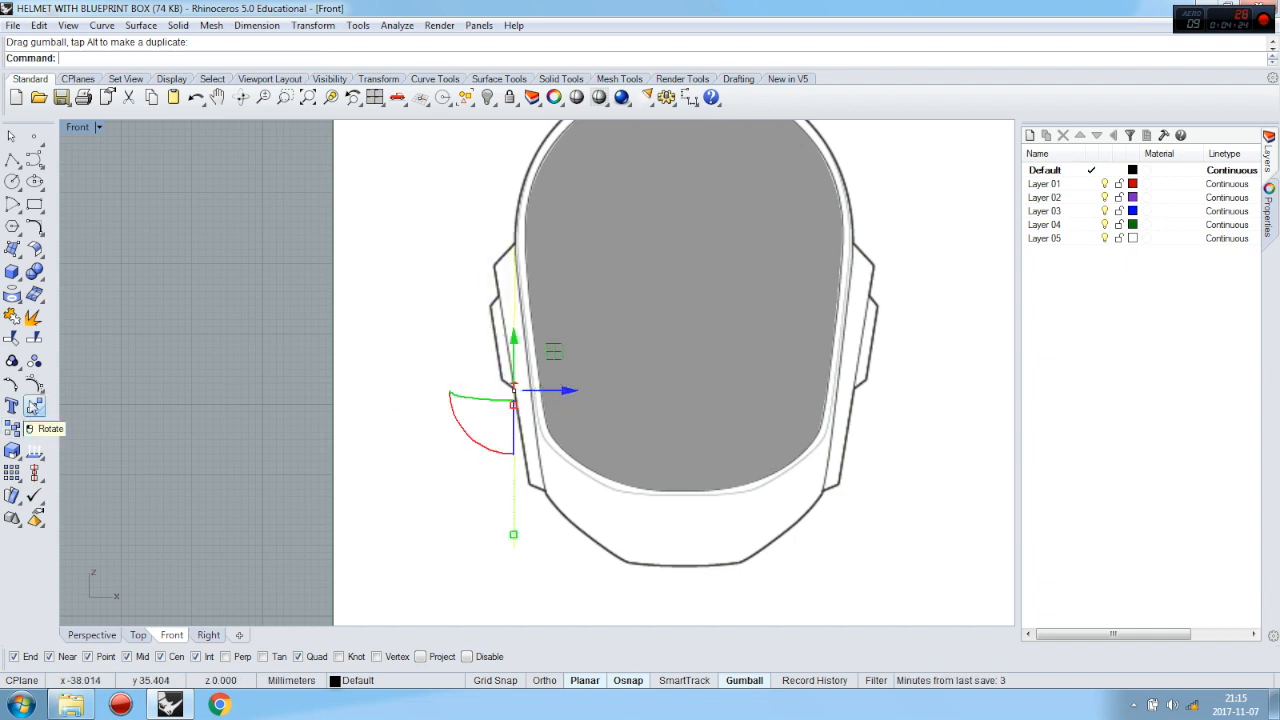
# In the Front view, rotate the arch curve about 7° around its upper end so it follows the helmet's slanted side
pyautogui.click(35, 428)
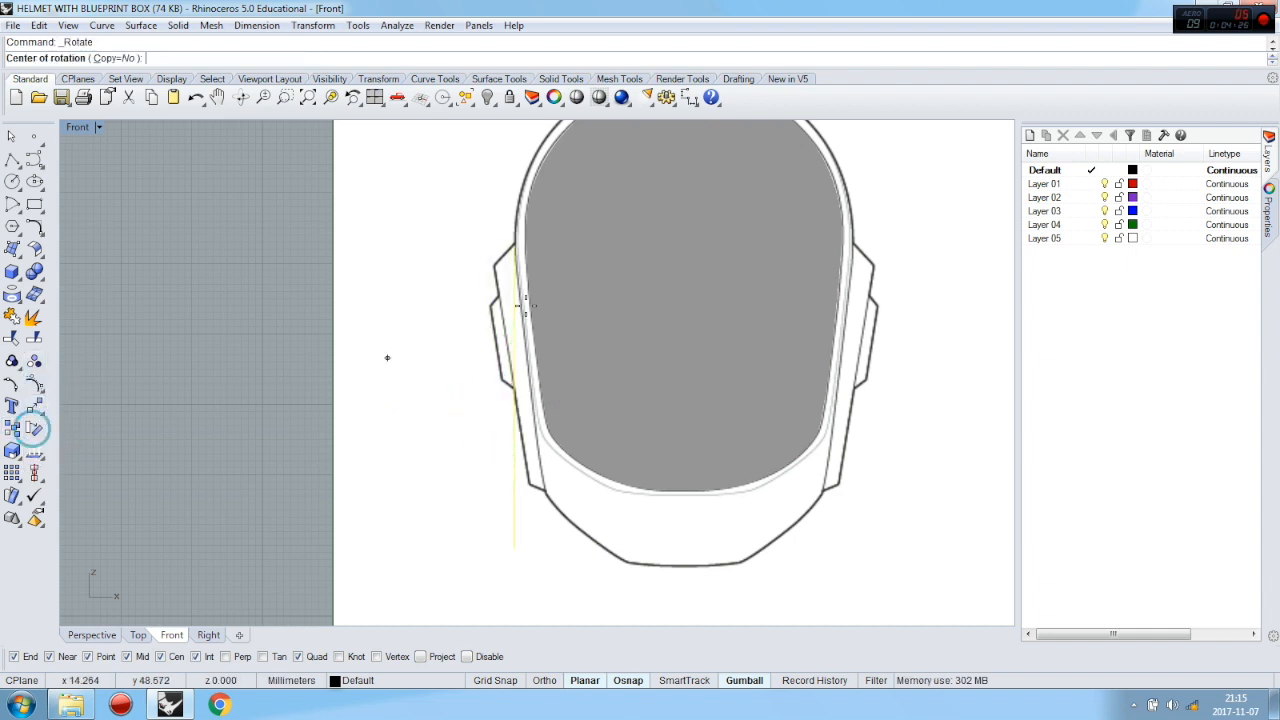
pyautogui.click(513, 243)
pyautogui.click(210, 380)
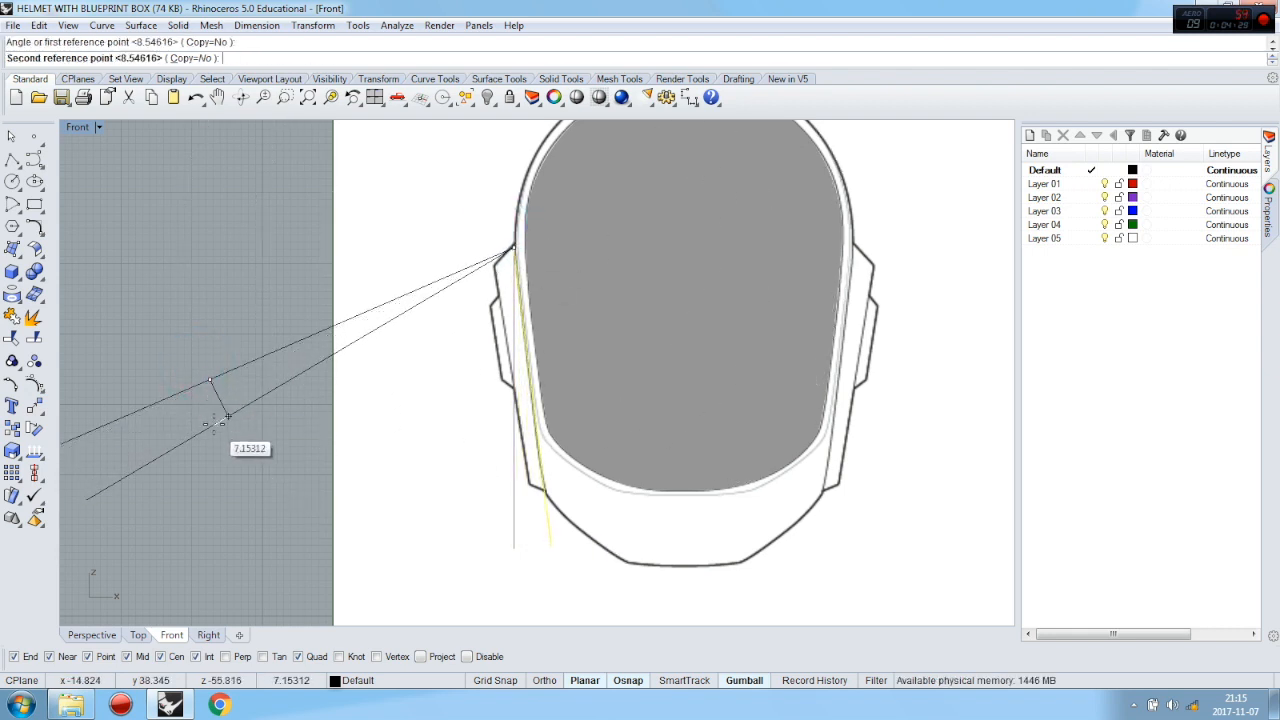
pyautogui.click(218, 420)
pyautogui.click(277, 424)
pyautogui.scroll(6, 538, 483)
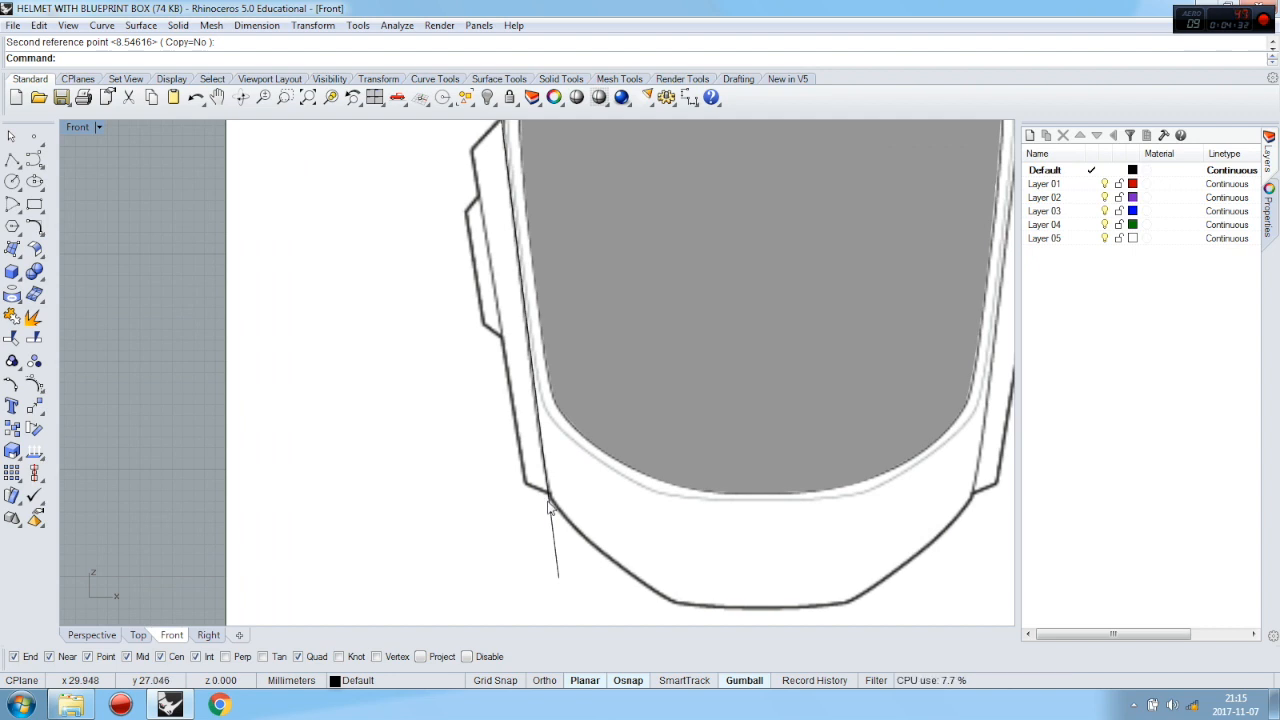
pyautogui.scroll(-4, 553, 481)
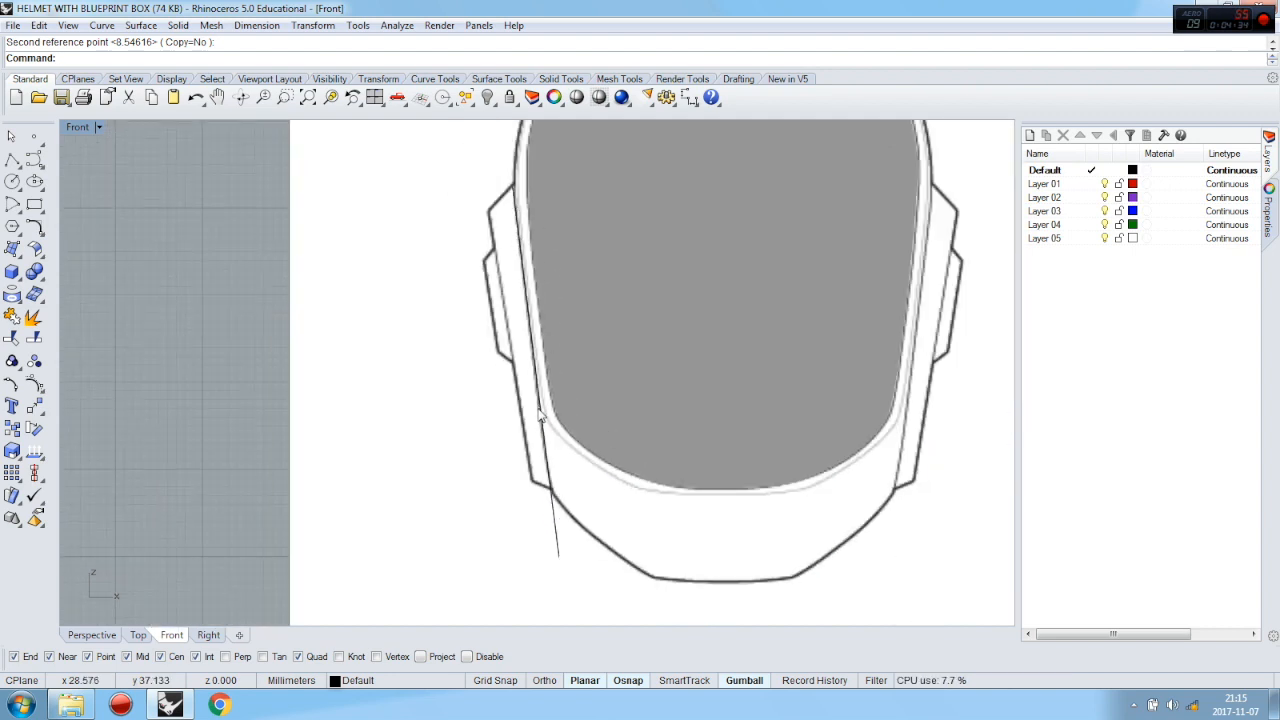
pyautogui.scroll(-2, 521, 422)
# In the Right view, draw a straight polyline along the helmet's lower edge from the front lower corner past the rear corner
pyautogui.click(548, 497)
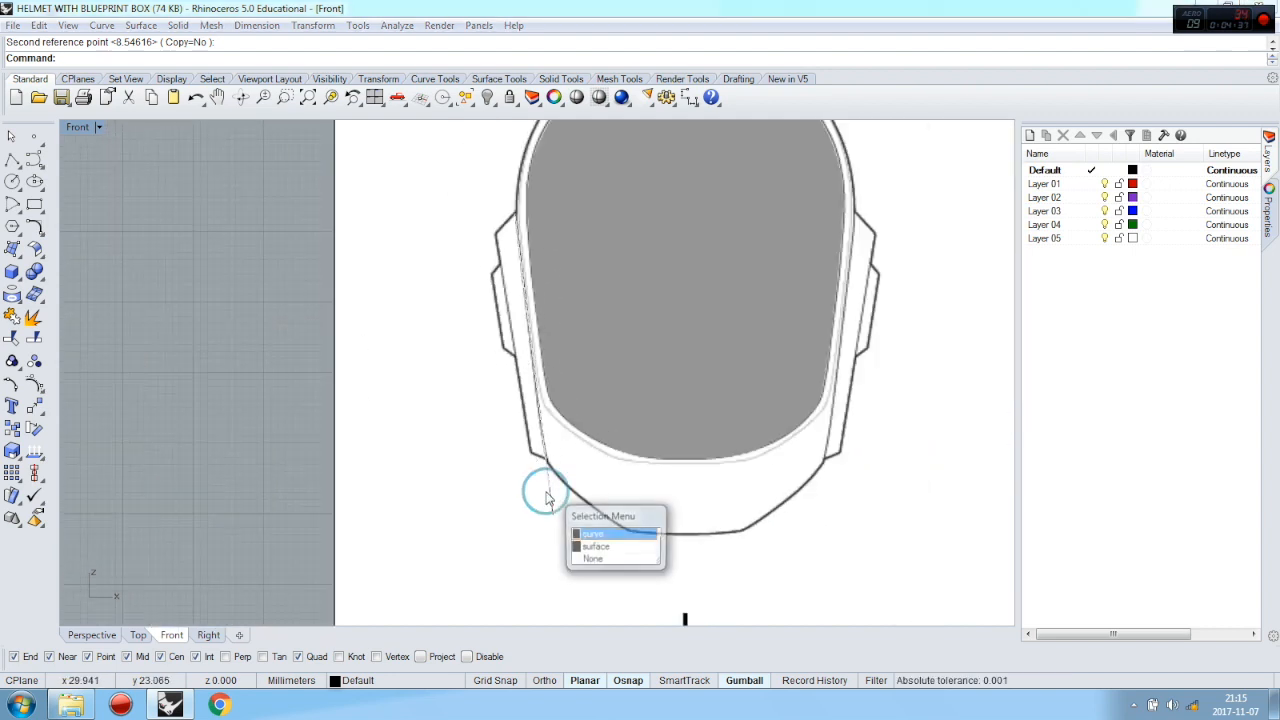
pyautogui.click(596, 536)
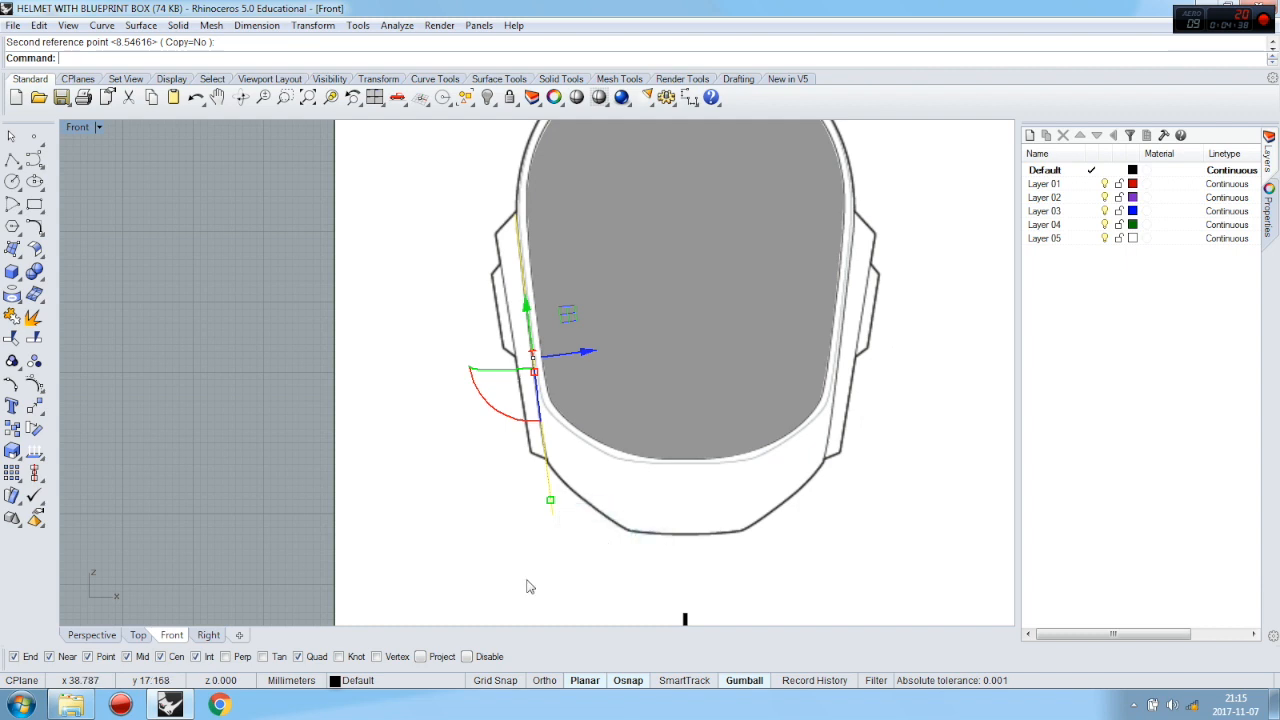
pyautogui.click(208, 635)
pyautogui.click(12, 161)
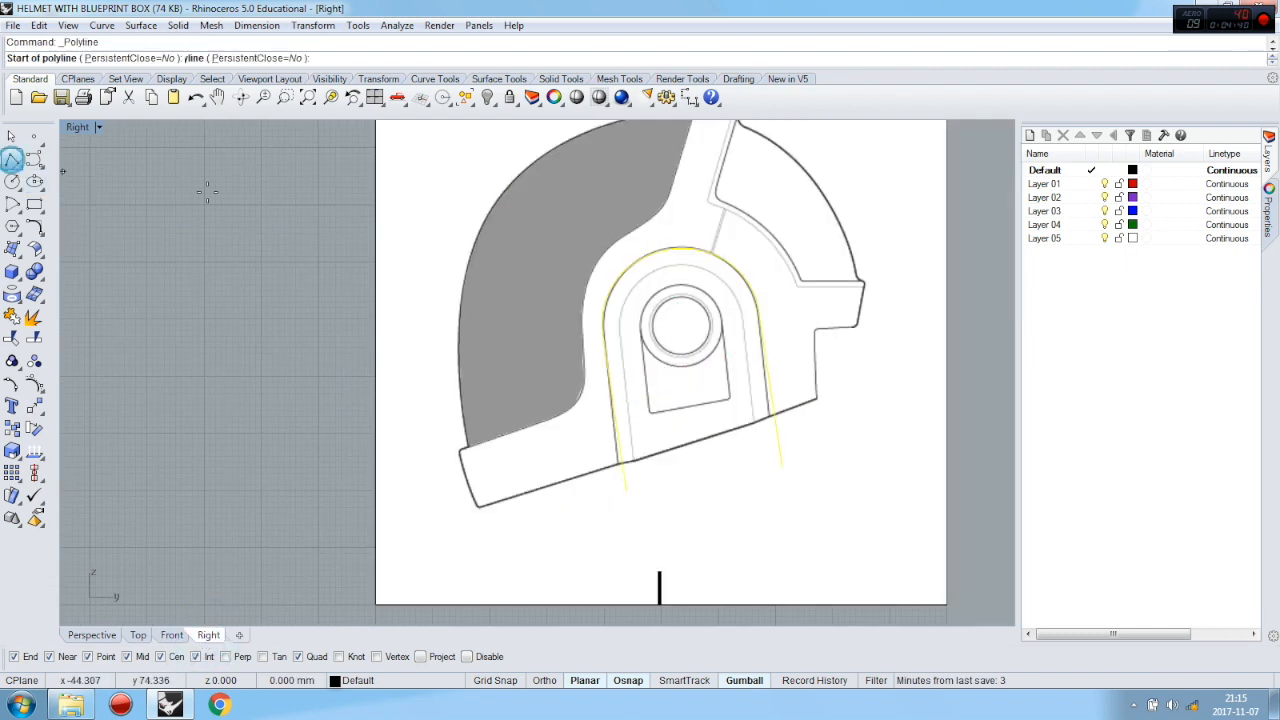
pyautogui.click(478, 507)
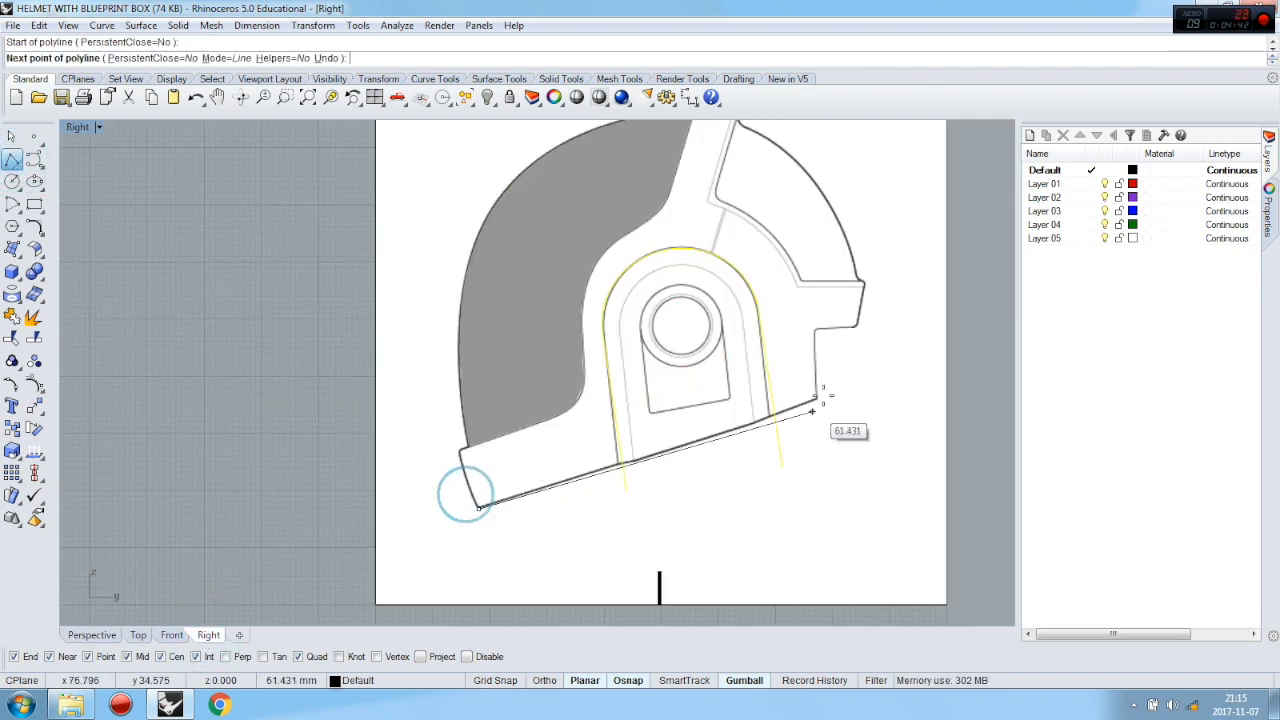
pyautogui.click(874, 381)
pyautogui.rightClick(870, 368)
pyautogui.click(862, 375)
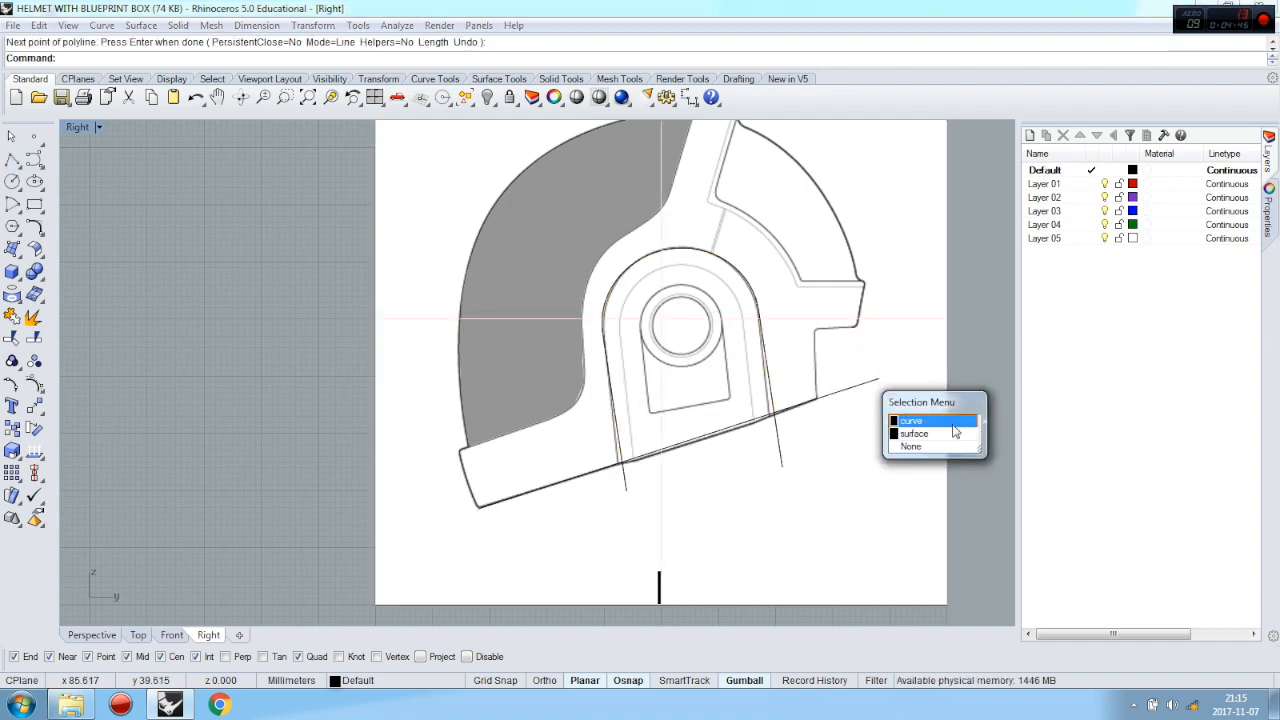
pyautogui.click(964, 503)
# In the Perspective view, select both blueprint image surfaces and lock them
pyautogui.click(95, 636)
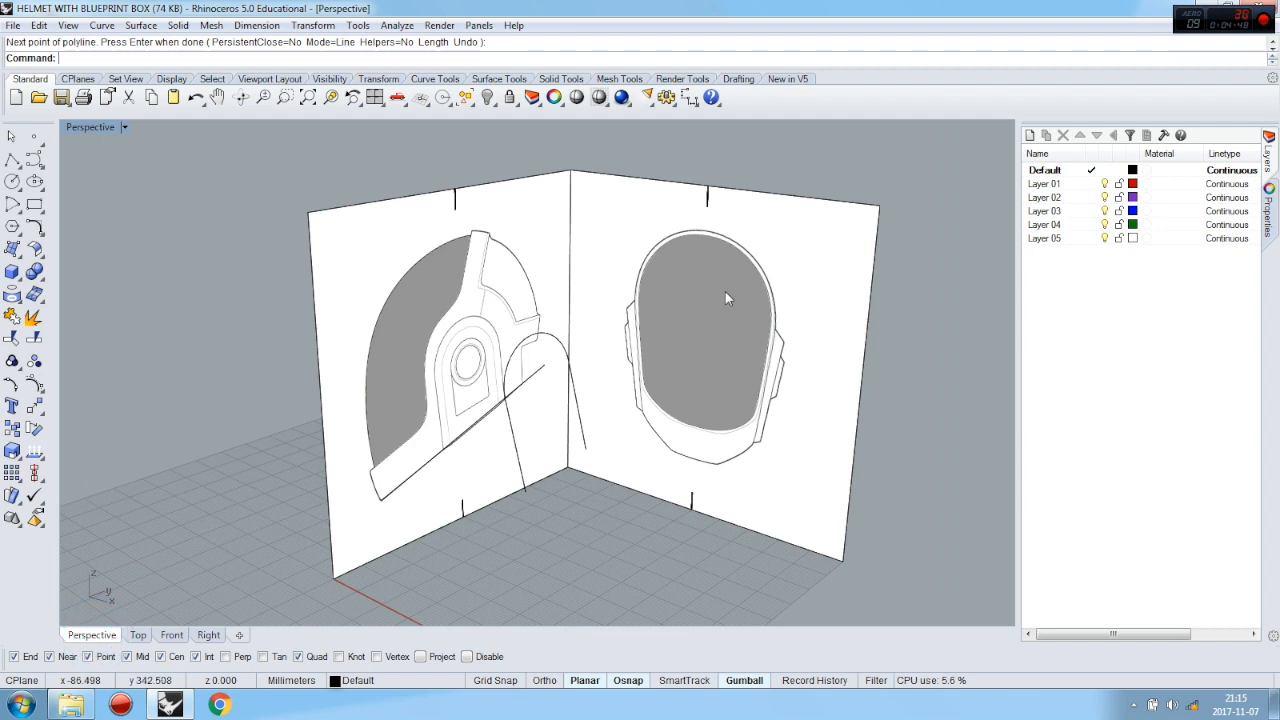
pyautogui.click(810, 249)
pyautogui.keyDown('shift'); pyautogui.click(548, 217); pyautogui.keyUp('shift')
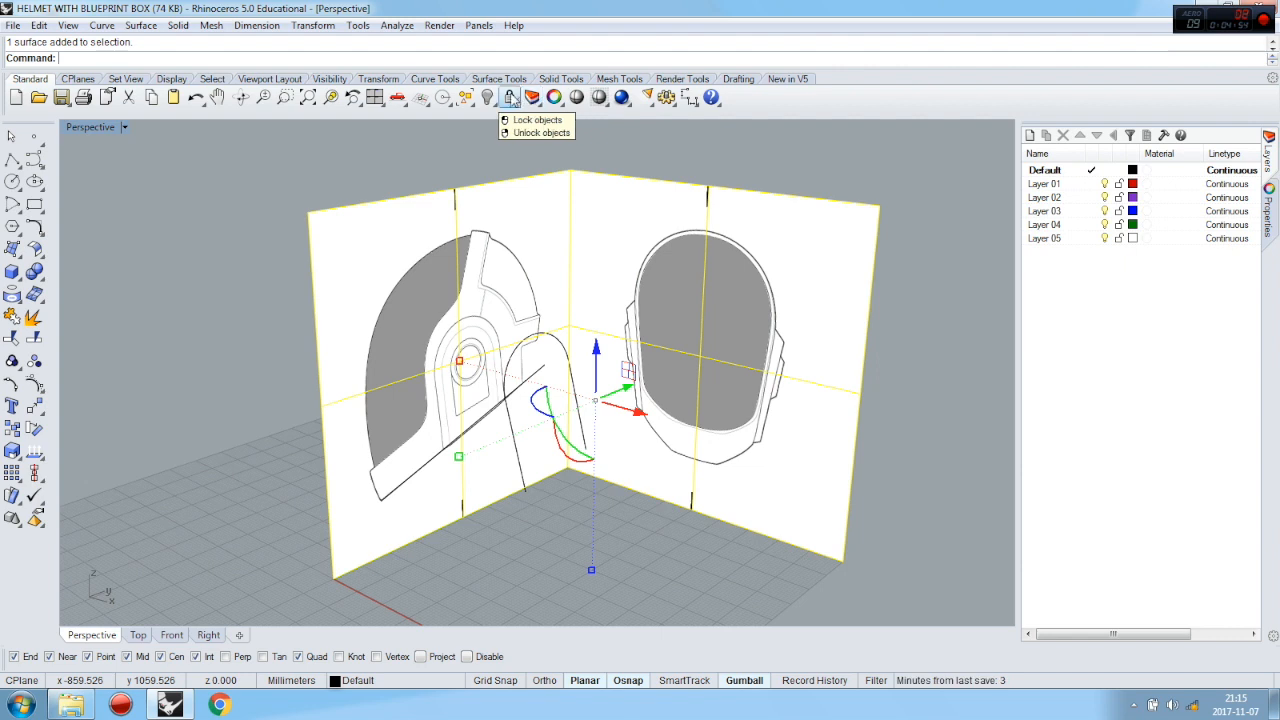
pyautogui.click(510, 97)
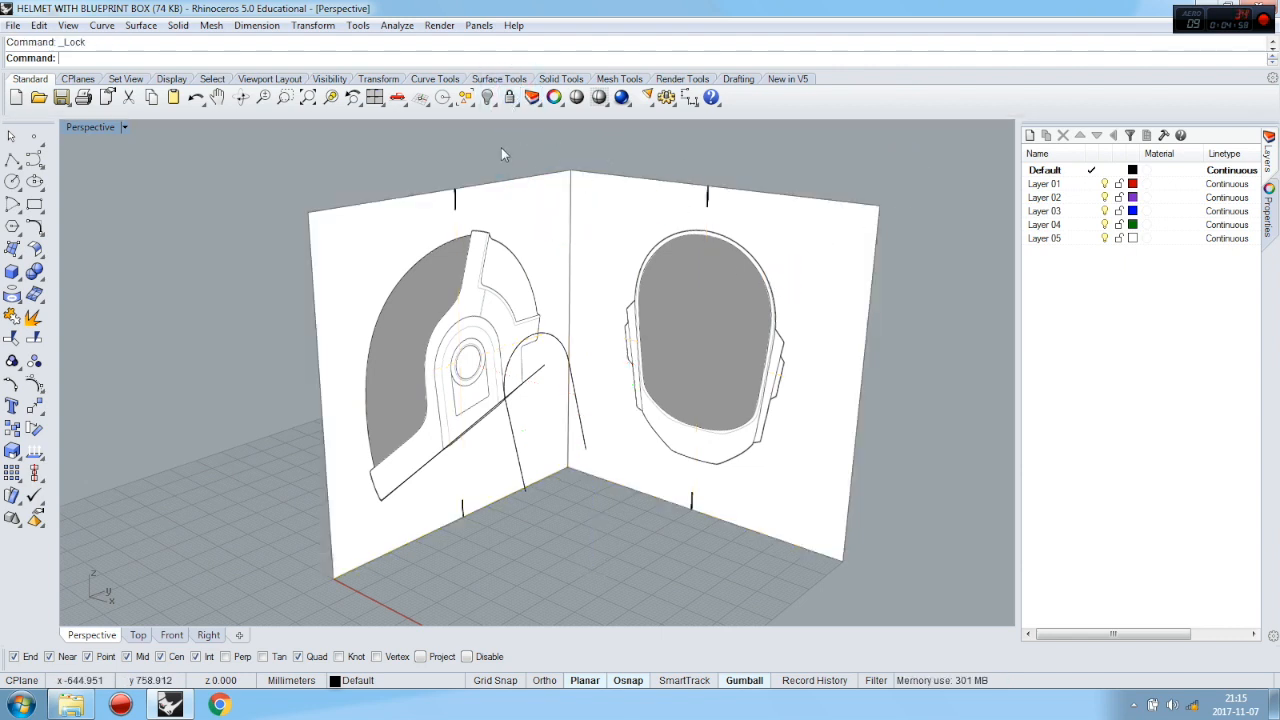
# In the Right view, trim both arch curve legs below the lower-edge line, using that line as the cutting object
pyautogui.click(207, 634)
pyautogui.click(702, 438)
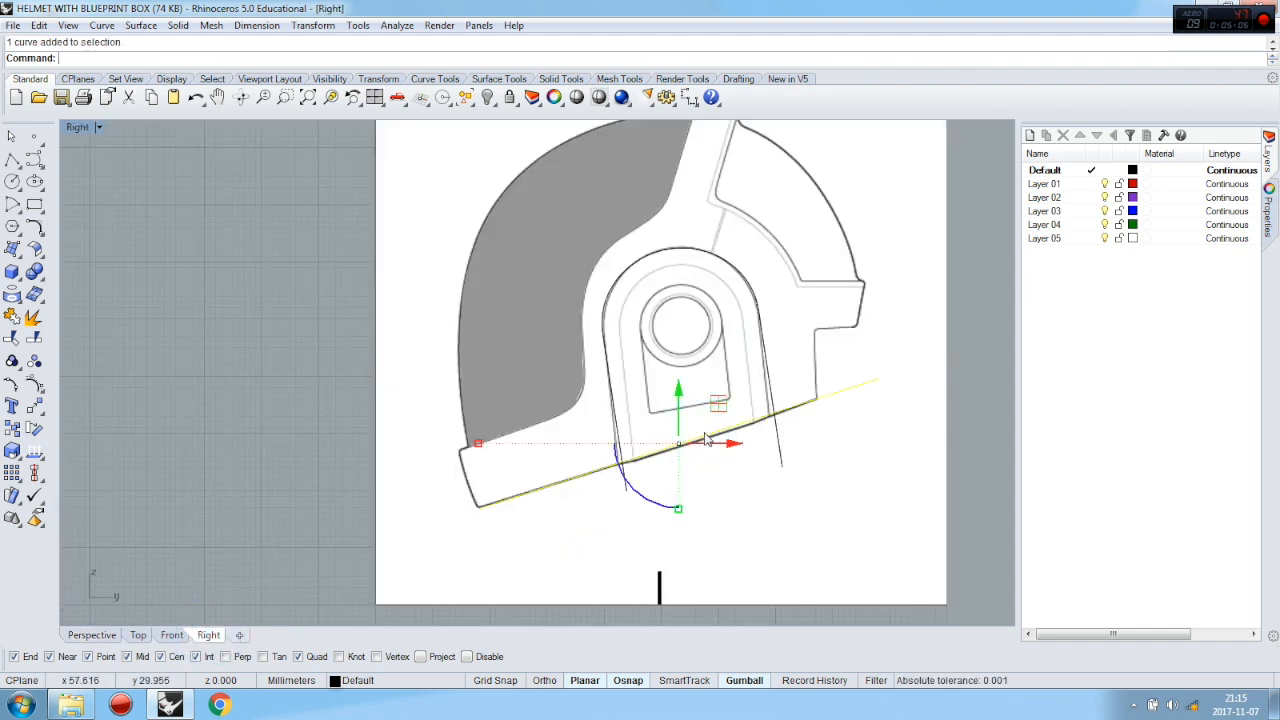
pyautogui.click(12, 339)
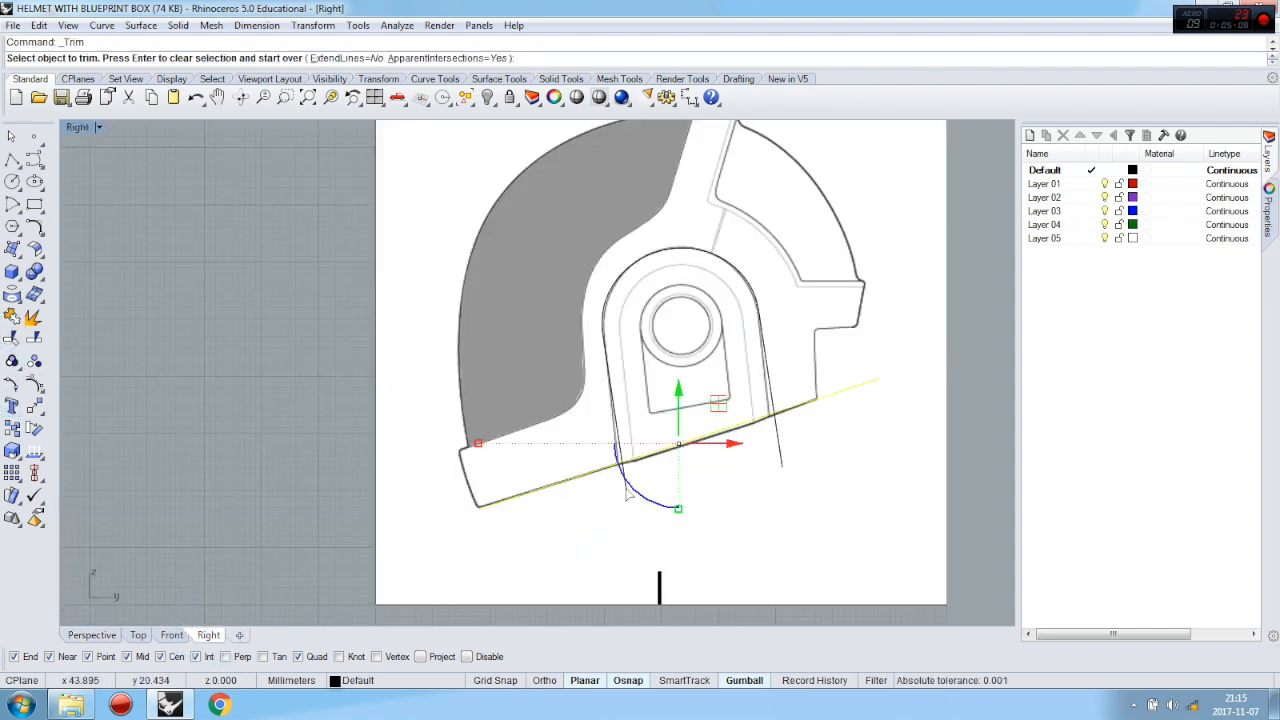
pyautogui.click(628, 492)
pyautogui.click(783, 468)
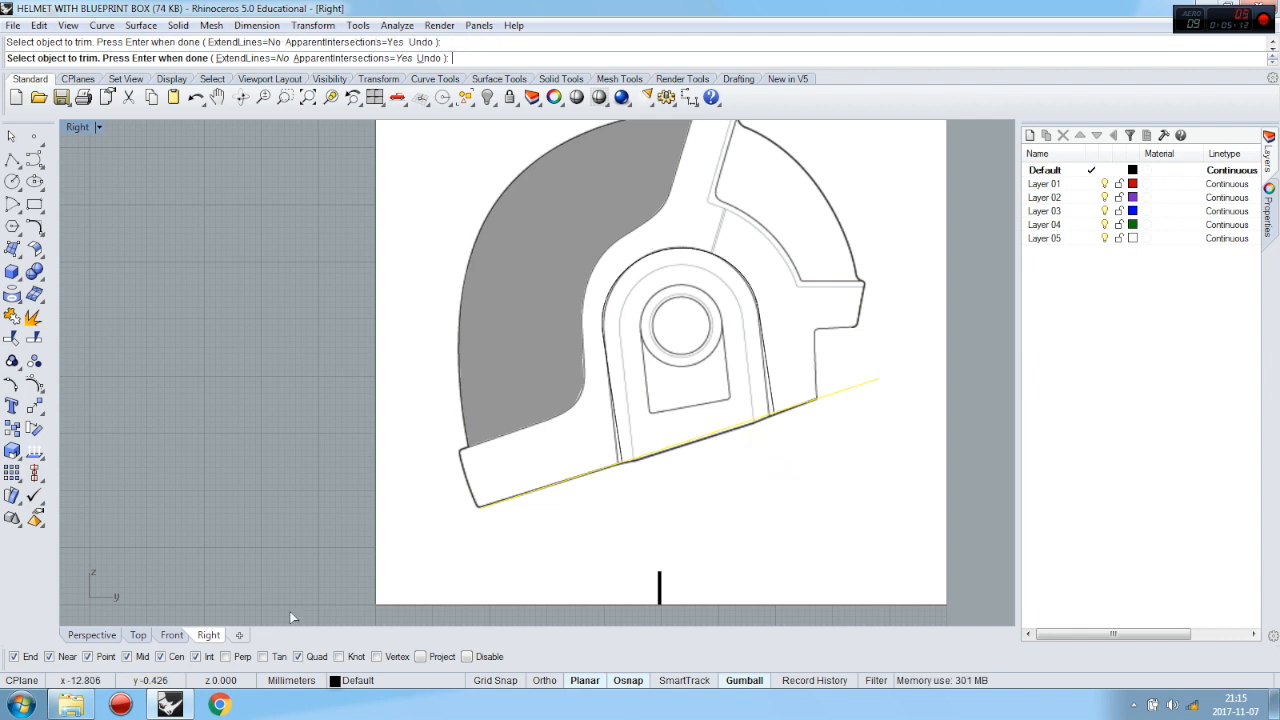
pyautogui.click(91, 635)
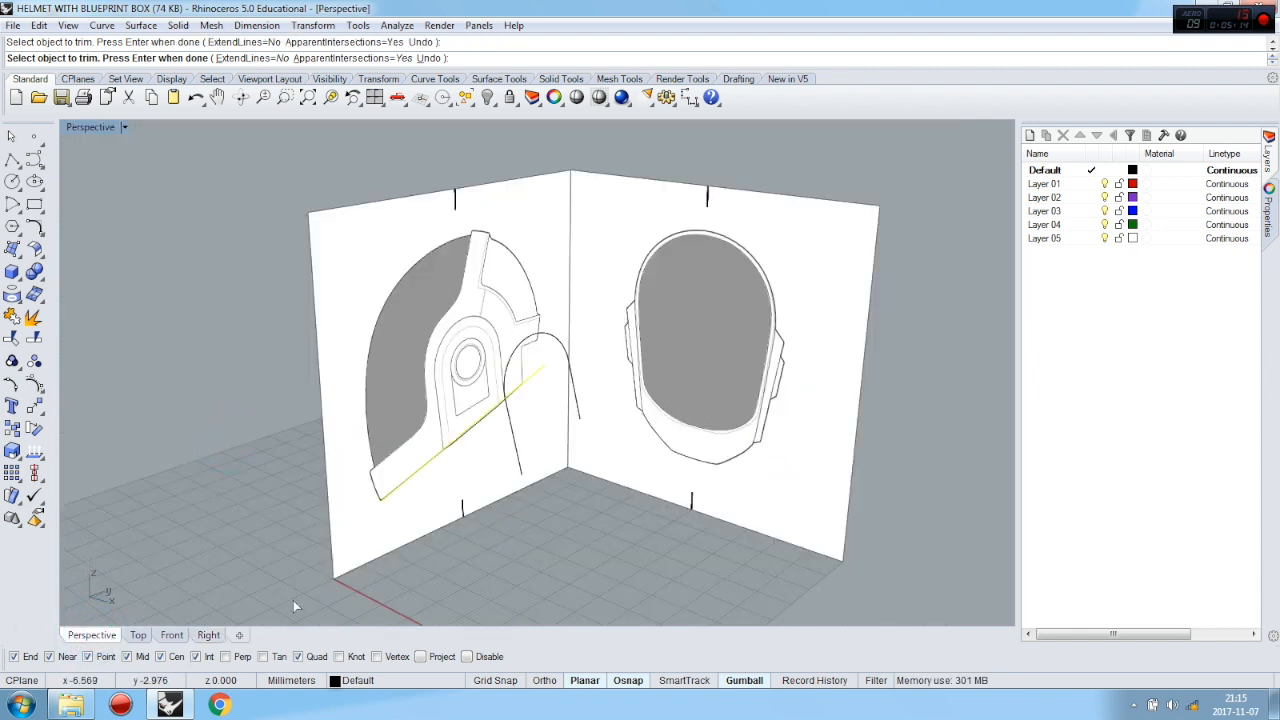
pyautogui.click(208, 635)
pyautogui.click(167, 637)
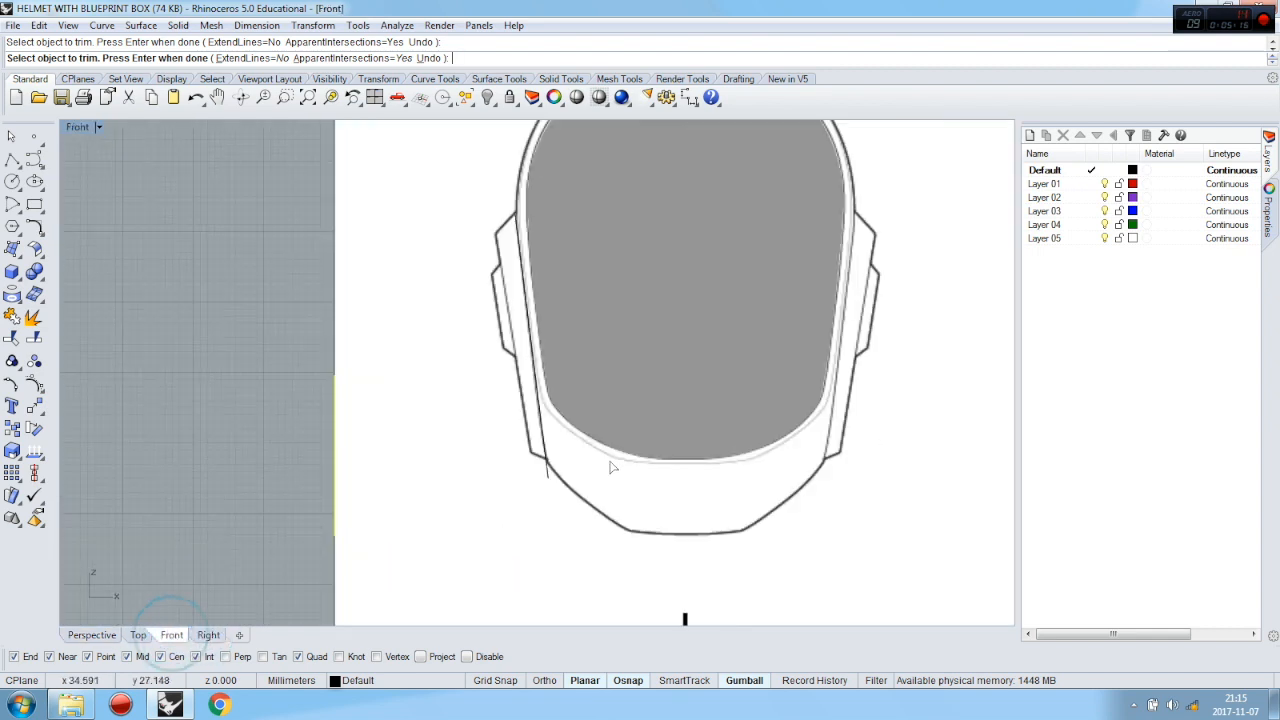
pyautogui.rightClick(233, 166)
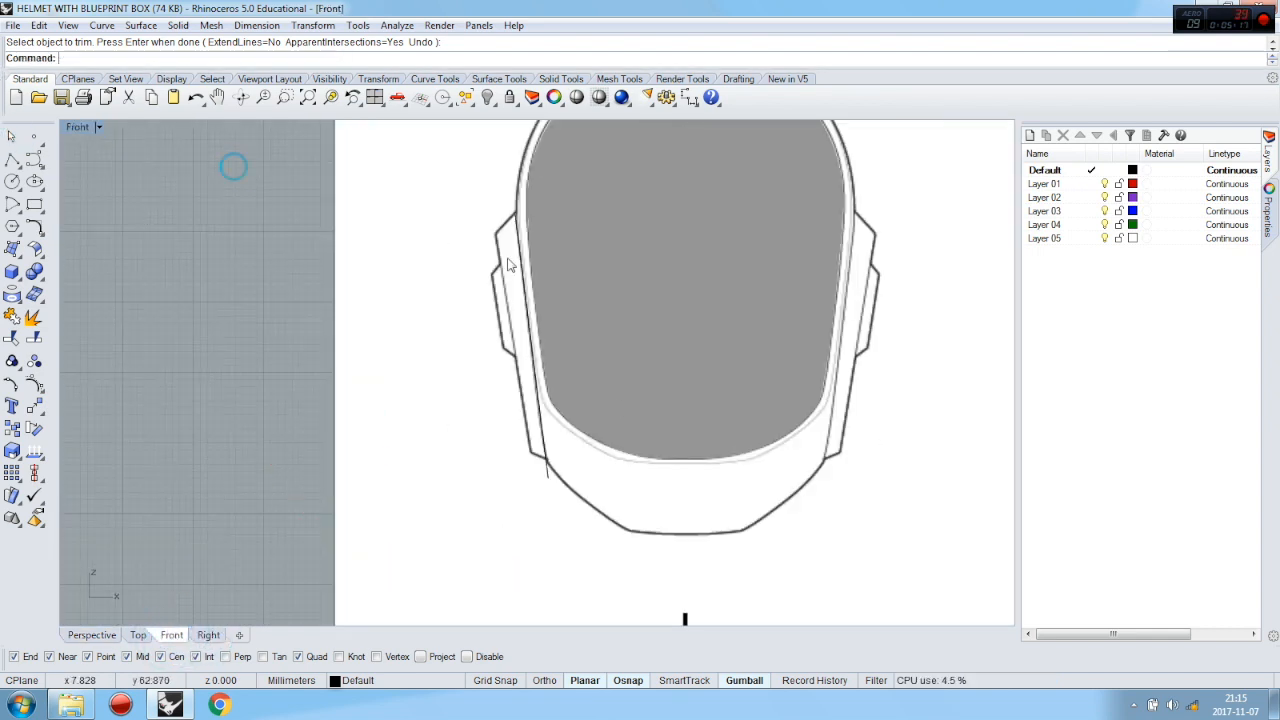
# In the Front view, mirror a copy of the arch curve across the blueprint's vertical centre line onto the helmet's opposite side
pyautogui.click(543, 473)
pyautogui.scroll(-2, 677, 434)
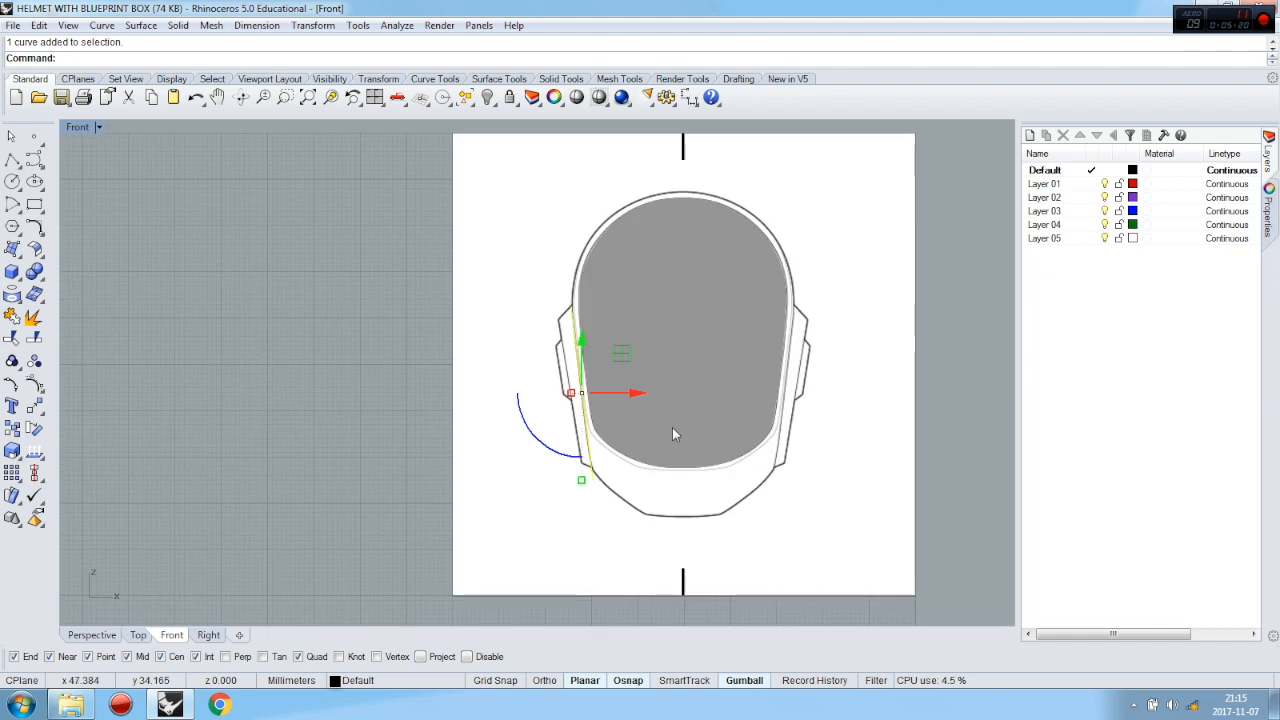
pyautogui.click(41, 416)
pyautogui.click(170, 410)
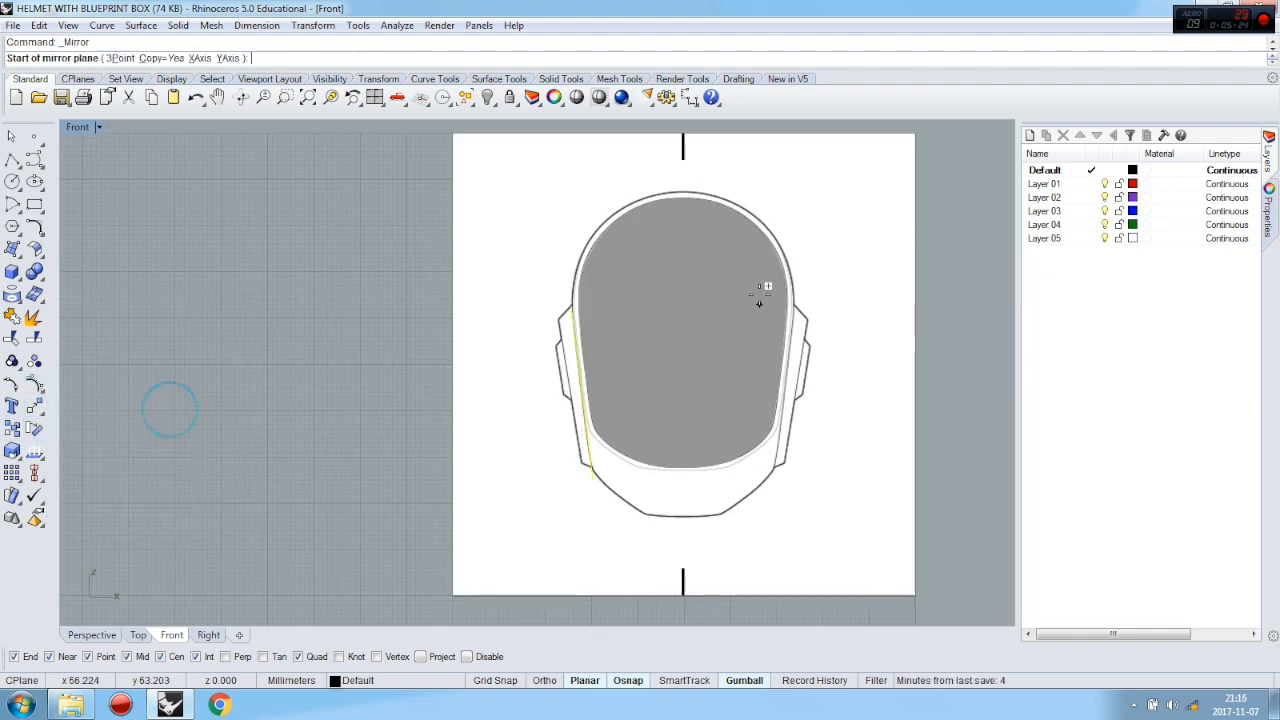
pyautogui.scroll(6, 680, 140)
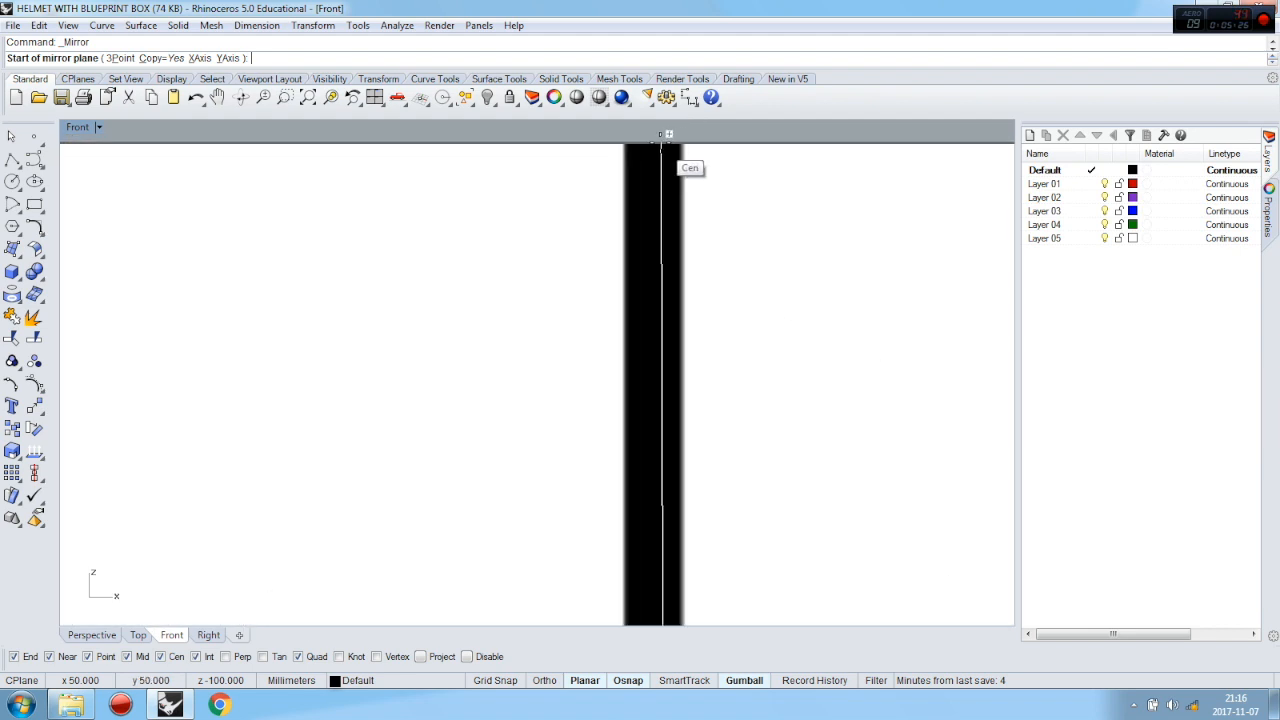
pyautogui.click(670, 141)
pyautogui.scroll(-4, 662, 160)
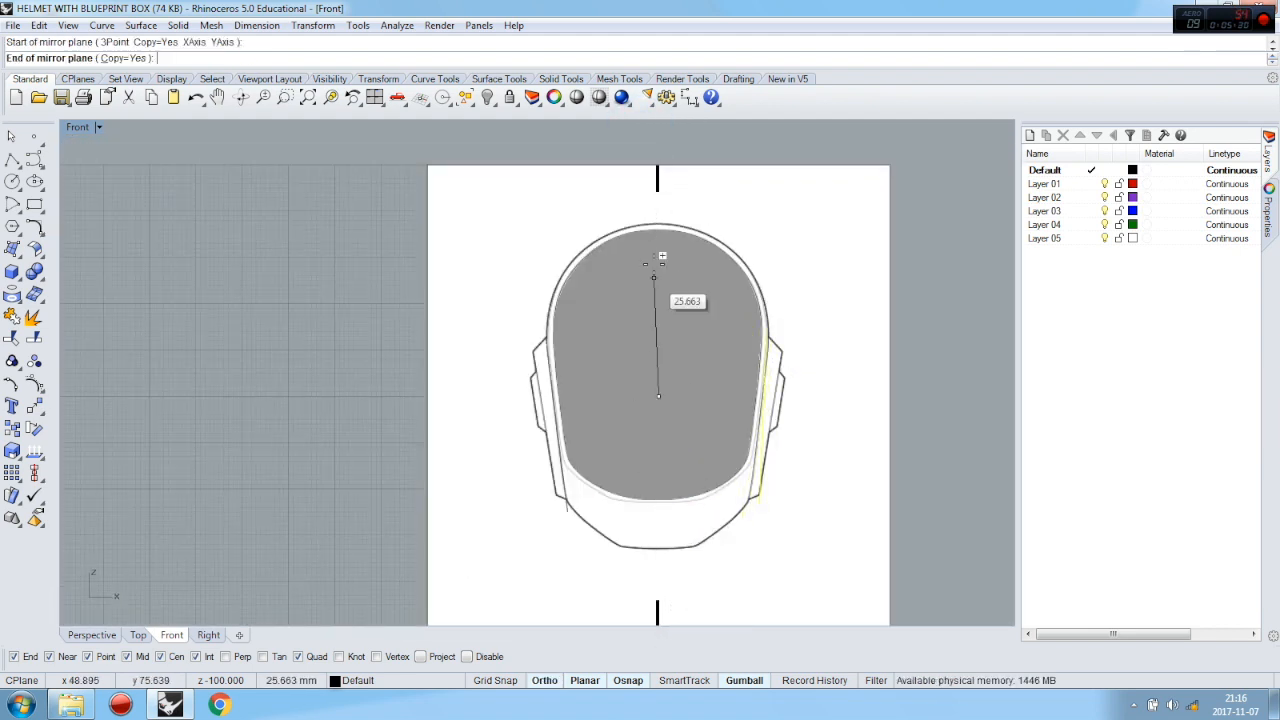
pyautogui.scroll(-1, 648, 200)
pyautogui.click(663, 145)
pyautogui.scroll(5, 757, 357)
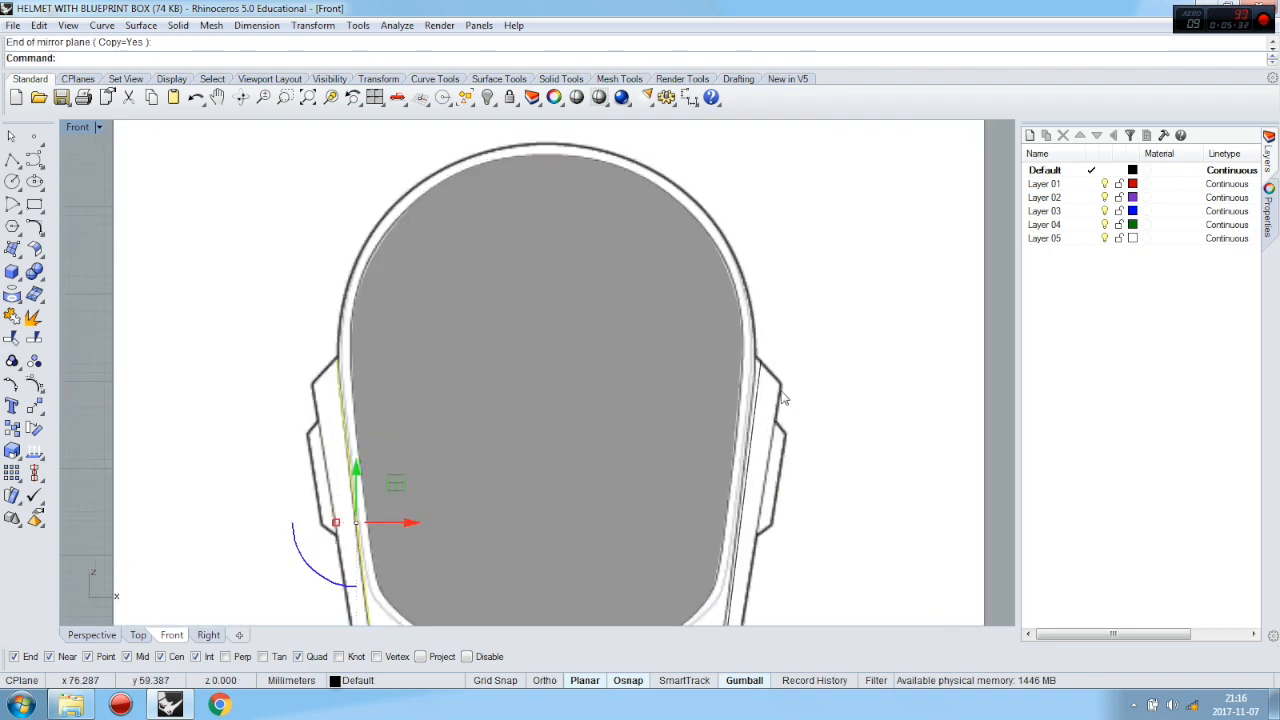
pyautogui.scroll(-5, 757, 357)
pyautogui.scroll(5, 389, 343)
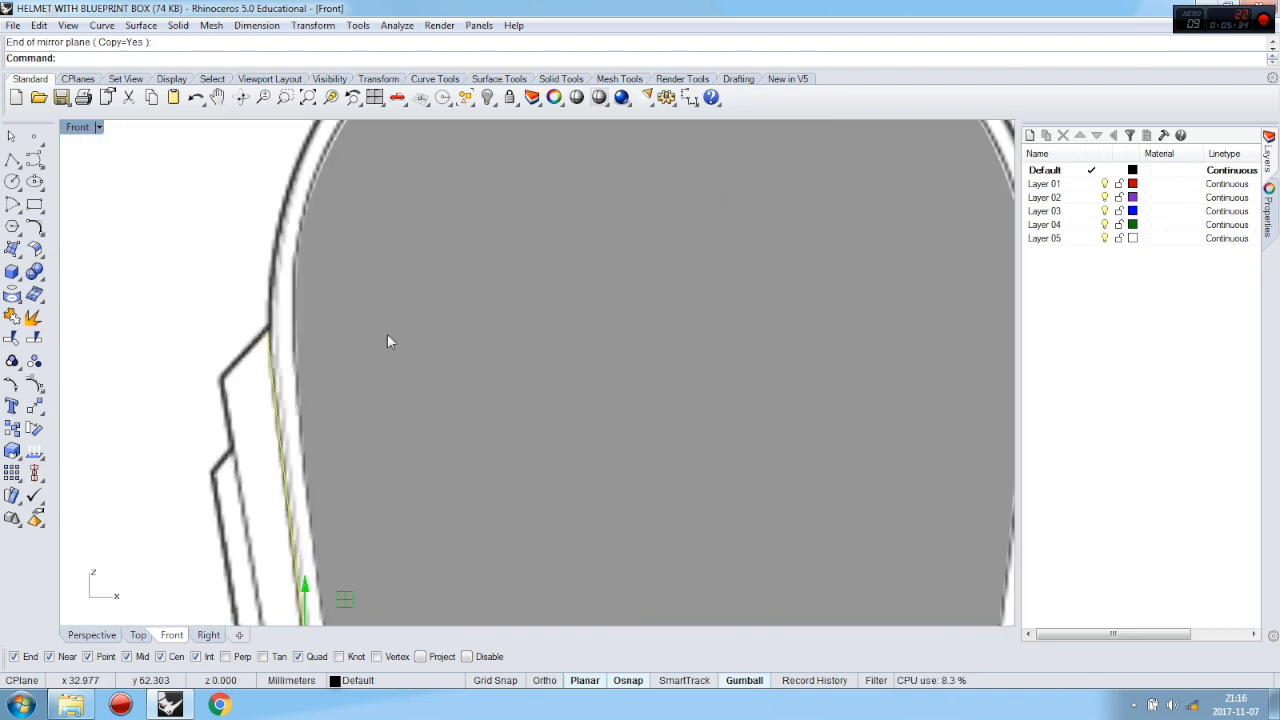
pyautogui.scroll(-5, 506, 286)
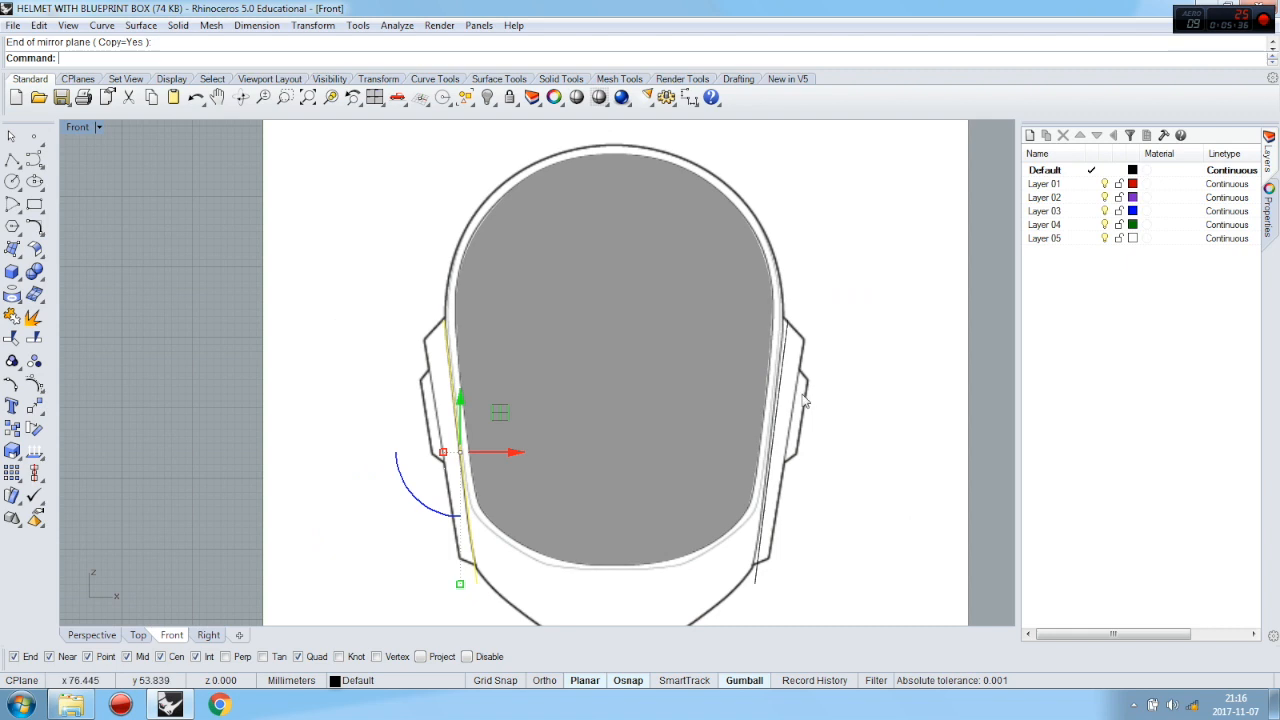
pyautogui.scroll(1, 805, 401)
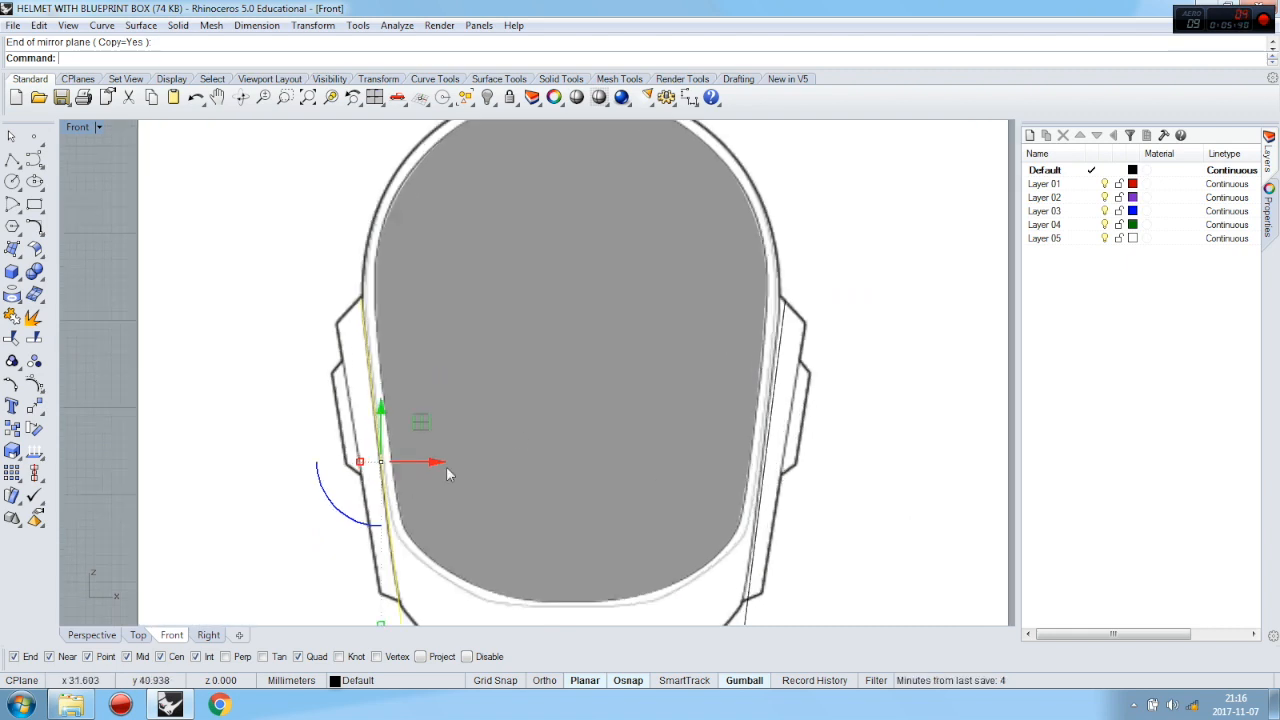
# In the Perspective view, delete the straight cutting line drawn along the helmet's lower edge
pyautogui.click(93, 635)
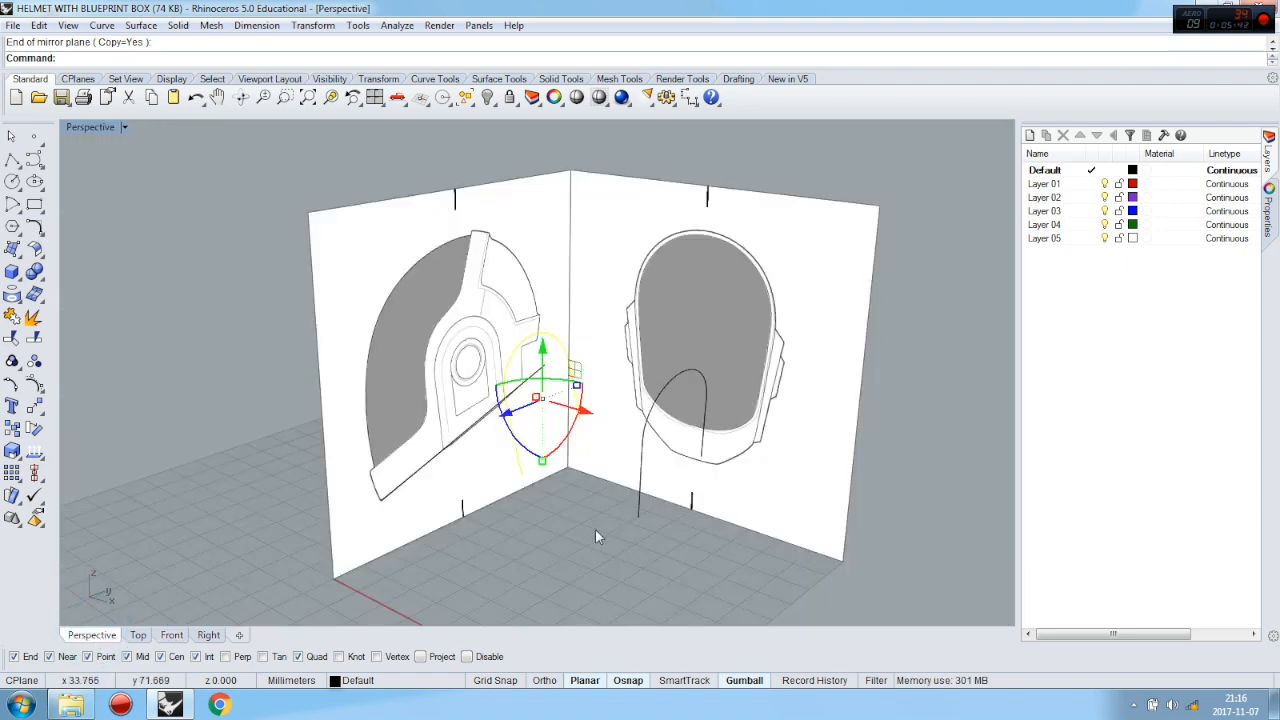
pyautogui.moveTo(632, 565); pyautogui.dragTo(547, 385, button='right')
pyautogui.moveTo(657, 447); pyautogui.dragTo(575, 468, button='right')
pyautogui.moveTo(643, 418); pyautogui.dragTo(589, 415, button='right')
pyautogui.scroll(3, 589, 415)
pyautogui.click(566, 368)
pyautogui.press('Delete')
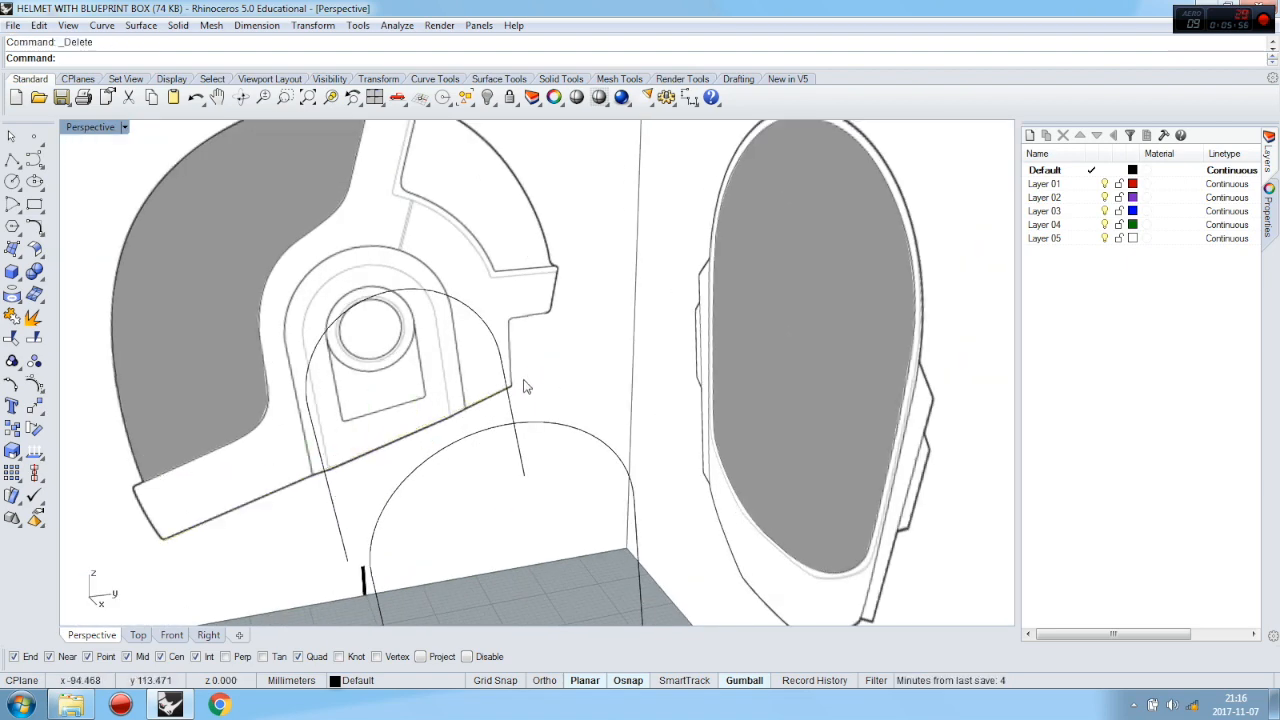
# Draw a start-end-point arc joining the two arch curves' rear lower ends, setting its outward bulge in the Top view
pyautogui.scroll(-5, 532, 330)
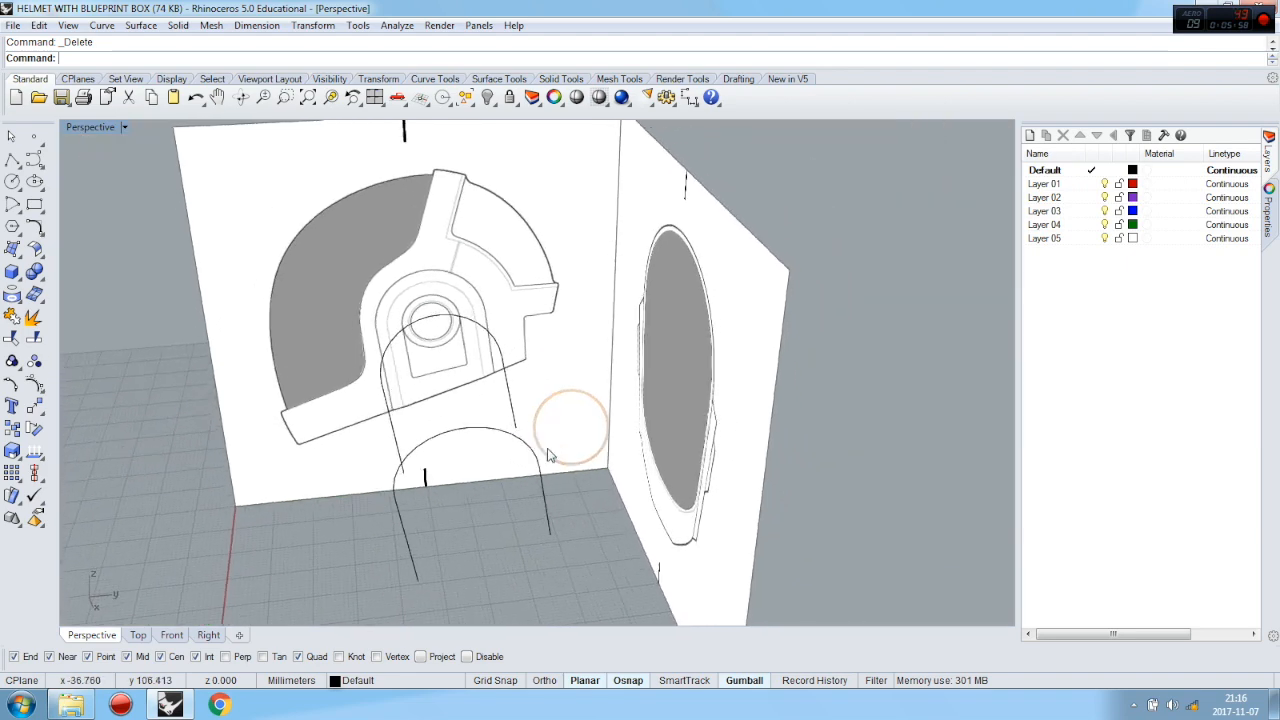
pyautogui.click(15, 213)
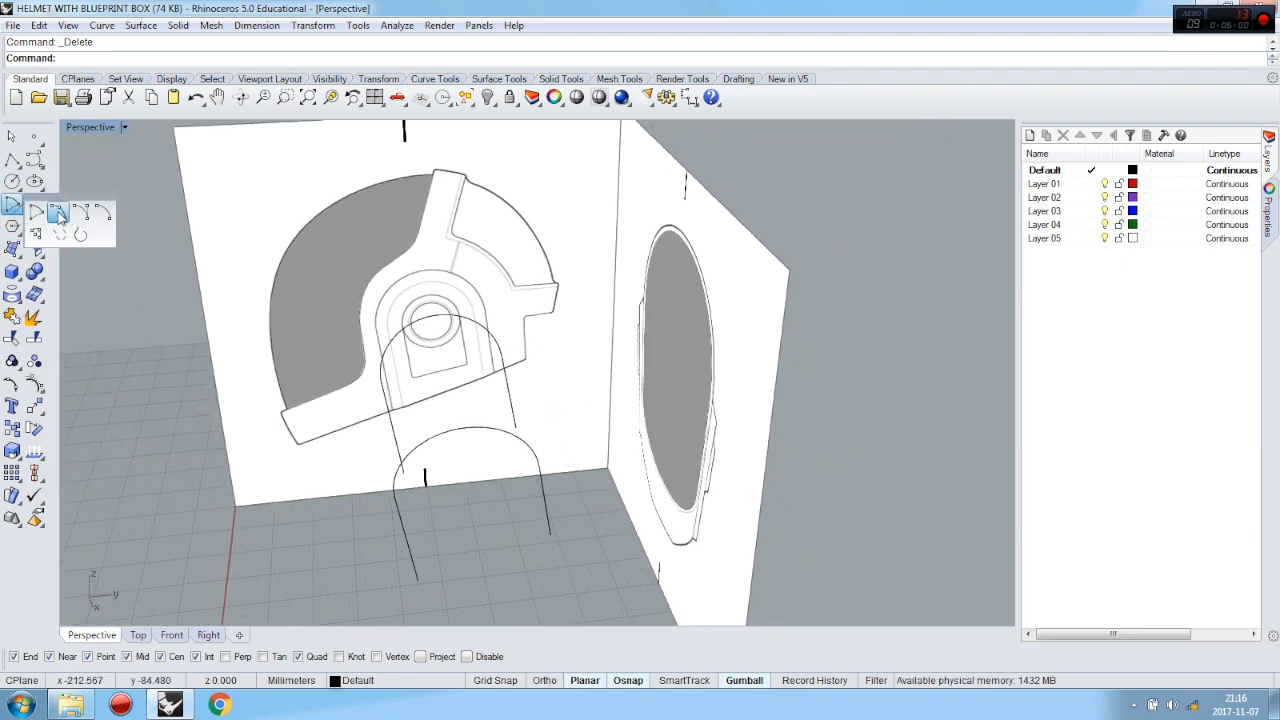
pyautogui.click(60, 217)
pyautogui.click(551, 535)
pyautogui.moveTo(557, 540); pyautogui.dragTo(556, 577, button='right')
pyautogui.click(512, 436)
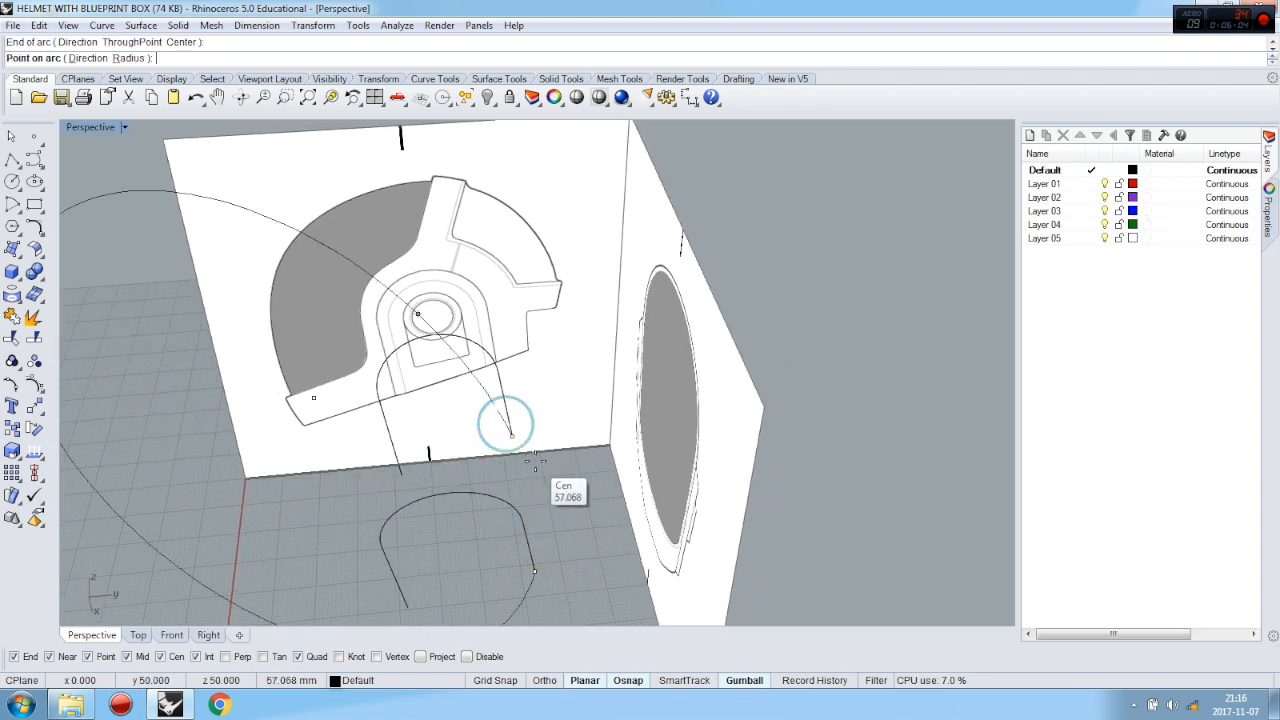
pyautogui.click(208, 634)
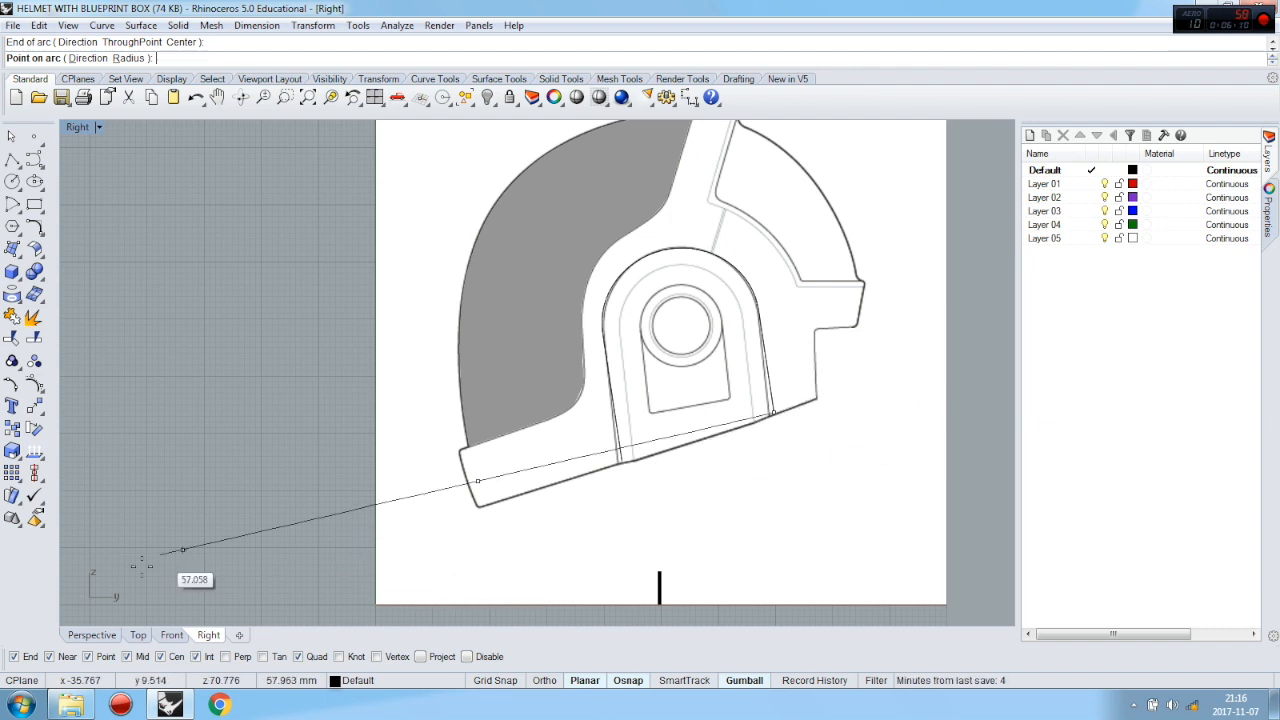
pyautogui.press('F8')
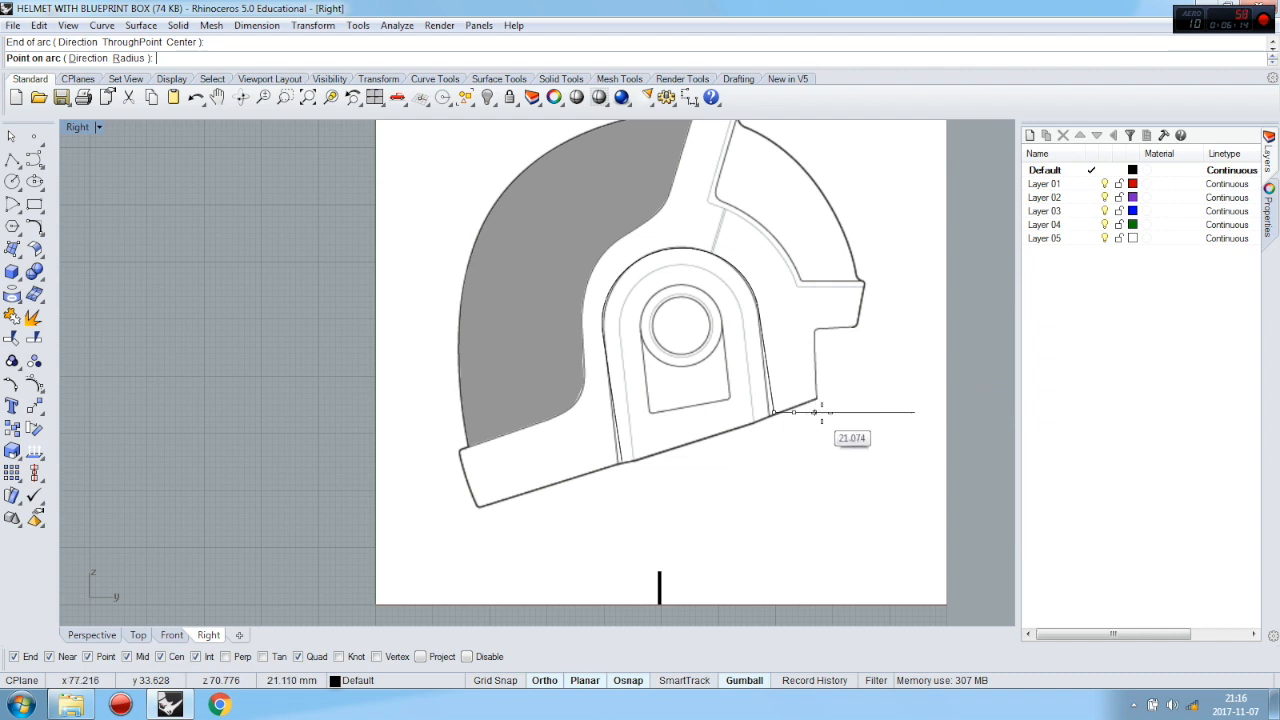
pyautogui.press('F8')
pyautogui.click(96, 637)
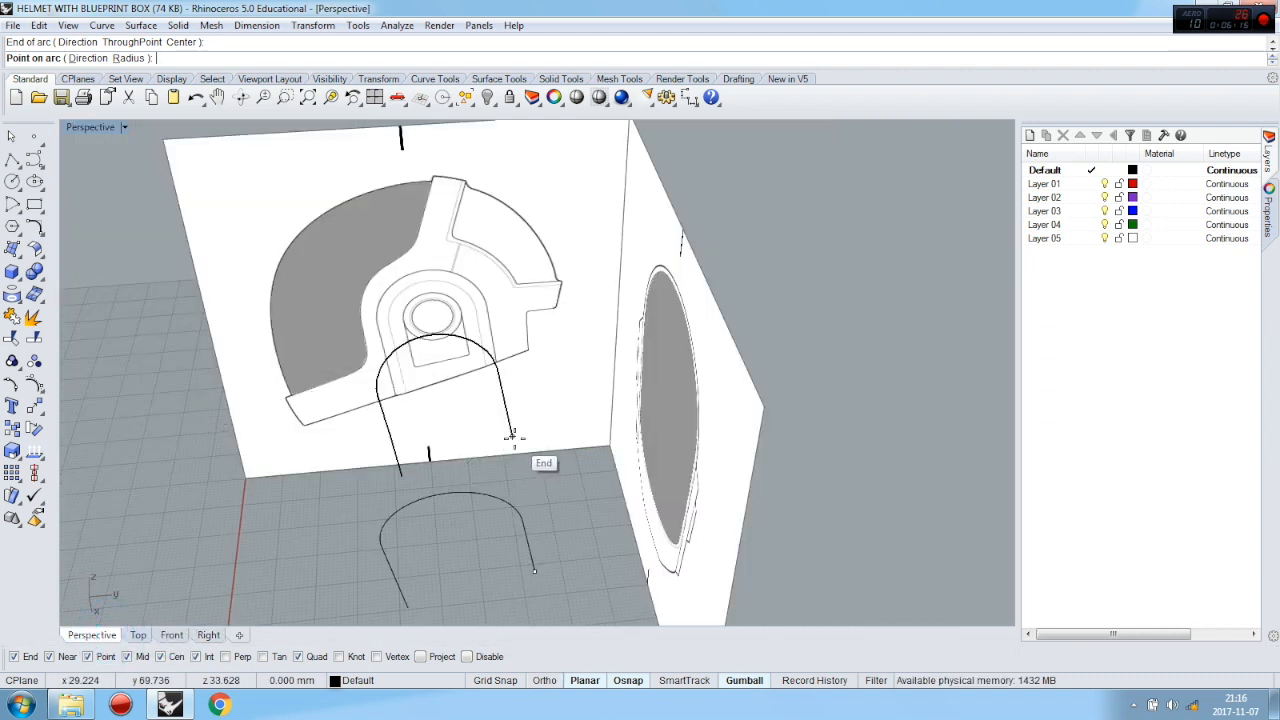
pyautogui.press('F8')
pyautogui.press('F8')
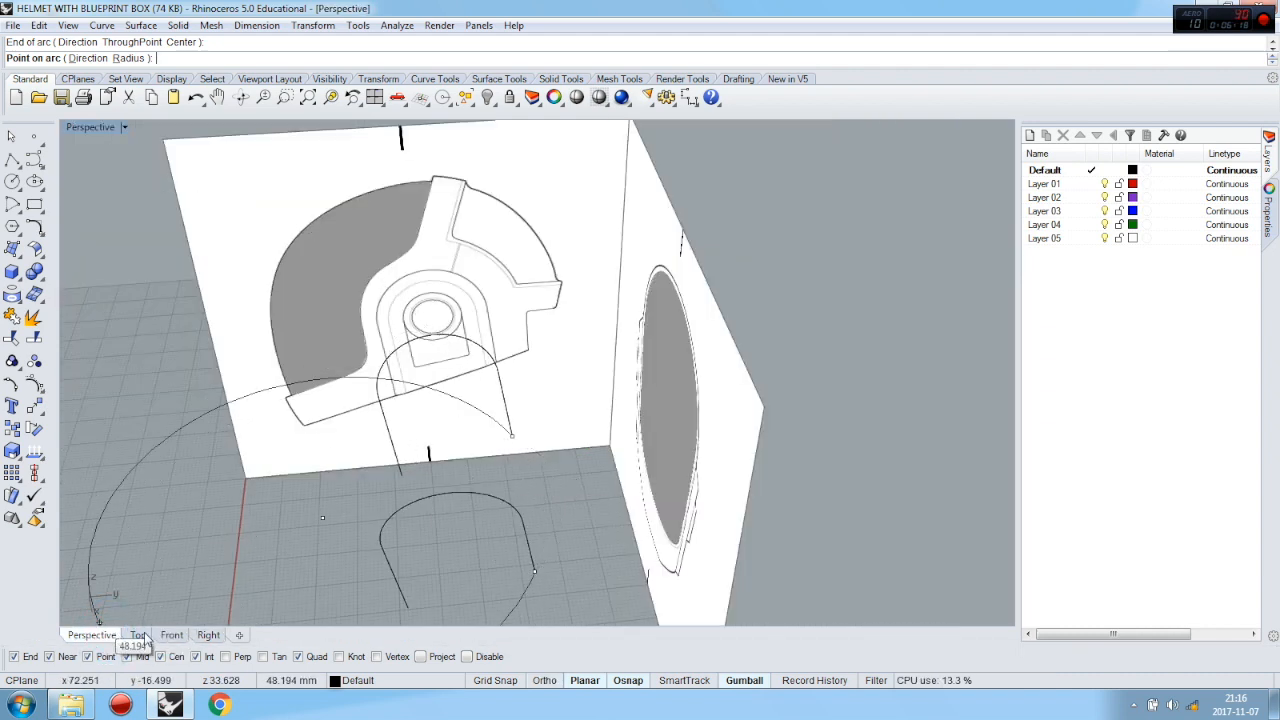
pyautogui.click(138, 635)
pyautogui.scroll(-6, 553, 411)
pyautogui.scroll(4, 610, 350)
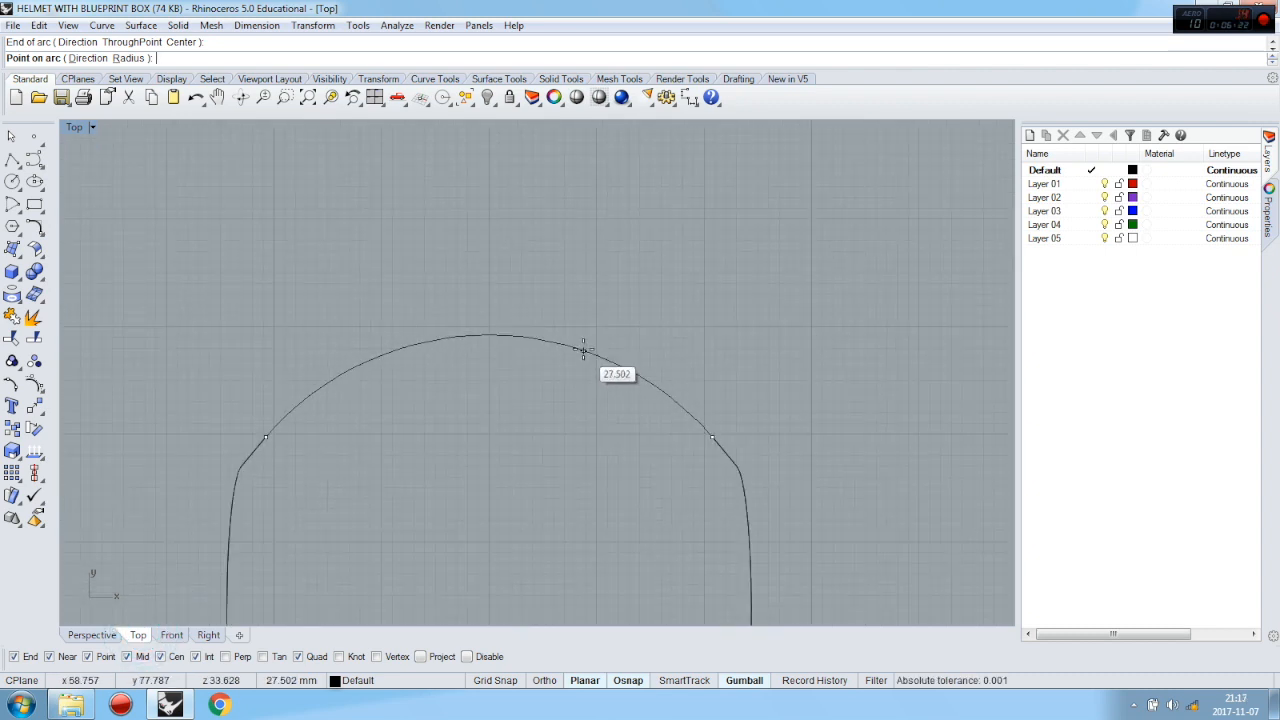
pyautogui.click(593, 338)
# In the Right view, rotate the rear arc around the arch curve's rear lower end to follow the helmet's slanted lower edge
pyautogui.click(597, 342)
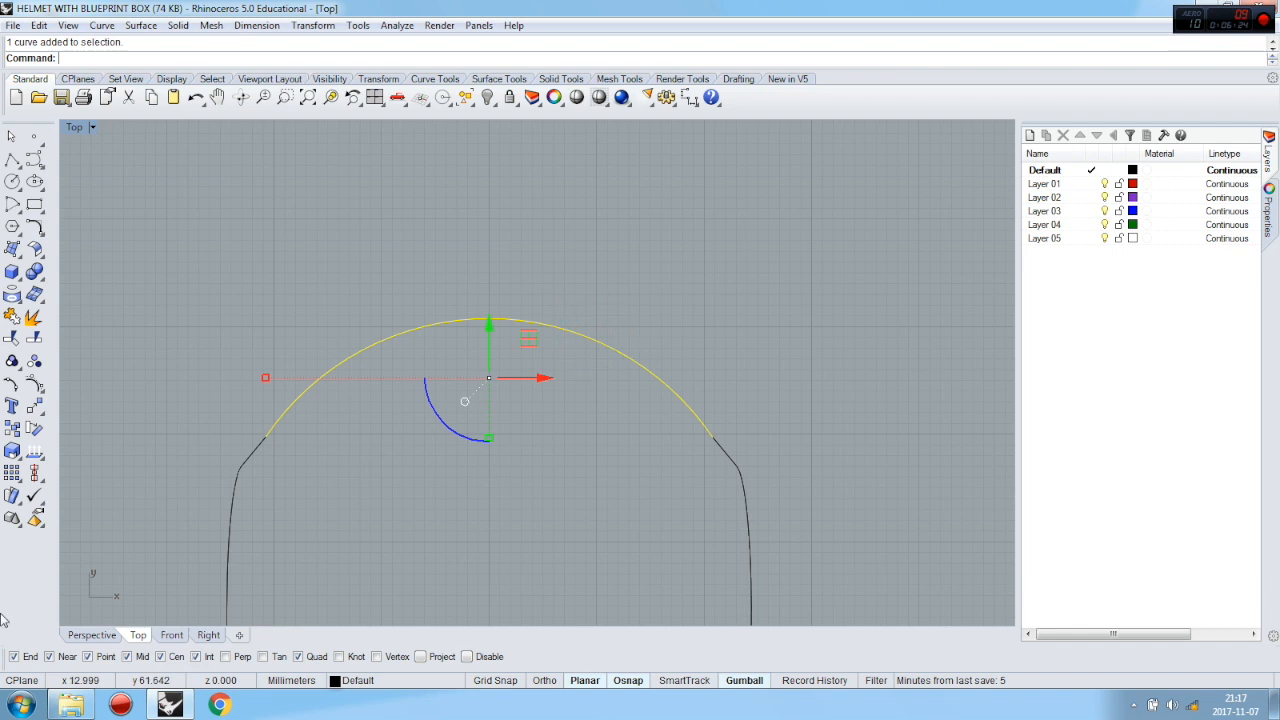
pyautogui.click(208, 635)
pyautogui.scroll(10, 850, 412)
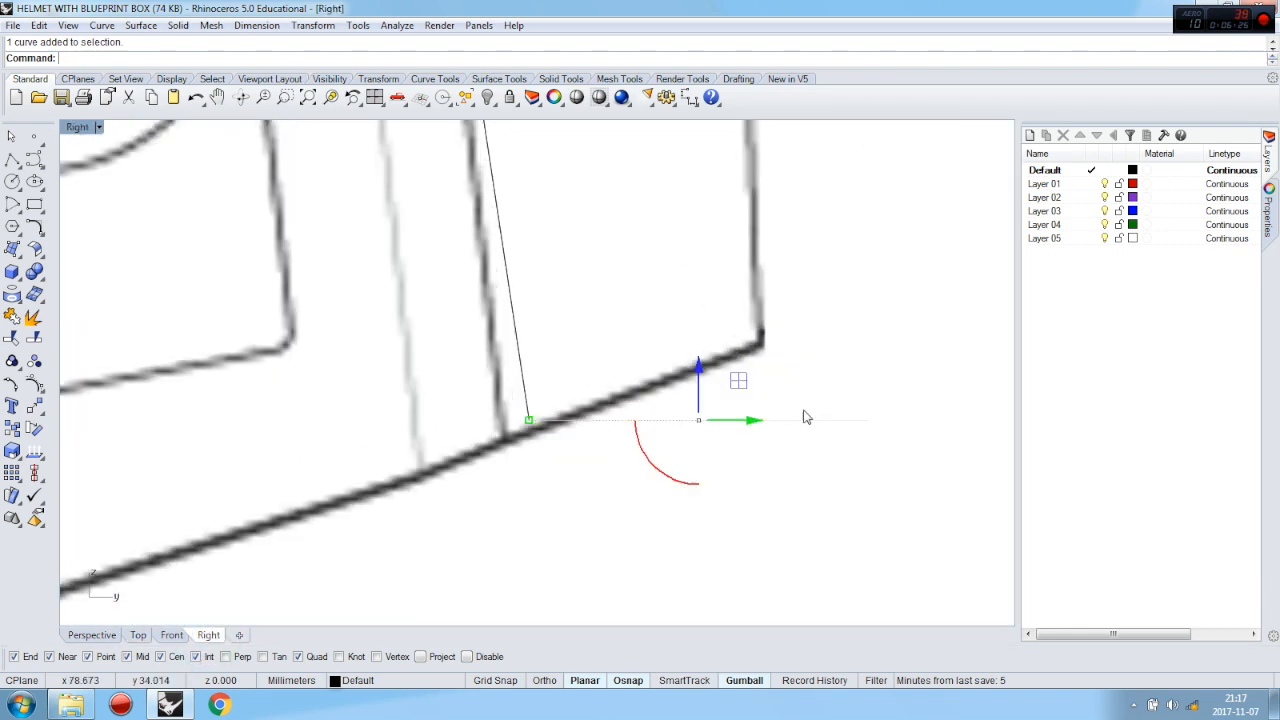
pyautogui.scroll(-5, 871, 431)
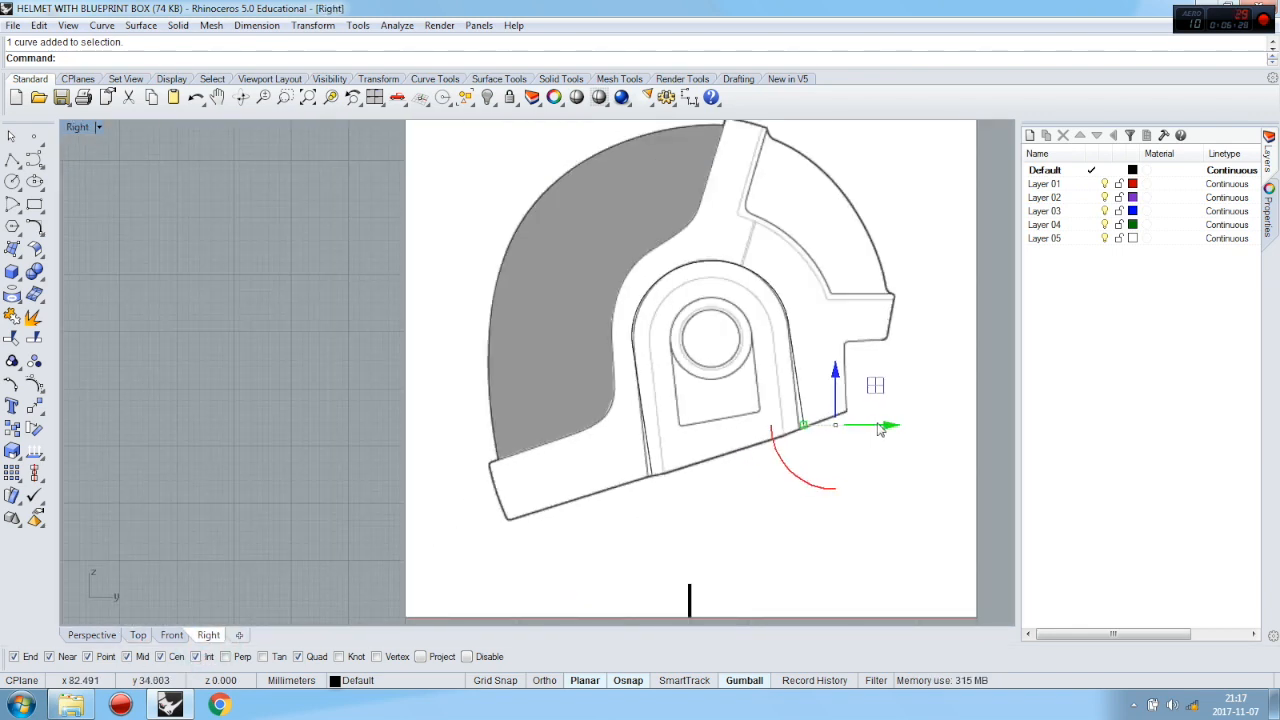
pyautogui.scroll(3, 879, 430)
pyautogui.click(34, 430)
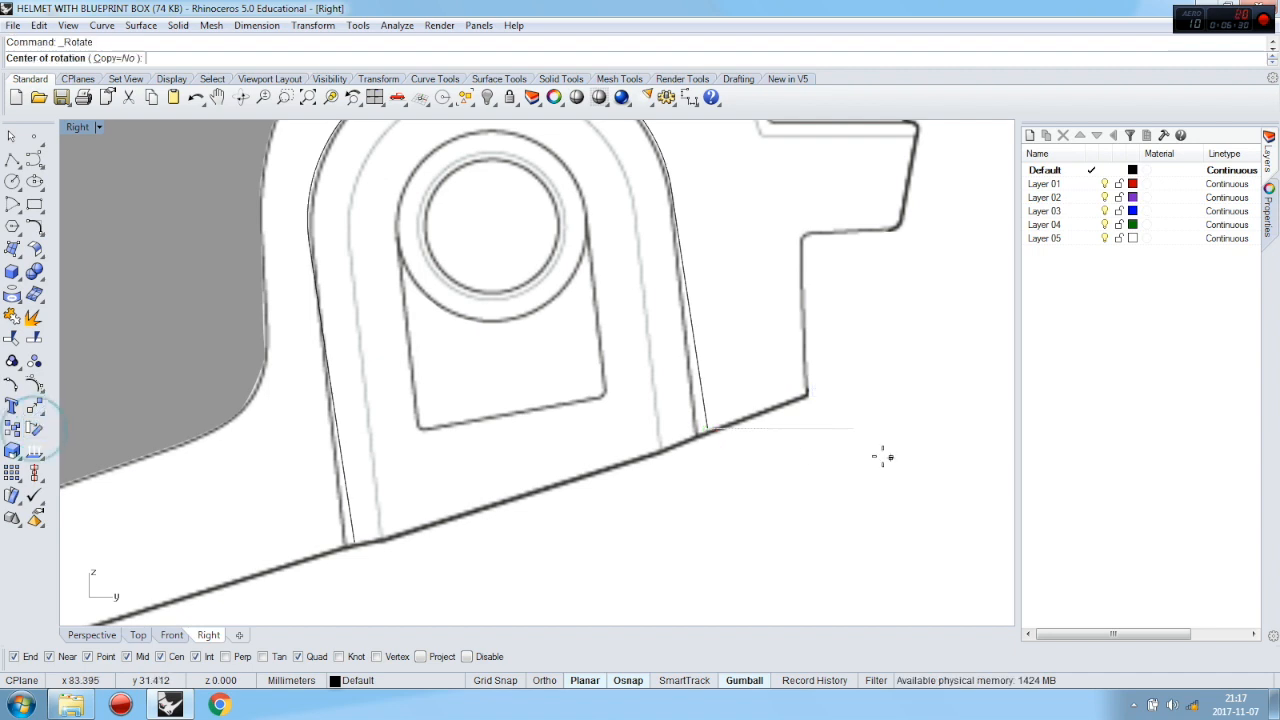
pyautogui.click(707, 428)
pyautogui.click(918, 486)
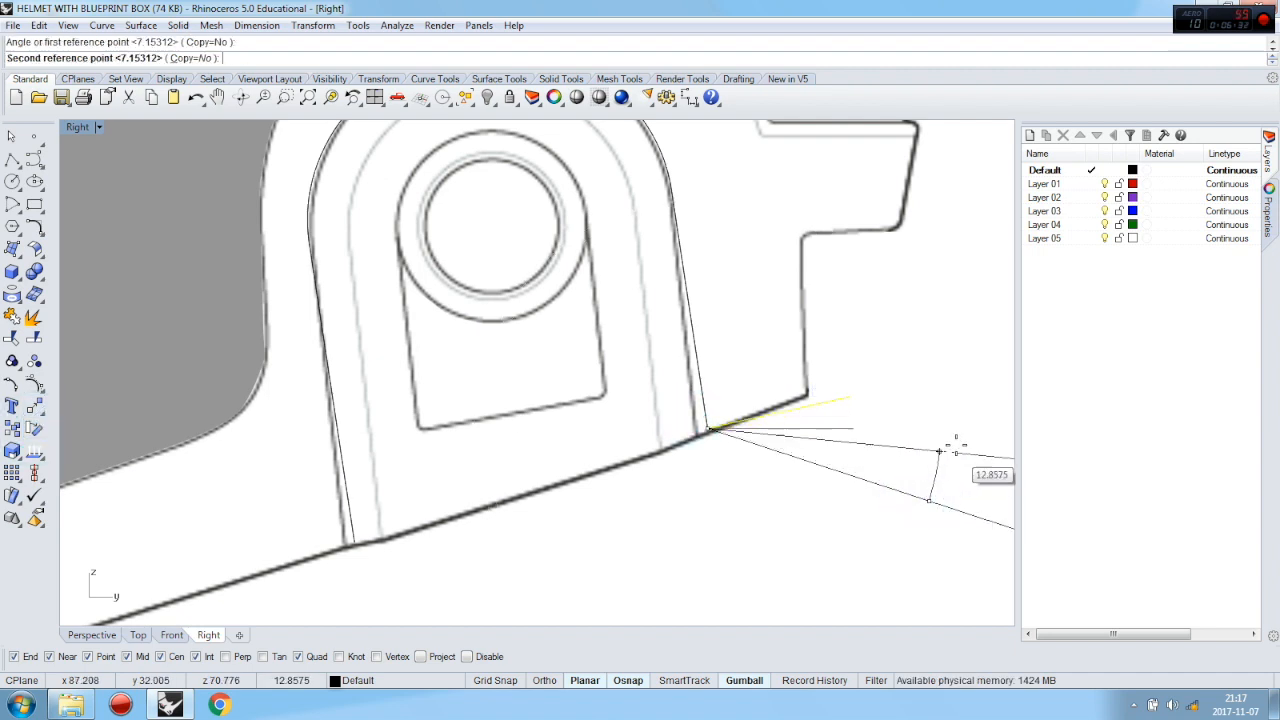
pyautogui.click(862, 395)
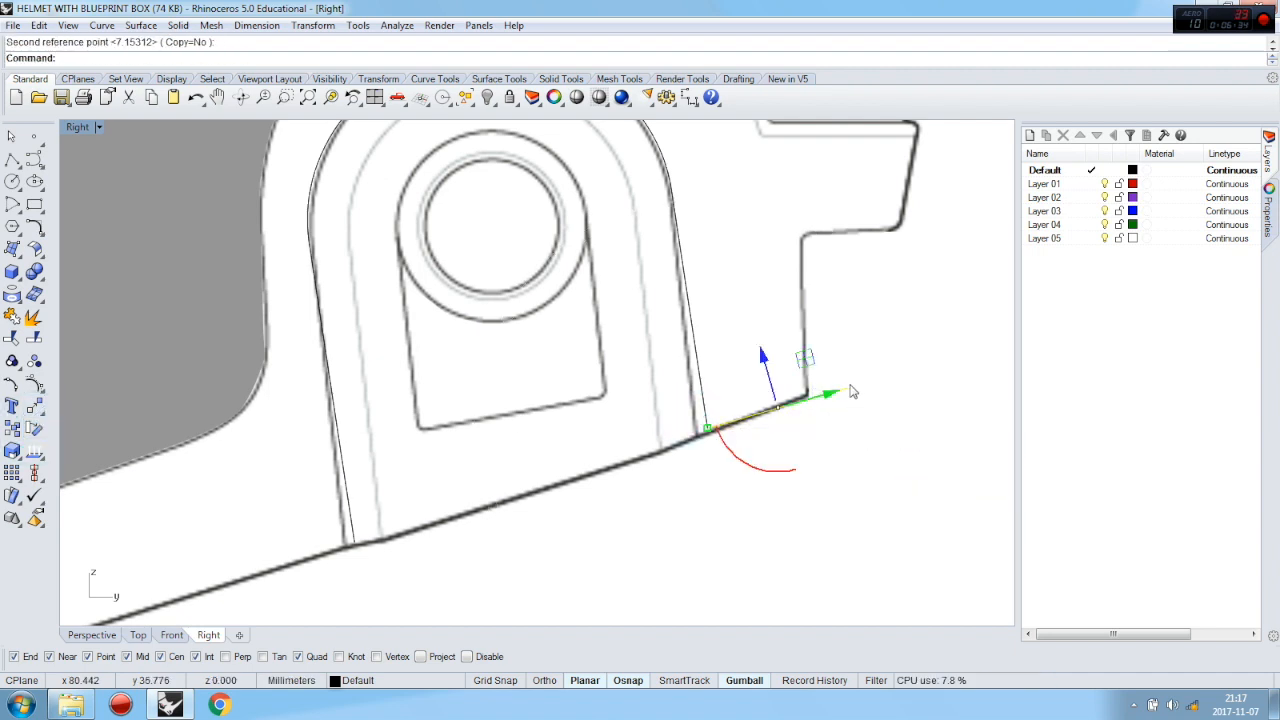
# Examine the rotated rear arc against the helmet's lower edge in the Right view and between the arches in Perspective
pyautogui.scroll(-3, 848, 410)
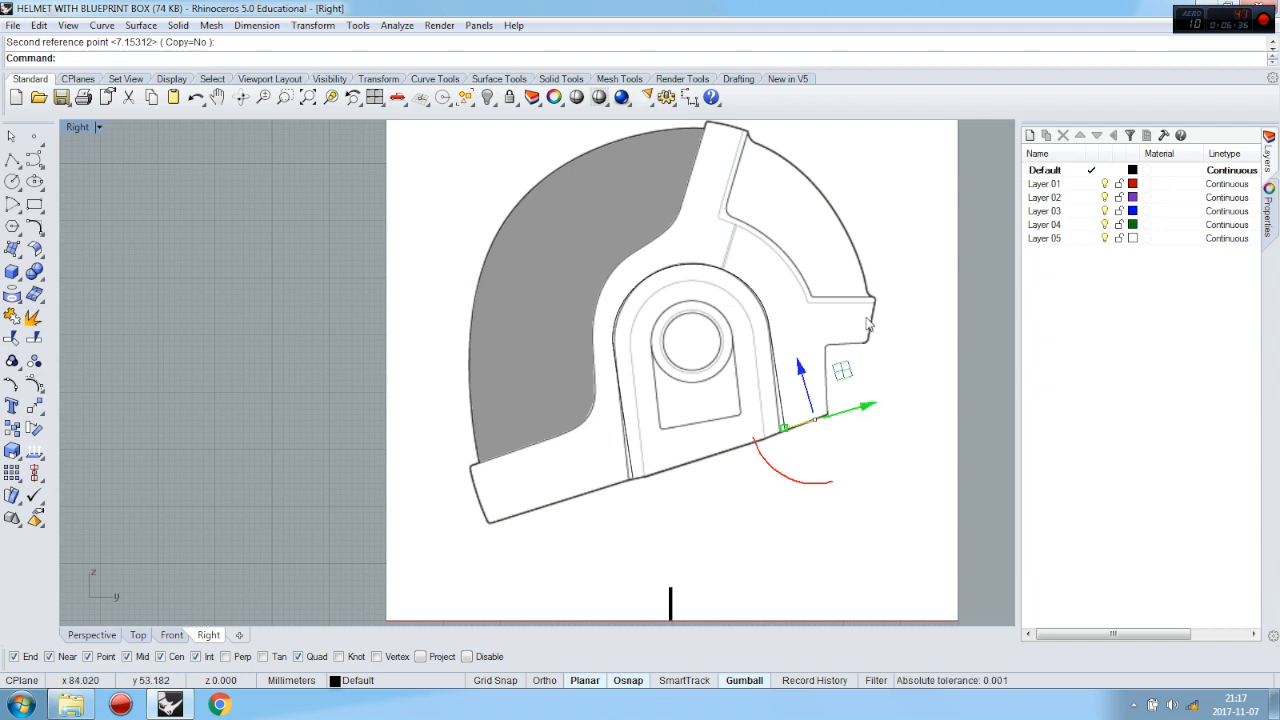
pyautogui.press('Escape')
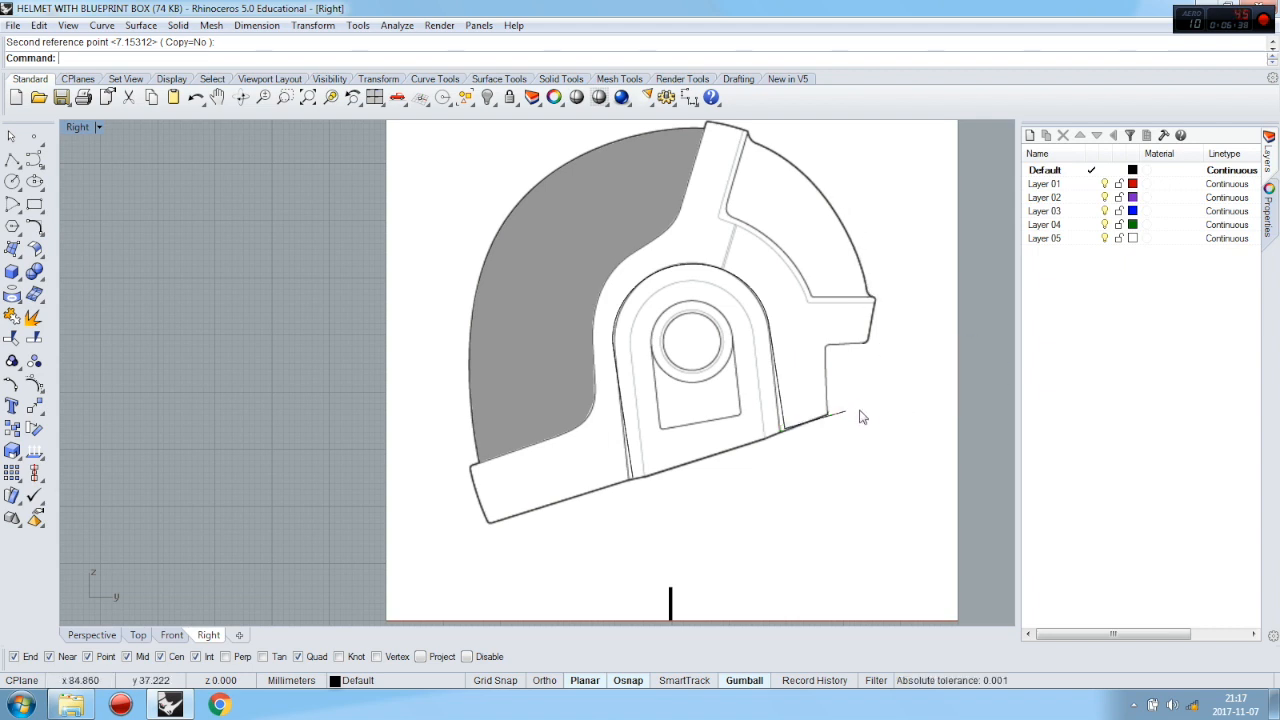
pyautogui.scroll(4, 847, 422)
pyautogui.click(841, 427)
pyautogui.scroll(-1, 848, 430)
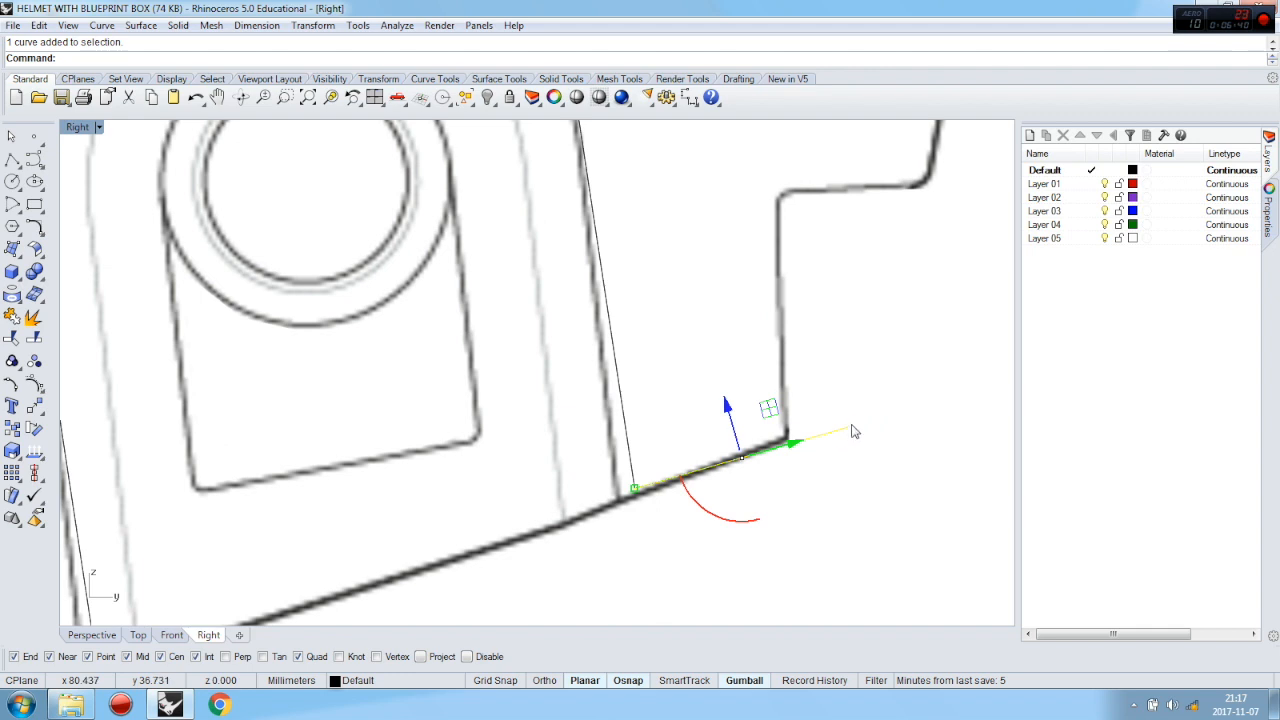
pyautogui.scroll(-3, 853, 408)
pyautogui.scroll(-5, 860, 410)
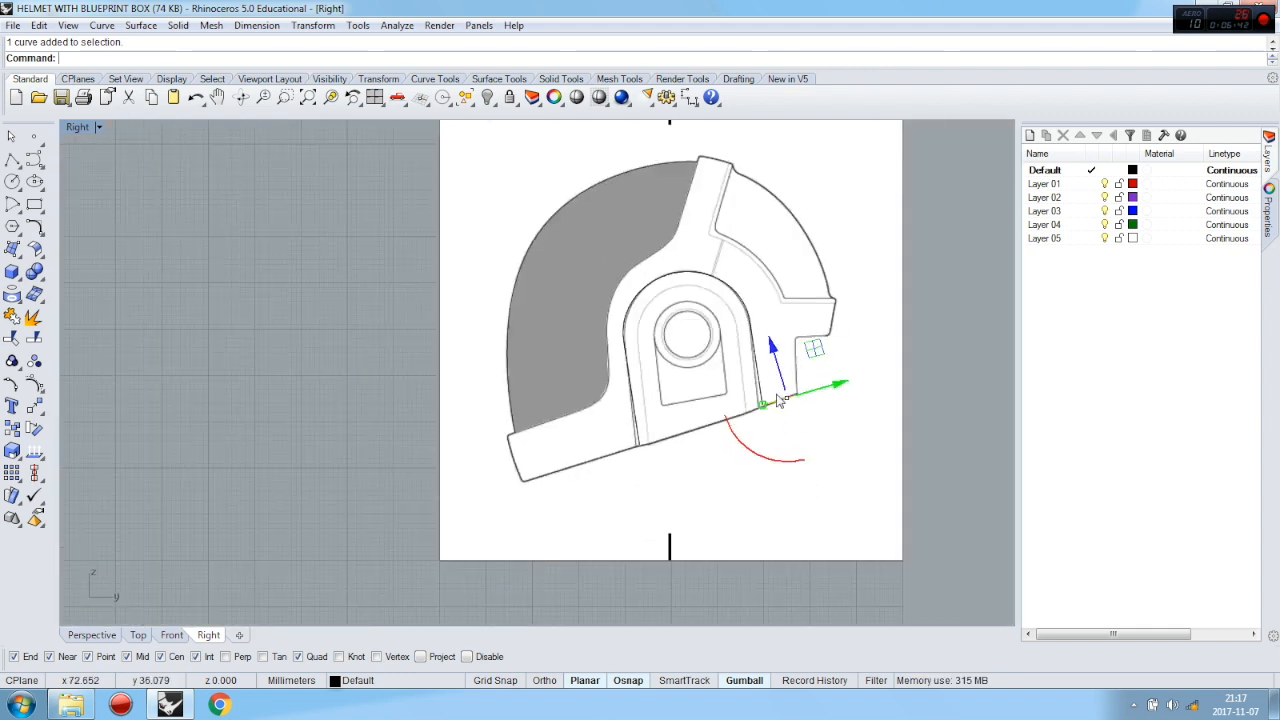
pyautogui.click(92, 636)
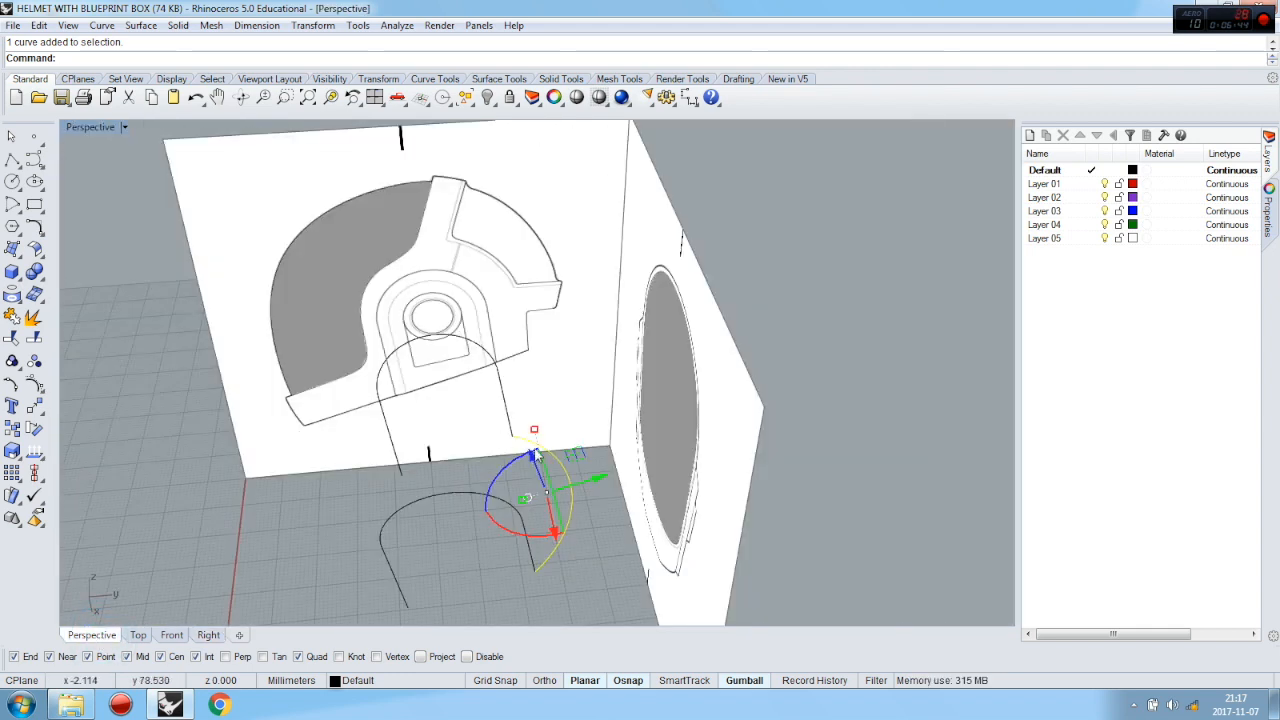
pyautogui.click(856, 374)
# In the Perspective view, draw a start-end-point arc joining the two arch curves' front lower ends, bulging towards the helmet's front
pyautogui.scroll(-4, 856, 374)
pyautogui.scroll(8, 608, 419)
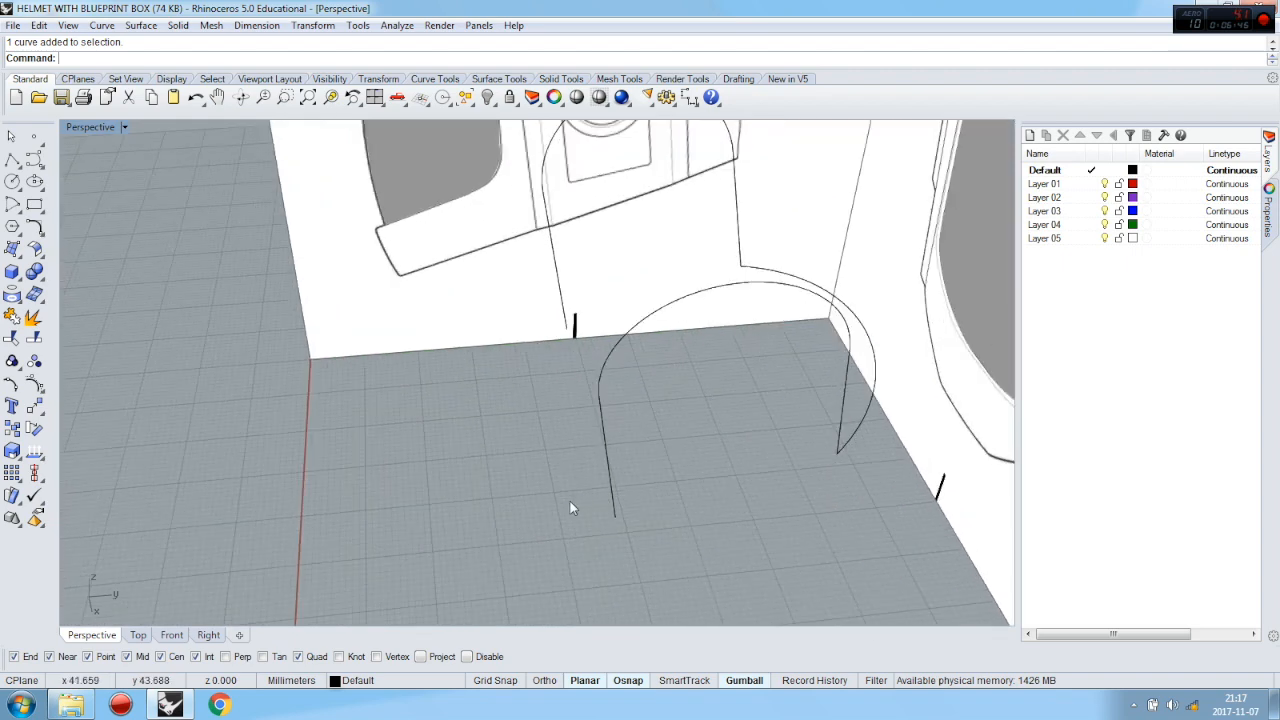
pyautogui.click(18, 213)
pyautogui.click(64, 208)
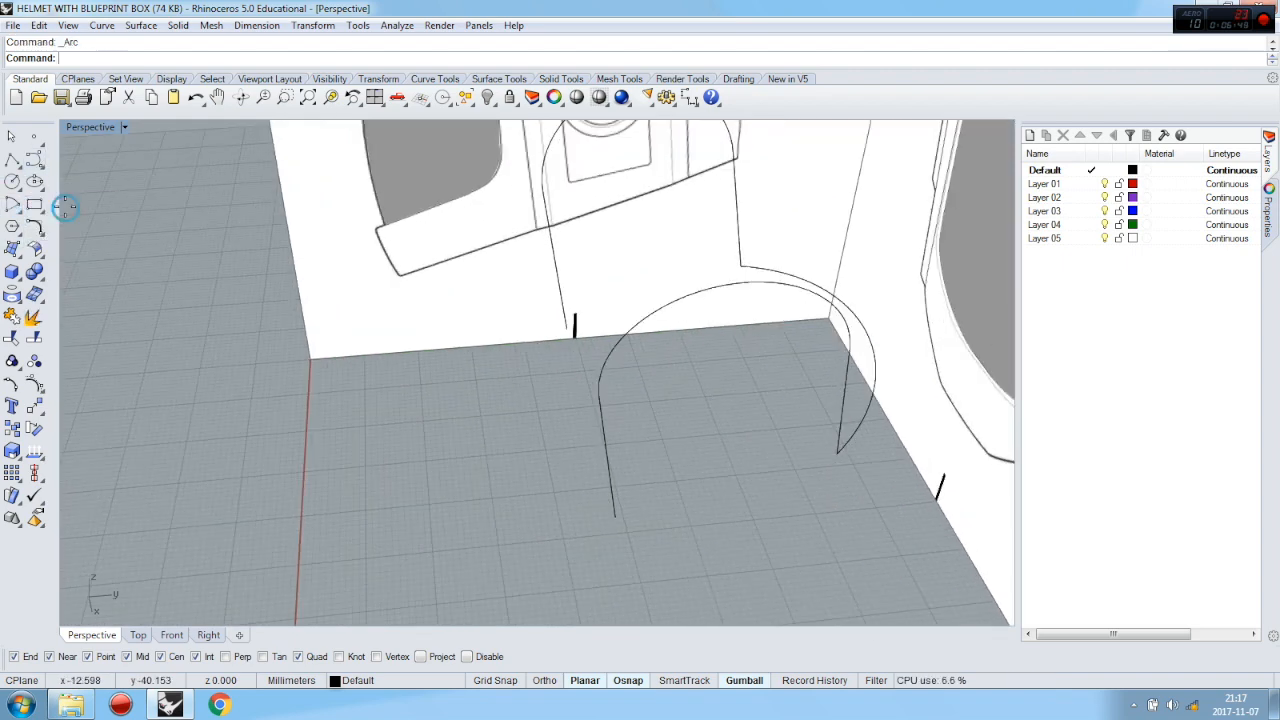
pyautogui.click(614, 517)
pyautogui.moveTo(529, 432); pyautogui.dragTo(606, 363, button='right')
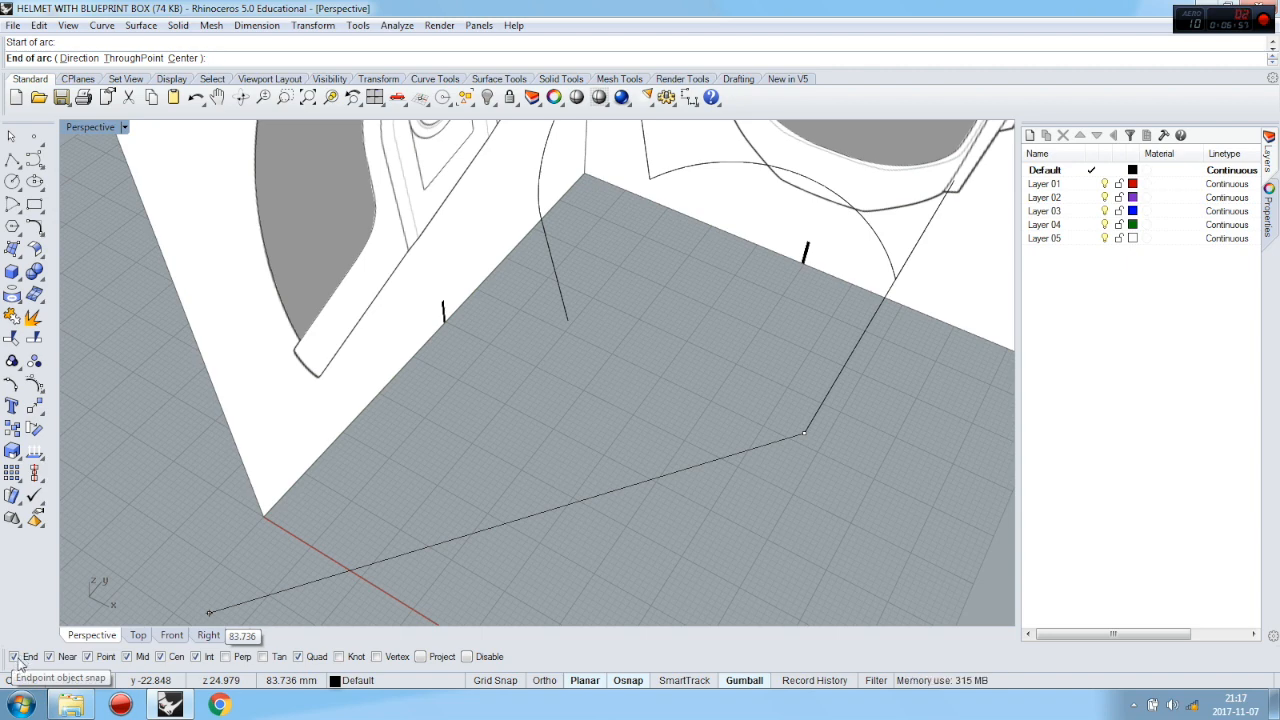
pyautogui.click(567, 321)
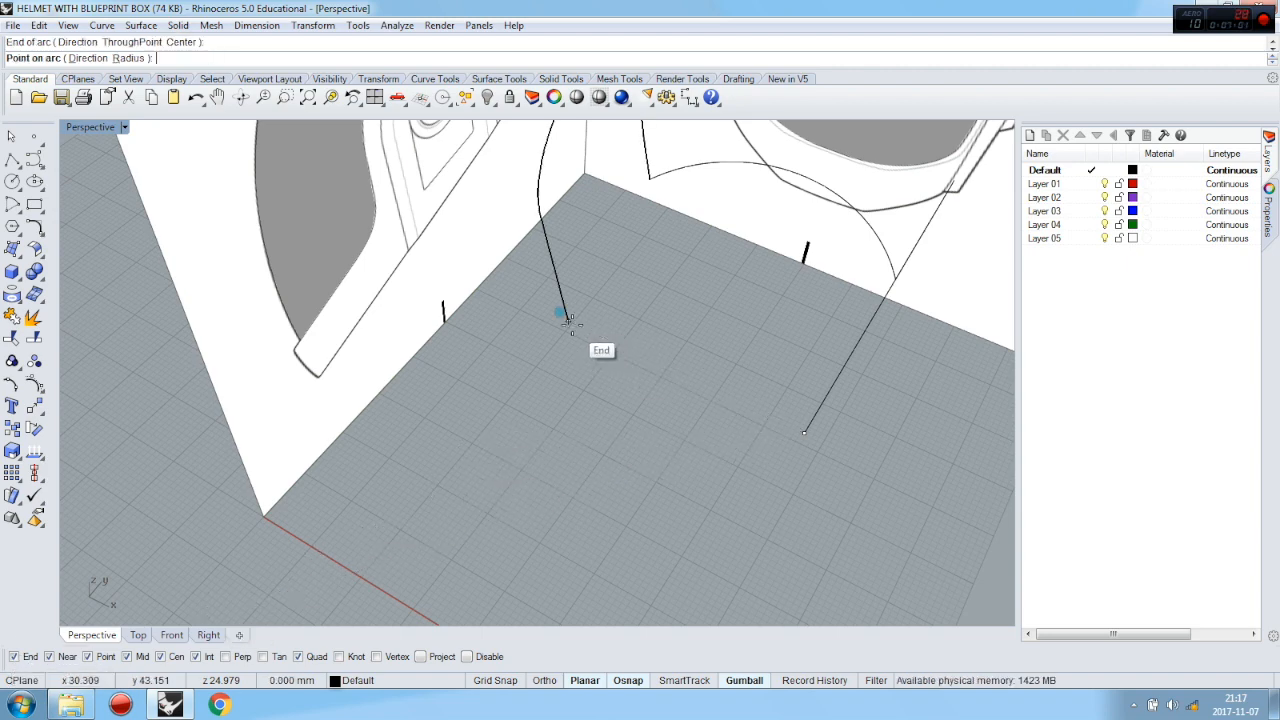
pyautogui.click(591, 420)
pyautogui.moveTo(771, 477); pyautogui.dragTo(576, 455, button='right')
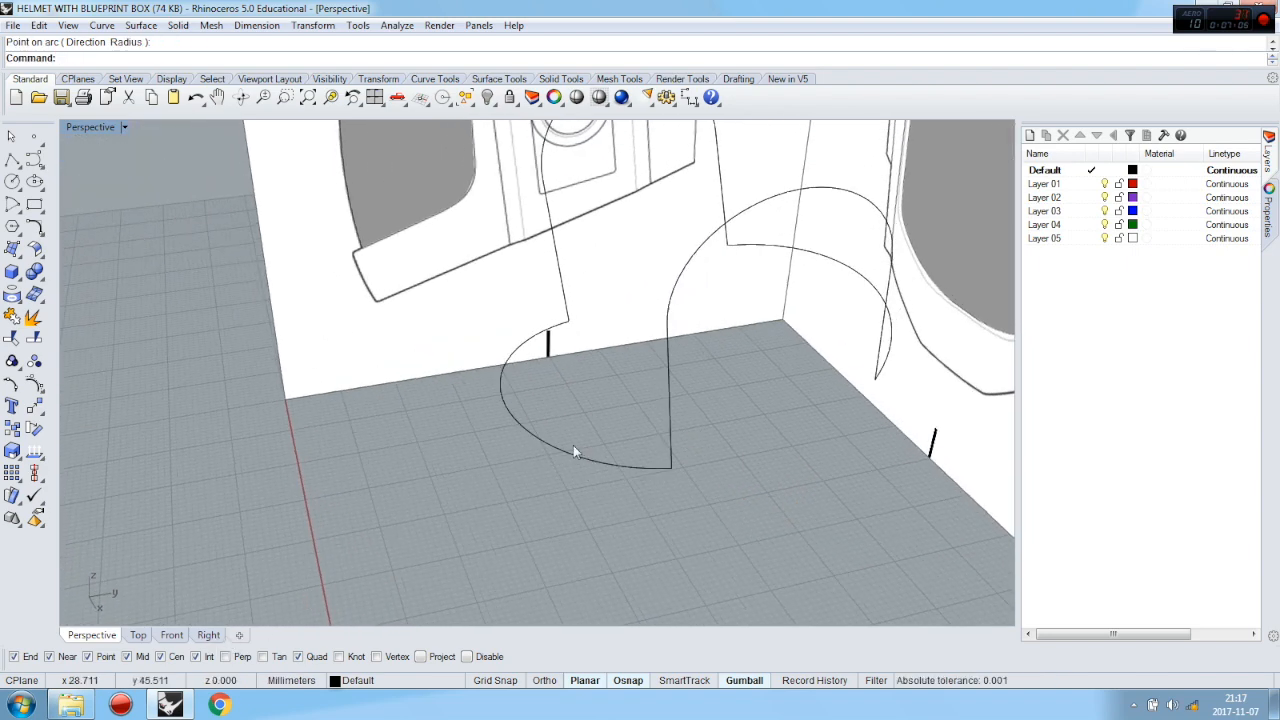
pyautogui.click(208, 635)
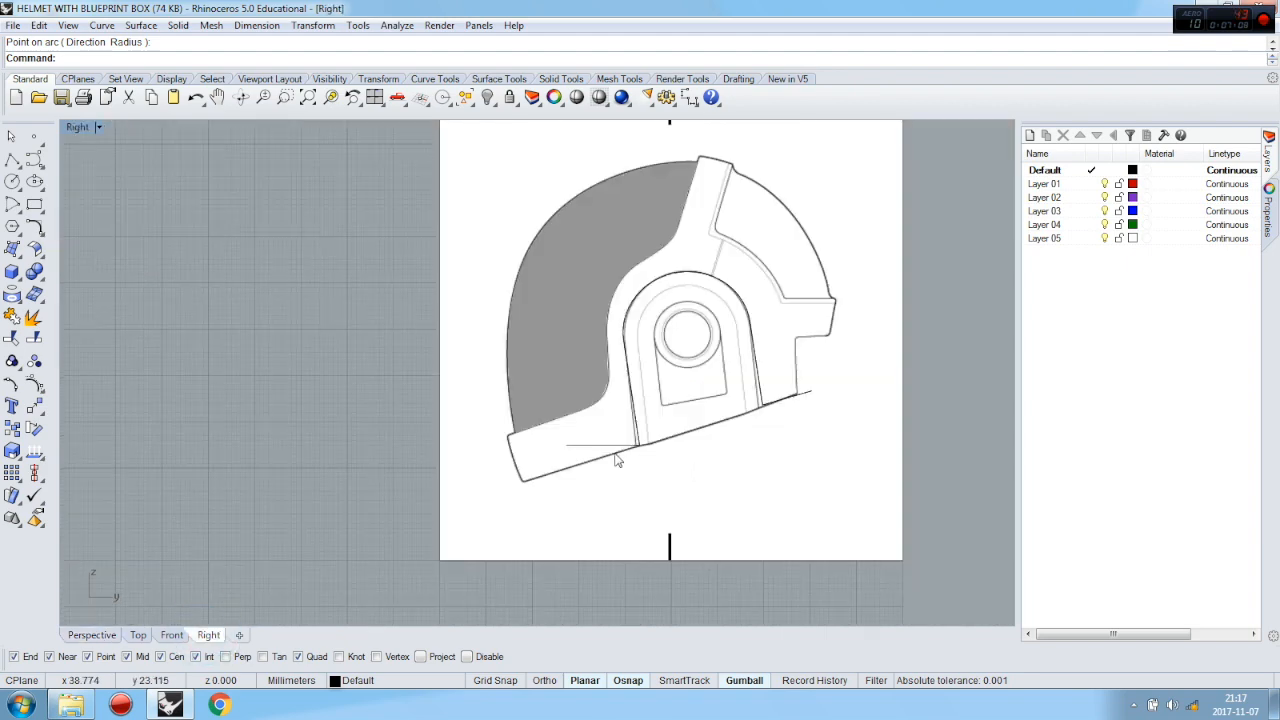
# Turn on the front lower arc's control points and rebuild the arc with more points
pyautogui.scroll(5, 590, 450)
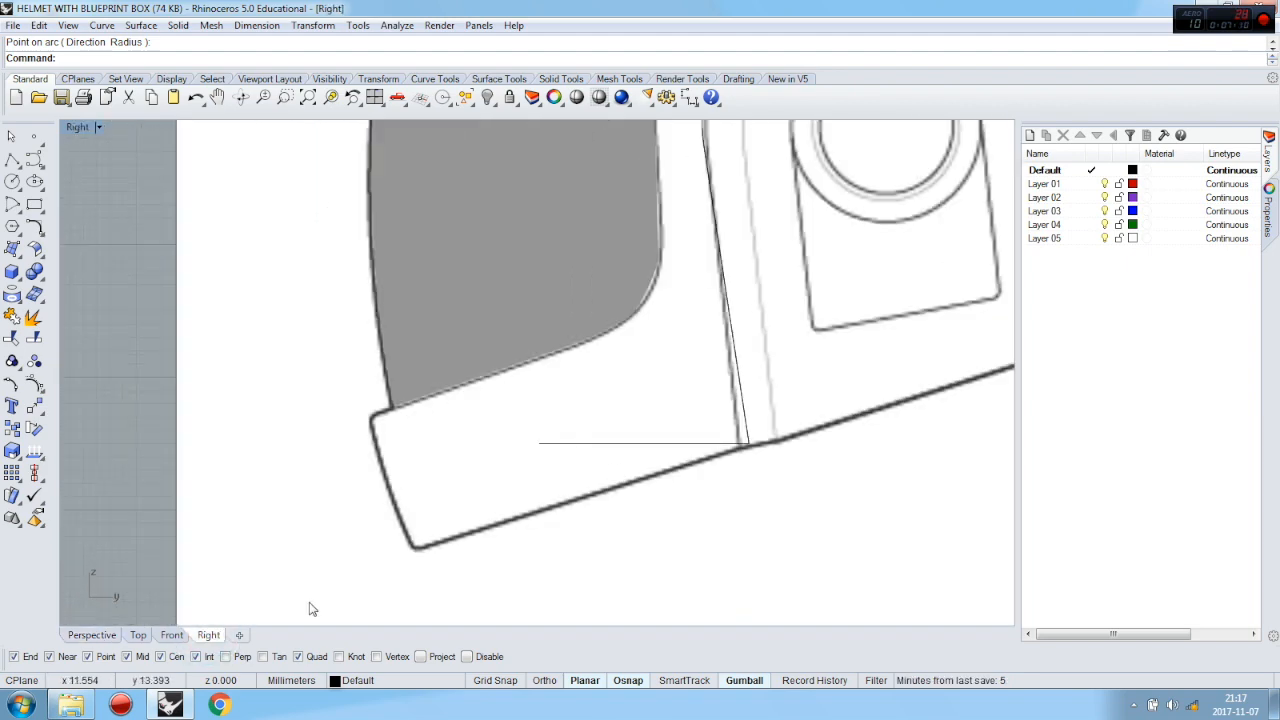
pyautogui.click(104, 636)
pyautogui.click(546, 446)
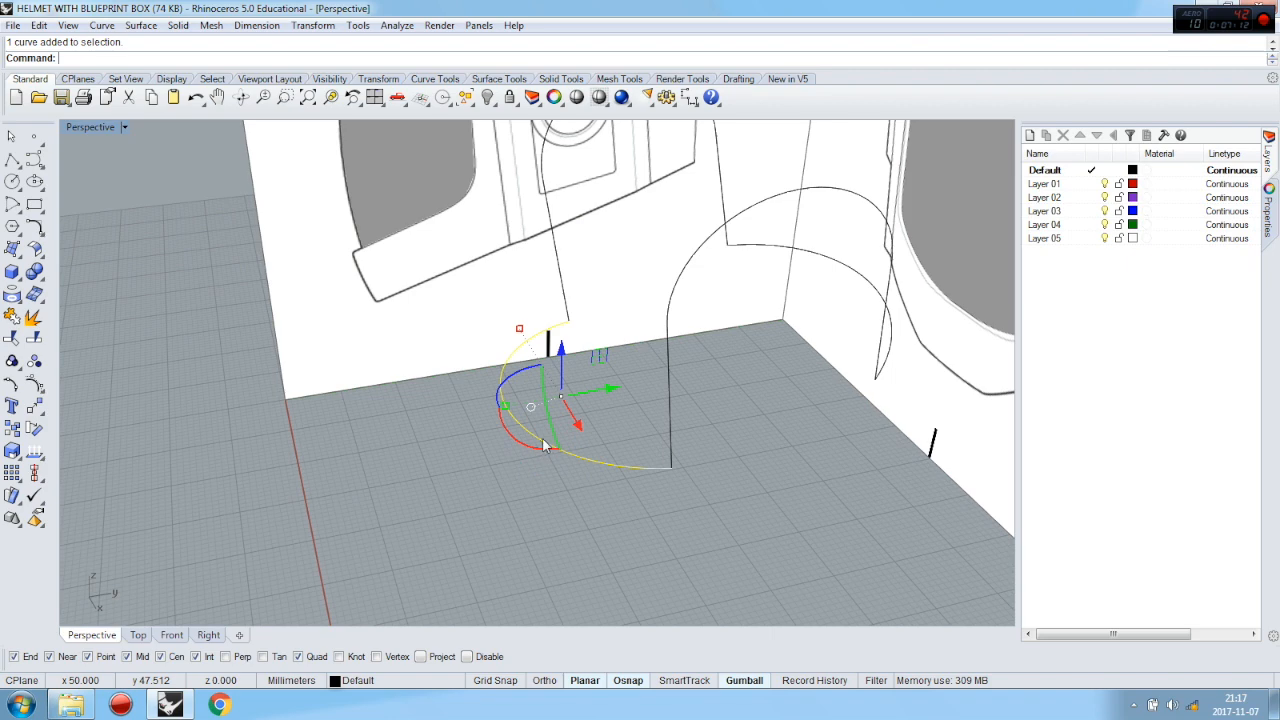
pyautogui.click(35, 386)
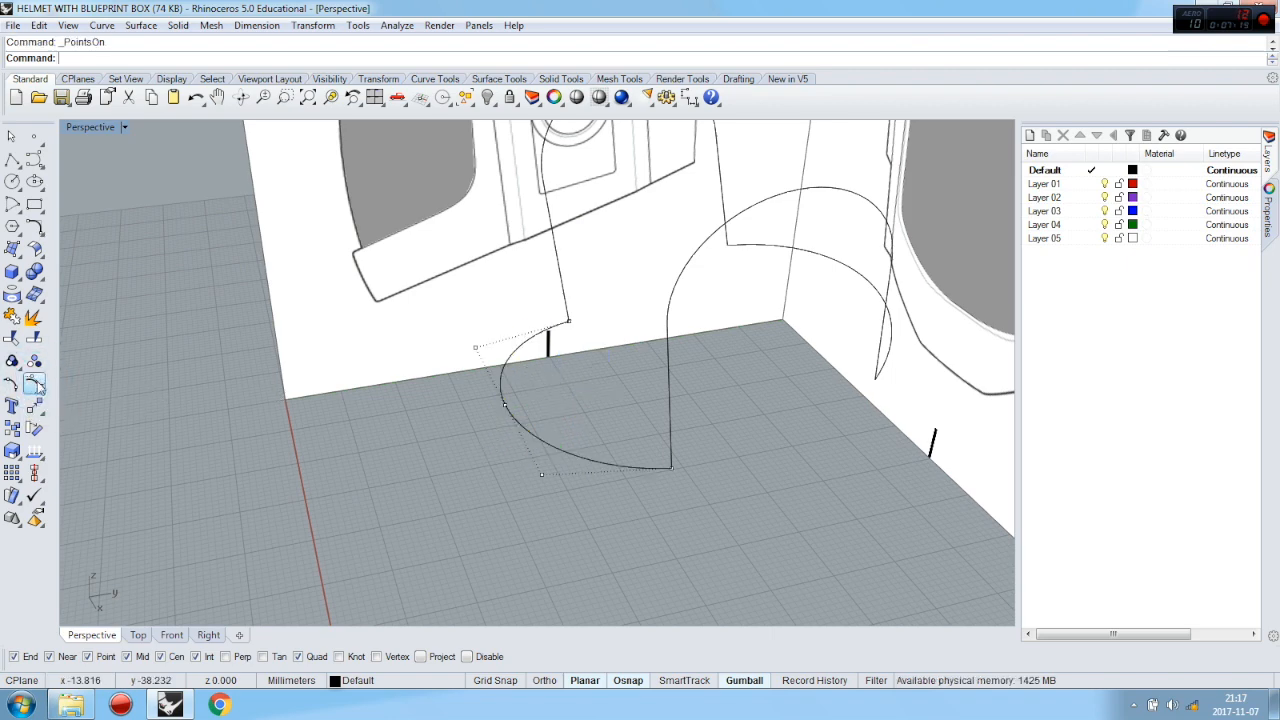
pyautogui.click(39, 236)
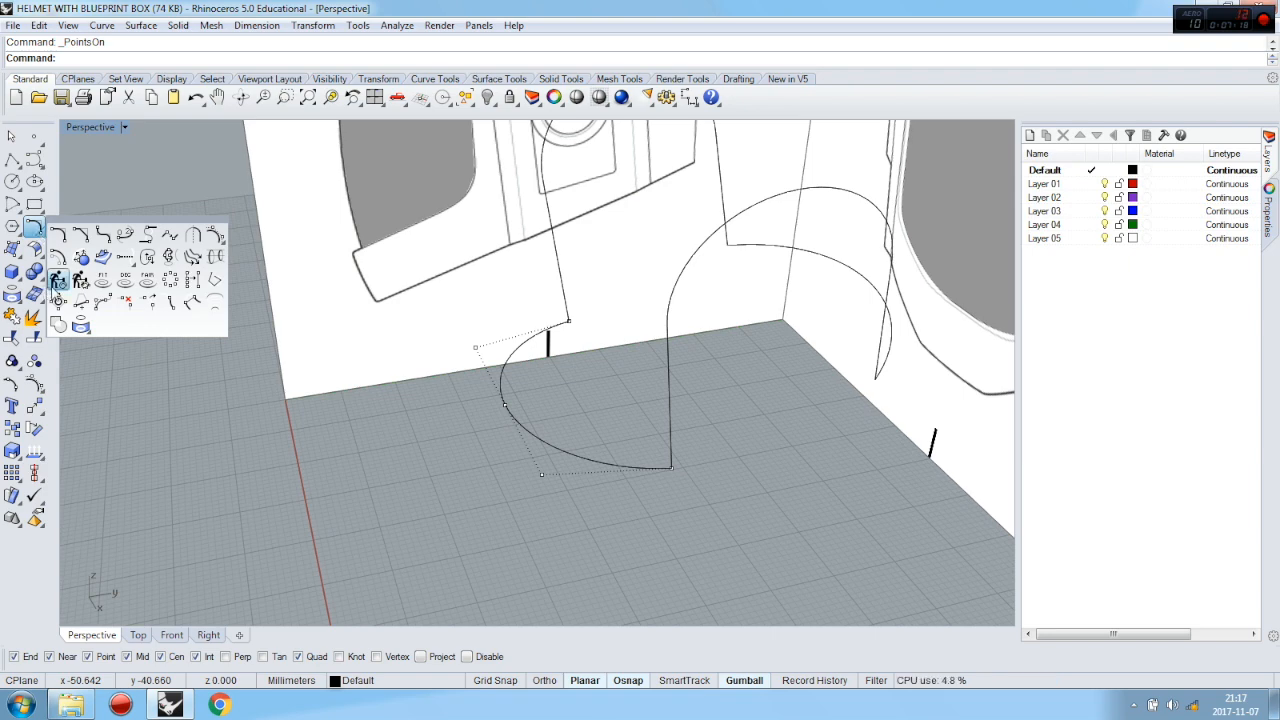
pyautogui.click(57, 283)
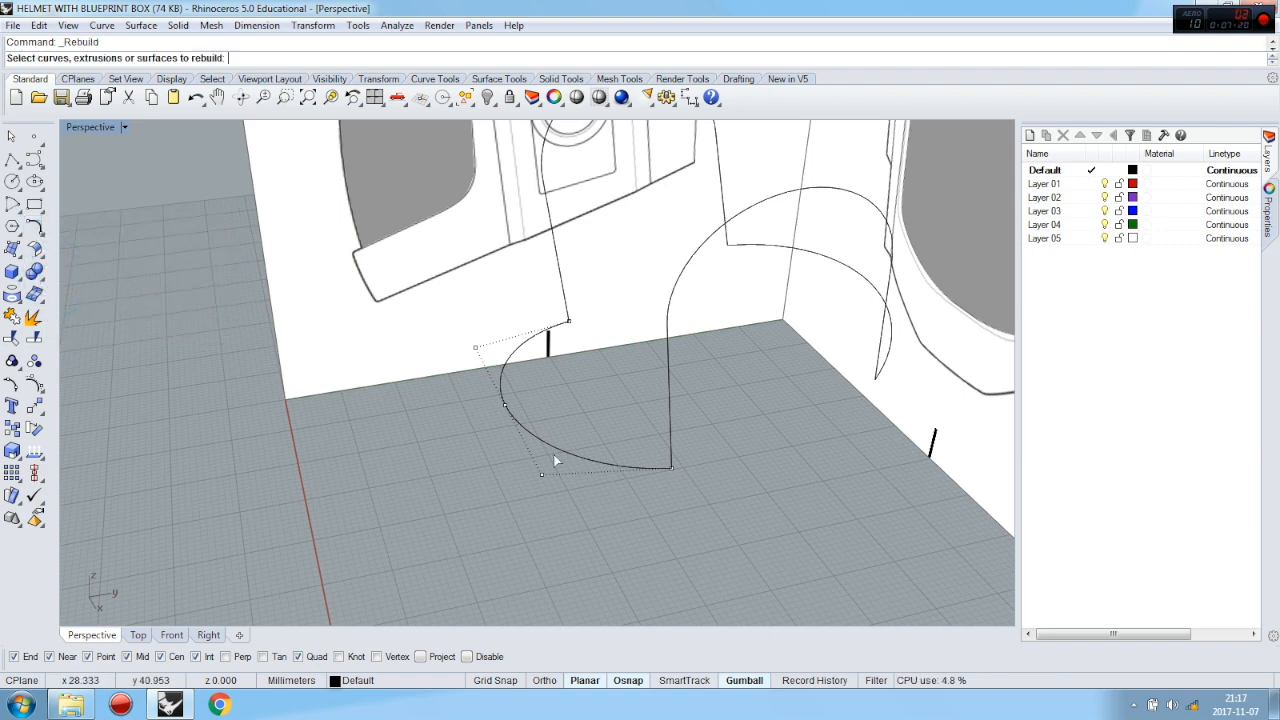
pyautogui.click(565, 453)
pyautogui.rightClick(563, 451)
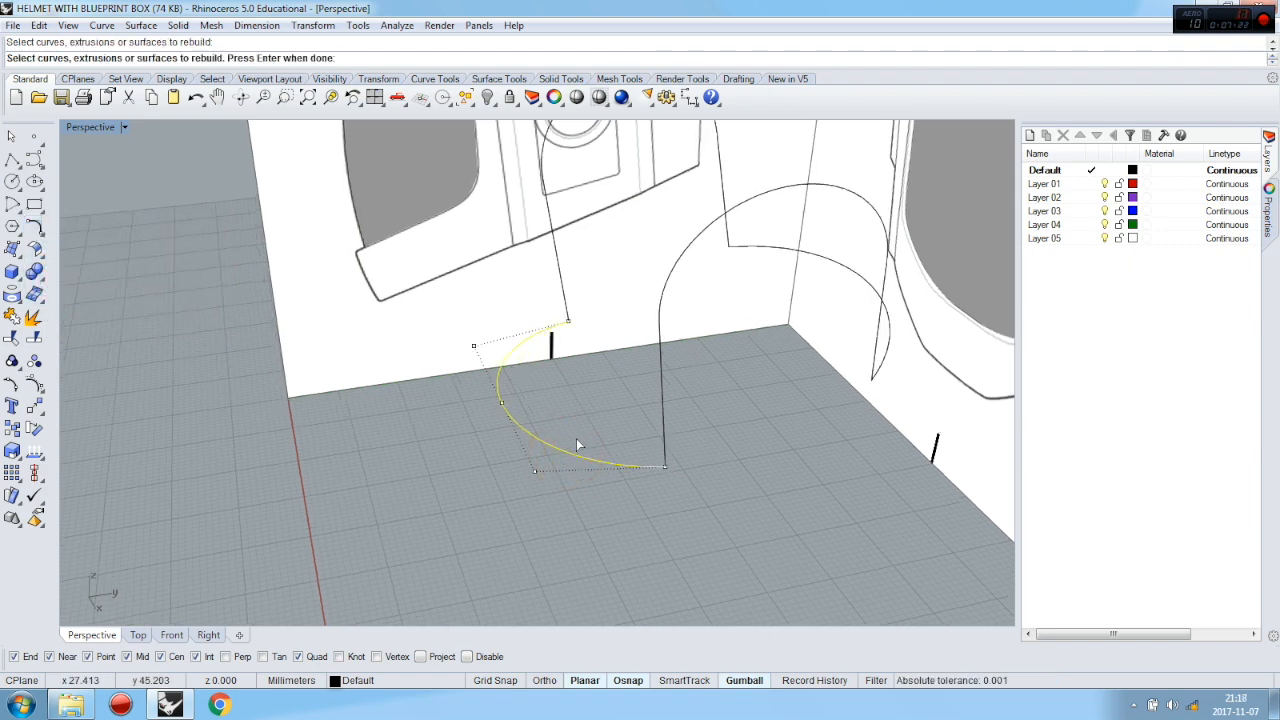
pyautogui.click(870, 490)
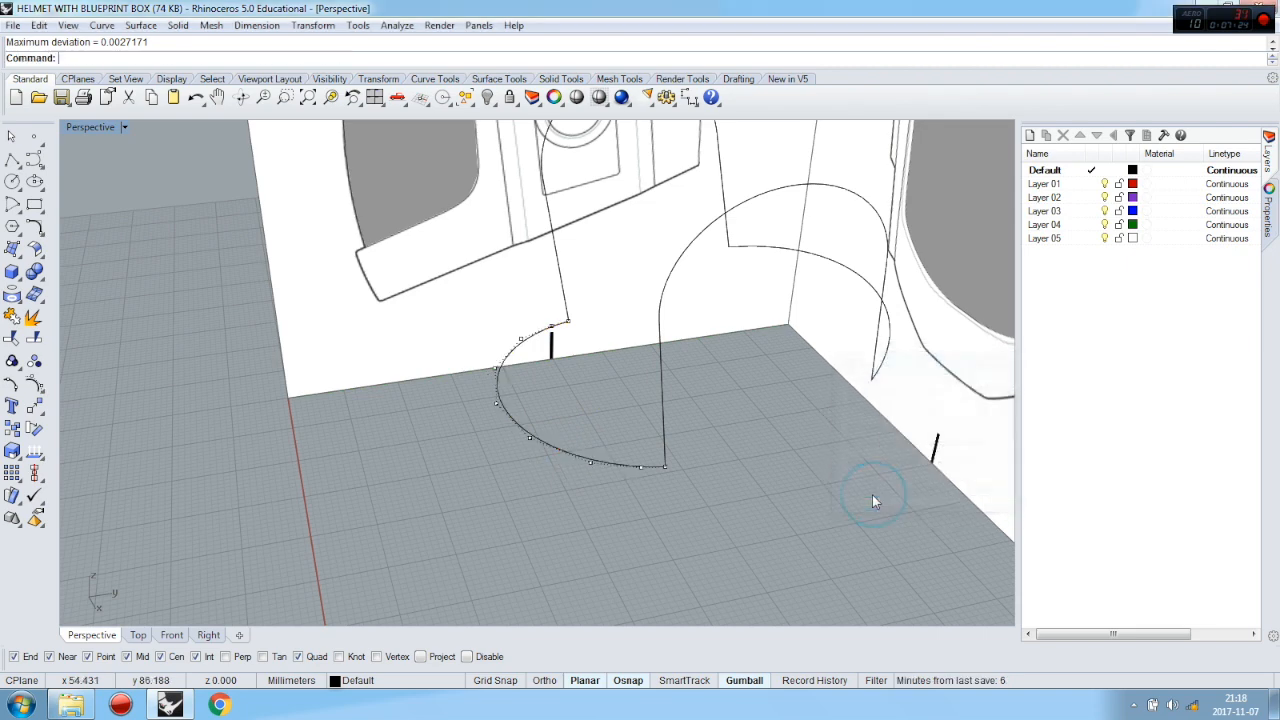
# In the Top view, move the rebuilt front arc's middle control points outward towards the helmet's front
pyautogui.moveTo(490, 493); pyautogui.dragTo(286, 518, button='right')
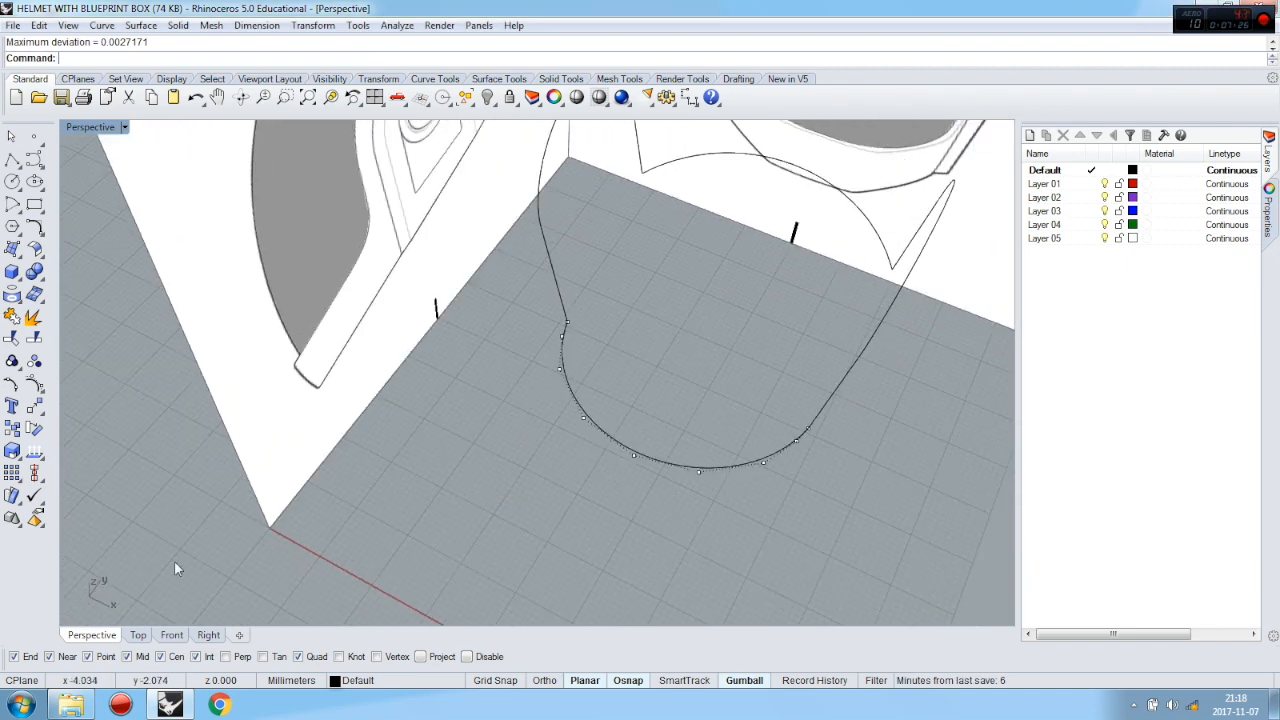
pyautogui.click(138, 635)
pyautogui.scroll(-2, 698, 257)
pyautogui.scroll(-2, 698, 251)
pyautogui.scroll(-2, 562, 354)
pyautogui.scroll(4, 555, 566)
pyautogui.moveTo(461, 572); pyautogui.dragTo(748, 482)
pyautogui.scroll(-2, 596, 440)
pyautogui.moveTo(587, 404); pyautogui.dragTo(587, 424)
# Move only the front arc's three frontmost control points further forward to deepen its bulge in the Top view
pyautogui.moveTo(489, 535); pyautogui.dragTo(640, 519)
pyautogui.moveTo(695, 482); pyautogui.dragTo(695, 482)
pyautogui.scroll(2, 590, 500)
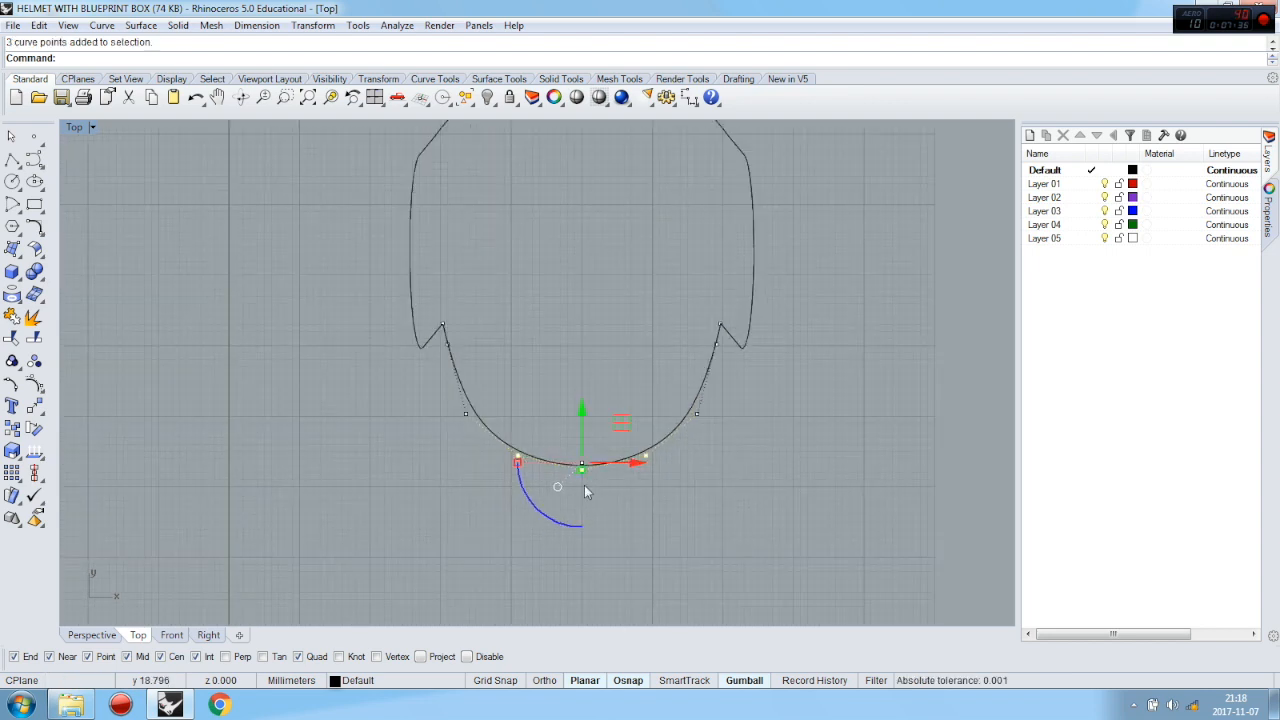
pyautogui.moveTo(585, 415); pyautogui.dragTo(585, 450)
pyautogui.click(92, 635)
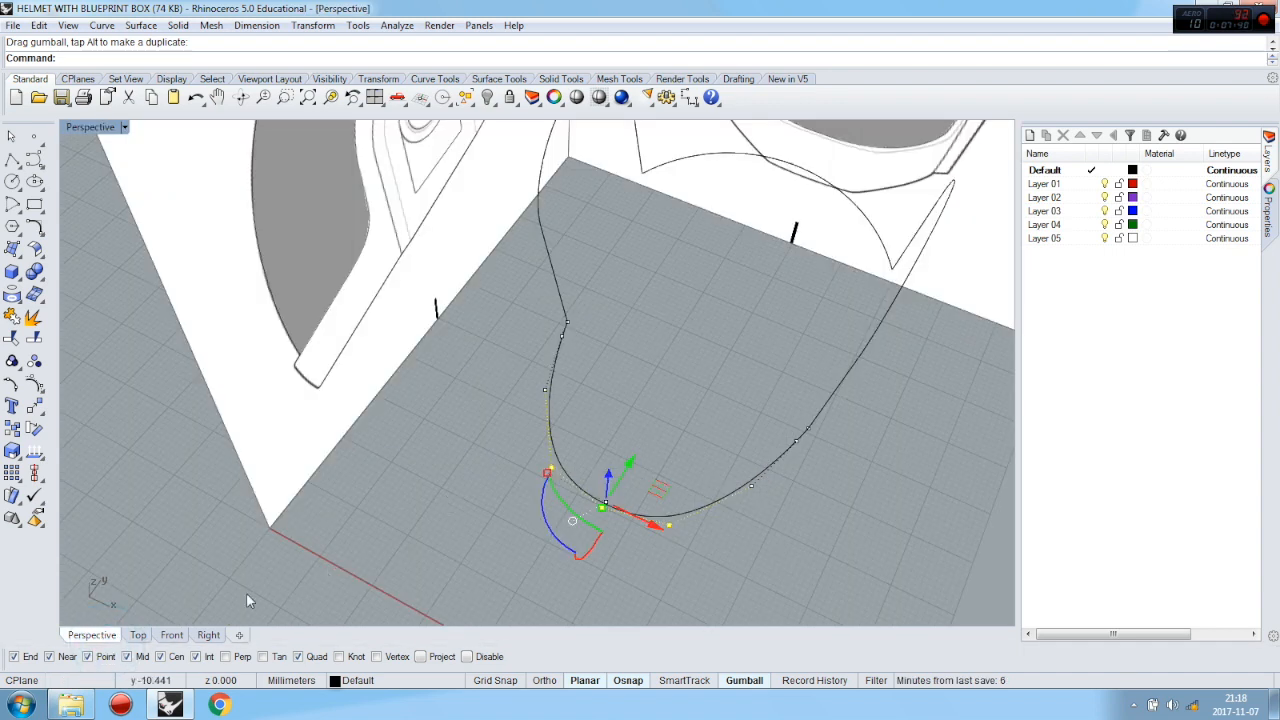
# Try to rotate the front arc around the arch curve's front lower end onto the blueprint's slanted lower edge
pyautogui.click(207, 635)
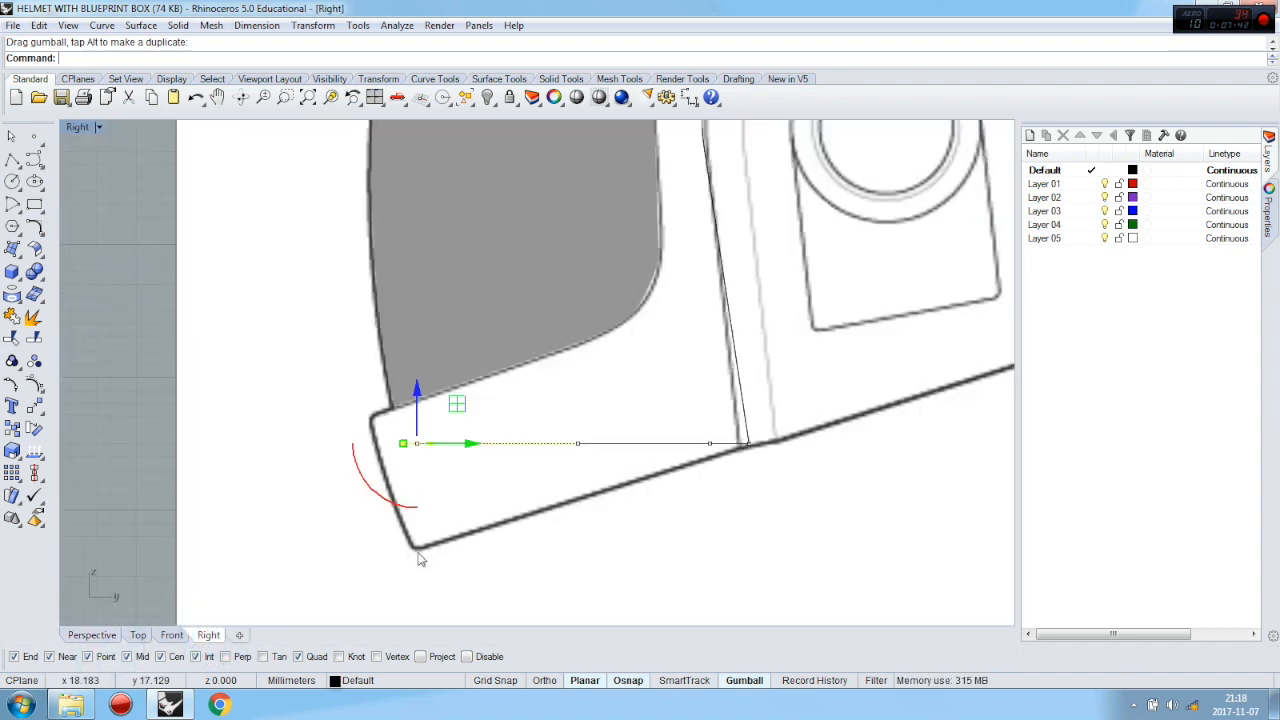
pyautogui.click(11, 135)
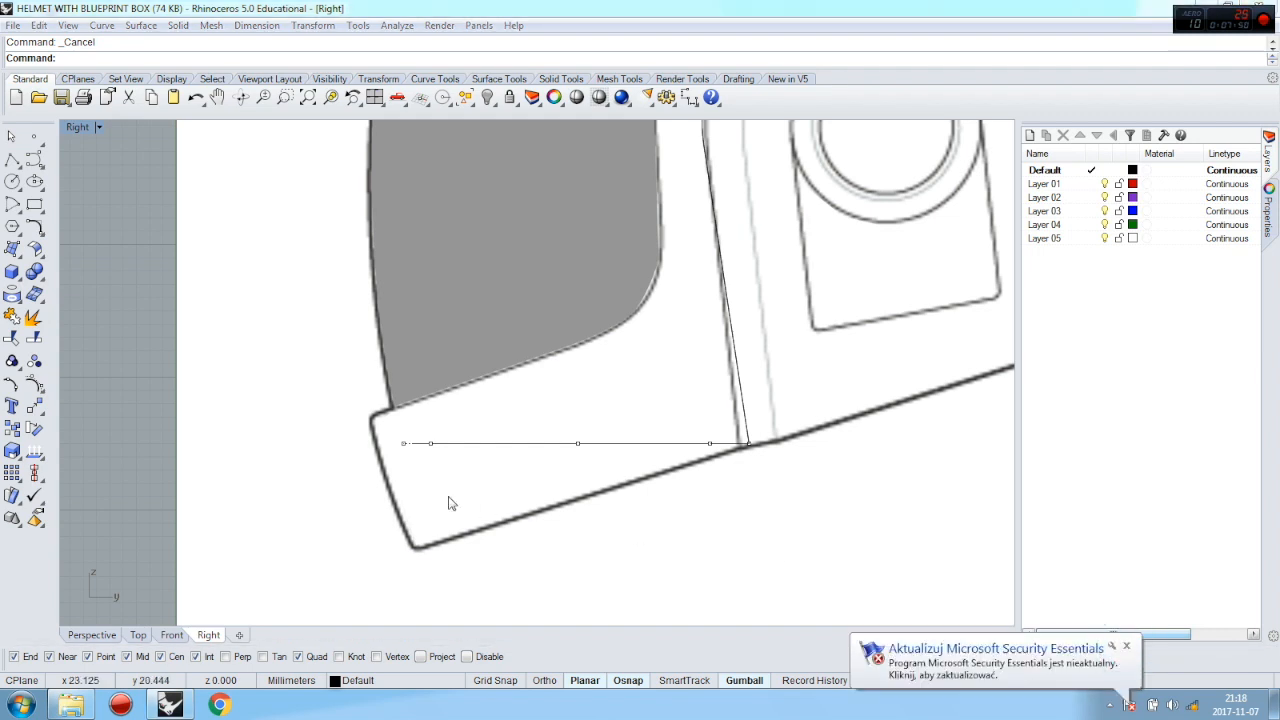
pyautogui.click(1127, 649)
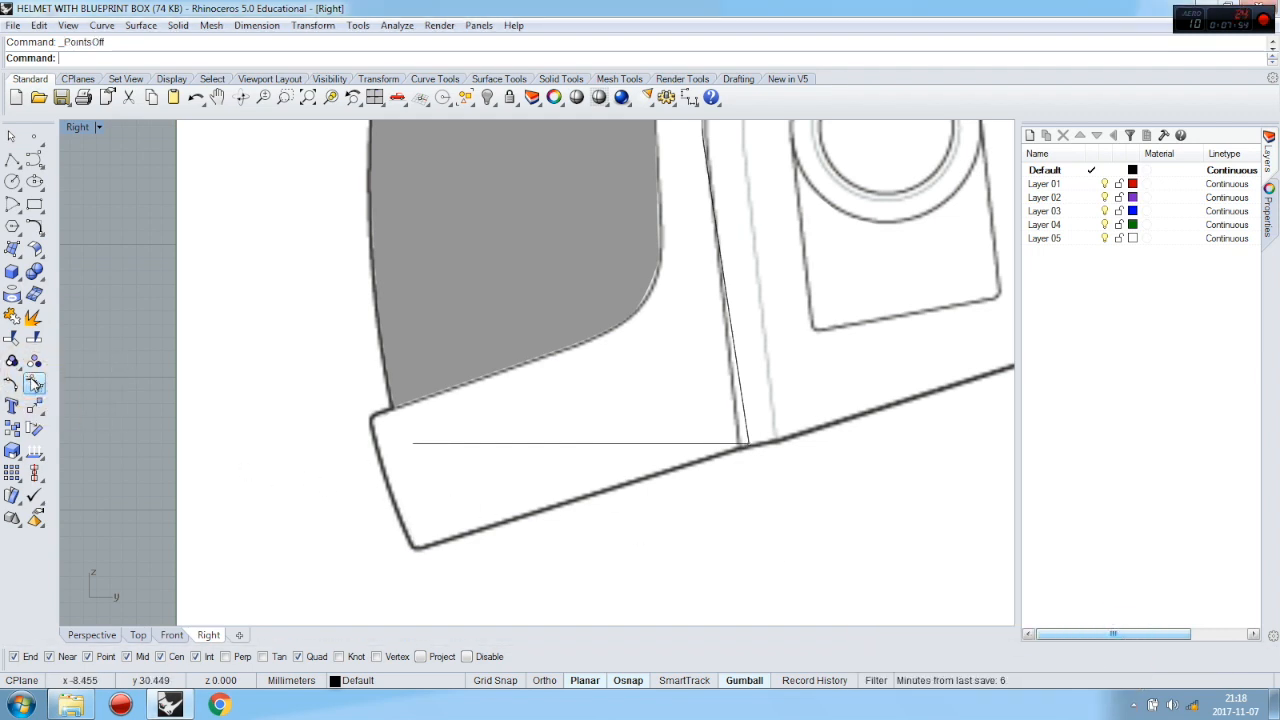
pyautogui.click(34, 386)
pyautogui.click(452, 444)
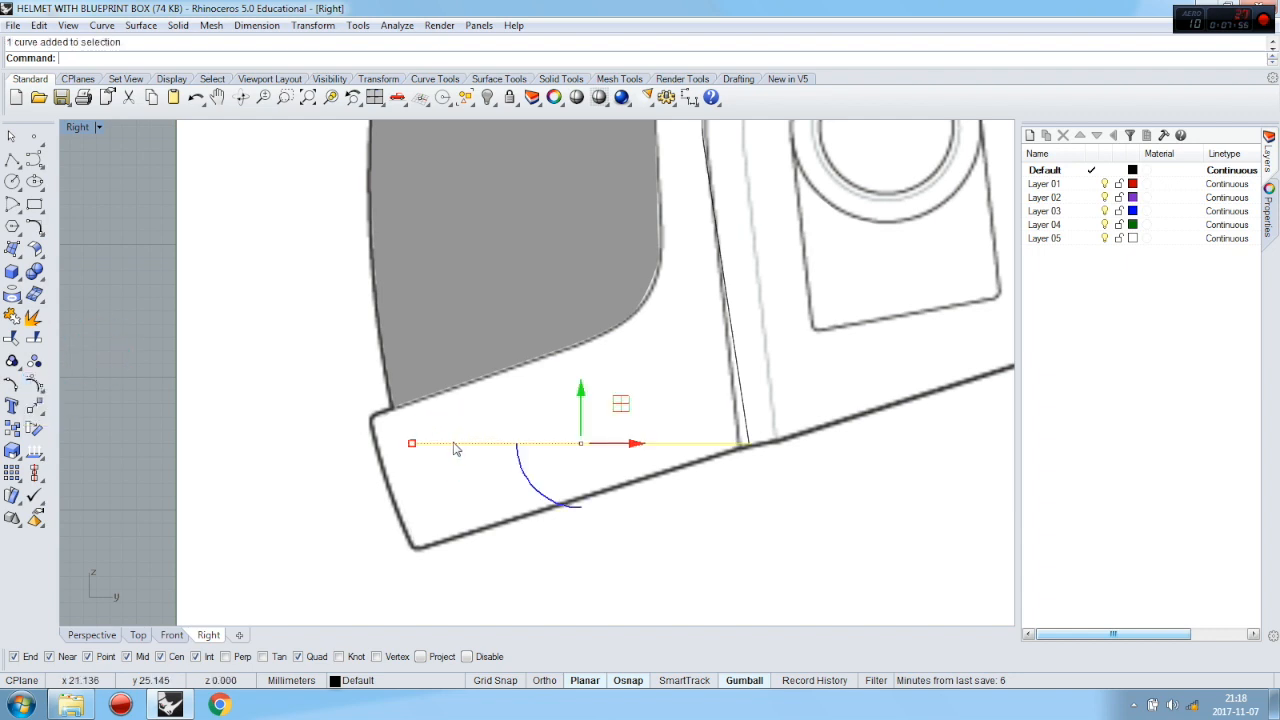
pyautogui.click(35, 429)
pyautogui.click(748, 441)
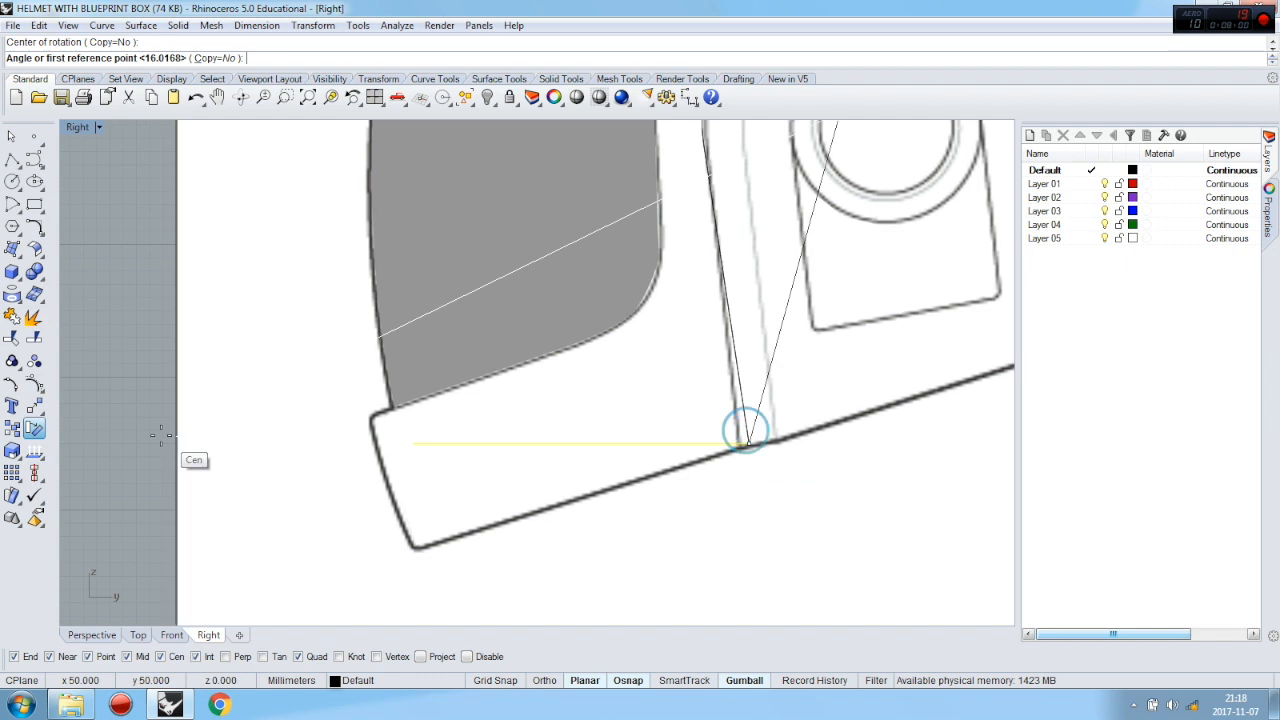
pyautogui.click(115, 305)
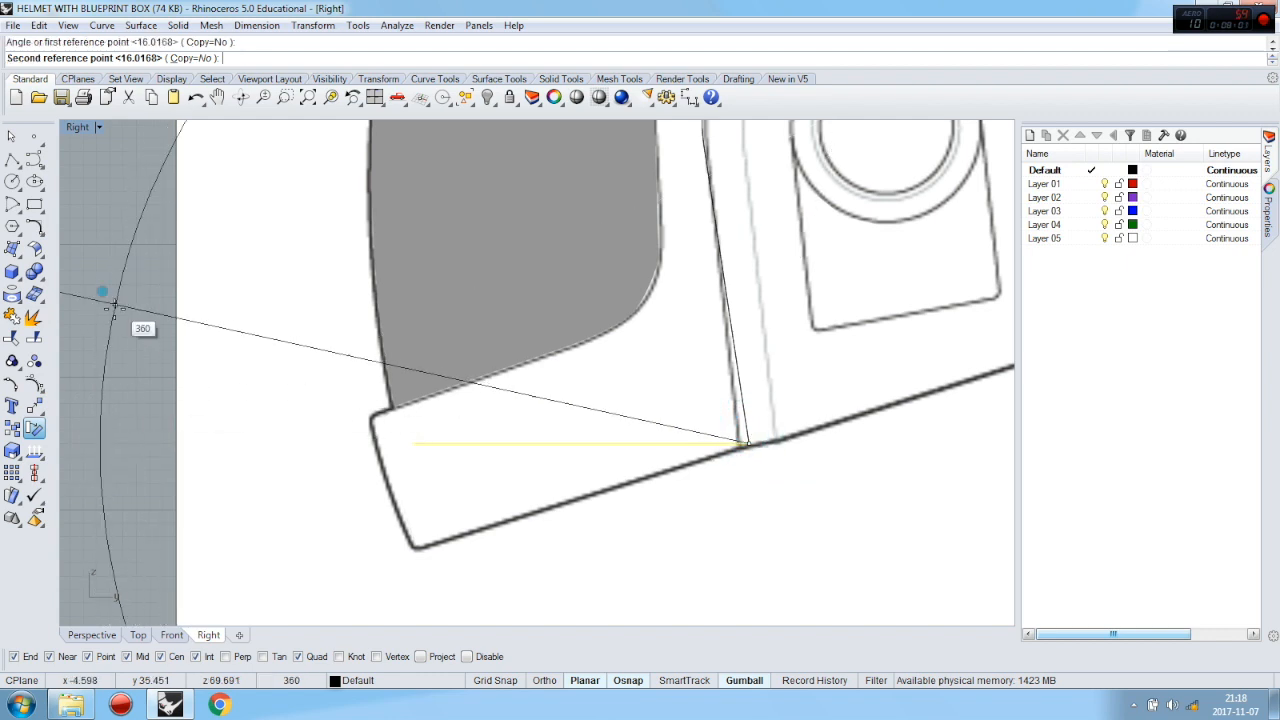
pyautogui.click(90, 506)
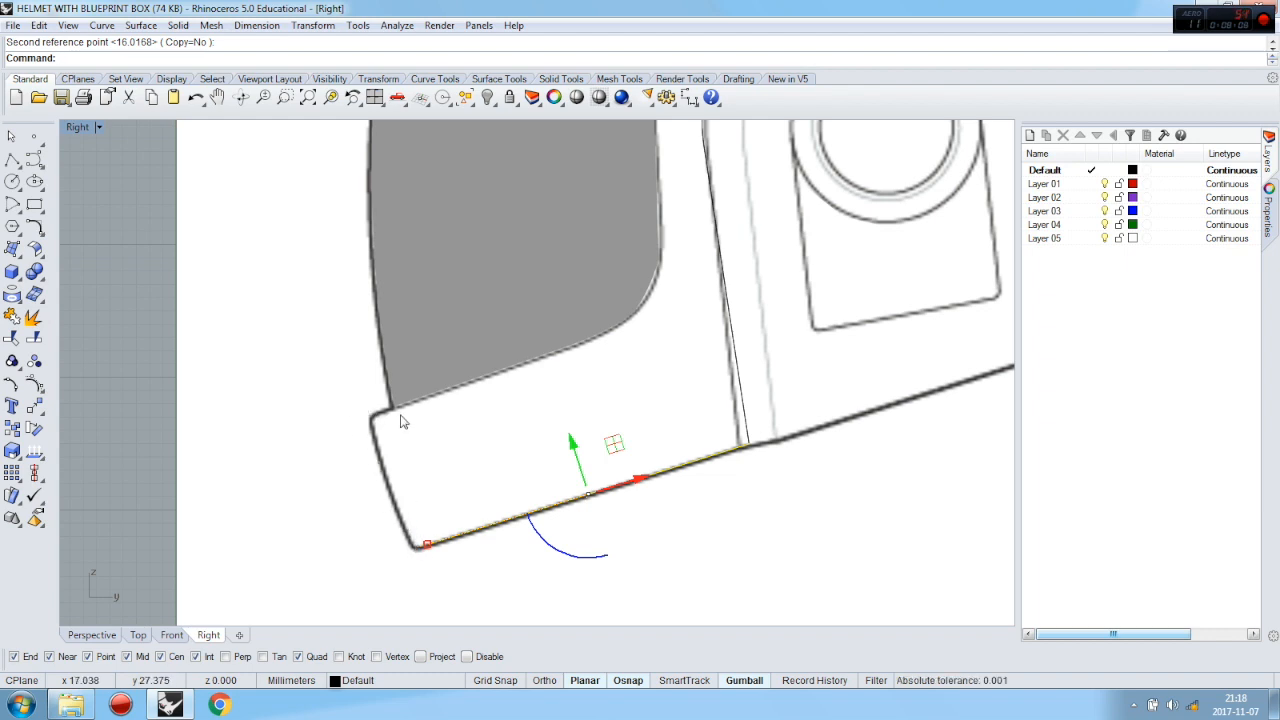
pyautogui.hotkey('ctrl', 'z')
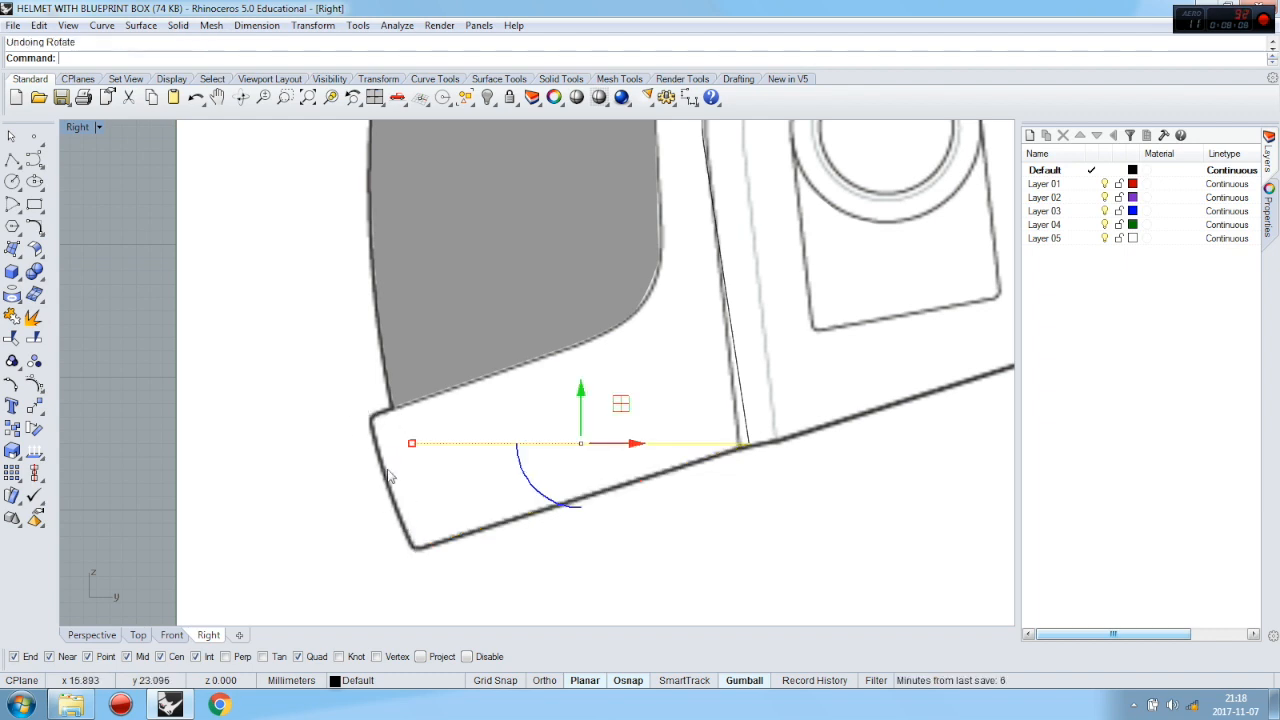
# Show the front arc's control points and shift its frontmost points and side pair slightly forward in the Top view
pyautogui.click(34, 387)
pyautogui.click(138, 635)
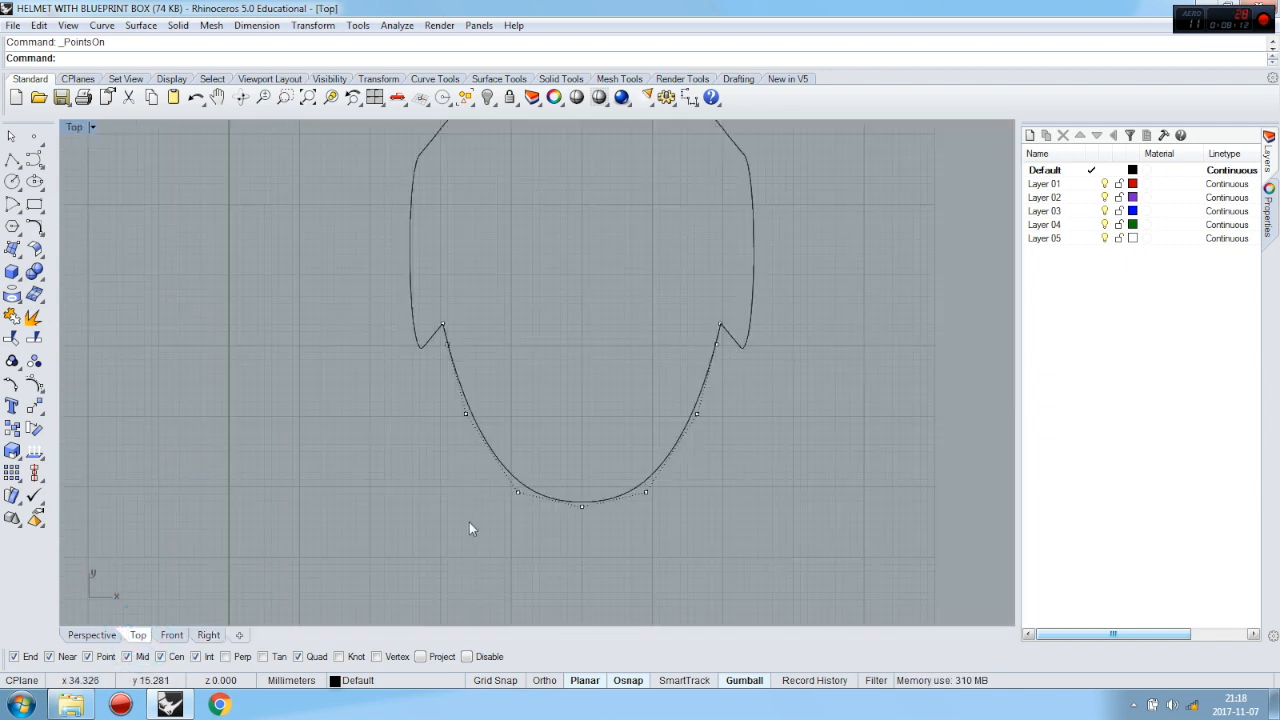
pyautogui.moveTo(689, 503); pyautogui.dragTo(689, 505)
pyautogui.moveTo(583, 447); pyautogui.dragTo(583, 459)
pyautogui.moveTo(401, 432); pyautogui.dragTo(736, 406)
pyautogui.moveTo(585, 370); pyautogui.dragTo(581, 380)
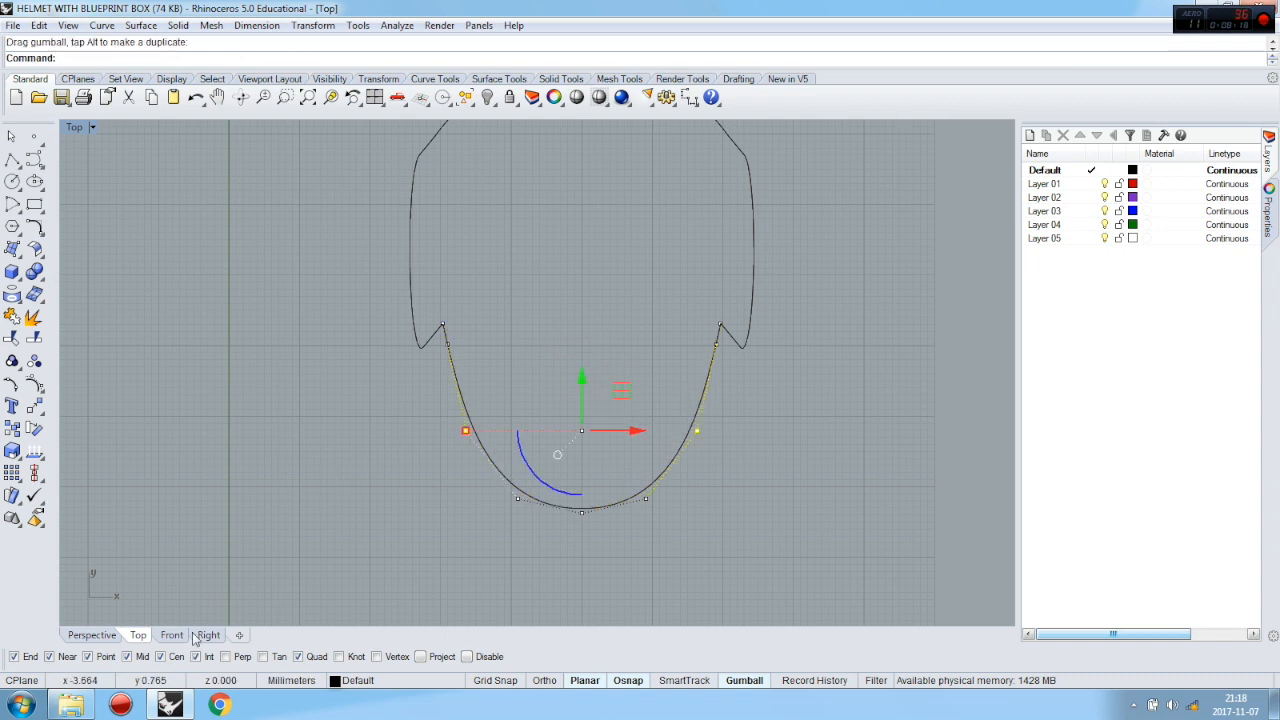
pyautogui.click(92, 635)
# In the Right view, hide the control points and rotate the lengthened front arc around its arch end onto the slanted lower edge
pyautogui.click(208, 635)
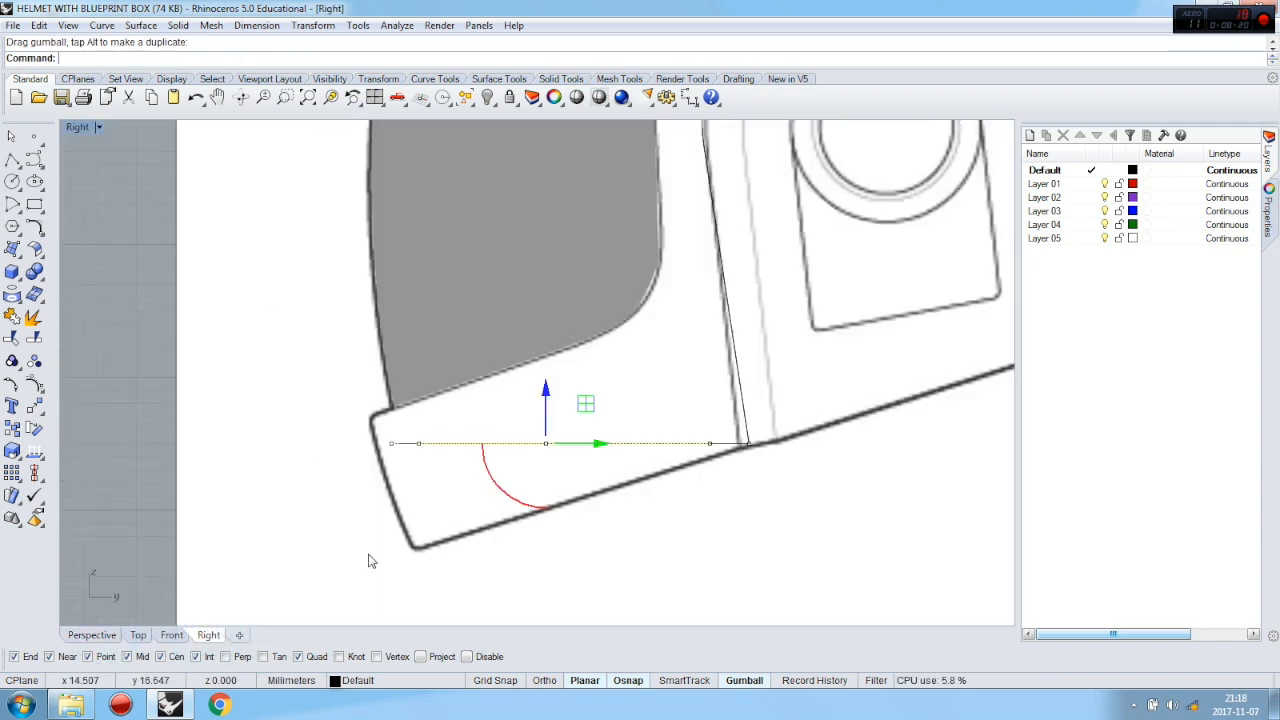
pyautogui.click(33, 386)
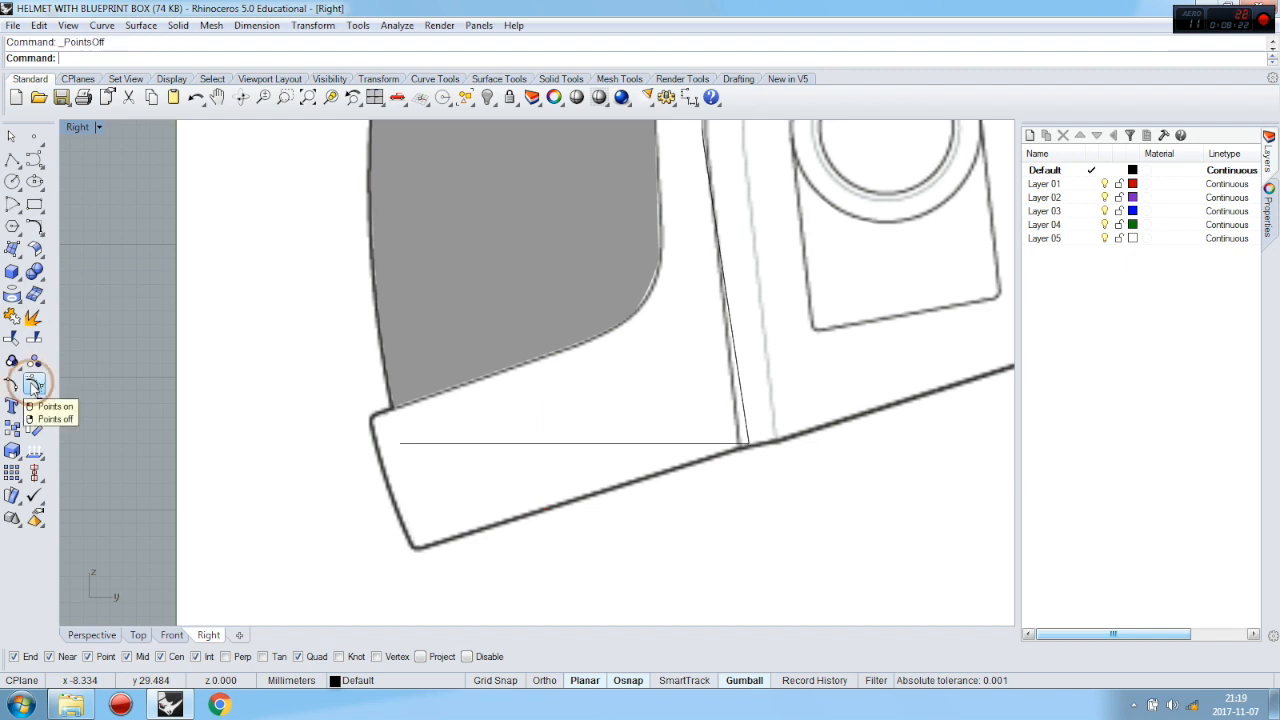
pyautogui.click(678, 444)
pyautogui.click(40, 429)
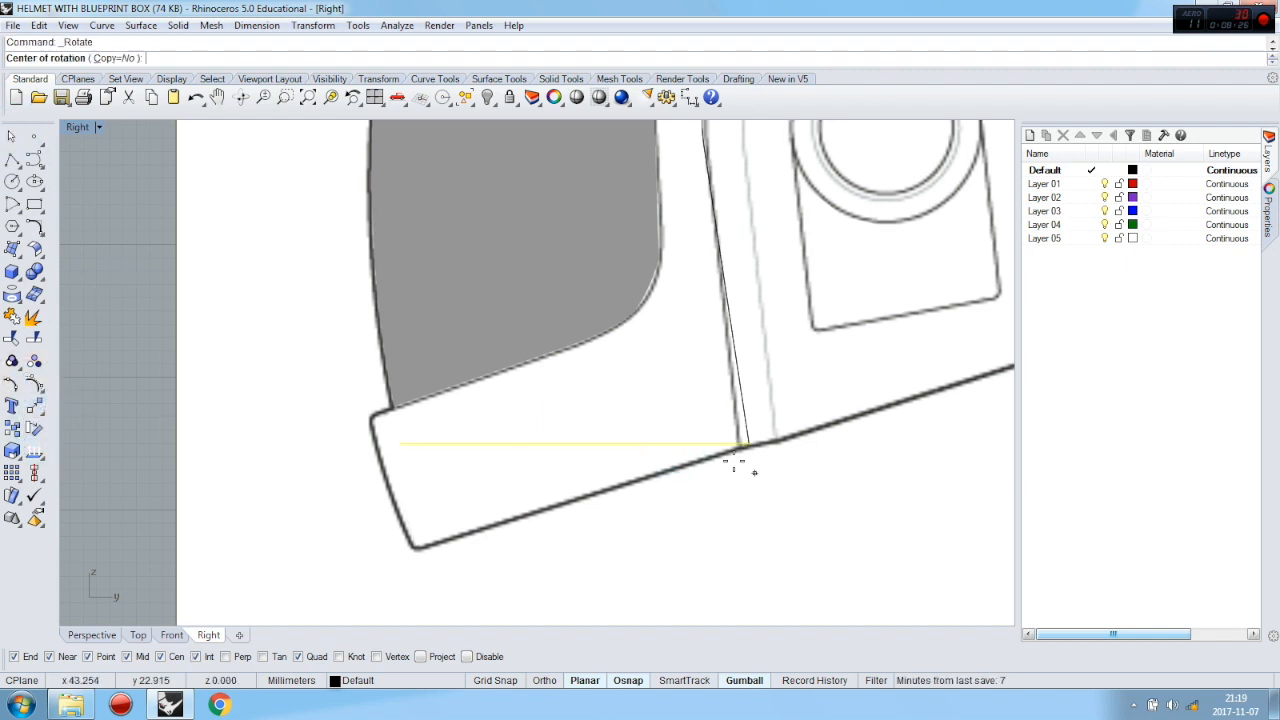
pyautogui.click(746, 443)
pyautogui.click(134, 298)
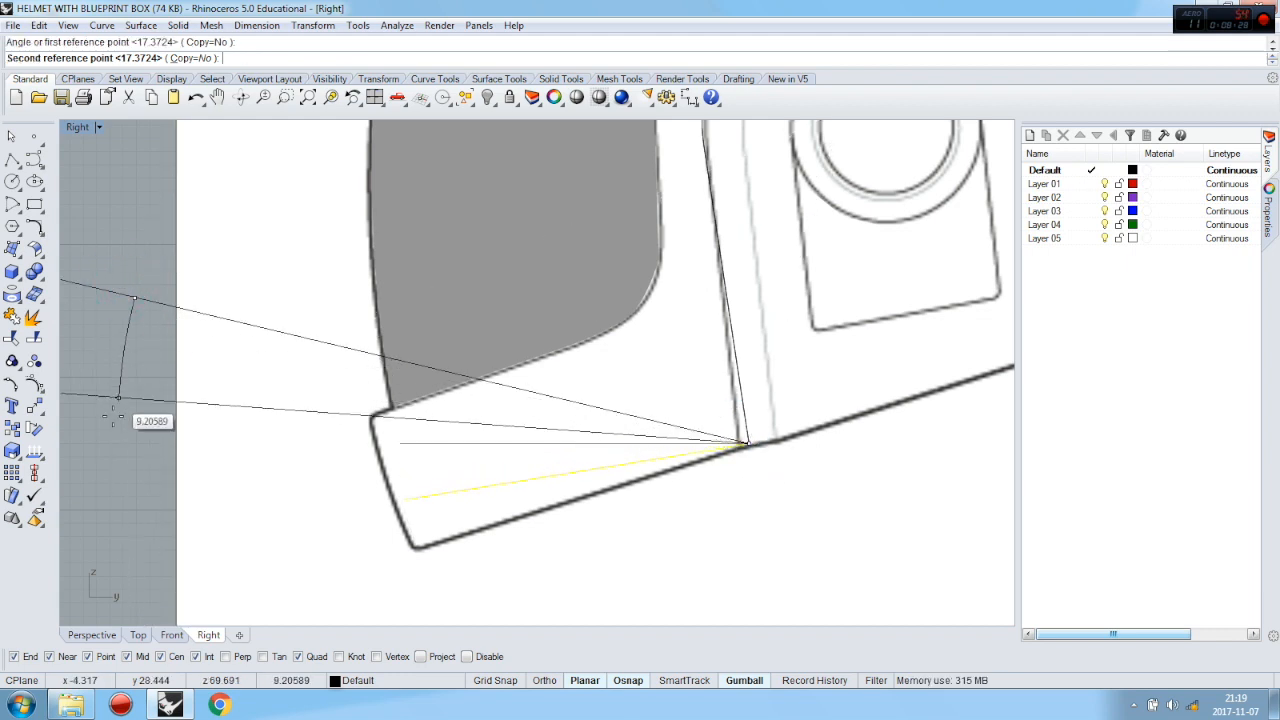
pyautogui.click(114, 496)
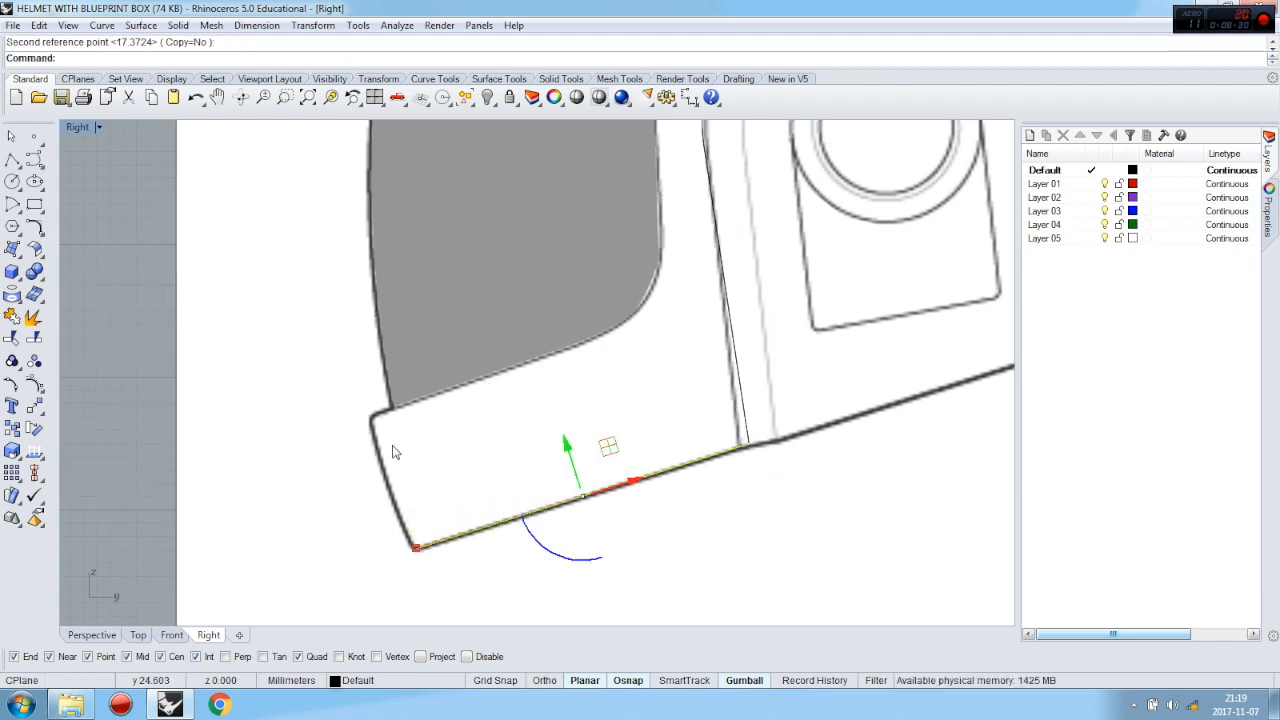
# Examine the rotated front arc against the blueprint in the Right view and its joint with the arch in Perspective
pyautogui.scroll(-4, 538, 476)
pyautogui.scroll(-3, 597, 520)
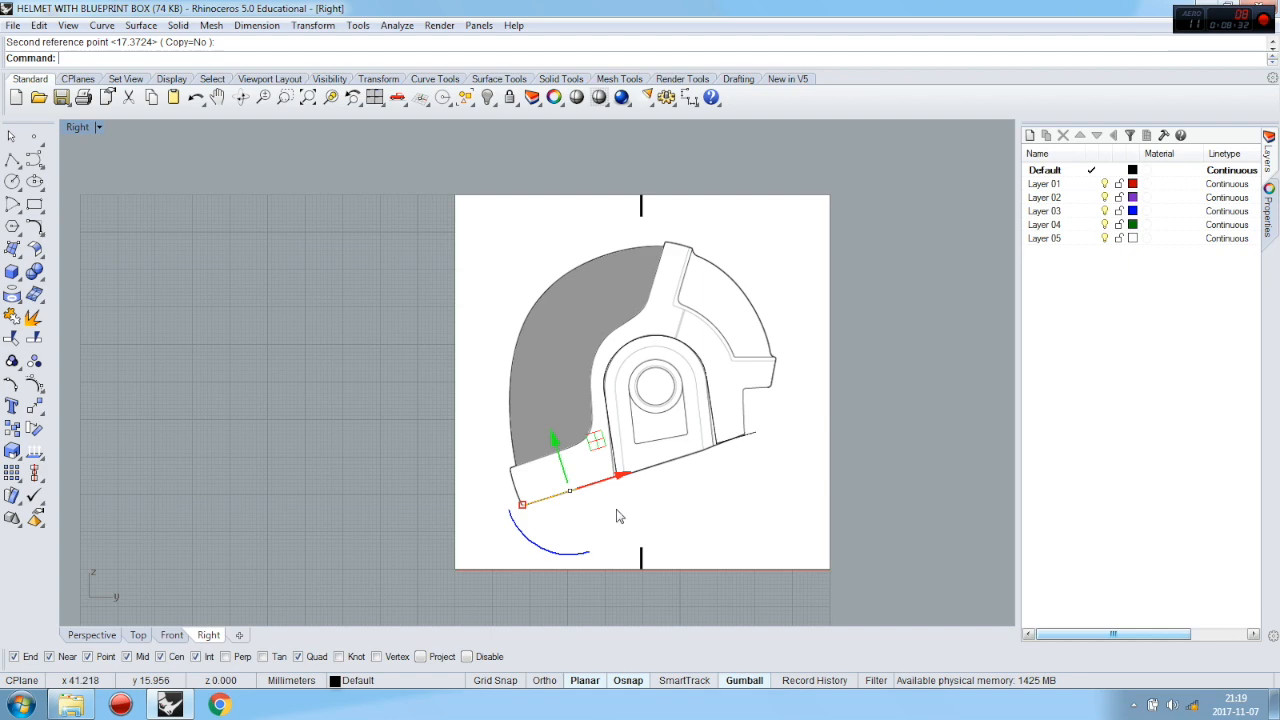
pyautogui.click(91, 635)
pyautogui.scroll(7, 523, 331)
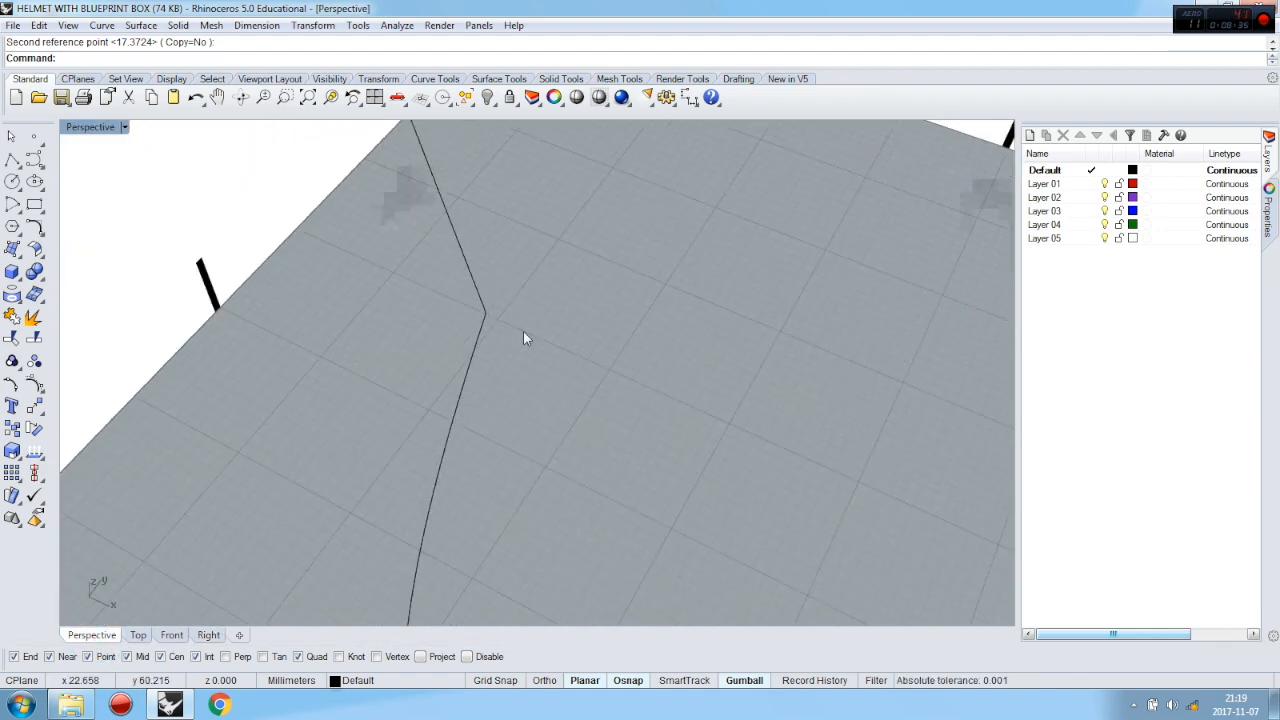
pyautogui.scroll(-12, 458, 338)
pyautogui.moveTo(594, 394); pyautogui.dragTo(545, 263, button='right')
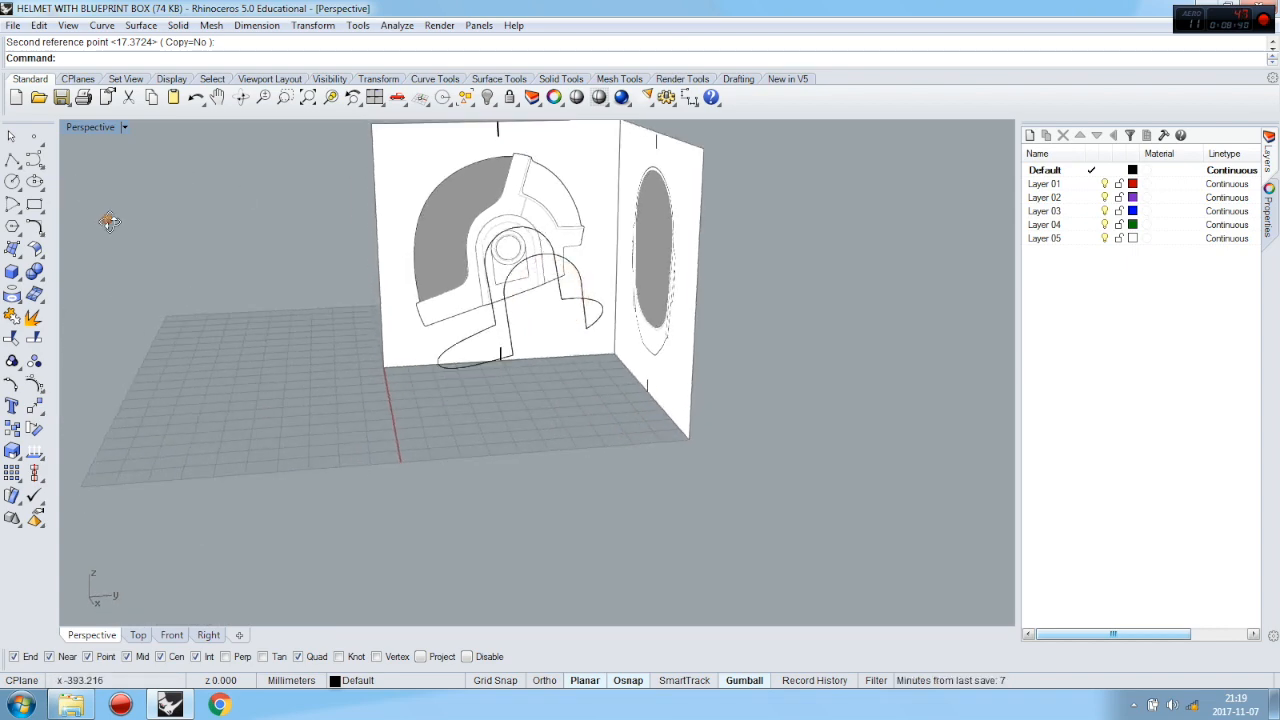
pyautogui.moveTo(110, 221); pyautogui.dragTo(101, 228, button='right')
# Set the start and end of a new arc over the helmet on the upper parts of the two ear arches
pyautogui.click(21, 208)
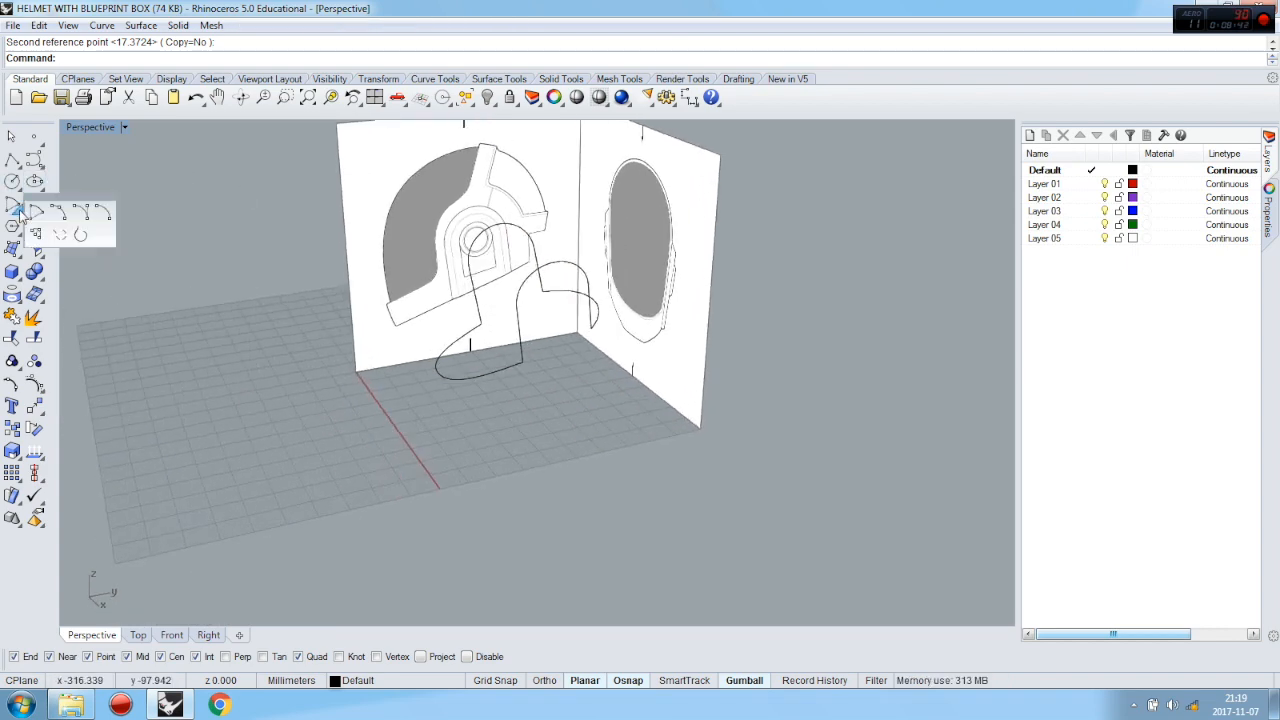
pyautogui.click(58, 215)
pyautogui.moveTo(557, 321); pyautogui.dragTo(553, 251, button='right')
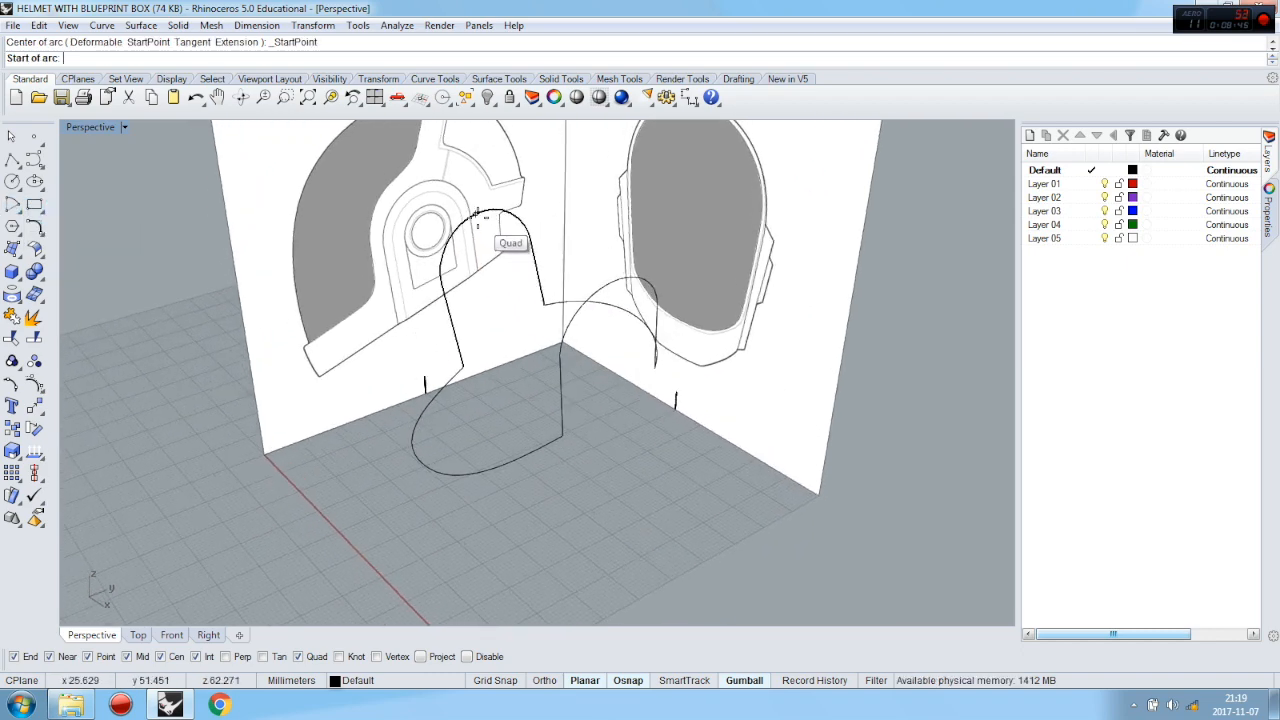
pyautogui.scroll(3, 505, 245)
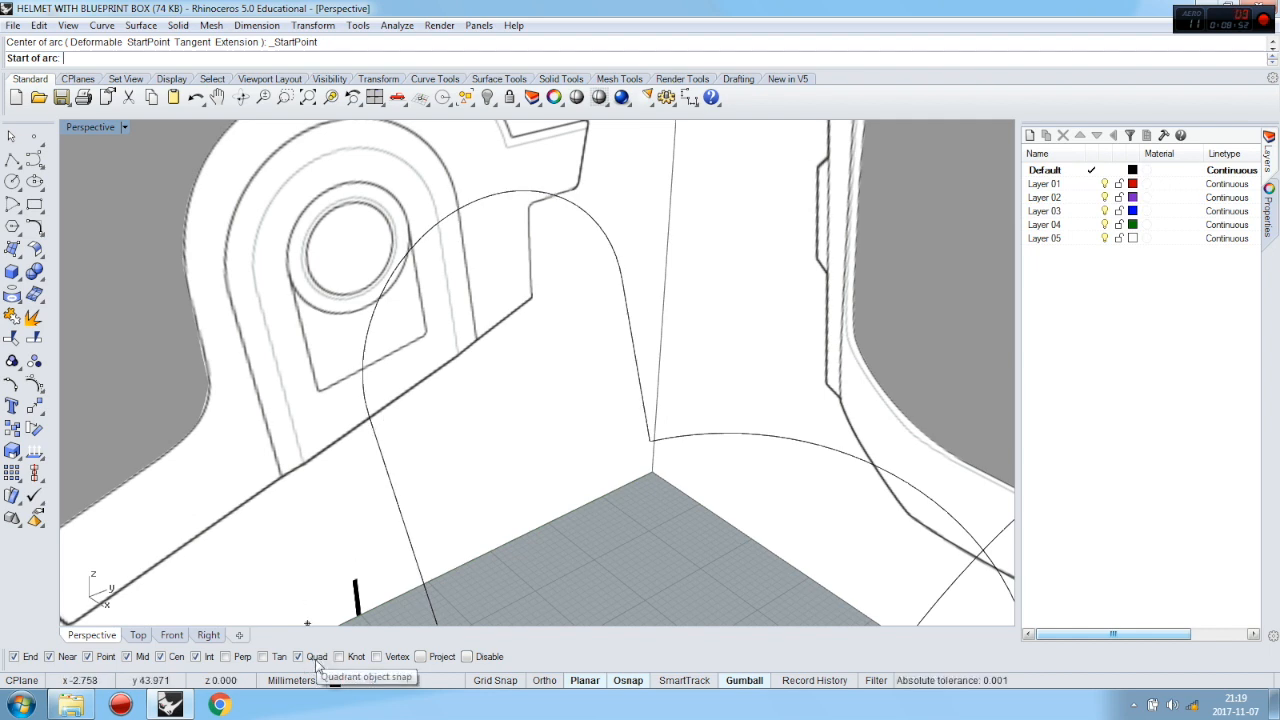
pyautogui.click(479, 203)
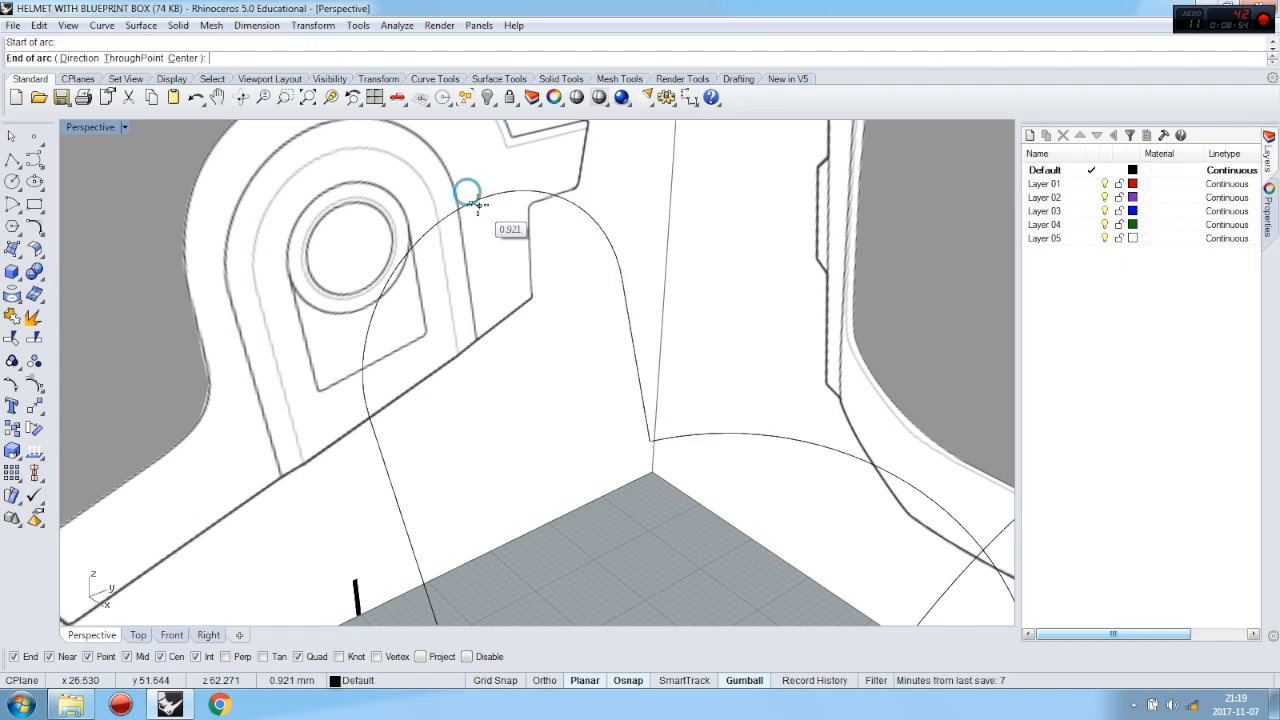
pyautogui.scroll(-5, 478, 202)
pyautogui.moveTo(677, 403); pyautogui.dragTo(672, 368, button='right')
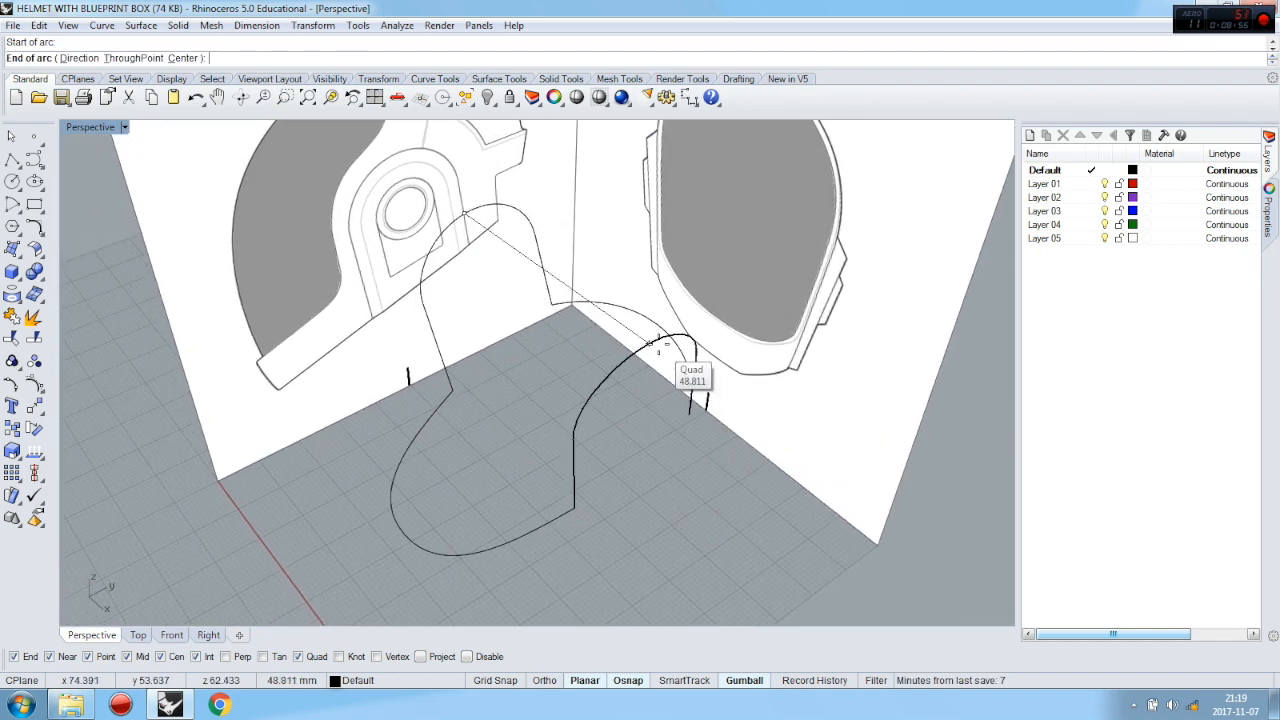
pyautogui.click(650, 343)
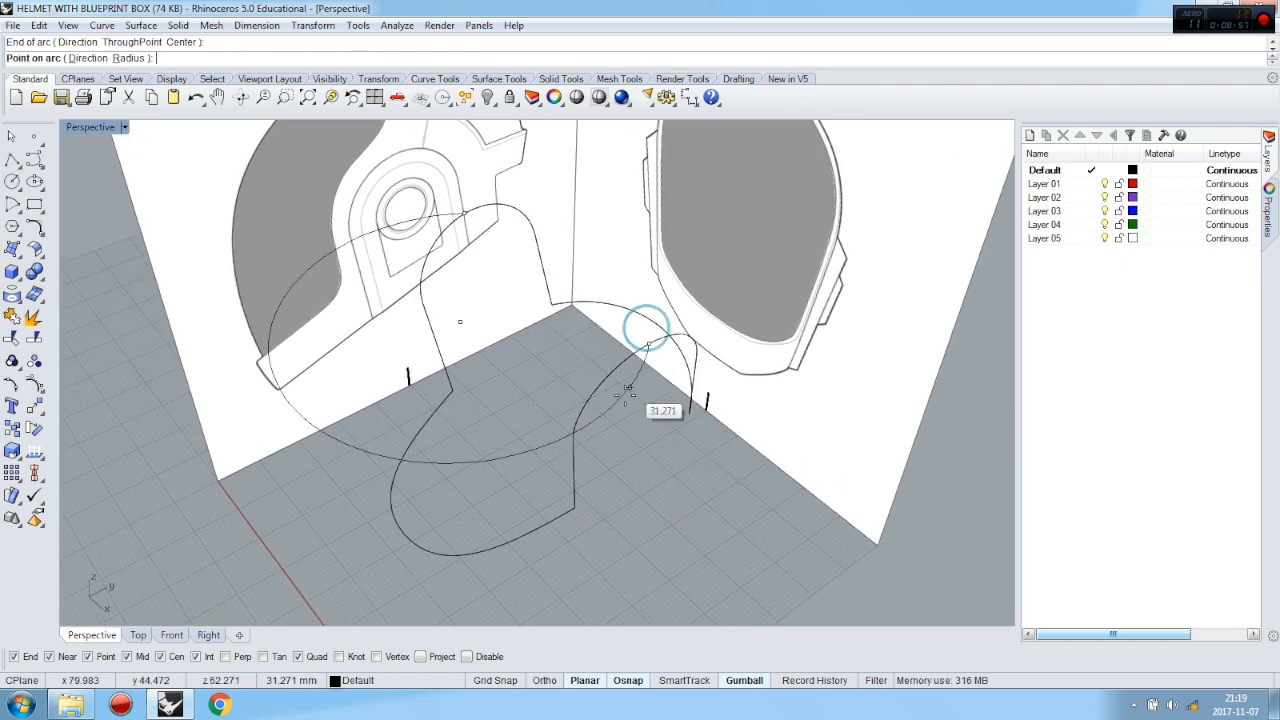
# In the Front view, pass the arc through the blueprint helmet's outer top outline, and check its shape in Perspective
pyautogui.click(172, 635)
pyautogui.scroll(-6, 679, 372)
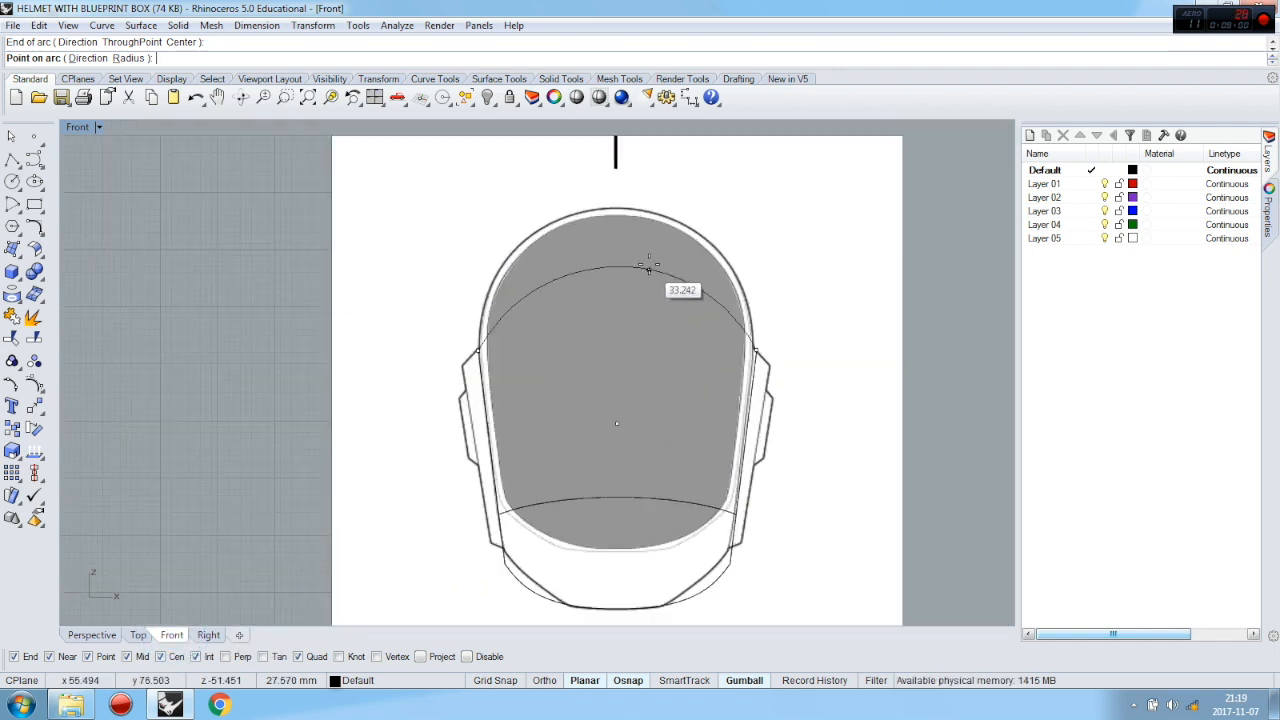
pyautogui.scroll(12, 649, 266)
pyautogui.scroll(-4, 684, 236)
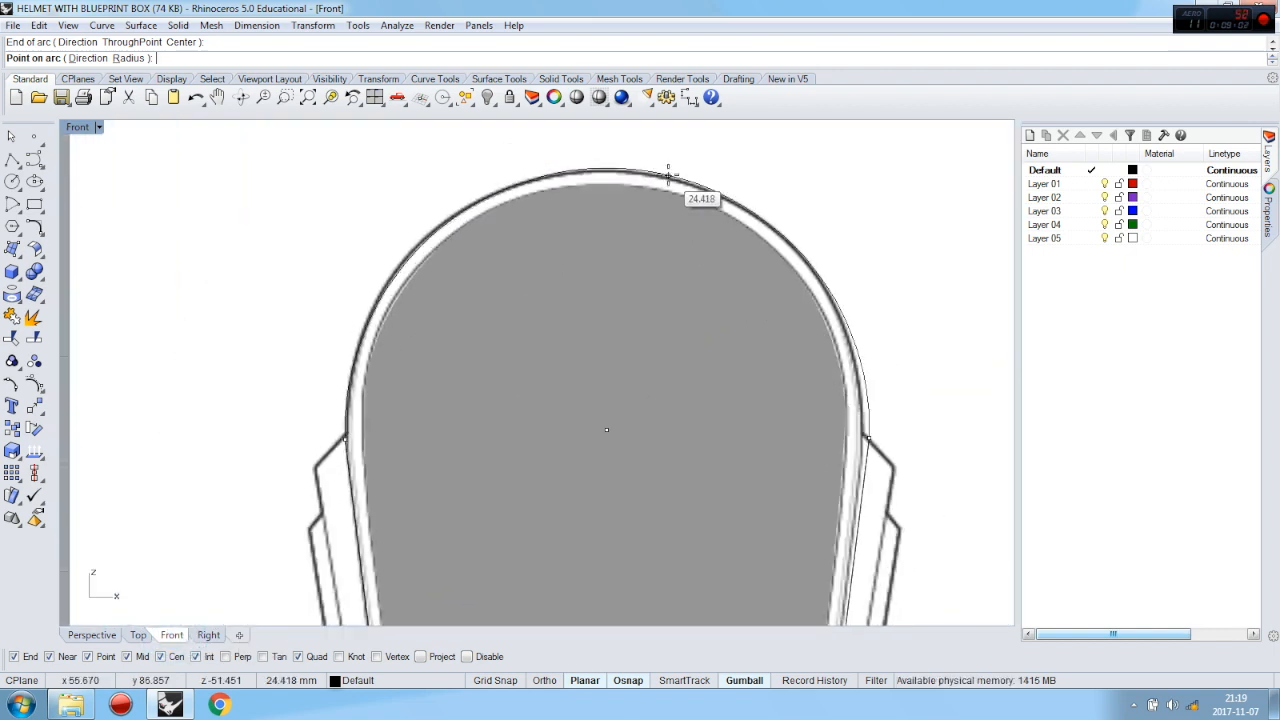
pyautogui.click(664, 178)
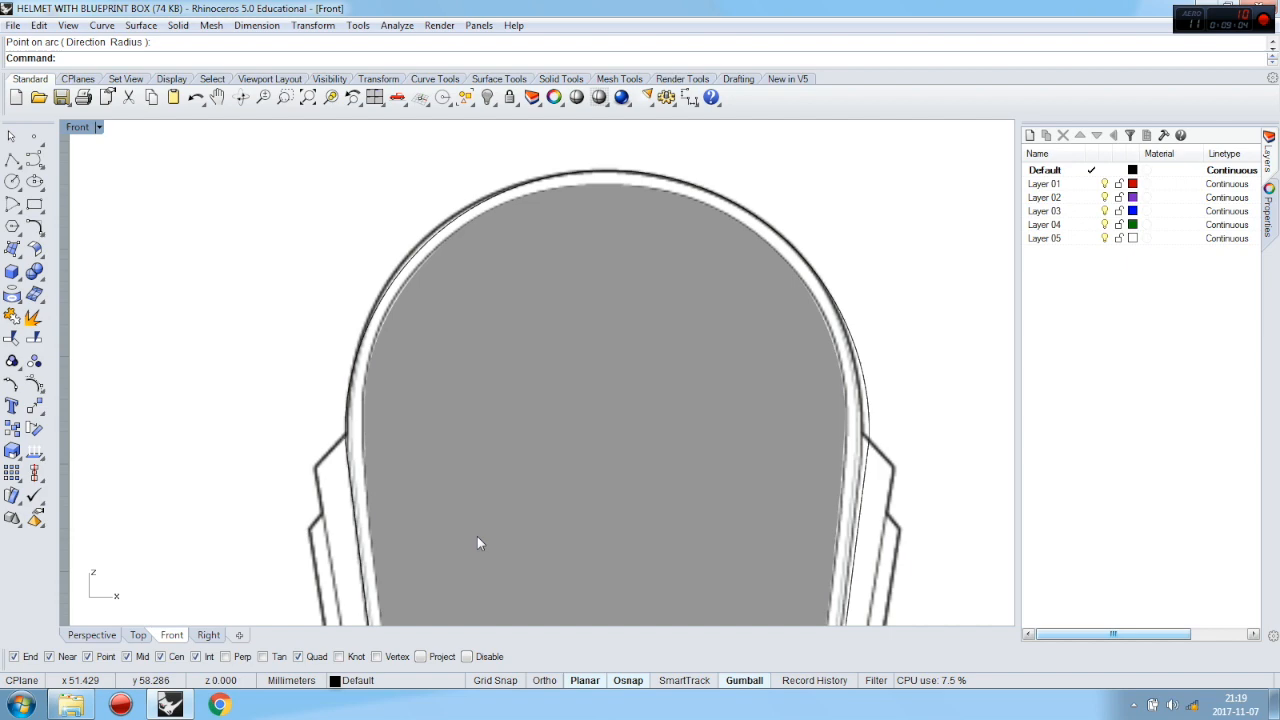
pyautogui.click(92, 635)
pyautogui.moveTo(680, 513)
pyautogui.mouseDown(button='right')
pyautogui.moveTo(574, 429)
pyautogui.moveTo(680, 449)
pyautogui.moveTo(659, 505)
pyautogui.mouseUp(button='right')
pyautogui.scroll(-6, 659, 500)
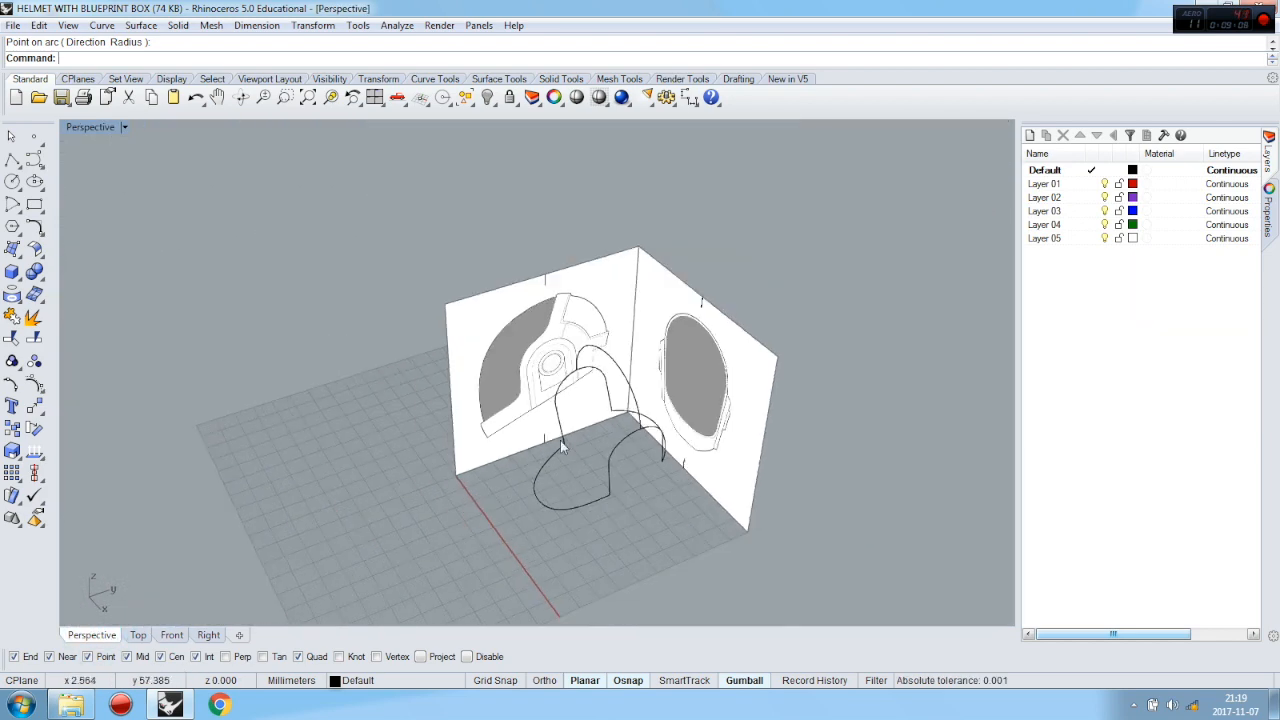
pyautogui.scroll(4, 560, 442)
pyautogui.moveTo(535, 565)
pyautogui.mouseDown(button='right')
pyautogui.moveTo(523, 552)
pyautogui.moveTo(526, 566)
pyautogui.mouseUp(button='right')
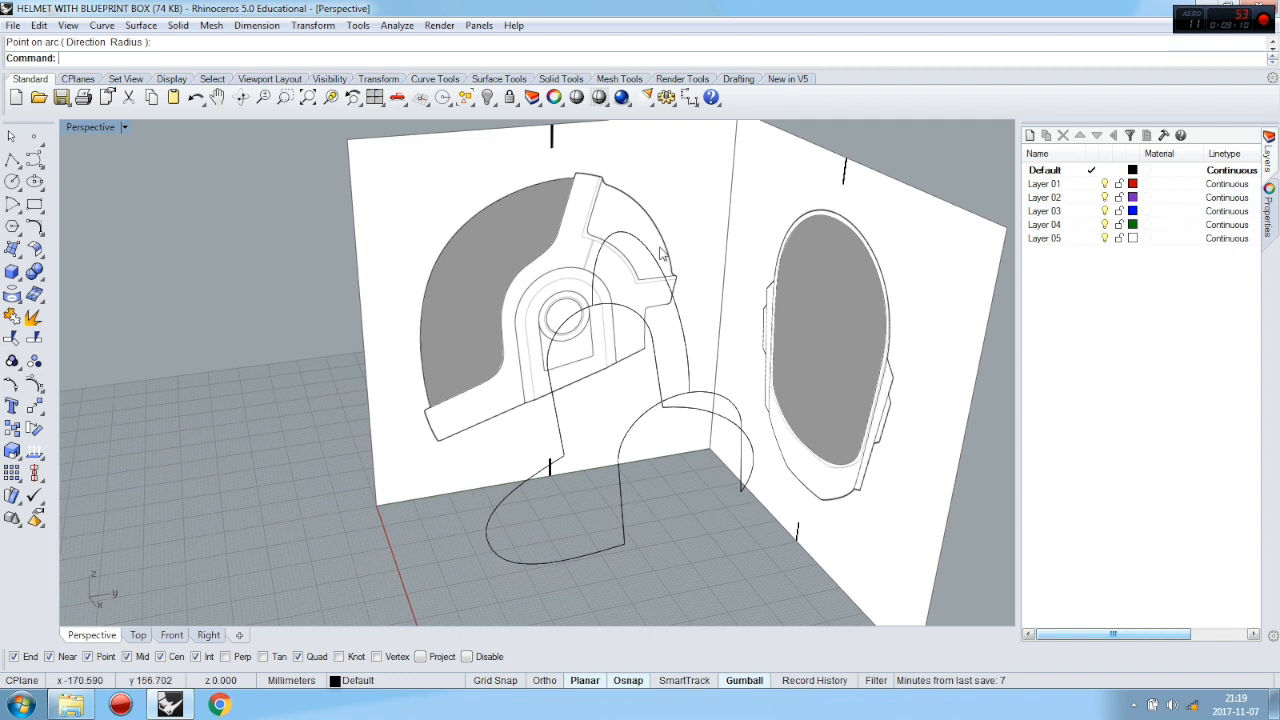
# Start a degree-3 control point curve at the front lower arc's frontmost point and, in the Right view, add a point at the chin guard's upper front corner
pyautogui.click(33, 160)
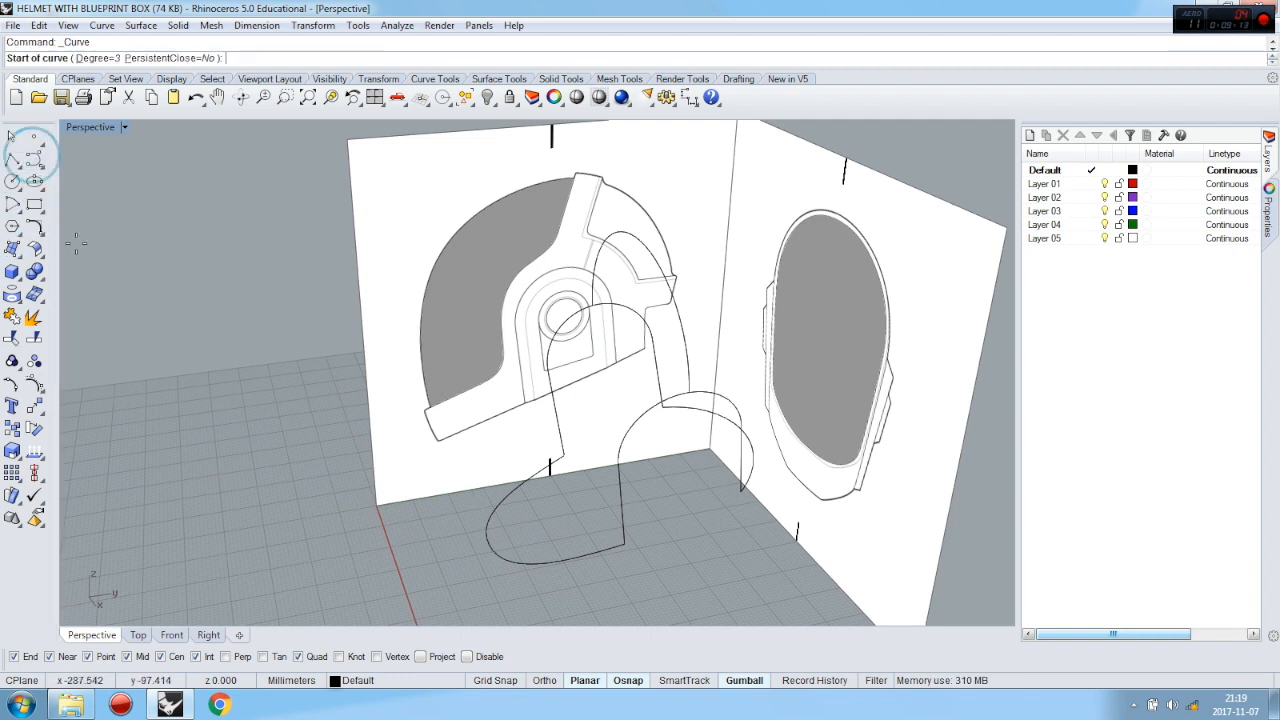
pyautogui.click(208, 635)
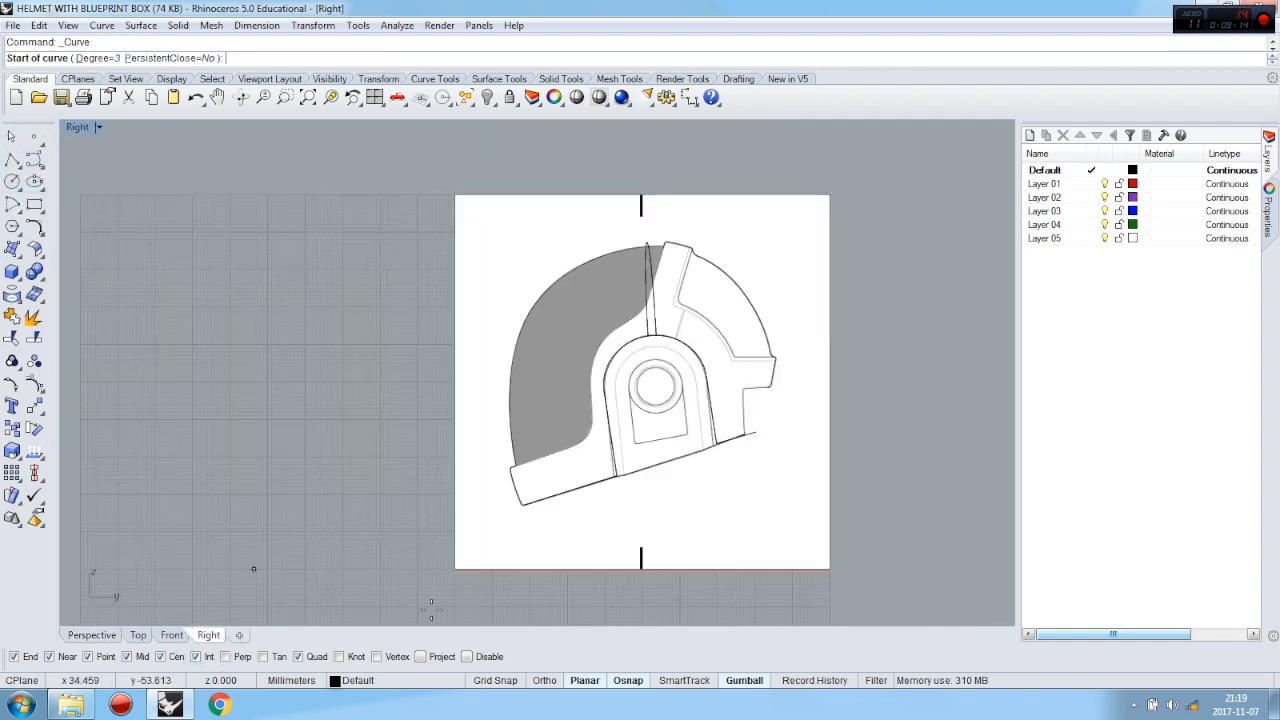
pyautogui.click(91, 635)
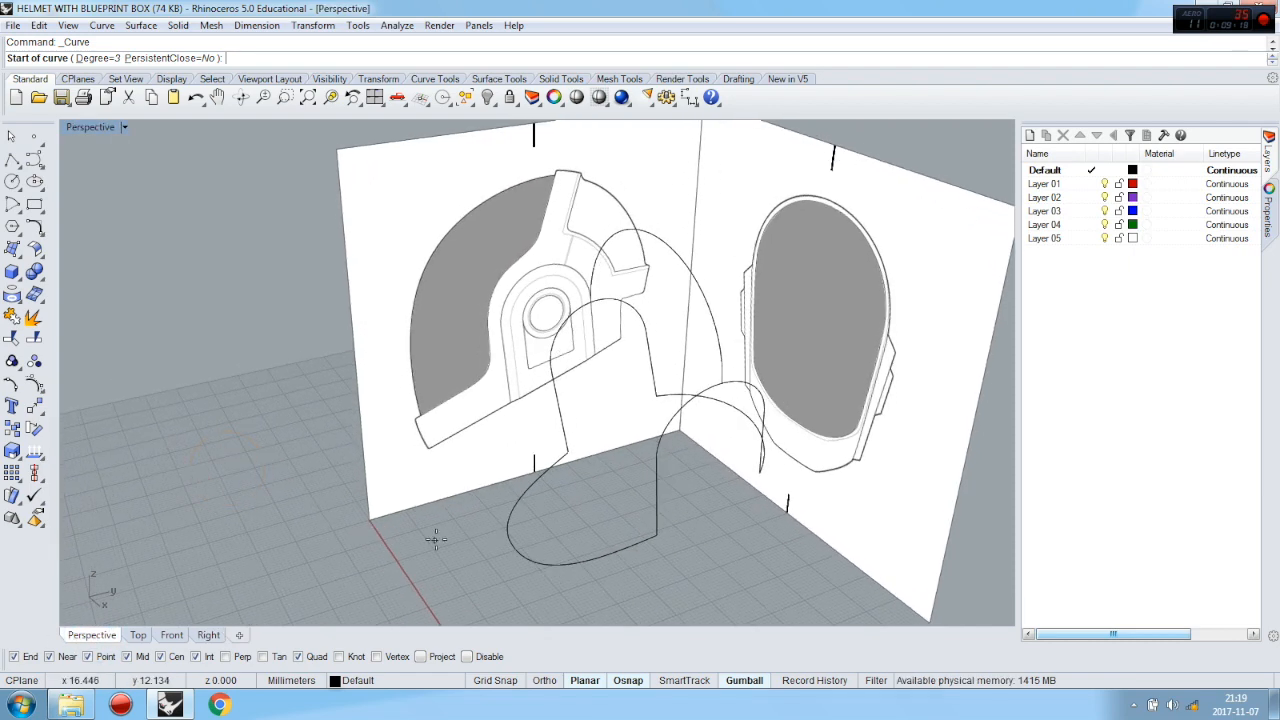
pyautogui.click(513, 550)
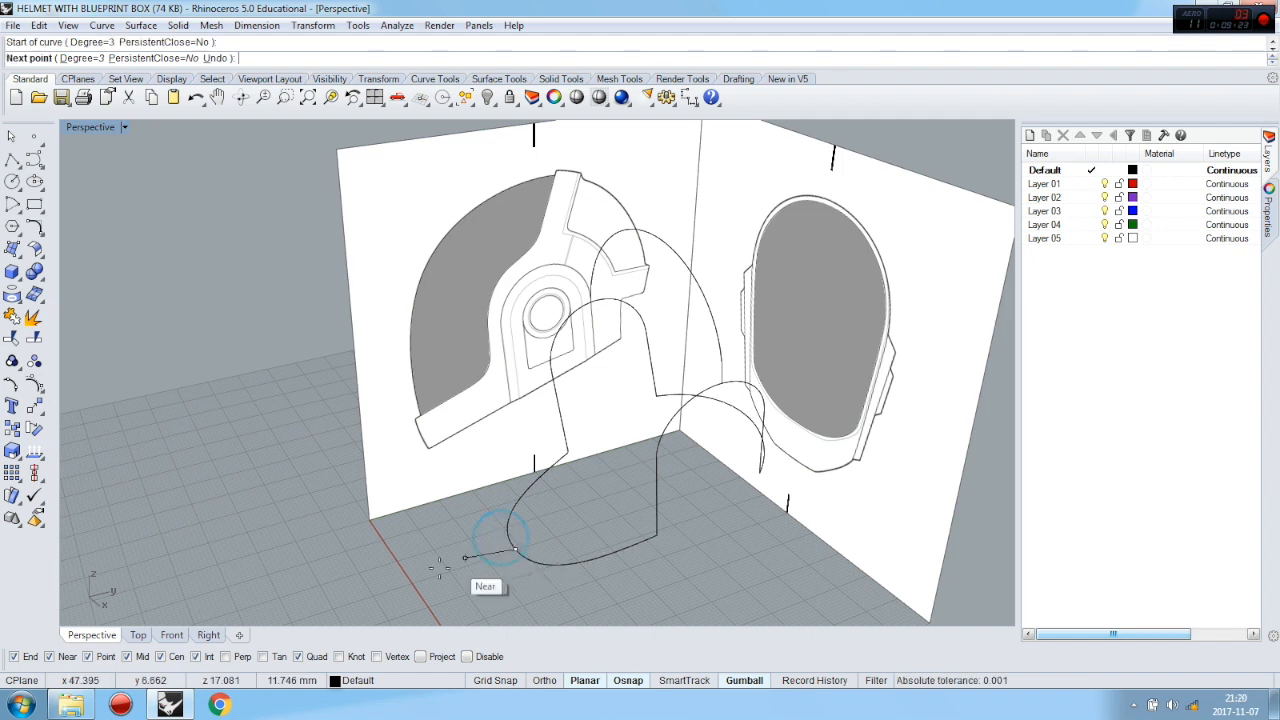
pyautogui.click(208, 635)
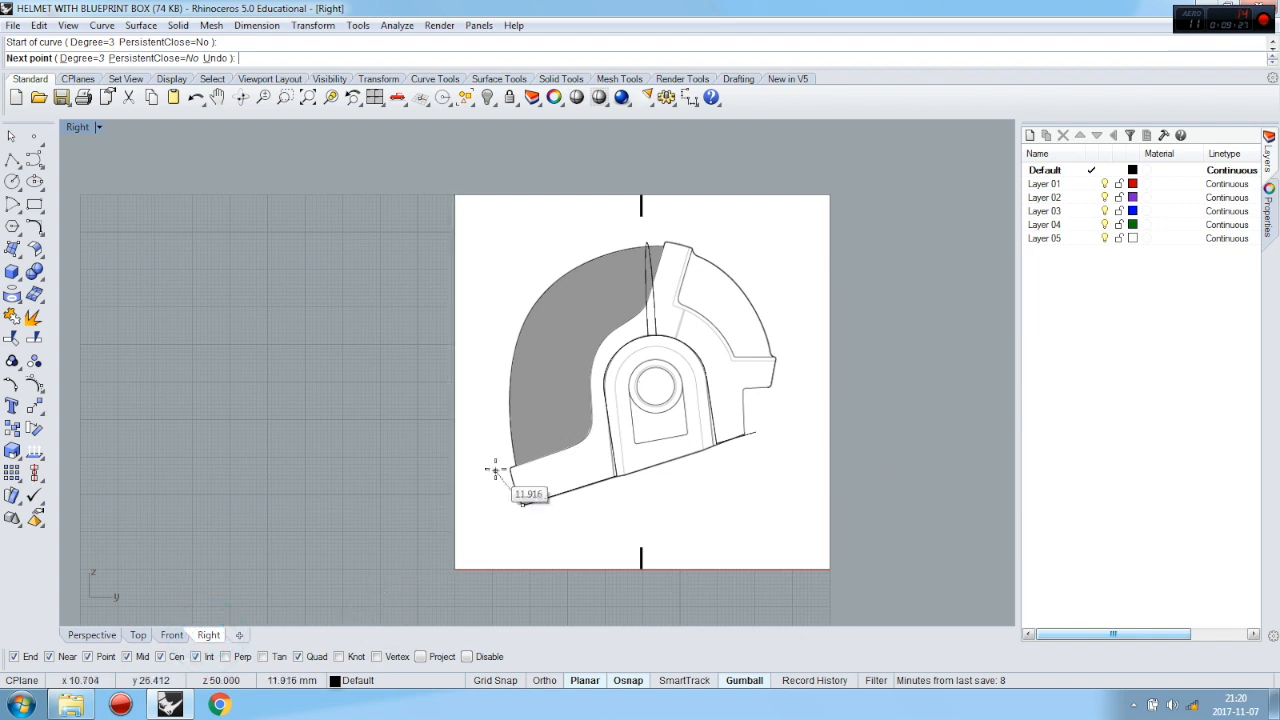
pyautogui.scroll(4, 491, 449)
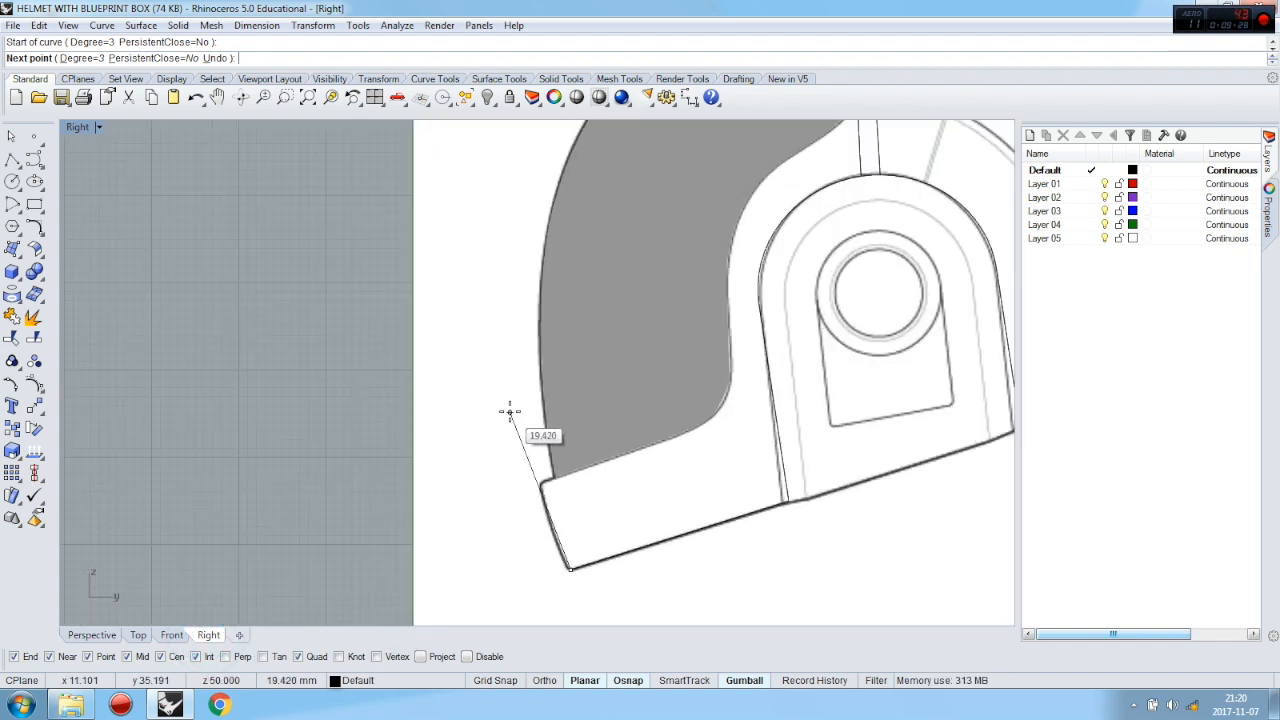
pyautogui.click(538, 474)
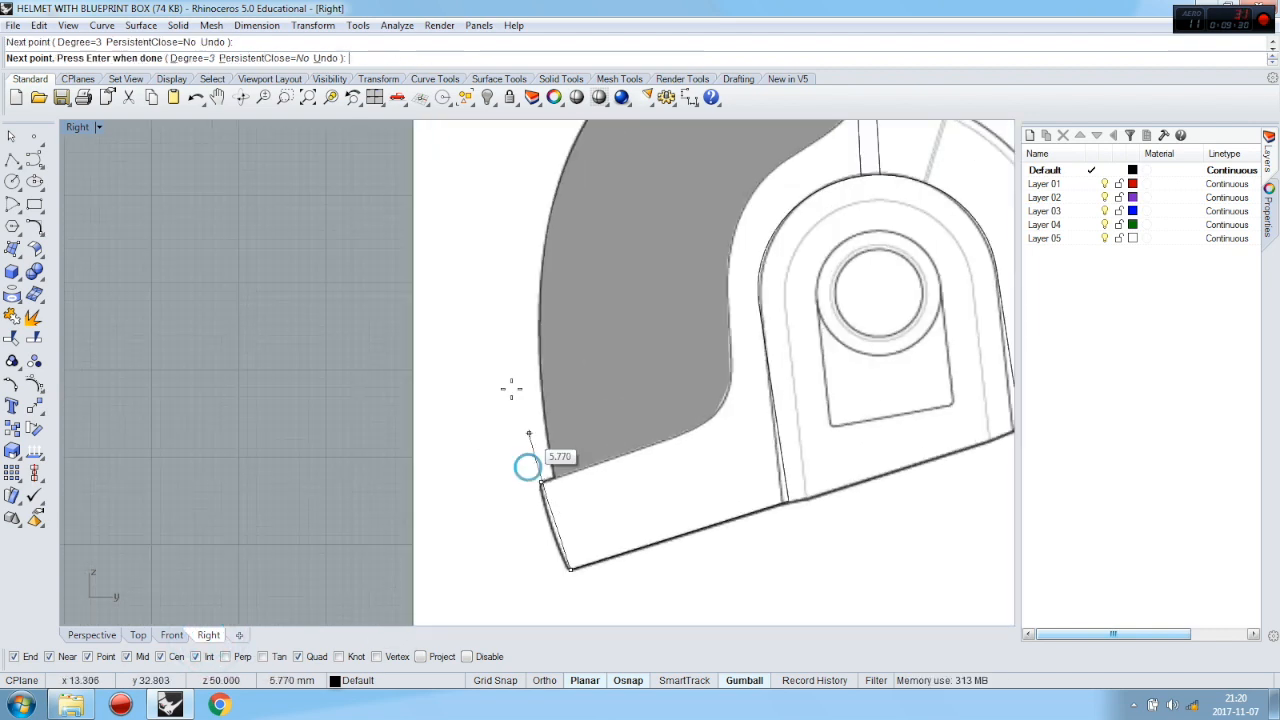
# Continue the profile curve with control points just outside the visor outline, from the chin guard up toward the crown
pyautogui.click(505, 325)
pyautogui.scroll(-3, 503, 471)
pyautogui.click(515, 257)
pyautogui.click(583, 179)
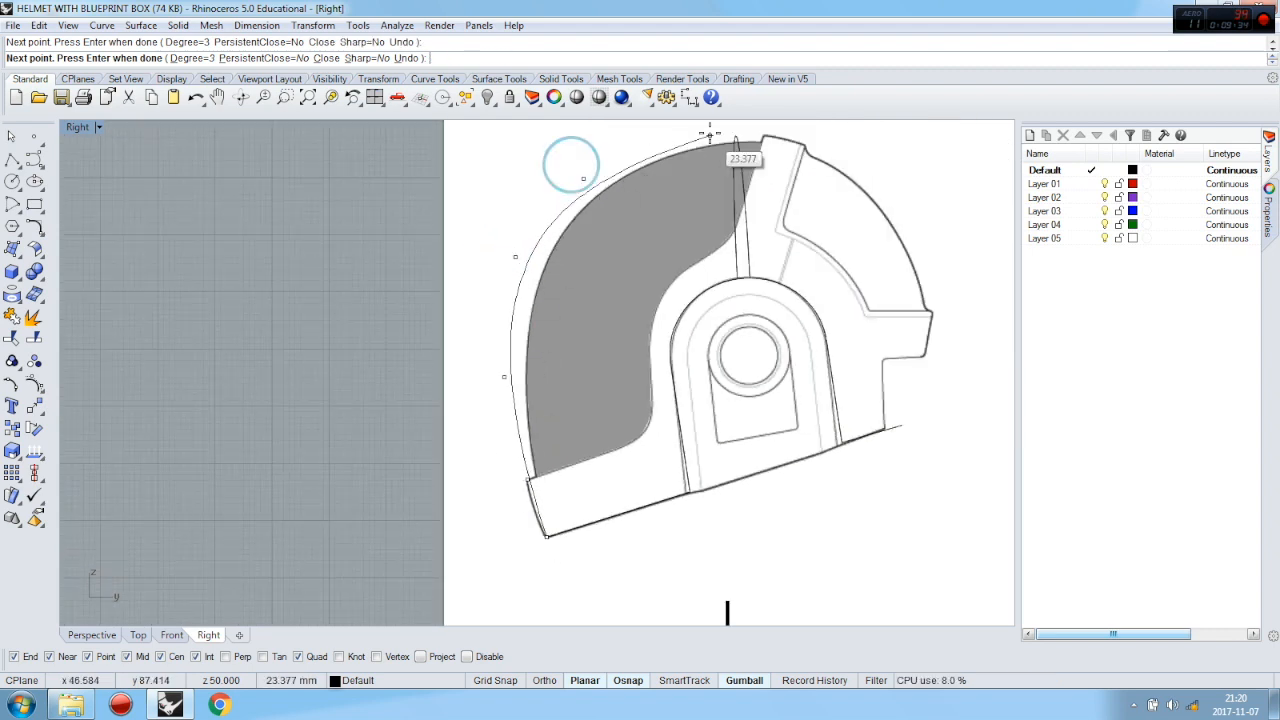
pyautogui.click(659, 138)
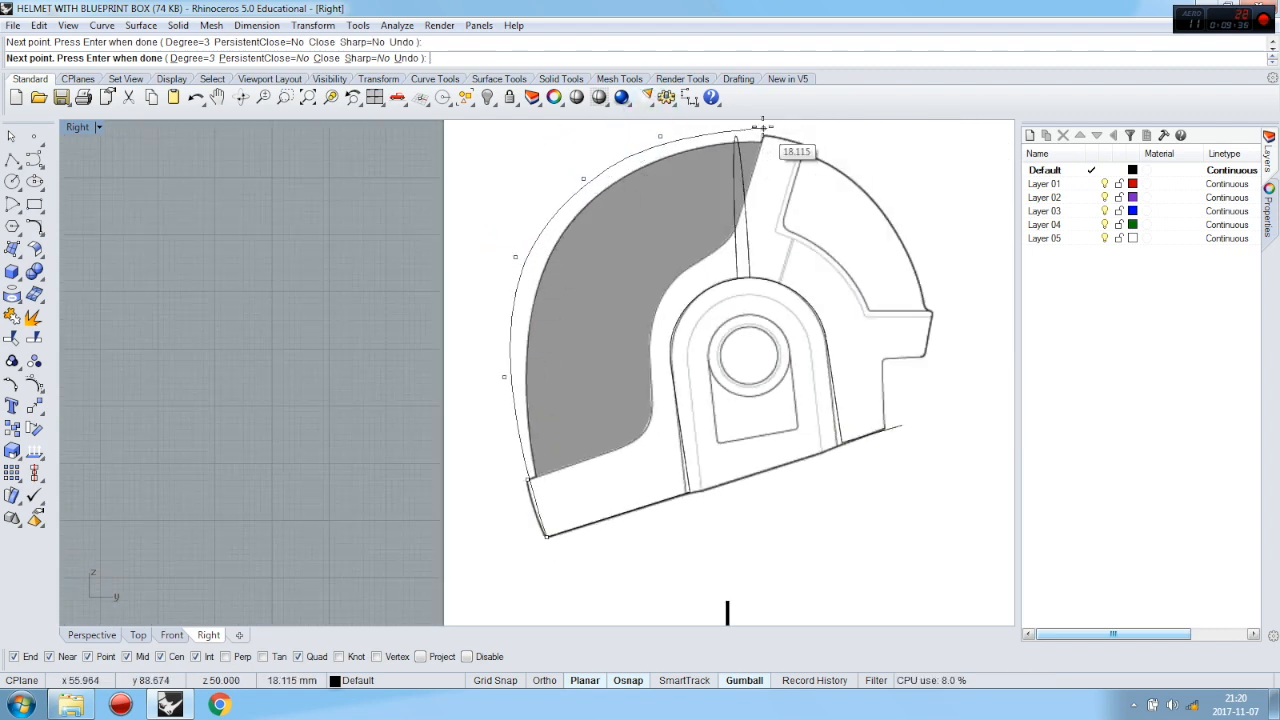
pyautogui.scroll(1, 745, 136)
pyautogui.scroll(2, 745, 133)
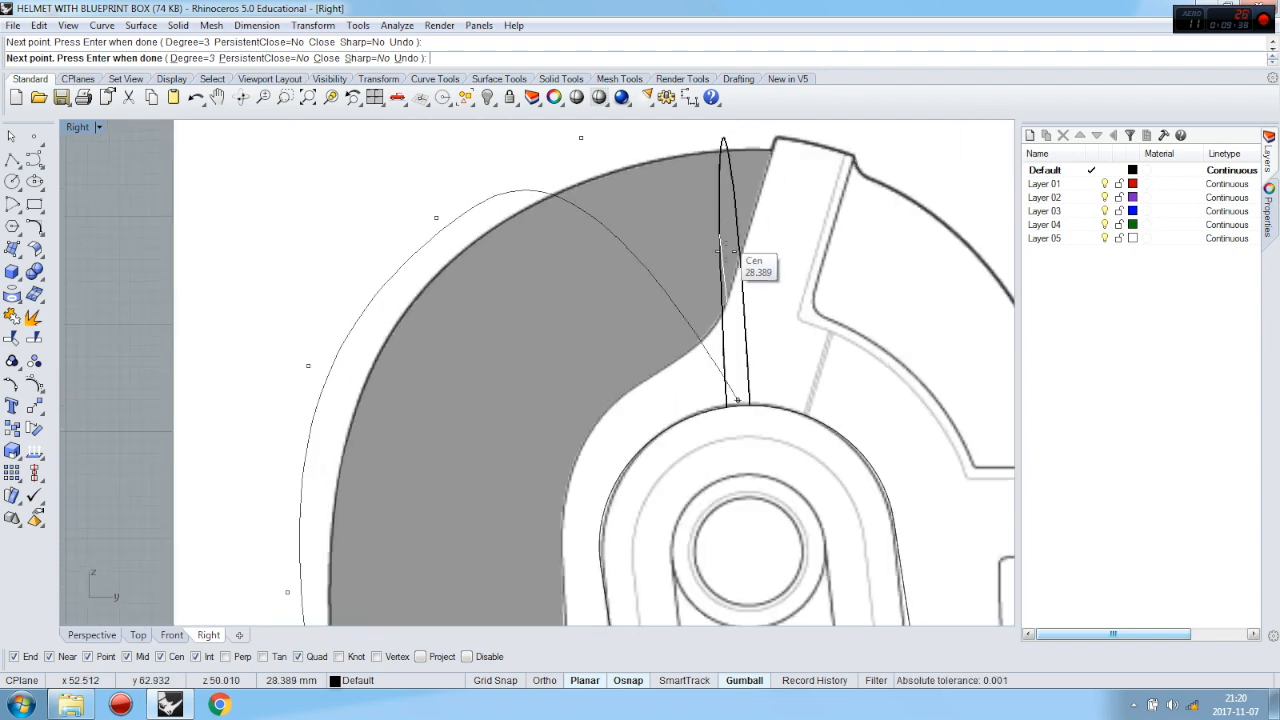
# Add control points over the crown band and down the blueprint's back outline to the rear lip
pyautogui.click(774, 134)
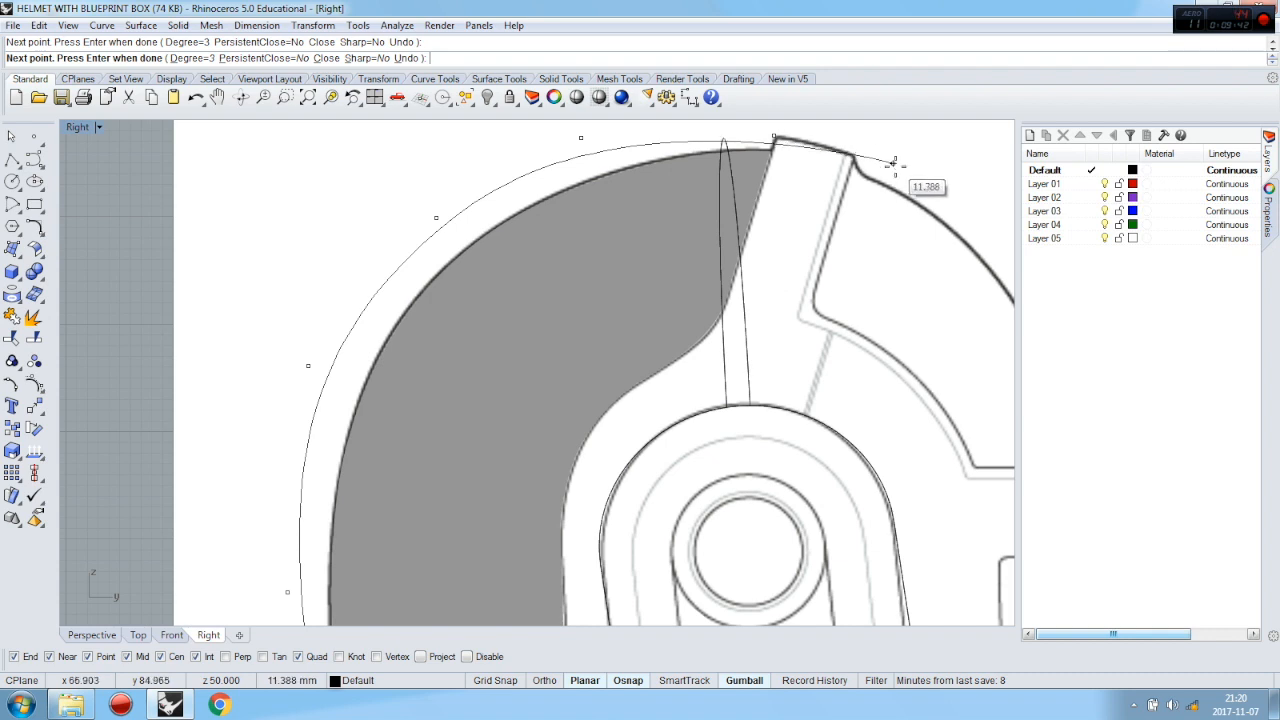
pyautogui.click(877, 152)
pyautogui.scroll(-3, 877, 150)
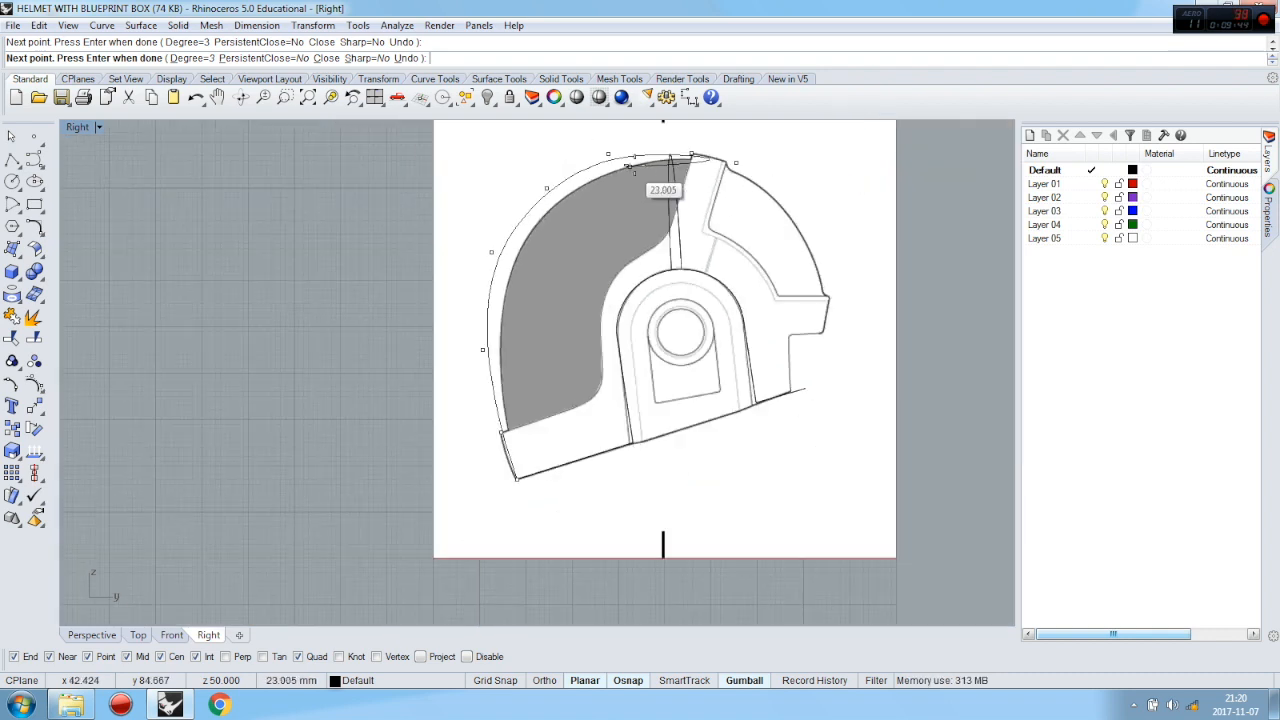
pyautogui.click(798, 197)
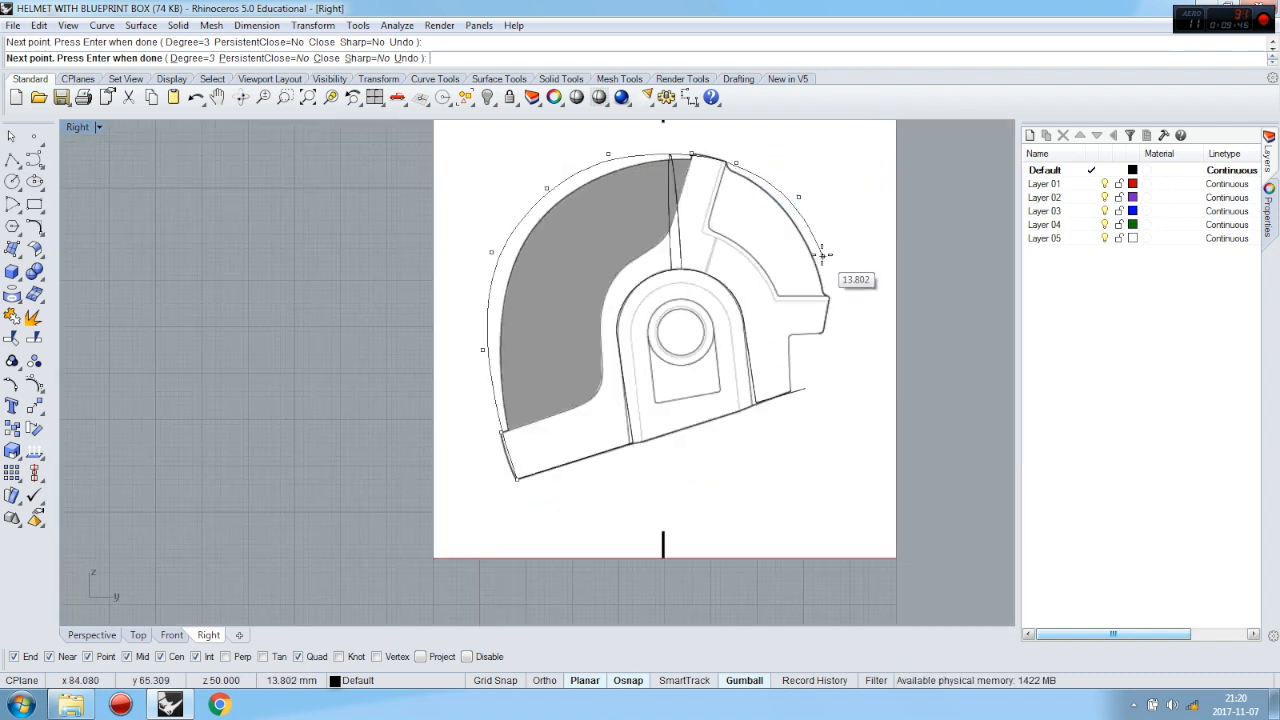
pyautogui.click(822, 255)
pyautogui.click(834, 302)
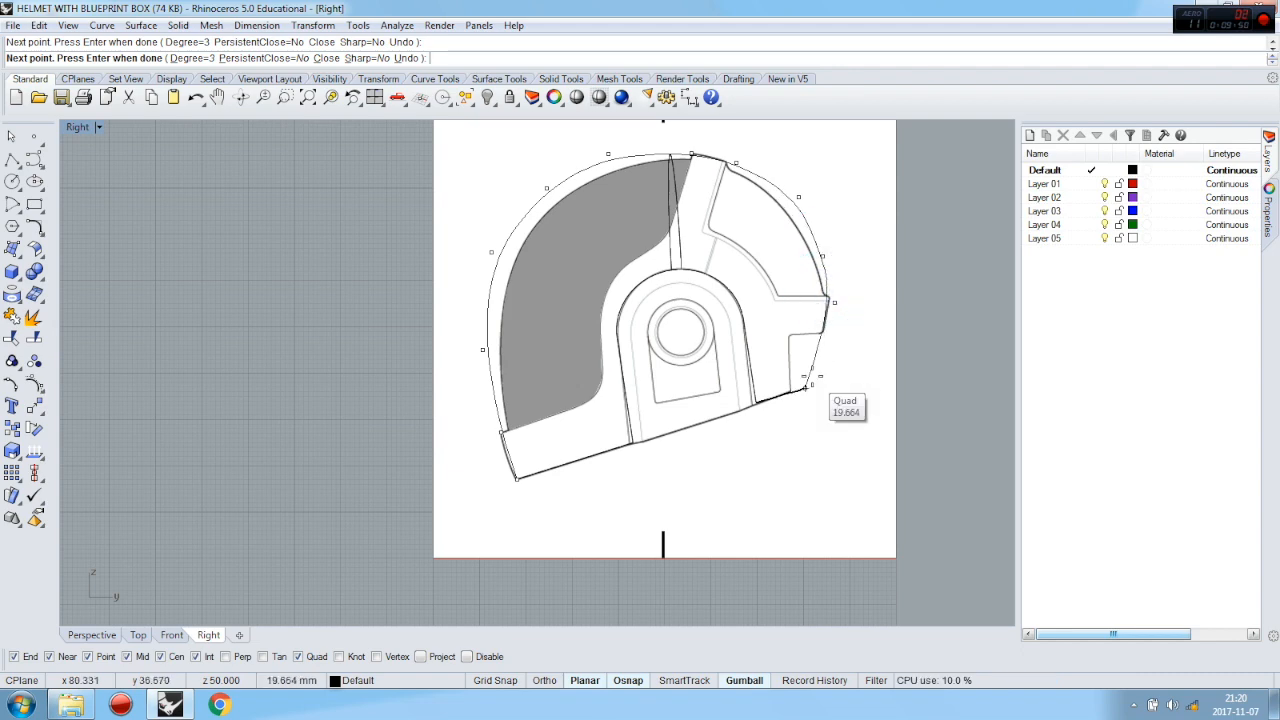
# Finish the profile curve in Perspective with its end snapped to the rearmost point of the rear lower arc
pyautogui.click(94, 636)
pyautogui.moveTo(745, 435); pyautogui.dragTo(716, 504, button='right')
pyautogui.click(704, 506)
pyautogui.rightClick(733, 537)
pyautogui.moveTo(739, 548); pyautogui.dragTo(678, 362, button='right')
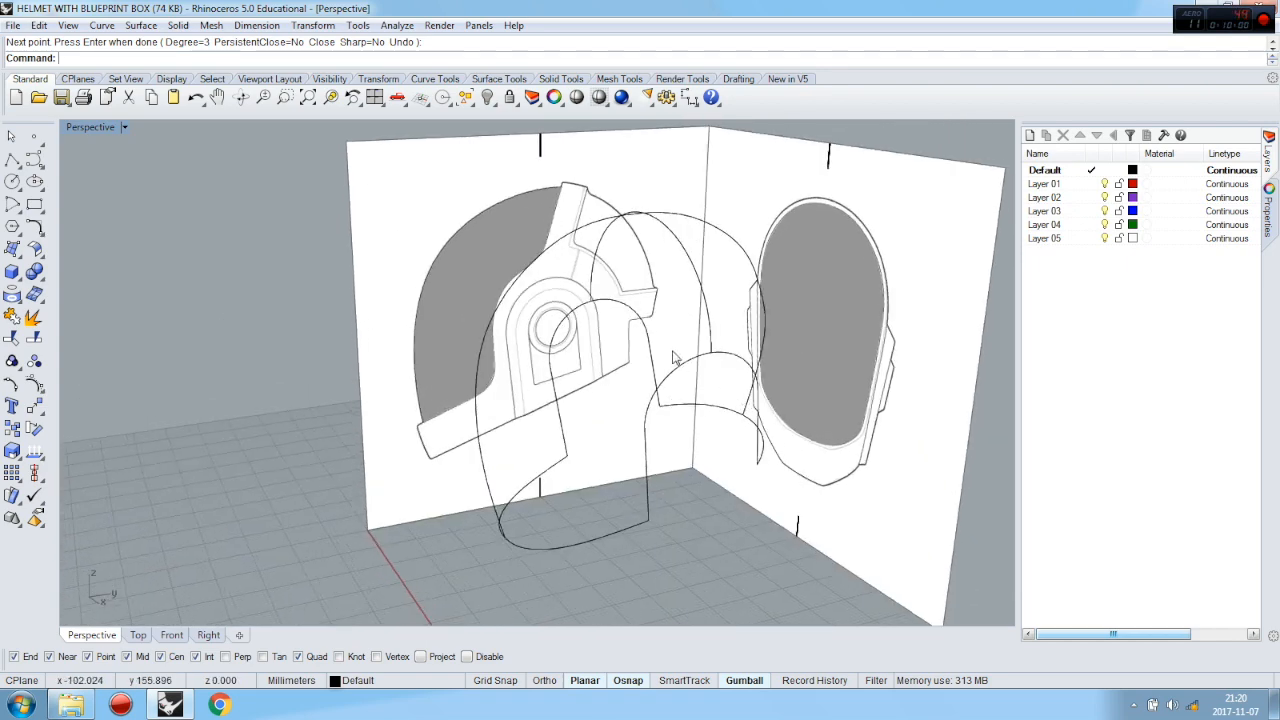
# Compare the crossing arc with the centre profile in the Front and Right views and delete that arc
pyautogui.click(172, 636)
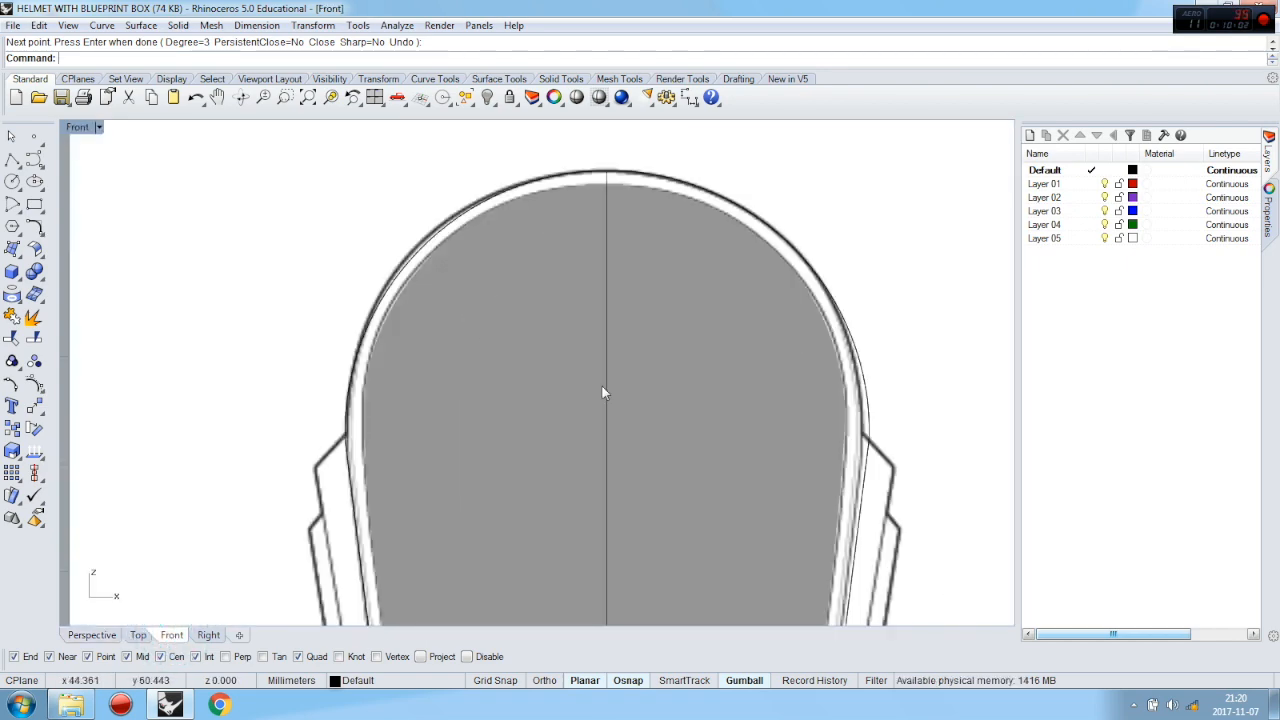
pyautogui.click(208, 635)
pyautogui.scroll(5, 680, 175)
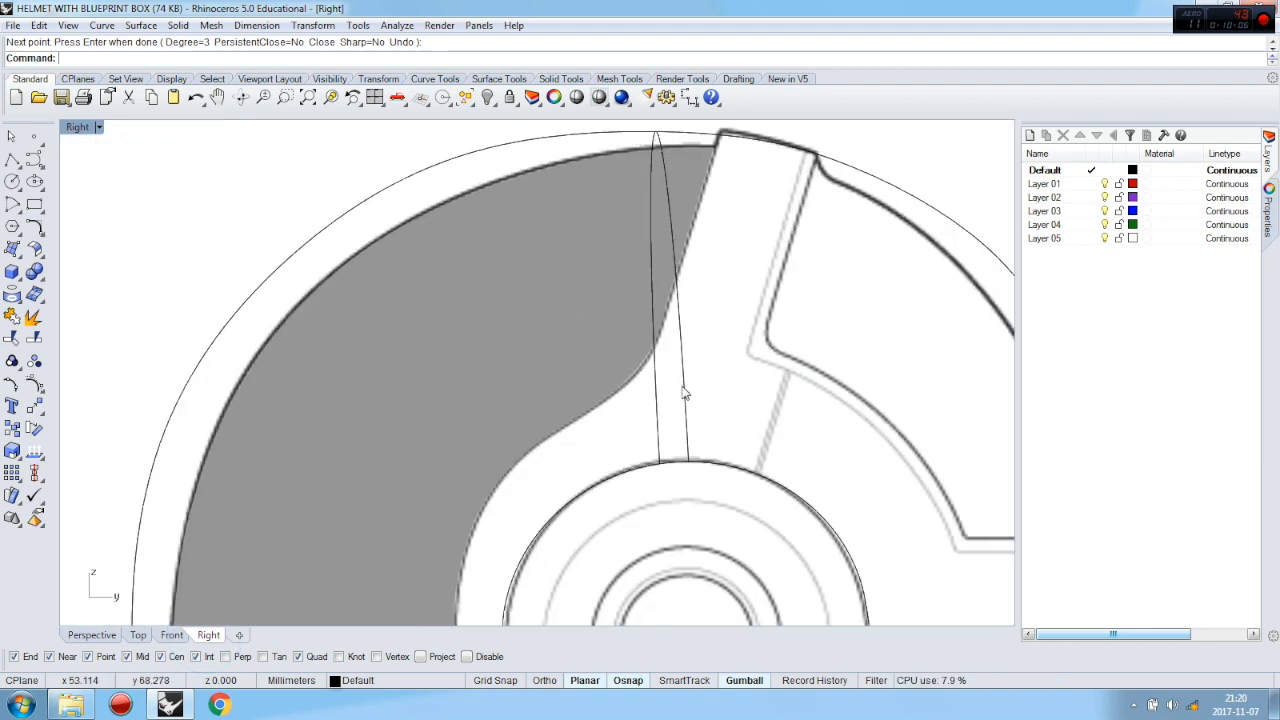
pyautogui.click(666, 177)
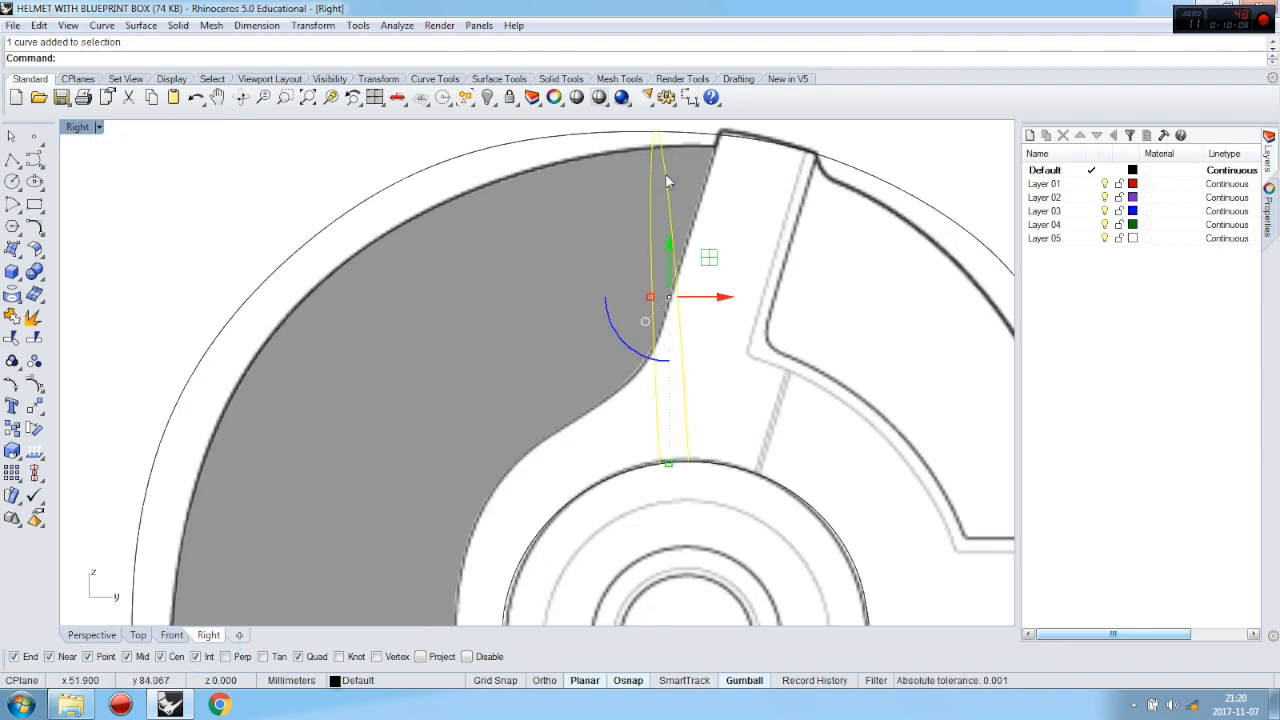
pyautogui.press('Delete')
# Draw a new arc between the tops of the two ear arches, passing through the centre profile at the helmet's top in the Front view
pyautogui.click(88, 635)
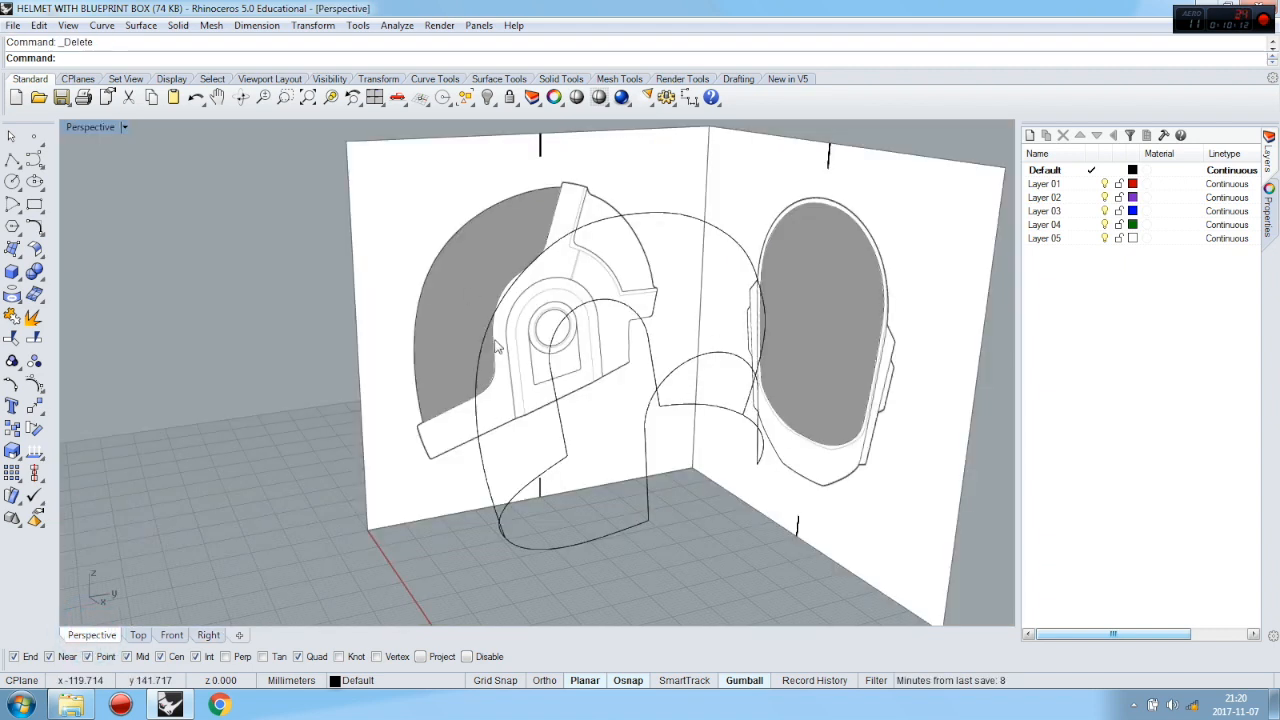
pyautogui.click(20, 213)
pyautogui.click(57, 212)
pyautogui.moveTo(566, 315); pyautogui.dragTo(660, 352, button='right')
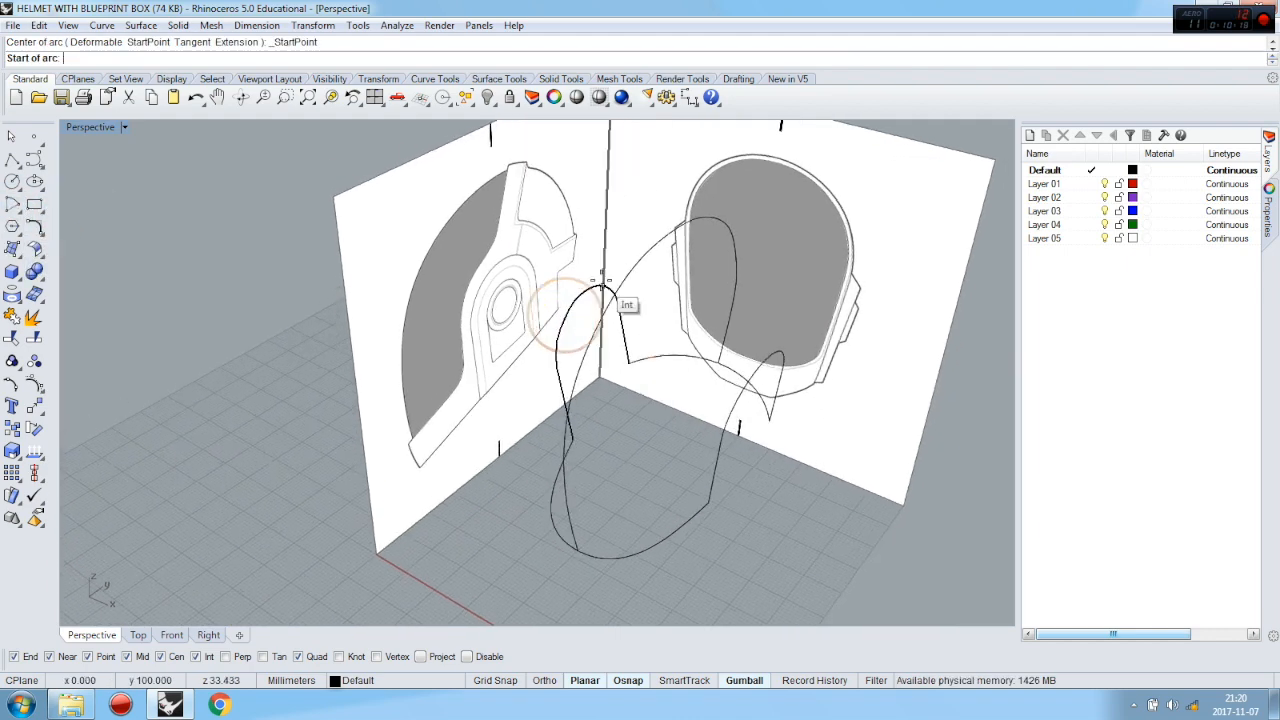
pyautogui.click(603, 289)
pyautogui.moveTo(603, 295); pyautogui.dragTo(718, 440, button='right')
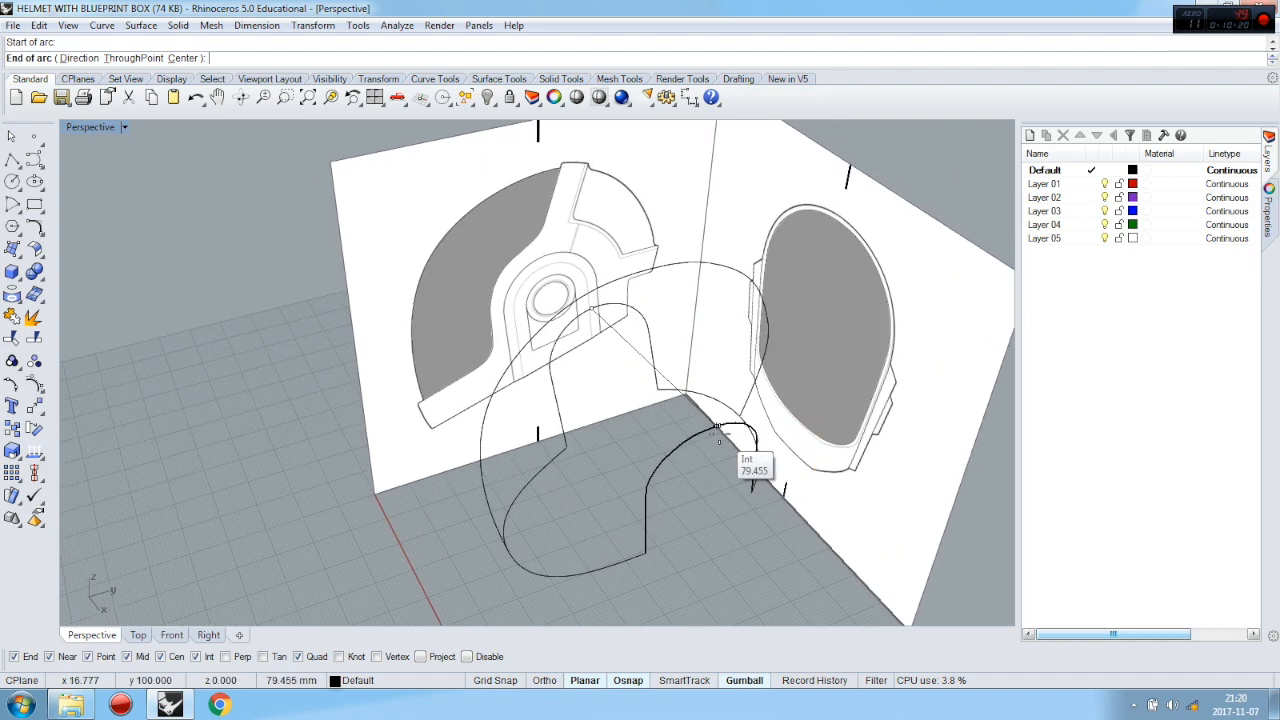
pyautogui.click(704, 430)
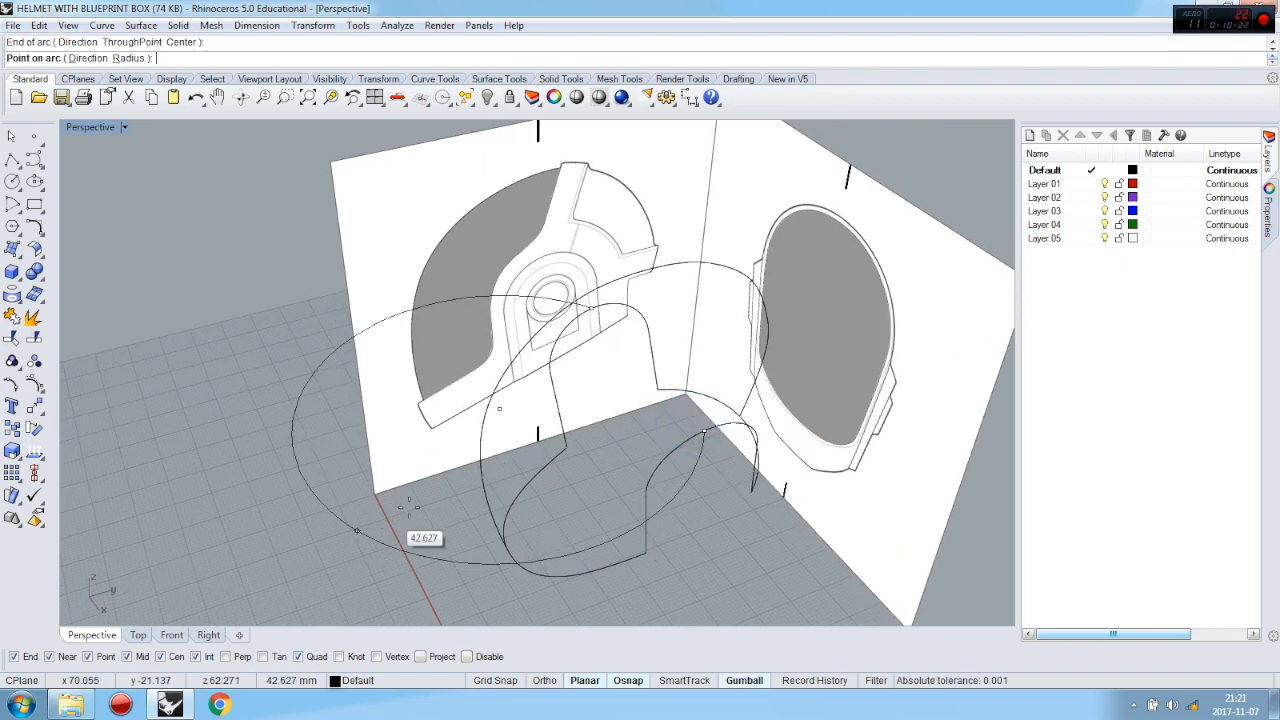
pyautogui.click(172, 635)
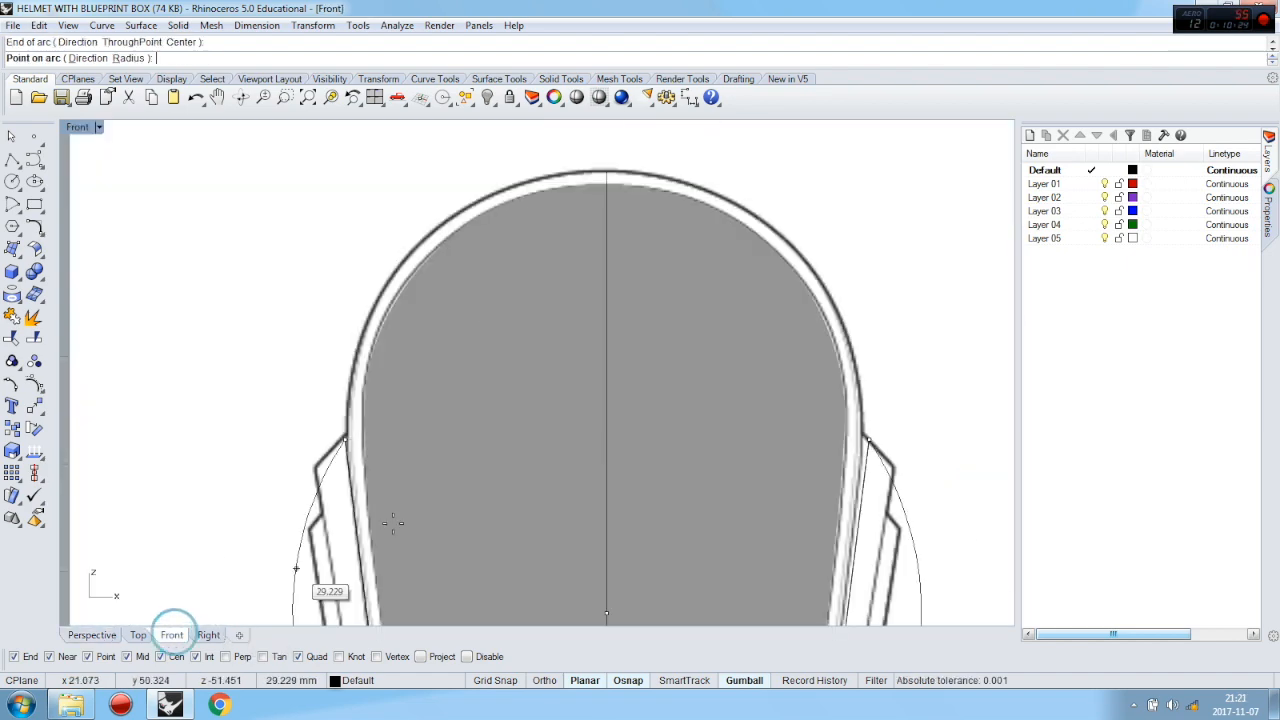
pyautogui.click(606, 171)
pyautogui.click(92, 635)
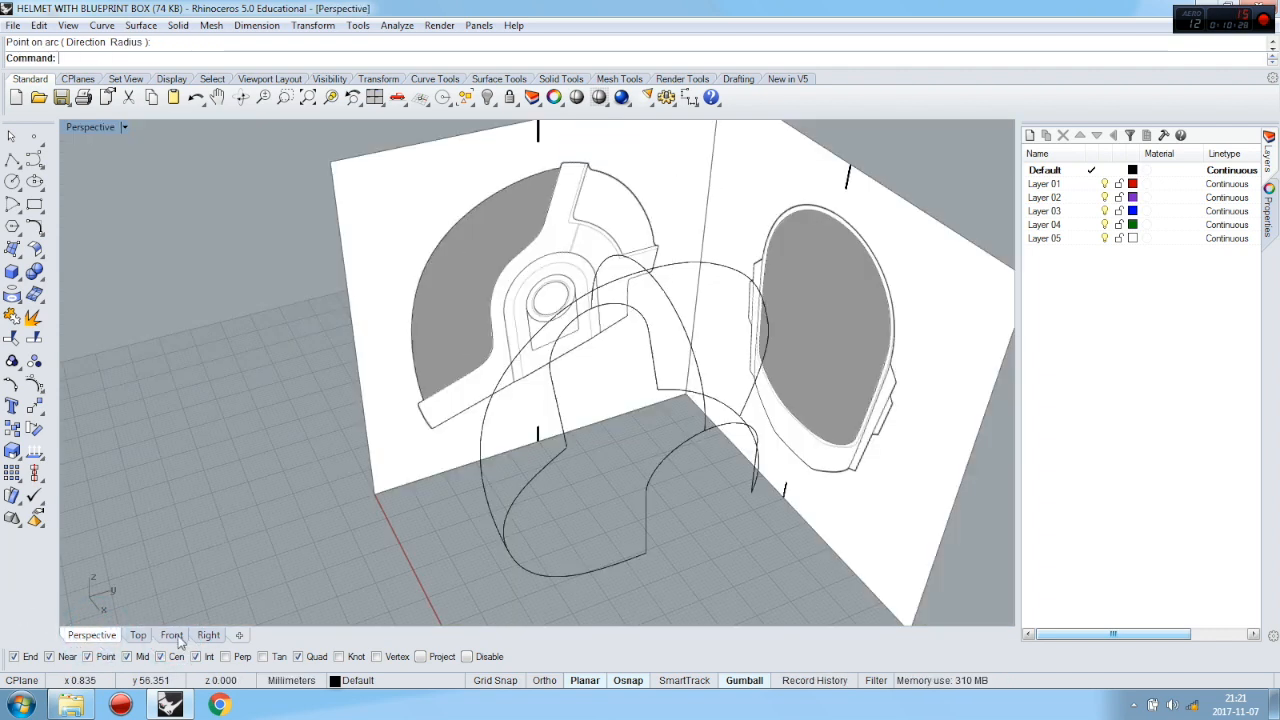
# Compare the centre profile and its control points with the side blueprint's outline in the Right view
pyautogui.click(208, 635)
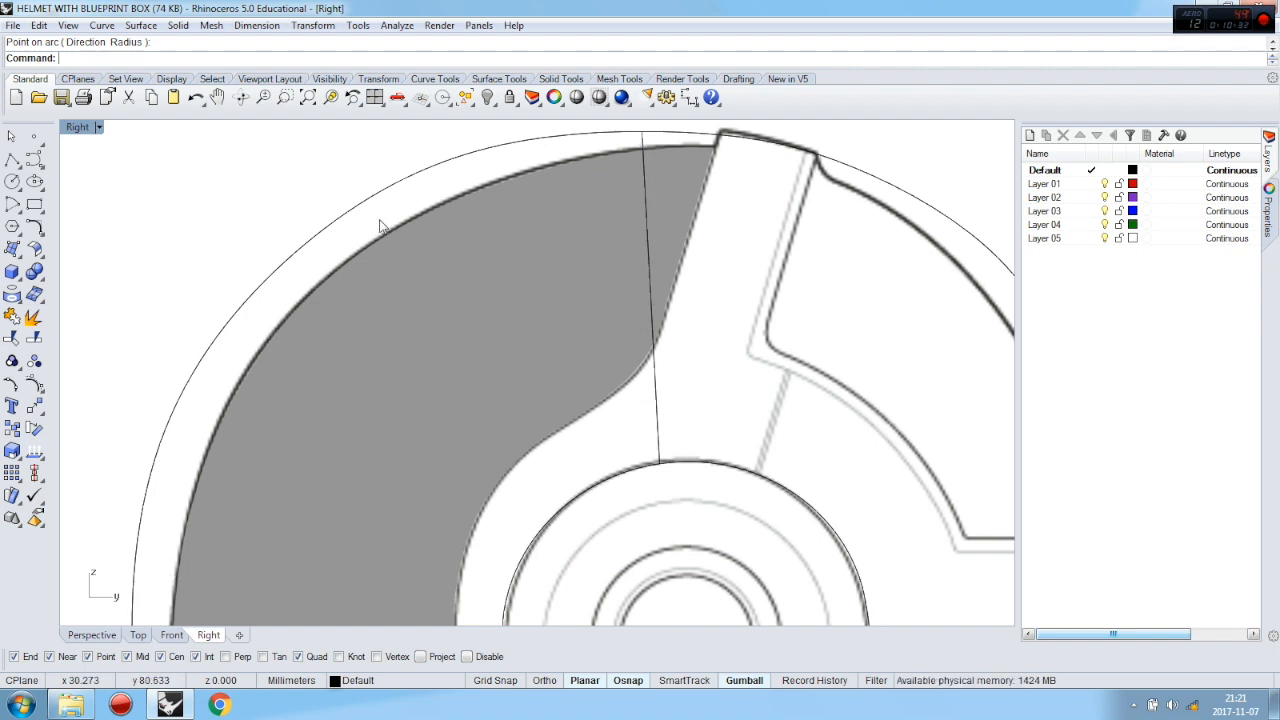
pyautogui.click(405, 184)
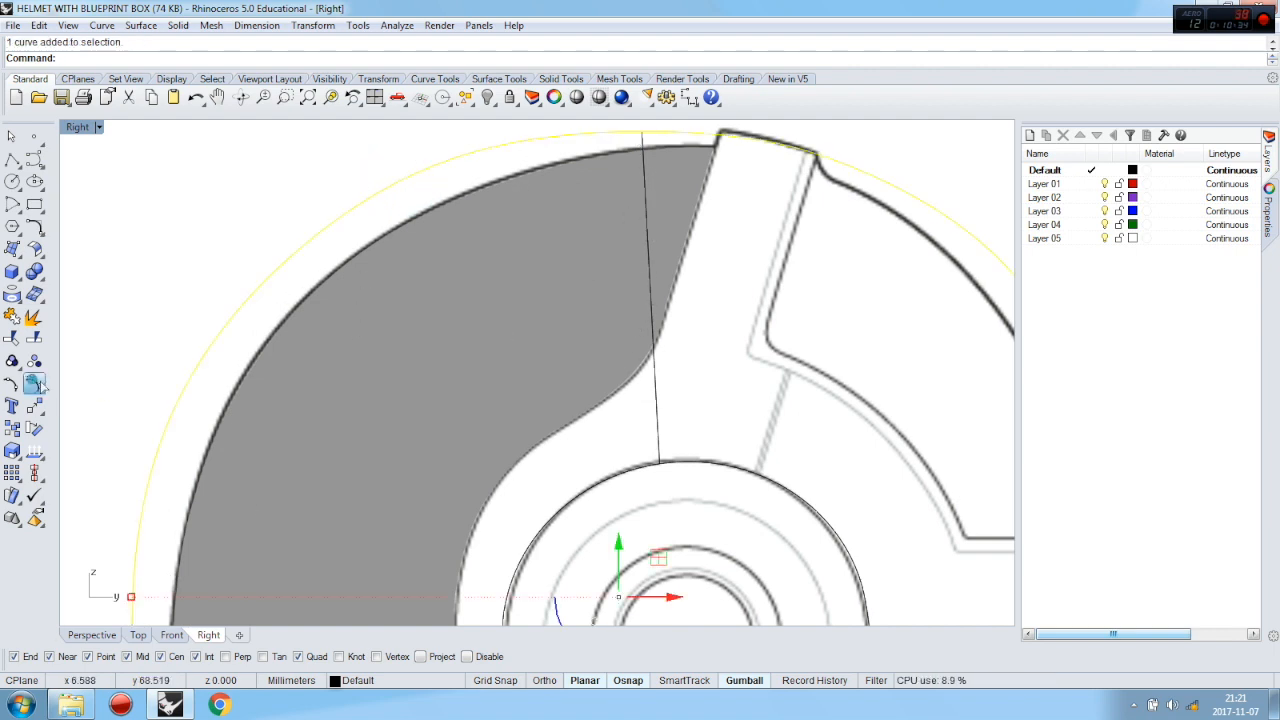
pyautogui.click(33, 383)
pyautogui.scroll(-5, 760, 260)
pyautogui.scroll(2, 698, 291)
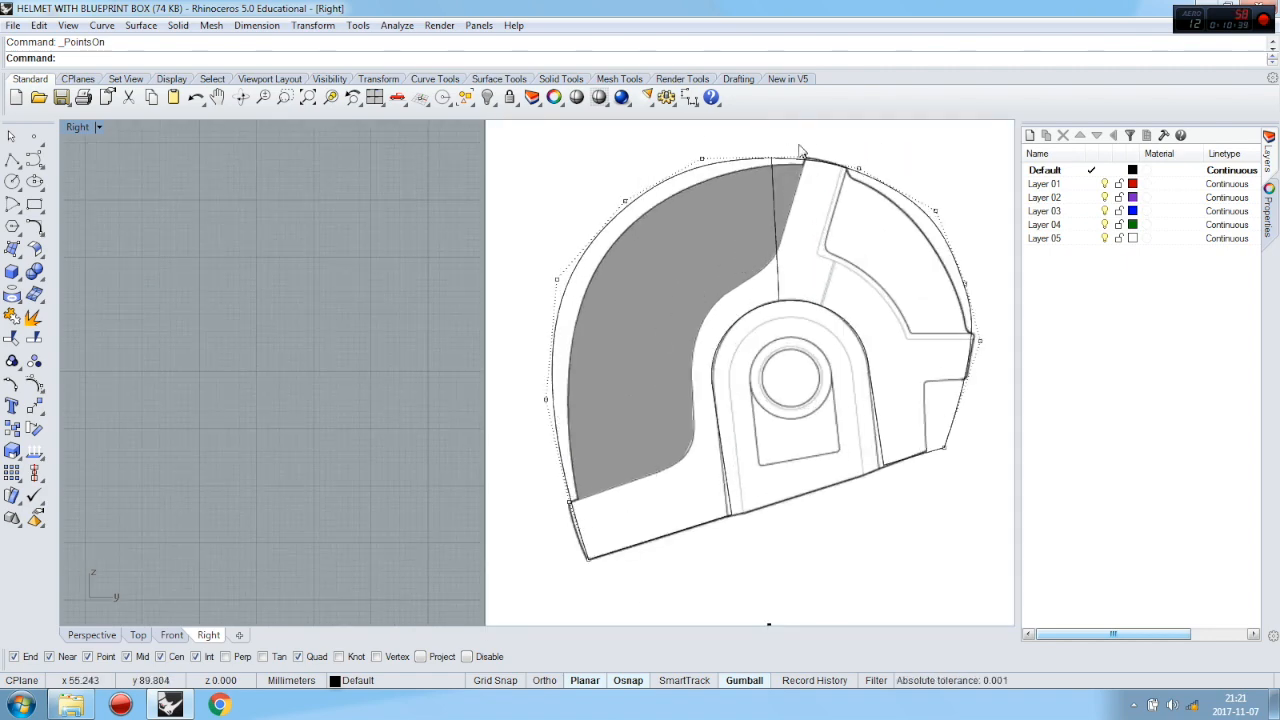
pyautogui.scroll(4, 813, 163)
pyautogui.scroll(-3, 760, 210)
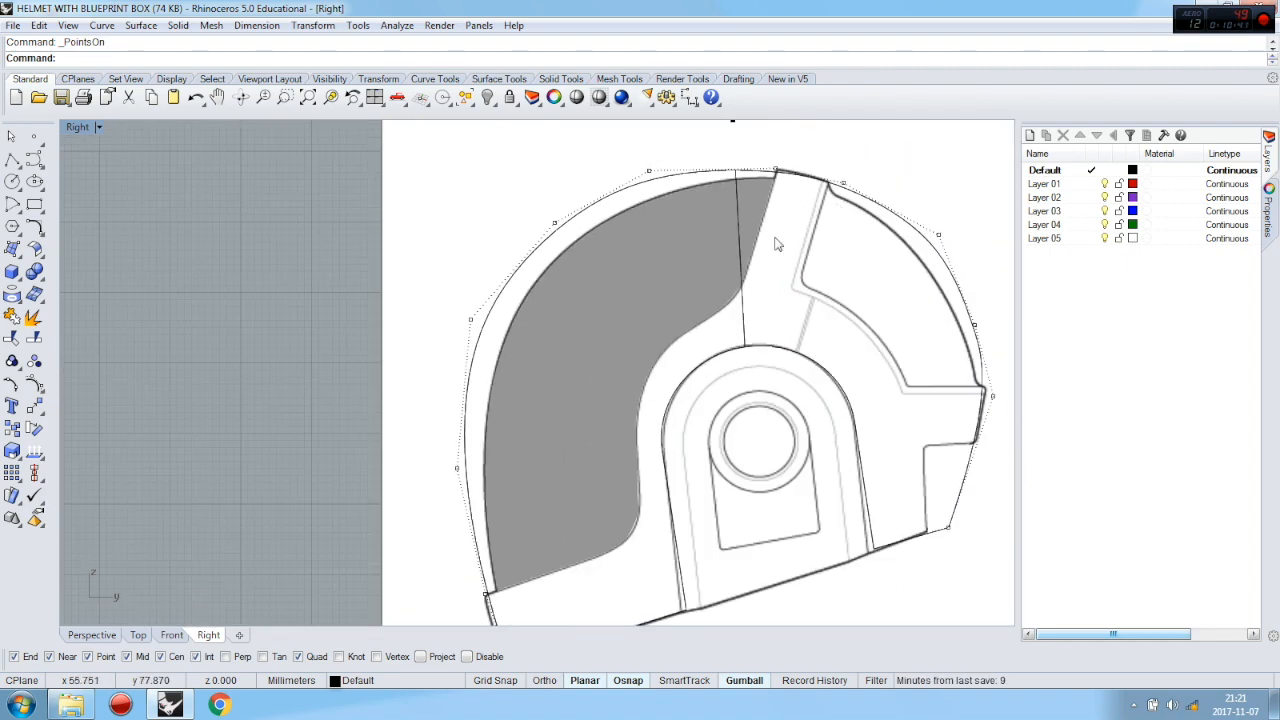
pyautogui.scroll(-5, 914, 271)
pyautogui.scroll(5, 923, 371)
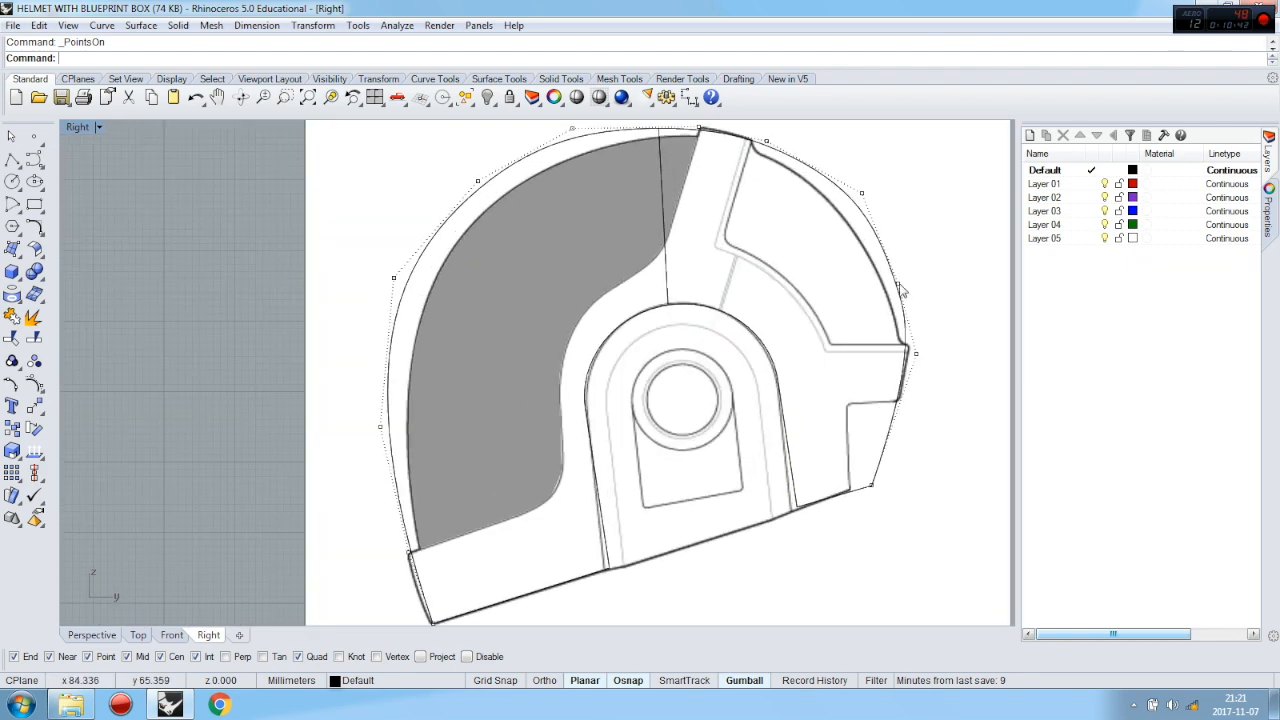
pyautogui.scroll(2, 866, 202)
pyautogui.scroll(-2, 843, 360)
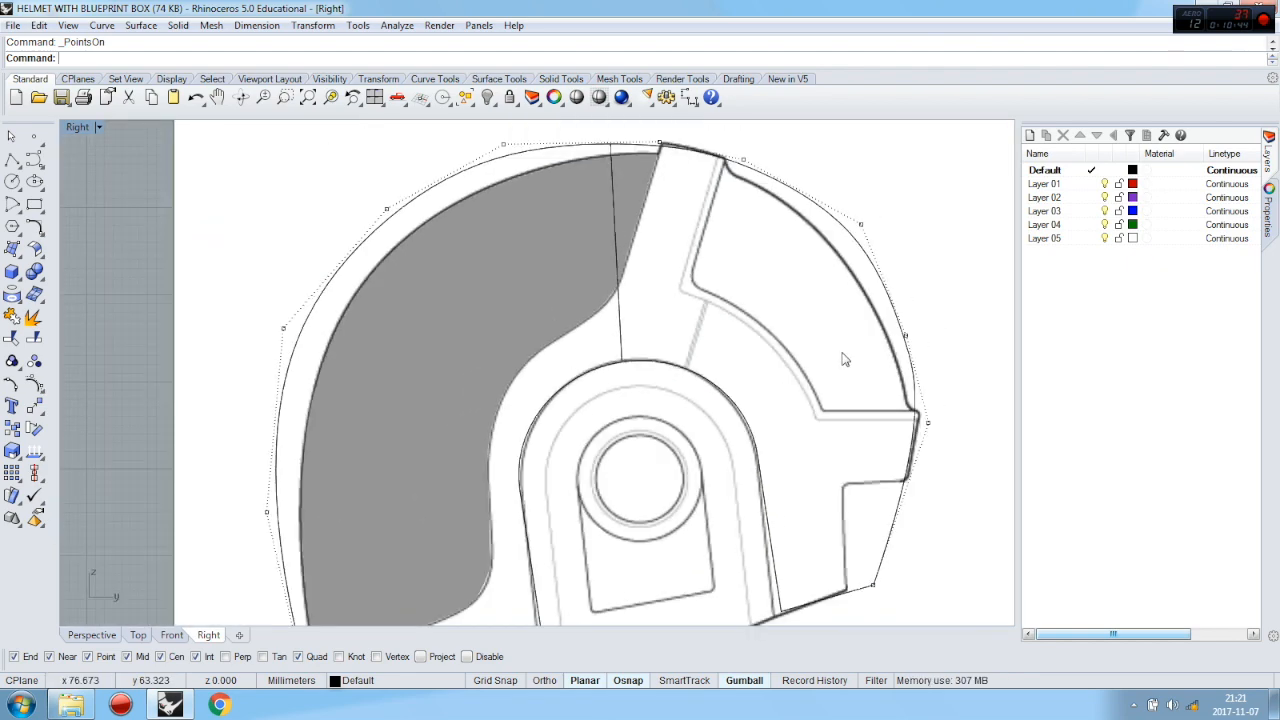
pyautogui.scroll(-1, 928, 457)
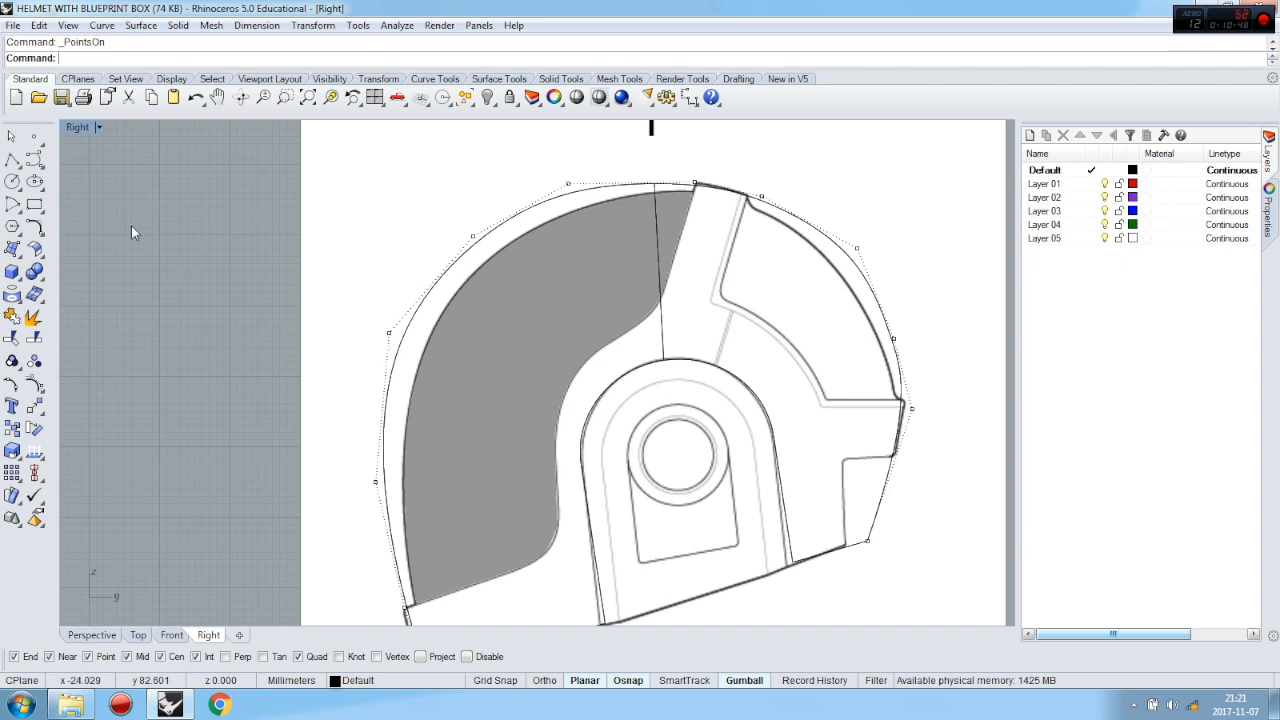
pyautogui.rightClick(34, 406)
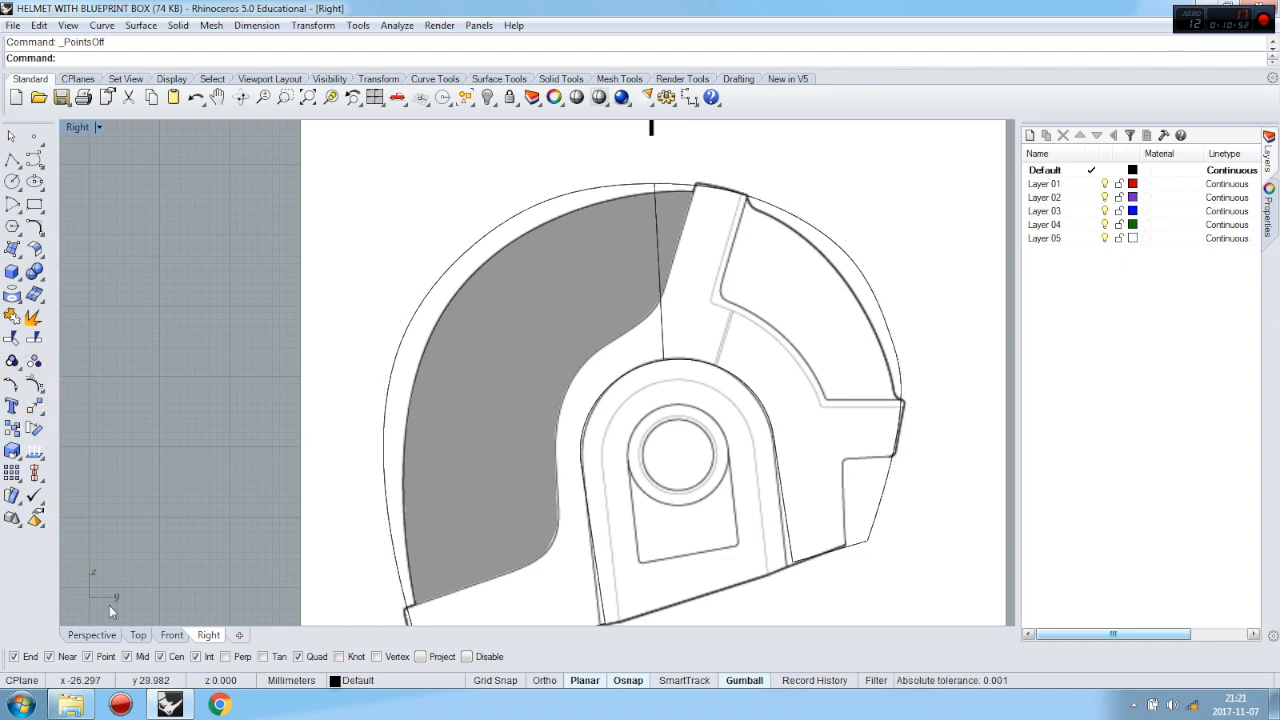
# Start a surface from a curve network in Perspective using the lower arcs, top arc, ear arches and centre profile
pyautogui.click(92, 635)
pyautogui.moveTo(494, 372); pyautogui.dragTo(553, 362, button='right')
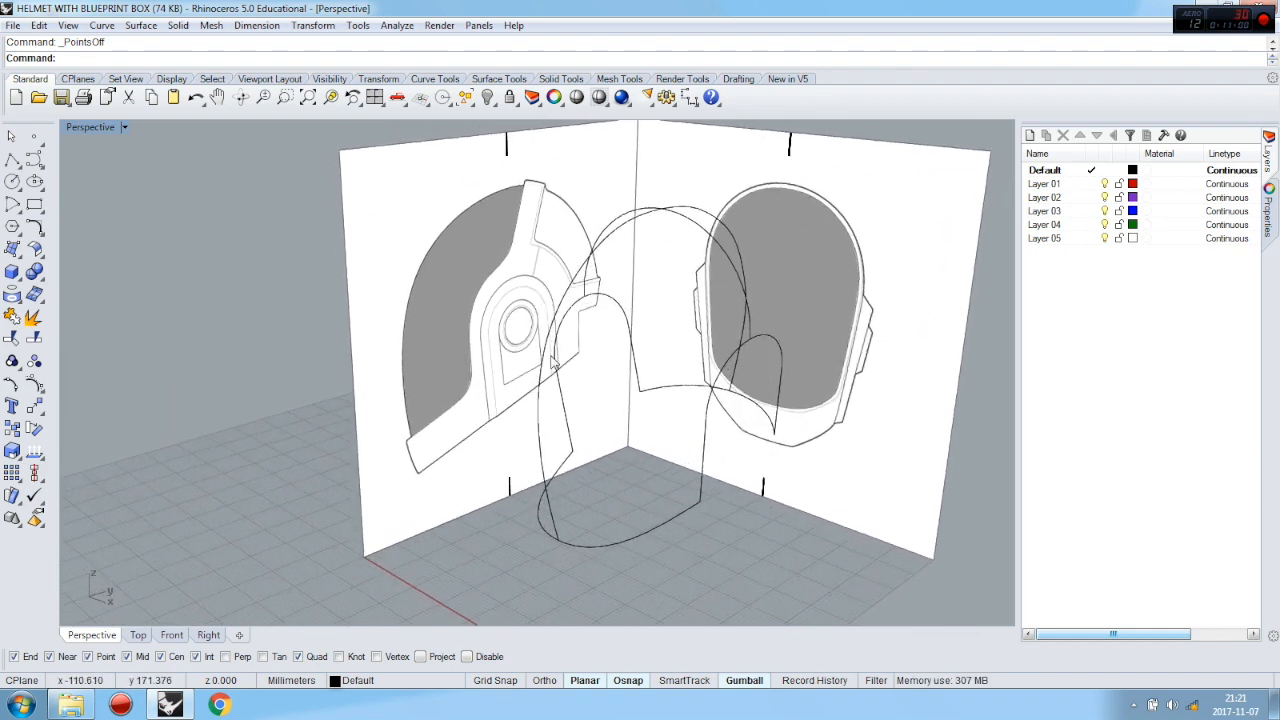
pyautogui.scroll(-3, 553, 362)
pyautogui.scroll(3, 760, 267)
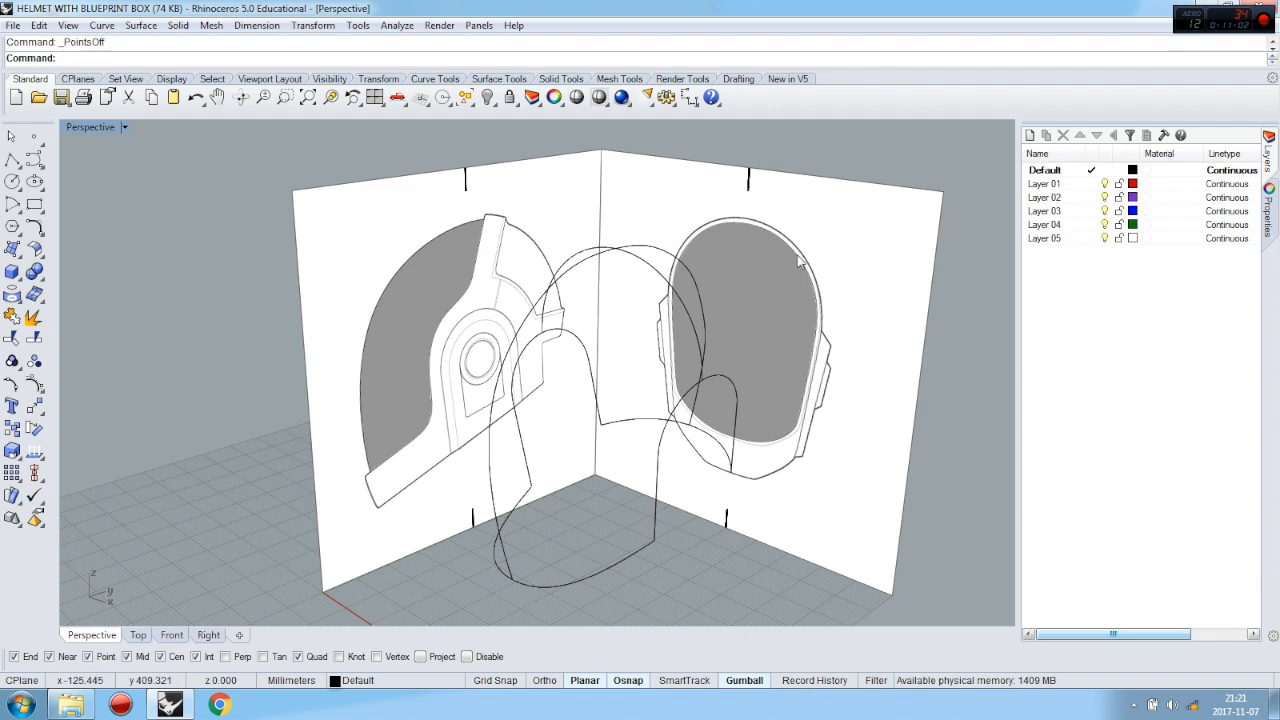
pyautogui.click(14, 250)
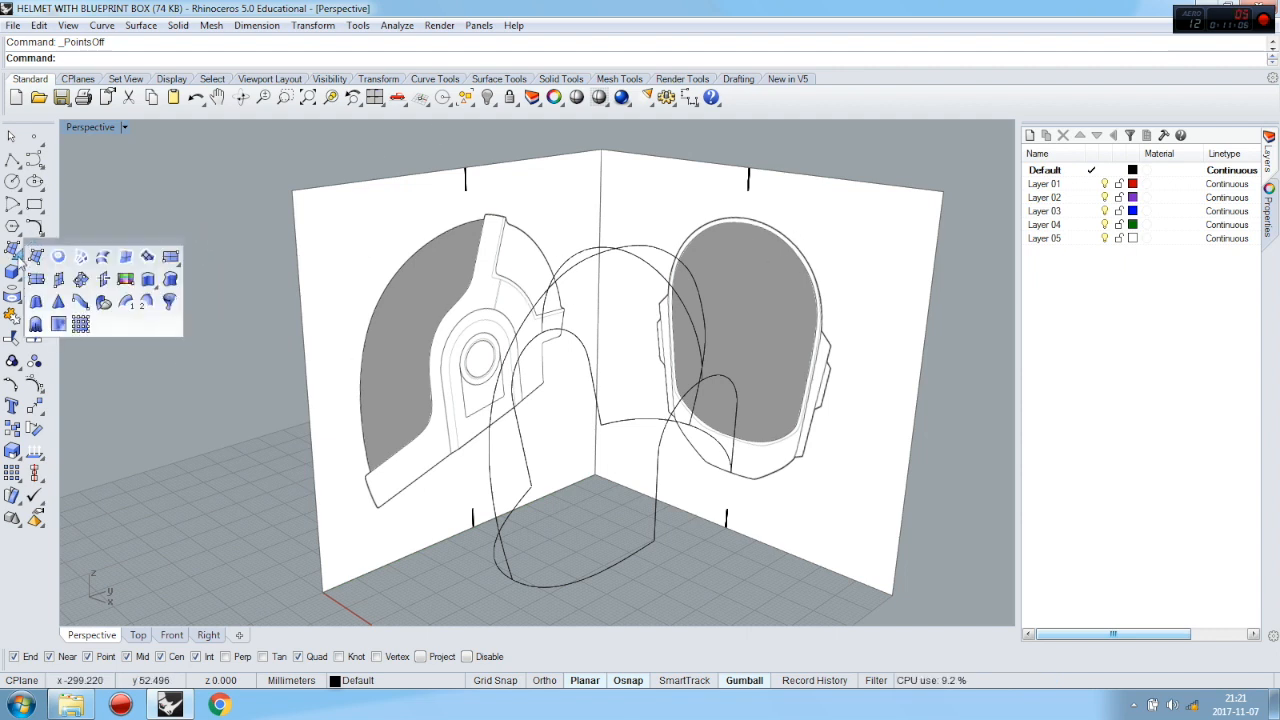
pyautogui.click(82, 257)
pyautogui.click(638, 547)
pyautogui.click(652, 278)
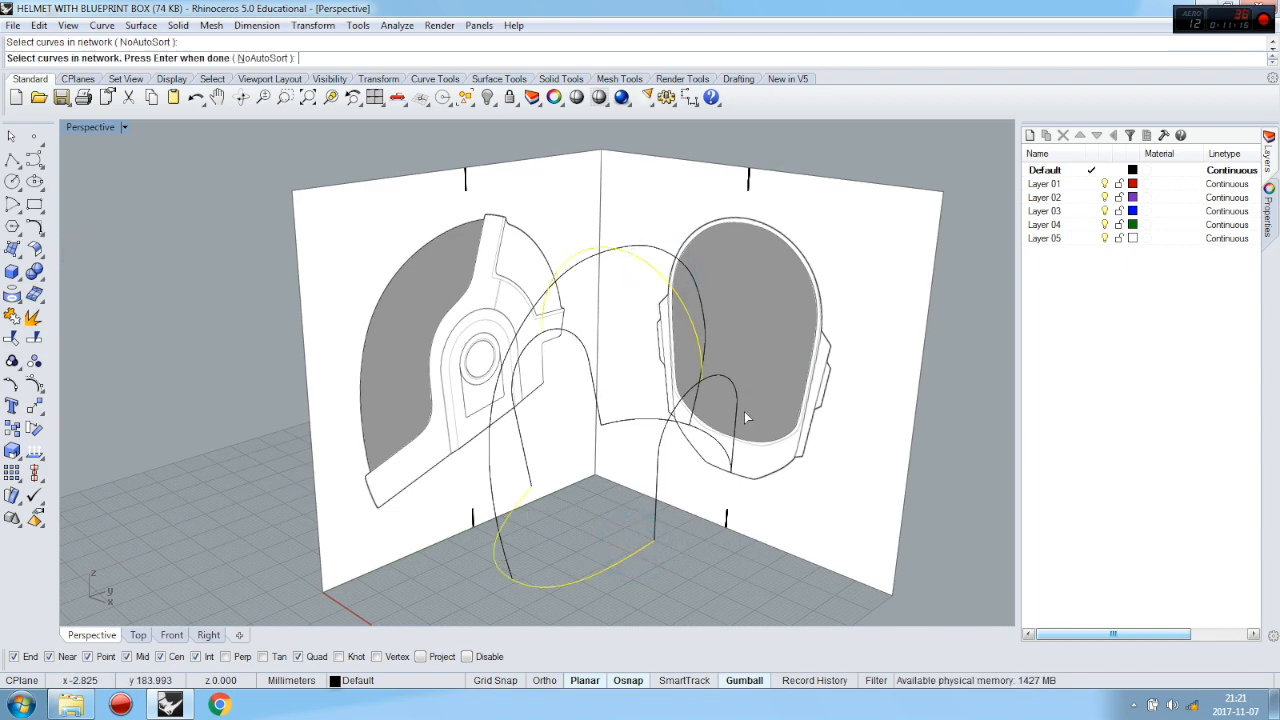
pyautogui.moveTo(746, 420); pyautogui.dragTo(720, 455, button='right')
pyautogui.click(700, 477)
pyautogui.click(570, 533)
pyautogui.click(514, 429)
pyautogui.click(459, 310)
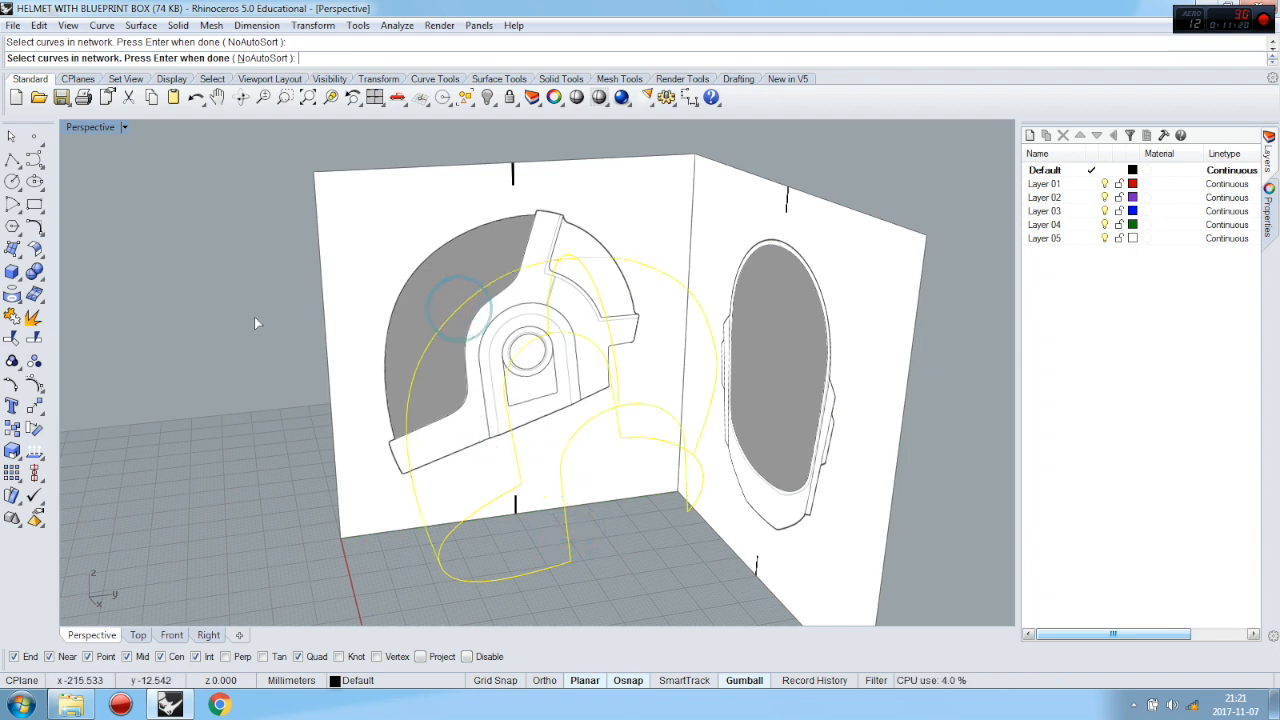
pyautogui.press('Return')
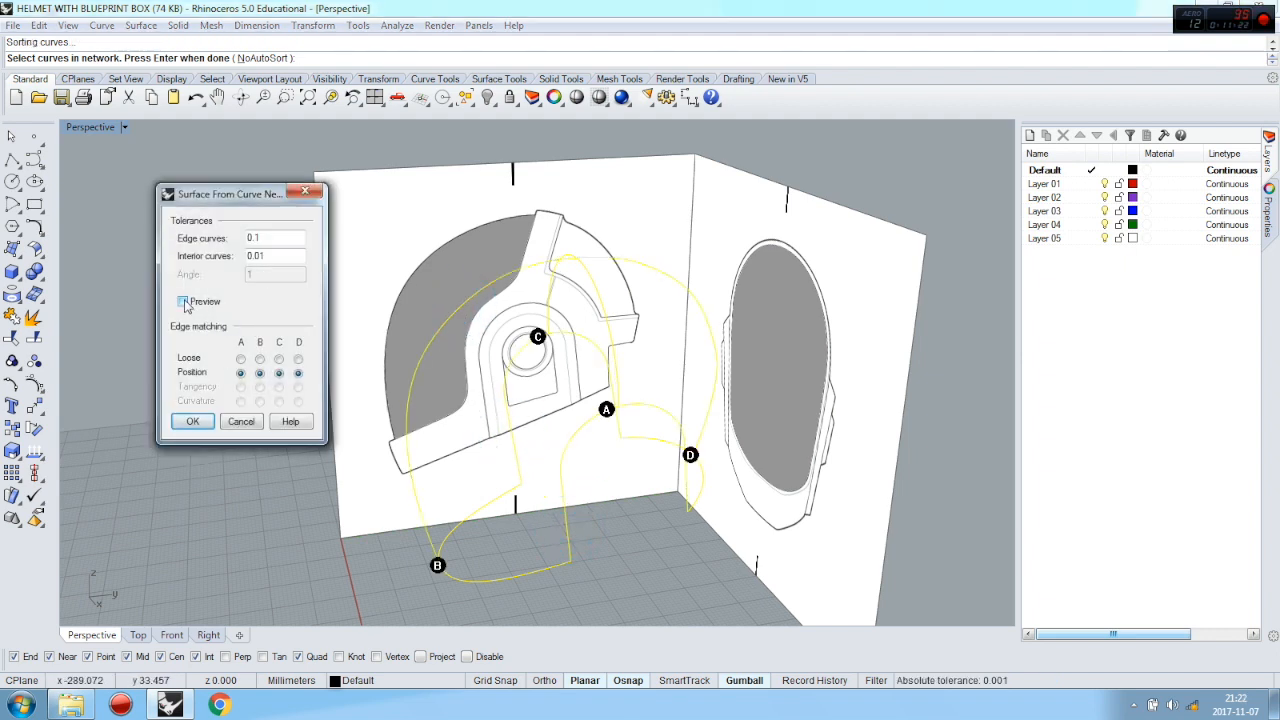
# Preview the network surface and set the Perspective view to Shaded display to inspect the helmet shell
pyautogui.click(183, 303)
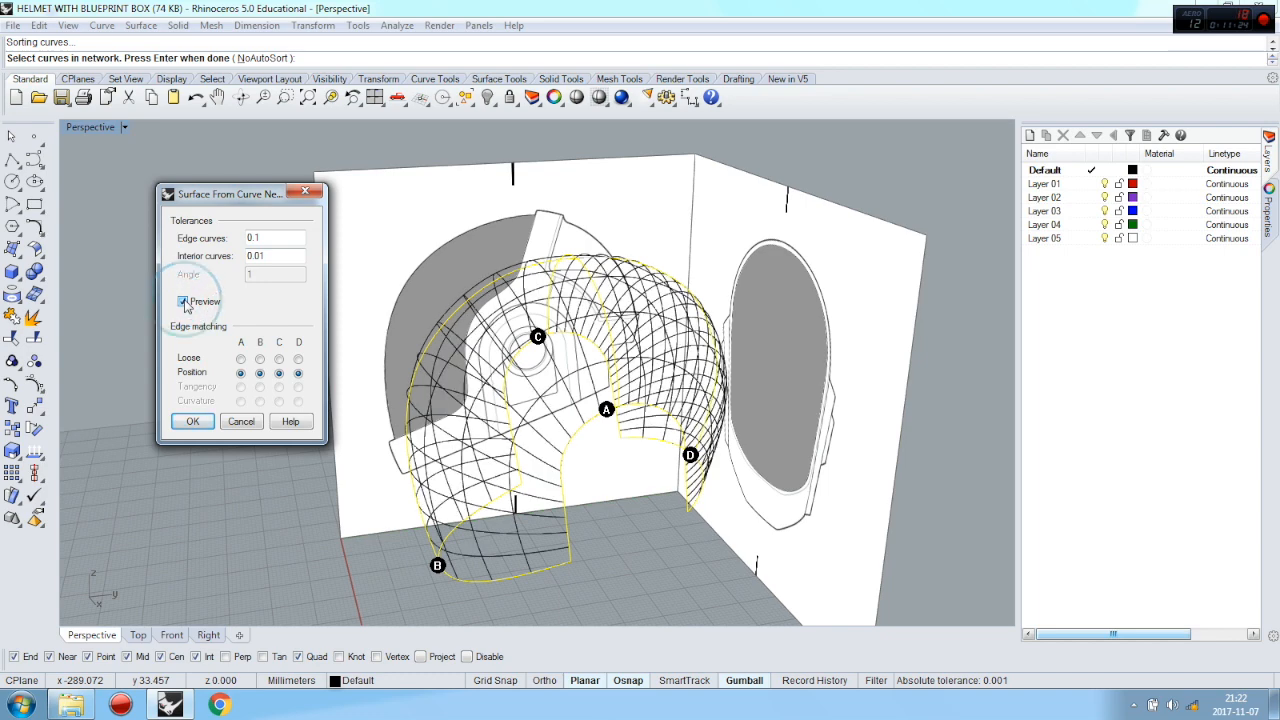
pyautogui.click(123, 127)
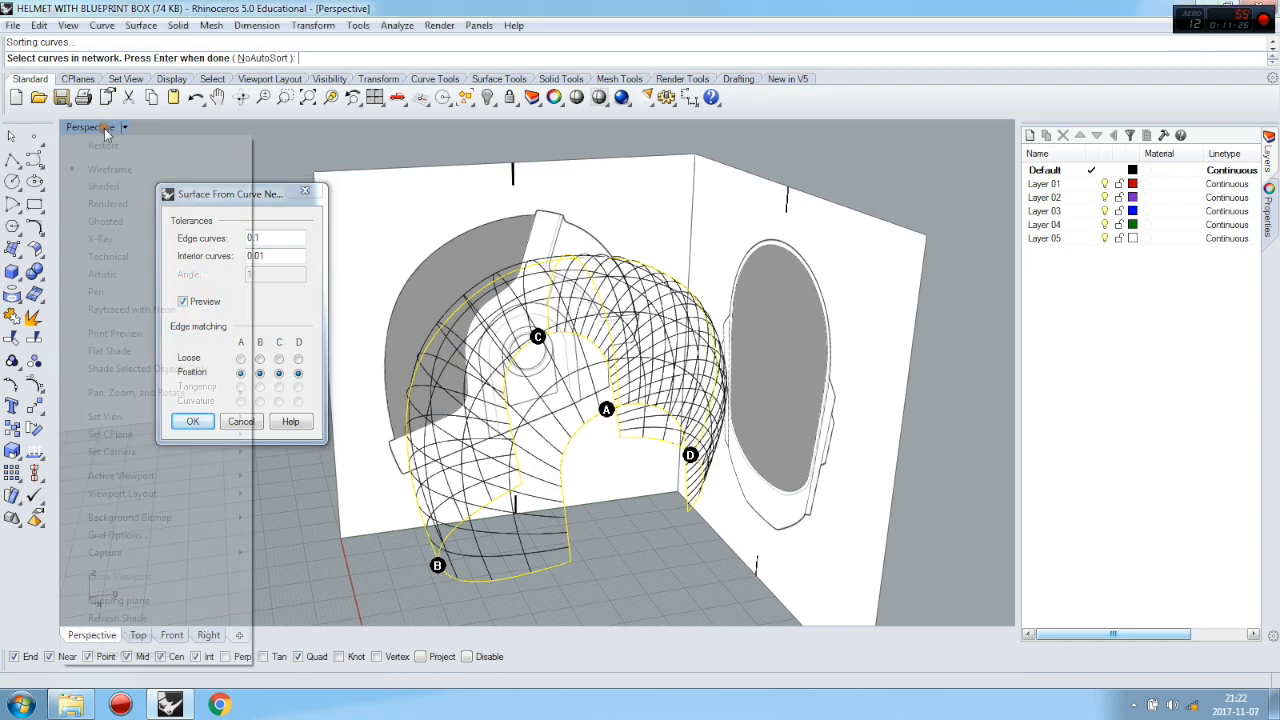
pyautogui.click(104, 187)
pyautogui.moveTo(540, 427); pyautogui.dragTo(590, 446, button='right')
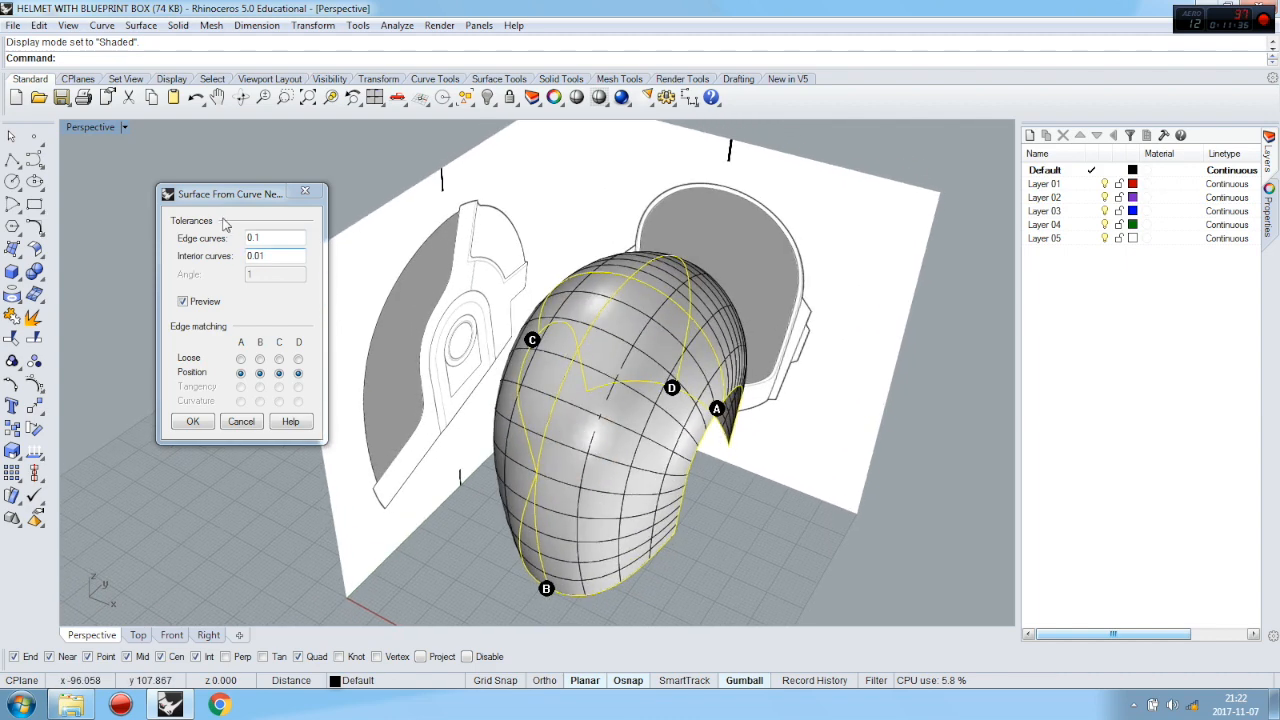
# Try an edge-curve tolerance of 0.001, replace it with a looser value, and create the network surface
pyautogui.click(258, 237)
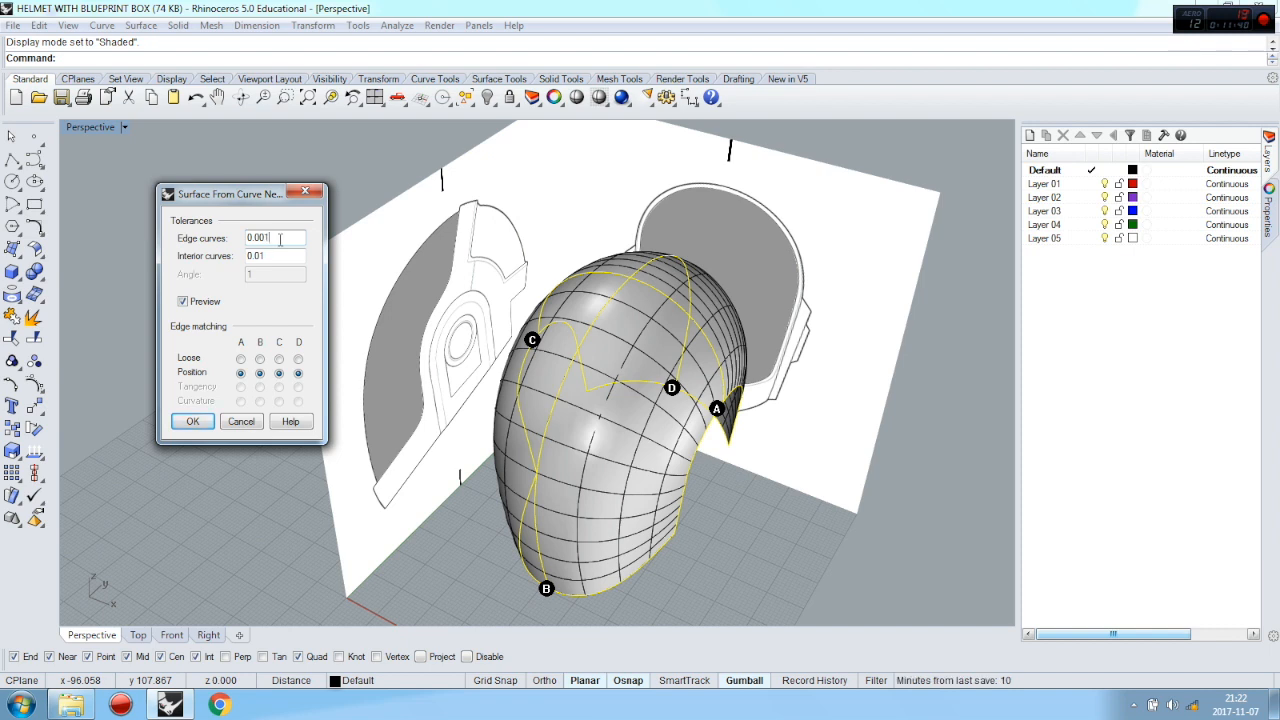
pyautogui.click(275, 252)
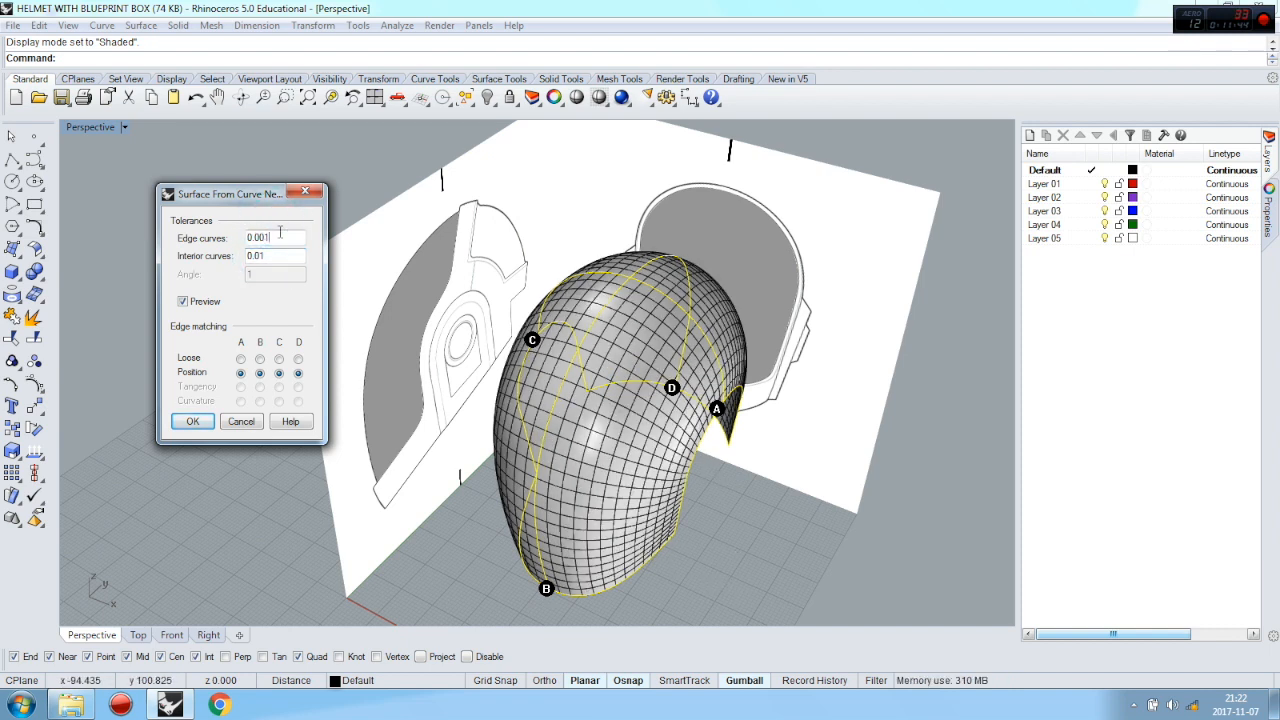
pyautogui.press('BackSpace')
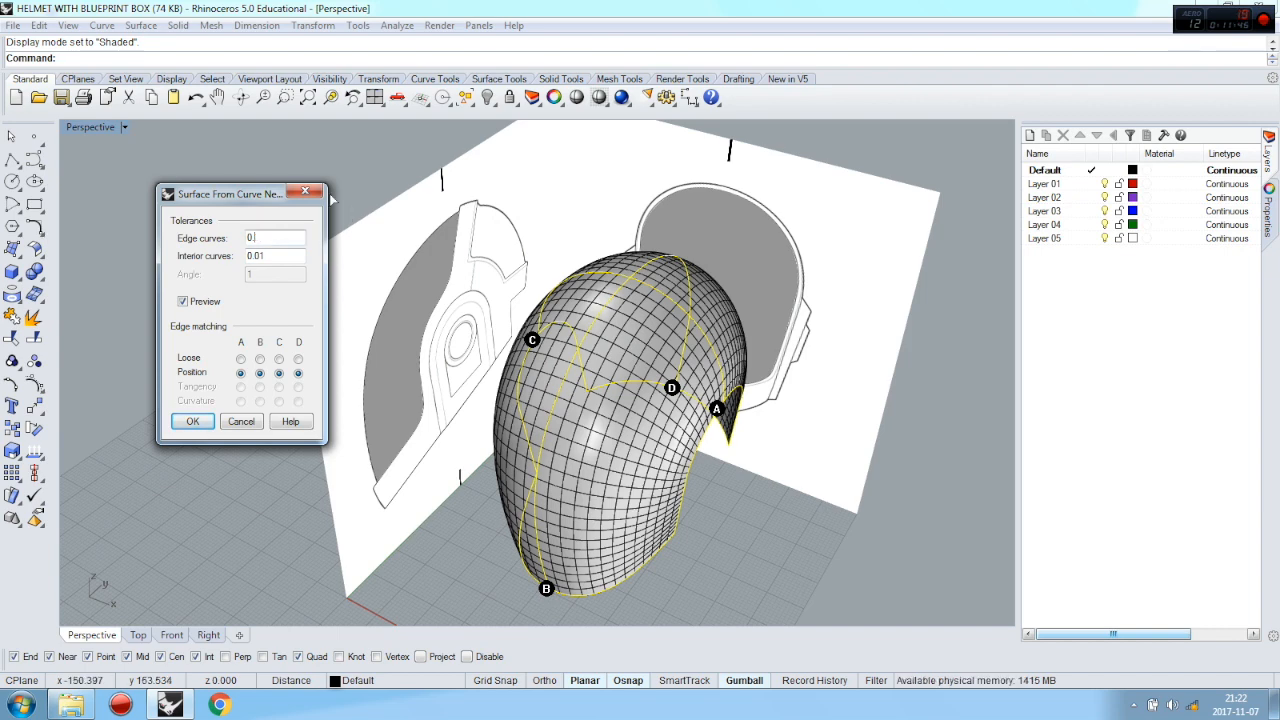
pyautogui.click(195, 420)
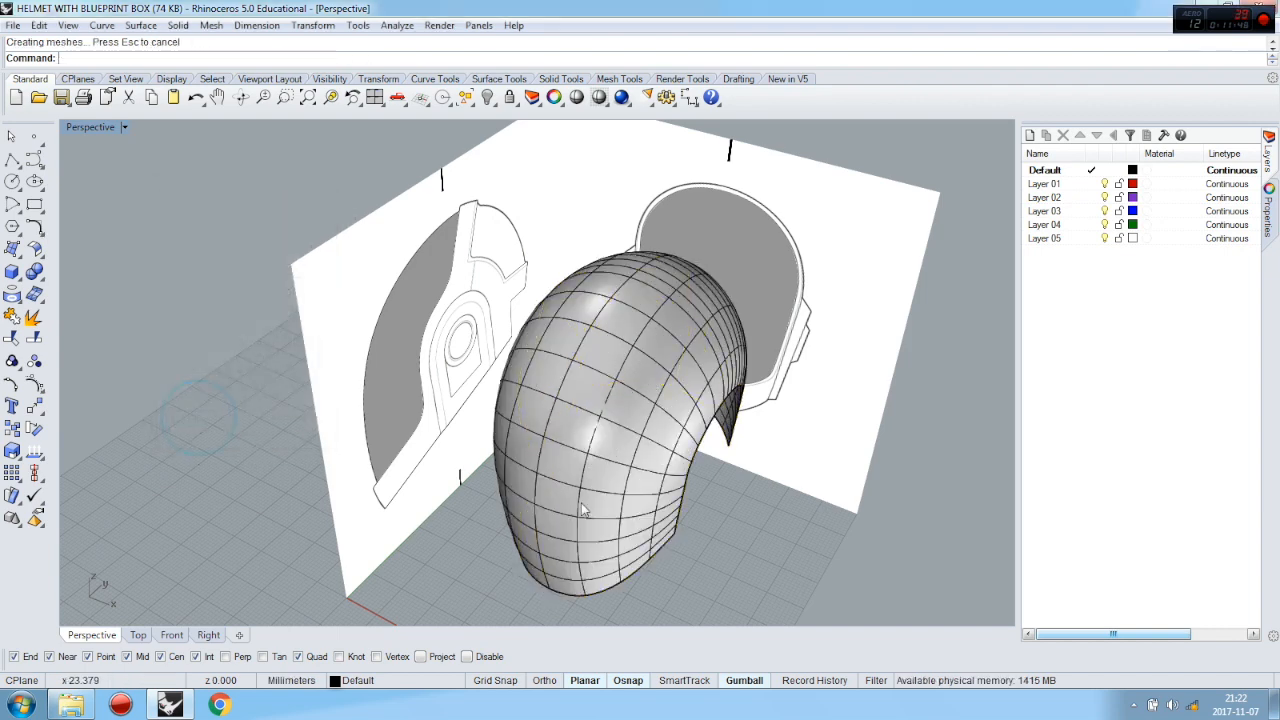
# Inspect the new helmet surface in Perspective and against the side blueprint in the Right view
pyautogui.moveTo(744, 557); pyautogui.dragTo(666, 466, button='right')
pyautogui.click(208, 635)
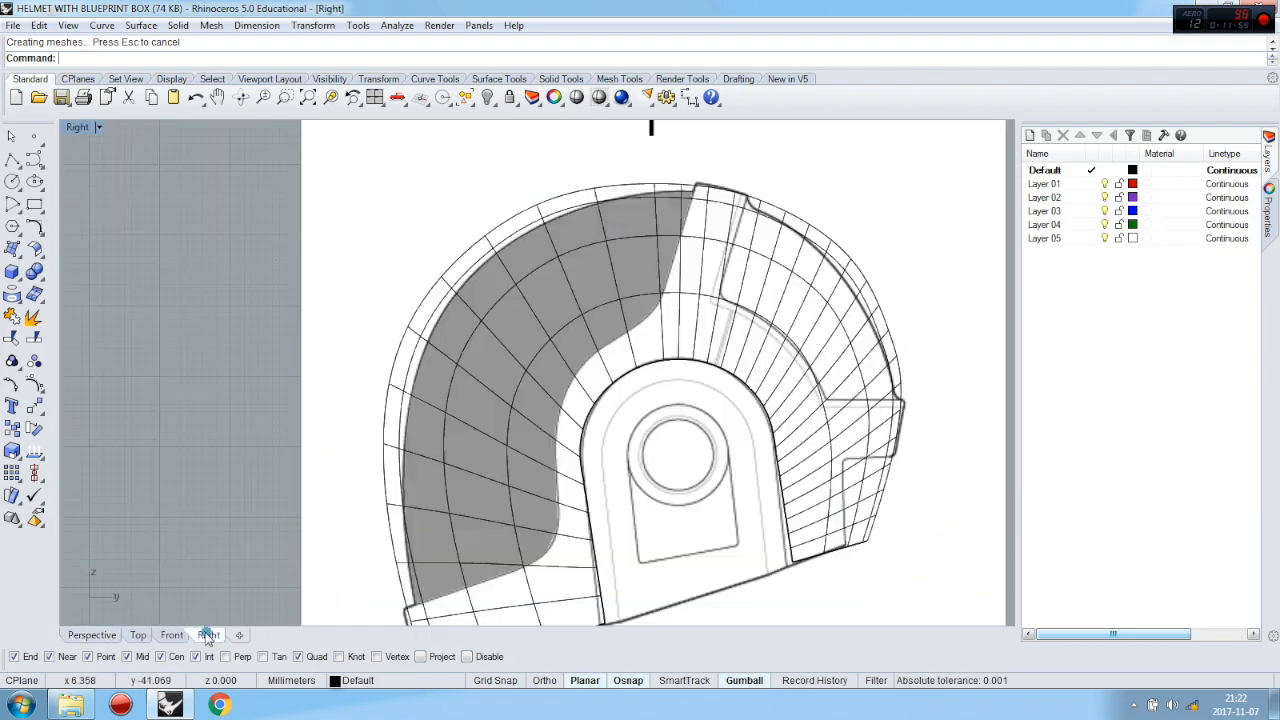
pyautogui.scroll(-3, 650, 402)
pyautogui.scroll(5, 594, 502)
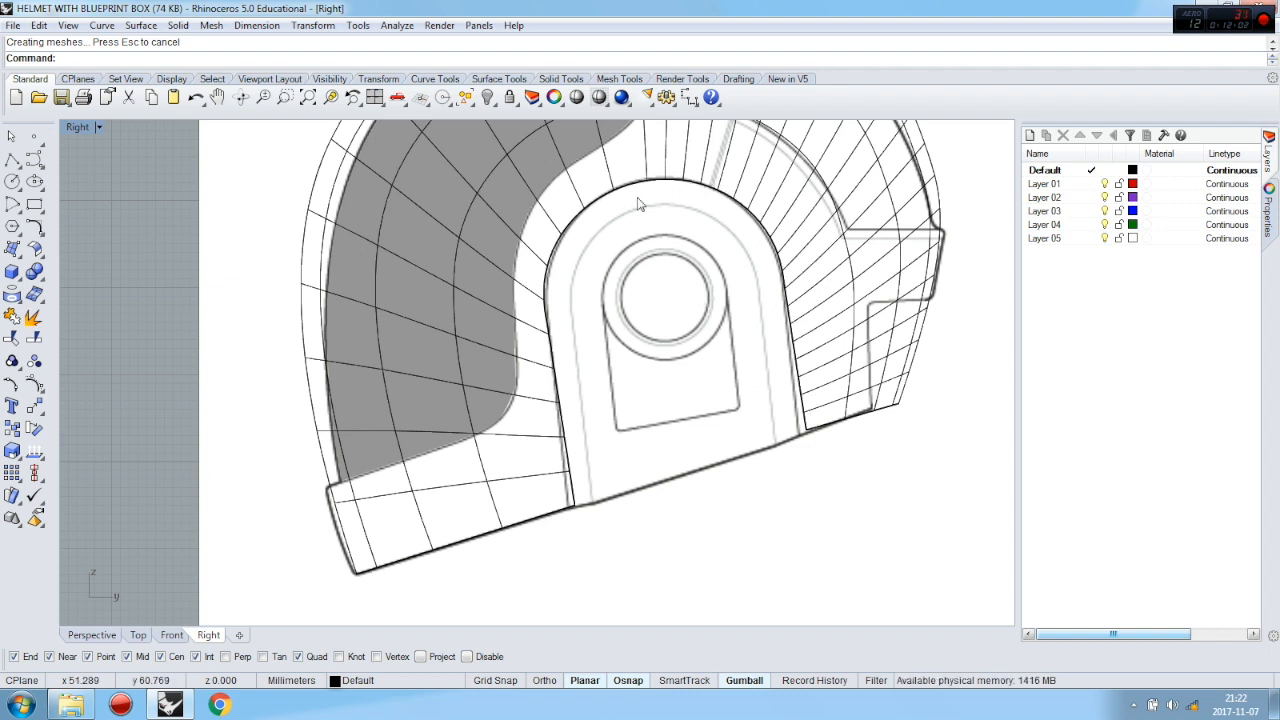
pyautogui.click(568, 234)
pyautogui.click(618, 269)
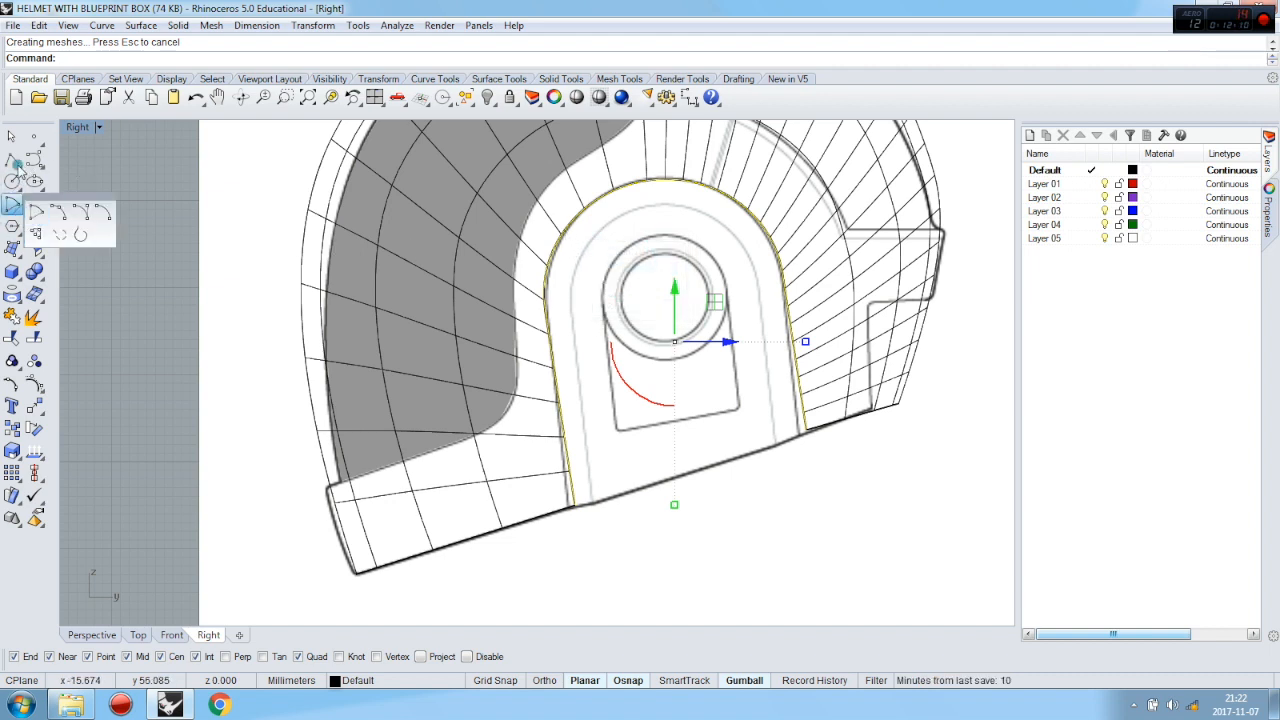
pyautogui.click(14, 162)
pyautogui.press('Escape')
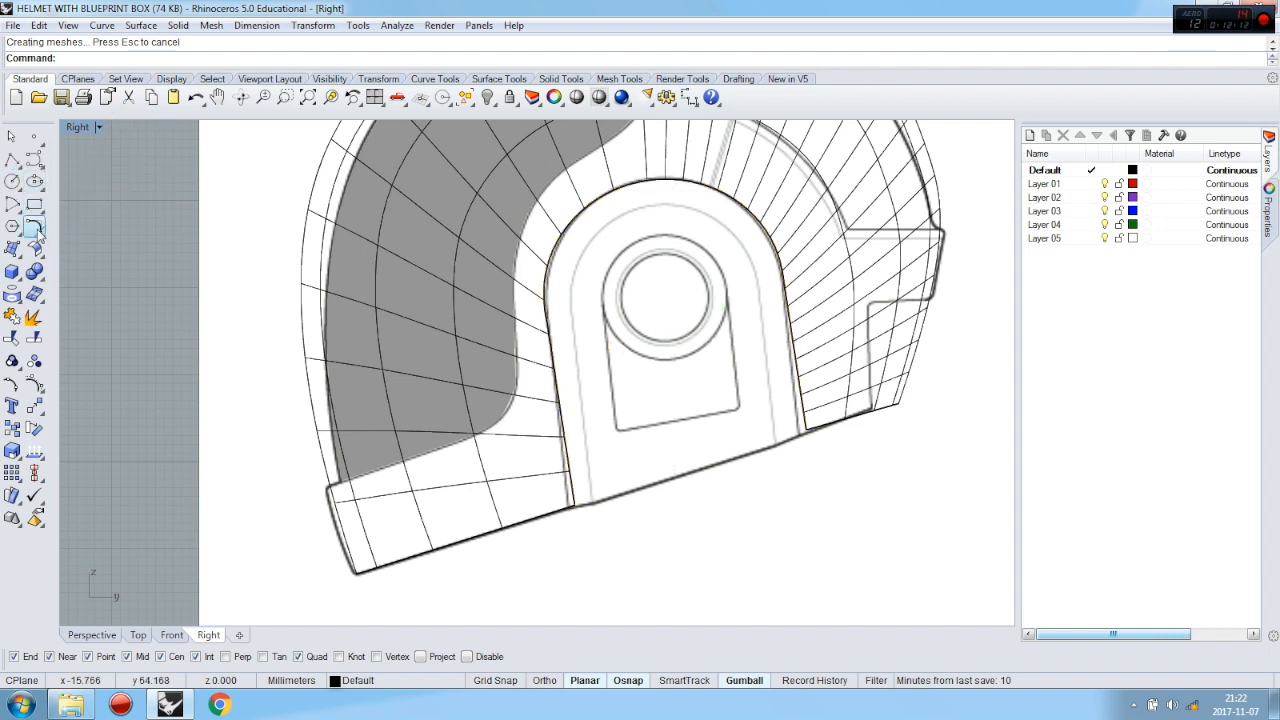
# Offset the ear arch curve inward by 3 mm to follow the blueprint's inner ear outline
pyautogui.click(30, 238)
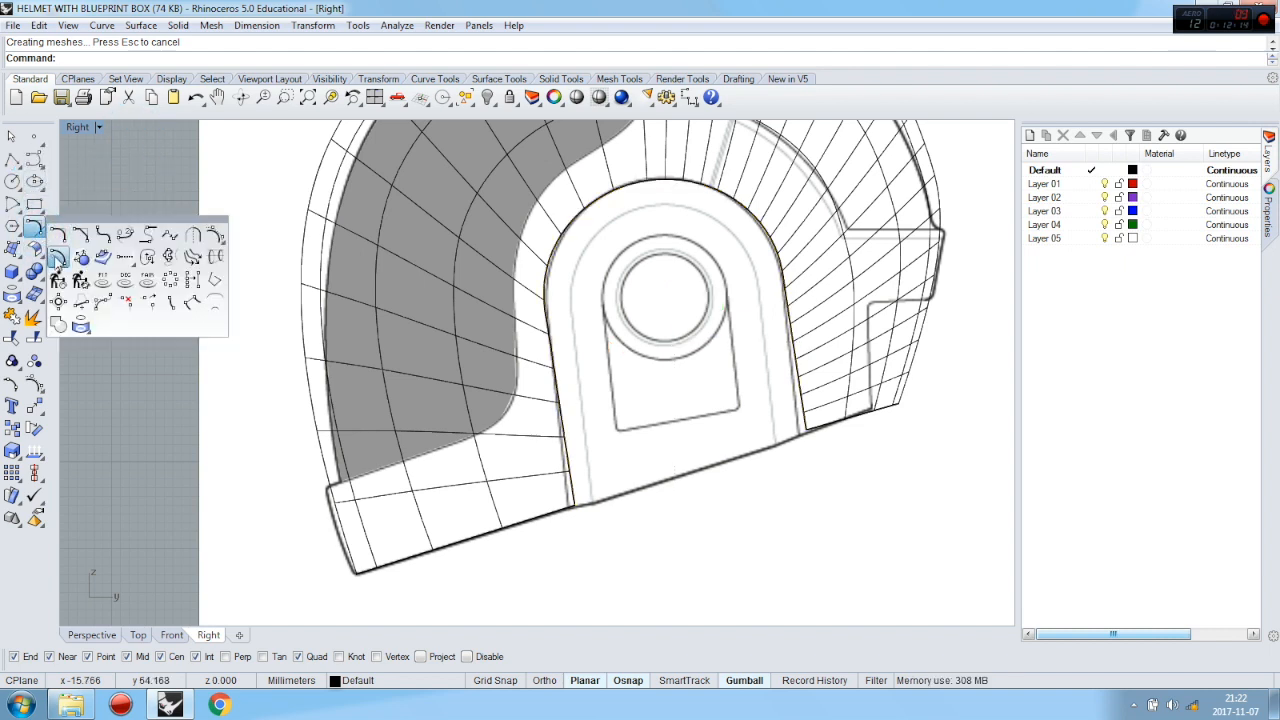
pyautogui.click(56, 258)
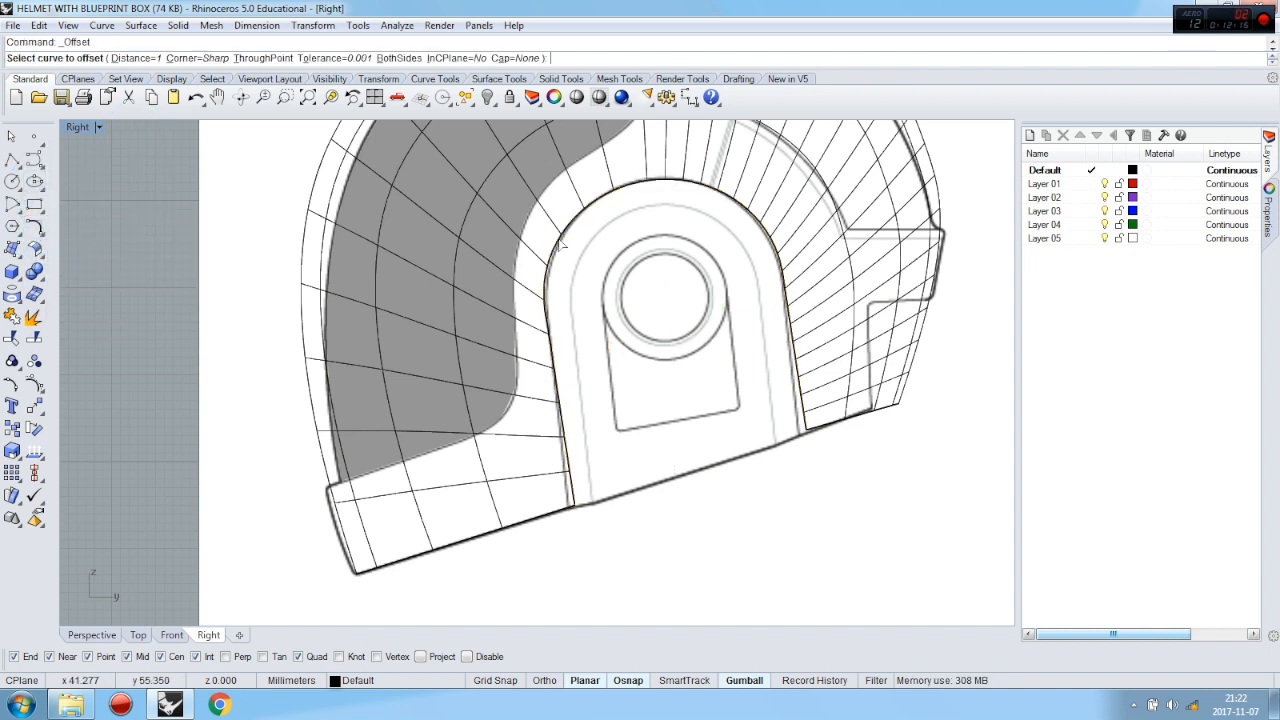
pyautogui.click(595, 205)
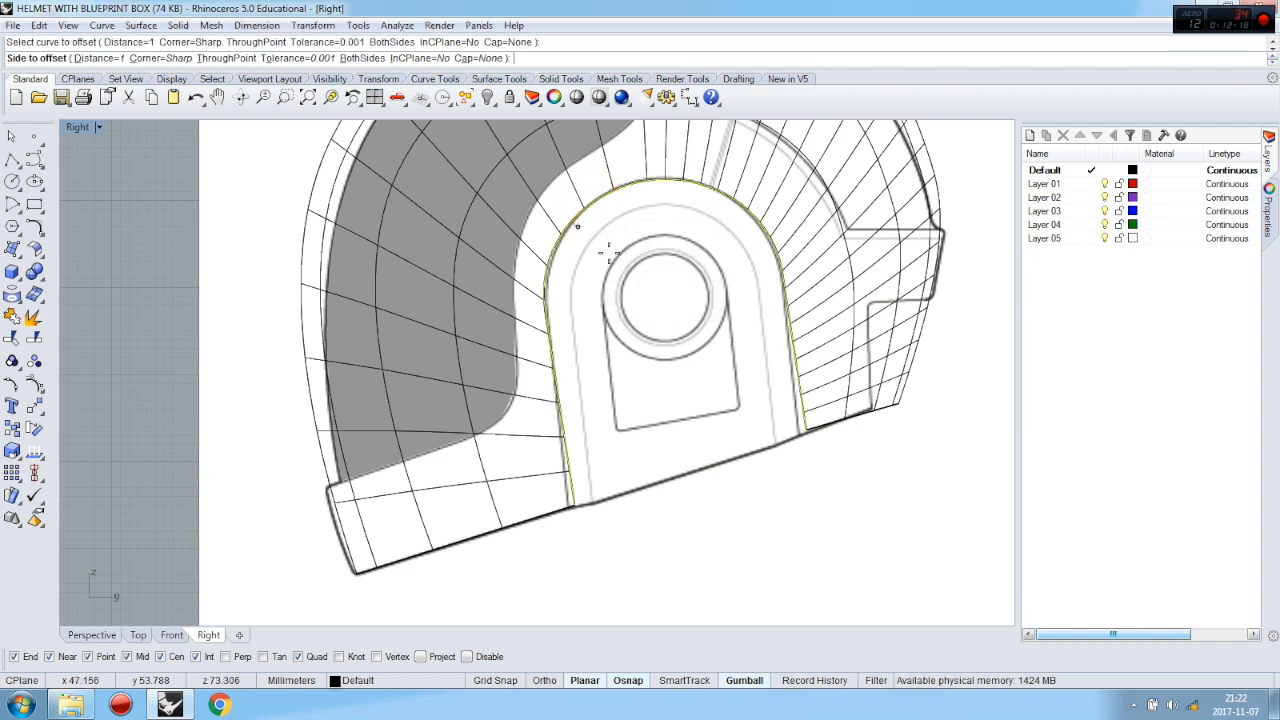
pyautogui.write('5')
pyautogui.press('Return')
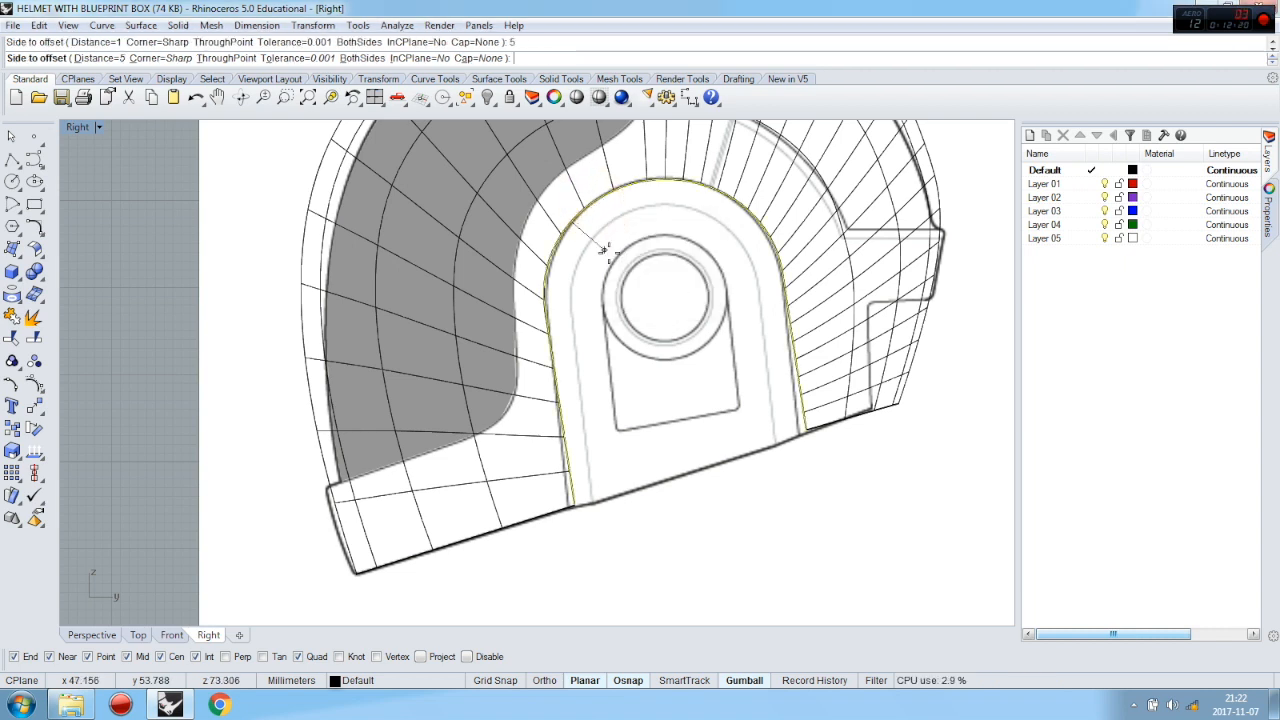
pyautogui.write('4')
pyautogui.press('Return')
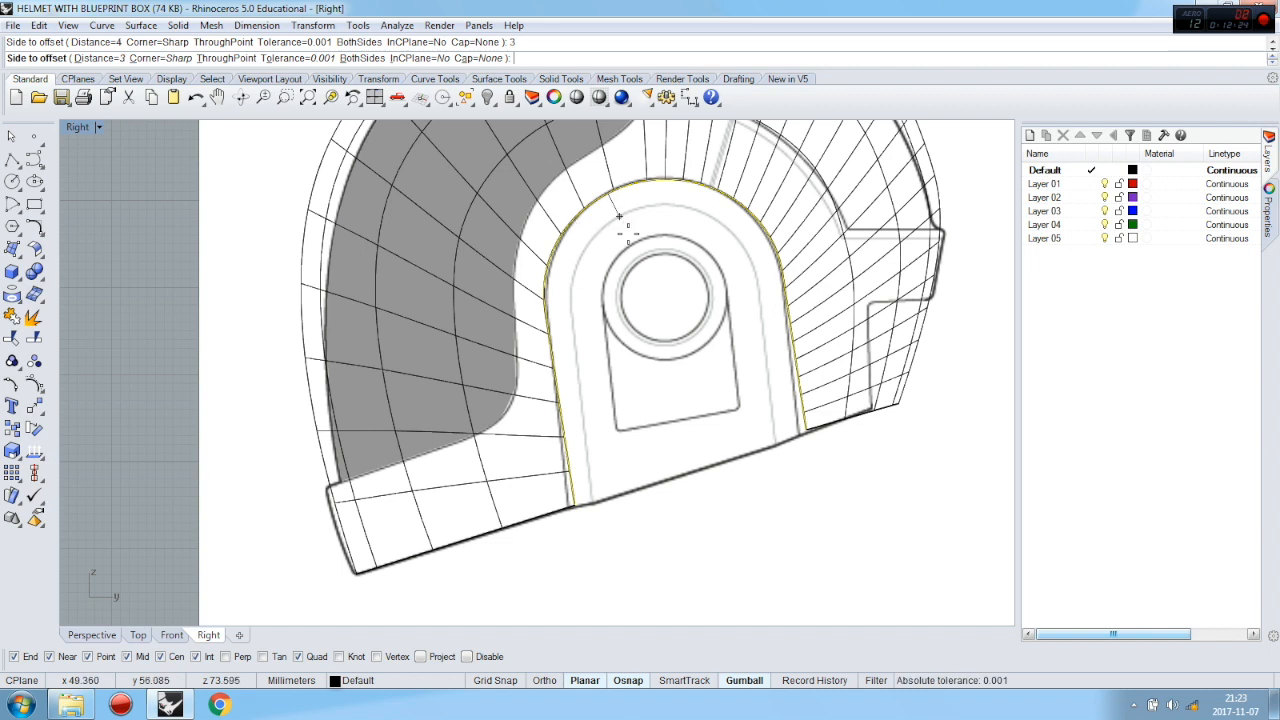
pyautogui.click(619, 216)
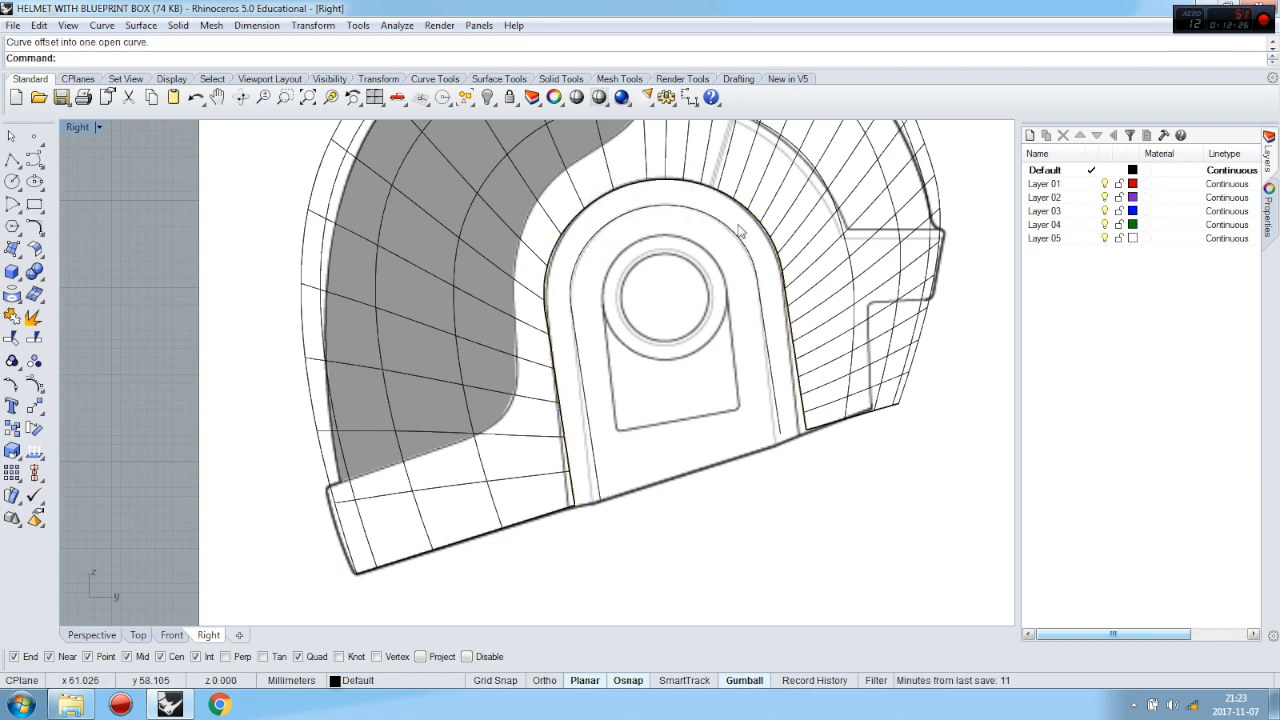
# Extend both lower ends of the offset ear arch past the blueprint's bottom edge of the helmet
pyautogui.scroll(5, 781, 431)
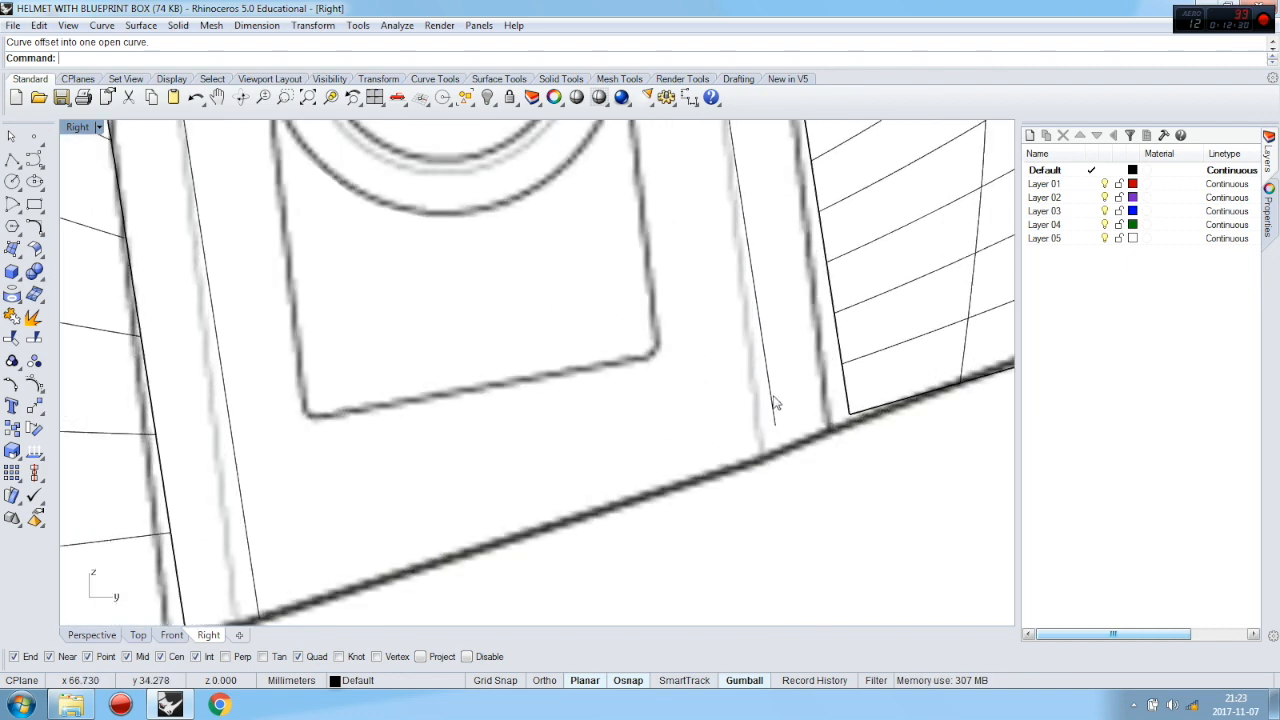
pyautogui.click(34, 228)
pyautogui.click(130, 265)
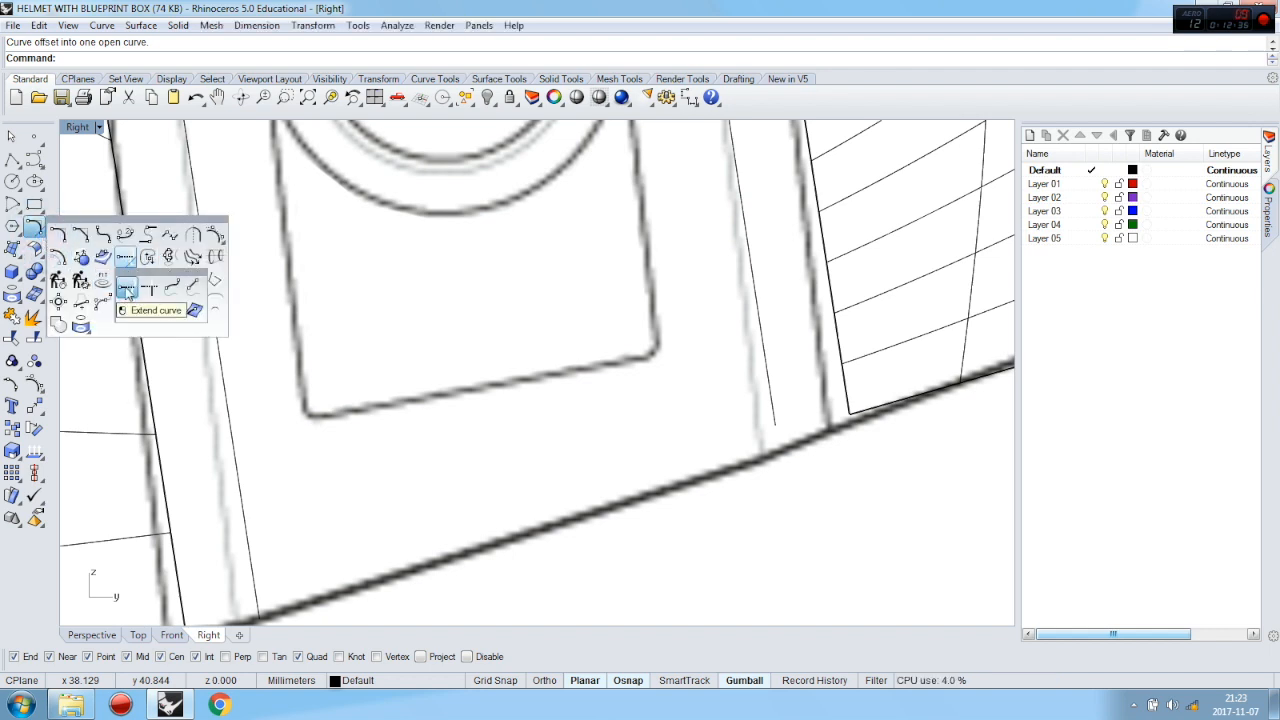
pyautogui.click(127, 290)
pyautogui.click(775, 423)
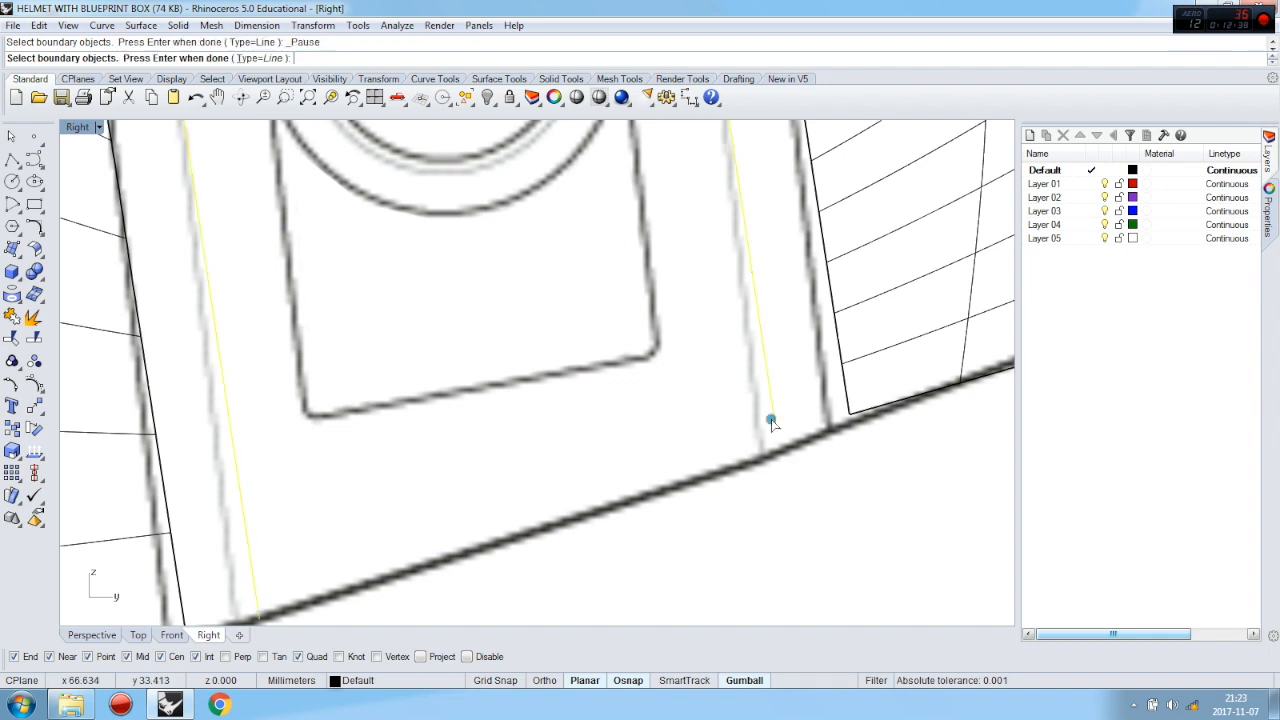
pyautogui.press('Return')
pyautogui.click(775, 428)
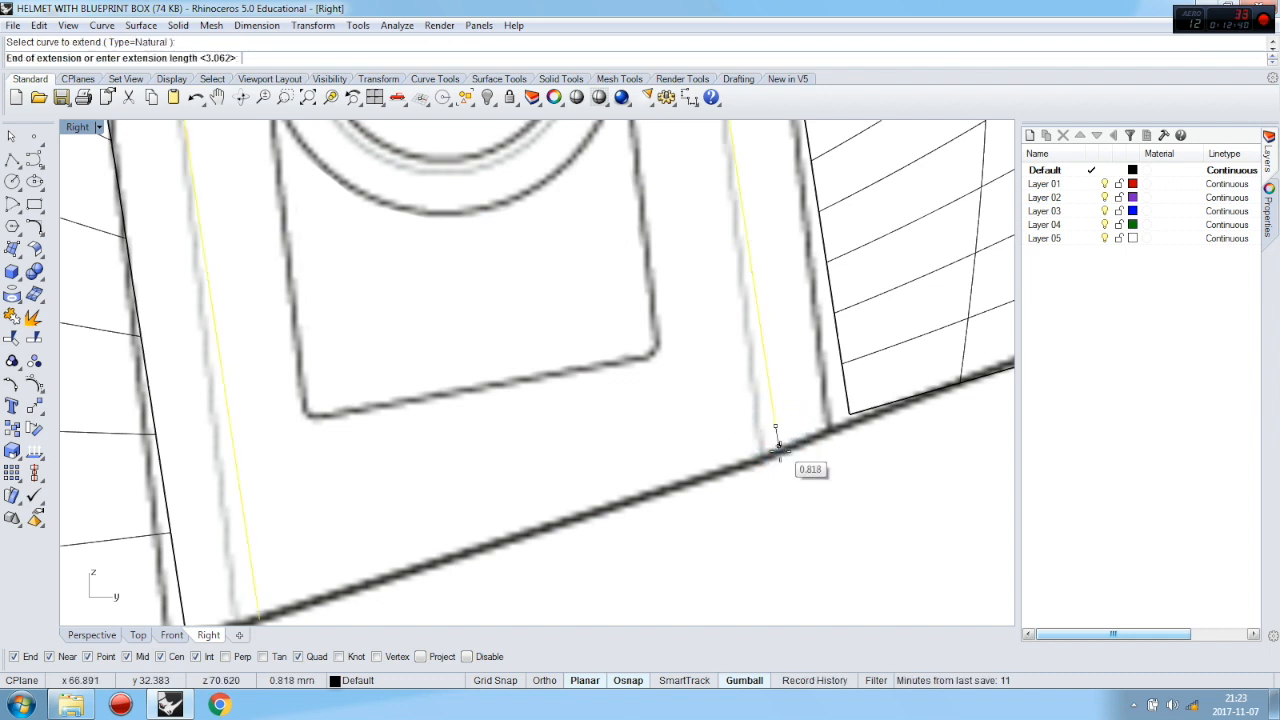
pyautogui.click(786, 489)
pyautogui.scroll(-3, 786, 489)
pyautogui.click(497, 484)
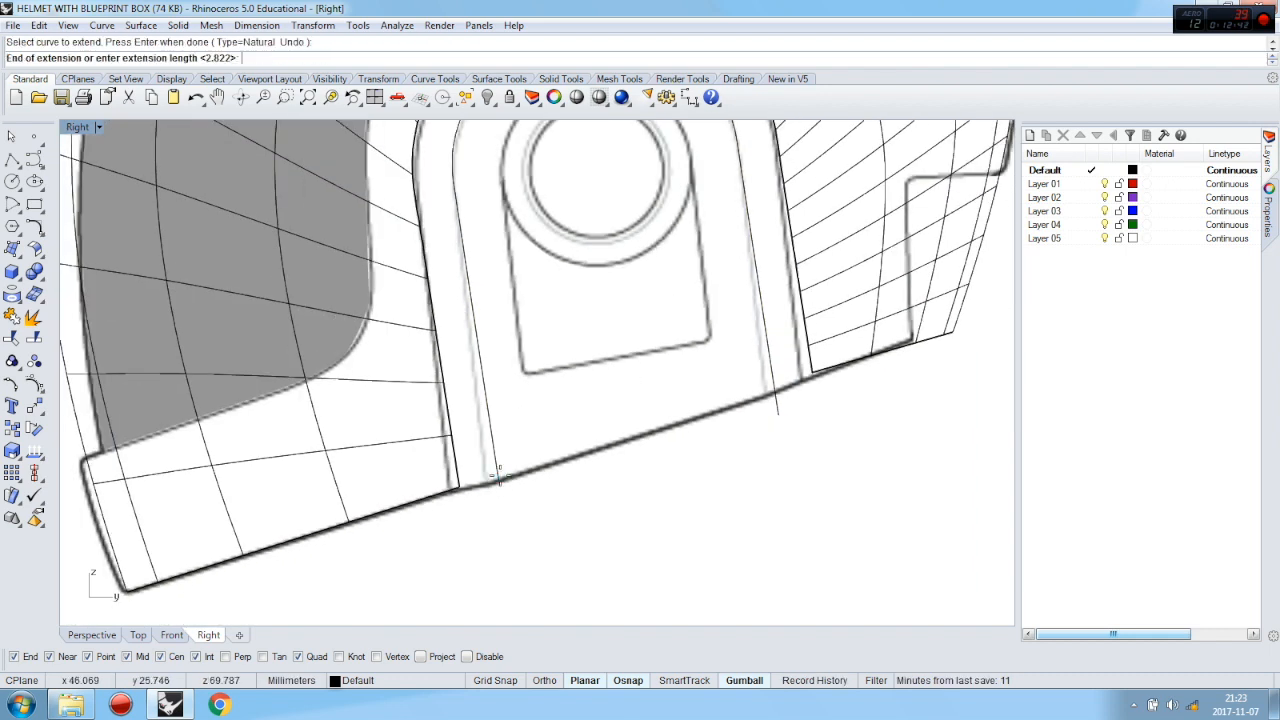
pyautogui.click(501, 503)
pyautogui.scroll(-3, 786, 440)
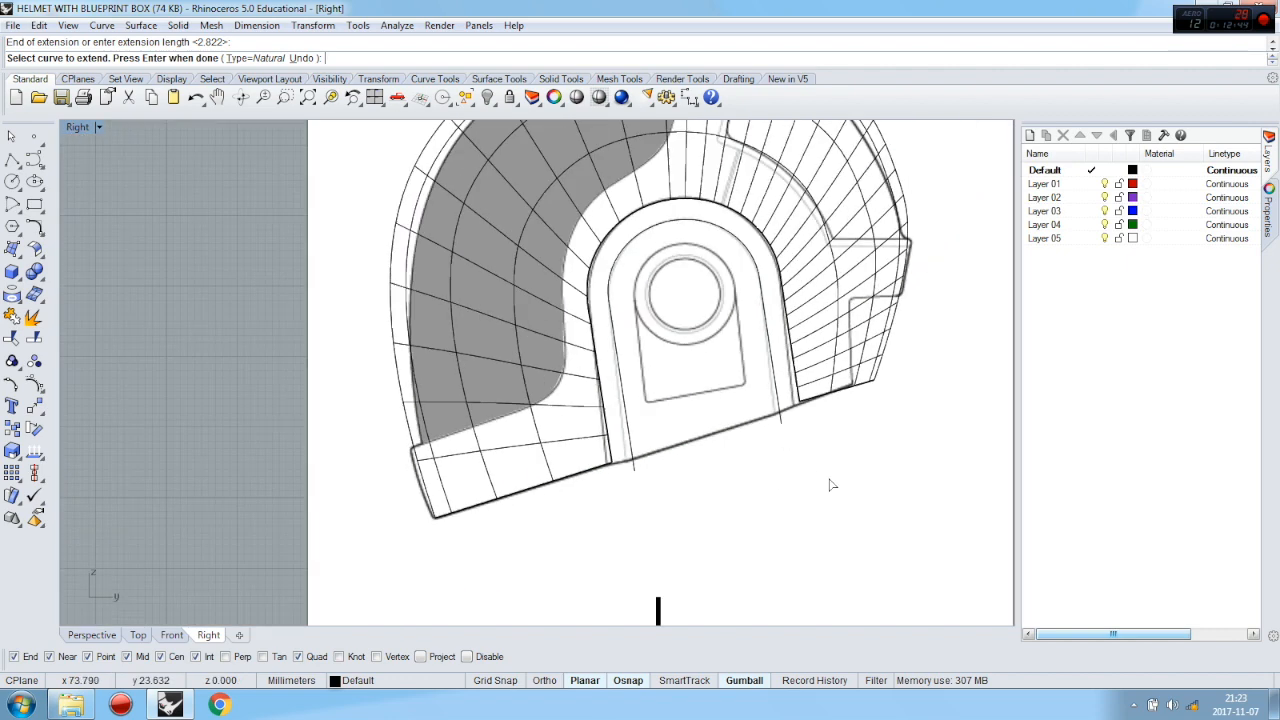
pyautogui.moveTo(187, 280); pyautogui.dragTo(185, 273, button='right')
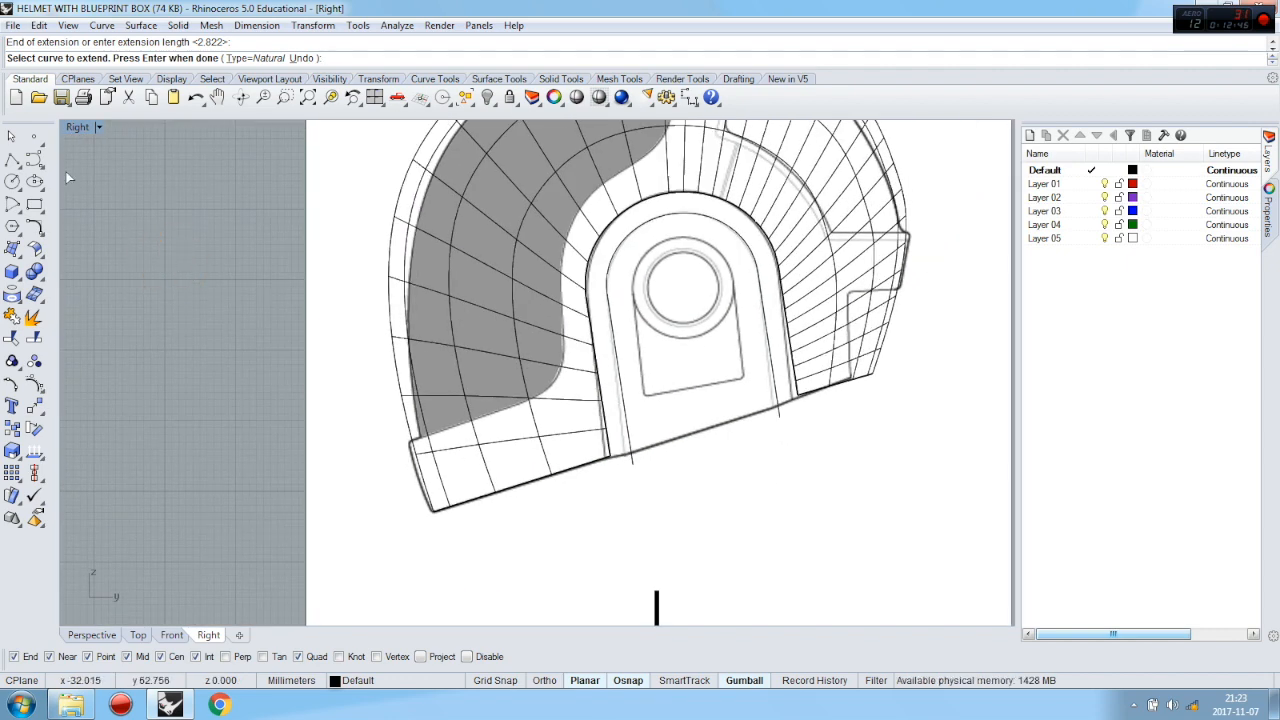
# Draw a straight line across the ear opening between the two lower corners of the helmet shell
pyautogui.click(12, 160)
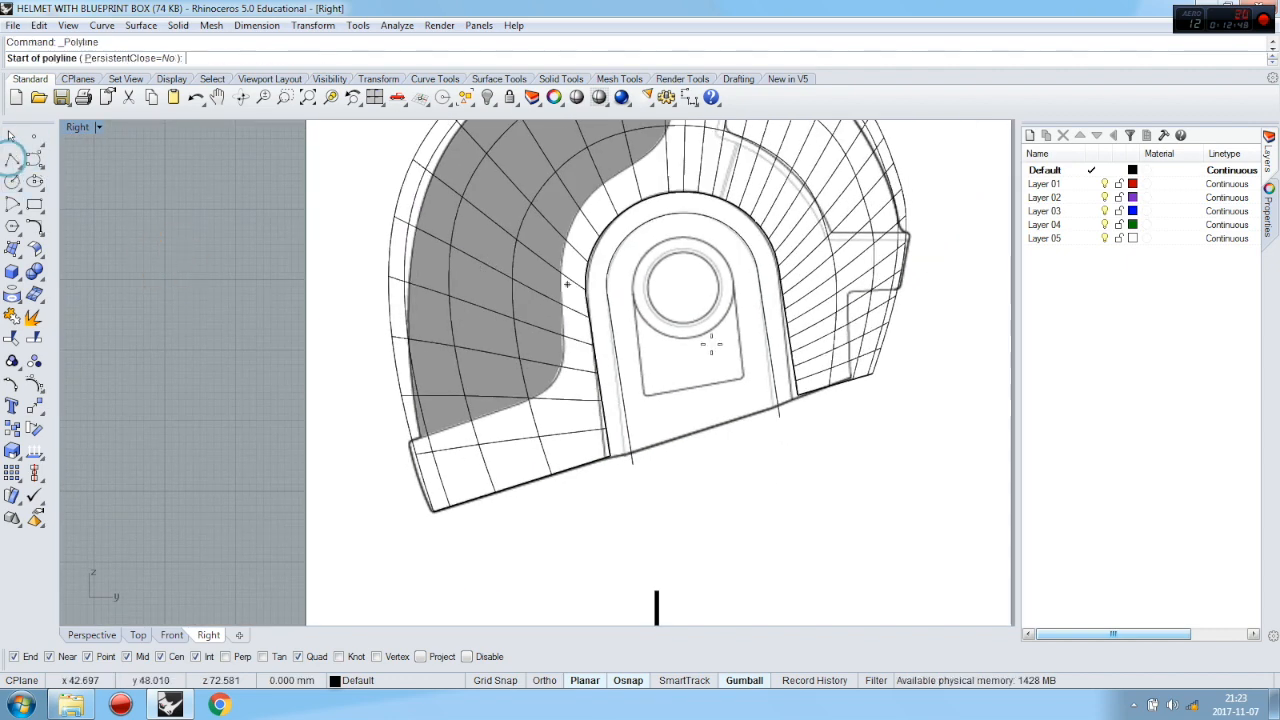
pyautogui.click(597, 460)
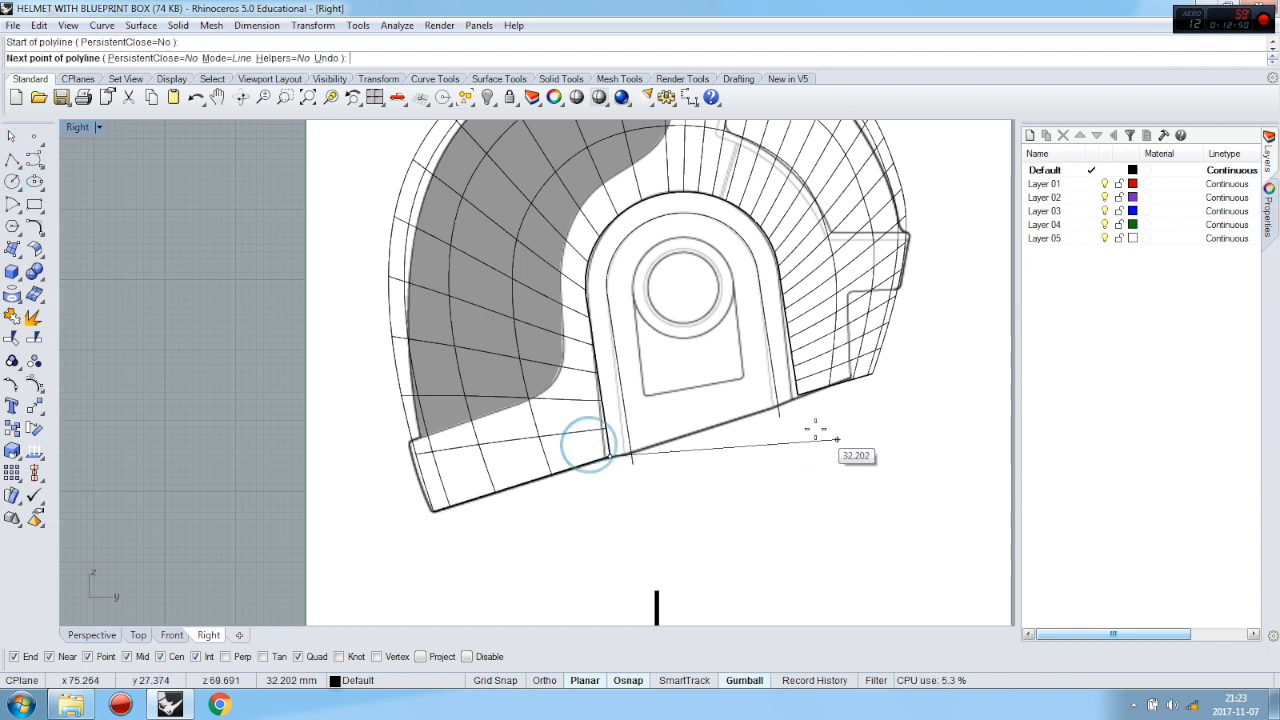
pyautogui.click(799, 398)
pyautogui.rightClick(798, 399)
# Trim the offset arch's ends below the straight line and delete that line
pyautogui.click(770, 404)
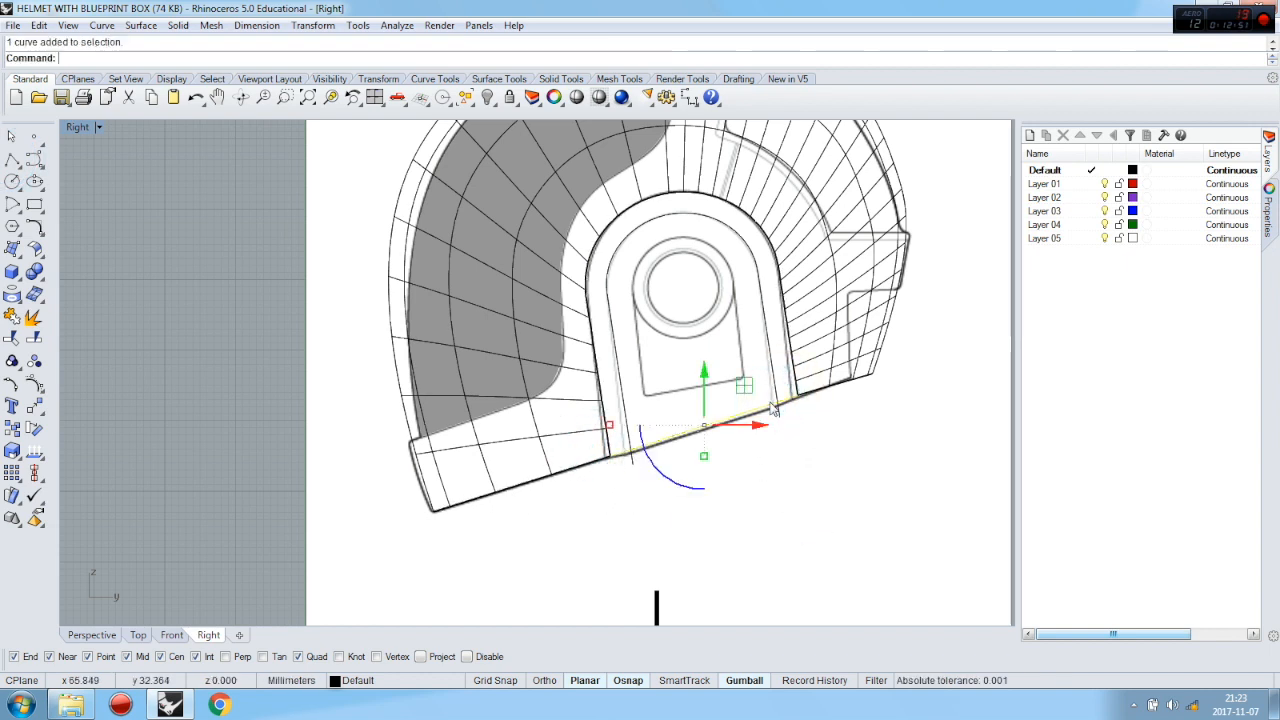
pyautogui.click(13, 338)
pyautogui.scroll(5, 625, 468)
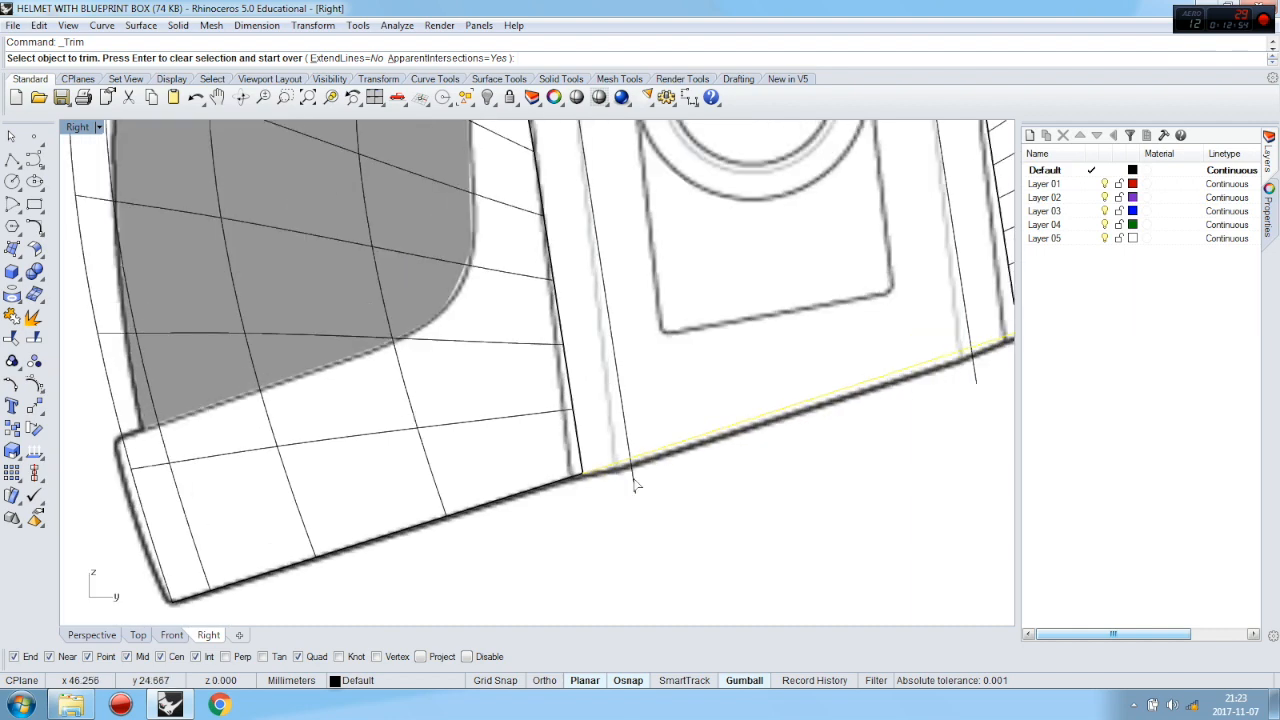
pyautogui.click(631, 471)
pyautogui.click(979, 389)
pyautogui.press('Return')
pyautogui.click(734, 502)
pyautogui.click(680, 440)
pyautogui.press('Delete')
pyautogui.scroll(-3, 686, 477)
# Draw a line between the trimmed arch's lower ends and join it with the arch into one closed curve
pyautogui.click(12, 161)
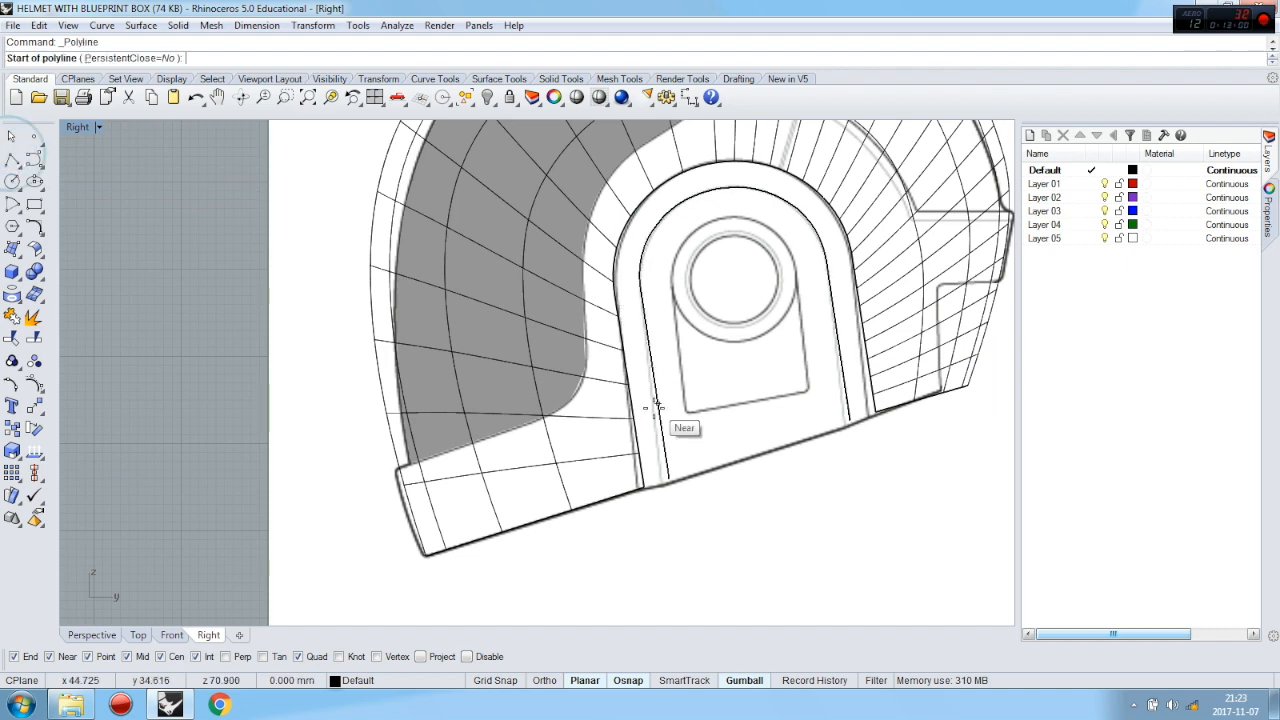
pyautogui.click(669, 476)
pyautogui.click(853, 420)
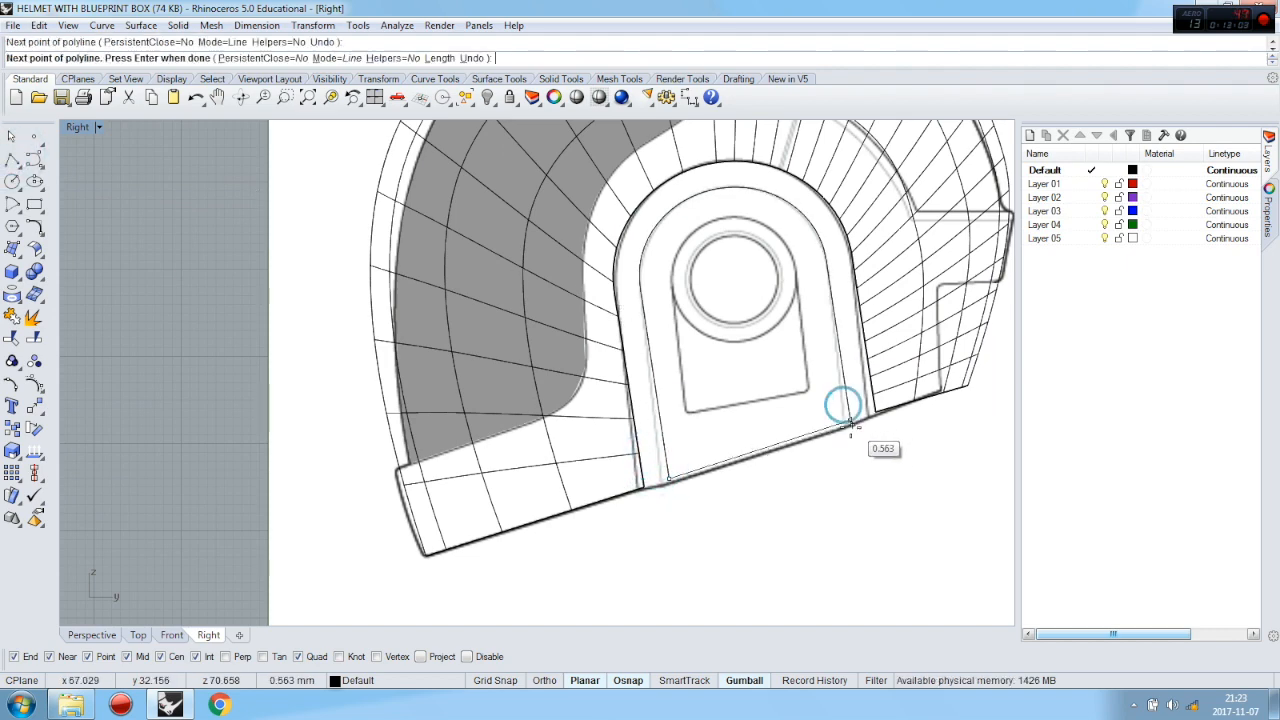
pyautogui.press('Return')
pyautogui.click(92, 635)
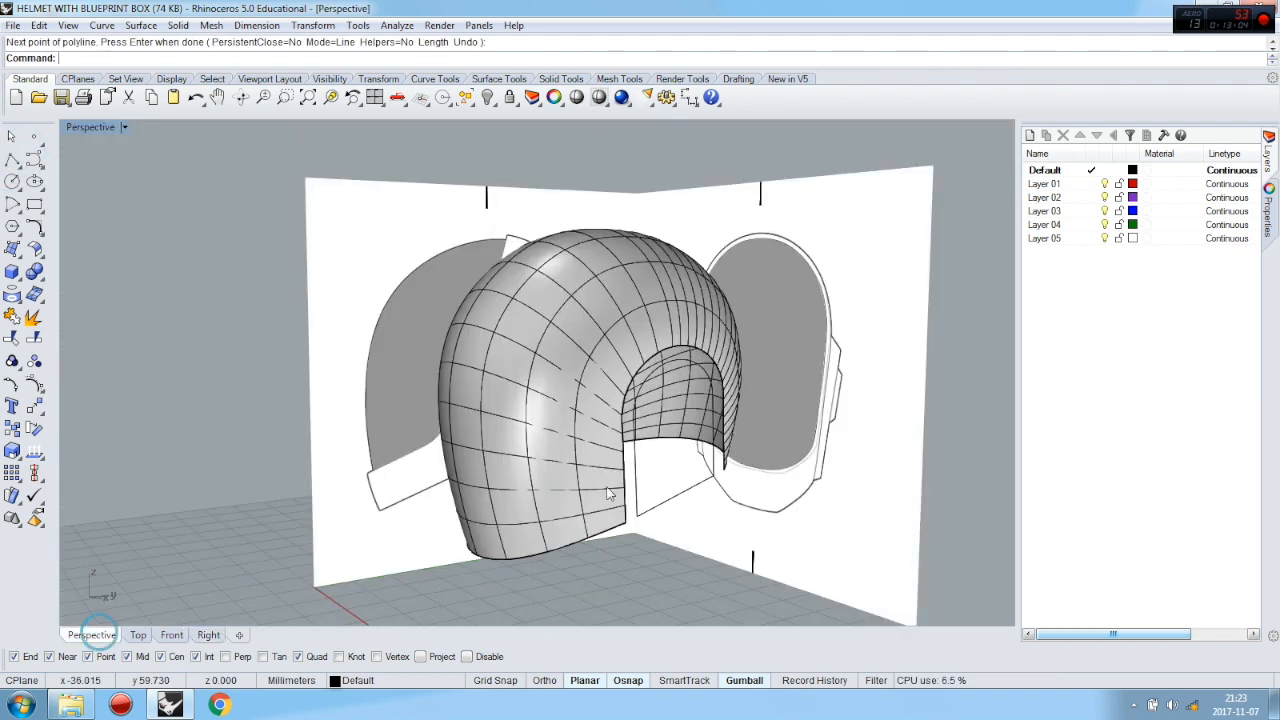
pyautogui.moveTo(660, 500); pyautogui.dragTo(660, 470, button='right')
pyautogui.click(660, 470)
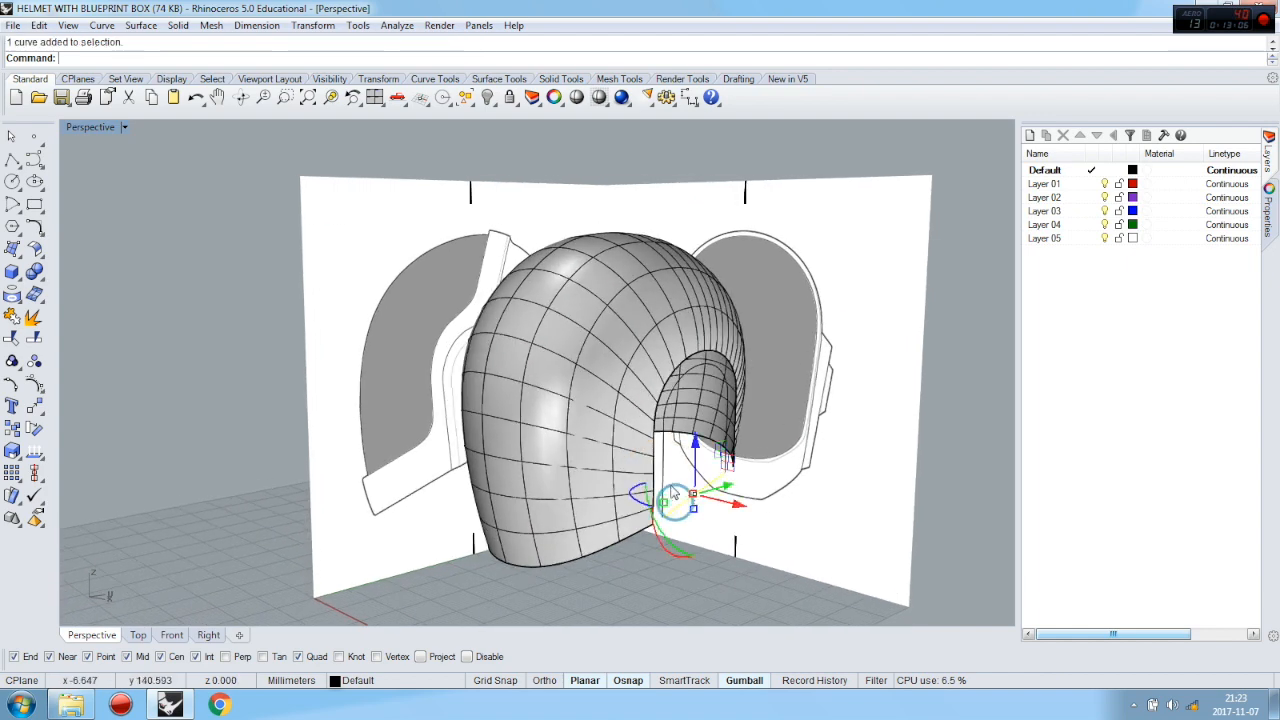
pyautogui.moveTo(660, 470); pyautogui.dragTo(657, 413)
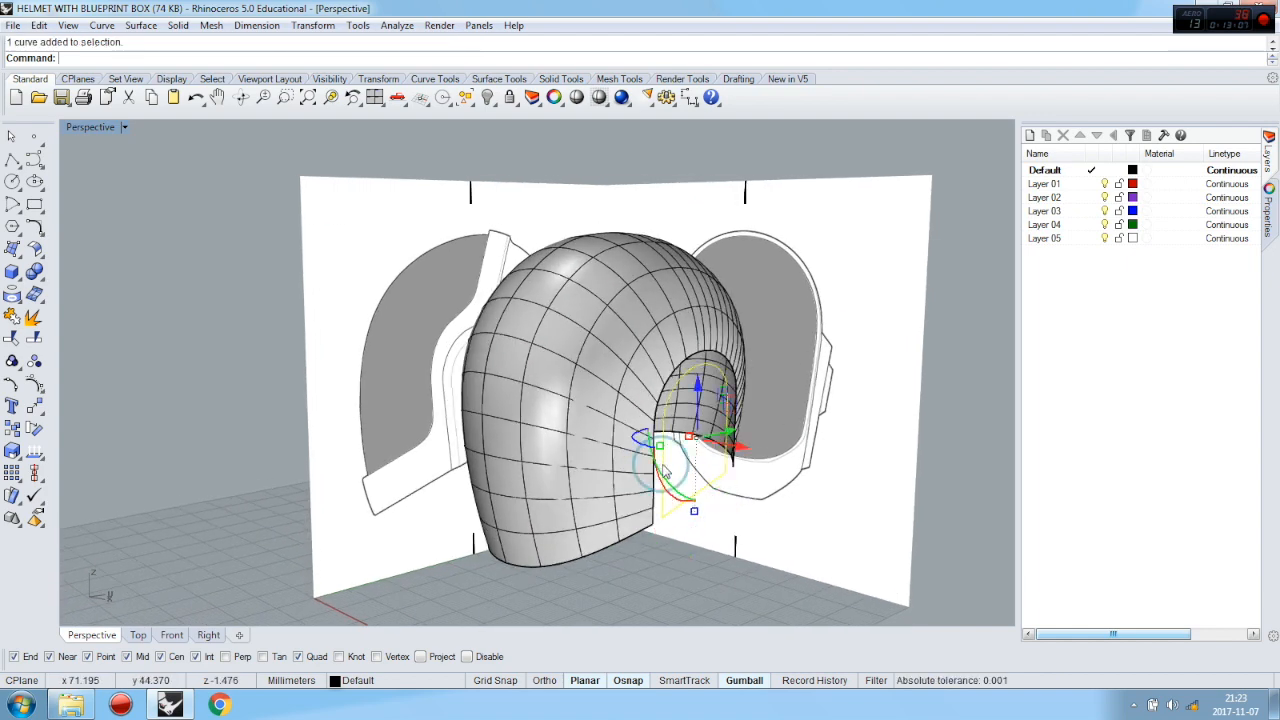
pyautogui.click(12, 317)
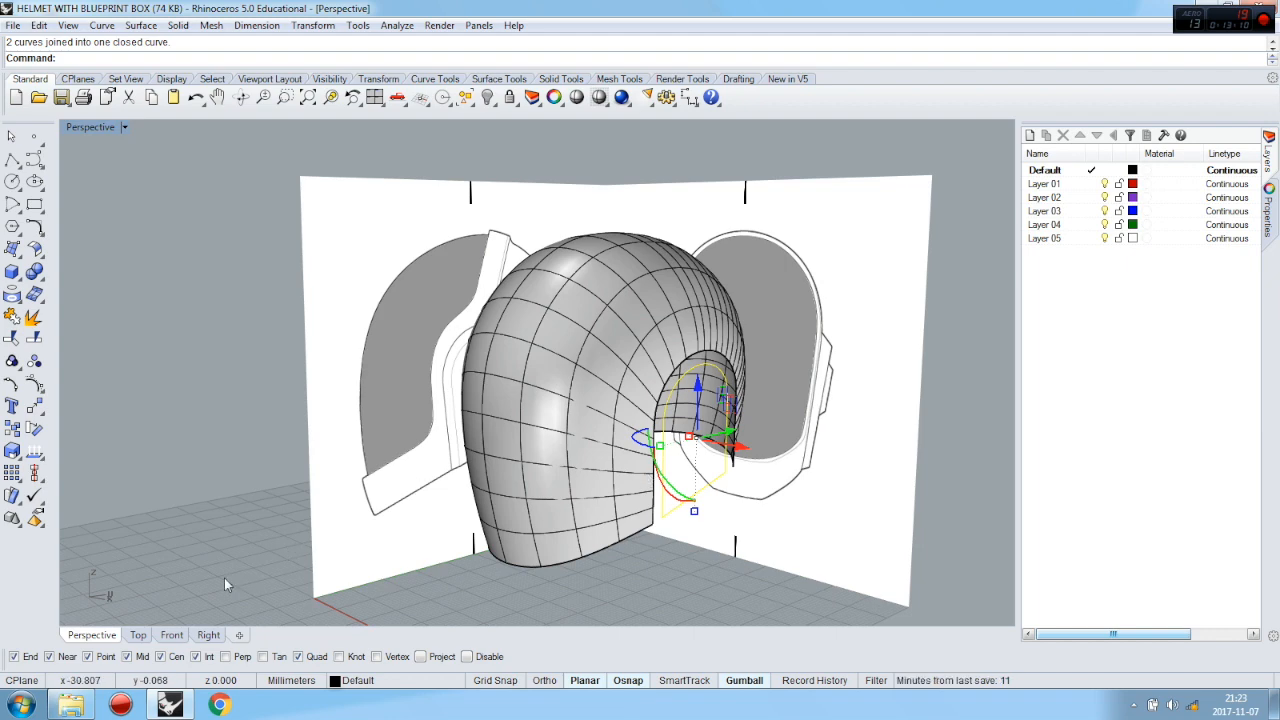
# Move the closed arch curve outward in the Front view until its upper end meets the blueprint's ear outline
pyautogui.click(208, 635)
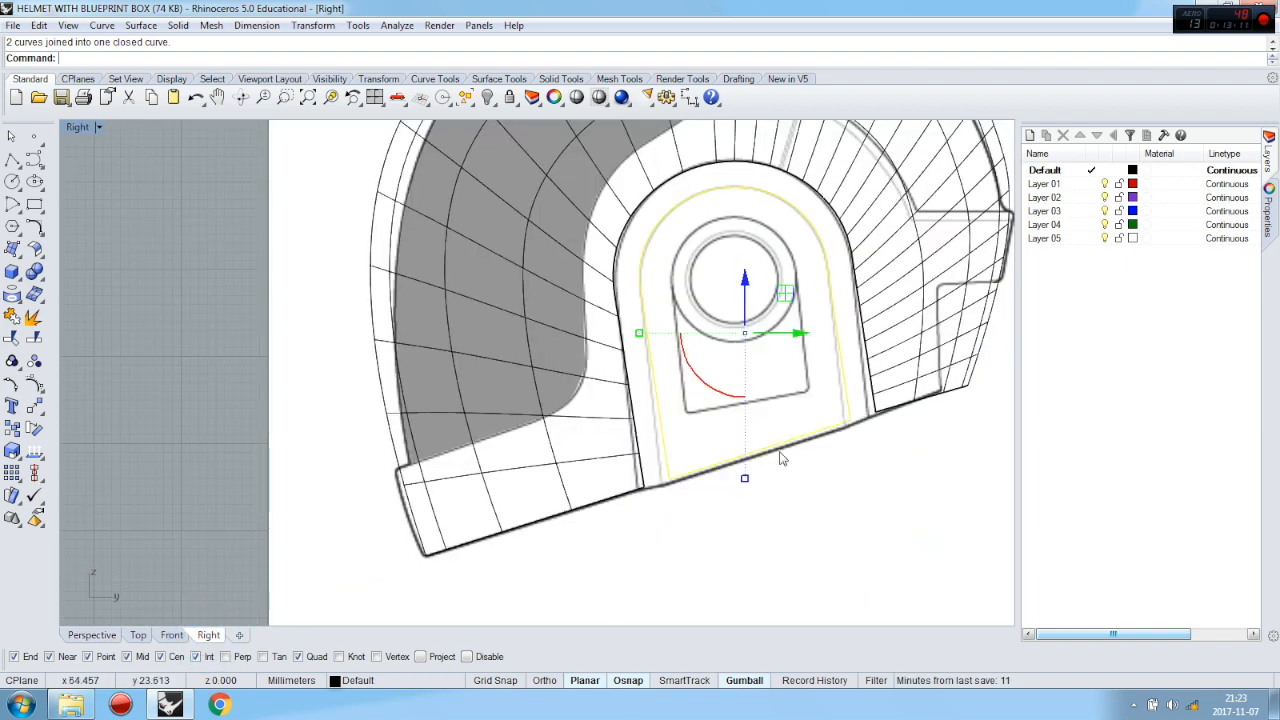
pyautogui.click(173, 637)
pyautogui.scroll(-8, 823, 282)
pyautogui.scroll(6, 817, 362)
pyautogui.scroll(2, 815, 376)
pyautogui.moveTo(822, 430); pyautogui.dragTo(845, 428)
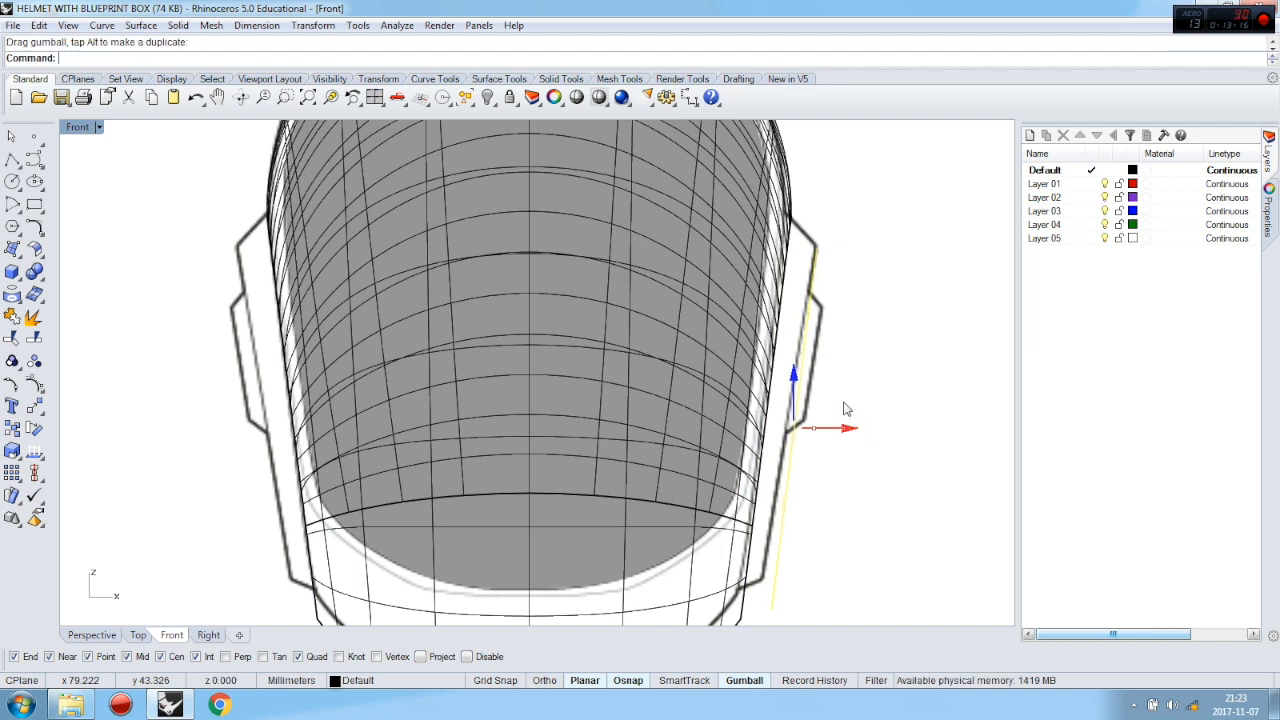
# Rotate the arch curve about 1.4° clockwise around its upper end in the Front view to follow the ear outline's slope
pyautogui.click(35, 430)
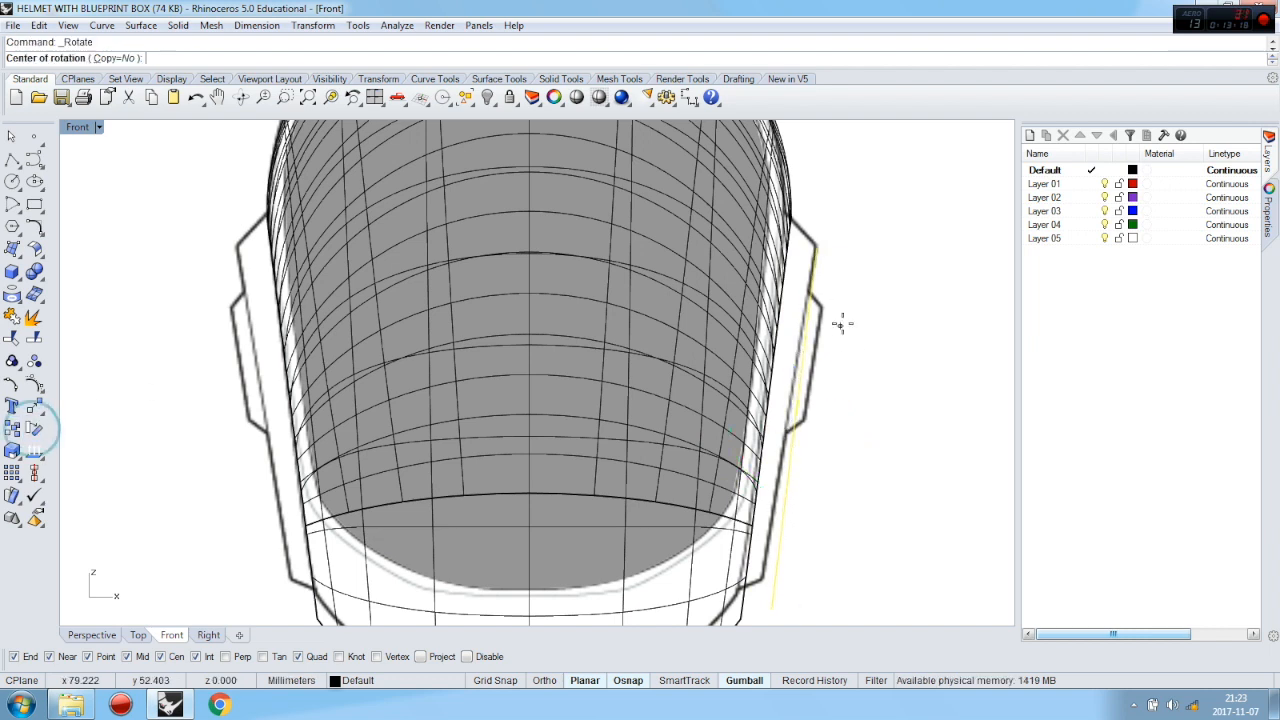
pyautogui.click(834, 237)
pyautogui.click(940, 240)
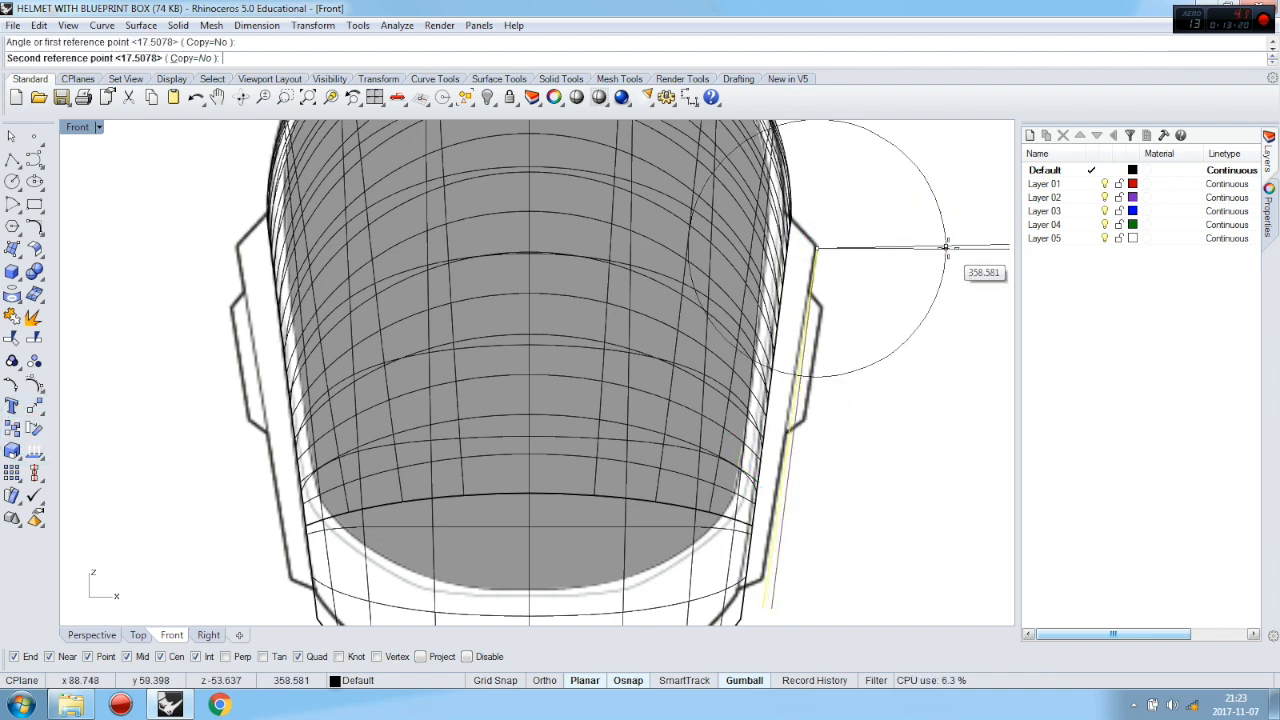
pyautogui.click(945, 247)
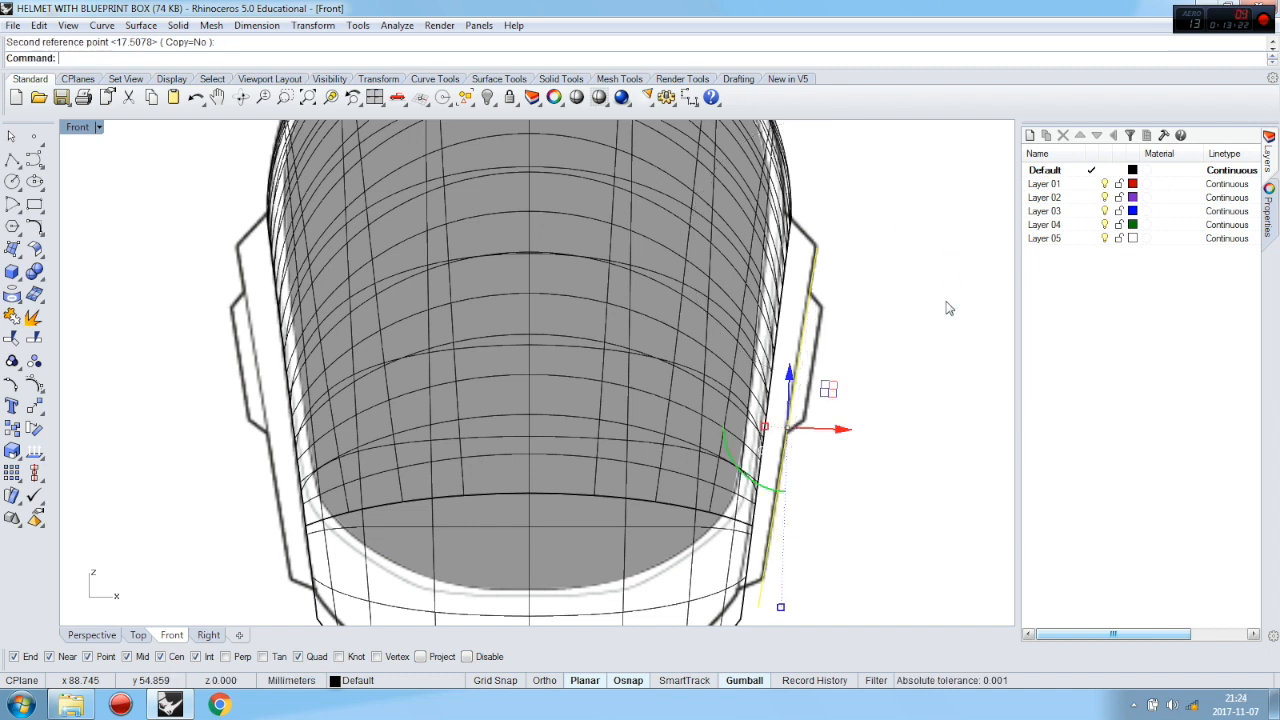
pyautogui.click(815, 268)
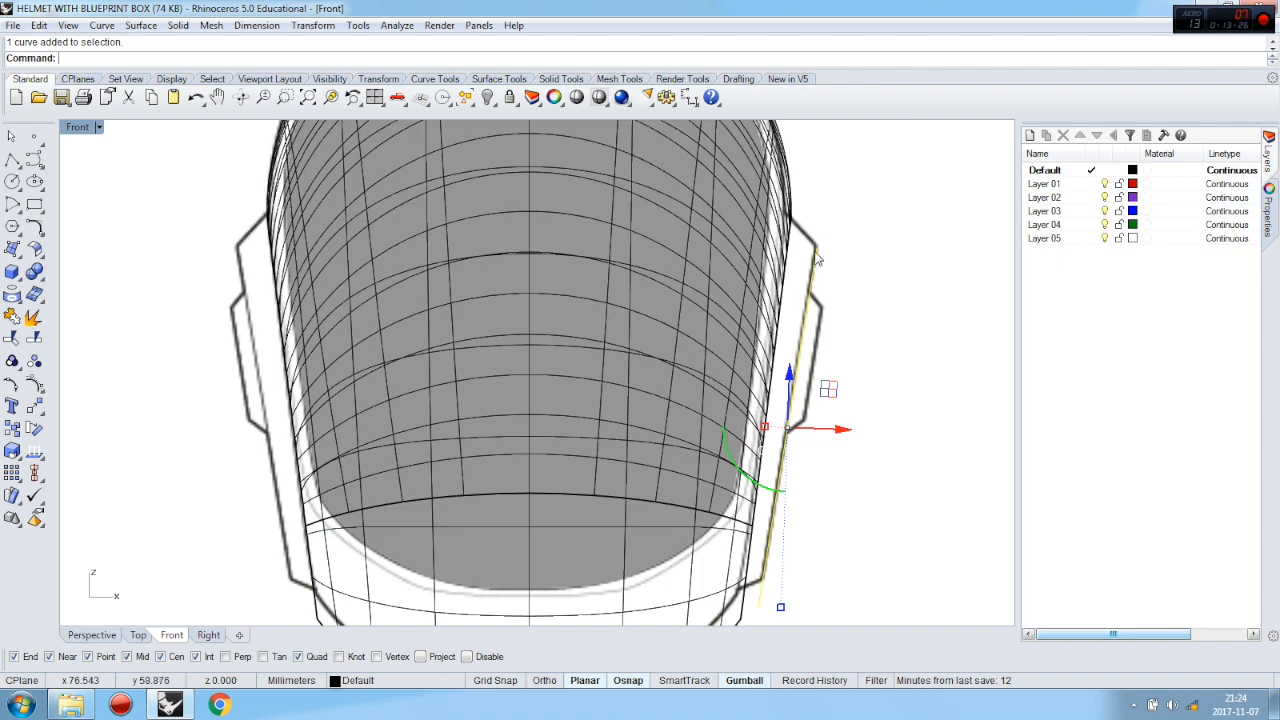
pyautogui.scroll(-2, 815, 251)
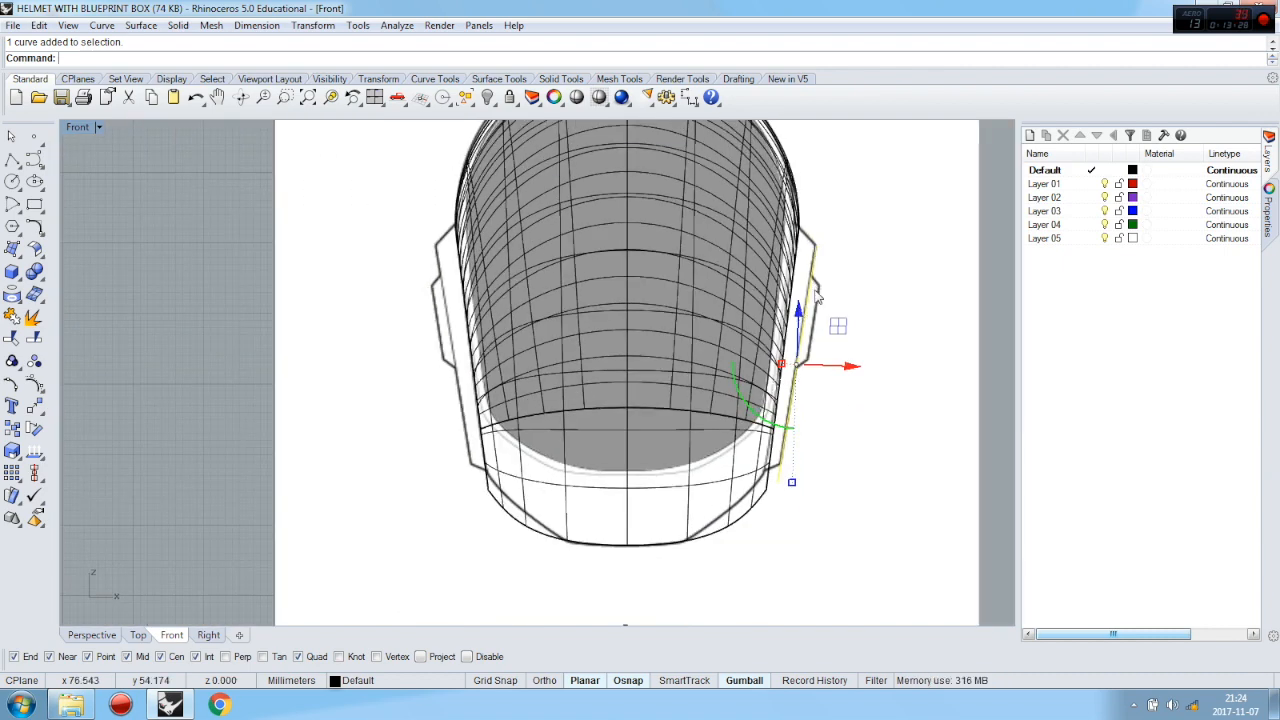
# Create a planar surface from the closed ear arch curve in the Perspective view
pyautogui.click(92, 635)
pyautogui.press('Escape')
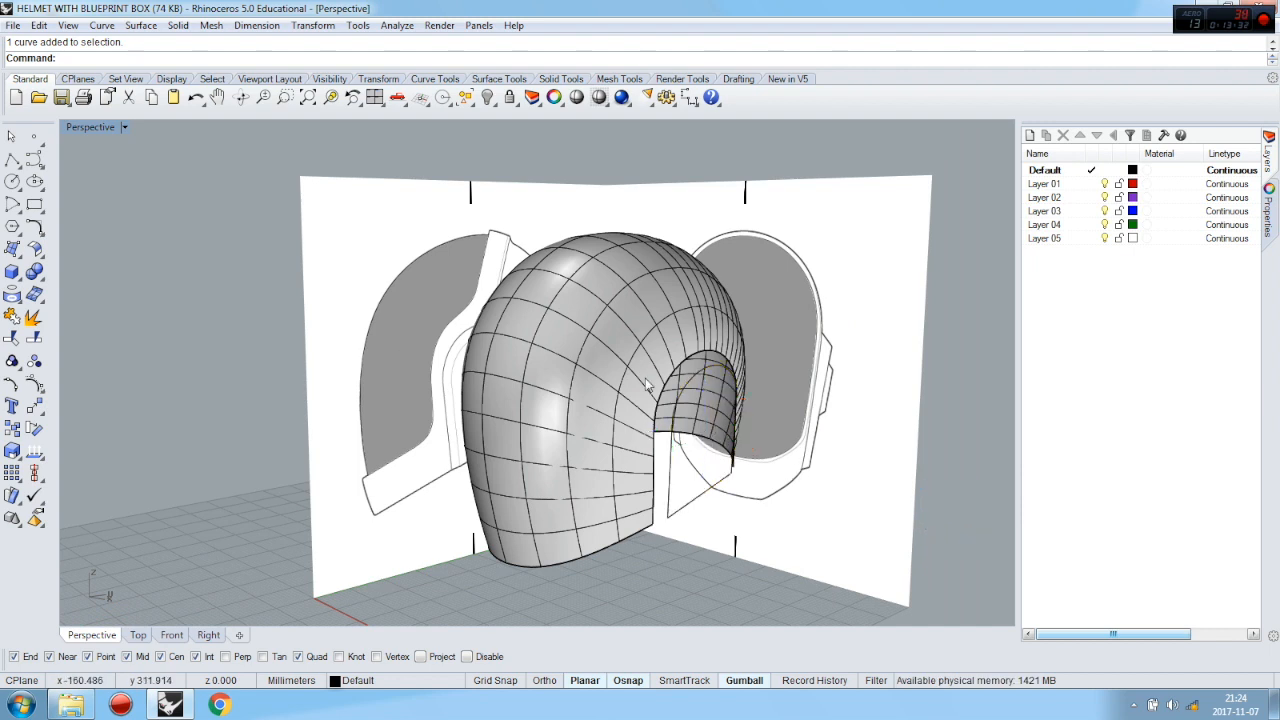
pyautogui.click(20, 255)
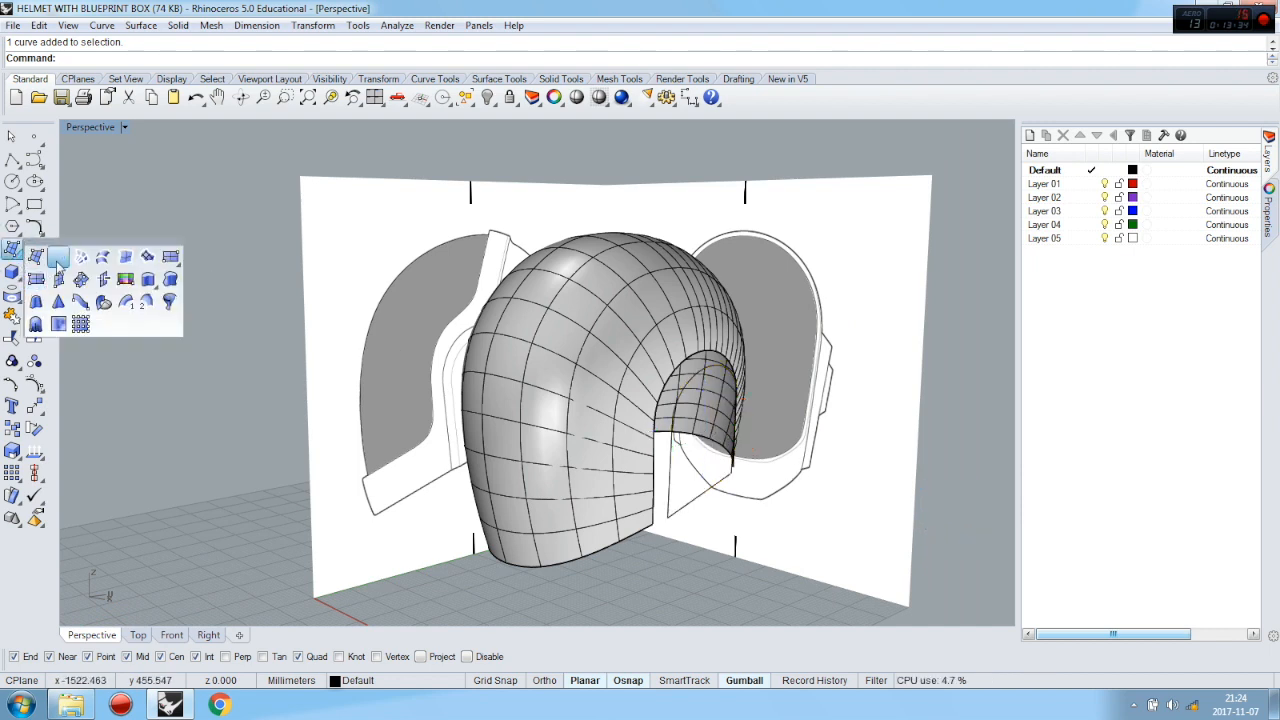
pyautogui.click(58, 252)
pyautogui.click(697, 374)
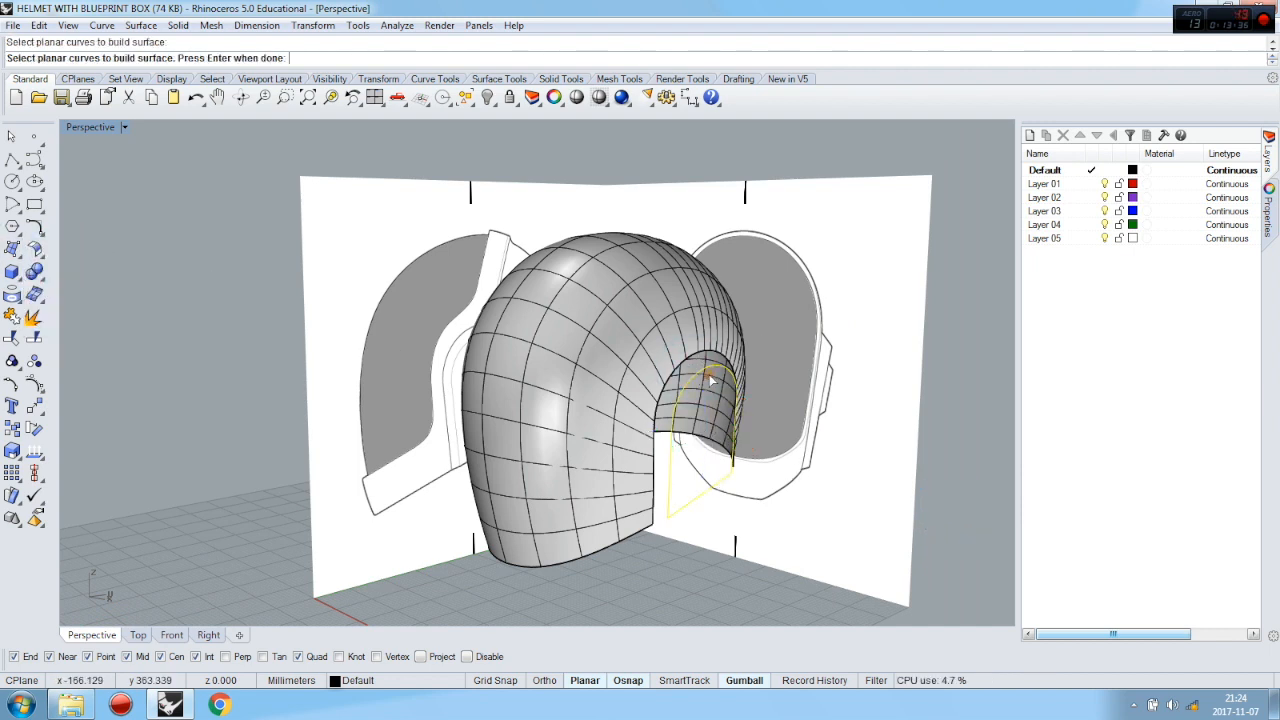
pyautogui.rightClick(712, 381)
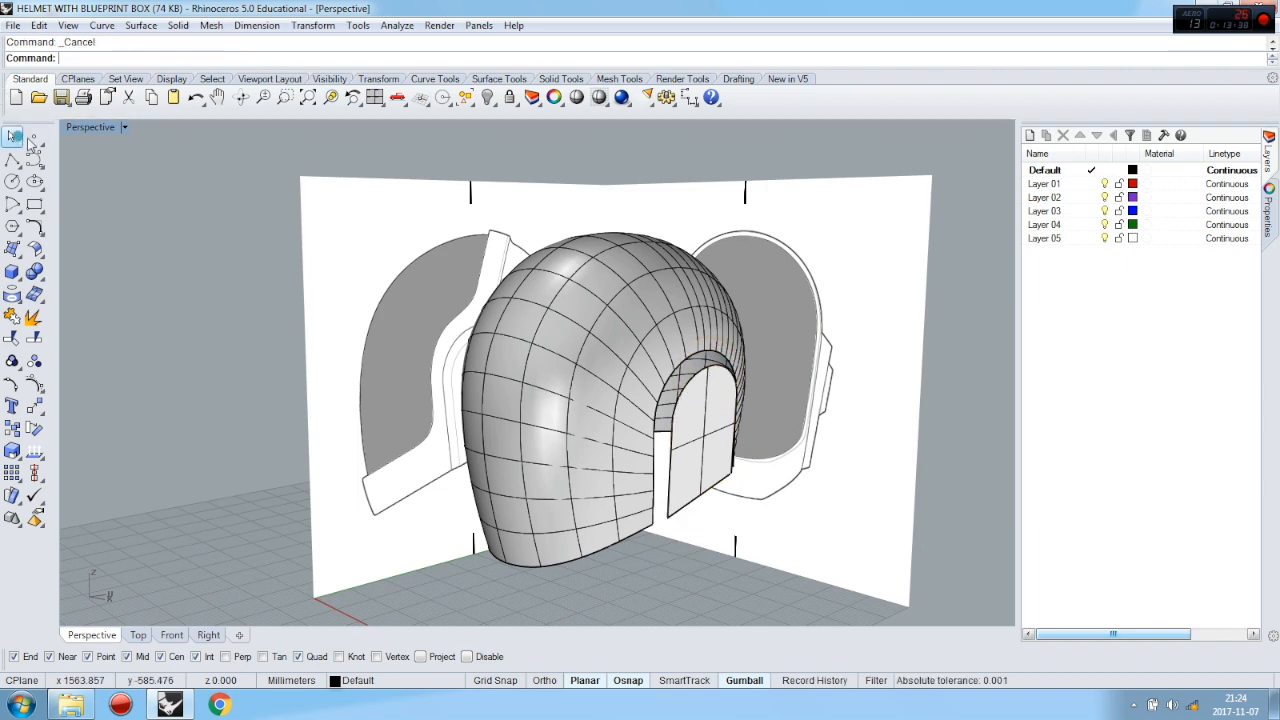
# Mirror a copy of the flat ear surface across the helmet's vertical centreline in the Front view
pyautogui.click(712, 428)
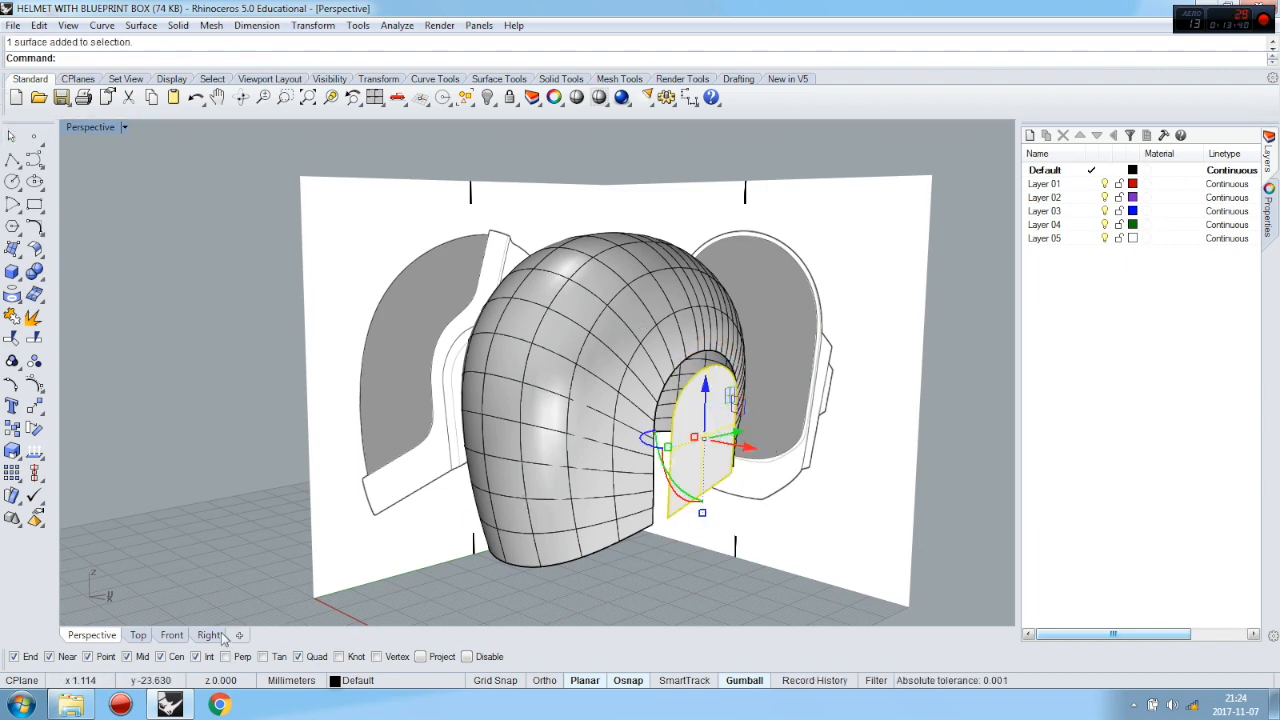
pyautogui.click(171, 635)
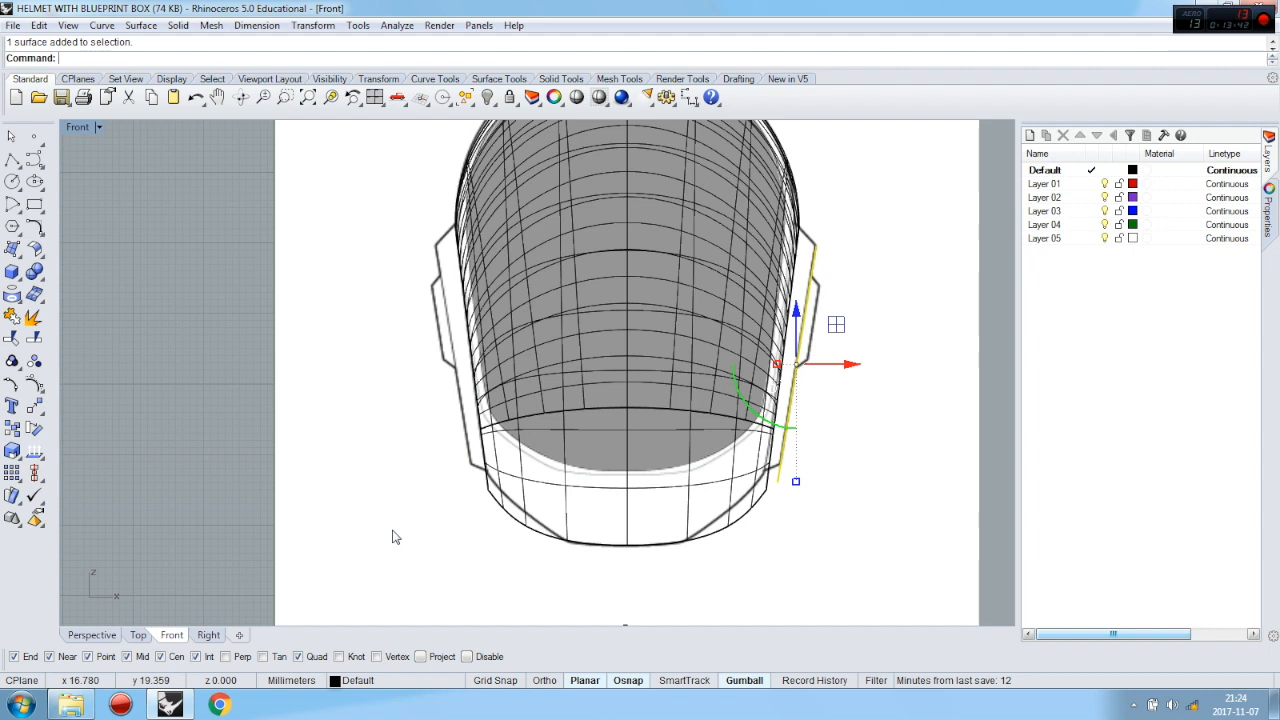
pyautogui.click(35, 410)
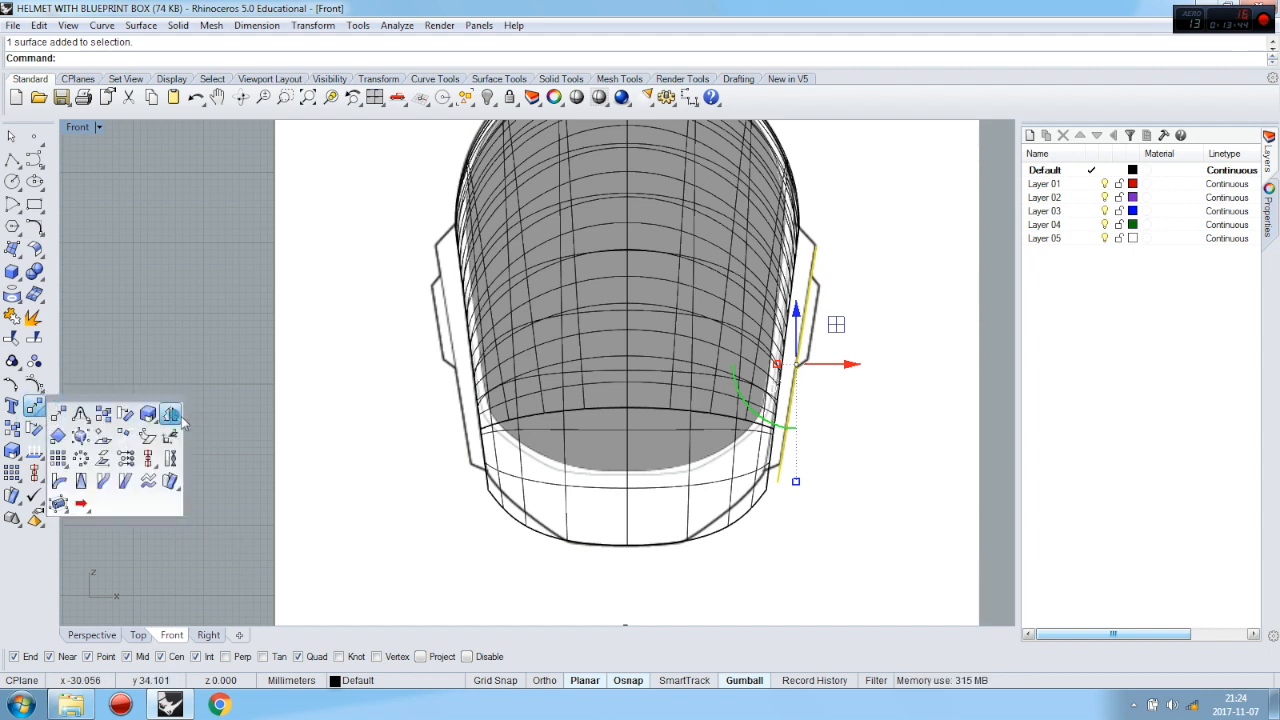
pyautogui.click(171, 415)
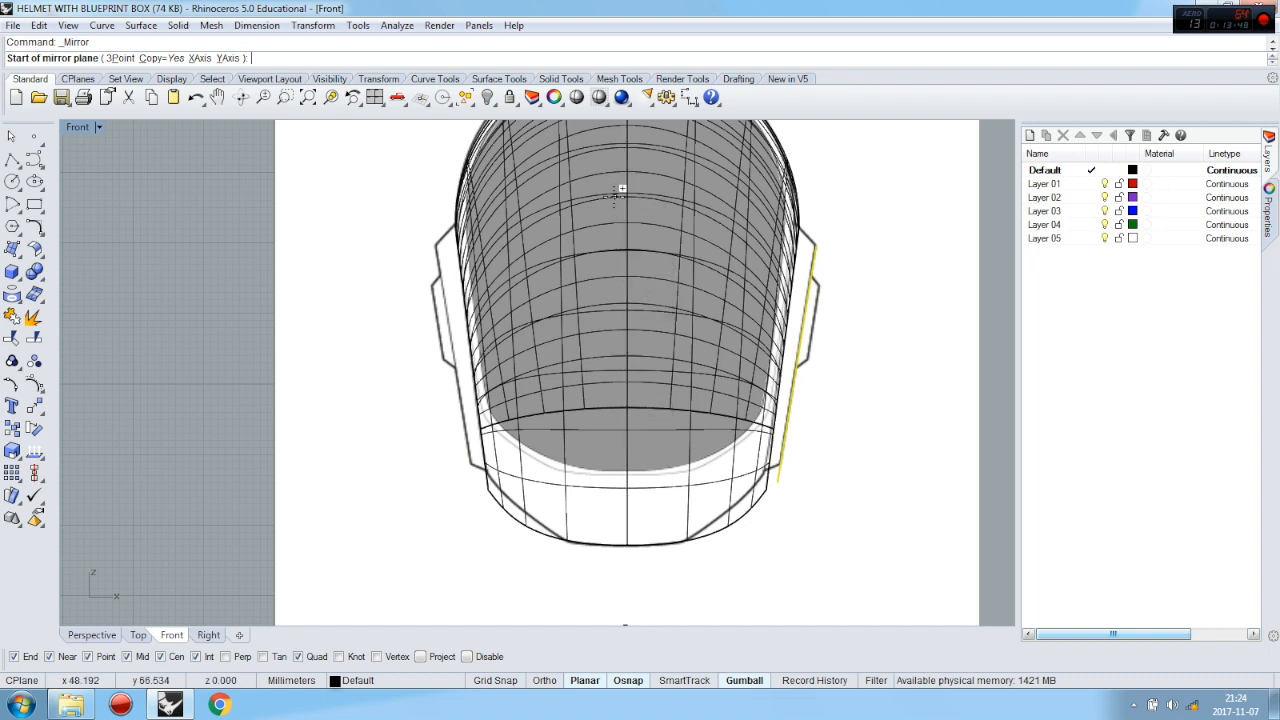
pyautogui.click(627, 545)
pyautogui.click(624, 594)
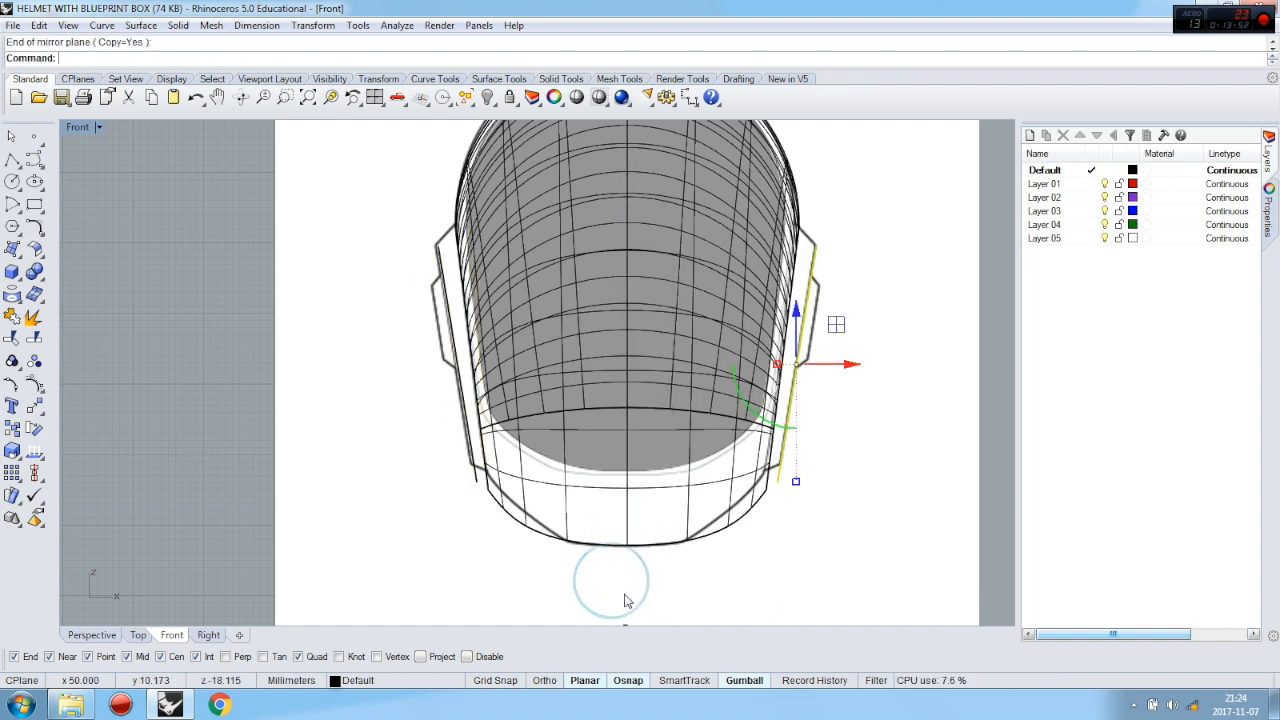
# Blend the first flat ear panel's arched edge to the helmet shell's arch opening with Position continuity at both edges
pyautogui.click(91, 635)
pyautogui.moveTo(157, 434); pyautogui.dragTo(524, 406, button='right')
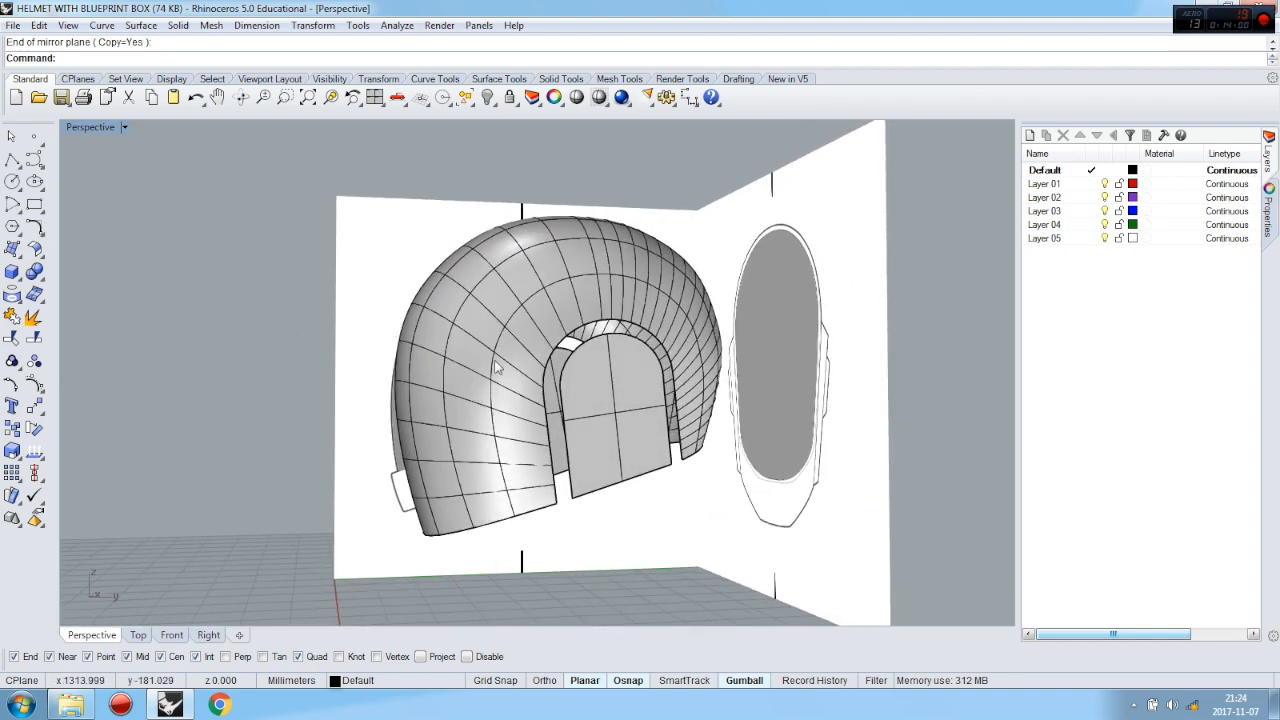
pyautogui.scroll(3, 495, 368)
pyautogui.click(38, 252)
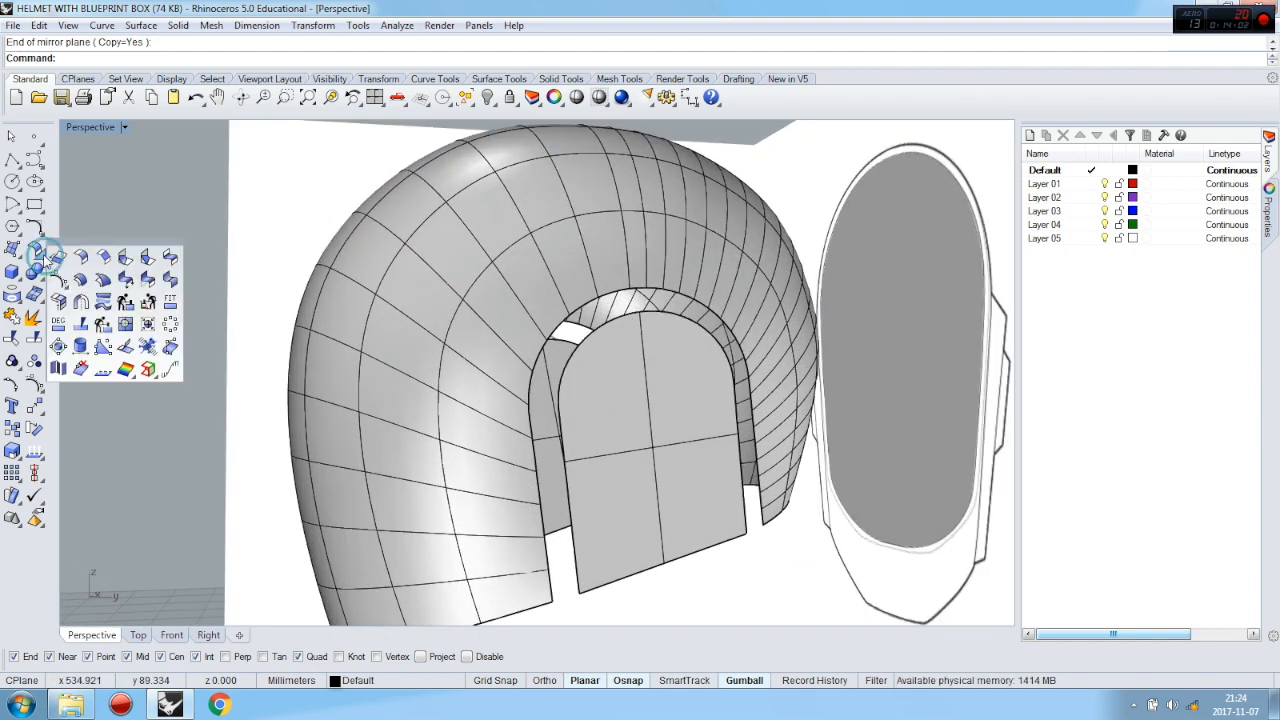
pyautogui.click(170, 259)
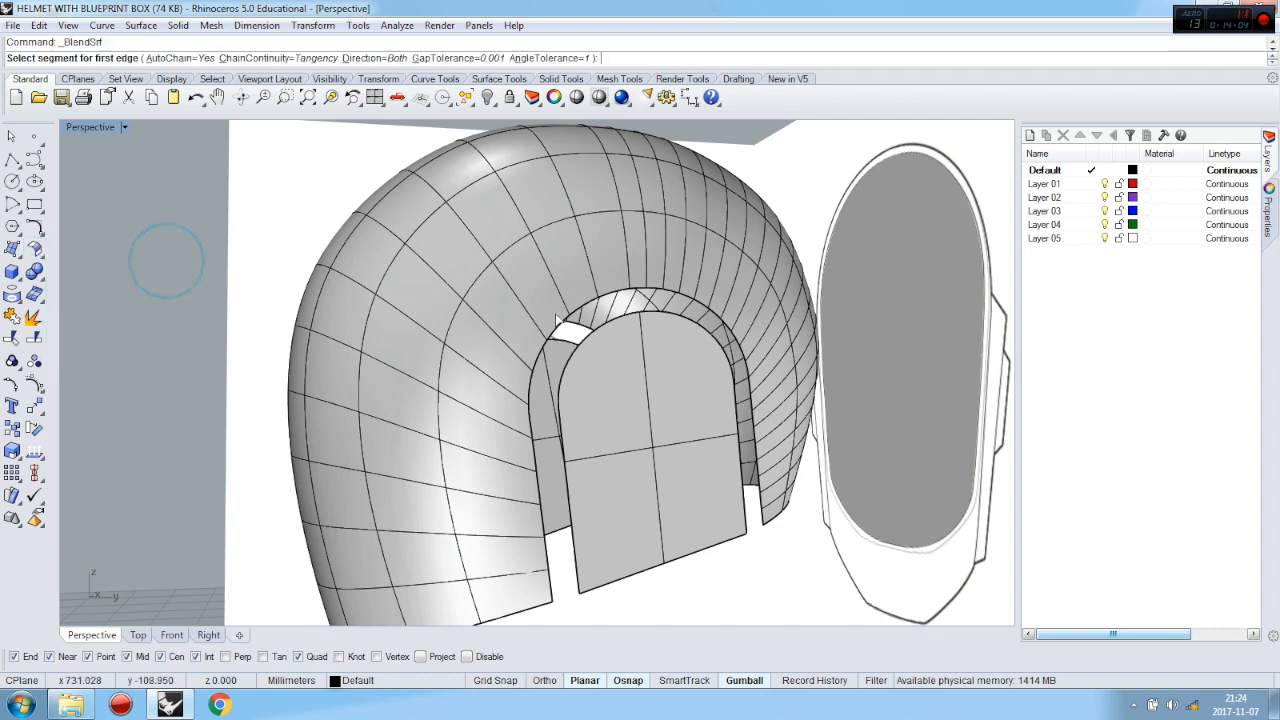
pyautogui.click(574, 349)
pyautogui.click(565, 332)
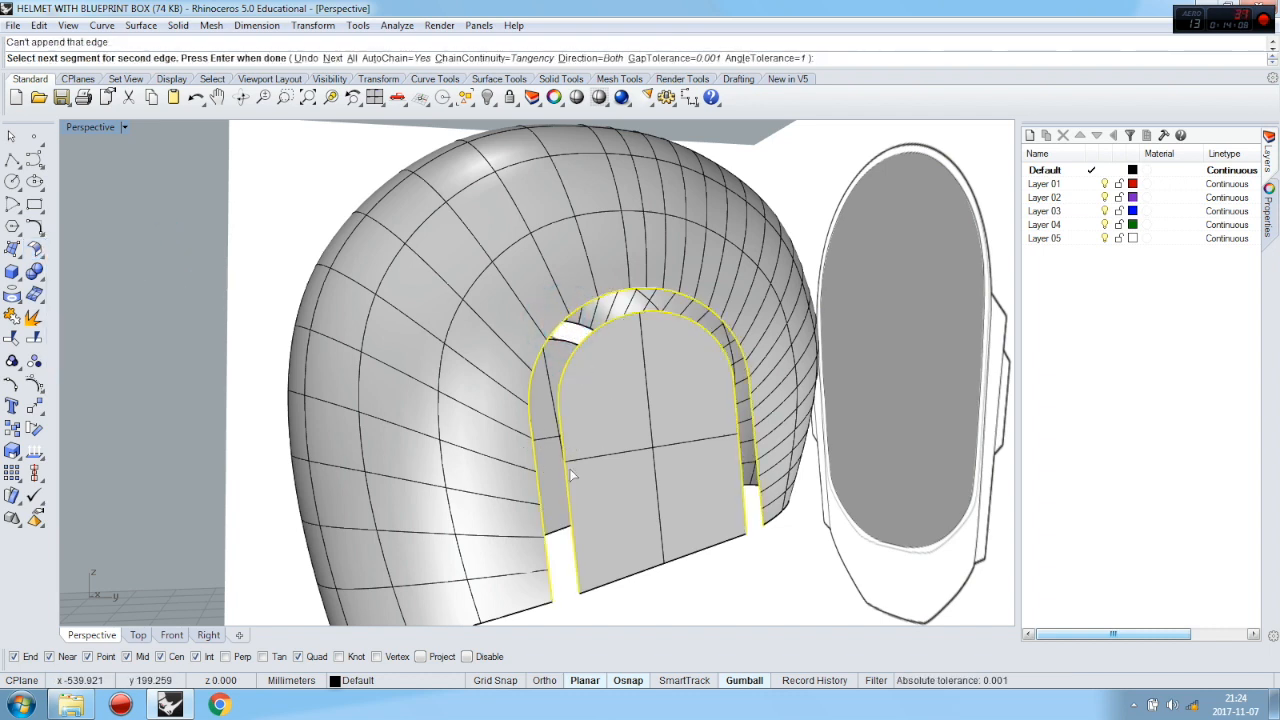
pyautogui.press('Return')
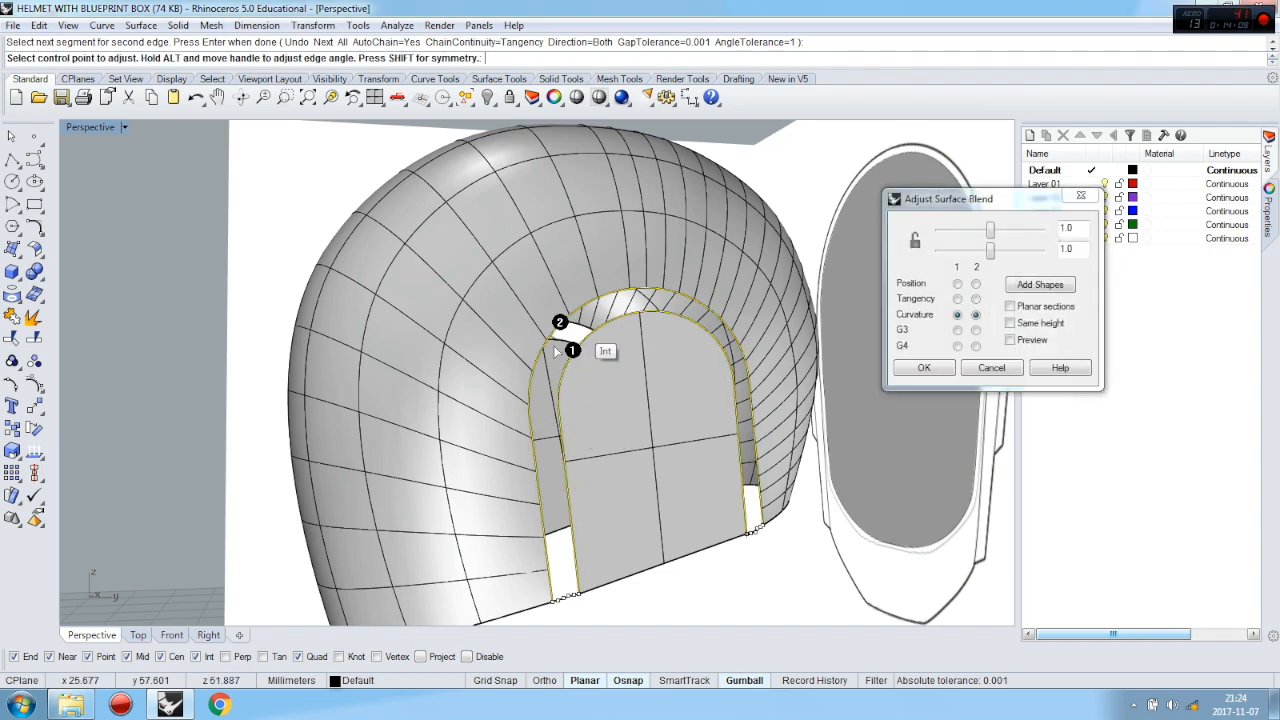
pyautogui.click(937, 370)
# Create a matching Position-continuity blend surface between the ear panel and shell opening on the helmet's opposite side
pyautogui.moveTo(607, 410); pyautogui.dragTo(755, 378, button='right')
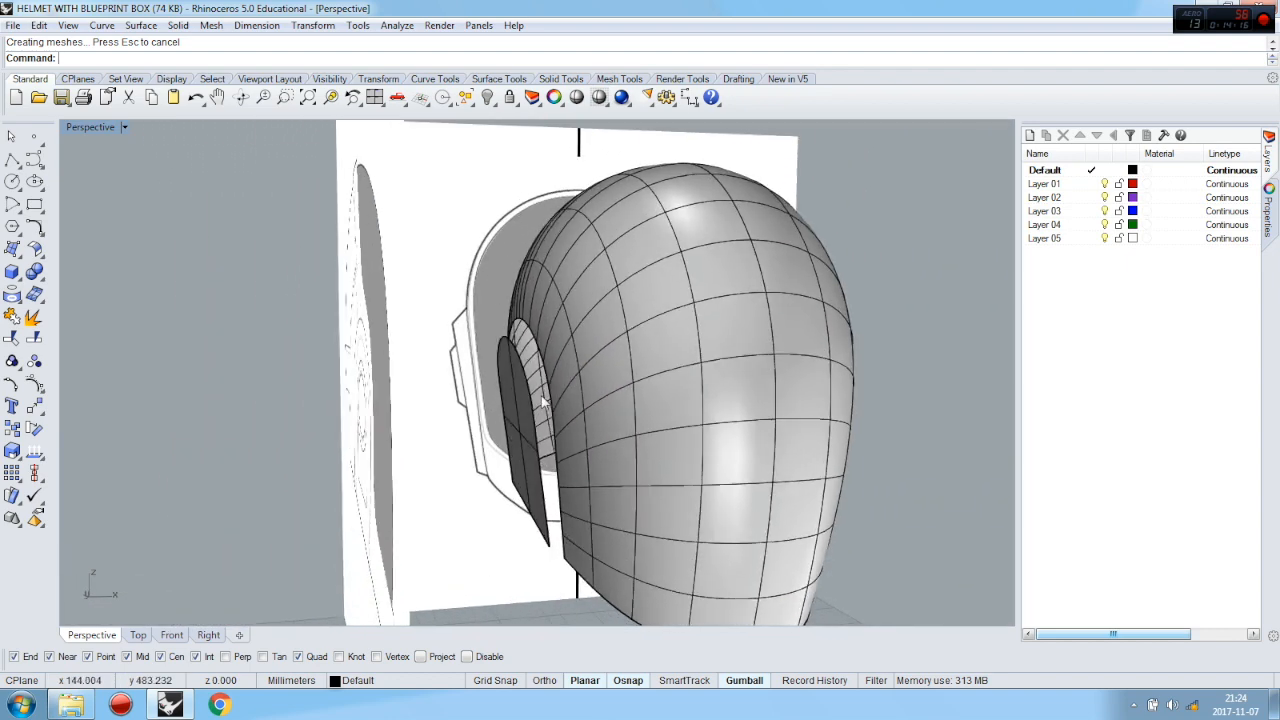
pyautogui.rightClick(534, 391)
pyautogui.click(525, 375)
pyautogui.rightClick(542, 356)
pyautogui.click(542, 358)
pyautogui.rightClick(580, 364)
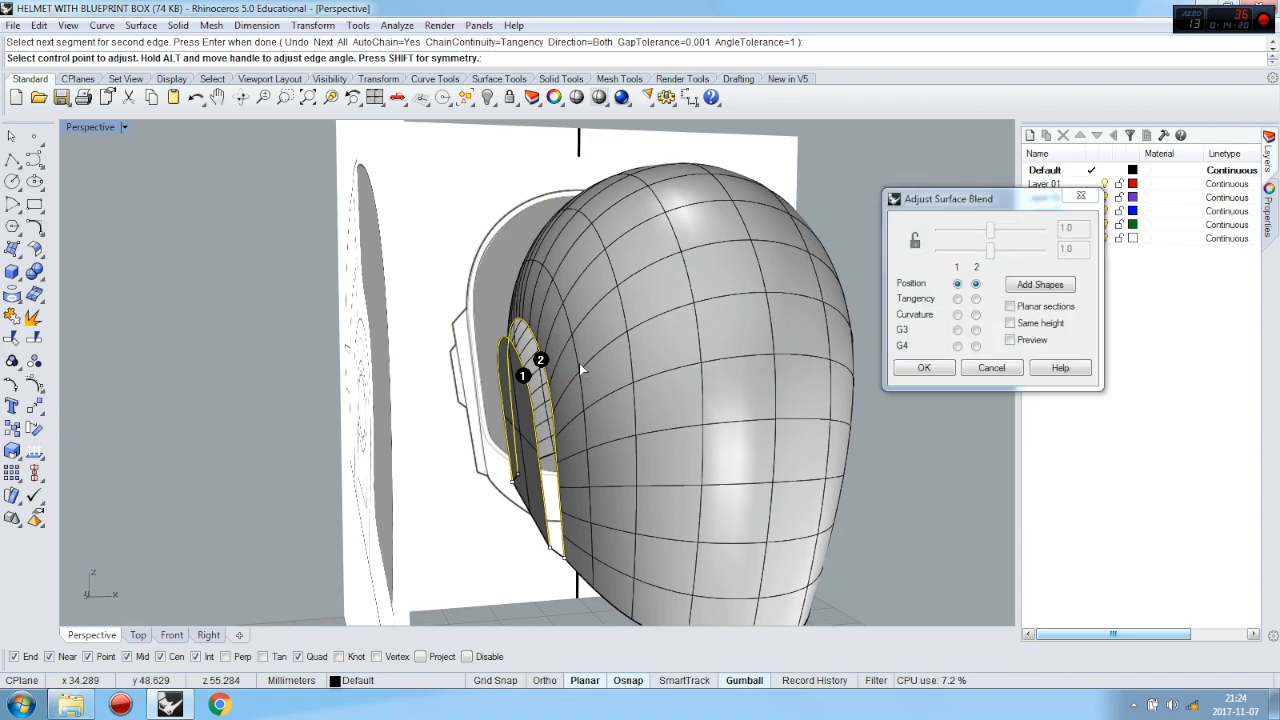
pyautogui.rightClick(581, 370)
# Join the helmet shell, both ear panels and their blend surfaces into a single polysurface
pyautogui.moveTo(580, 371); pyautogui.dragTo(427, 357, button='right')
pyautogui.scroll(-5, 509, 327)
pyautogui.moveTo(238, 146); pyautogui.dragTo(664, 478)
pyautogui.click(12, 318)
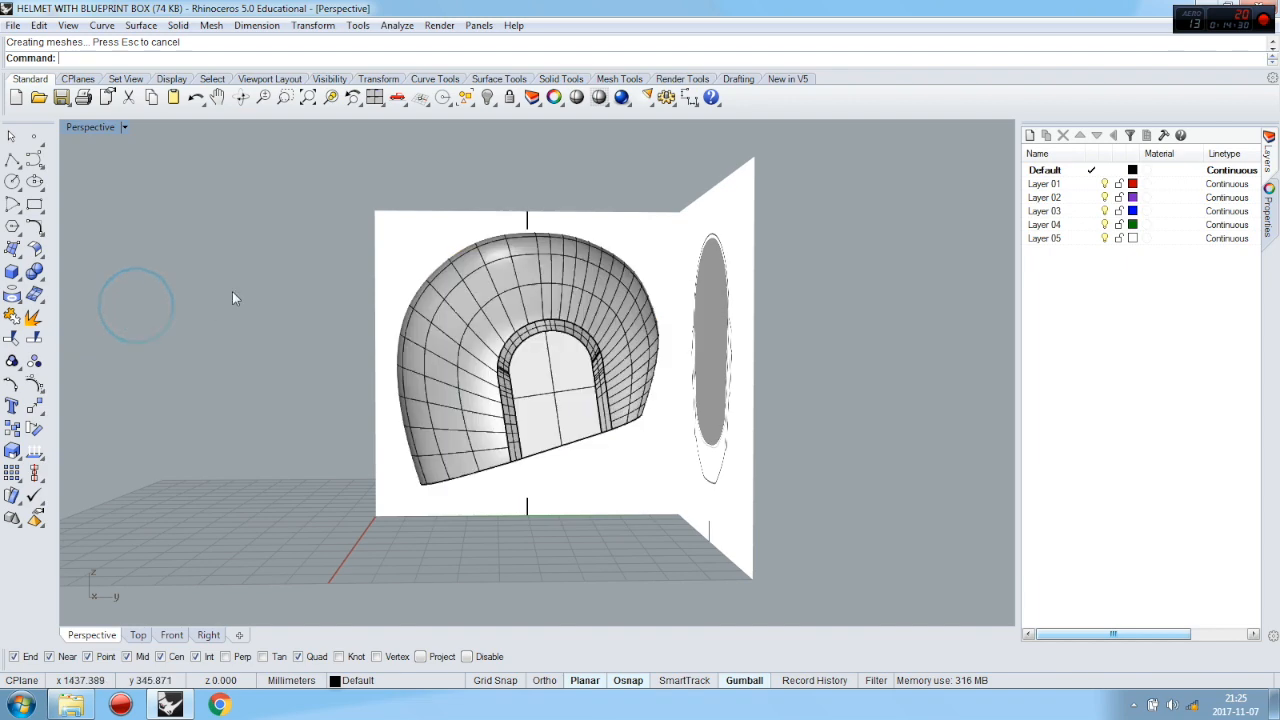
pyautogui.click(467, 325)
pyautogui.click(276, 251)
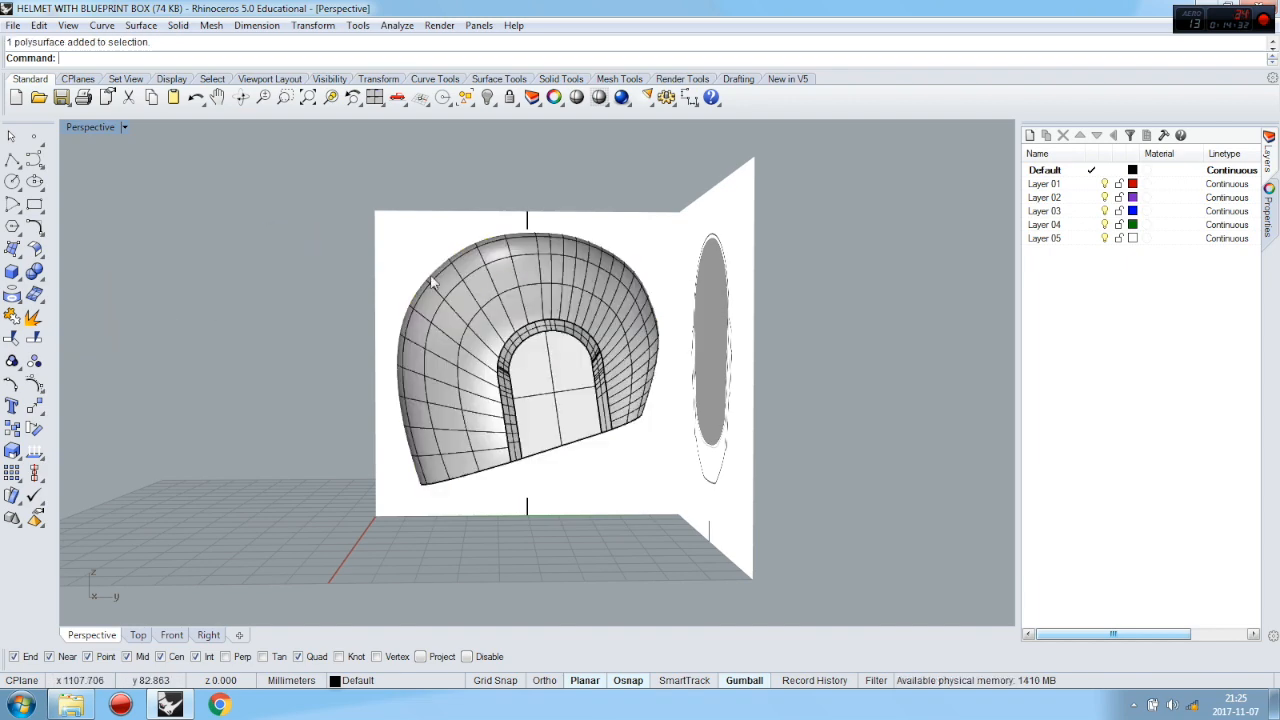
pyautogui.click(474, 317)
pyautogui.click(289, 306)
# Start a degree 3 control-point curve over the side blueprint in the Right view
pyautogui.moveTo(338, 312); pyautogui.dragTo(382, 356, button='right')
pyautogui.click(208, 635)
pyautogui.scroll(-5, 418, 507)
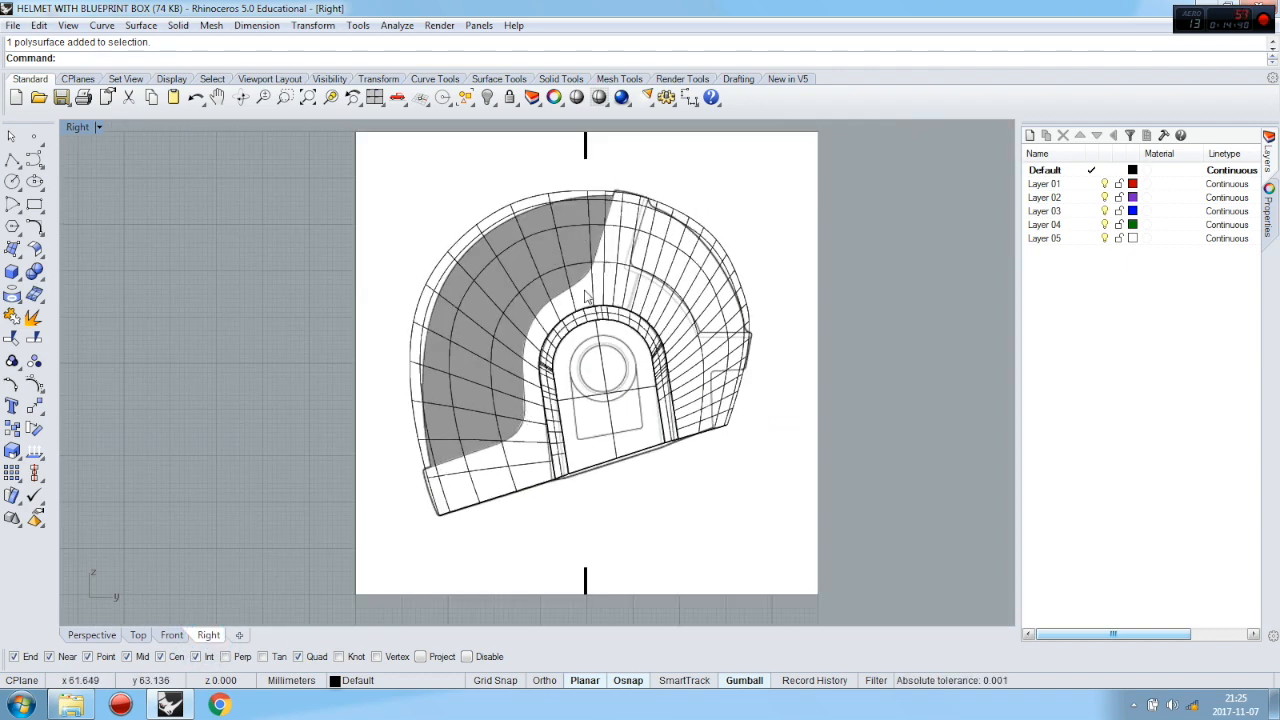
pyautogui.click(33, 159)
pyautogui.scroll(6, 443, 334)
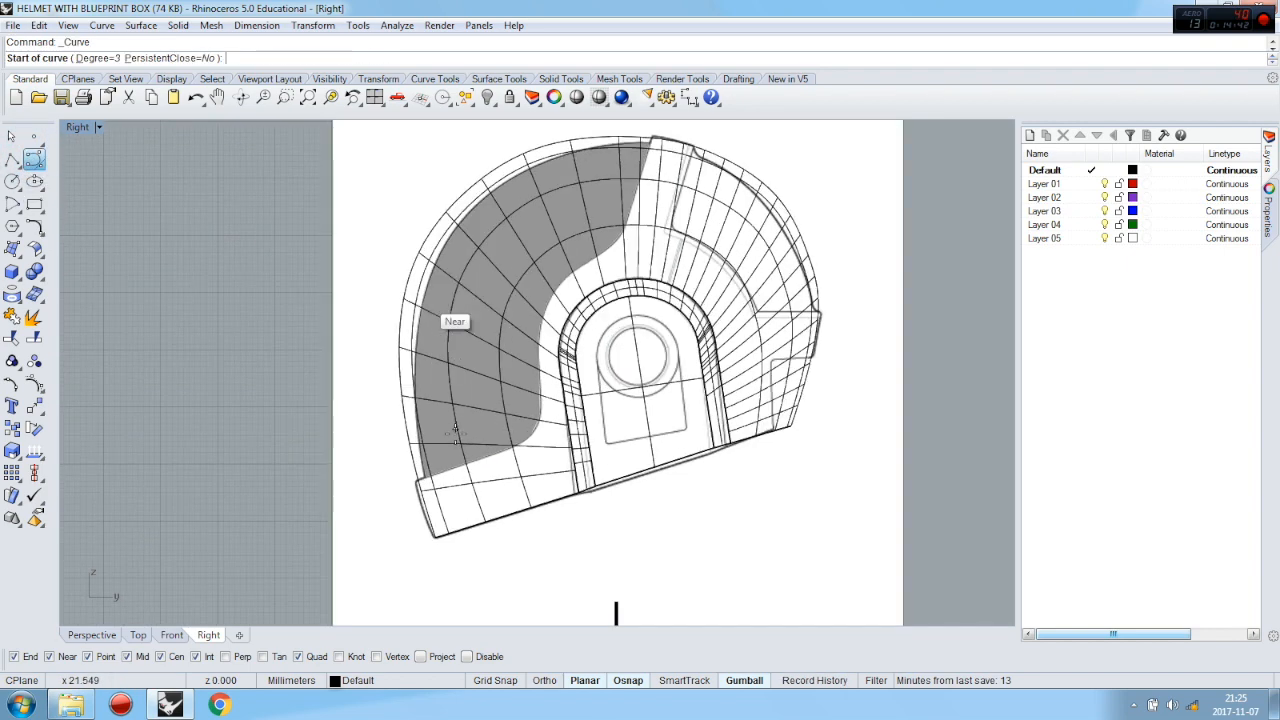
# Start a degree-3 interpolated curve from outside the helmet's lower back edge, tracing the shaded area's bottom edge and rounded lower corner
pyautogui.click(323, 537)
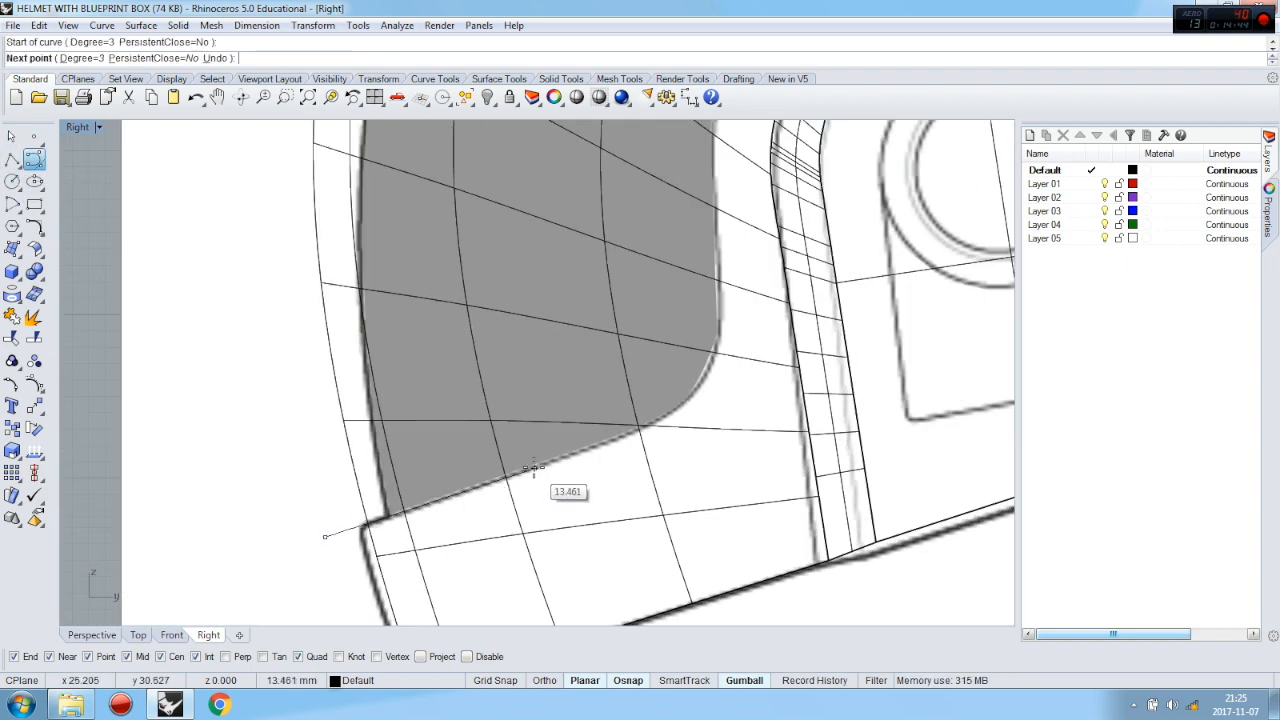
pyautogui.press('Escape')
pyautogui.click(41, 166)
pyautogui.click(77, 170)
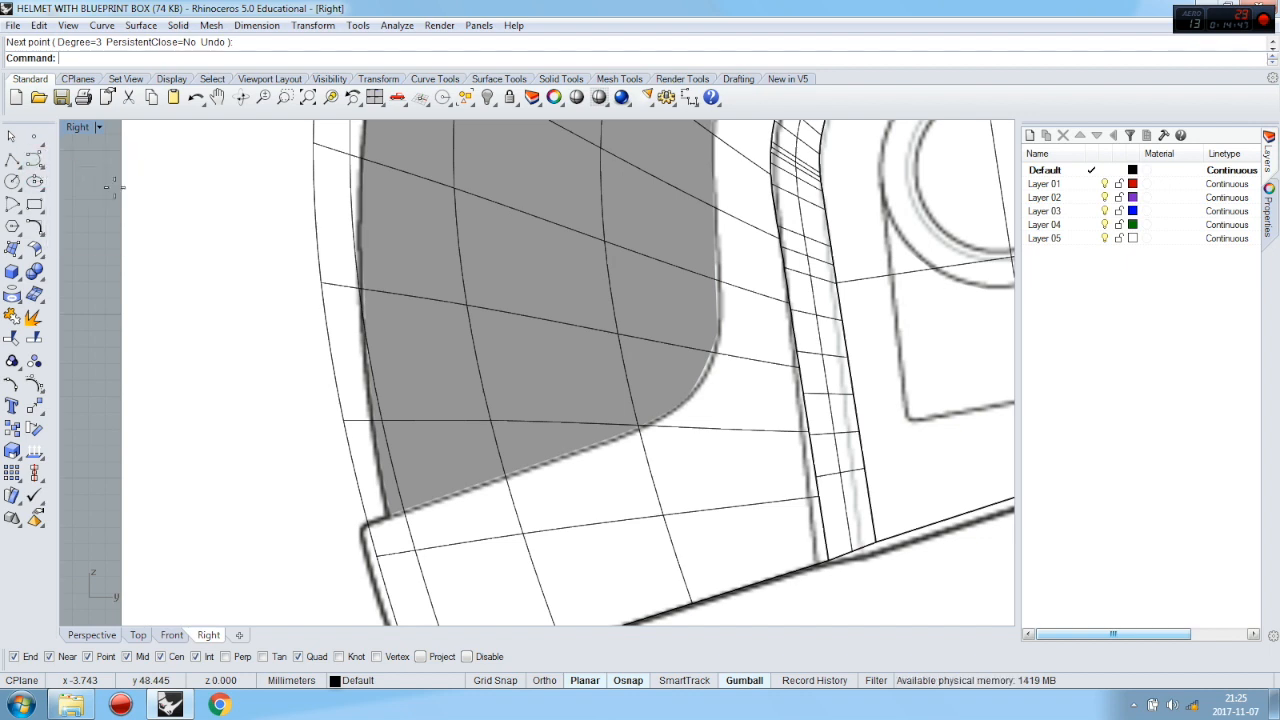
pyautogui.click(298, 546)
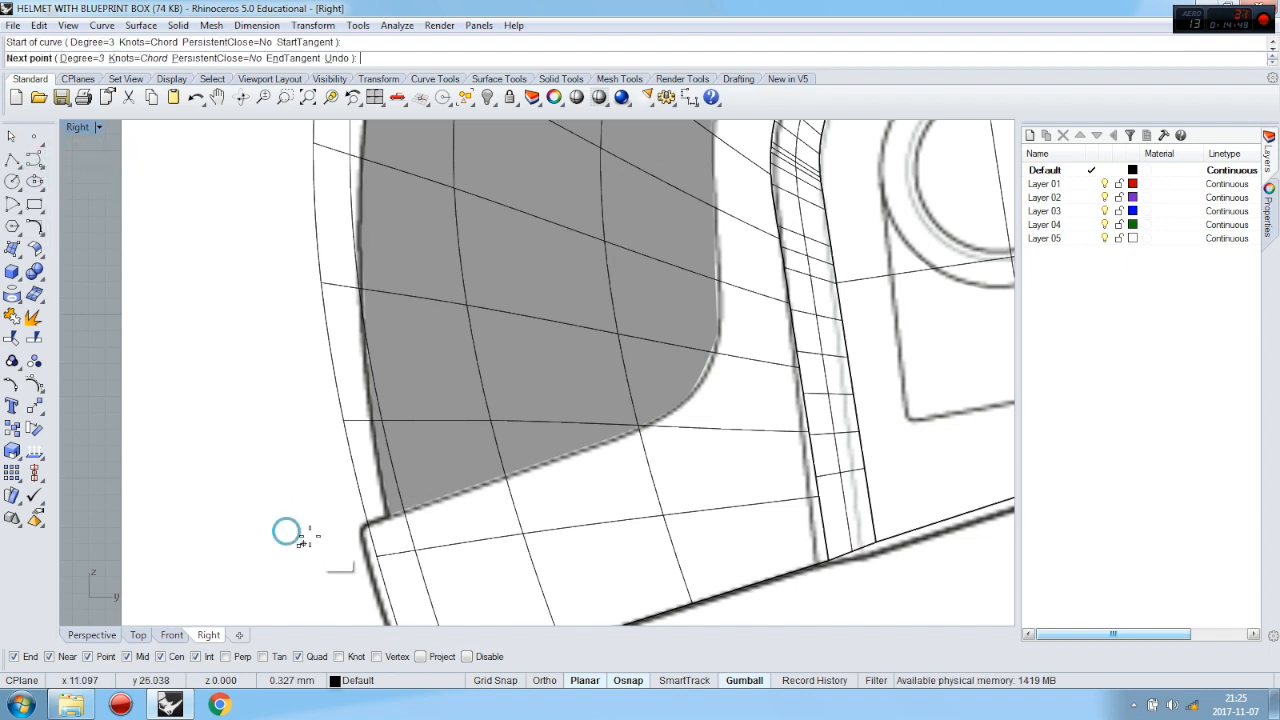
pyautogui.click(532, 466)
pyautogui.click(670, 413)
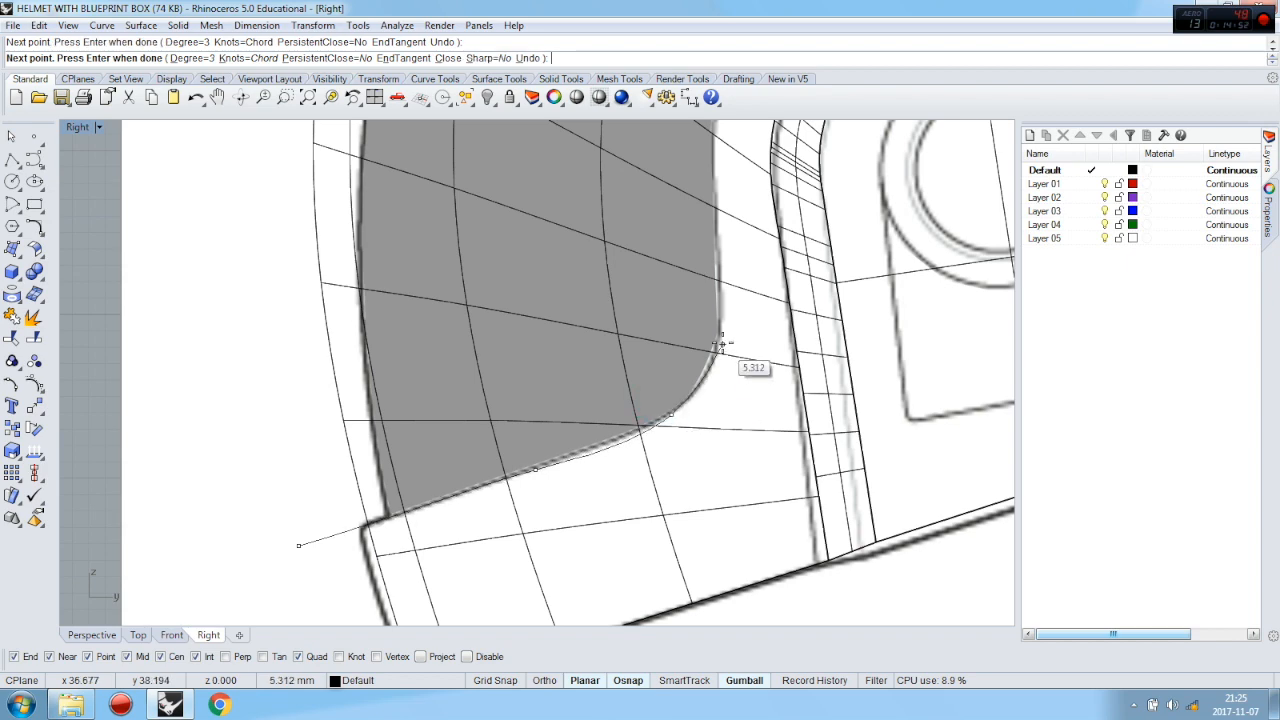
pyautogui.click(718, 302)
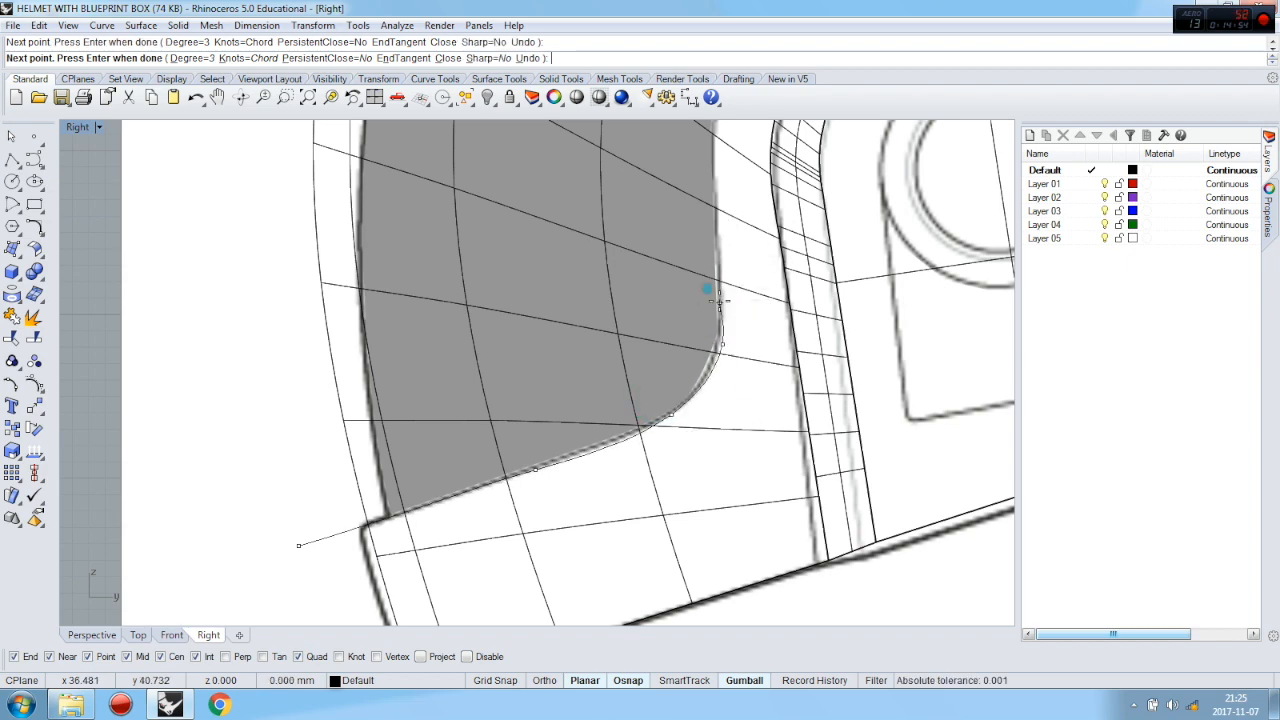
# Continue the curve up the shaded area's inner S-shaped edge and finish it just above the helmet's top outline
pyautogui.scroll(-1, 745, 420)
pyautogui.scroll(2, 728, 245)
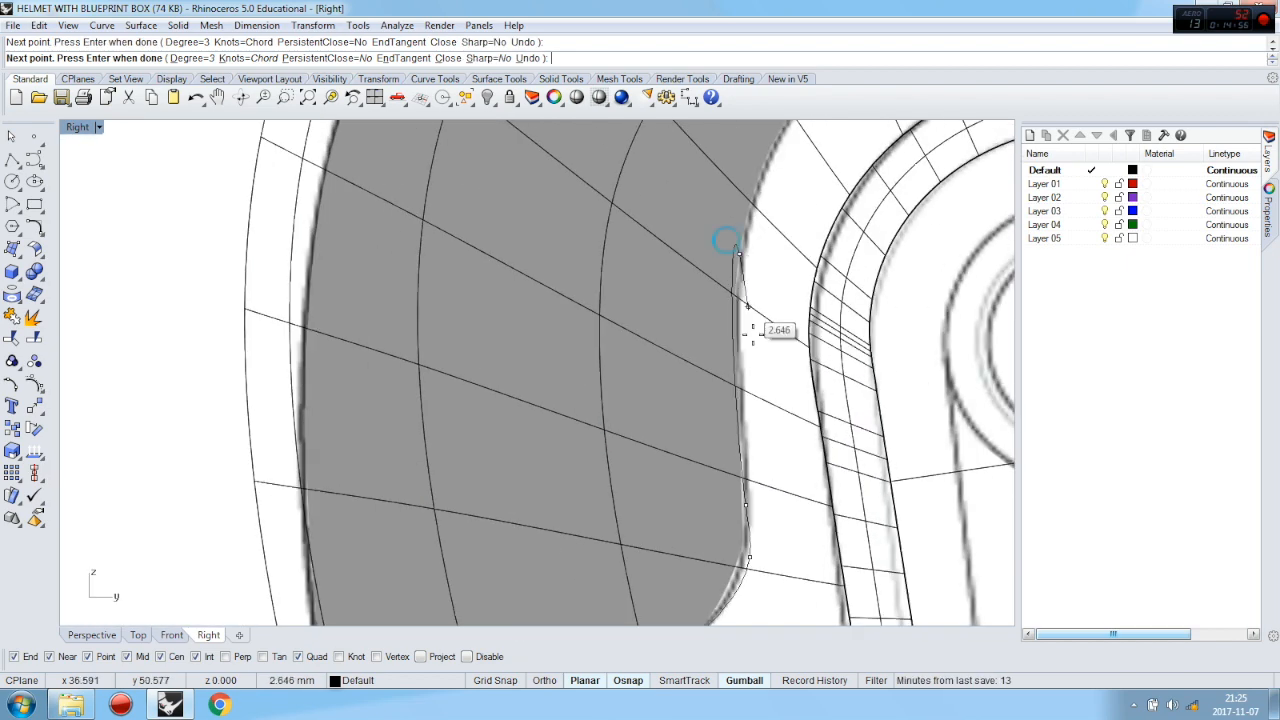
pyautogui.scroll(-3, 770, 290)
pyautogui.scroll(3, 762, 323)
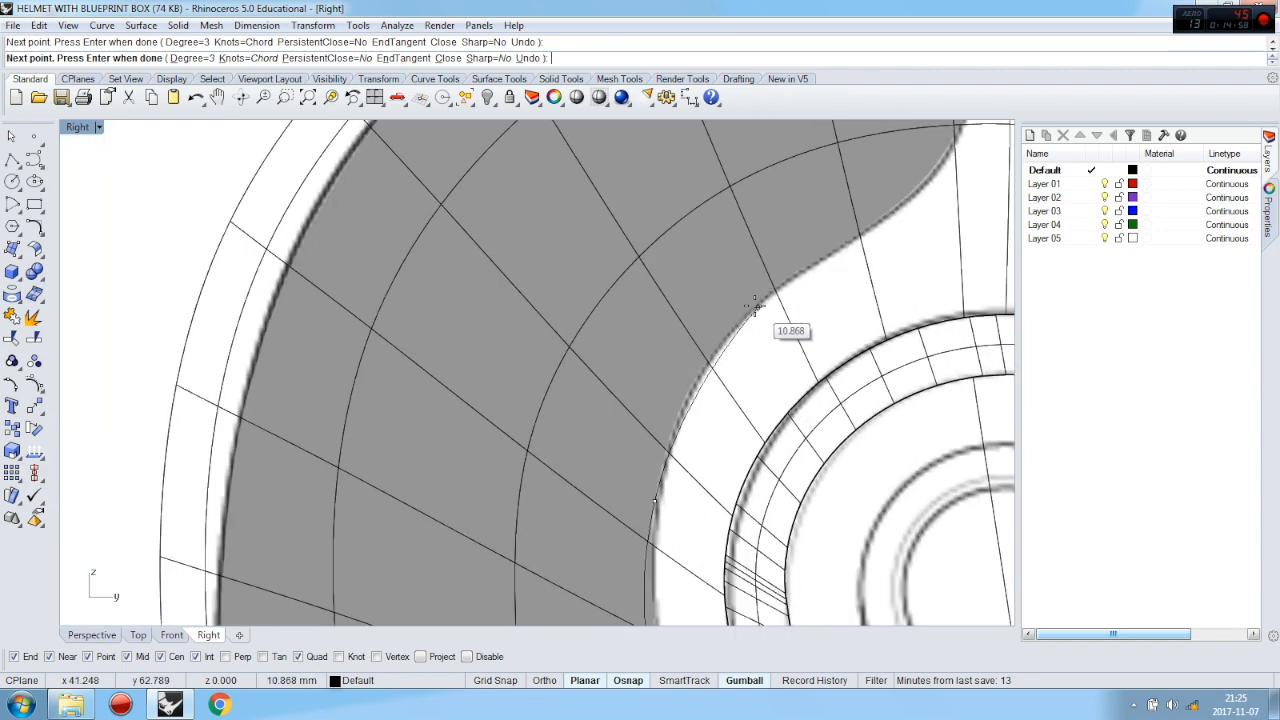
pyautogui.scroll(-4, 866, 225)
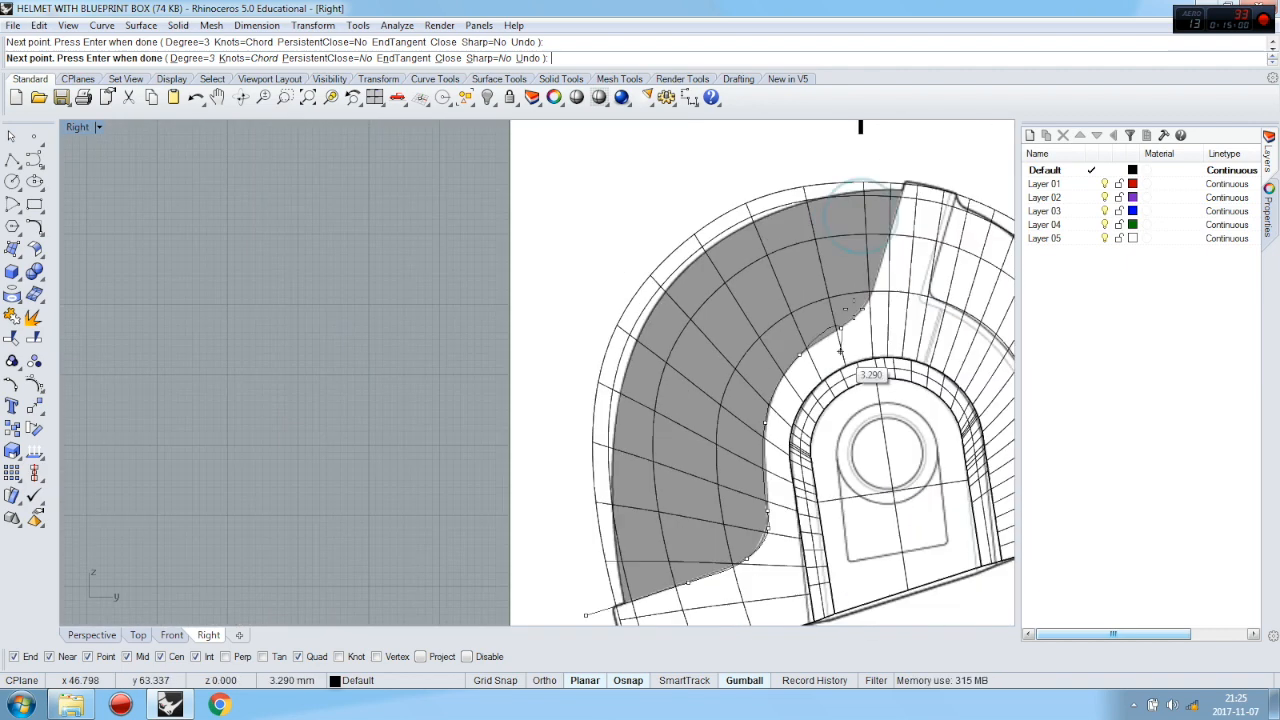
pyautogui.scroll(4, 868, 282)
pyautogui.scroll(-2, 868, 282)
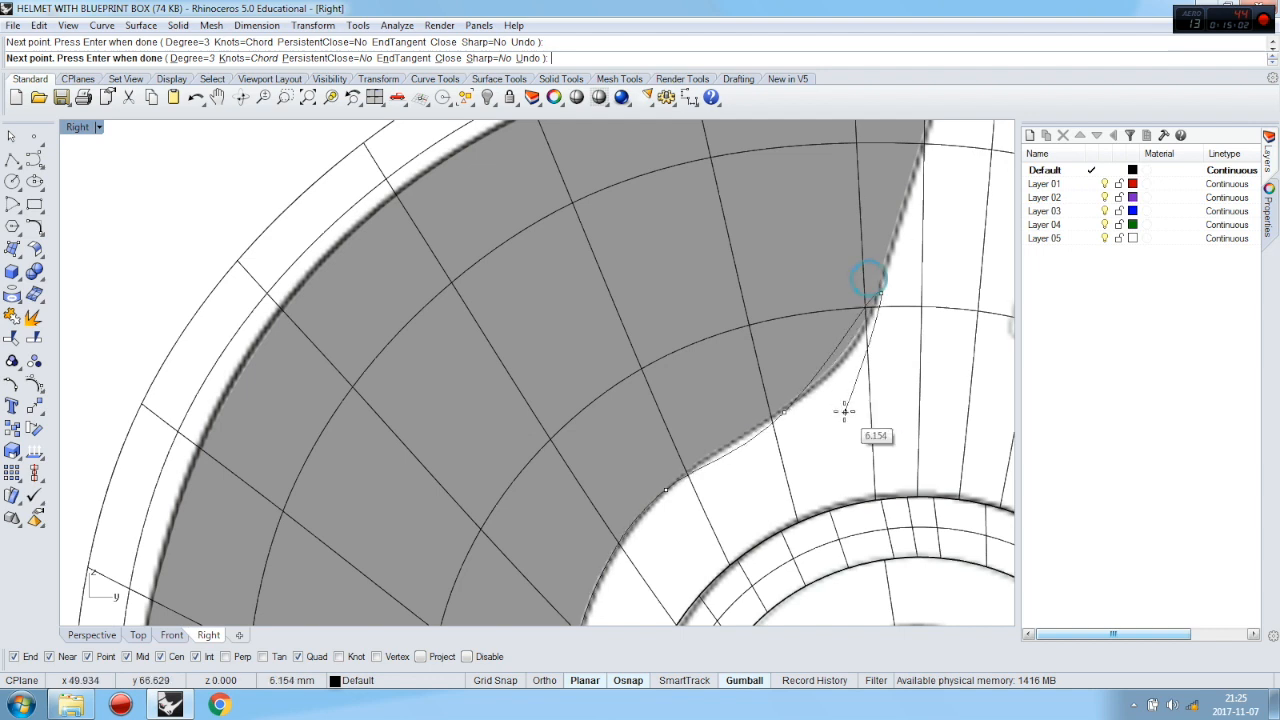
pyautogui.scroll(-2, 878, 270)
pyautogui.click(886, 271)
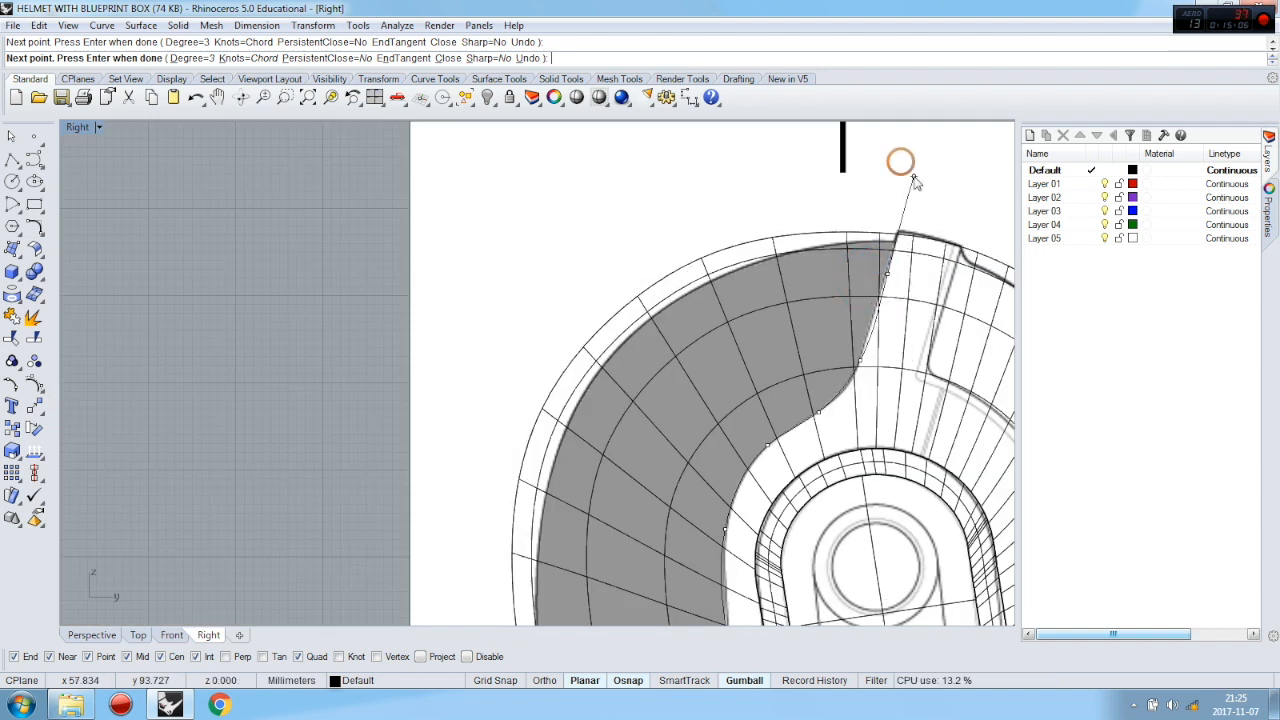
pyautogui.click(913, 180)
pyautogui.press('Return')
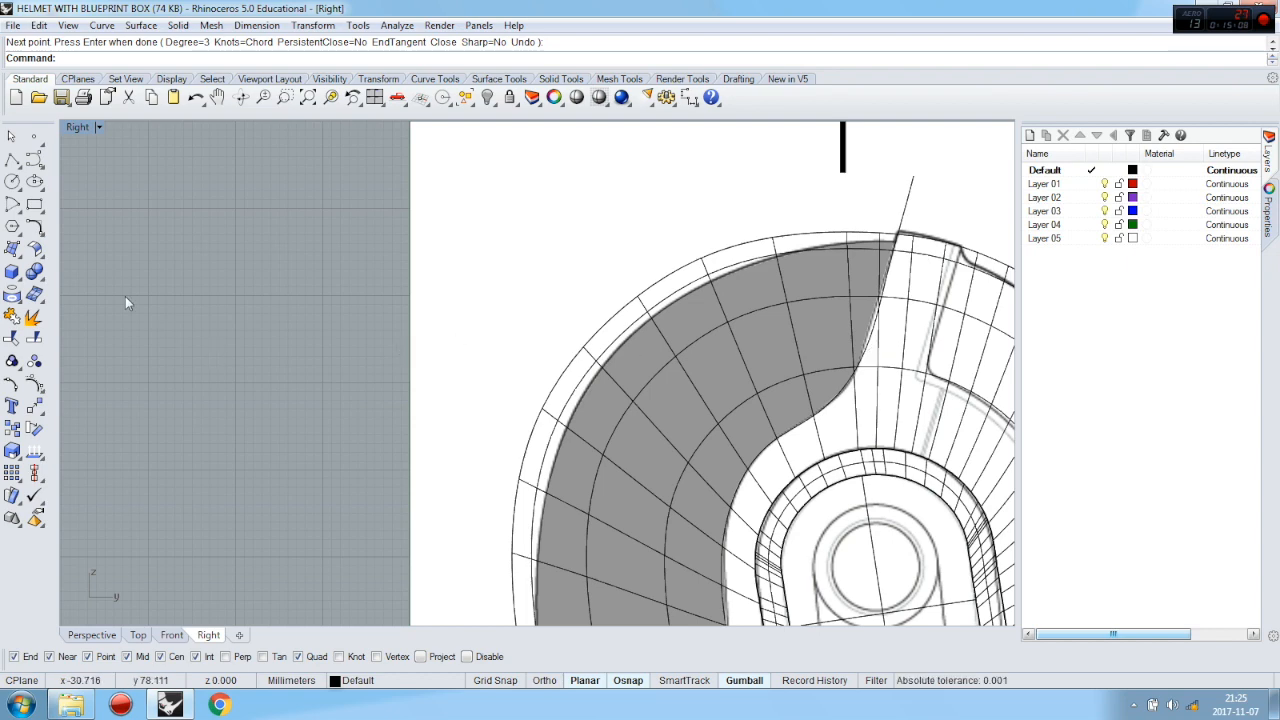
# Draw a straight line along the slanted upper edge of the front visor opening, overshooting the outline at both ends
pyautogui.click(13, 160)
pyautogui.scroll(5, 443, 251)
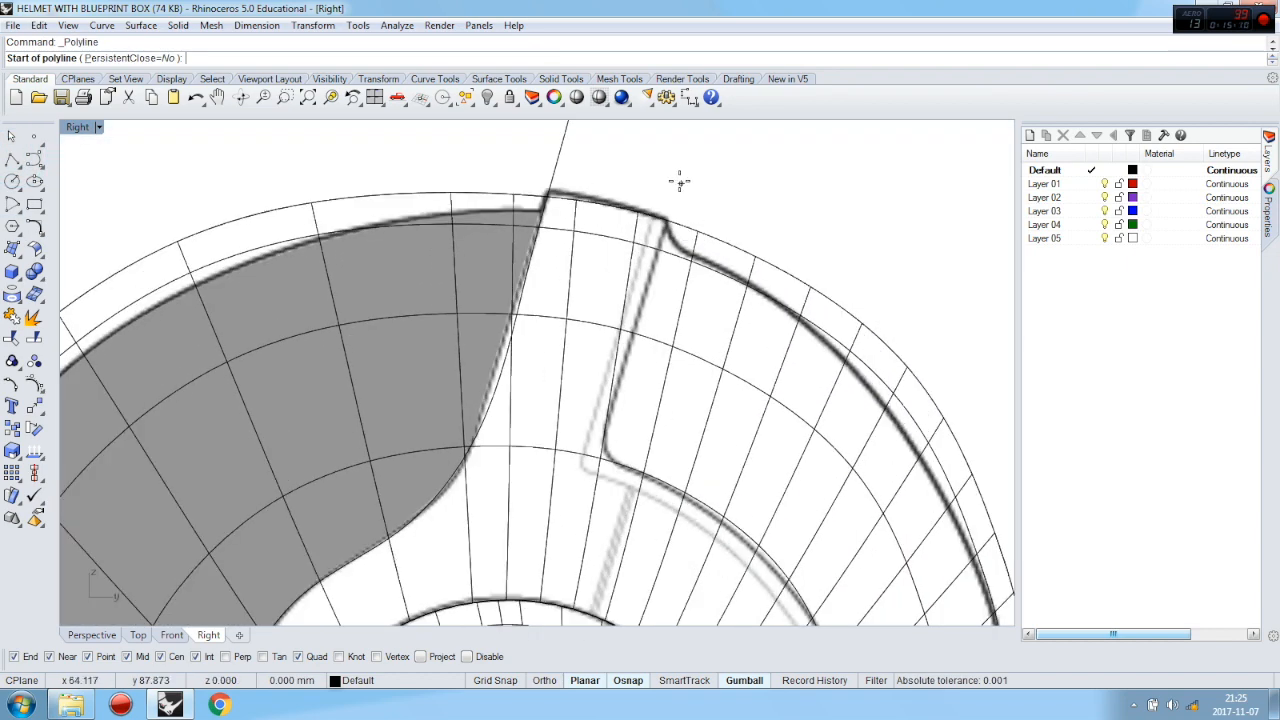
pyautogui.click(682, 176)
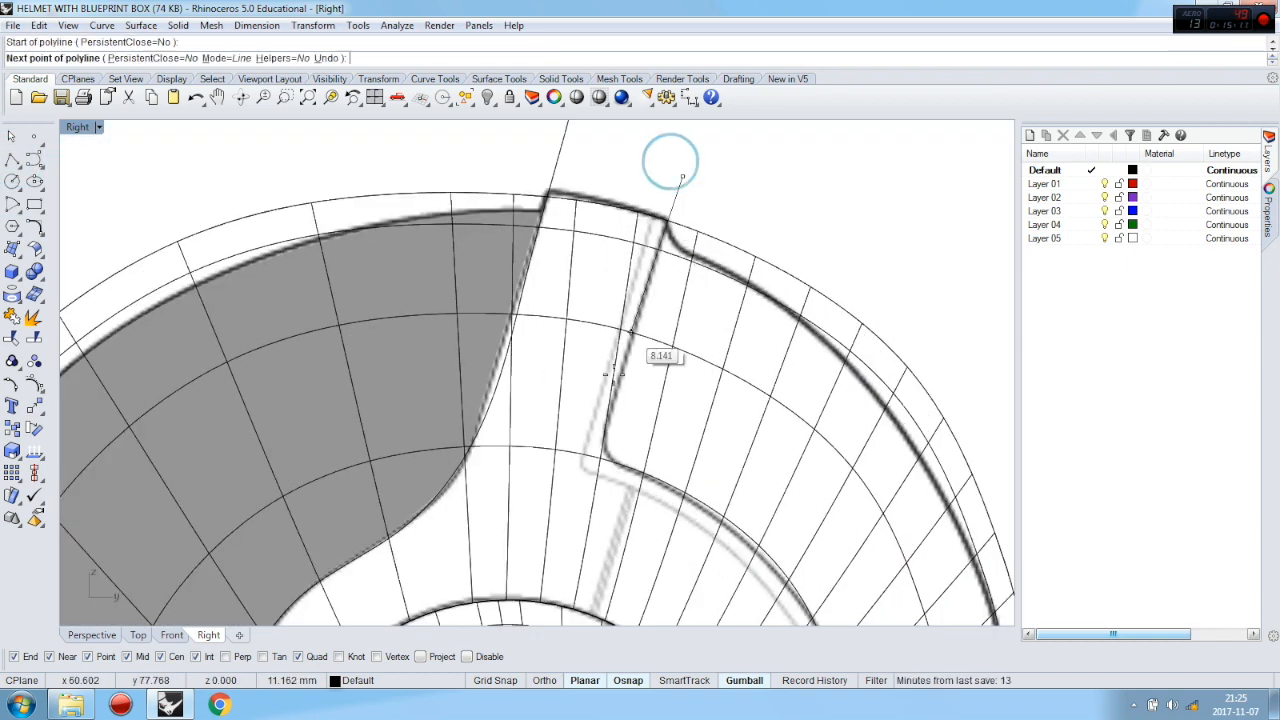
pyautogui.click(580, 516)
pyautogui.press('Return')
# Draw a horizontal line along the visor opening's lower edge, from outside the front outline to just past the inner corner
pyautogui.scroll(-9, 605, 302)
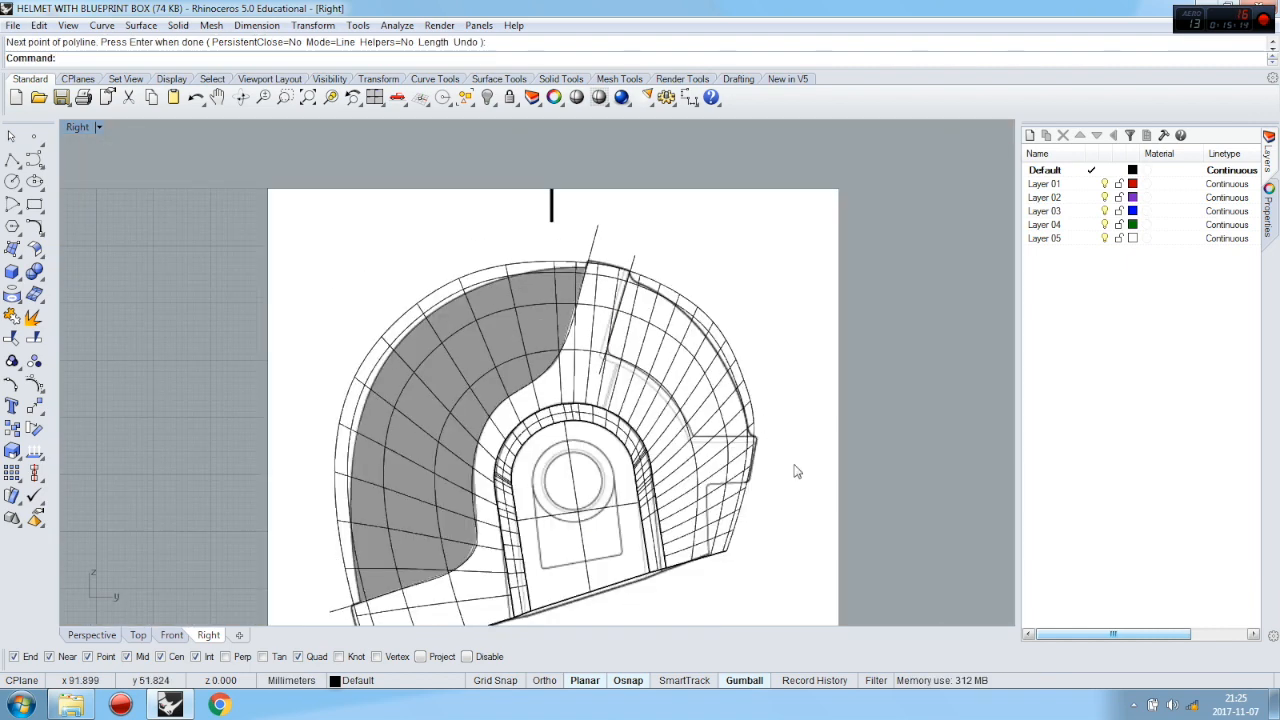
pyautogui.scroll(8, 793, 468)
pyautogui.write('B')
pyautogui.press('Escape')
pyautogui.press('space')
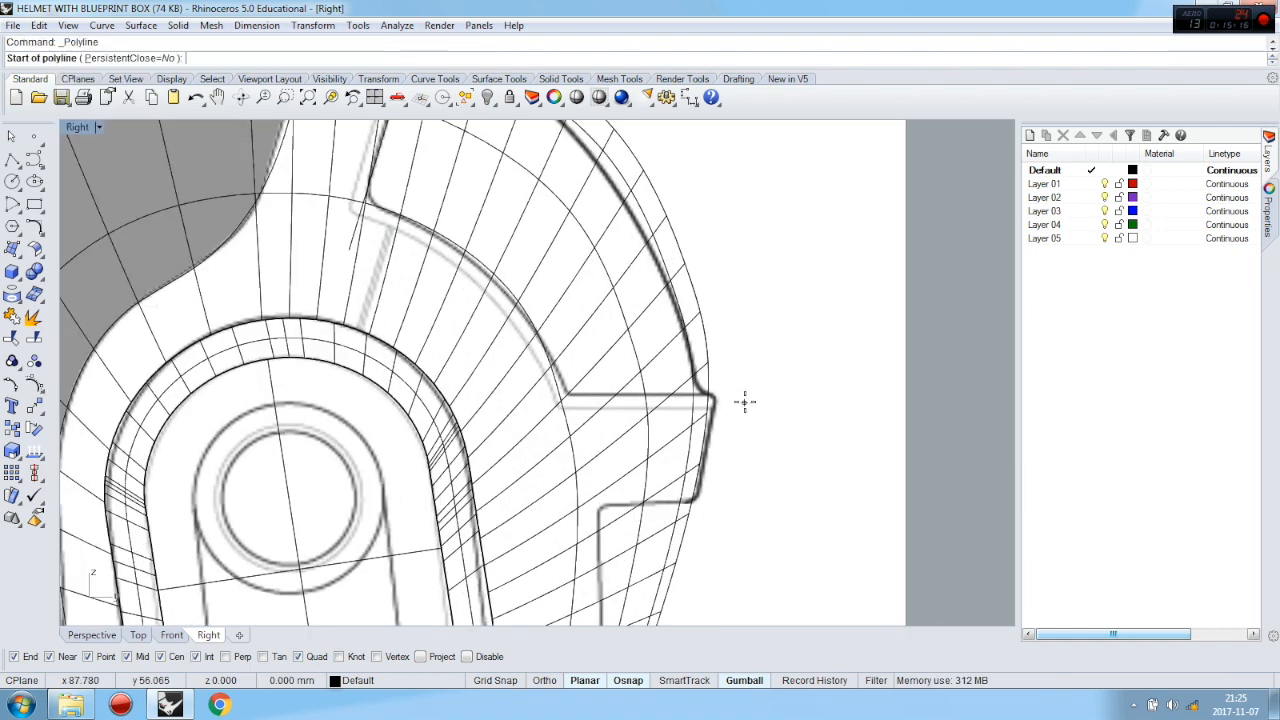
pyautogui.click(743, 394)
pyautogui.click(545, 394)
pyautogui.press('Return')
# Draw a horizontal line along the top of the lower front notch and shift it outward to meet the notch's inner corner
pyautogui.press('space')
pyautogui.click(726, 503)
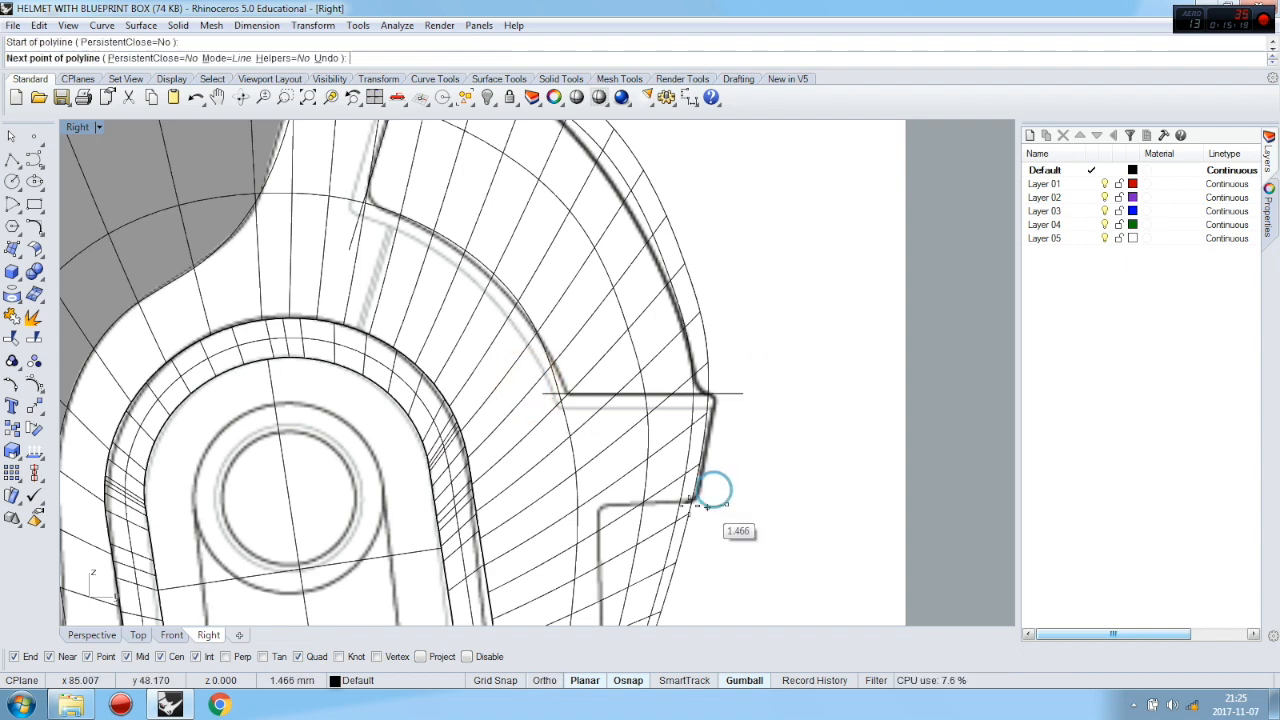
pyautogui.scroll(-4, 595, 472)
pyautogui.scroll(5, 606, 586)
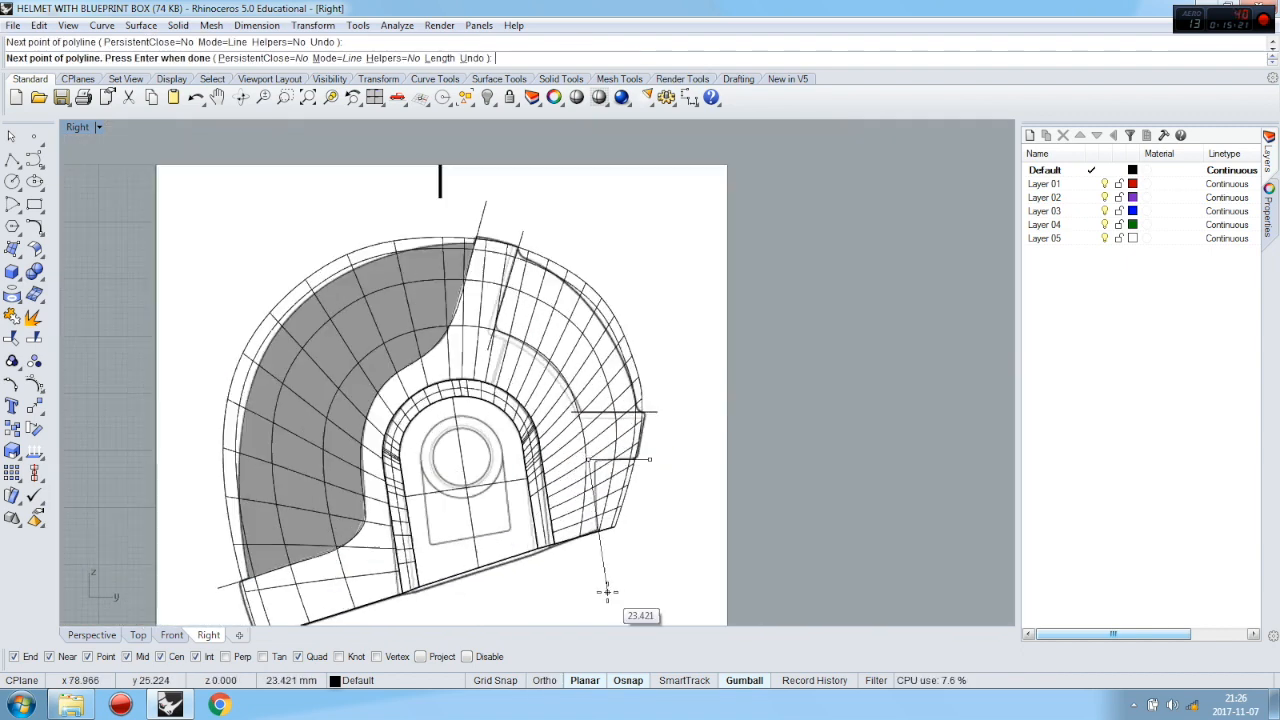
pyautogui.press('Return')
pyautogui.write('v')
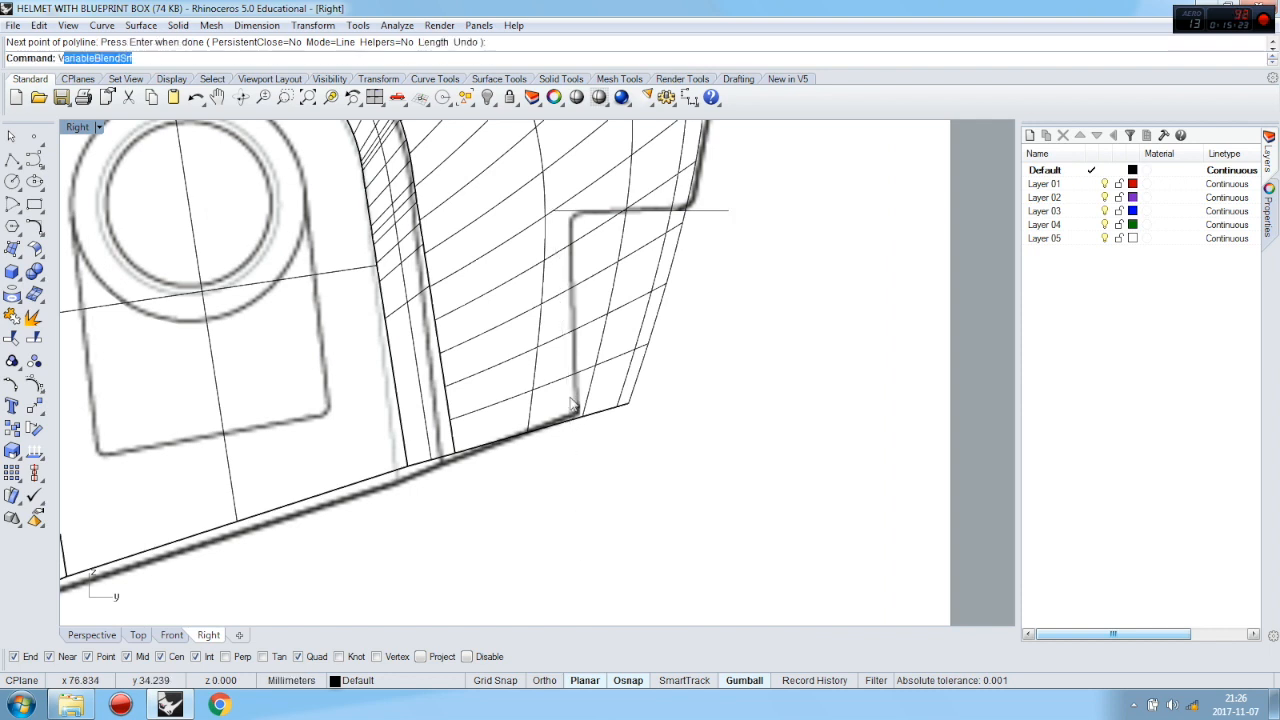
pyautogui.click(569, 212)
pyautogui.moveTo(692, 214); pyautogui.dragTo(708, 216)
# Draw a line from the notch line's inner end down along the notch's side to below the helmet's bottom edge
pyautogui.rightClick(575, 215)
pyautogui.click(568, 212)
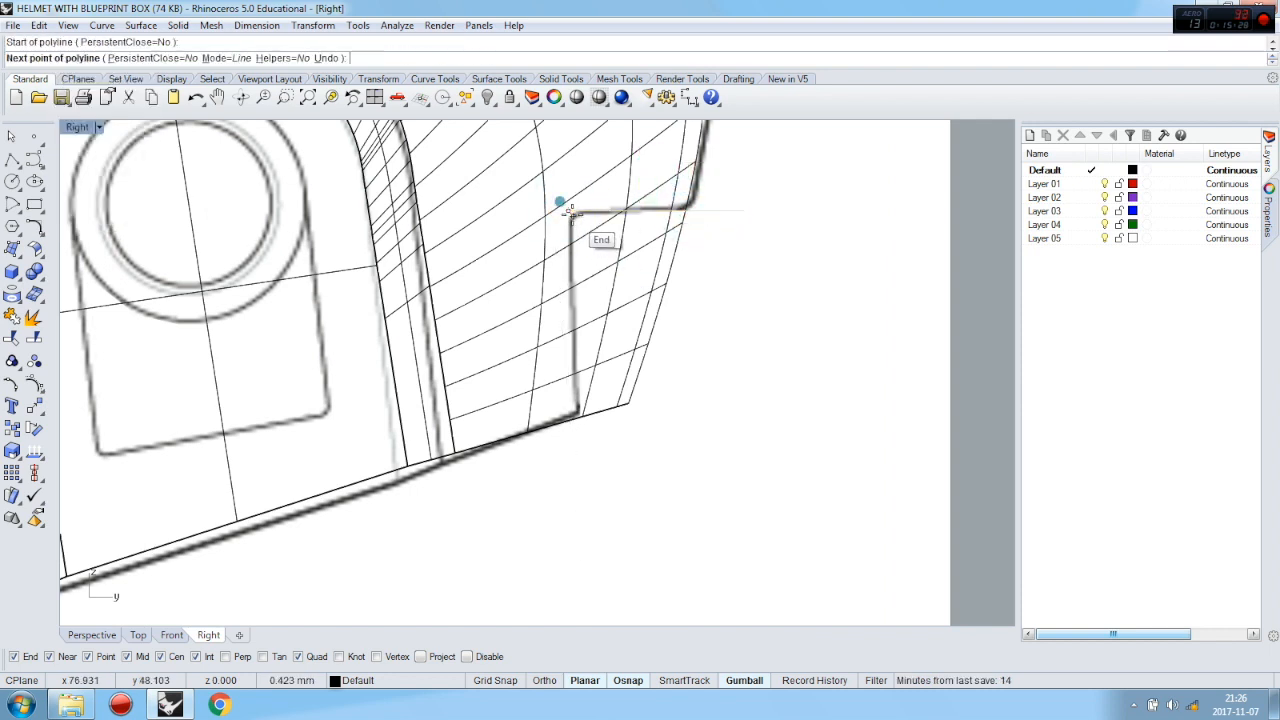
pyautogui.click(578, 488)
pyautogui.scroll(-6, 711, 419)
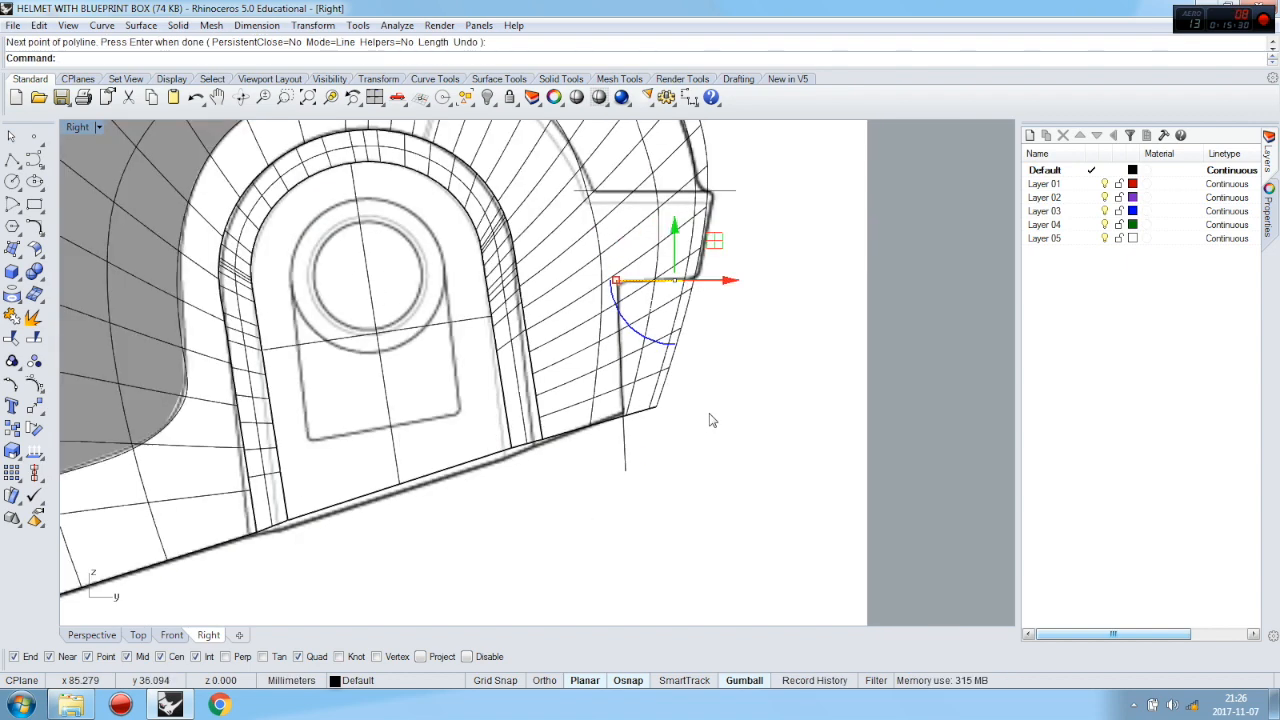
pyautogui.click(906, 357)
pyautogui.scroll(-6, 818, 425)
pyautogui.scroll(2, 672, 294)
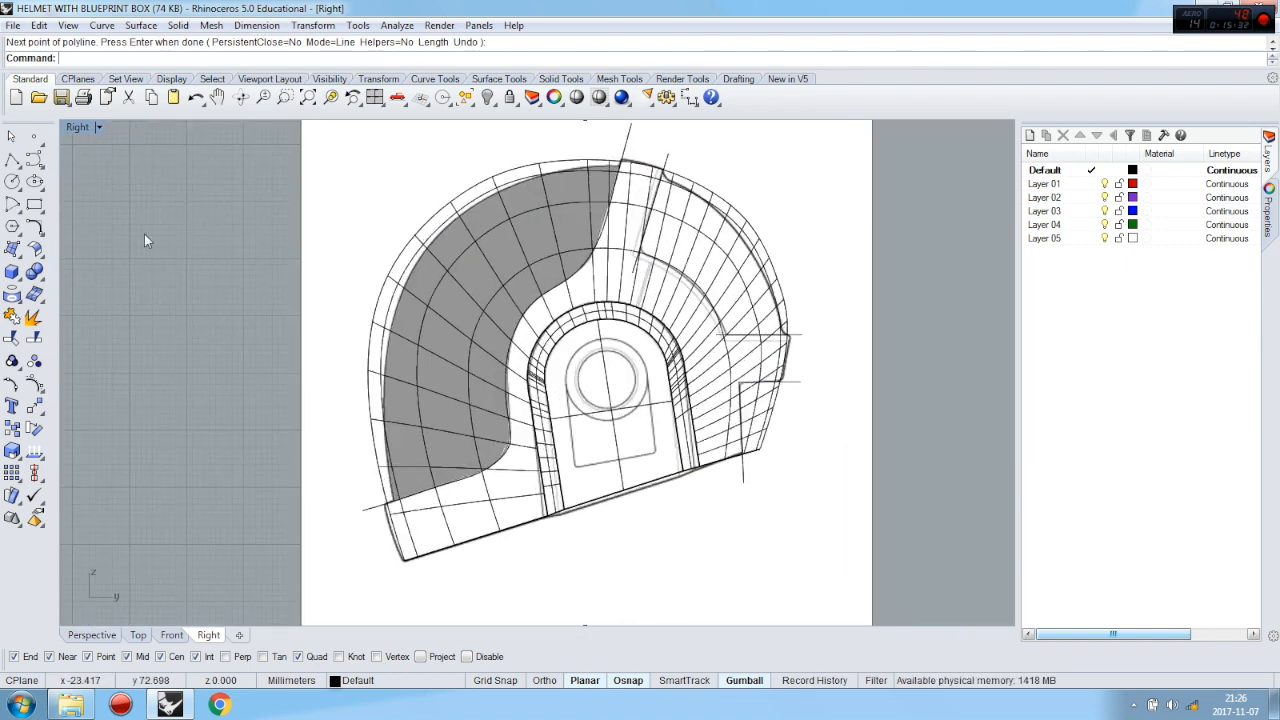
# Draw a circle about 43 mm in diameter, centred on the ear arch's centre, following the visor opening's inner arc
pyautogui.click(11, 181)
pyautogui.scroll(4, 667, 280)
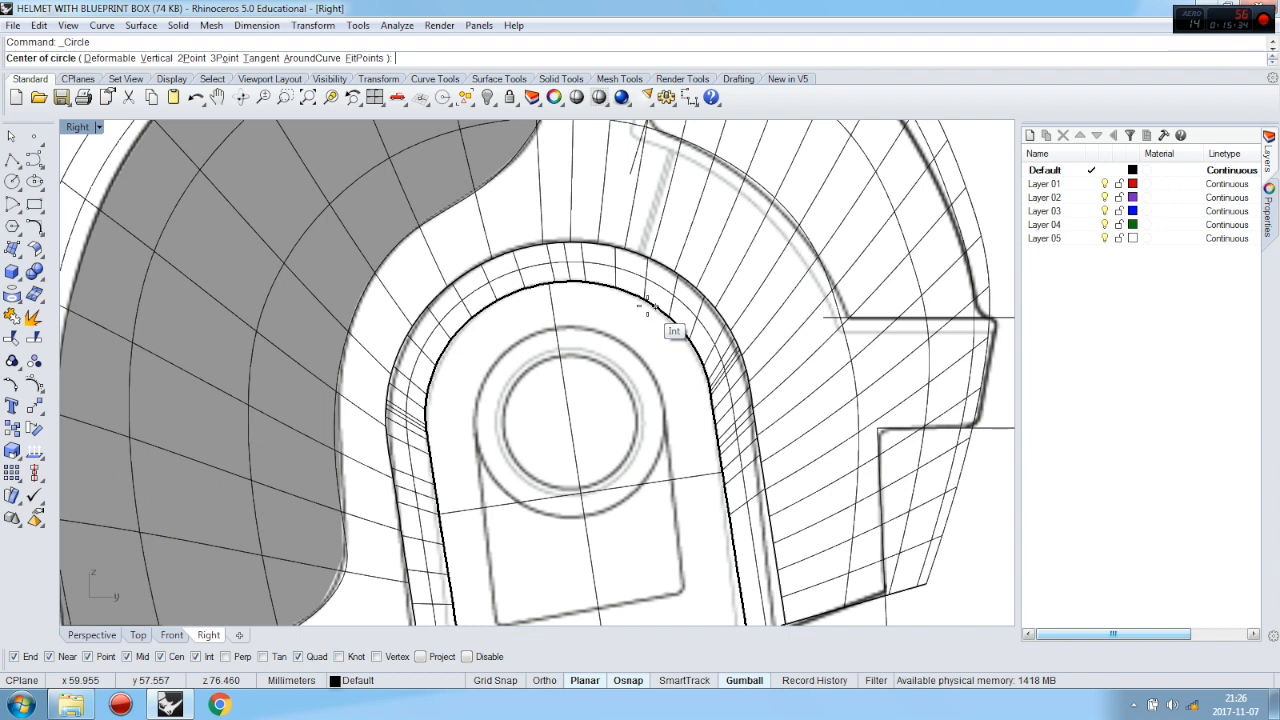
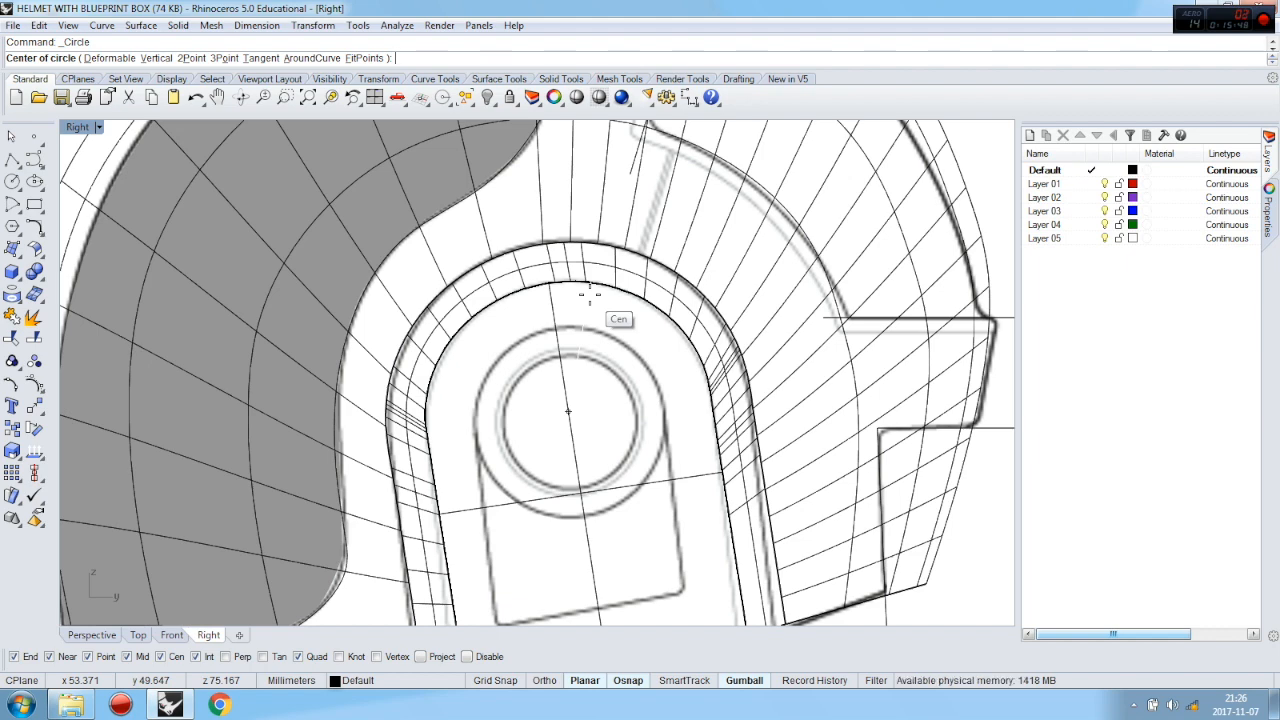
pyautogui.click(588, 293)
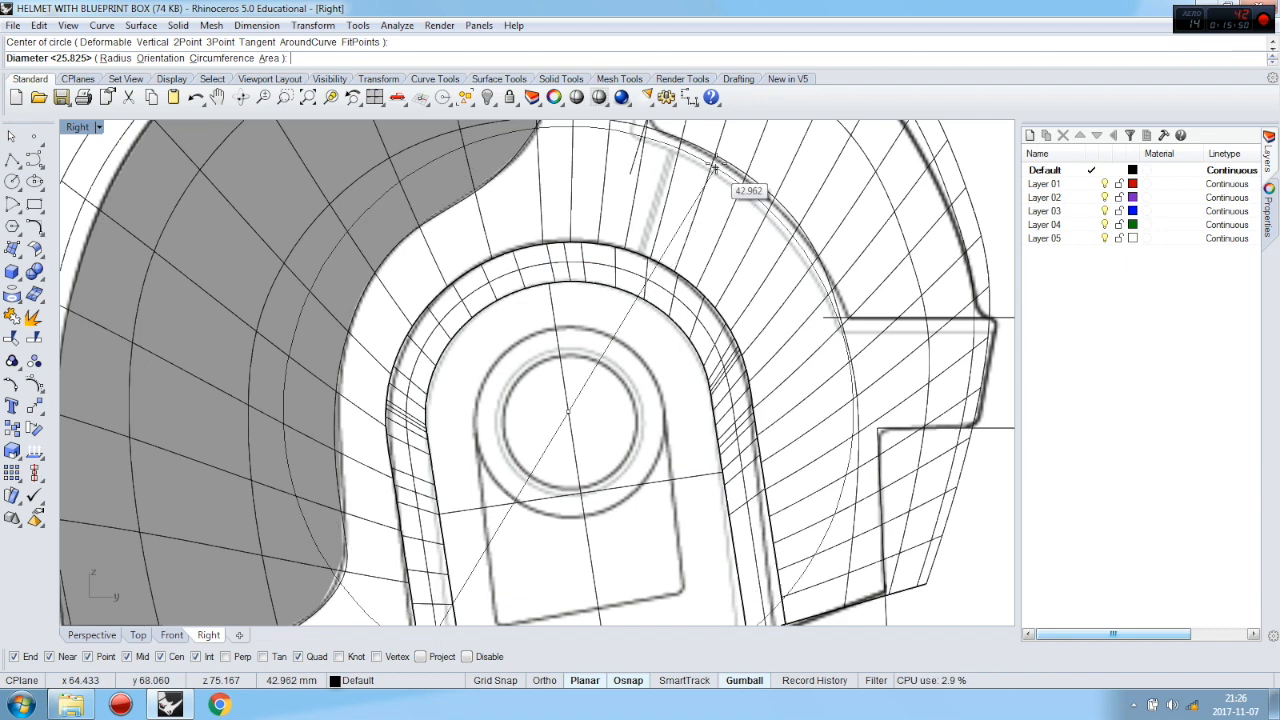
pyautogui.scroll(4, 718, 165)
pyautogui.click(752, 172)
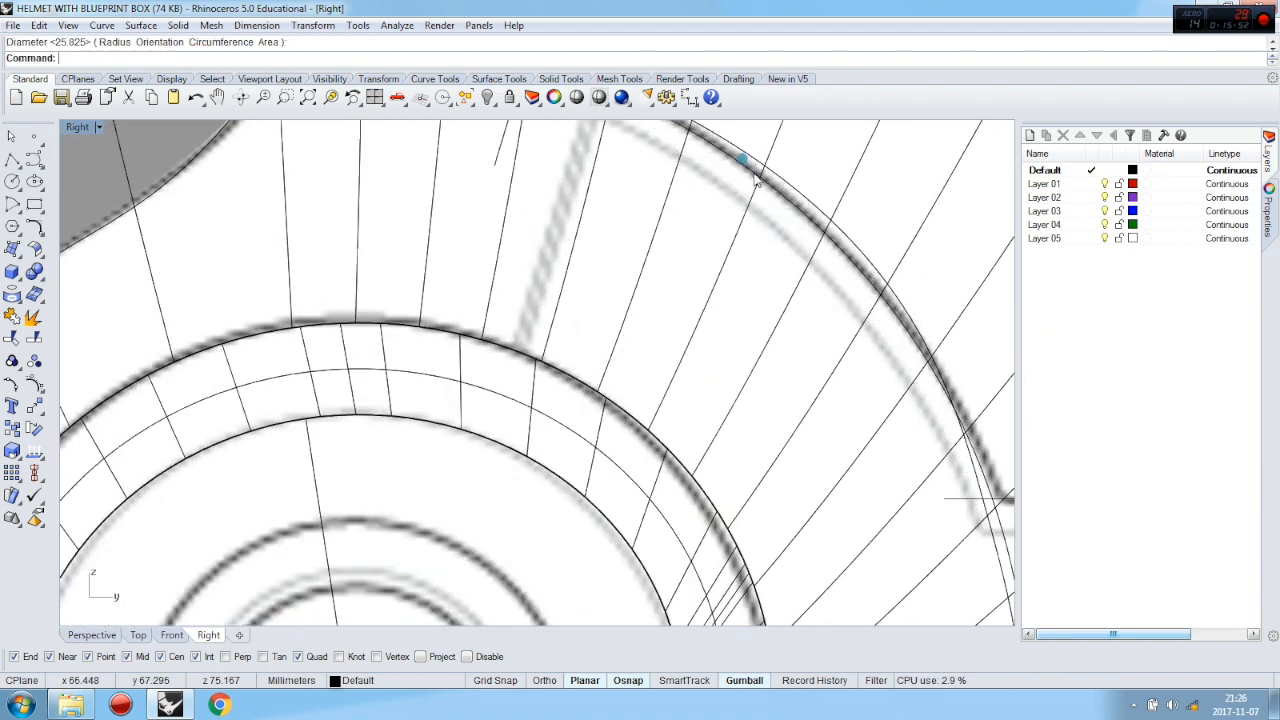
pyautogui.scroll(-5, 715, 207)
pyautogui.scroll(3, 713, 207)
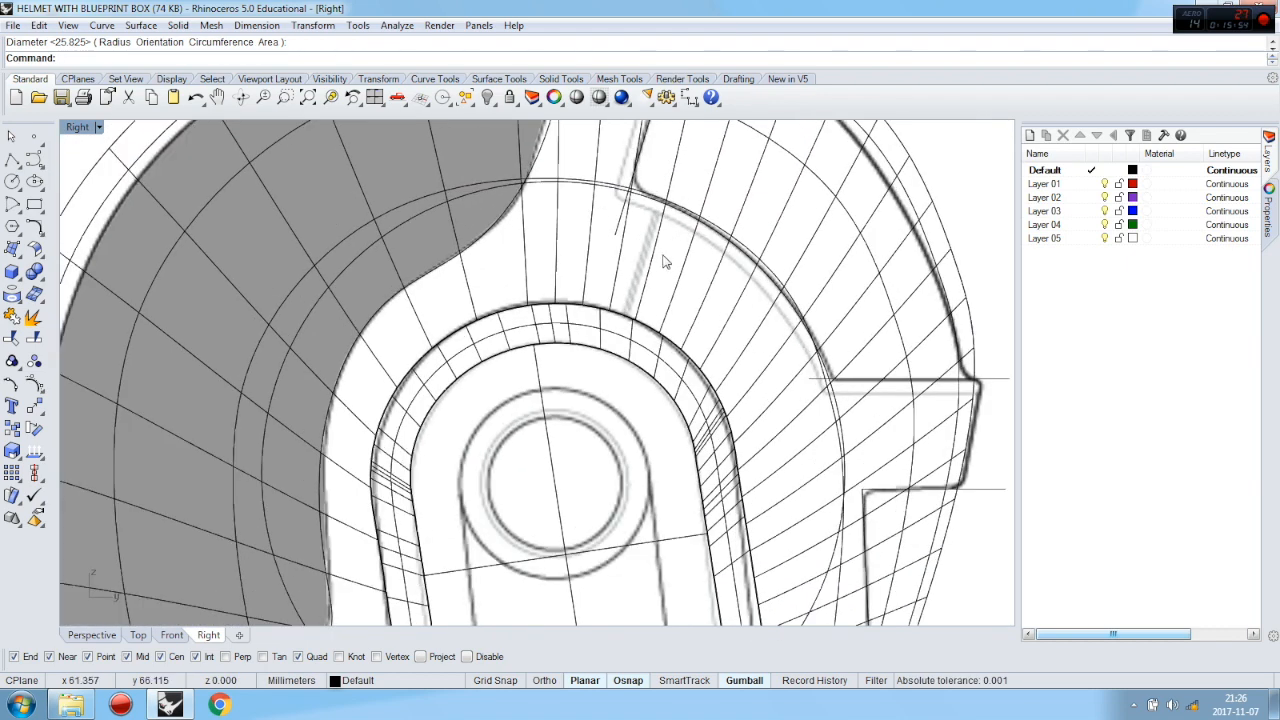
# Trim the slanted line, circle and horizontal line against each other, leaving only the visor opening's inner outline
pyautogui.click(636, 200)
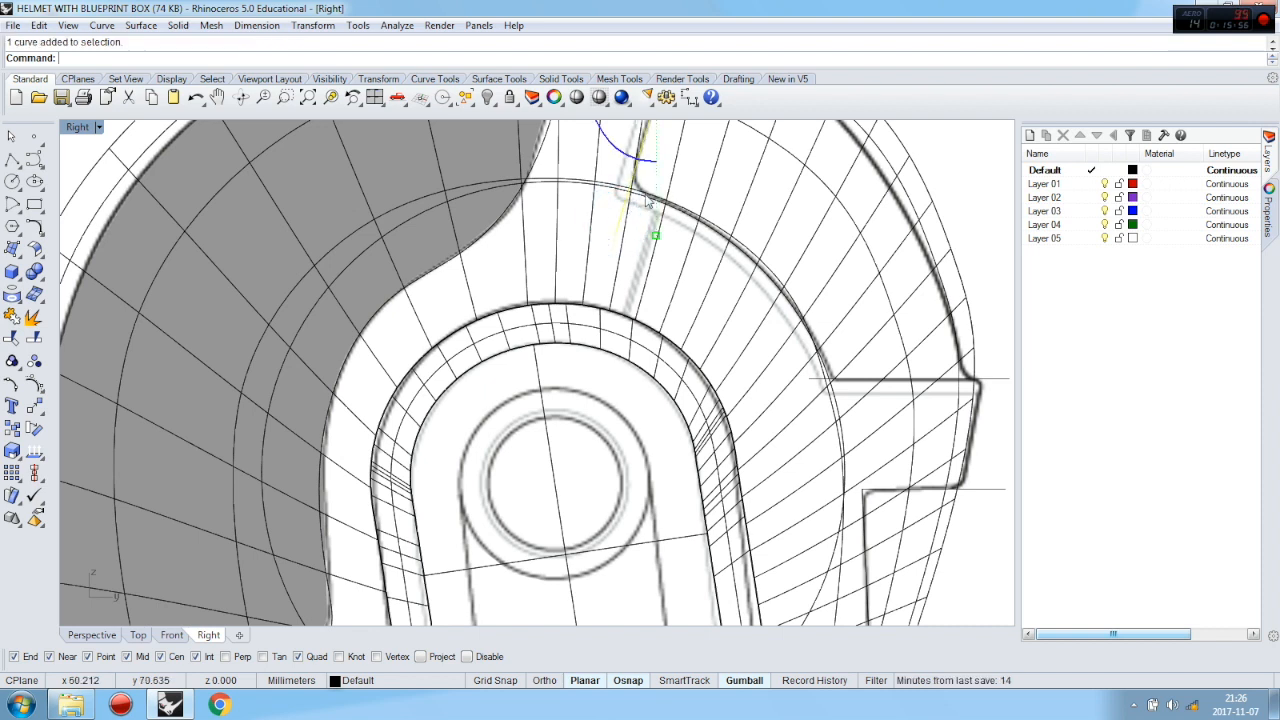
pyautogui.click(682, 225)
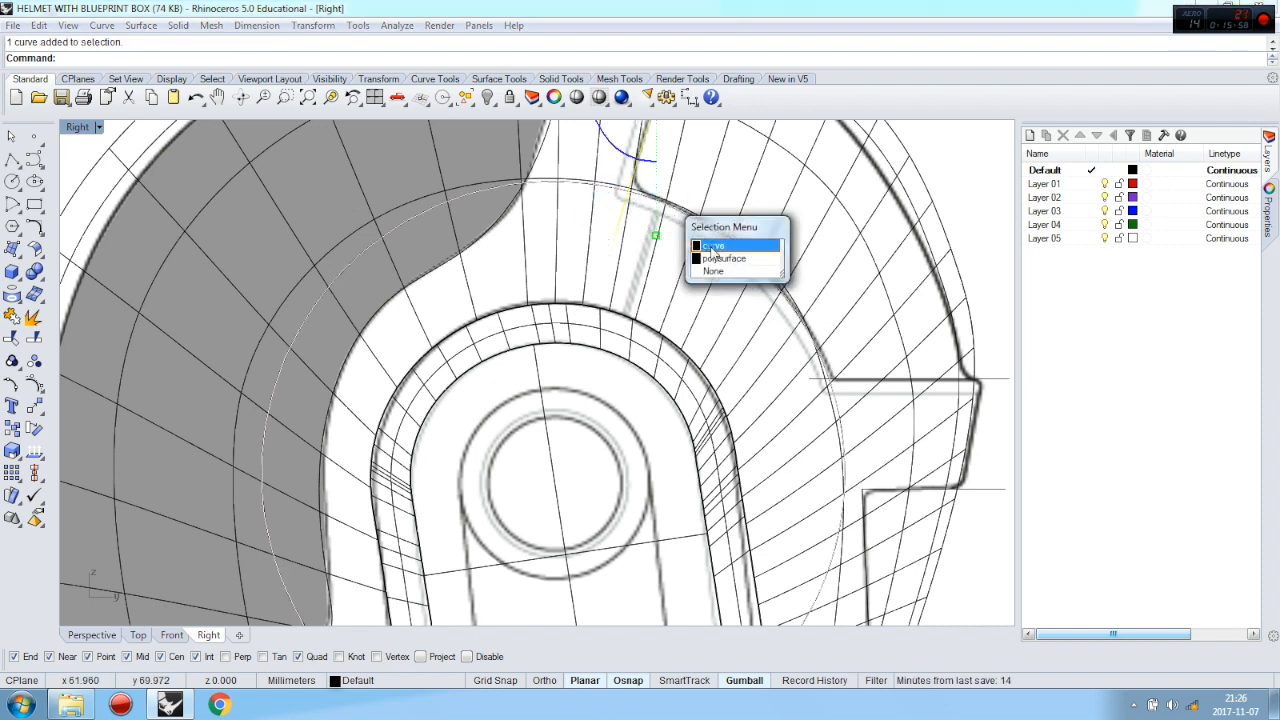
pyautogui.click(713, 246)
pyautogui.keyDown('shift'); pyautogui.click(1006, 380); pyautogui.keyUp('shift')
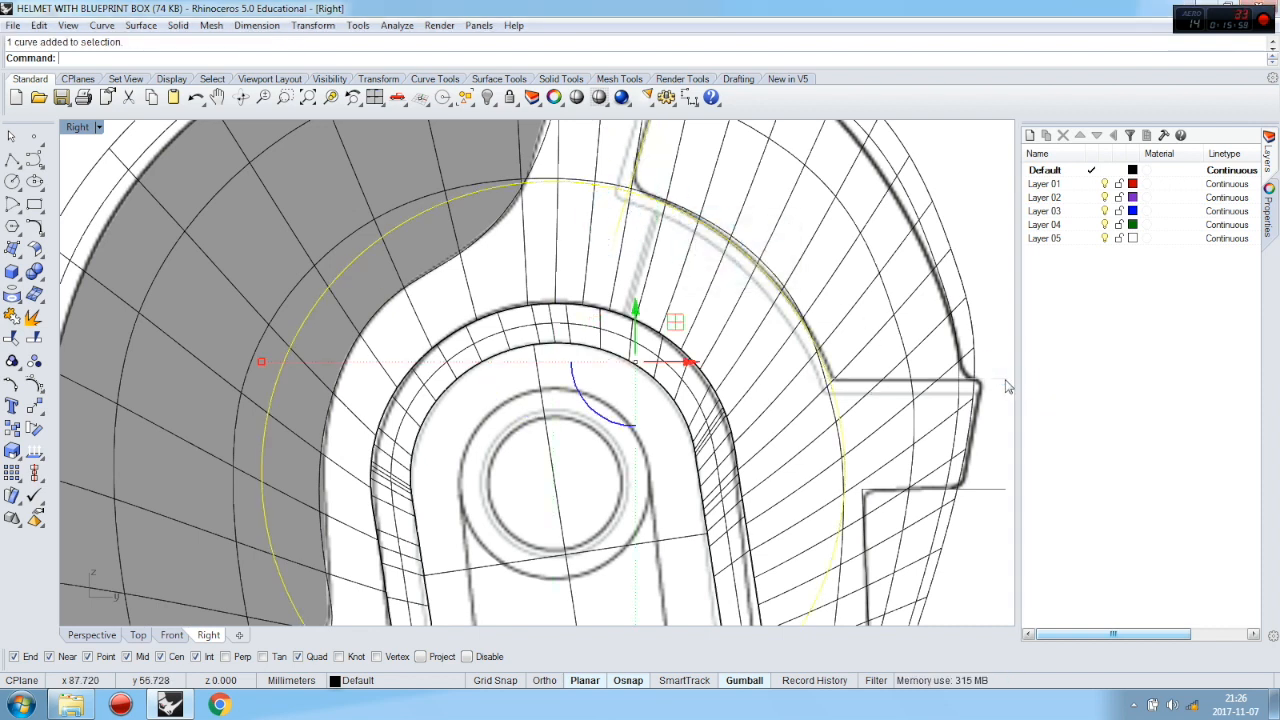
pyautogui.click(13, 339)
pyautogui.click(618, 213)
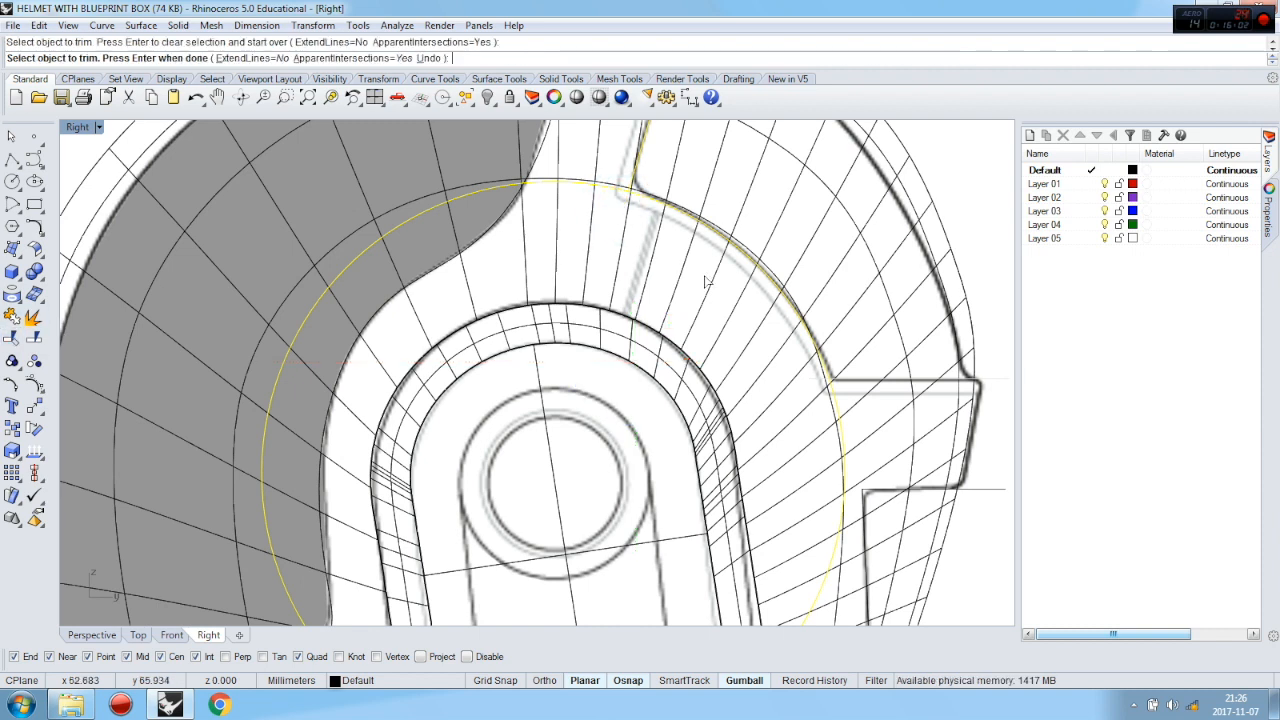
pyautogui.click(812, 383)
pyautogui.click(840, 417)
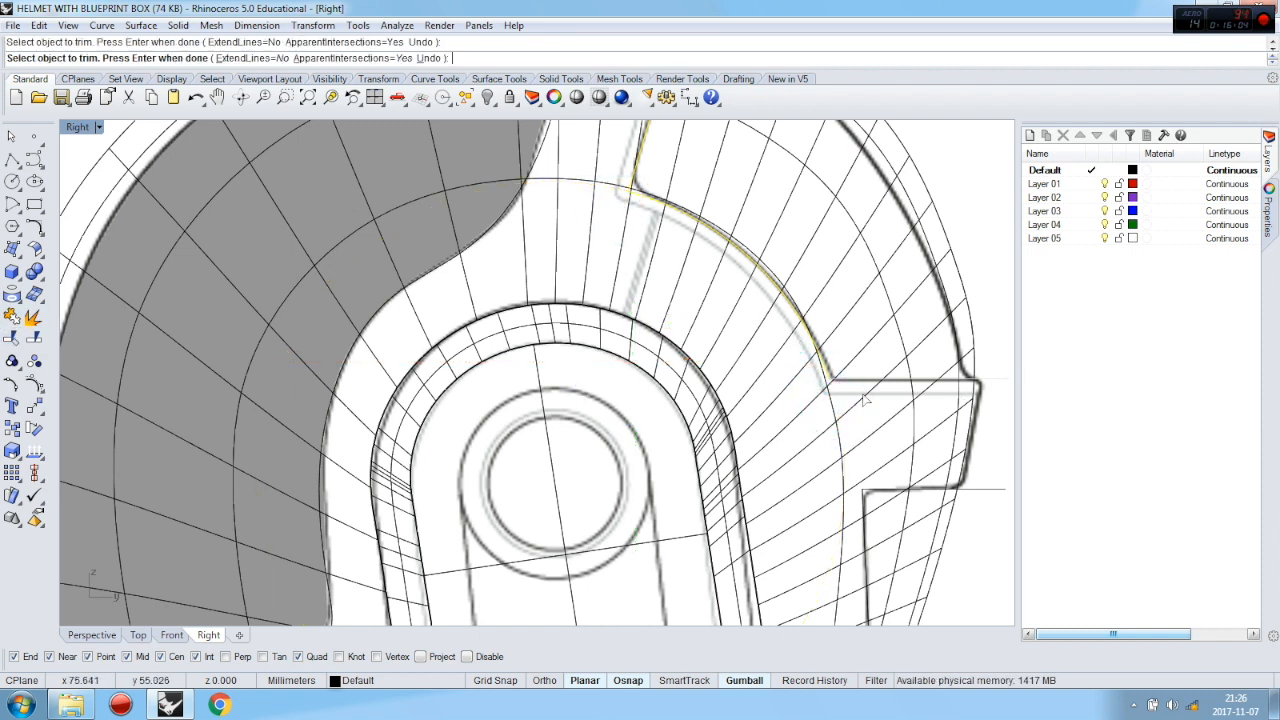
# Use Set Points to align the visor opening's inner outline curves on world X only, placing them beside the helmet
pyautogui.click(91, 635)
pyautogui.moveTo(875, 317); pyautogui.dragTo(770, 348, button='right')
pyautogui.scroll(5, 565, 387)
pyautogui.scroll(-4, 565, 387)
pyautogui.scroll(6, 590, 347)
pyautogui.moveTo(590, 347); pyautogui.dragTo(690, 312, button='right')
pyautogui.scroll(-4, 703, 306)
pyautogui.moveTo(642, 366); pyautogui.dragTo(678, 338, button='right')
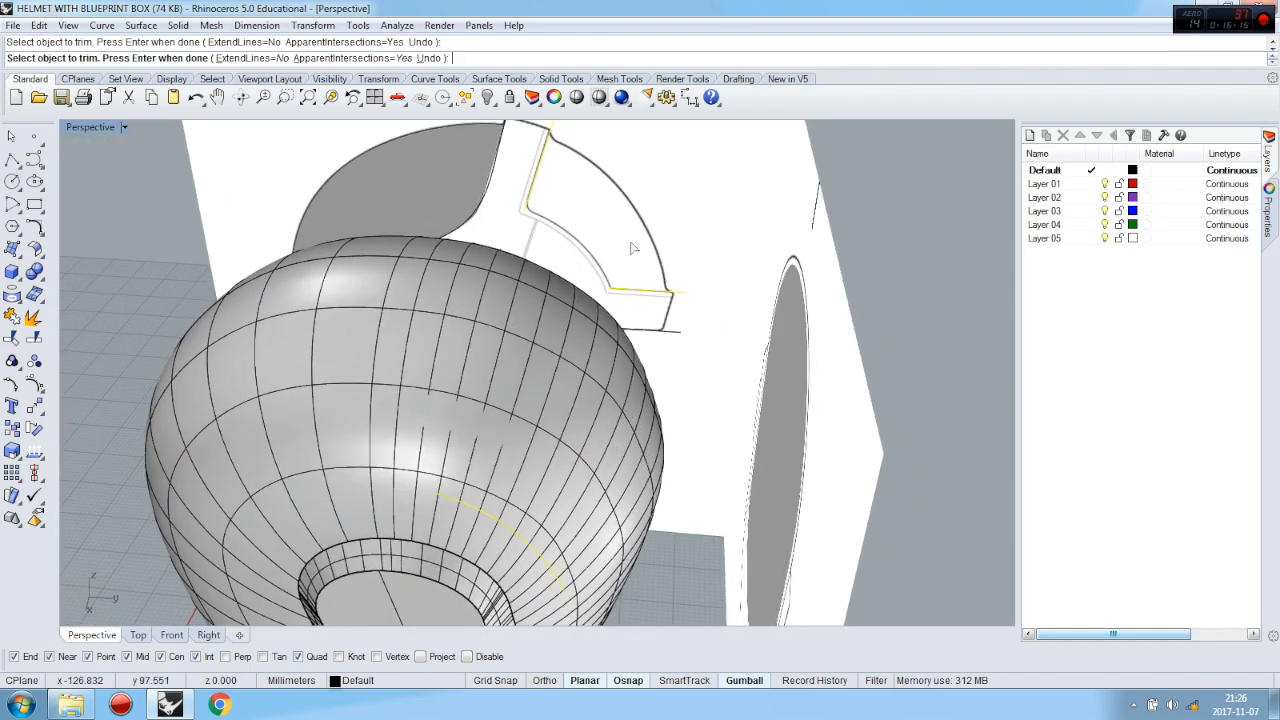
pyautogui.click(38, 410)
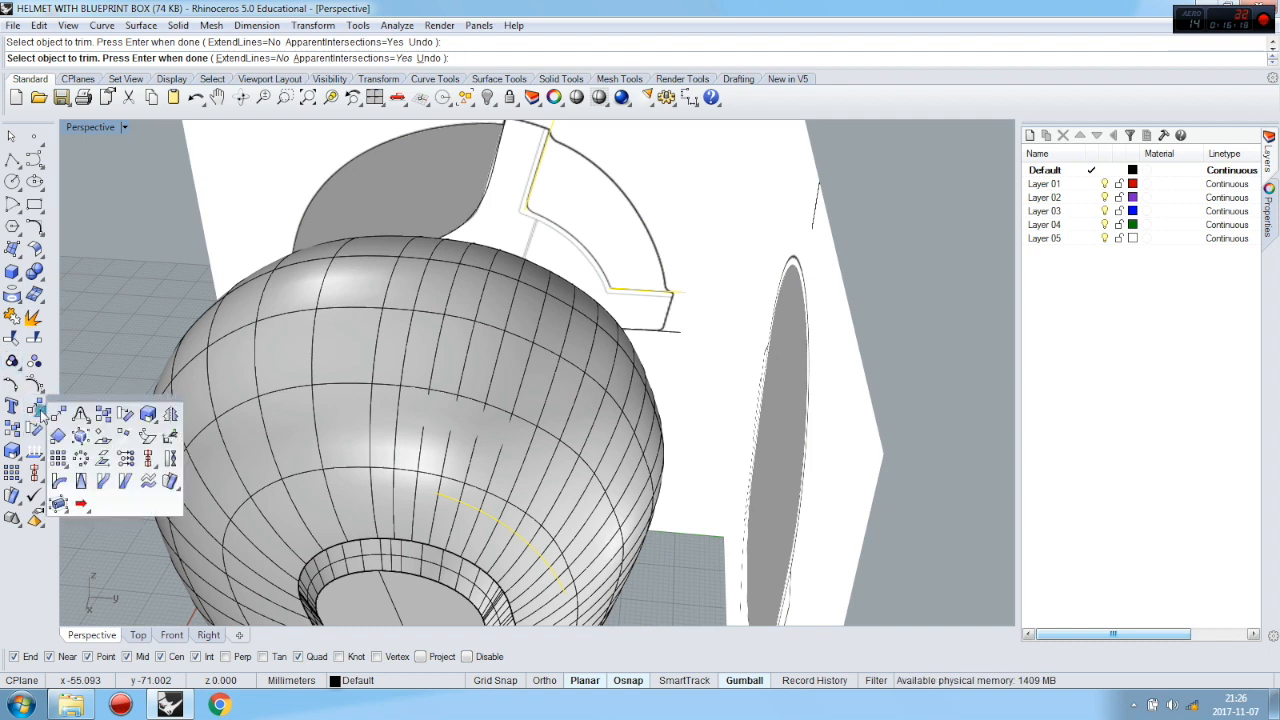
pyautogui.click(125, 460)
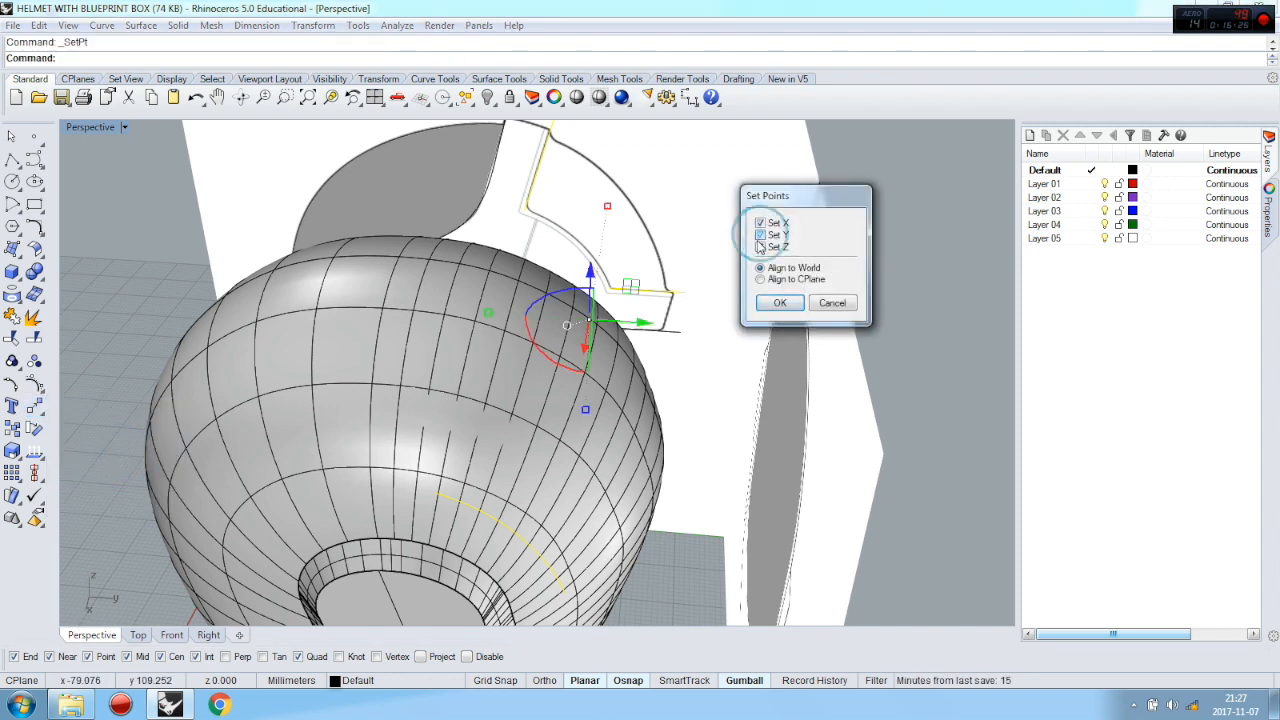
pyautogui.click(780, 302)
pyautogui.moveTo(634, 389); pyautogui.dragTo(554, 366, button='right')
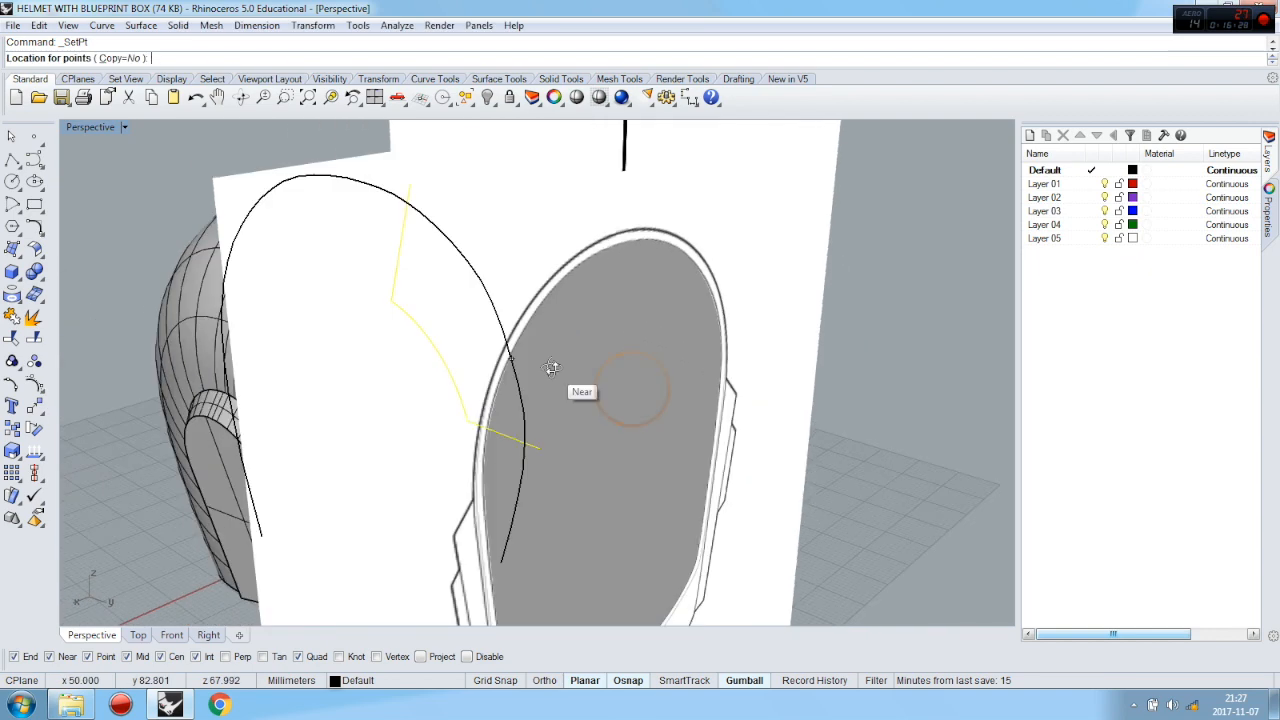
pyautogui.scroll(-5, 654, 369)
pyautogui.moveTo(637, 361); pyautogui.dragTo(646, 411, button='right')
pyautogui.moveTo(403, 497); pyautogui.dragTo(523, 569, button='right')
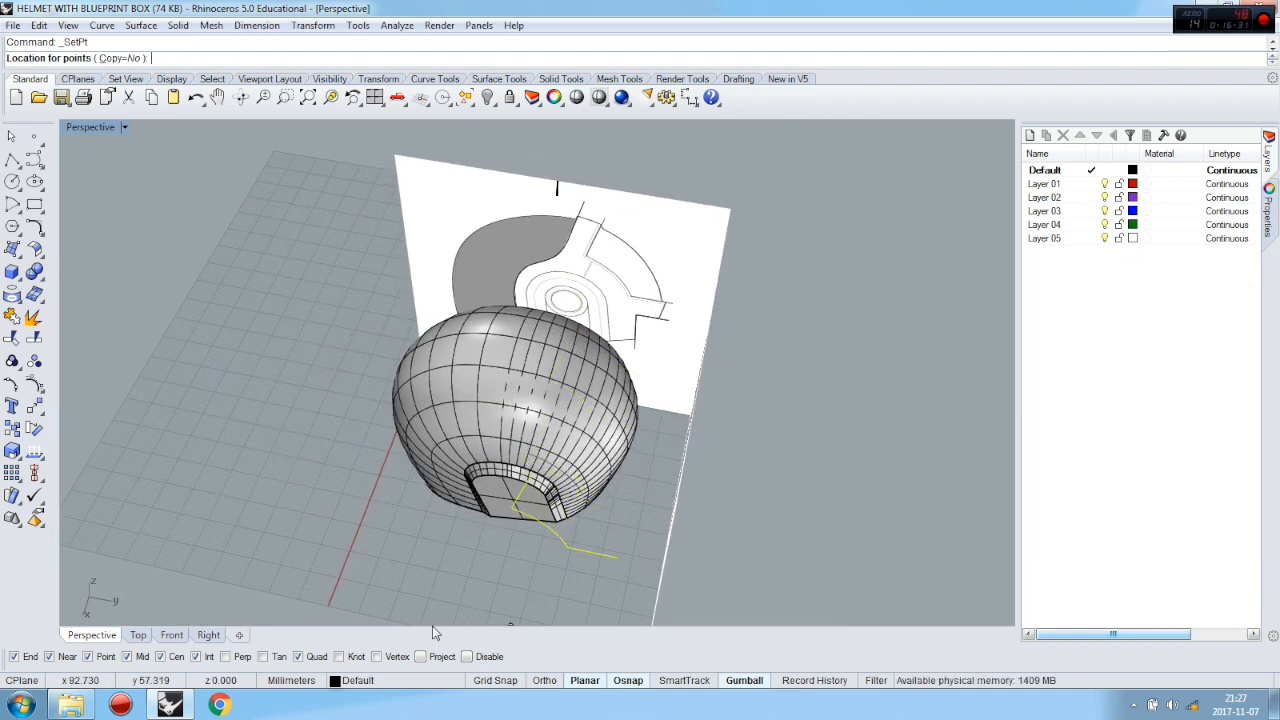
pyautogui.click(392, 587)
pyautogui.moveTo(405, 589); pyautogui.dragTo(403, 513, button='right')
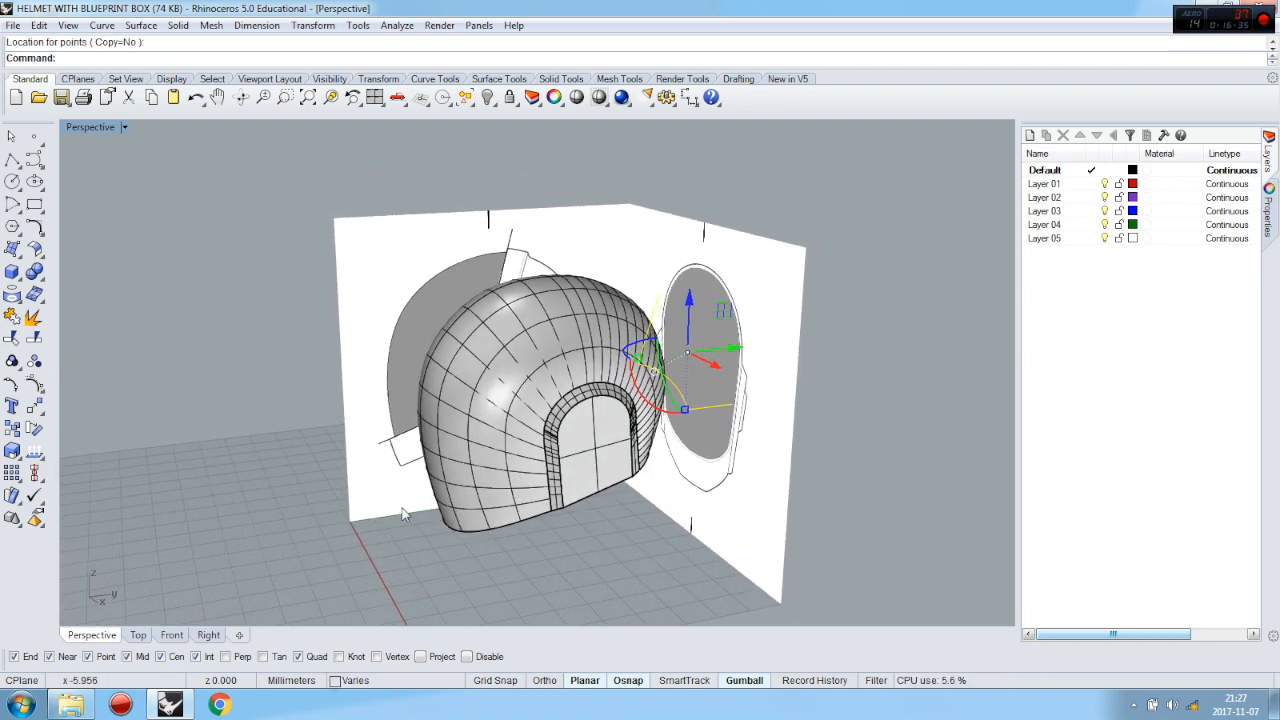
# Fillet the upper and lower inner corners of the visor opening's outline with a 2 mm radius
pyautogui.click(172, 636)
pyautogui.click(208, 635)
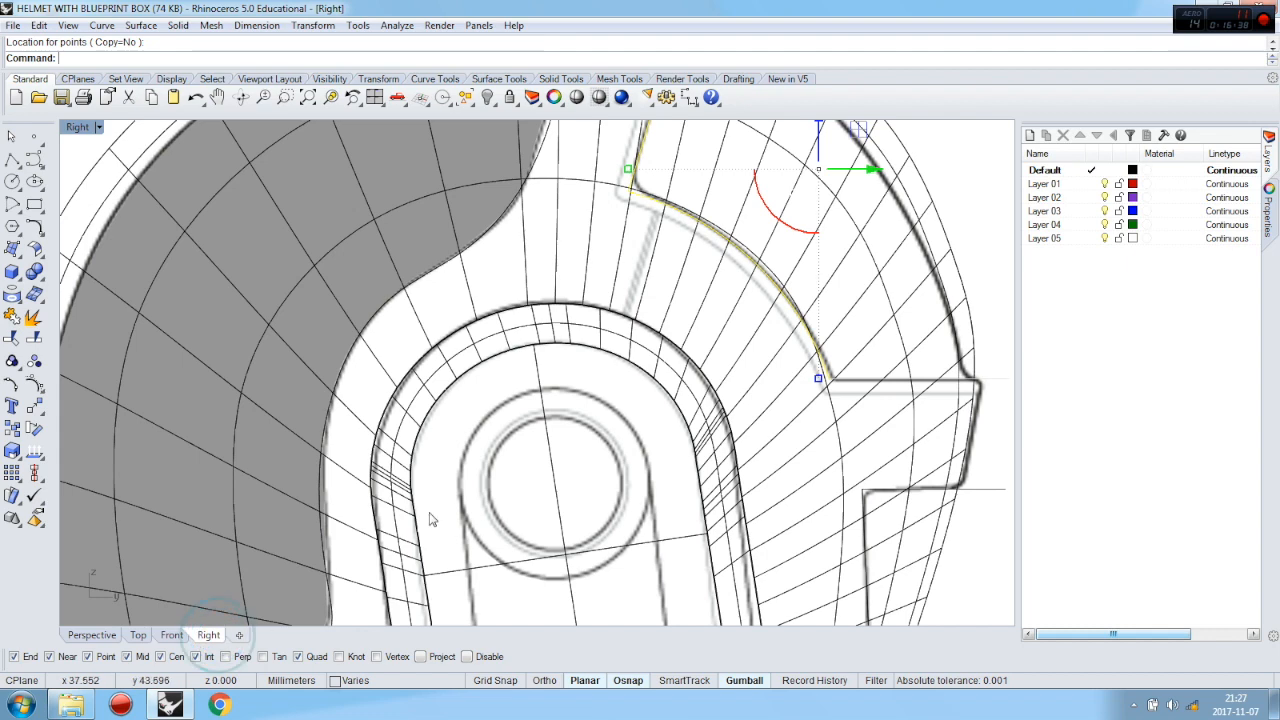
pyautogui.scroll(8, 603, 248)
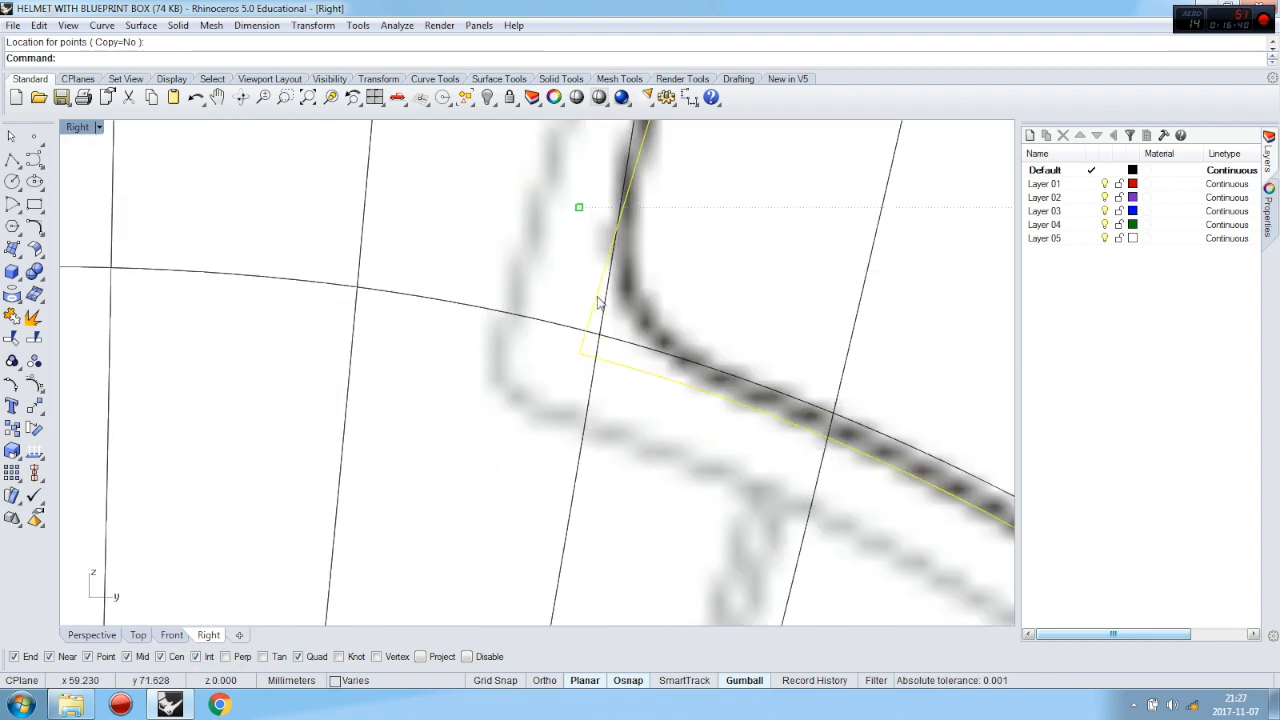
pyautogui.click(36, 229)
pyautogui.click(37, 229)
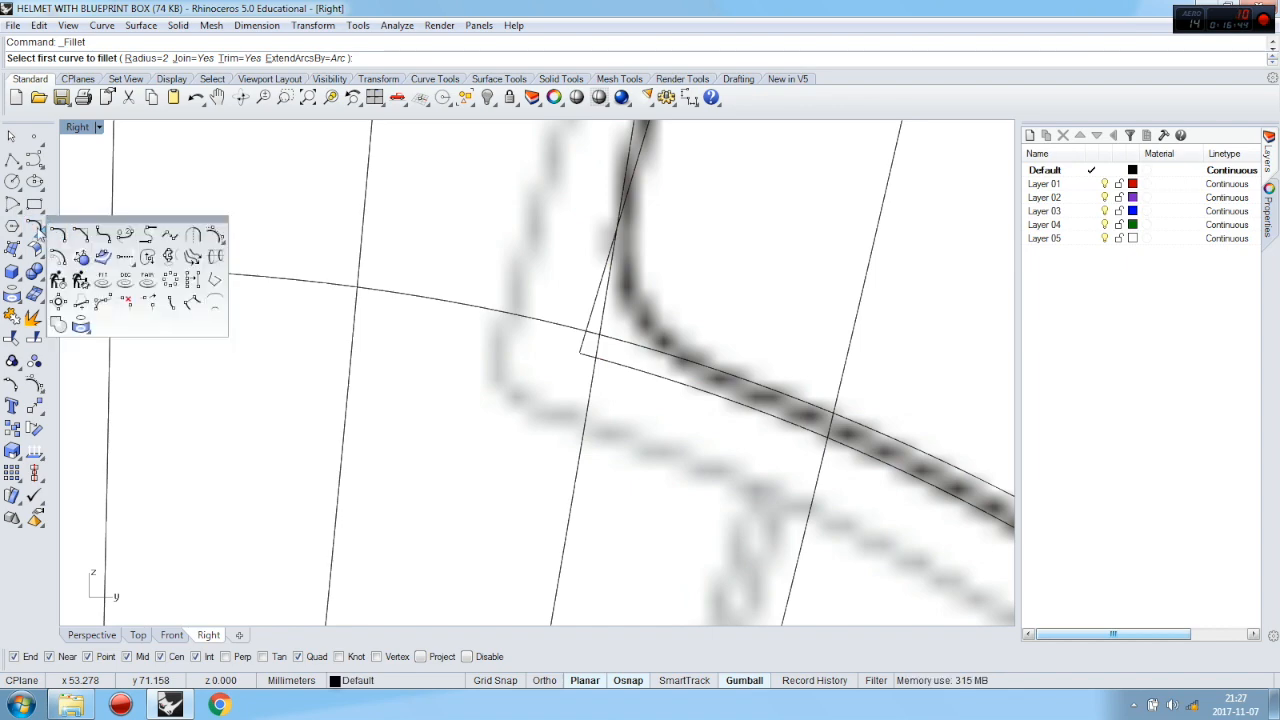
pyautogui.click(58, 236)
pyautogui.click(601, 280)
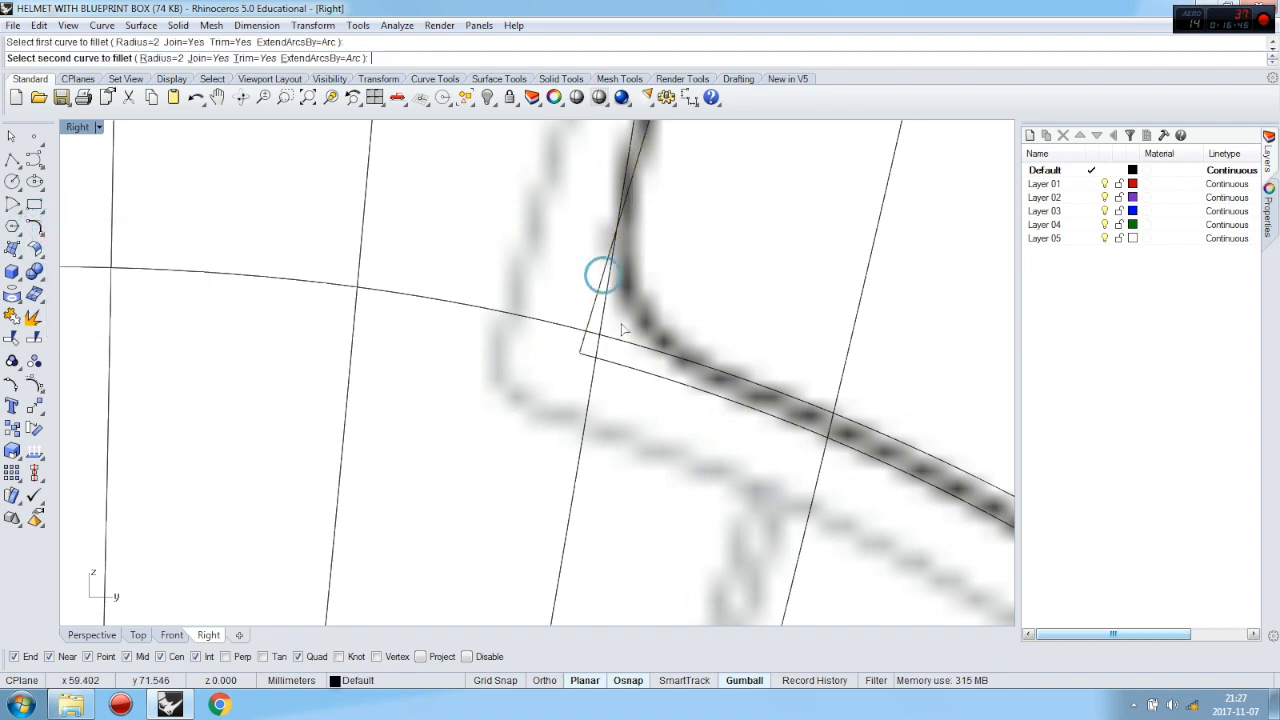
pyautogui.scroll(-6, 570, 283)
pyautogui.scroll(15, 684, 400)
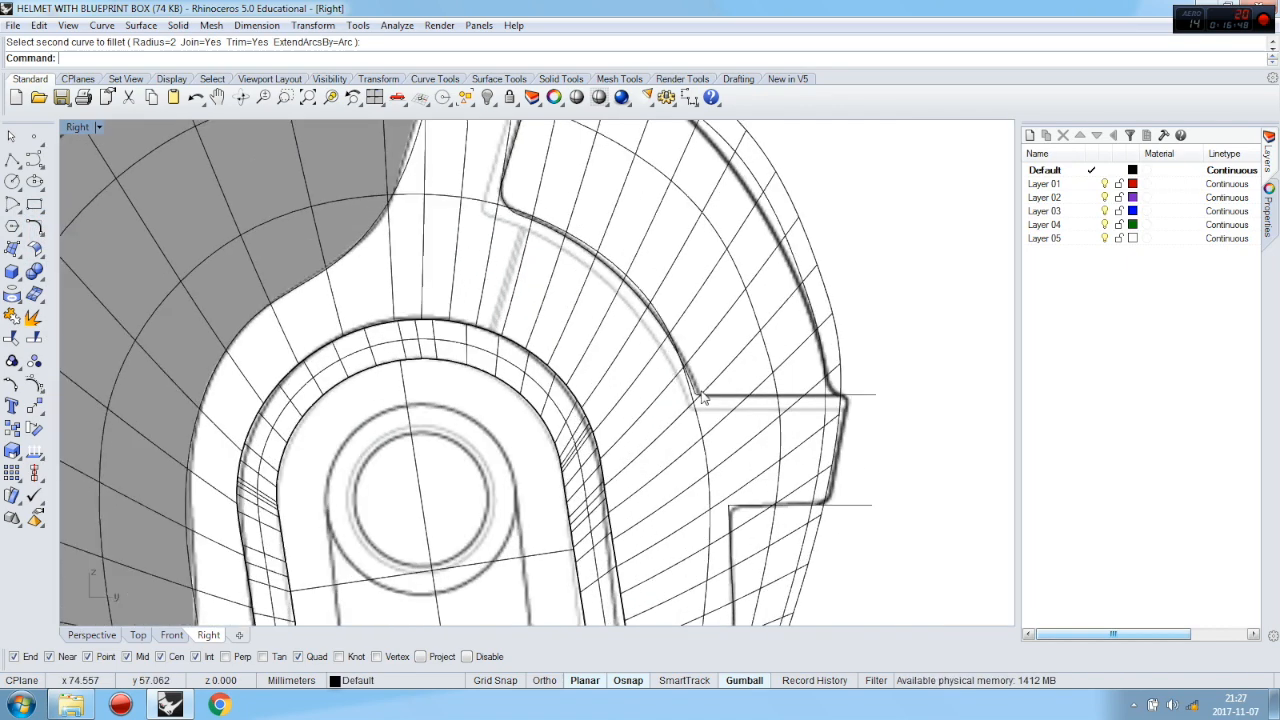
pyautogui.rightClick(685, 390)
pyautogui.click(651, 384)
pyautogui.click(712, 420)
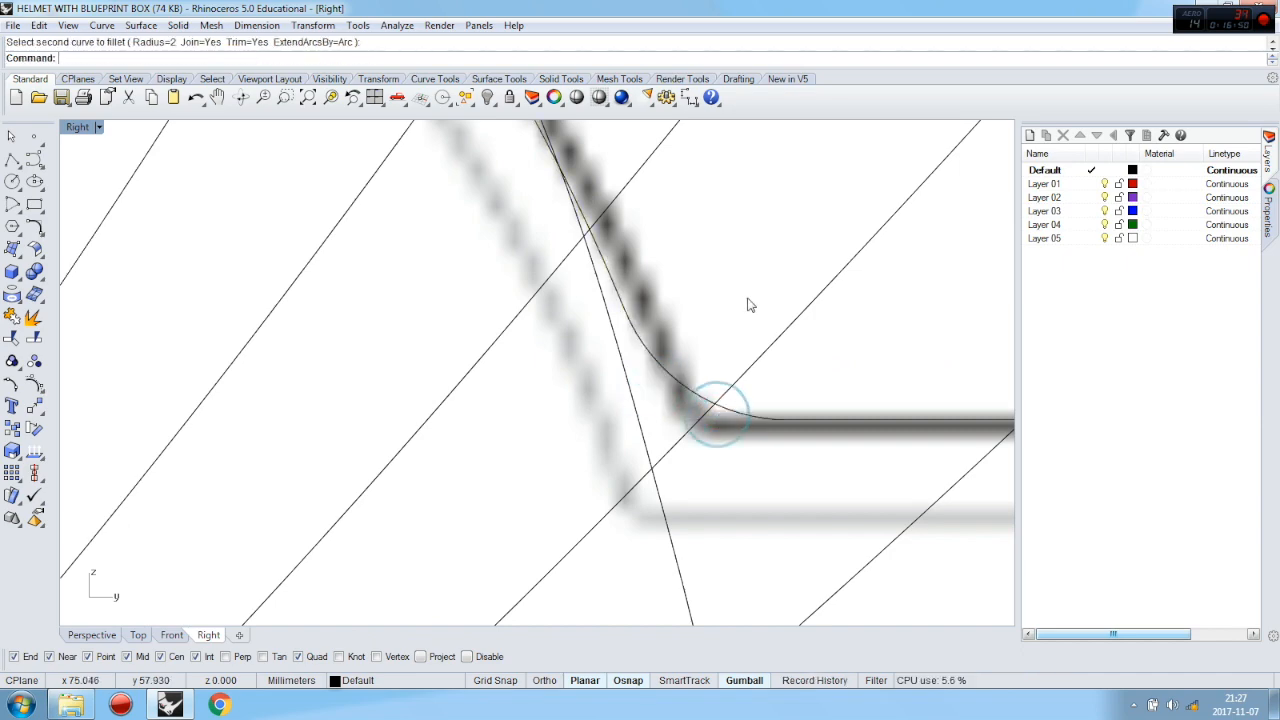
# Fillet the inner corner between the two lines of the lower front notch with a 2 mm radius
pyautogui.scroll(-8, 743, 334)
pyautogui.scroll(10, 757, 429)
pyautogui.rightClick(745, 362)
pyautogui.click(704, 371)
pyautogui.click(709, 372)
pyautogui.scroll(-8, 720, 400)
pyautogui.scroll(3, 732, 417)
pyautogui.scroll(-2, 323, 583)
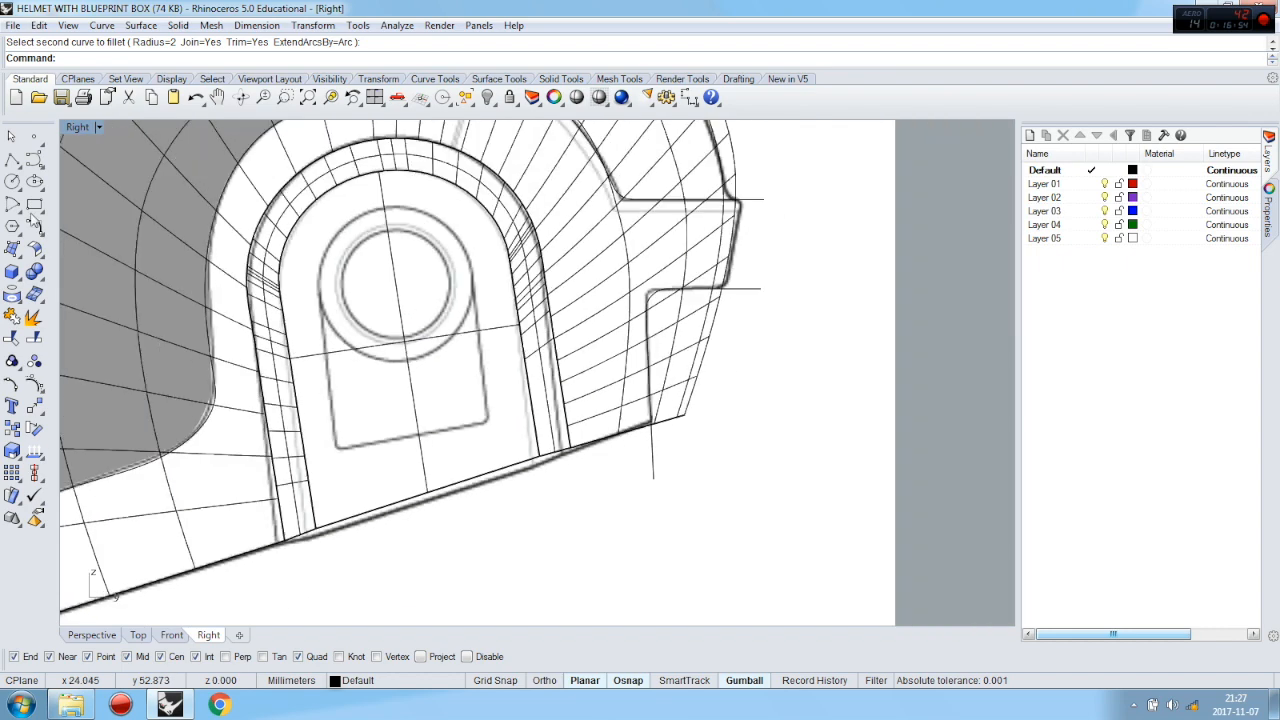
pyautogui.click(13, 139)
# Split the helmet polysurface using the rear panel outline, the visor opening outline and the lower front notch curve as cutting objects
pyautogui.scroll(-5, 921, 402)
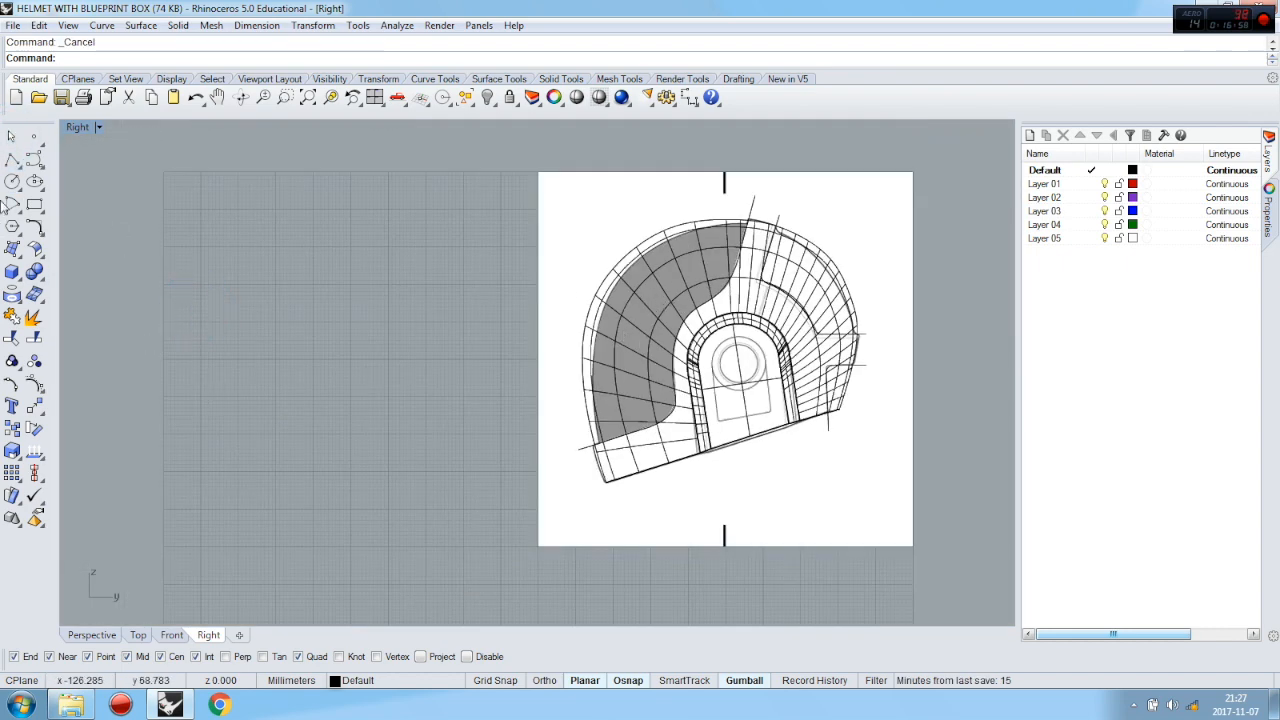
pyautogui.scroll(5, 731, 223)
pyautogui.click(722, 226)
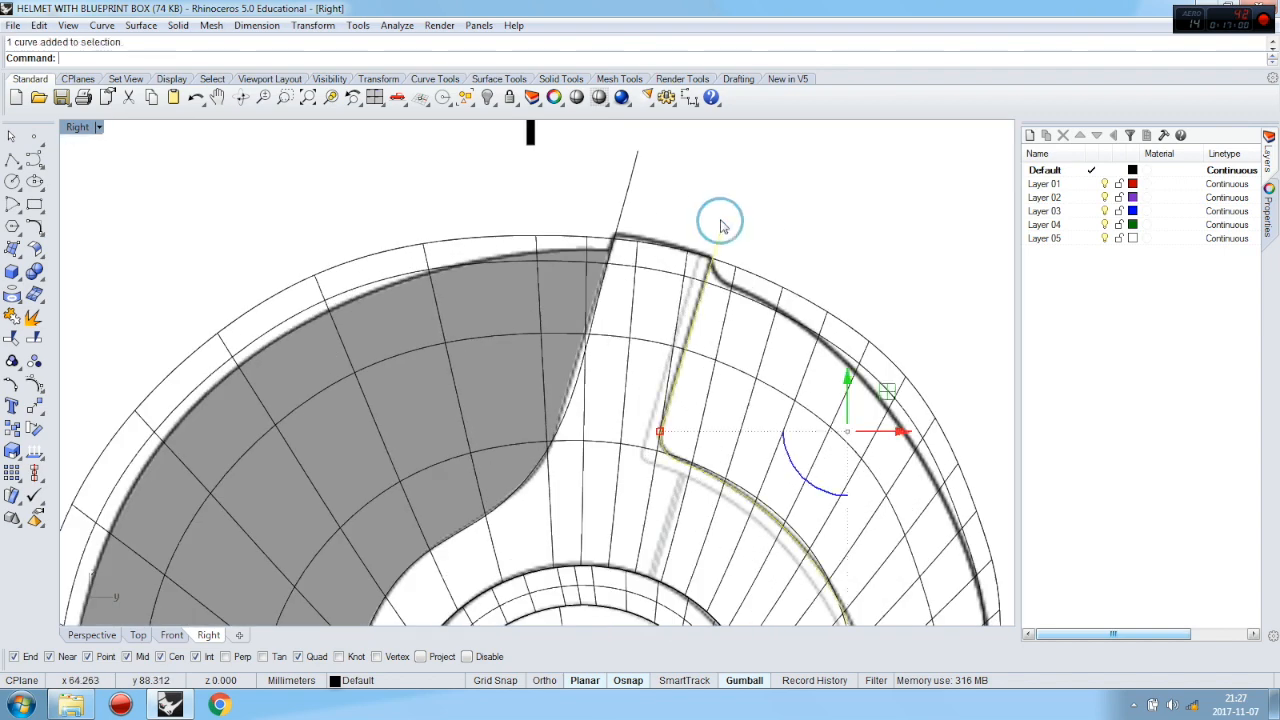
pyautogui.scroll(-5, 655, 268)
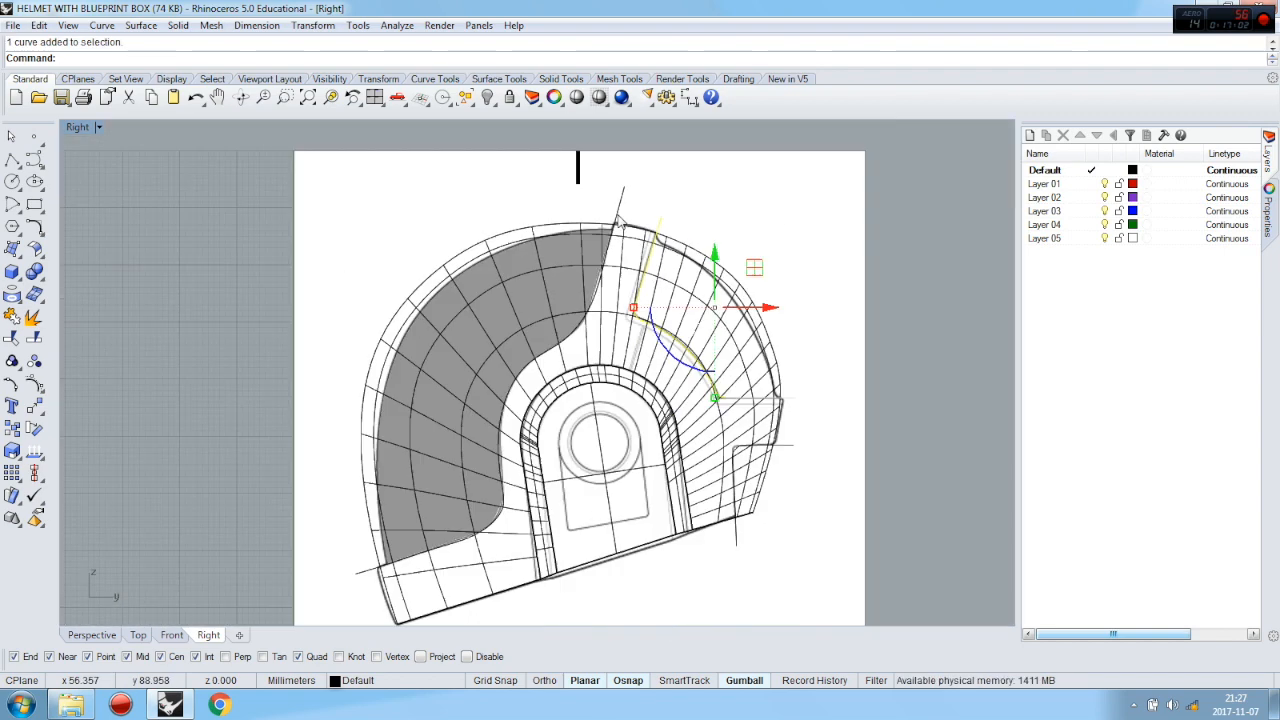
pyautogui.scroll(6, 807, 392)
pyautogui.scroll(-5, 807, 392)
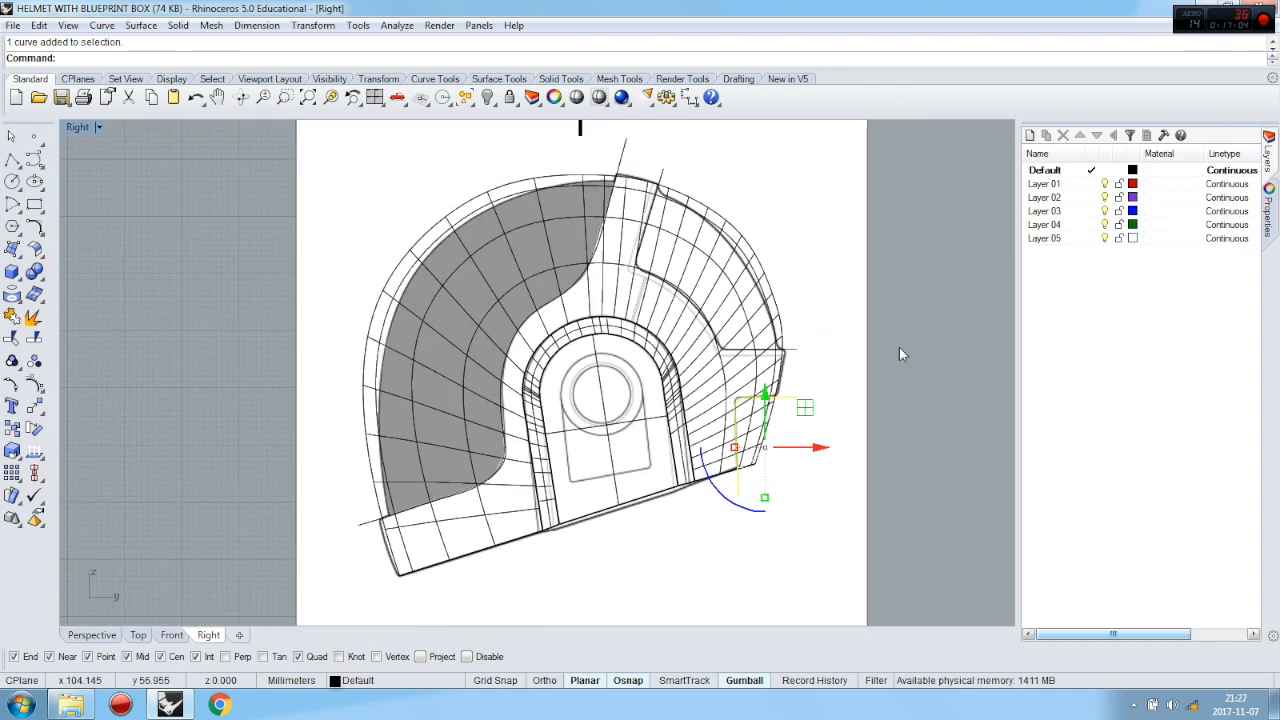
pyautogui.click(33, 340)
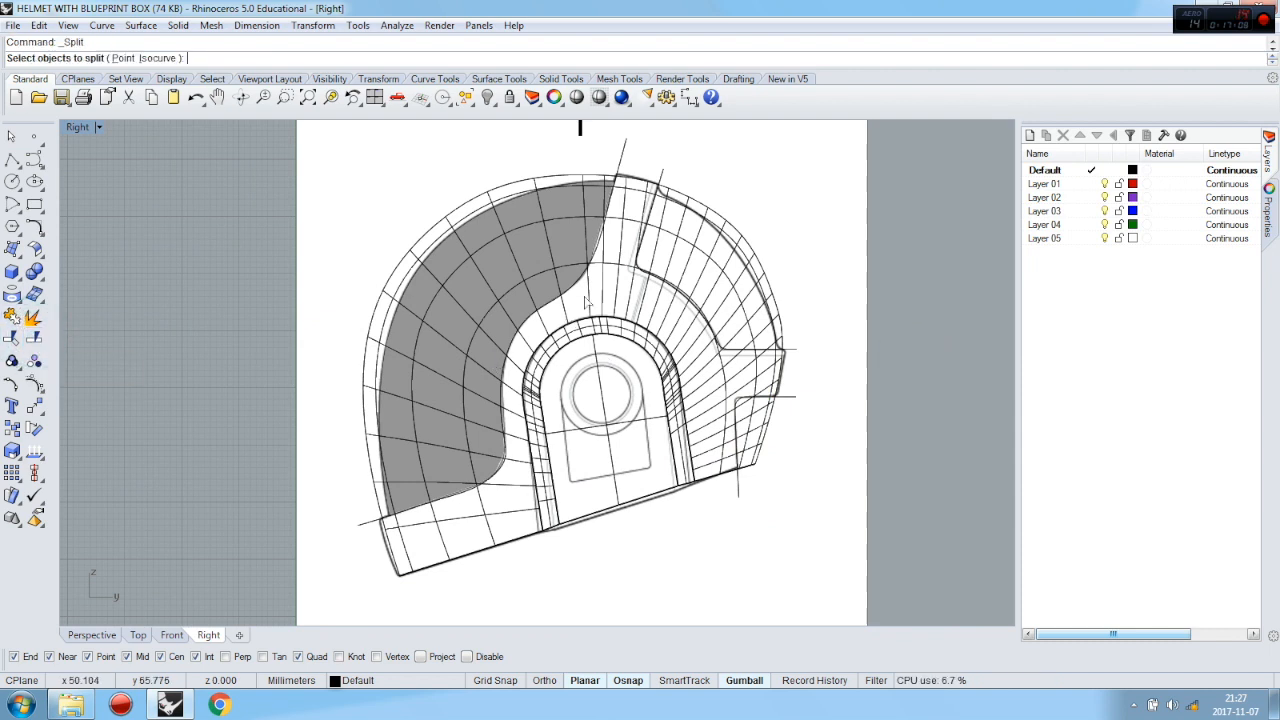
pyautogui.click(661, 231)
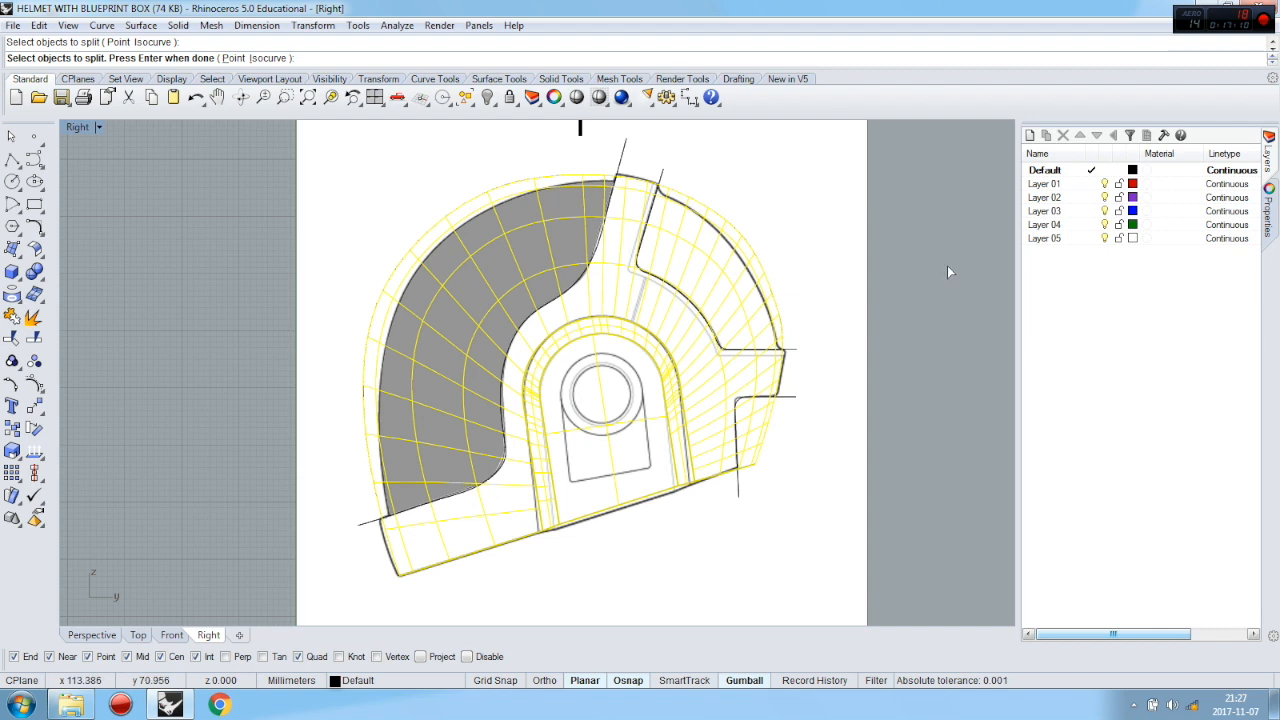
pyautogui.press('Return')
pyautogui.click(624, 145)
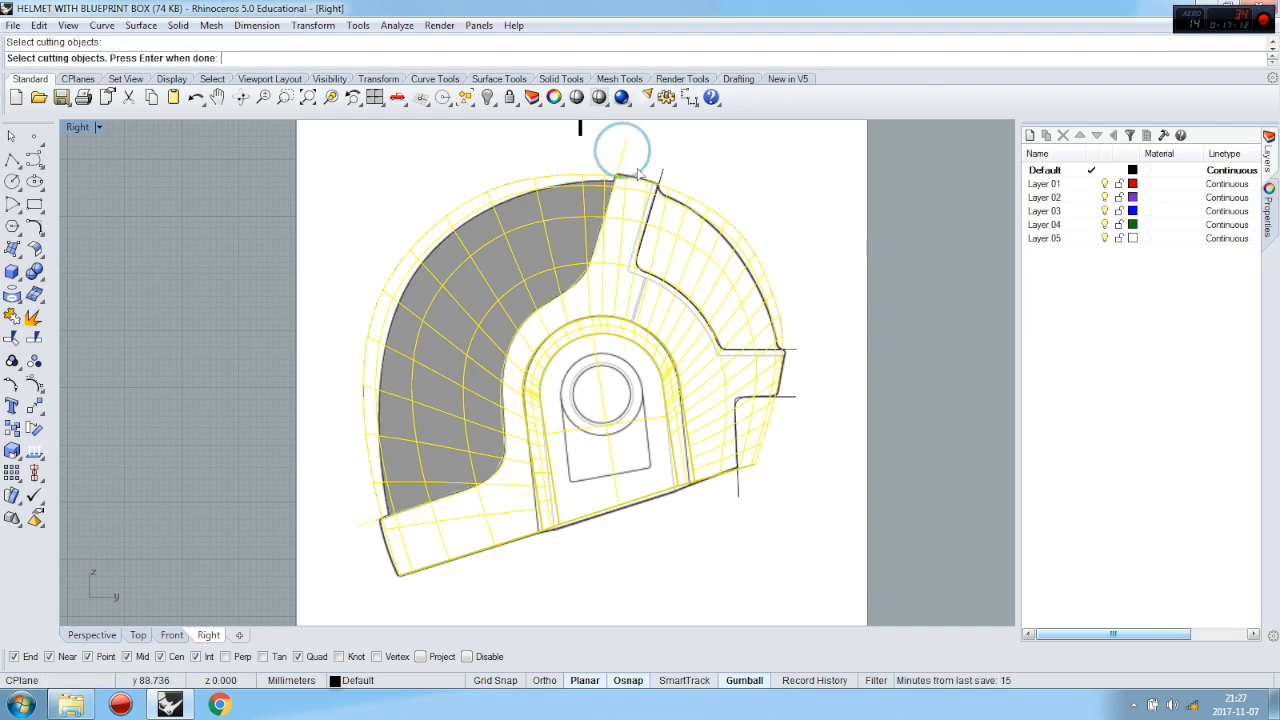
pyautogui.click(662, 172)
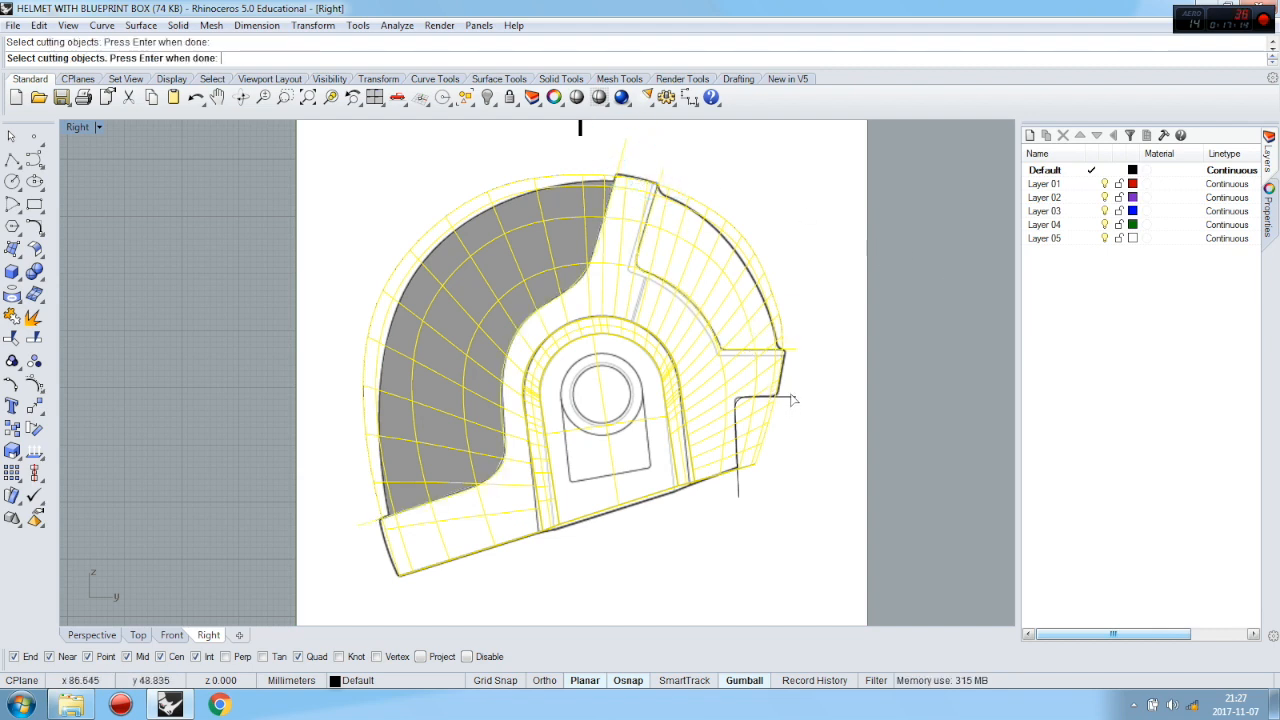
pyautogui.press('Return')
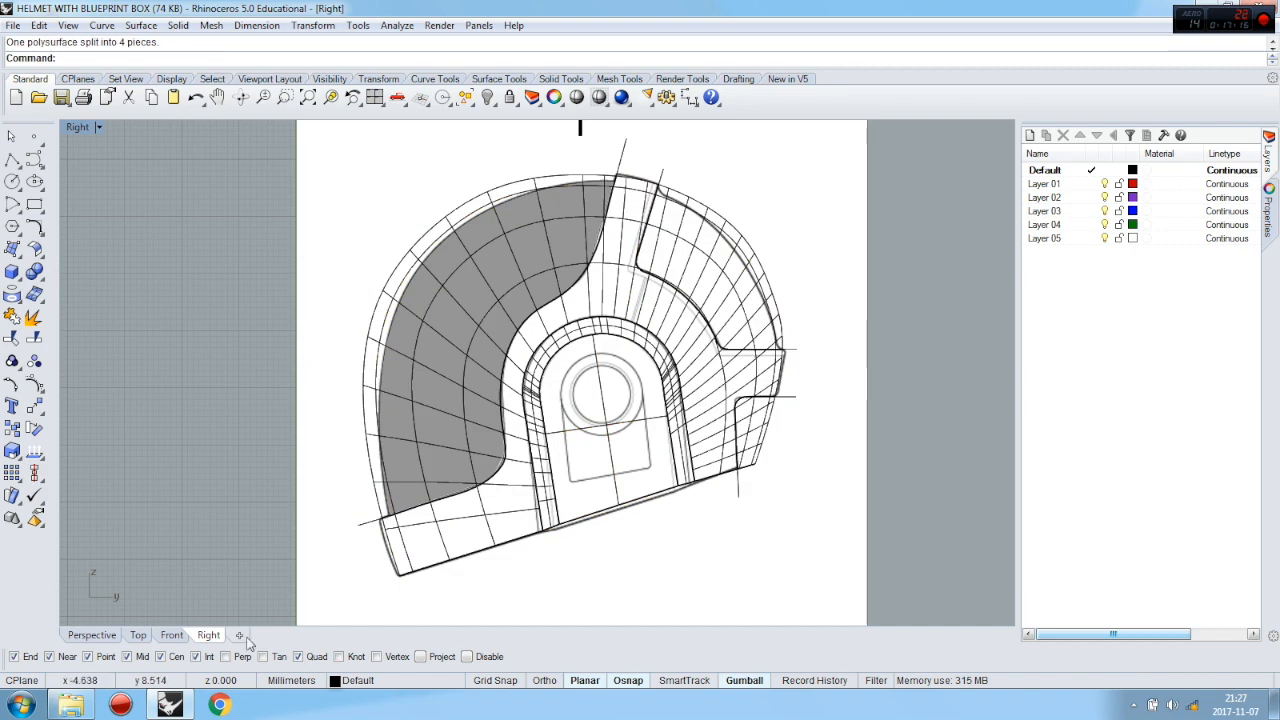
# Select the split helmet pieces one at a time in the perspective view to examine how the shell is divided
pyautogui.click(100, 636)
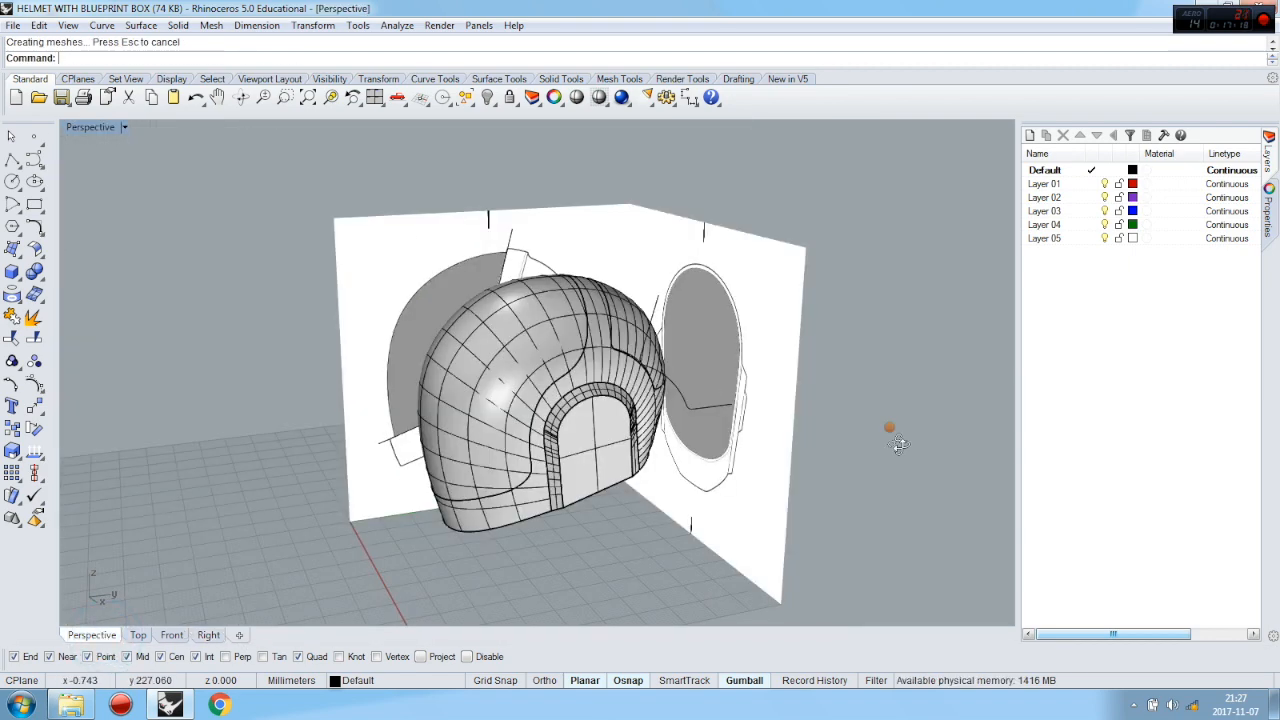
pyautogui.moveTo(890, 428); pyautogui.dragTo(876, 446, button='right')
pyautogui.click(536, 363)
pyautogui.click(134, 282)
pyautogui.moveTo(620, 405); pyautogui.dragTo(518, 383, button='right')
pyautogui.click(571, 360)
pyautogui.click(849, 421)
pyautogui.scroll(5, 600, 345)
pyautogui.click(601, 343)
pyautogui.scroll(-6, 601, 343)
pyautogui.click(333, 285)
pyautogui.moveTo(372, 374); pyautogui.dragTo(445, 342, button='right')
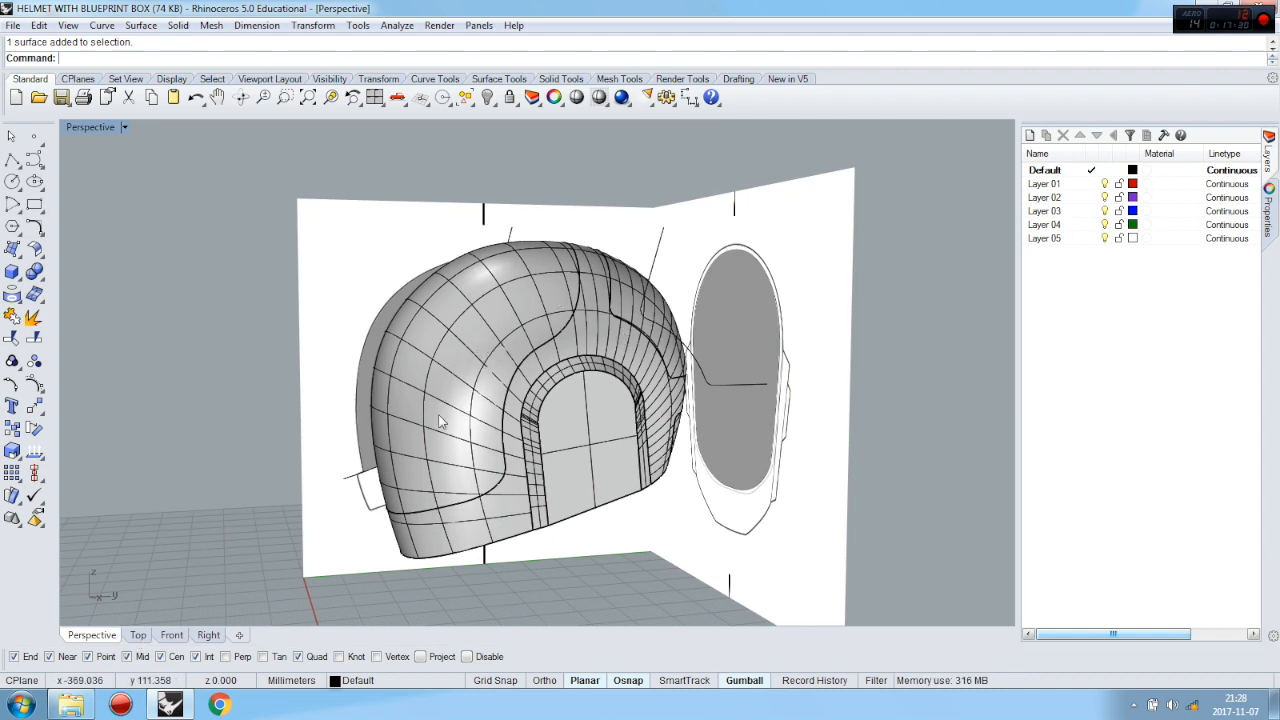
# Try to offset the rear panel outline 2 mm towards the back of the helmet in the right view
pyautogui.click(138, 635)
pyautogui.click(172, 636)
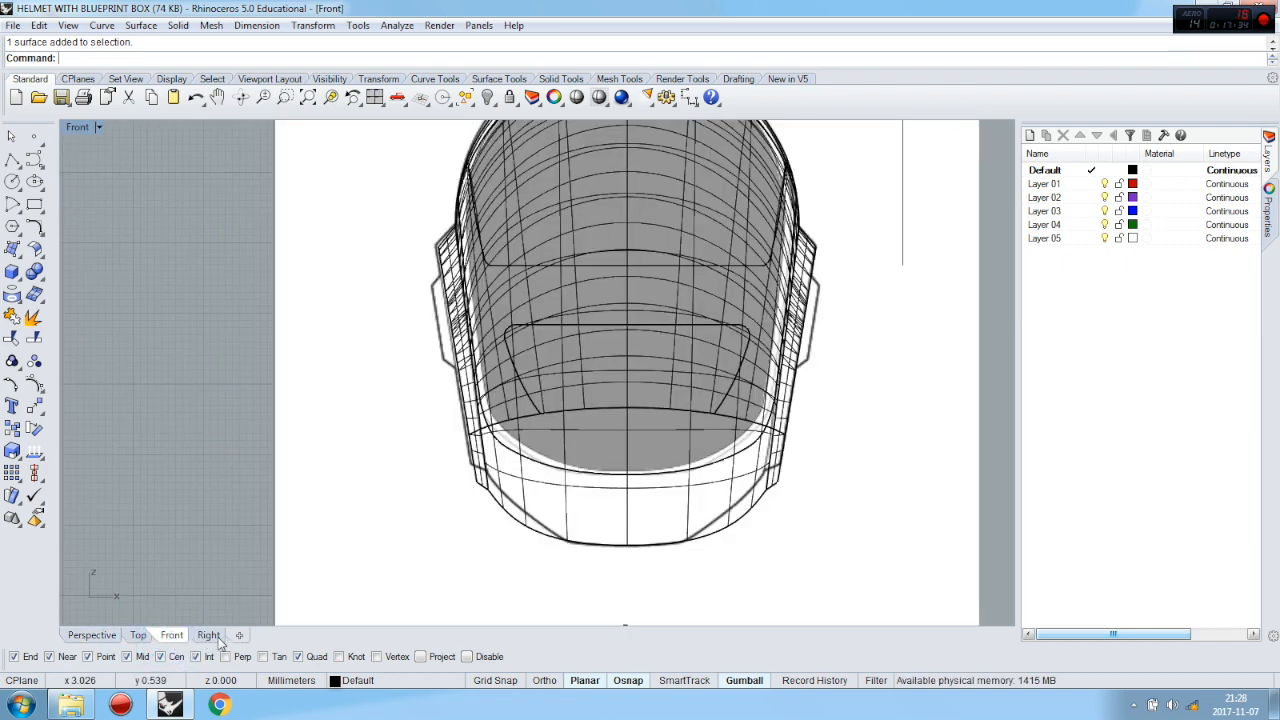
pyautogui.click(208, 636)
pyautogui.click(622, 151)
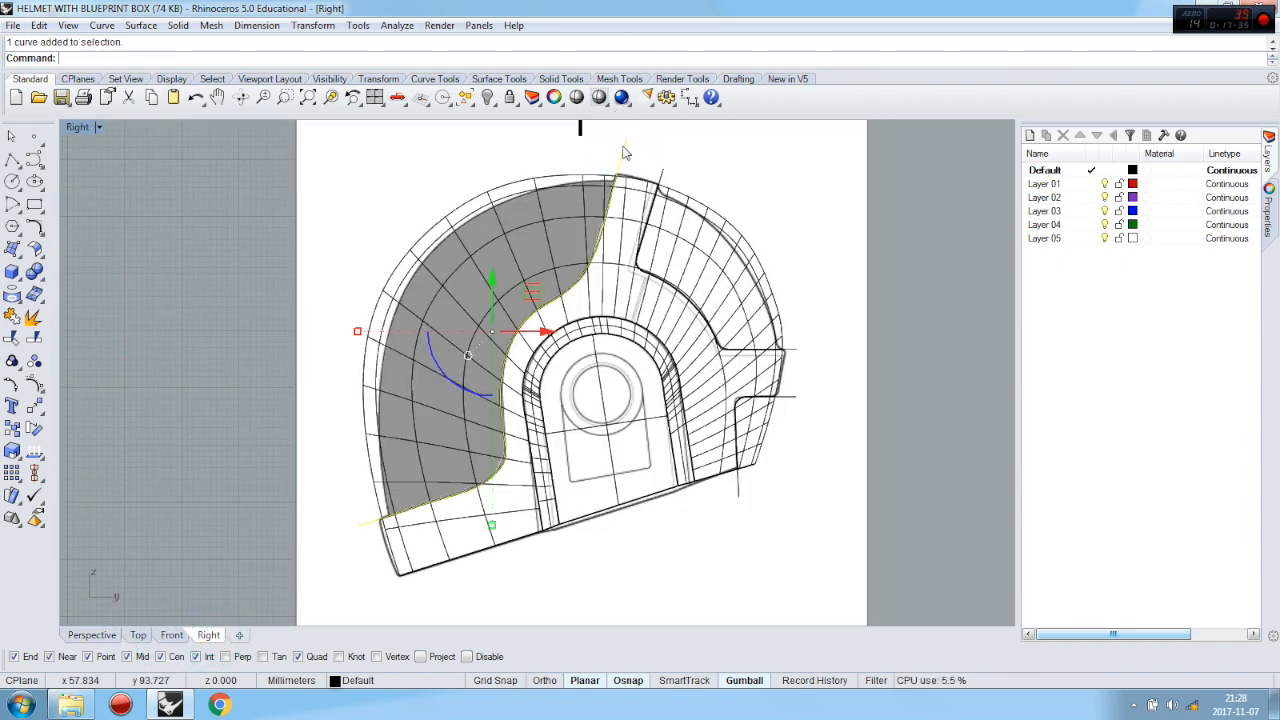
pyautogui.click(40, 234)
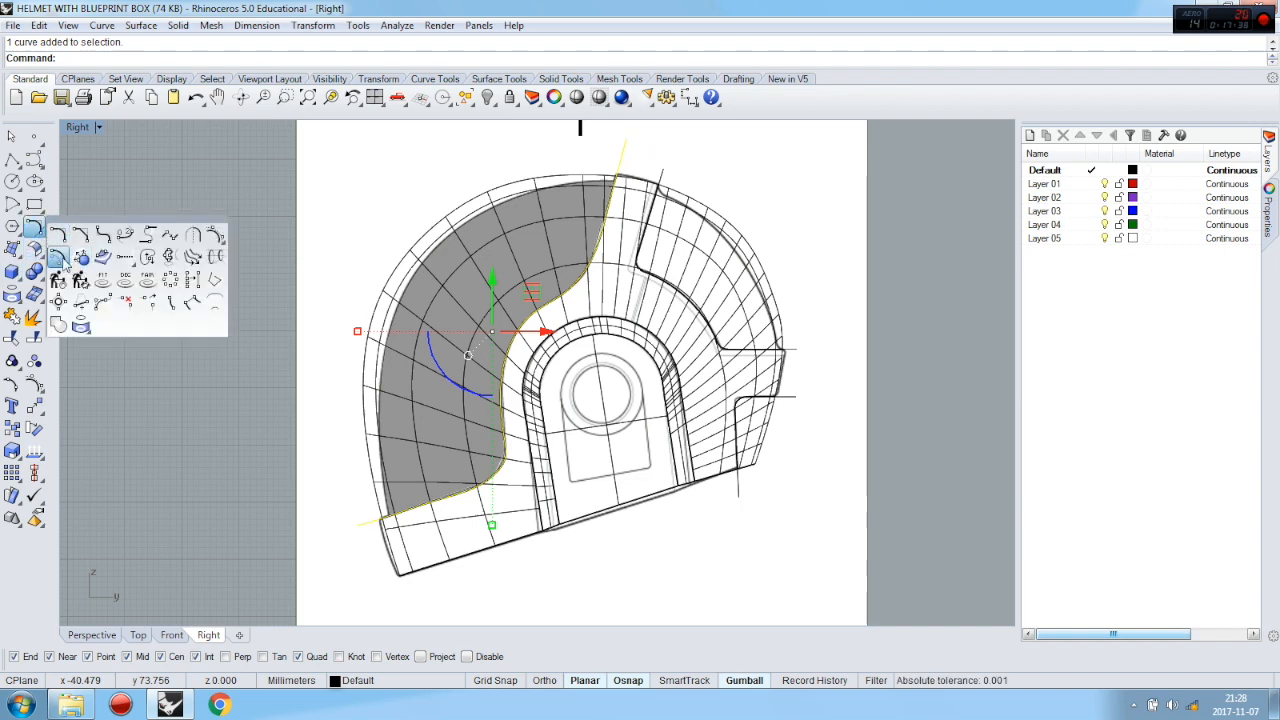
pyautogui.click(58, 258)
pyautogui.scroll(-3, 660, 150)
pyautogui.scroll(8, 690, 255)
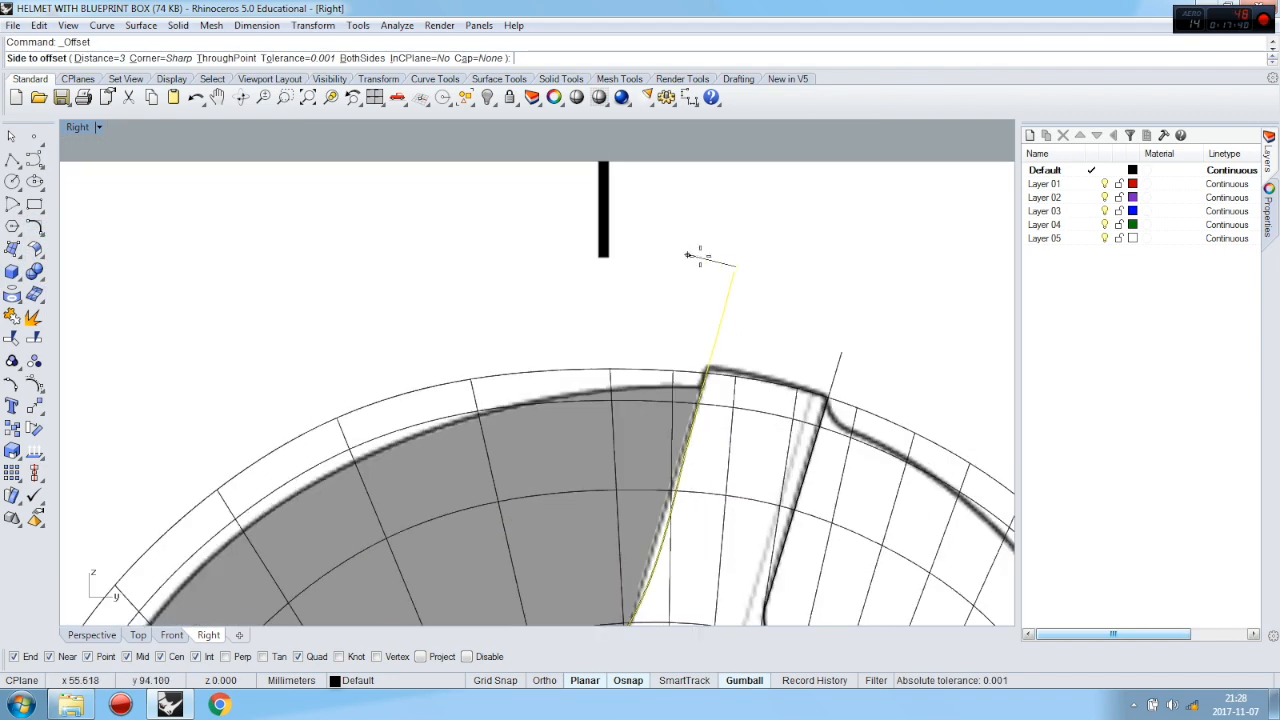
pyautogui.press('Return')
pyautogui.click(597, 294)
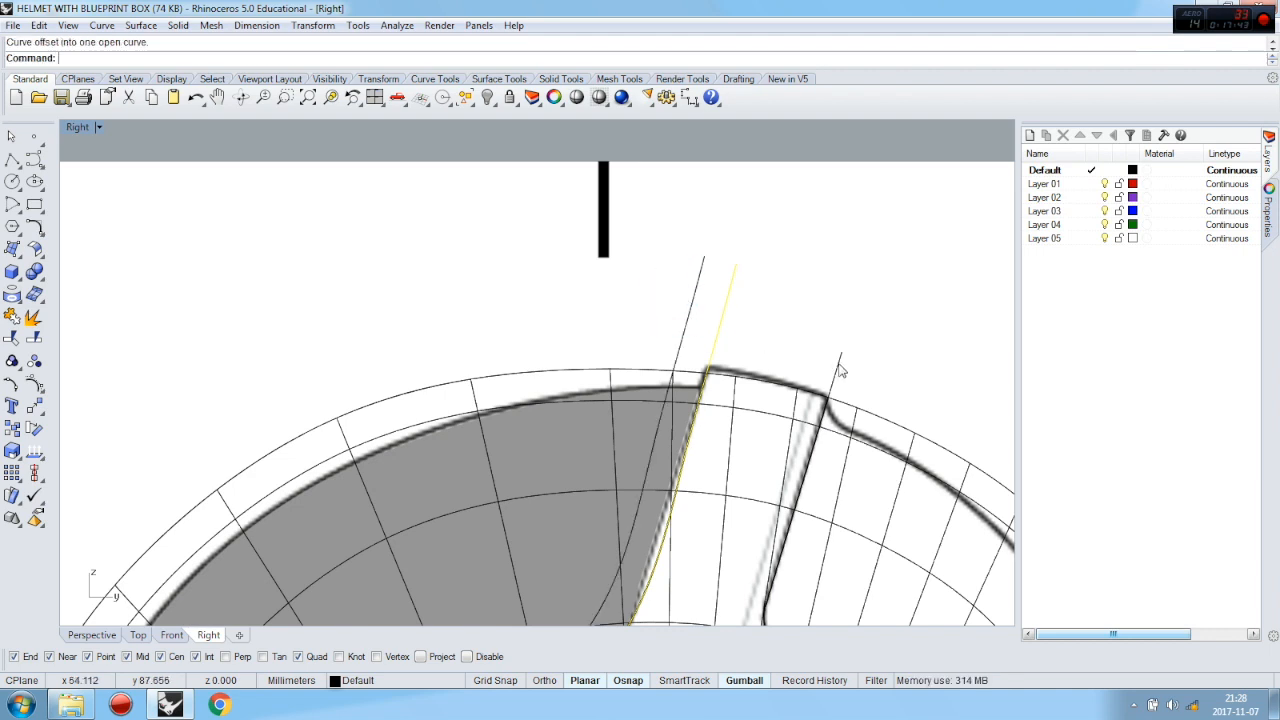
pyautogui.hotkey('ctrl', 'z')
# Offset the rear panel outline 1 mm towards the back and the visor opening outline 1 mm into the opening
pyautogui.press('Return')
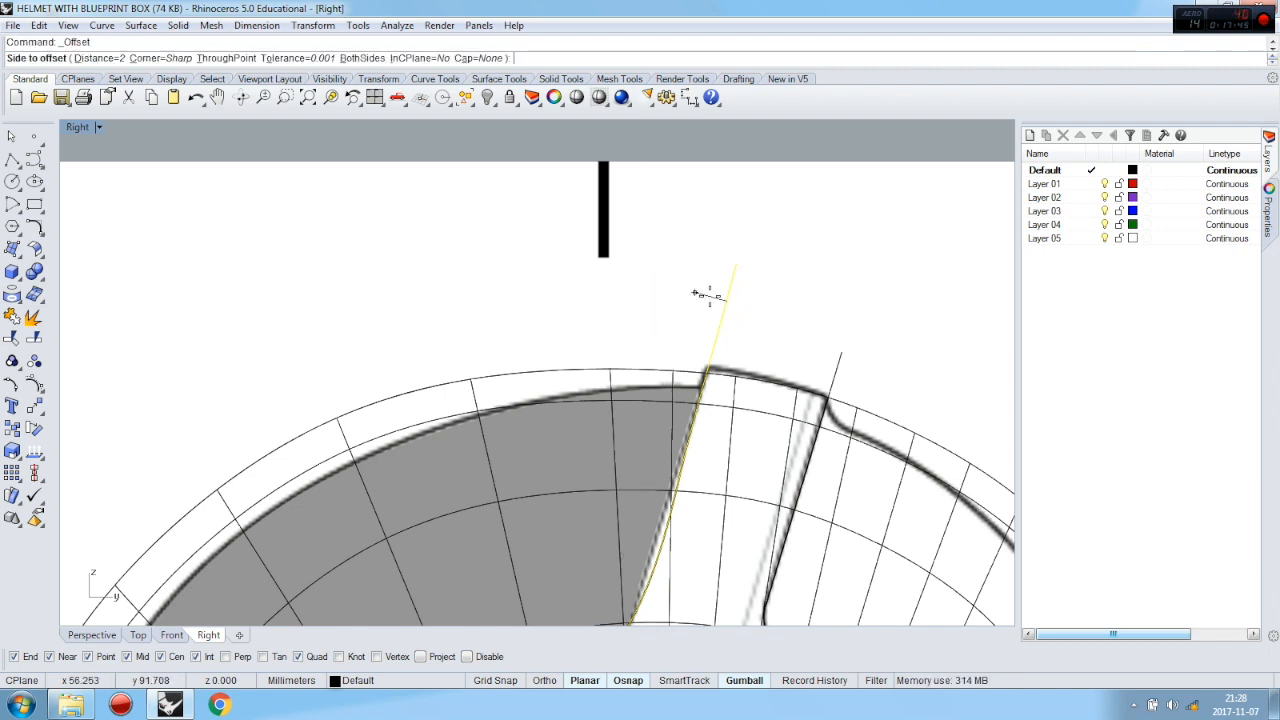
pyautogui.write('1')
pyautogui.press('Return')
pyautogui.click(706, 288)
pyautogui.press('Return')
pyautogui.click(840, 362)
pyautogui.click(875, 365)
# Delete the split-off surface piece inside the lower front notch
pyautogui.scroll(-5, 860, 400)
pyautogui.scroll(6, 825, 460)
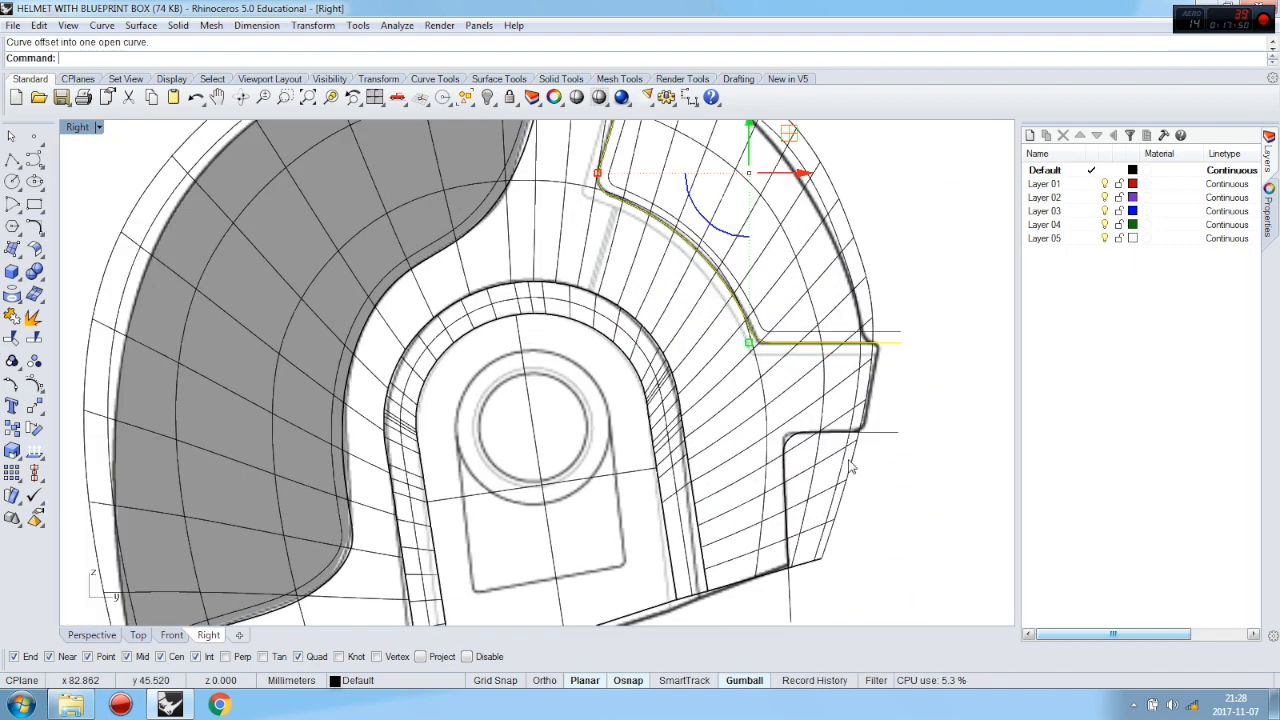
pyautogui.click(825, 460)
pyautogui.press('Delete')
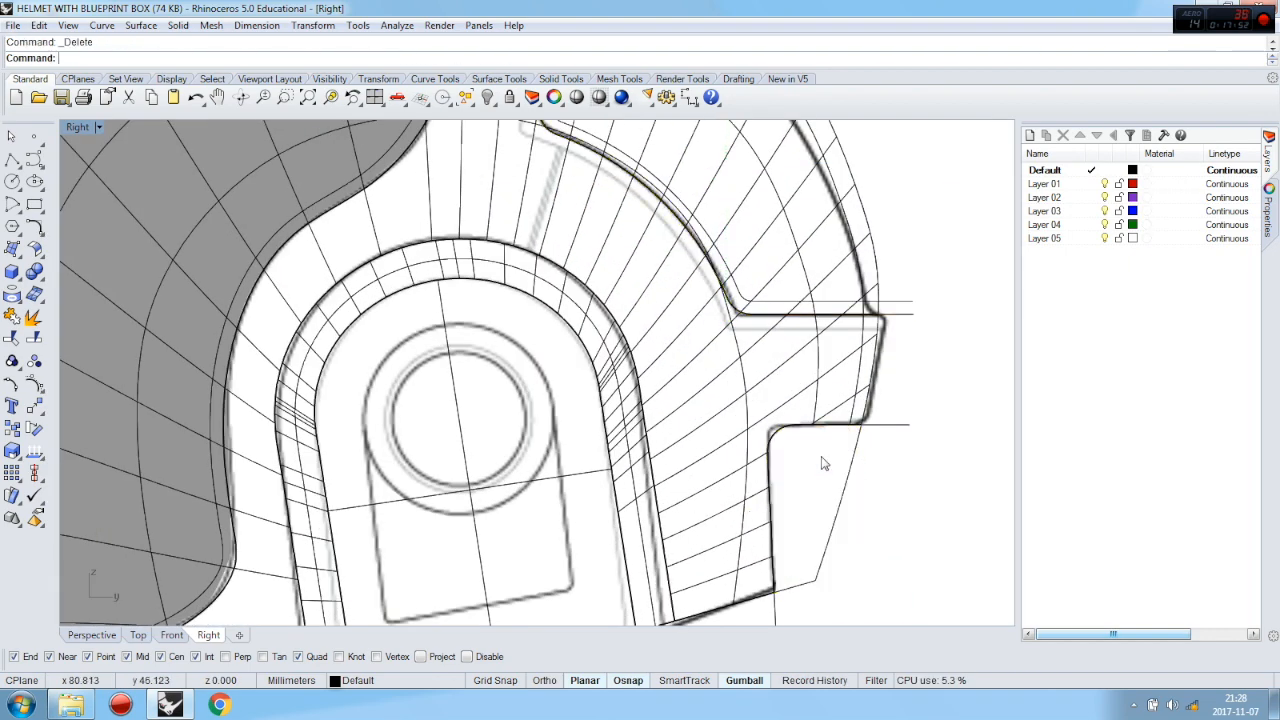
pyautogui.scroll(-5, 848, 467)
pyautogui.scroll(5, 842, 343)
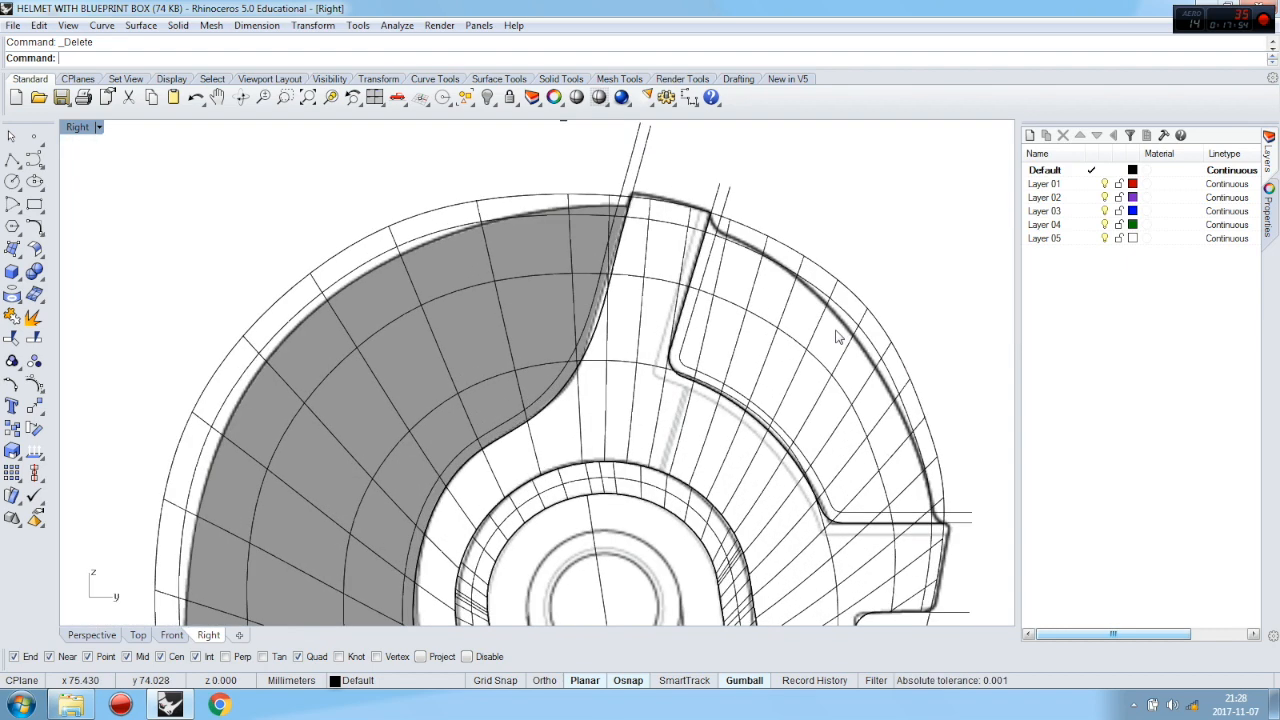
# Try to move the rear shell surface 3 mm towards the front of the helmet in the right view
pyautogui.press('Escape')
pyautogui.click(536, 214)
pyautogui.scroll(-2, 592, 290)
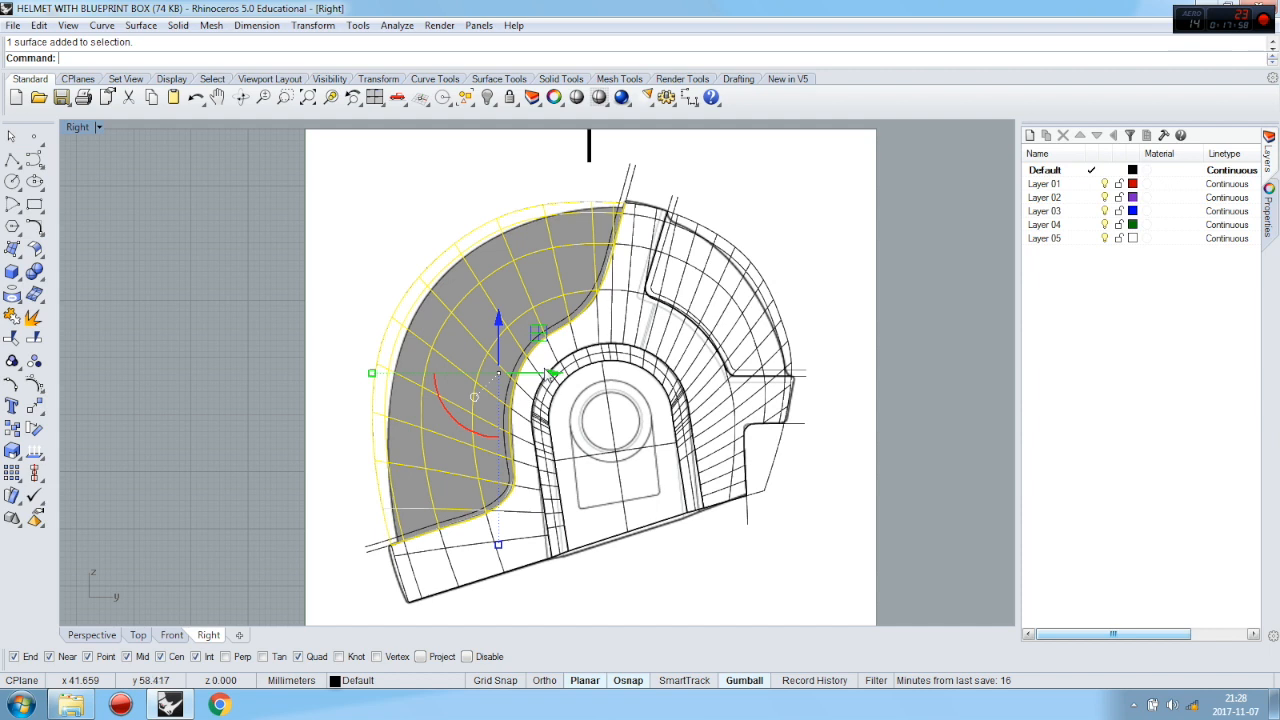
pyautogui.click(553, 375)
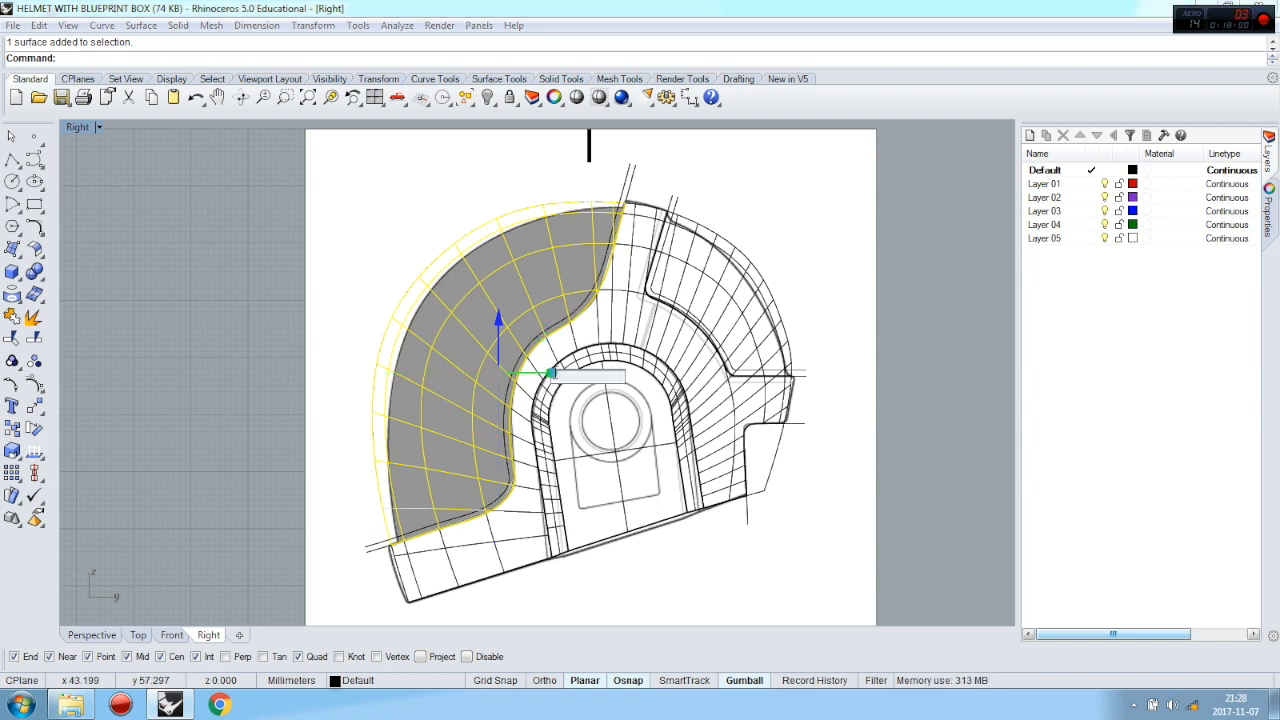
pyautogui.write('3')
pyautogui.press('Return')
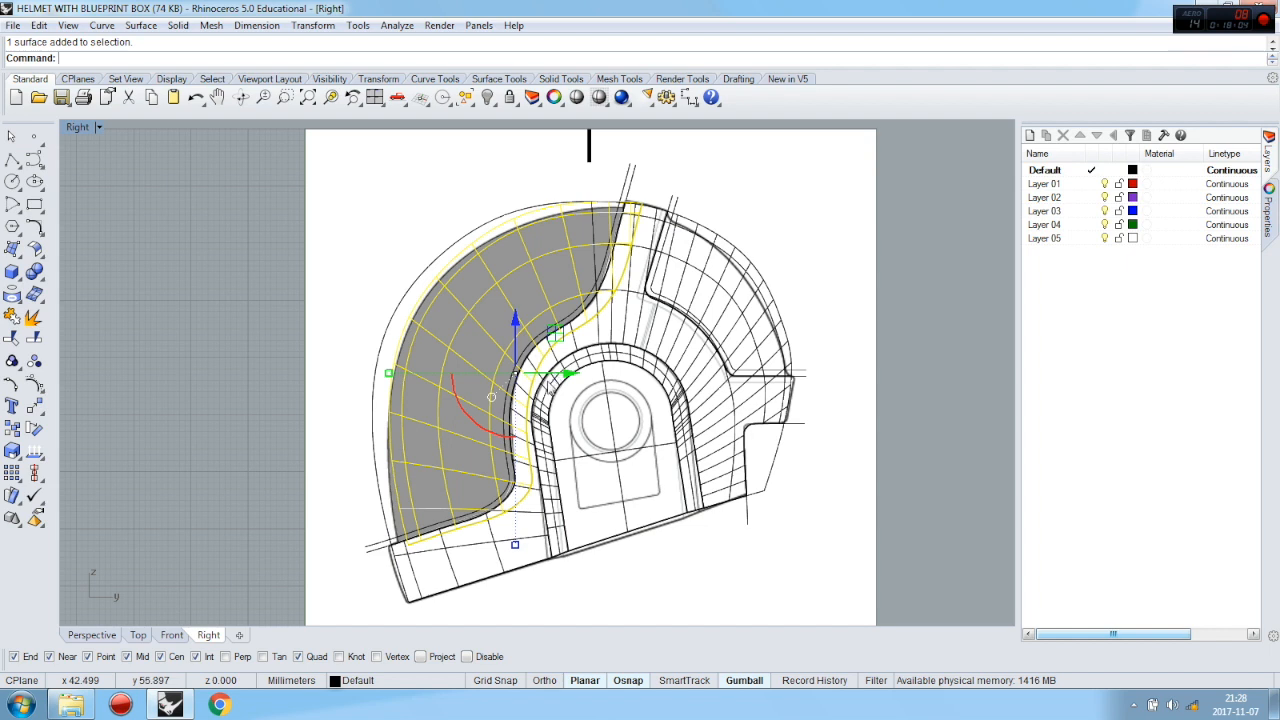
pyautogui.hotkey('ctrl', 'z')
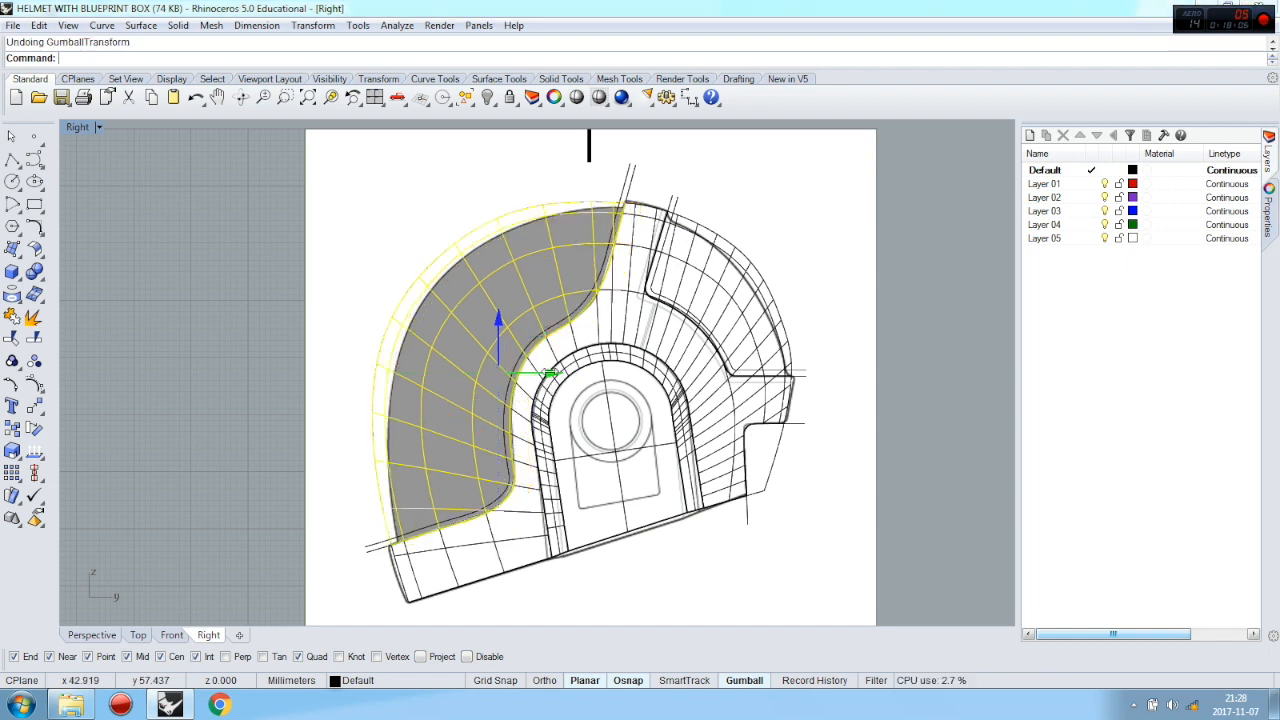
# Move the rear shell surface slightly towards the front of the helmet and slightly down
pyautogui.press('Return')
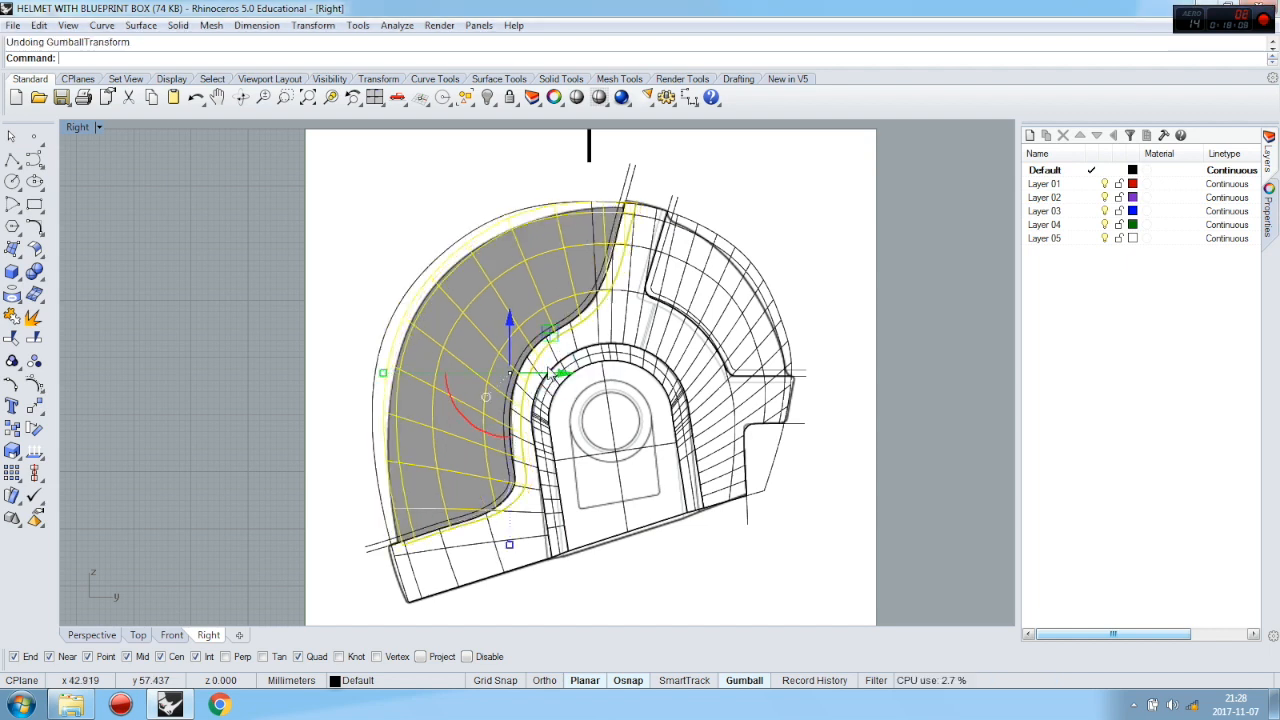
pyautogui.click(509, 319)
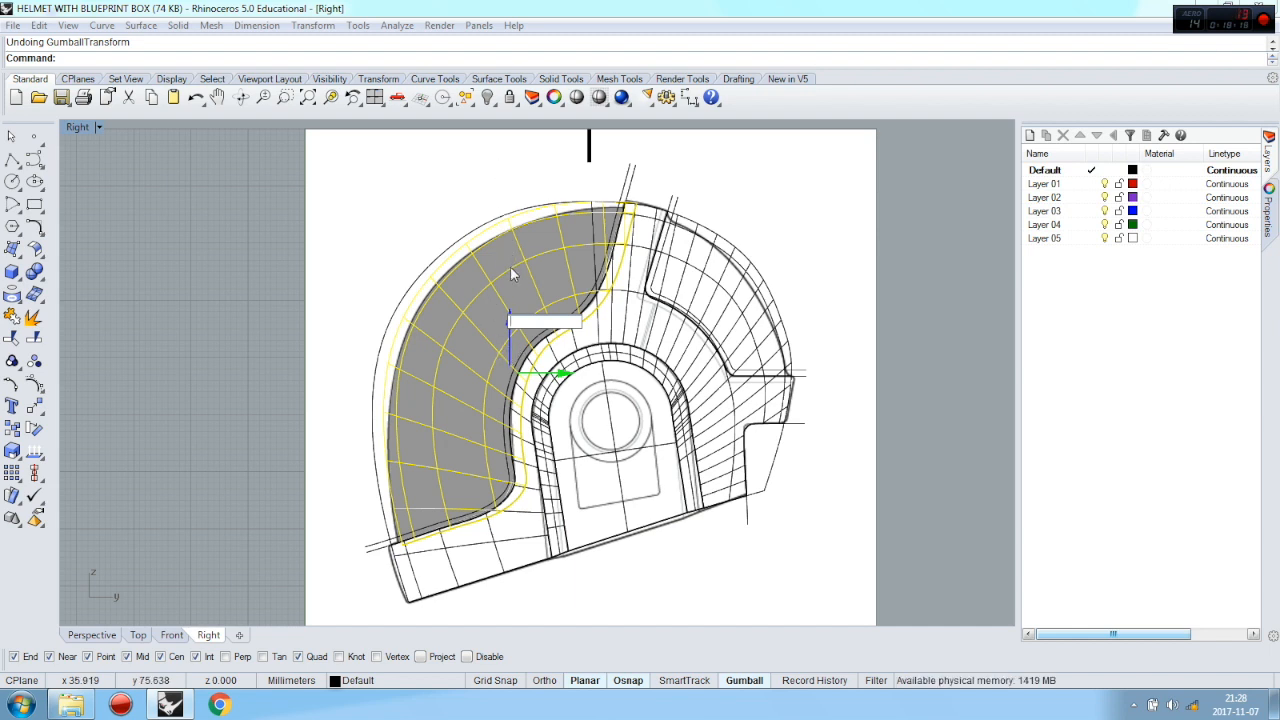
pyautogui.press('Return')
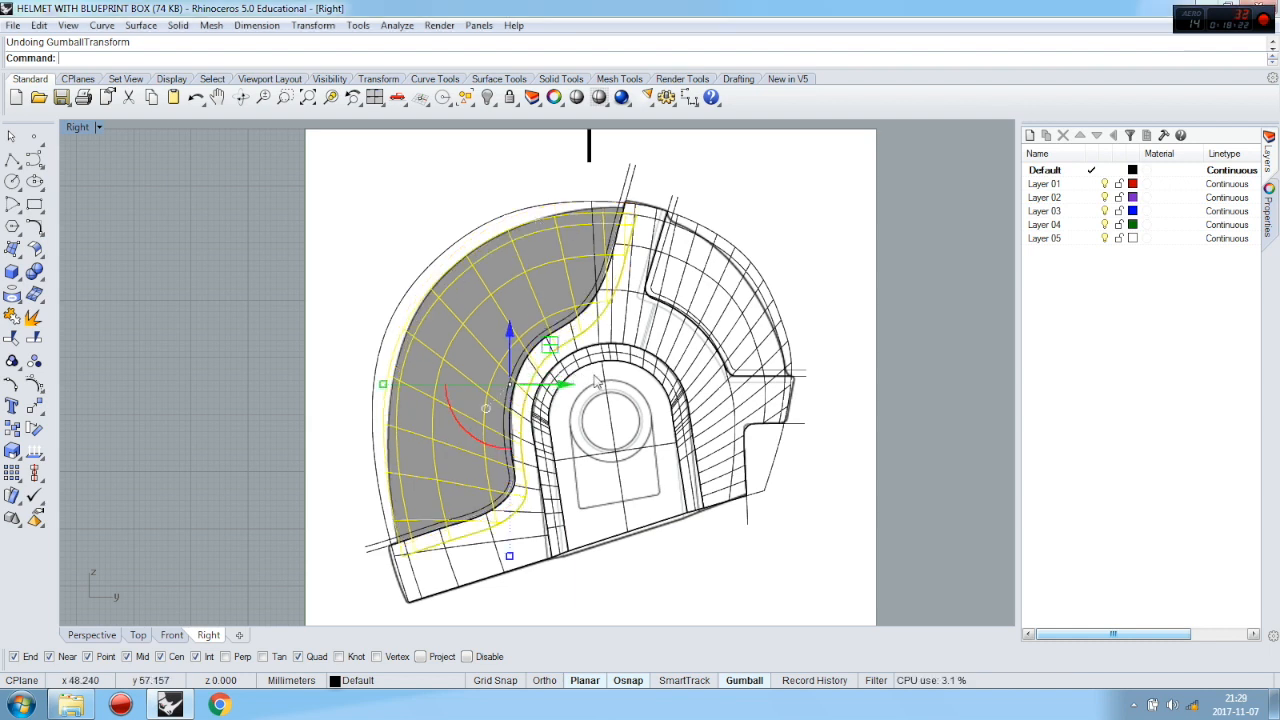
pyautogui.click(105, 163)
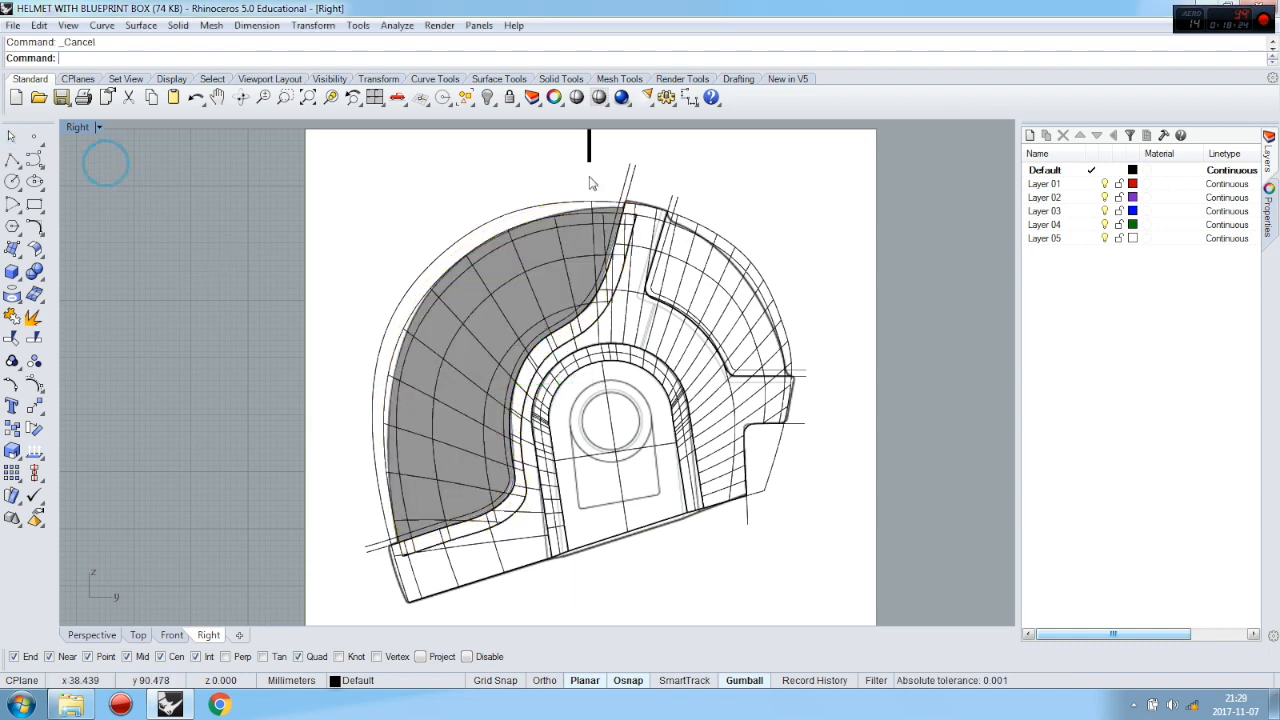
# Move the upper front visor surface slightly down and 1 mm towards the back of the helmet
pyautogui.click(728, 248)
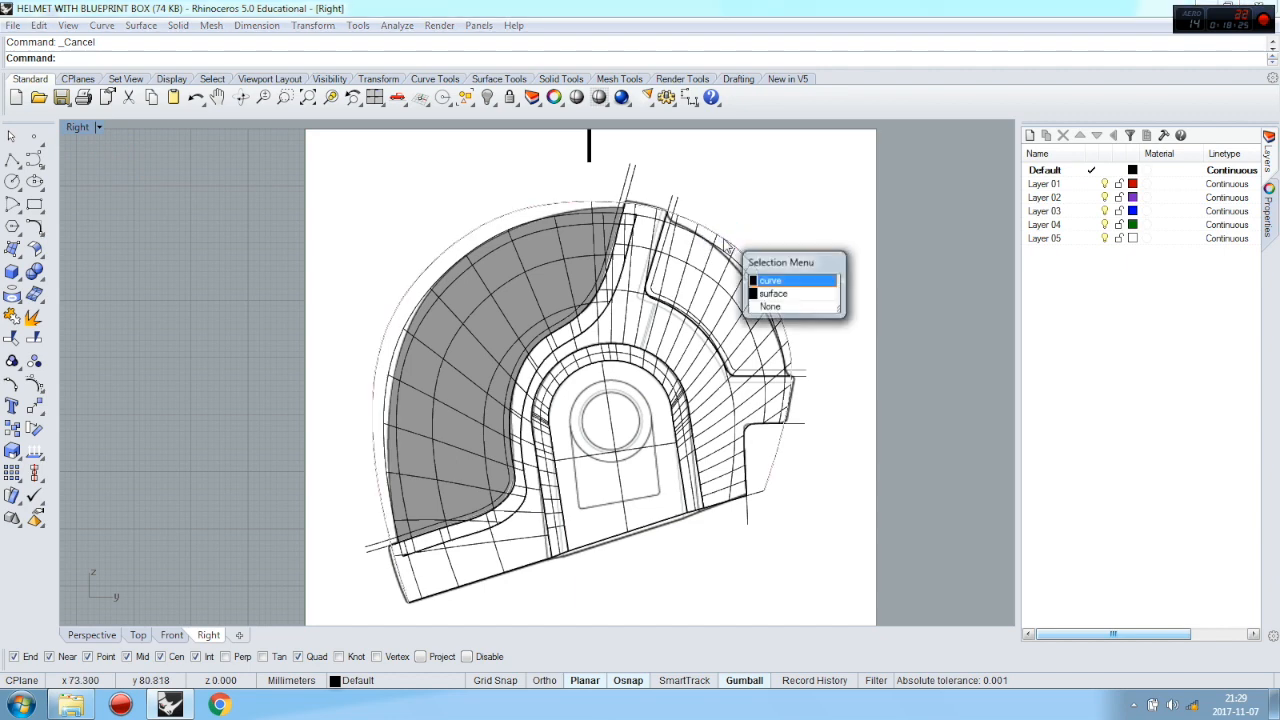
pyautogui.click(760, 288)
pyautogui.scroll(3, 730, 278)
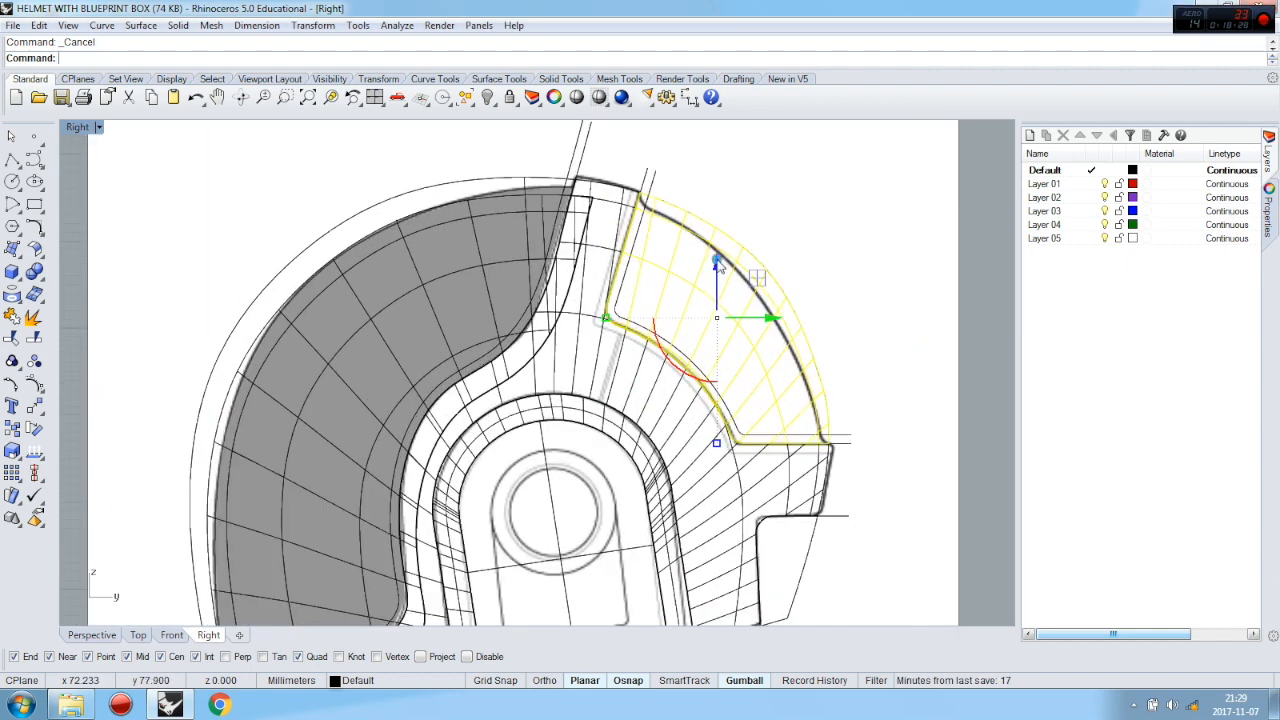
pyautogui.click(716, 260)
pyautogui.press('Return')
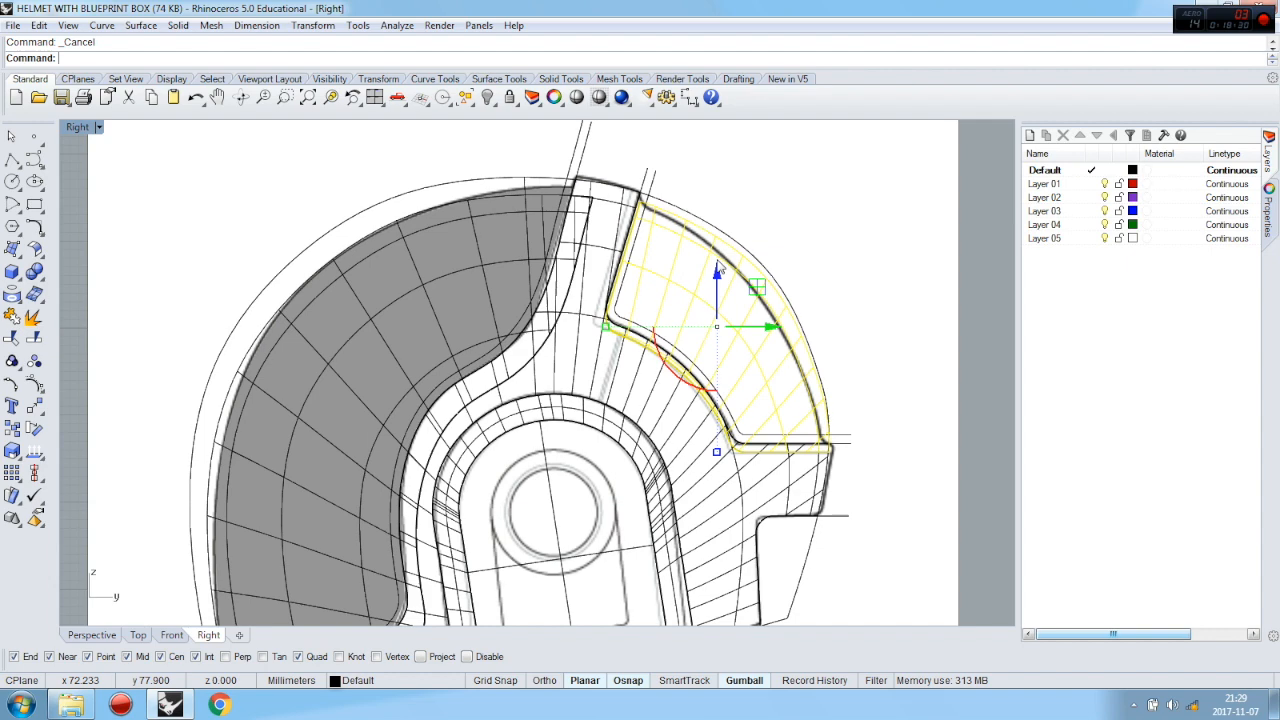
pyautogui.click(766, 326)
pyautogui.write('-1')
pyautogui.press('Return')
pyautogui.click(986, 269)
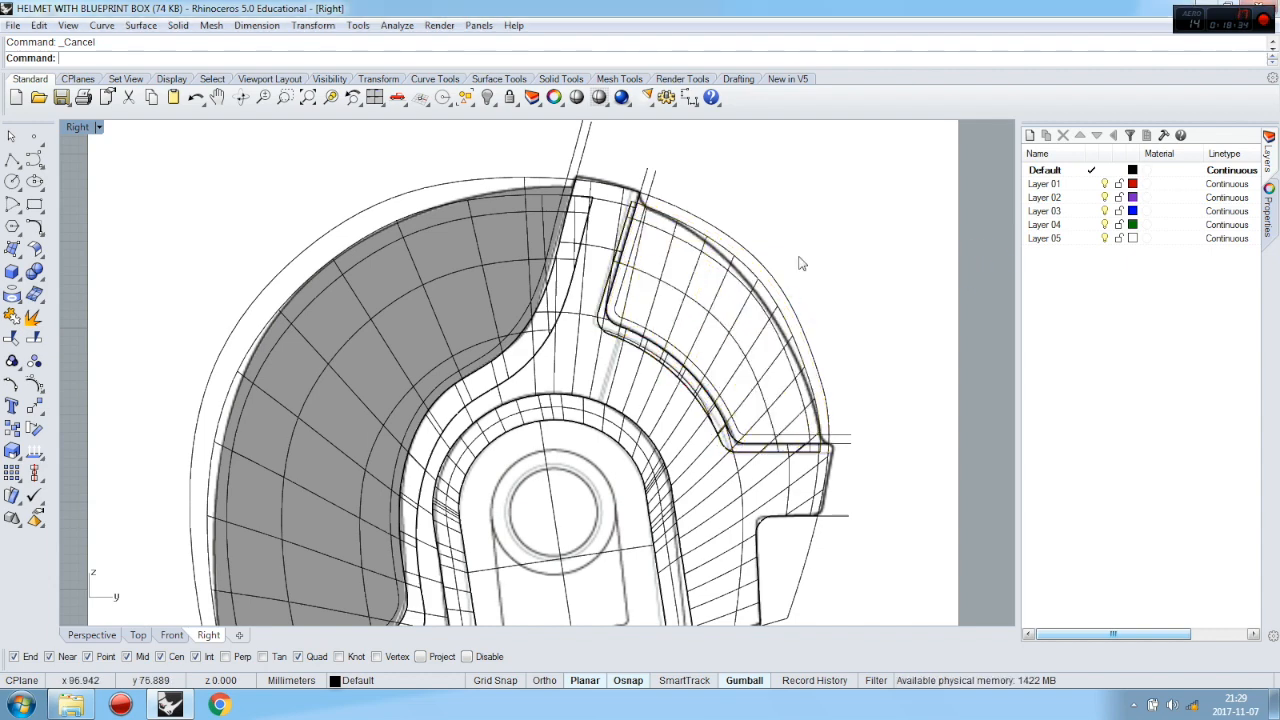
# Trim the shifted rear surface along the offset rear outline, removing the strip that overlaps the side shell
pyautogui.scroll(-6, 655, 237)
pyautogui.scroll(4, 618, 205)
pyautogui.click(609, 174)
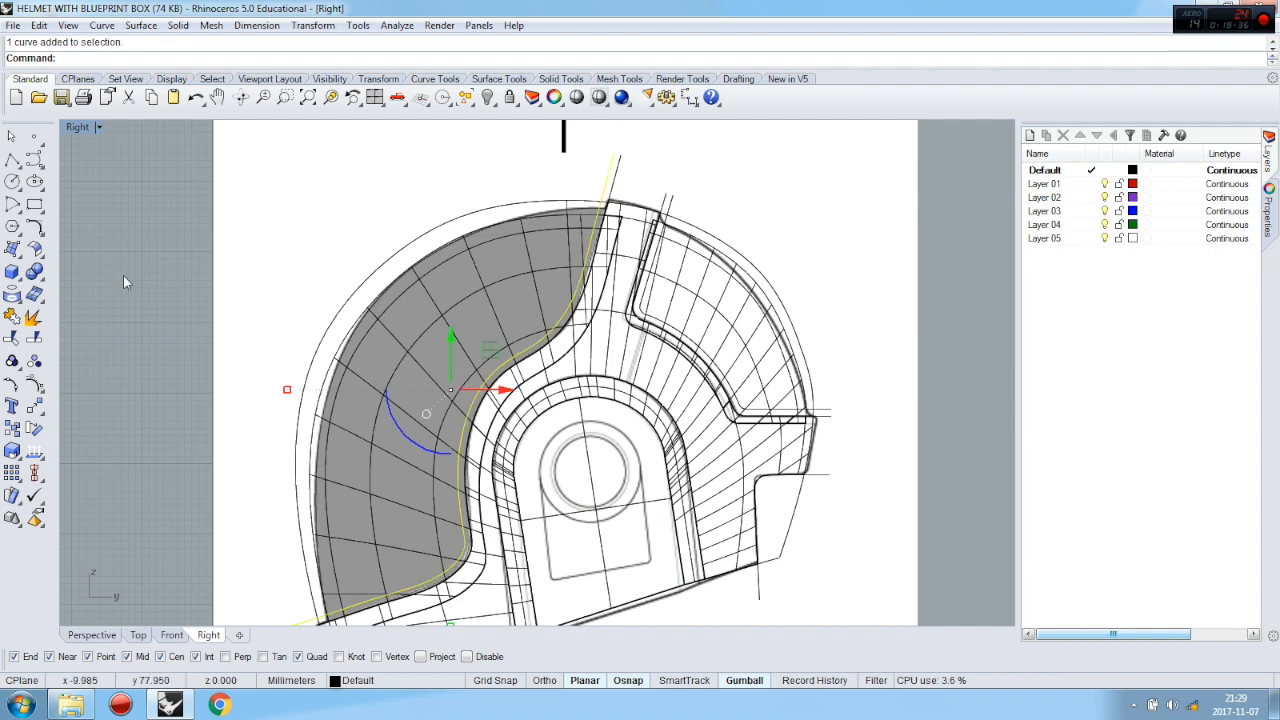
pyautogui.click(11, 340)
pyautogui.scroll(8, 620, 200)
pyautogui.click(540, 276)
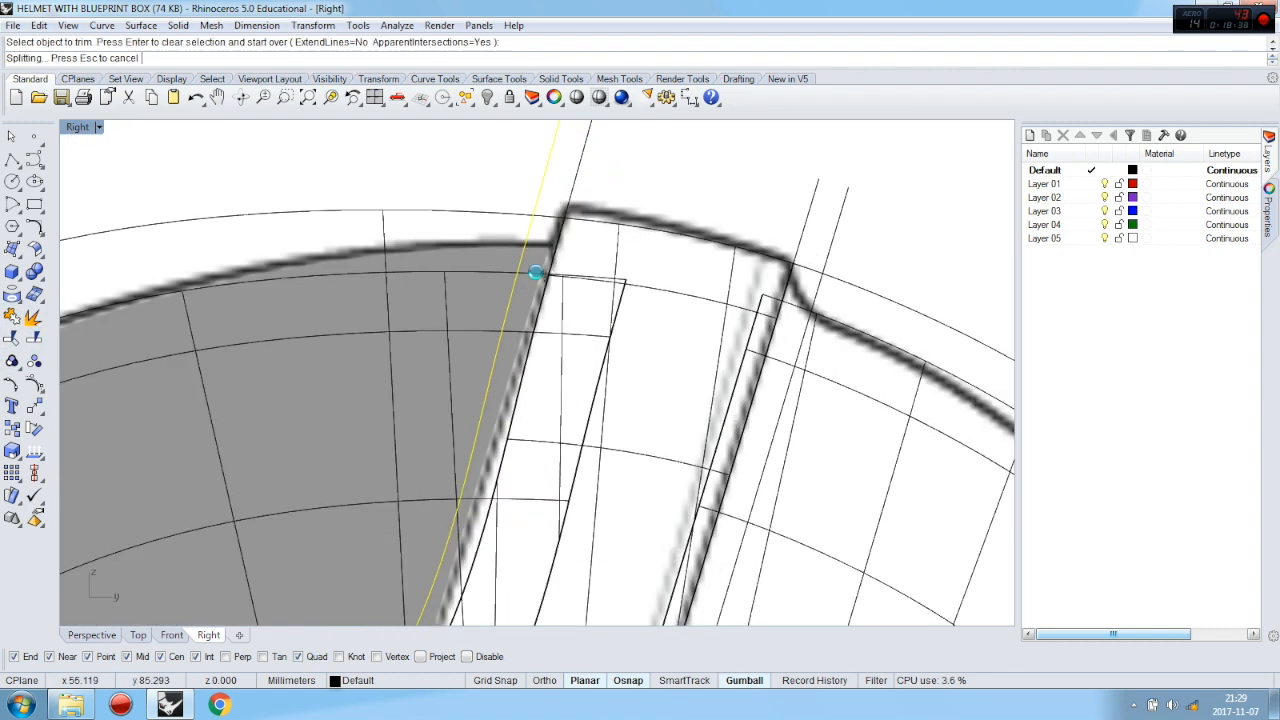
pyautogui.scroll(-4, 540, 270)
pyautogui.press('Return')
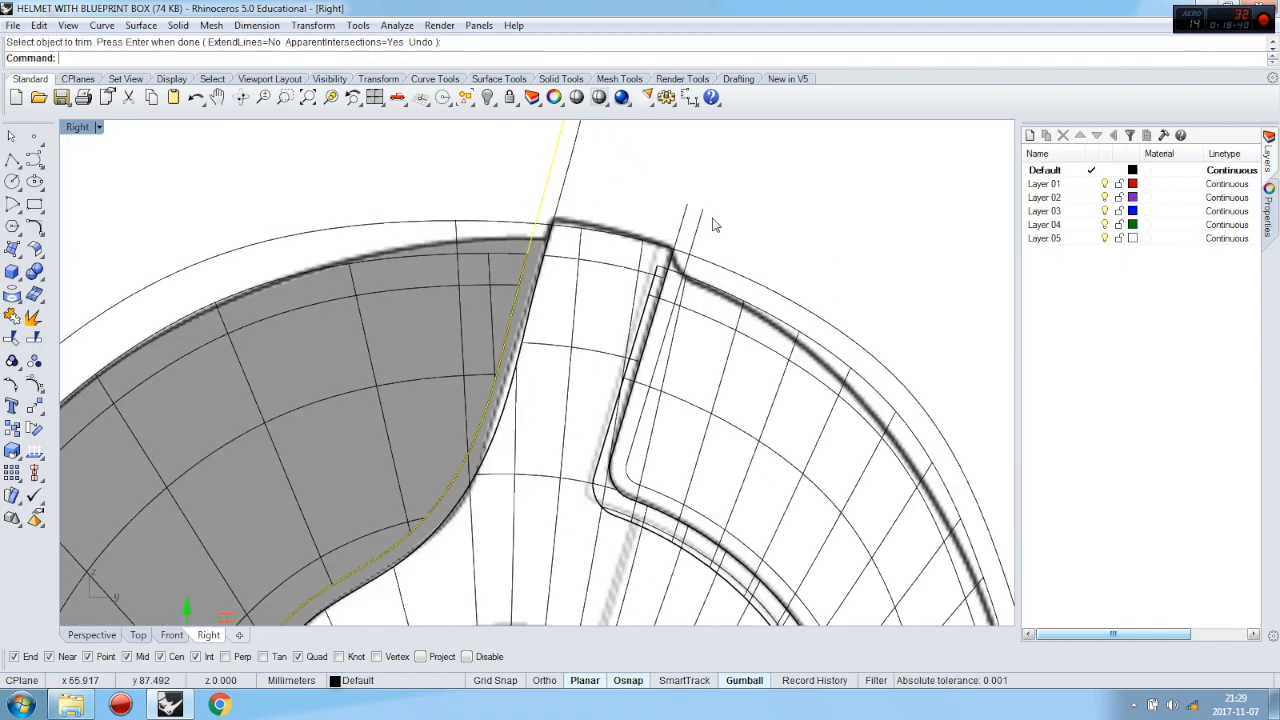
# Trim the shifted visor surface along the offset visor outline, removing the strip outside it
pyautogui.click(699, 228)
pyautogui.press('Return')
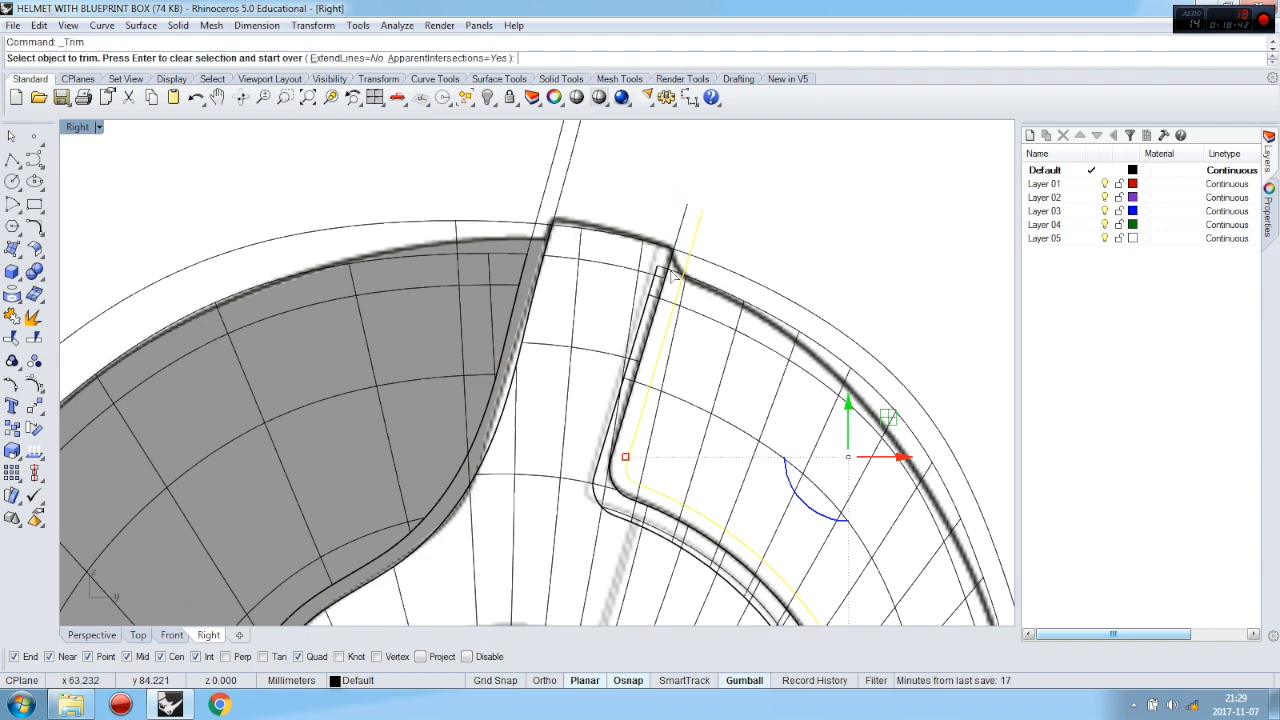
pyautogui.click(672, 272)
pyautogui.scroll(-5, 665, 255)
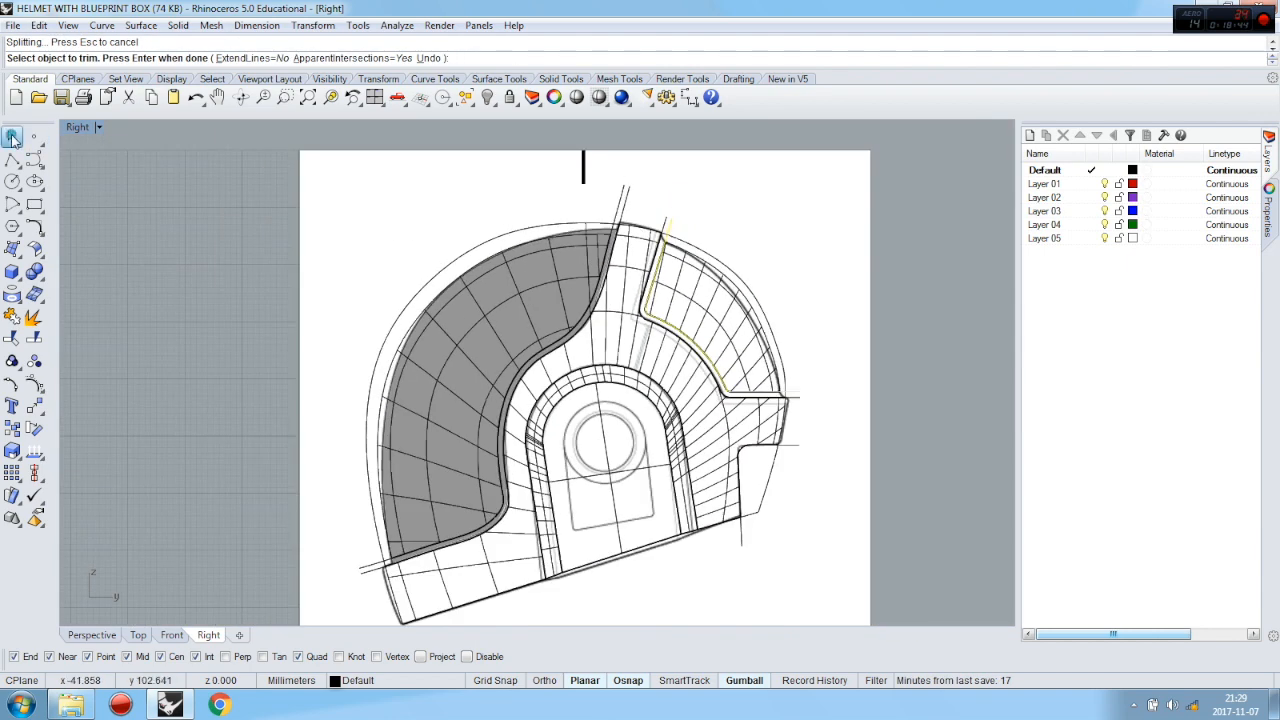
pyautogui.click(13, 139)
pyautogui.click(194, 195)
# Bridge the gap between the rear surface and the side shell with a surface blend using Position continuity on both edges
pyautogui.click(91, 635)
pyautogui.moveTo(470, 290); pyautogui.dragTo(634, 334, button='right')
pyautogui.scroll(6, 691, 364)
pyautogui.click(43, 279)
pyautogui.click(43, 256)
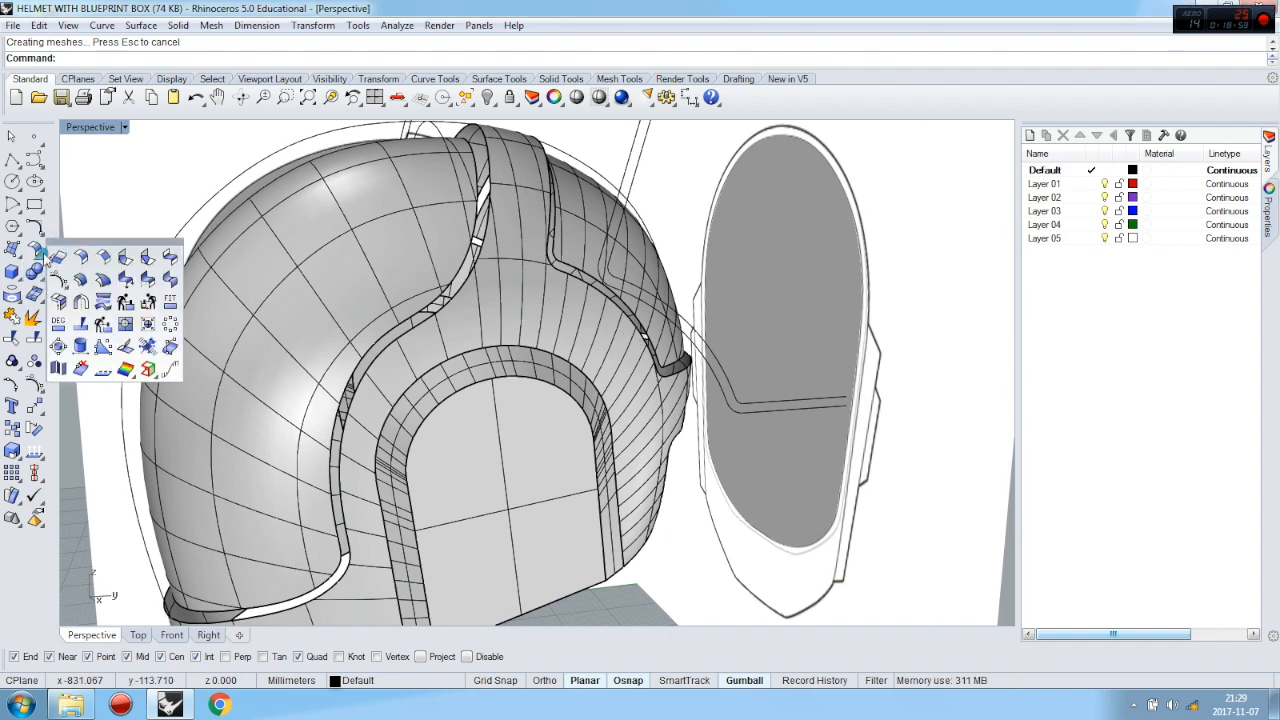
pyautogui.click(168, 256)
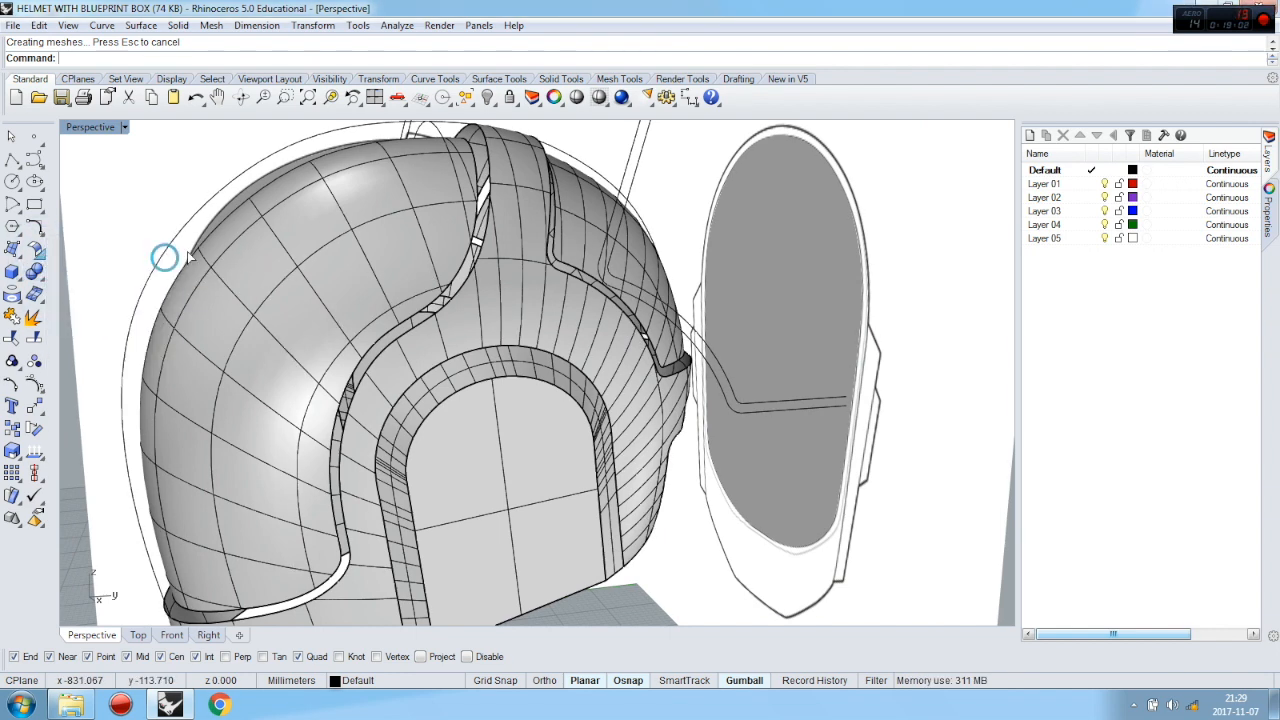
pyautogui.click(455, 276)
pyautogui.click(461, 288)
pyautogui.rightClick(476, 291)
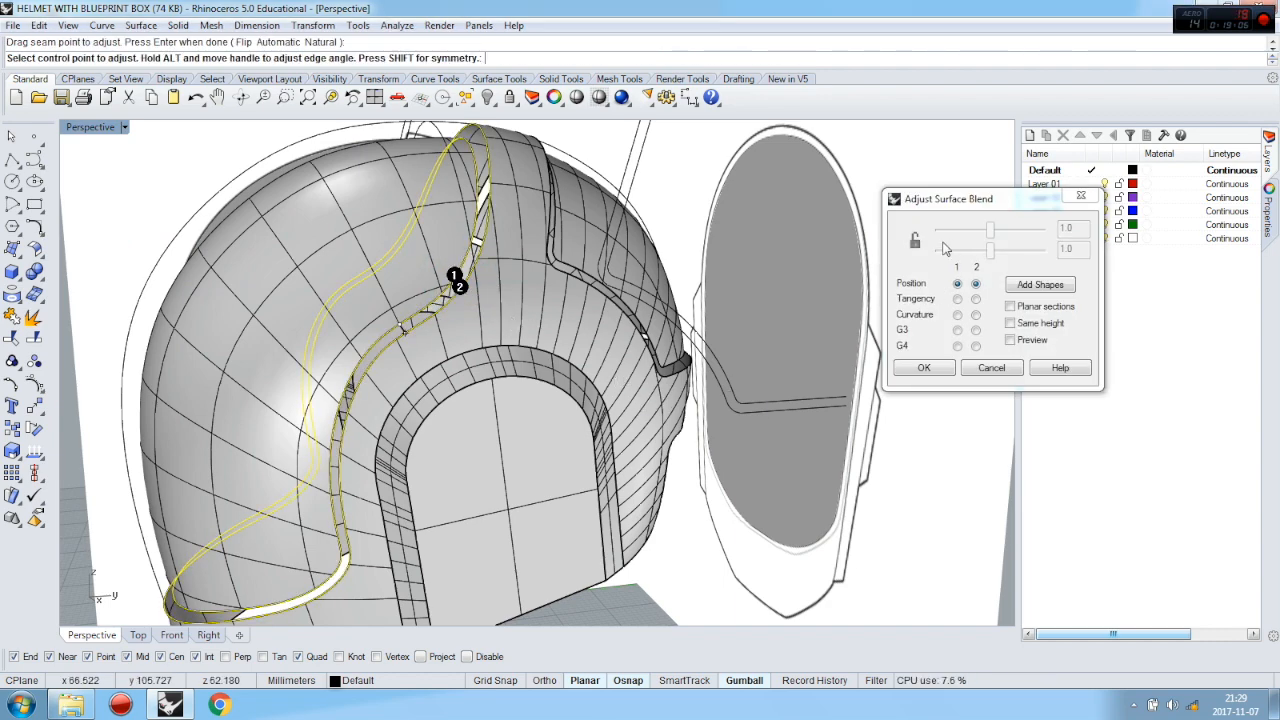
pyautogui.click(936, 369)
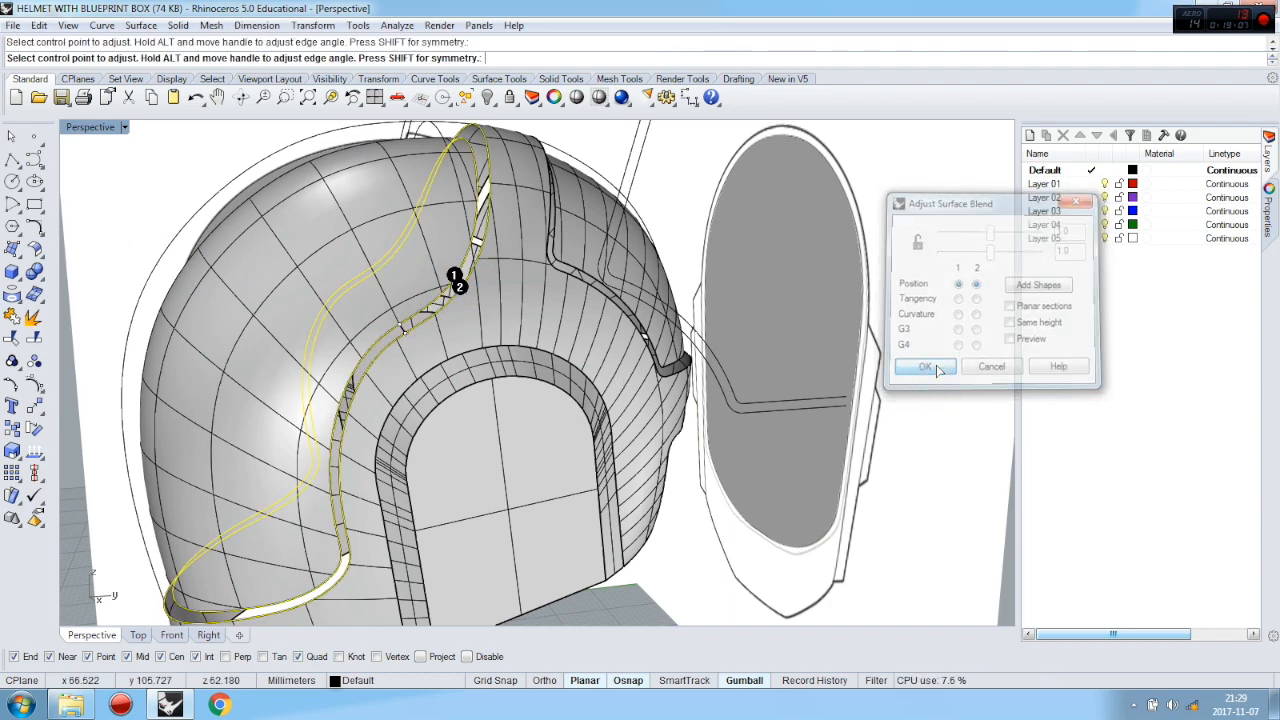
# Bridge the gap between the visor surface and the side shell with another surface blend
pyautogui.rightClick(588, 302)
pyautogui.click(587, 284)
pyautogui.click(590, 273)
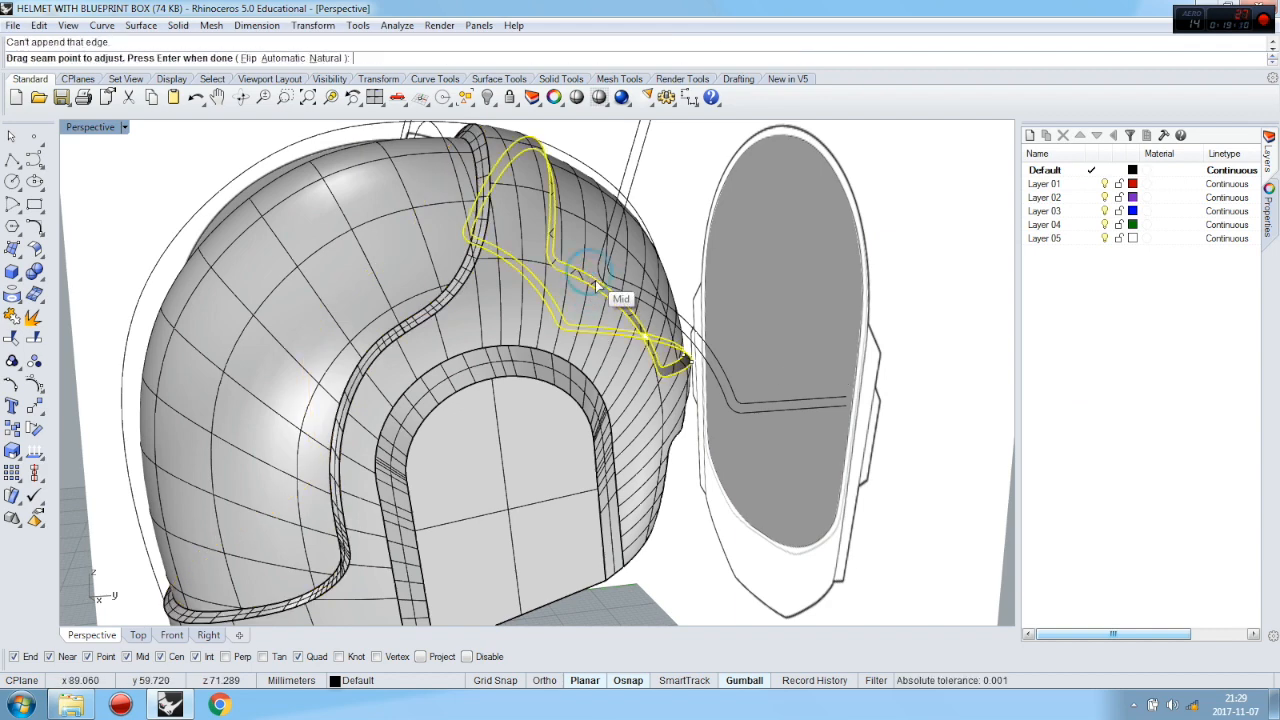
pyautogui.press('Return')
pyautogui.click(930, 371)
pyautogui.moveTo(632, 348); pyautogui.dragTo(428, 601, button='right')
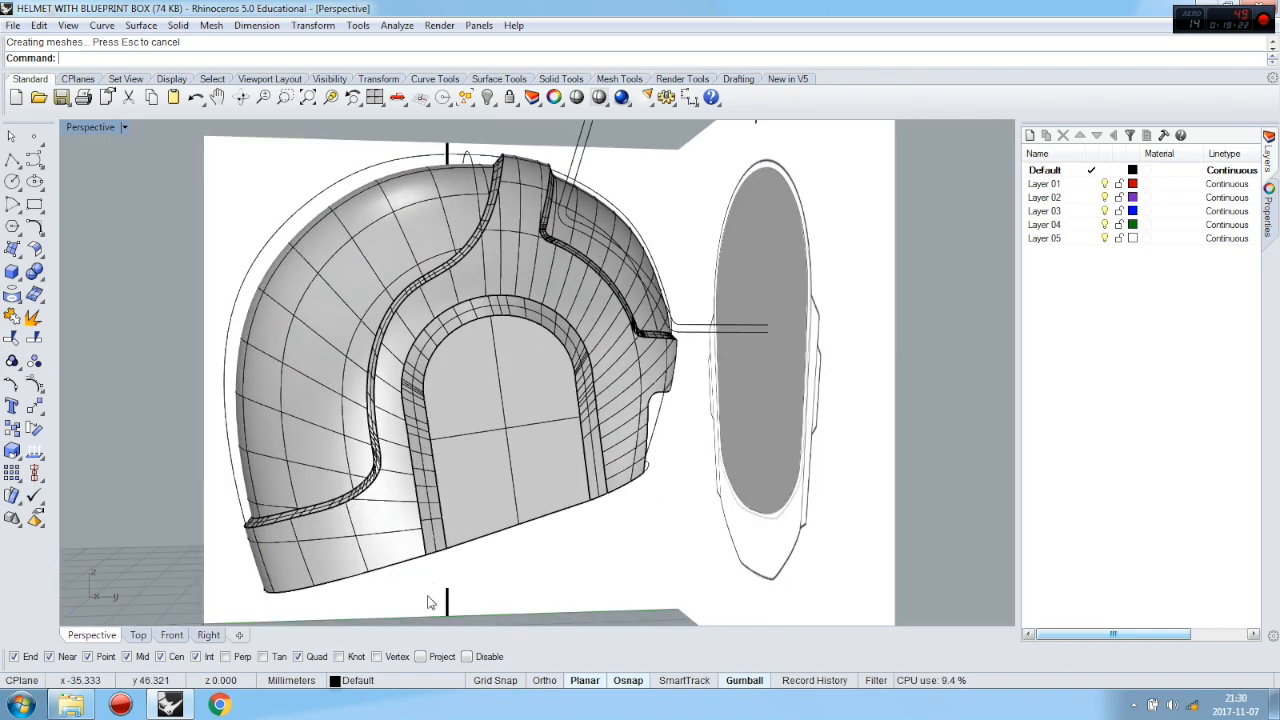
# Offset the inner outline curve of the arched ear recess inwards in the right view
pyautogui.click(210, 636)
pyautogui.scroll(4, 625, 420)
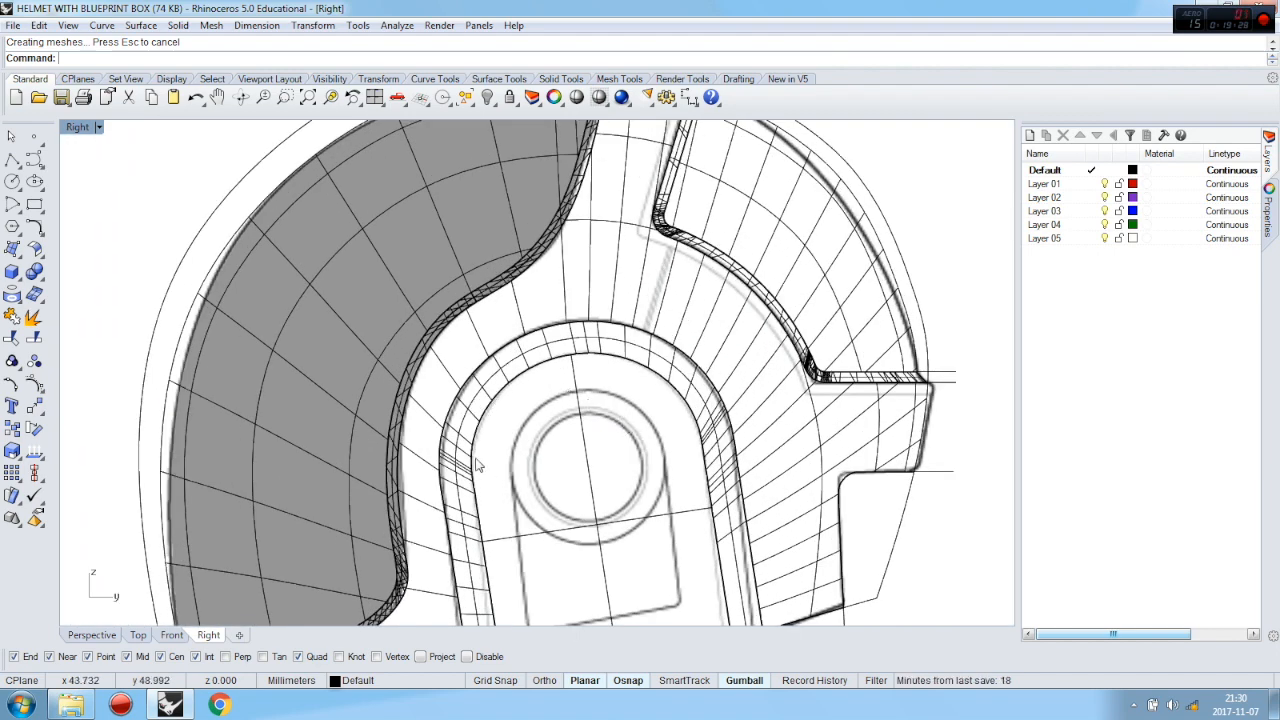
pyautogui.click(507, 396)
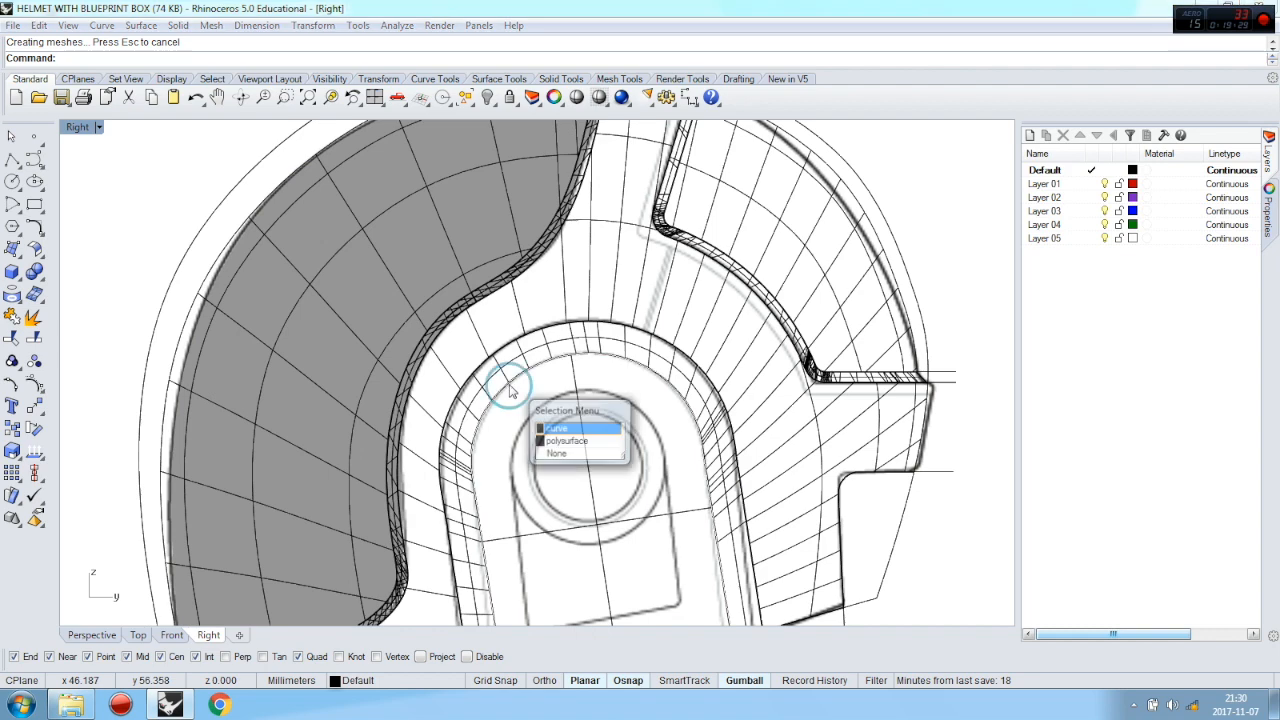
pyautogui.click(556, 429)
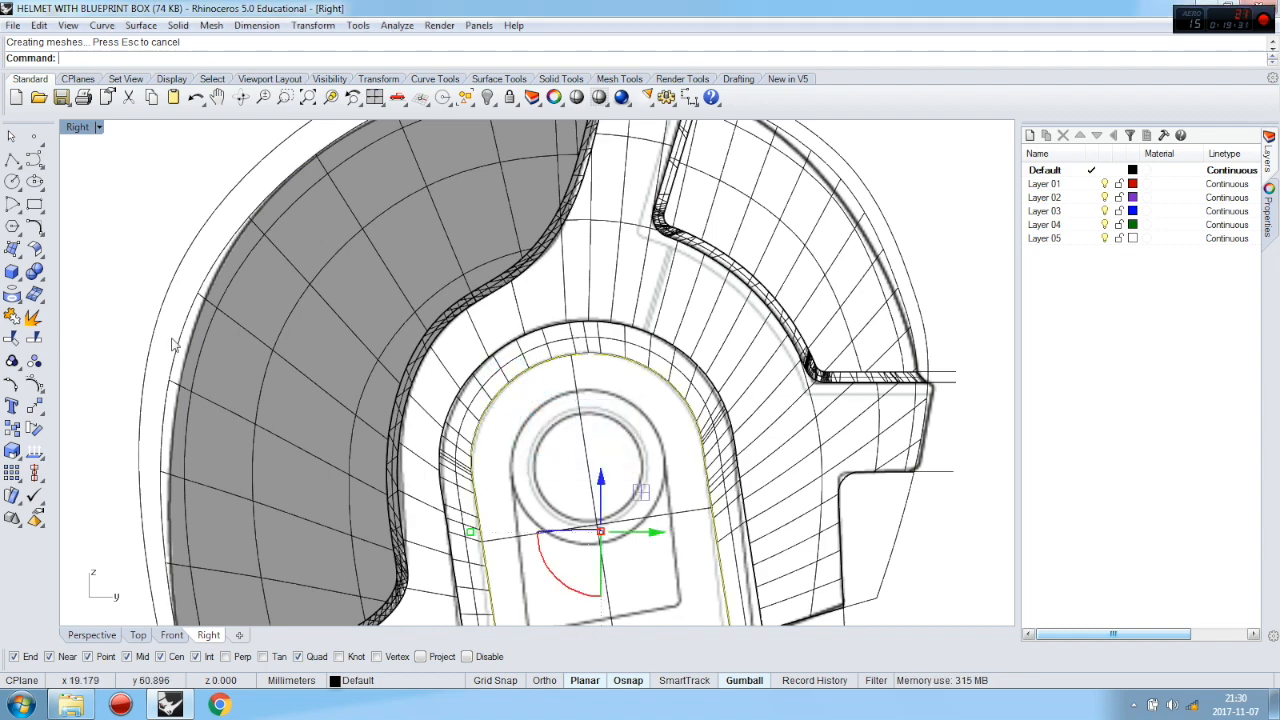
pyautogui.click(38, 232)
pyautogui.click(58, 258)
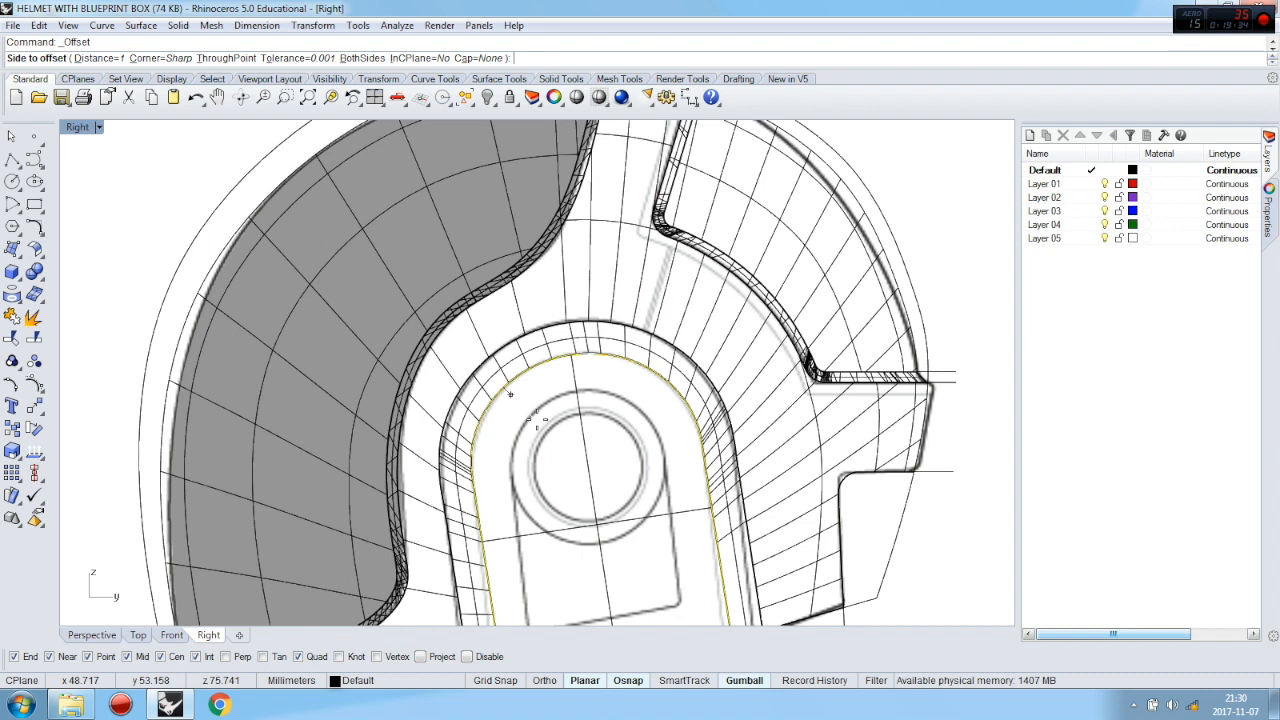
pyautogui.write('2')
pyautogui.press('Return')
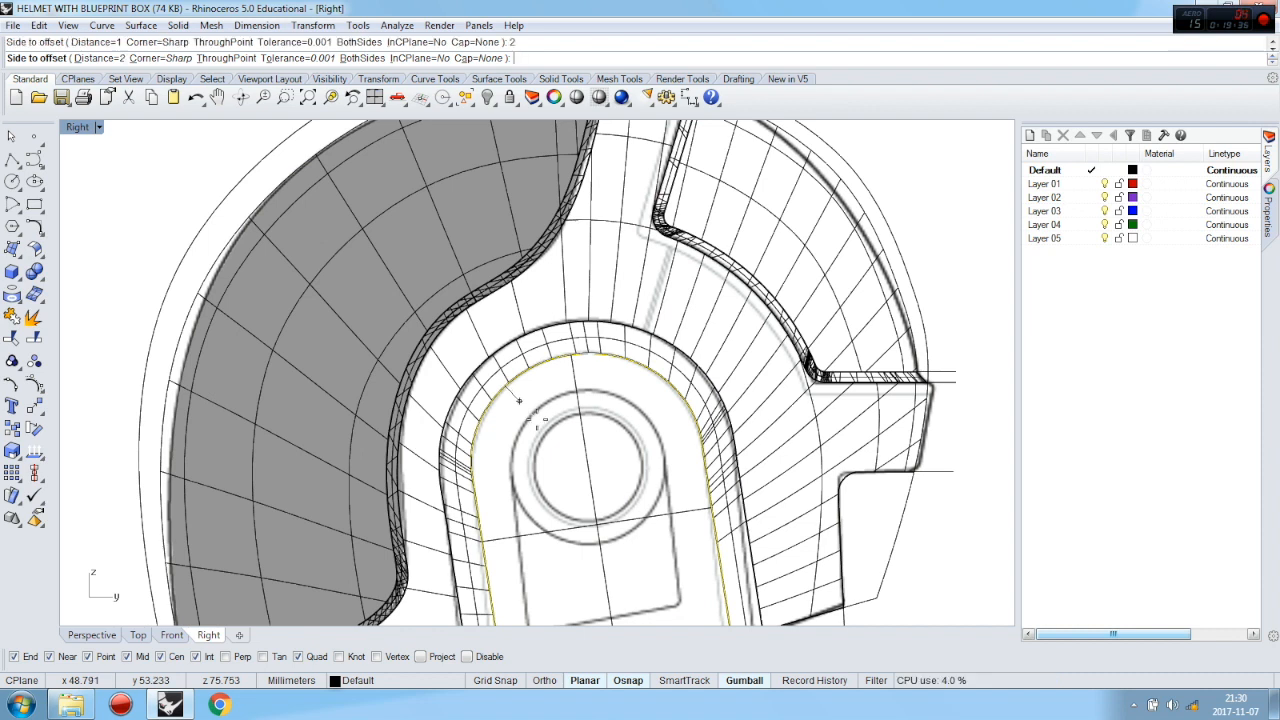
pyautogui.press('Return')
pyautogui.click(540, 402)
pyautogui.scroll(-4, 541, 365)
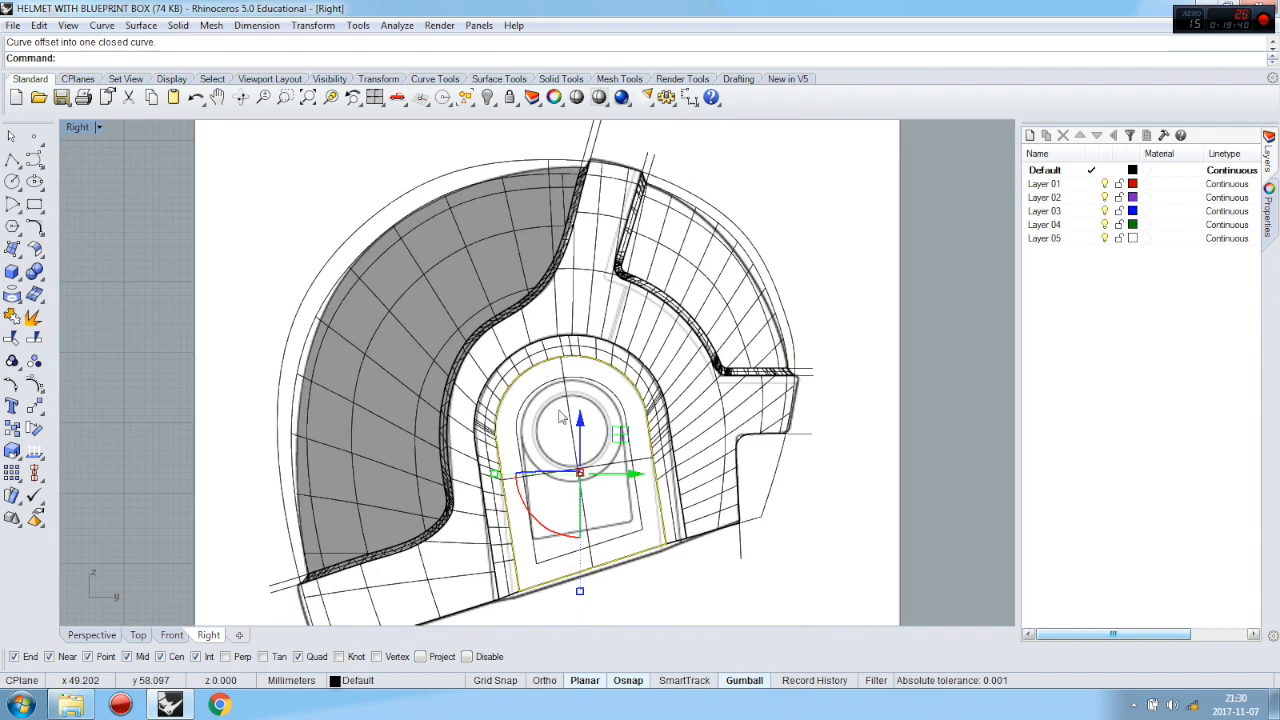
# Draw a straight line across the offset ear outline, following the bottom edge of the ear shape on the blueprint
pyautogui.scroll(6, 625, 560)
pyautogui.scroll(-1, 680, 497)
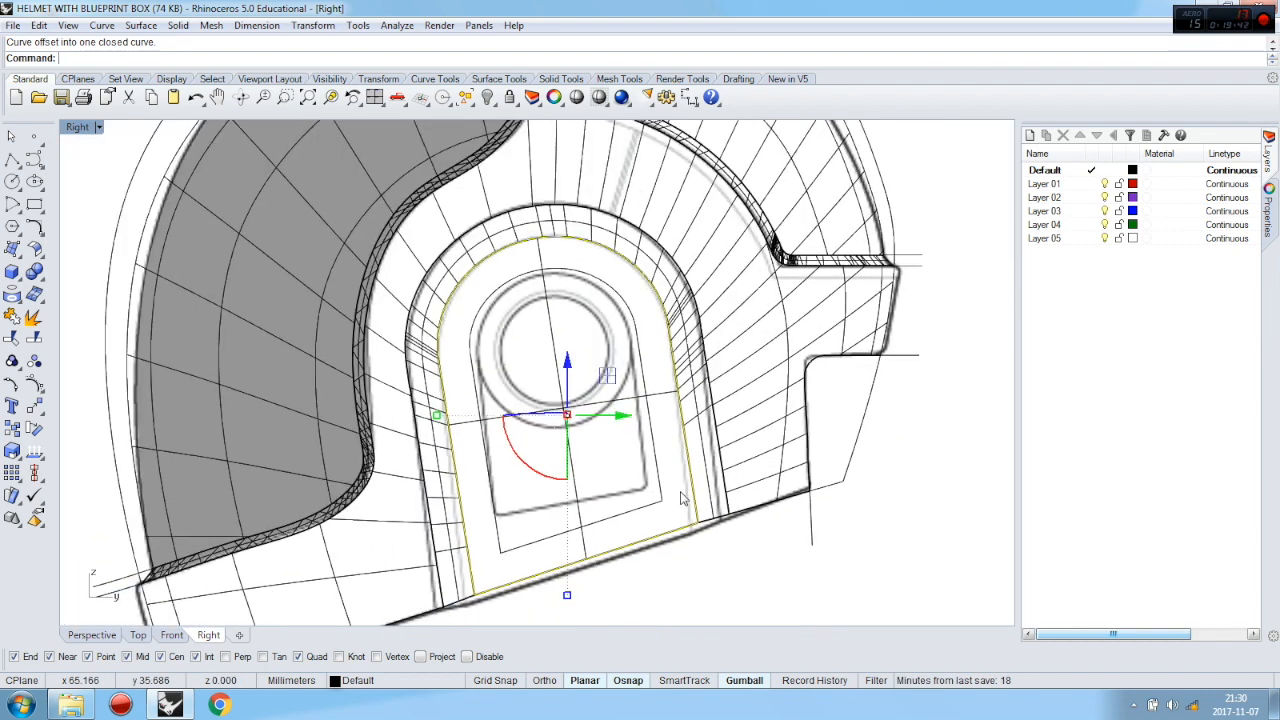
pyautogui.click(12, 160)
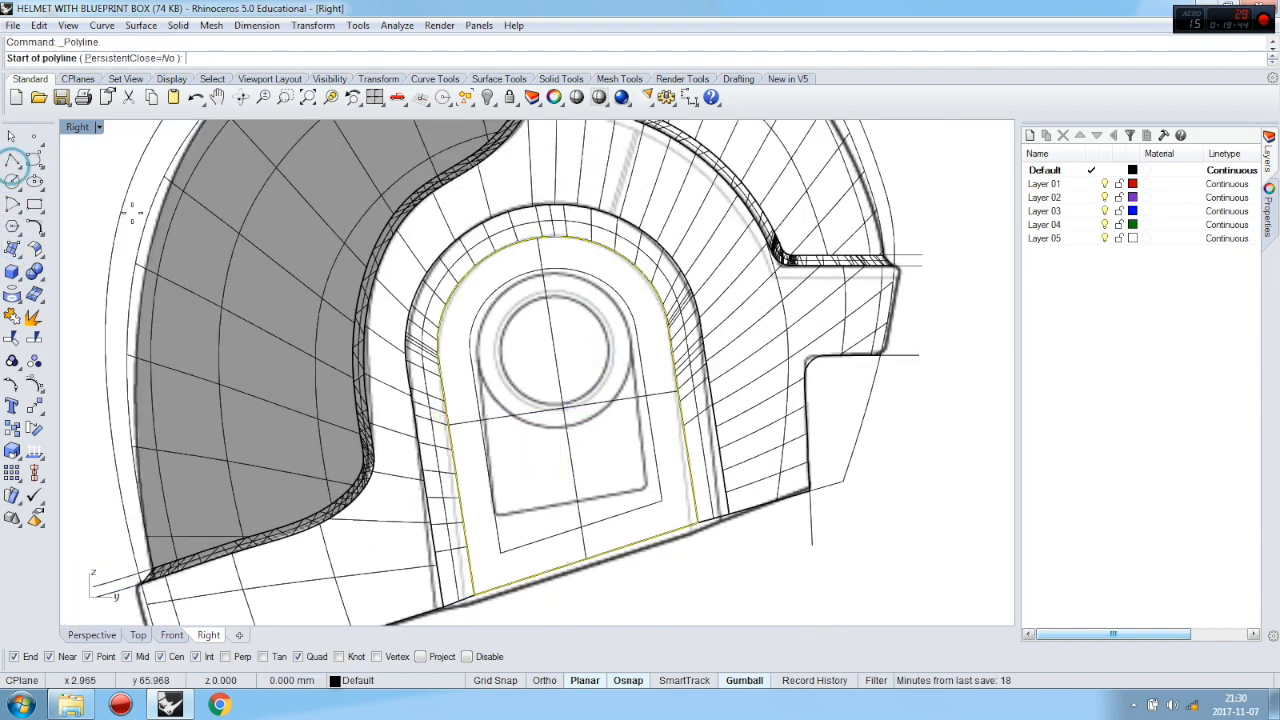
pyautogui.scroll(5, 510, 530)
pyautogui.click(473, 489)
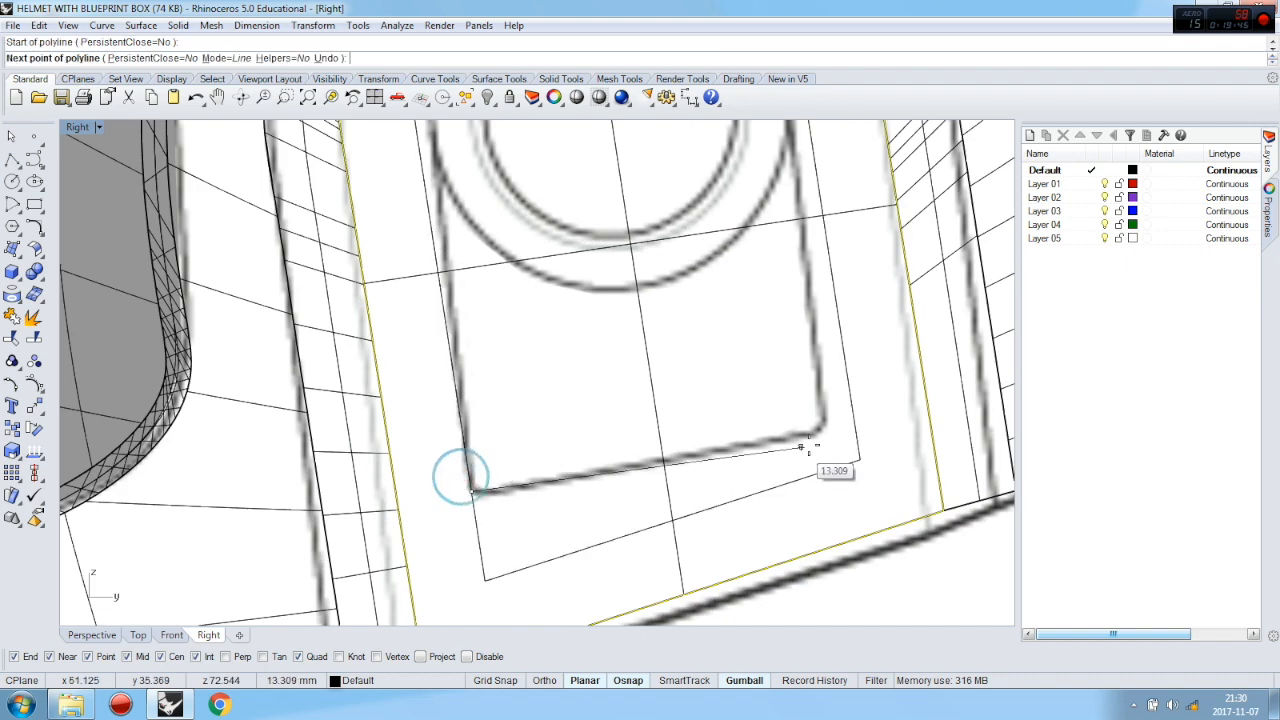
pyautogui.click(855, 428)
pyautogui.rightClick(848, 426)
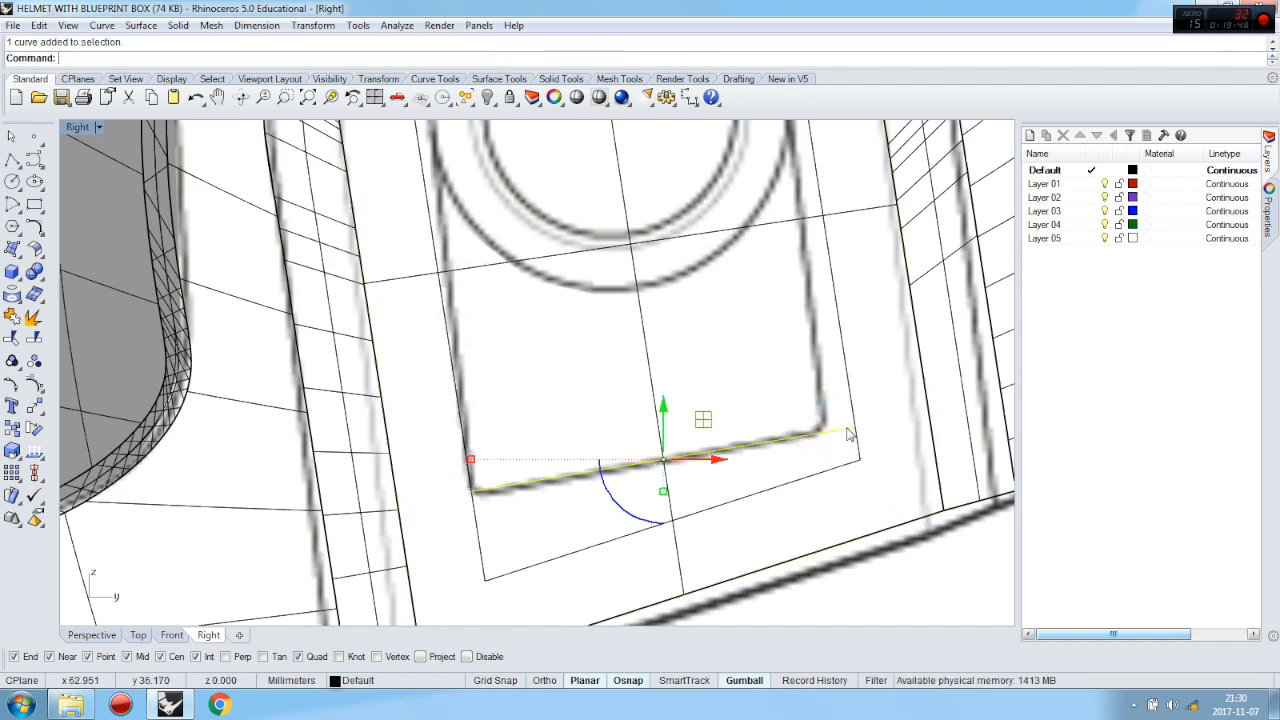
# Trim the offset ear outline below the straight line and join the remaining arch and line into one closed curve
pyautogui.click(14, 338)
pyautogui.click(703, 511)
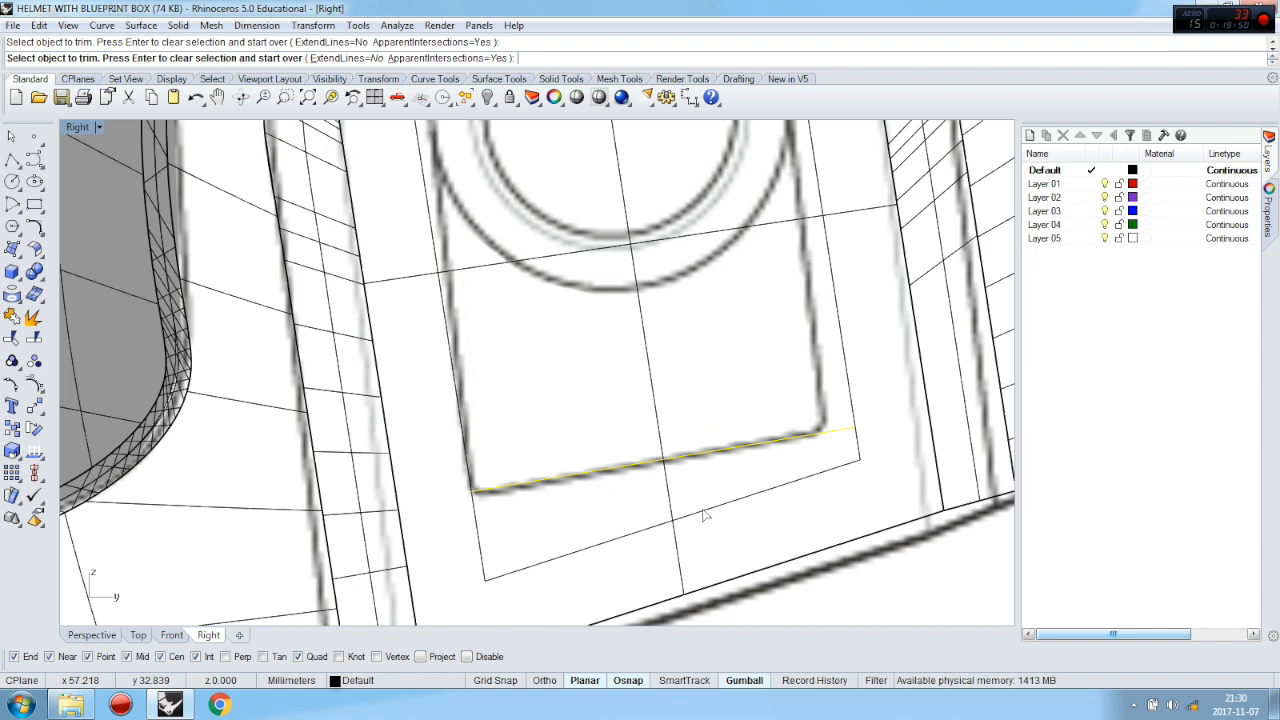
pyautogui.click(12, 316)
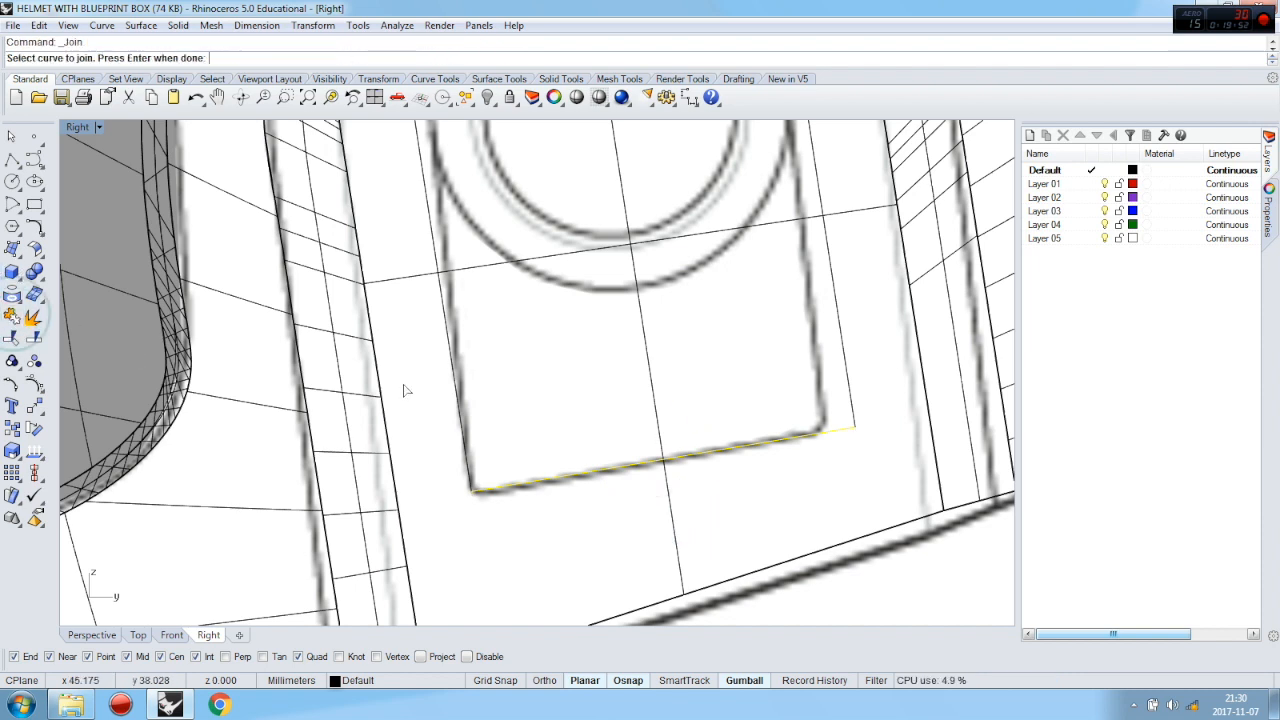
pyautogui.click(460, 412)
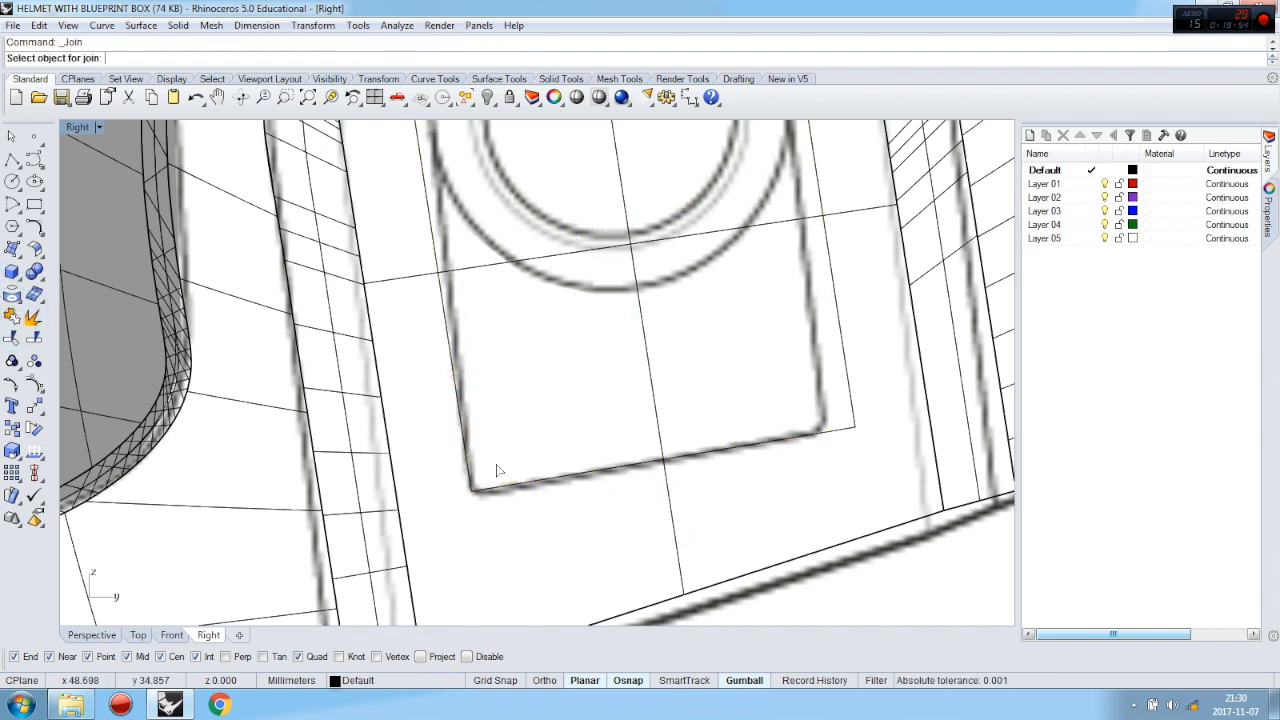
pyautogui.click(9, 137)
pyautogui.scroll(-3, 833, 473)
pyautogui.scroll(-1, 867, 541)
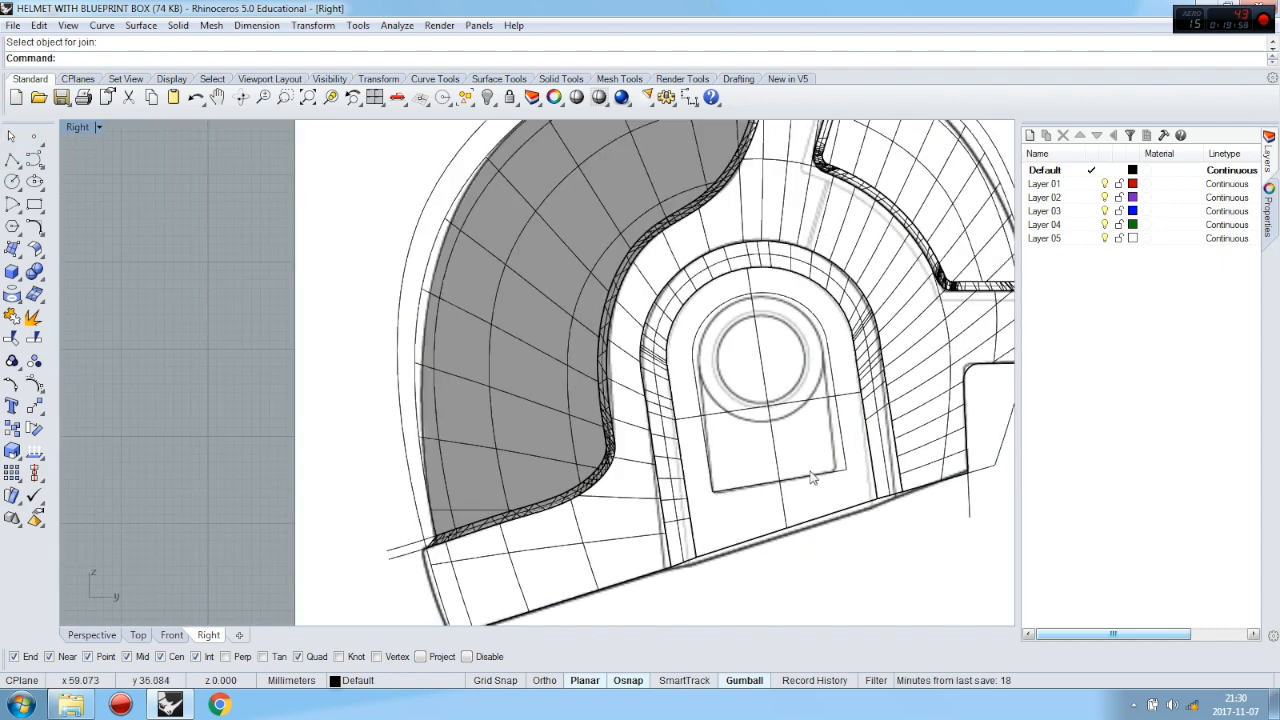
# Cut an opening in the flat ear panel by trimming away the area inside the closed ear outline
pyautogui.scroll(1, 815, 480)
pyautogui.click(850, 477)
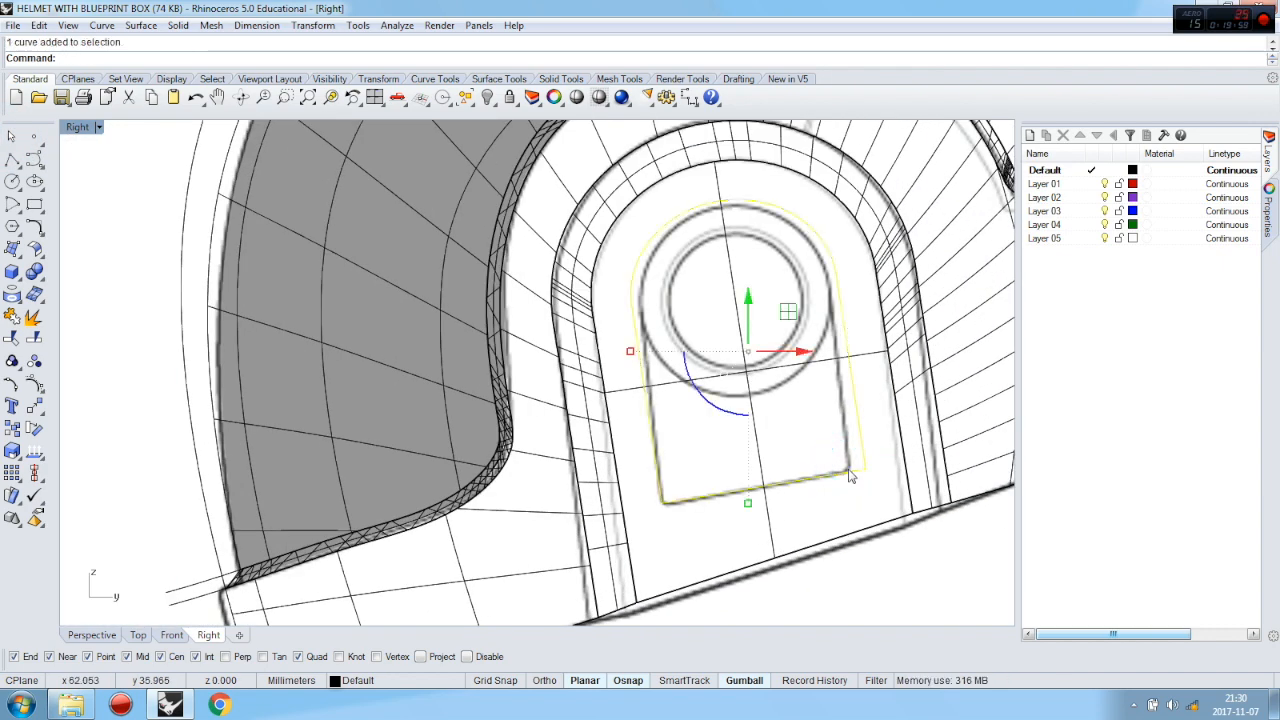
pyautogui.click(92, 636)
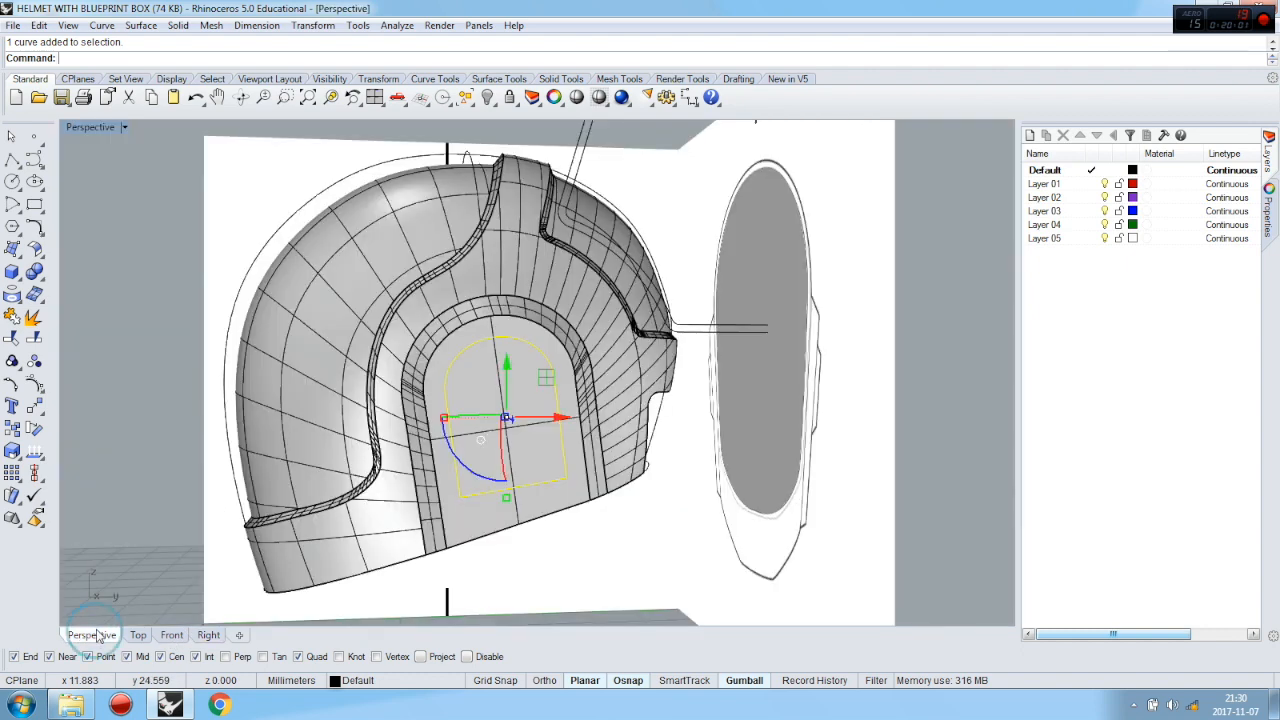
pyautogui.scroll(3, 481, 401)
pyautogui.moveTo(481, 401); pyautogui.dragTo(369, 431, button='right')
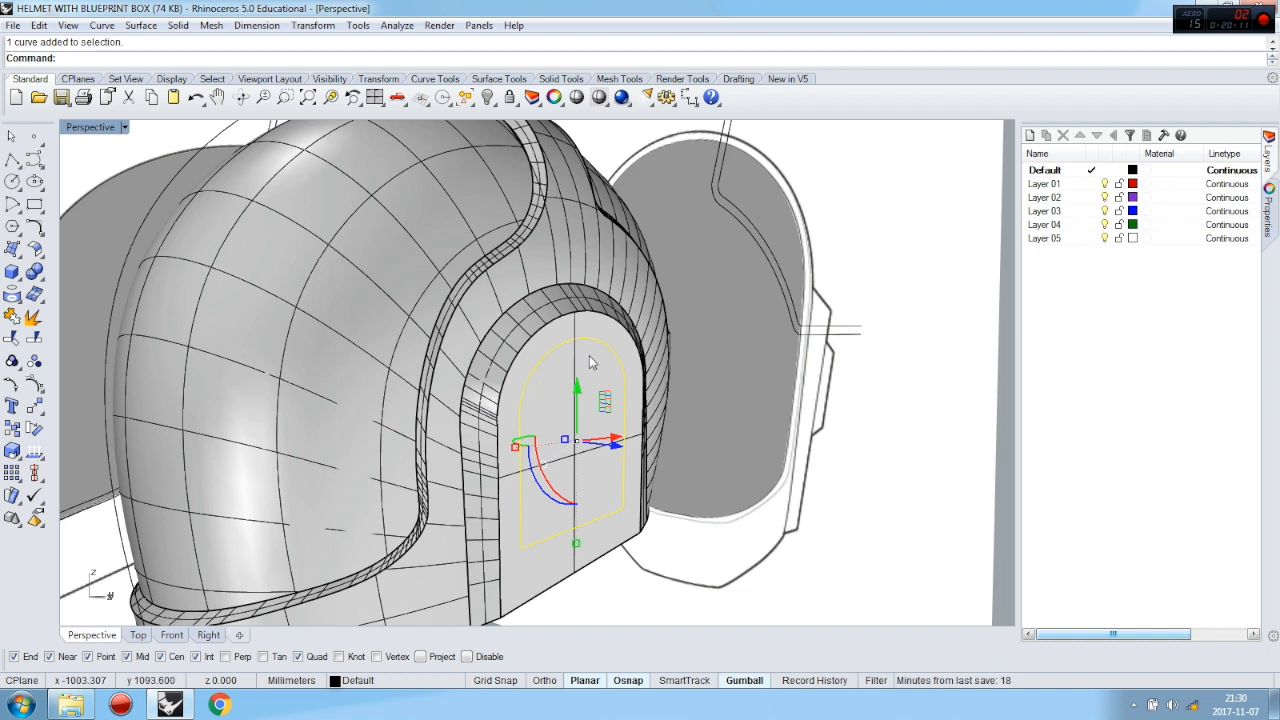
pyautogui.click(13, 341)
pyautogui.click(531, 389)
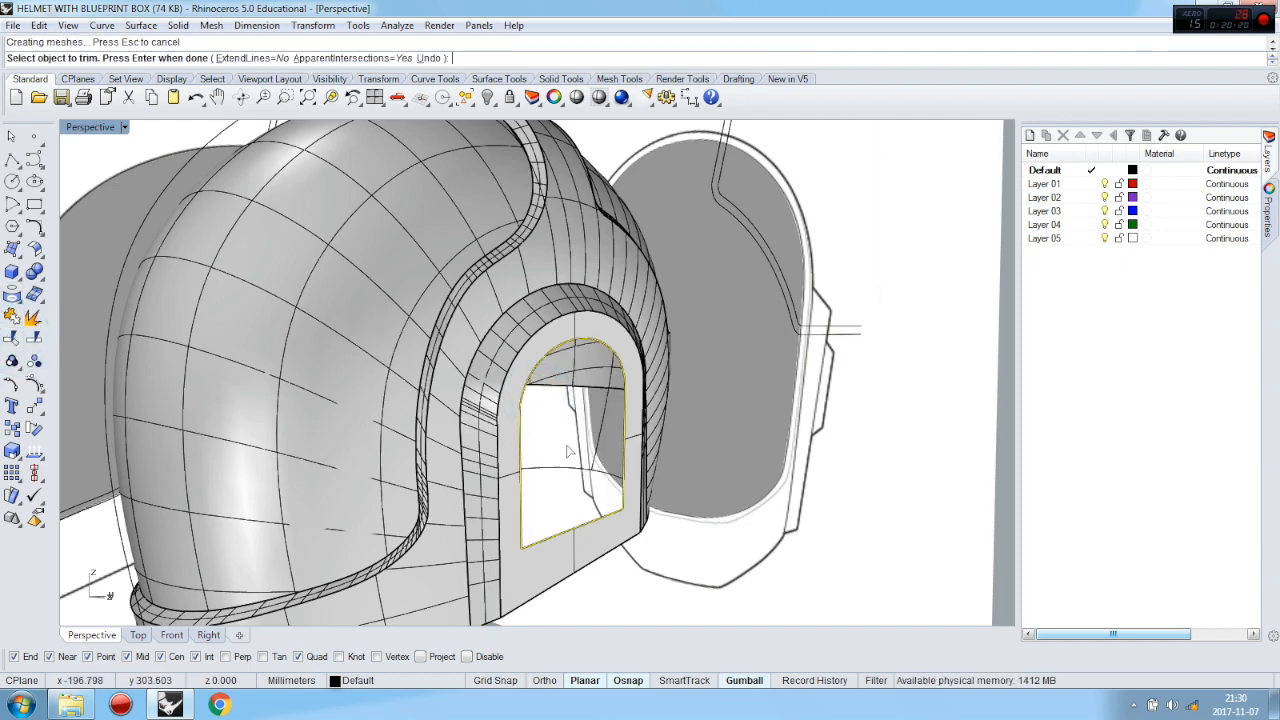
# Try to trim the flat ear panel on the opposite side of the helmet with the same outline
pyautogui.moveTo(333, 416); pyautogui.dragTo(452, 425, button='right')
pyautogui.click(346, 437)
pyautogui.hotkey('ctrl', 'z')
pyautogui.moveTo(344, 442); pyautogui.dragTo(1268, 457, button='right')
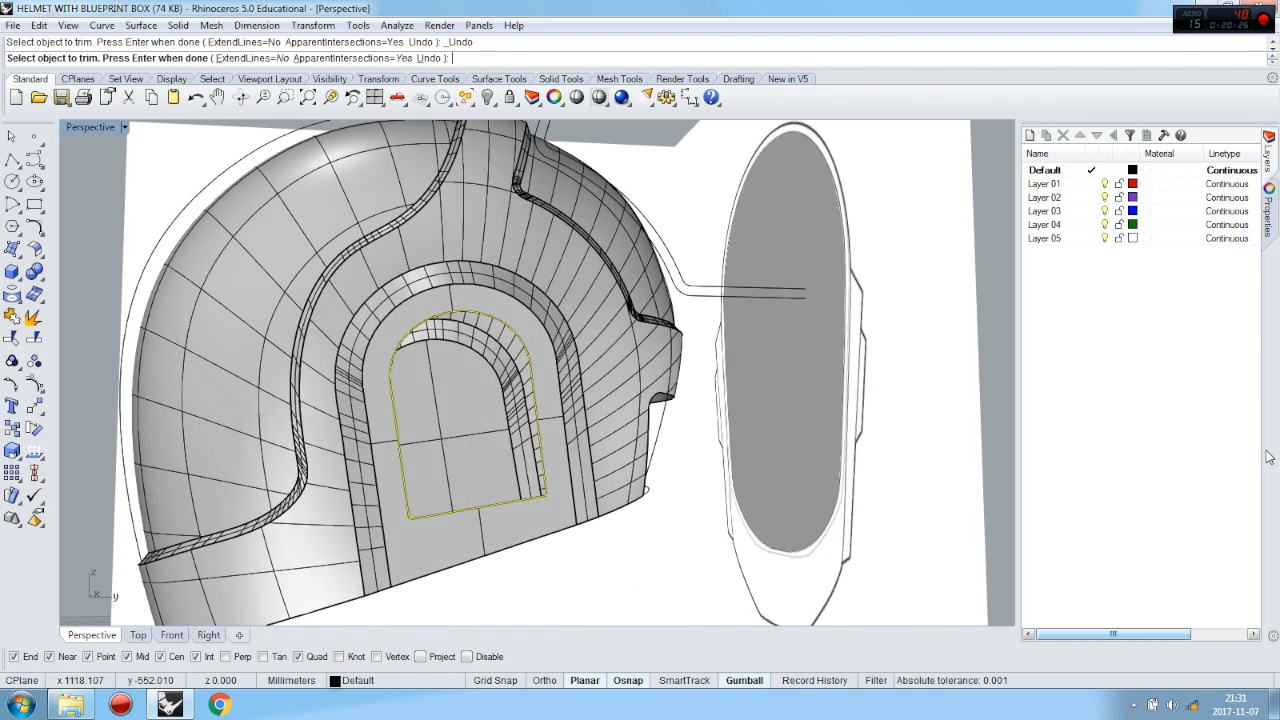
pyautogui.click(461, 450)
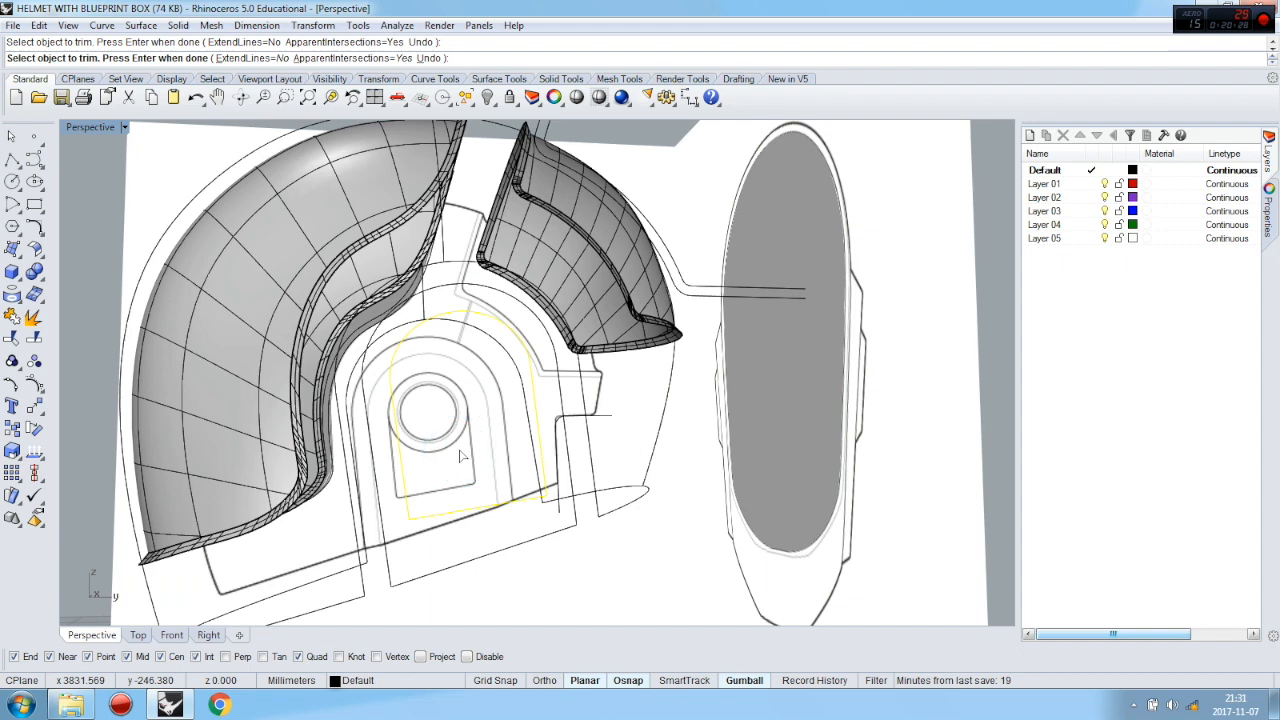
pyautogui.hotkey('ctrl', 'z')
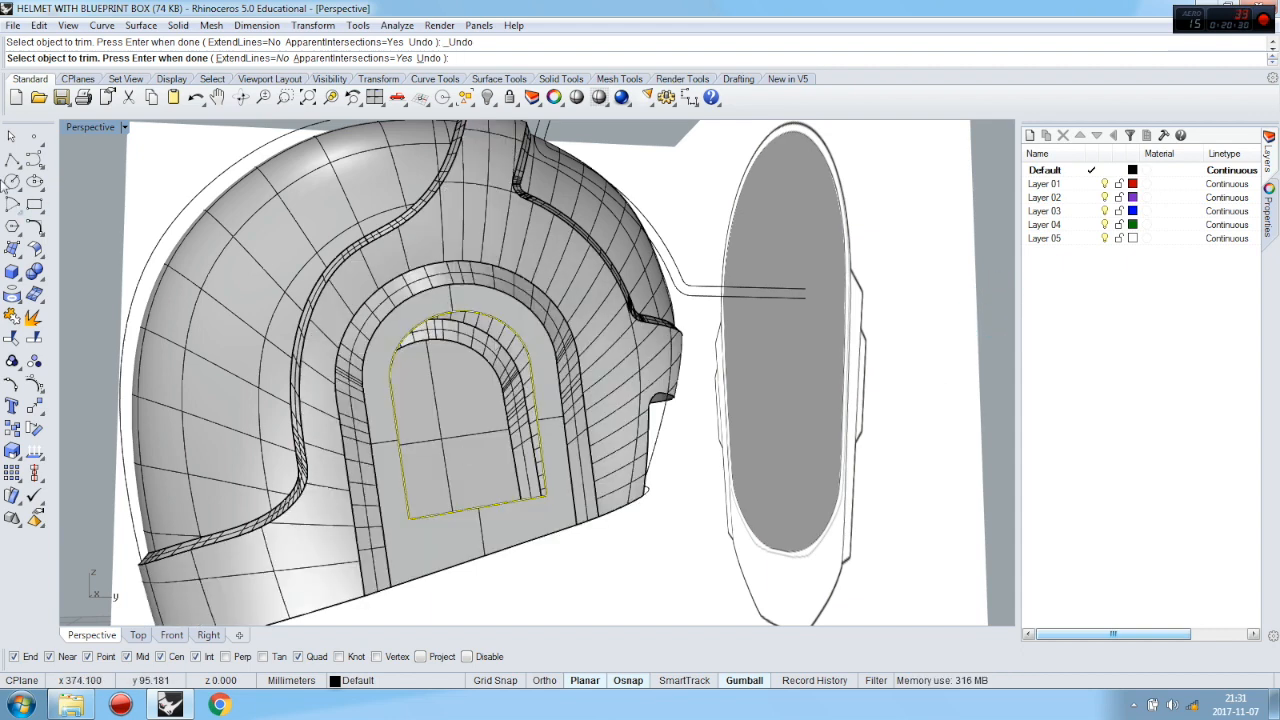
pyautogui.click(12, 137)
# Offset the closed ear outline 0.6 mm inwards in the right view
pyautogui.moveTo(497, 404); pyautogui.dragTo(682, 348, button='right')
pyautogui.moveTo(502, 388); pyautogui.dragTo(557, 426, button='right')
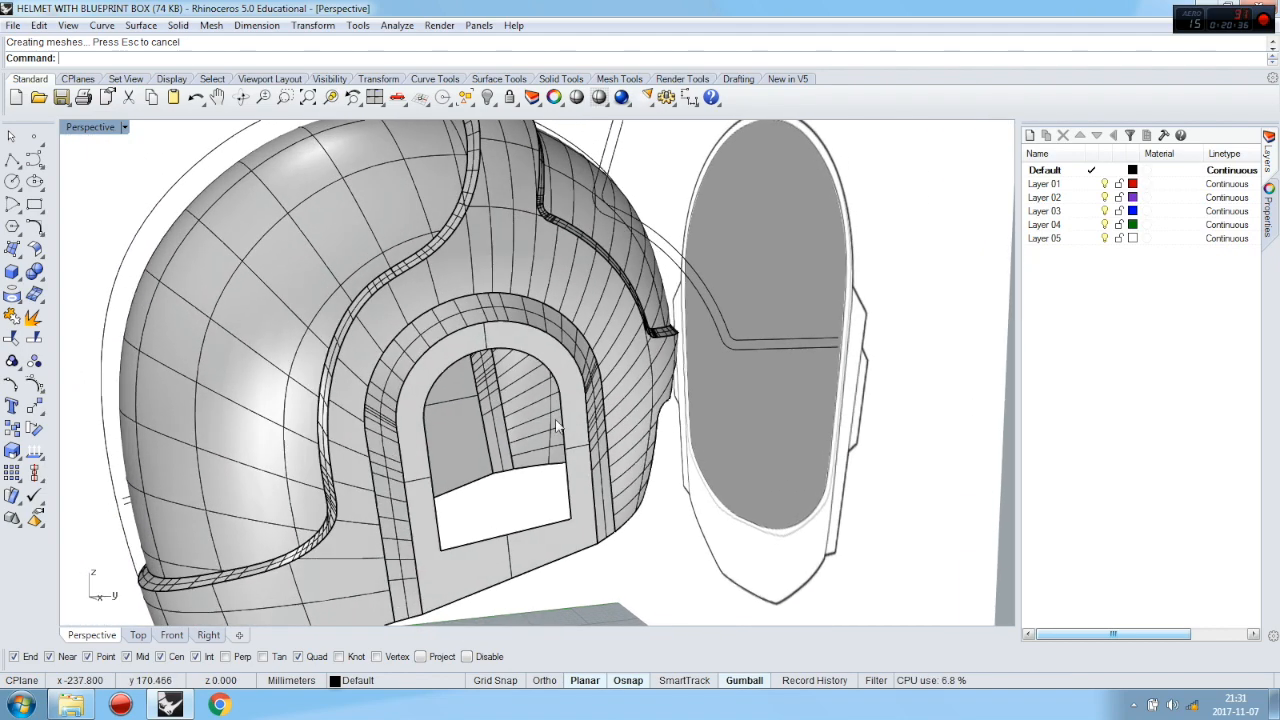
pyautogui.click(208, 635)
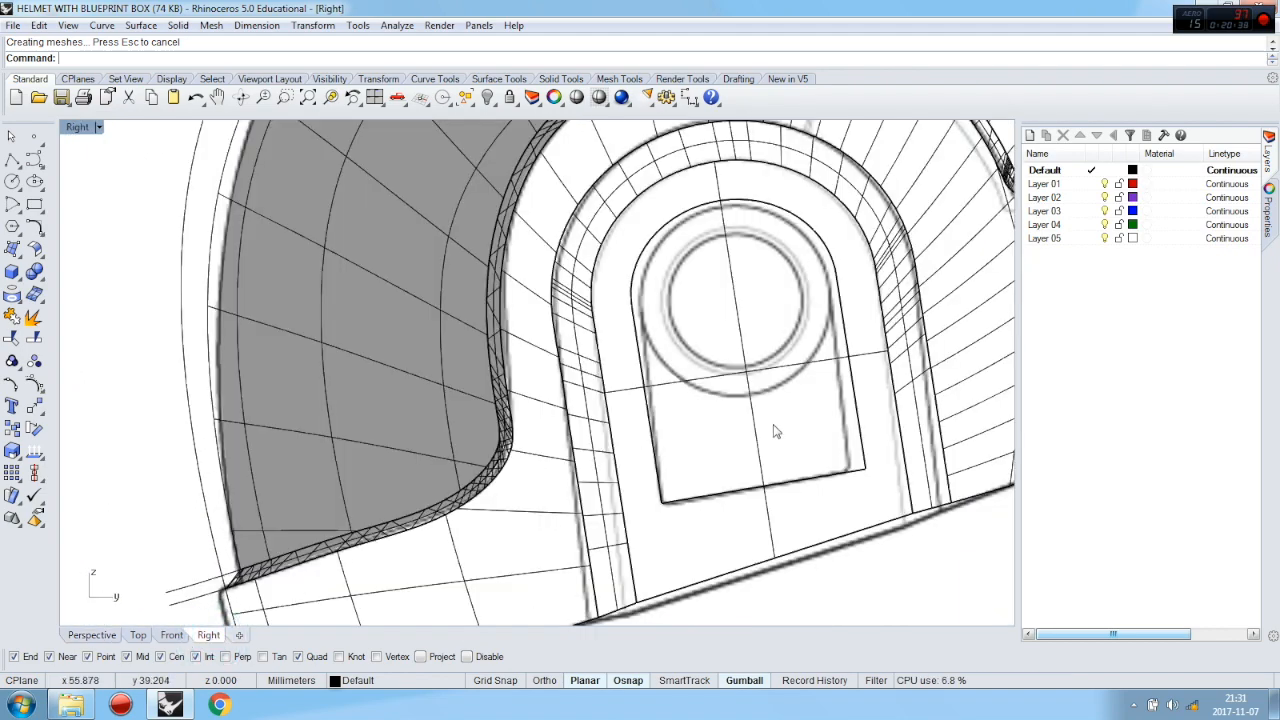
pyautogui.click(645, 365)
pyautogui.click(686, 396)
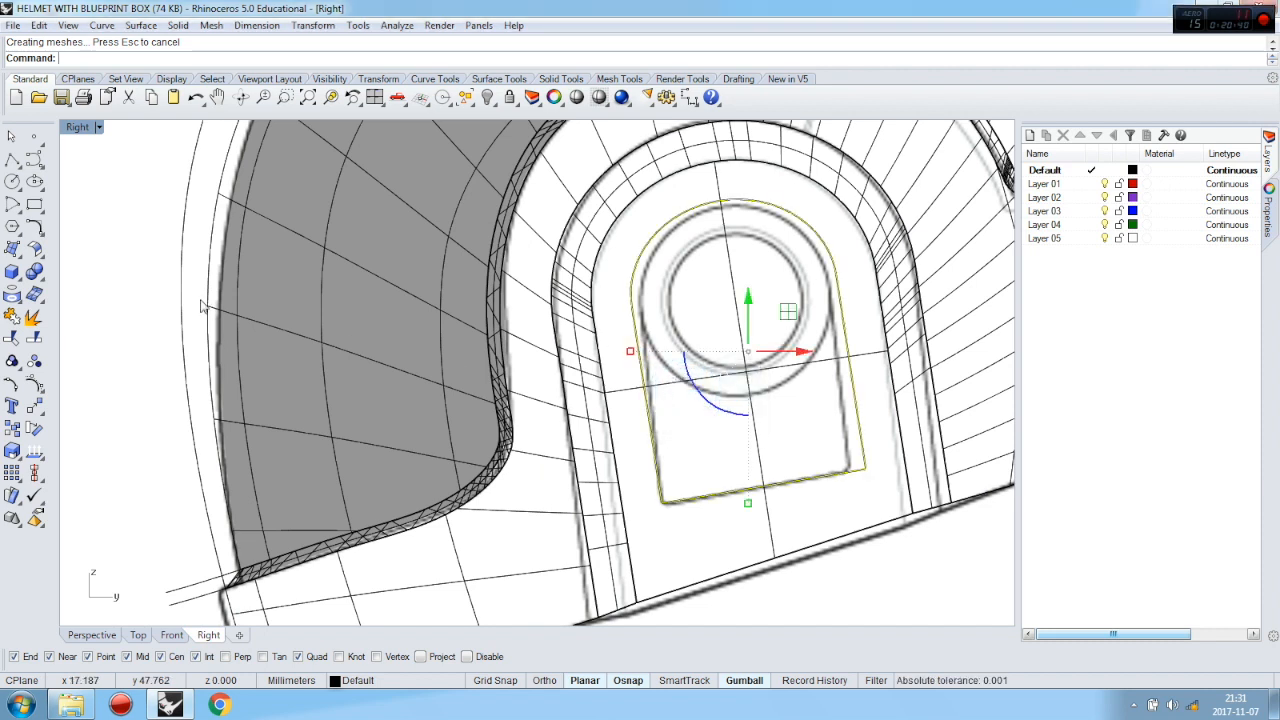
pyautogui.click(44, 238)
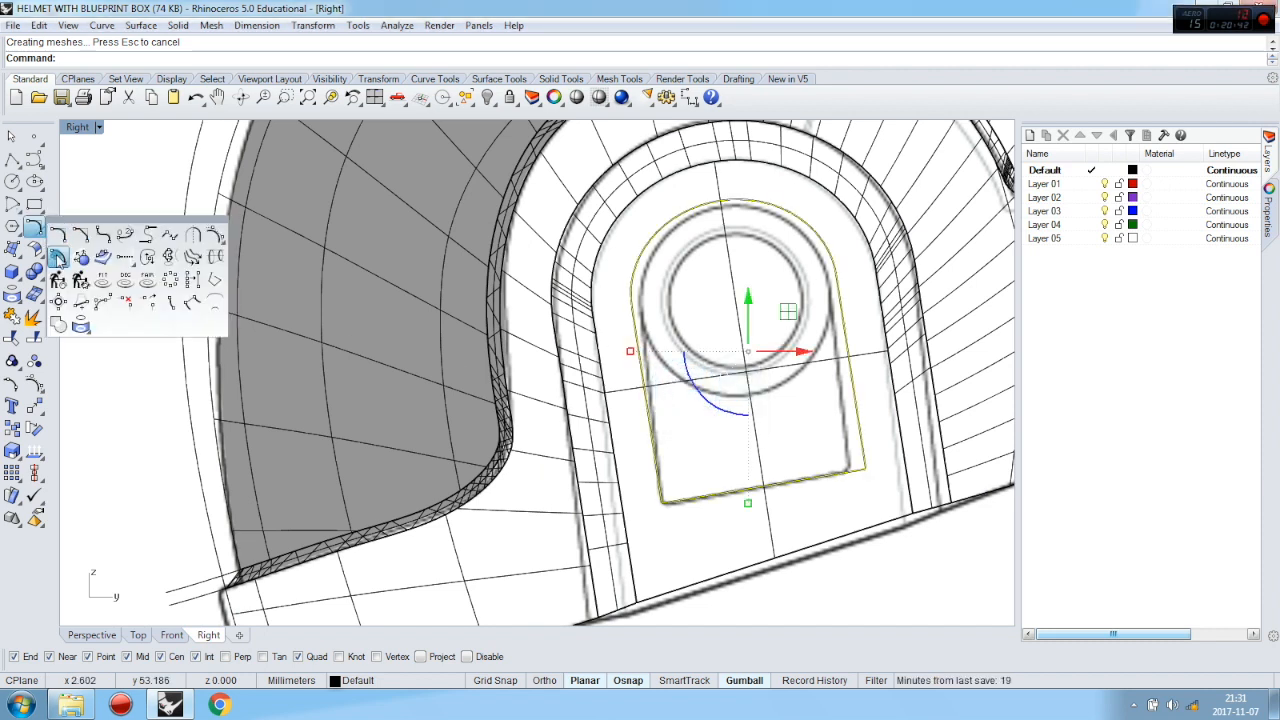
pyautogui.click(58, 252)
pyautogui.write('1')
pyautogui.press('Return')
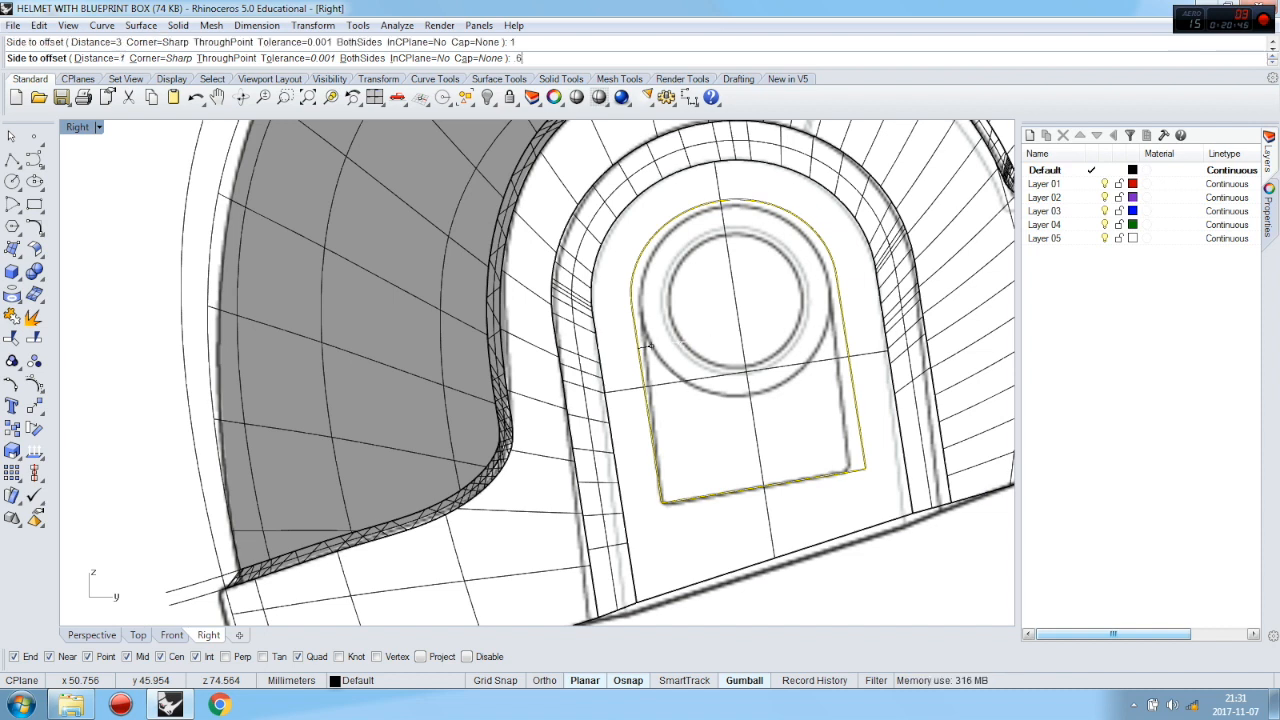
pyautogui.click(699, 345)
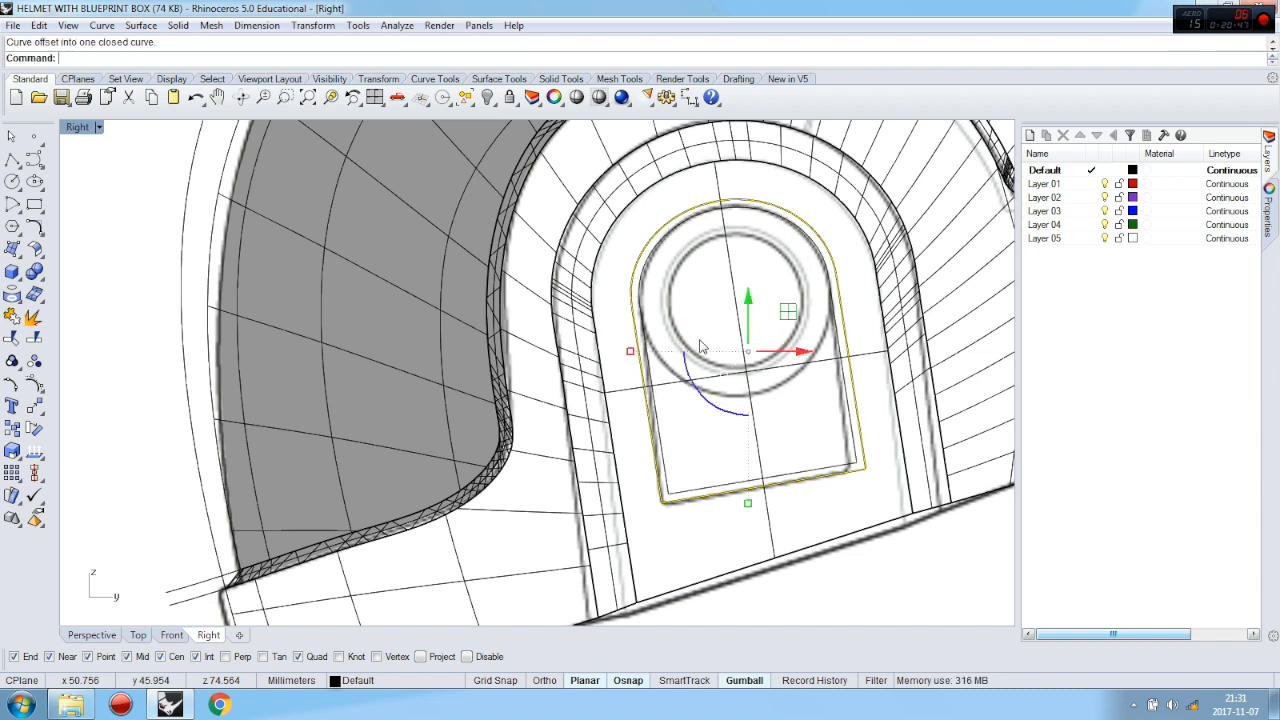
# Move the inner offset outline 2 mm along X into the helmet, behind the ear opening
pyautogui.click(646, 262)
pyautogui.click(92, 637)
pyautogui.moveTo(622, 502); pyautogui.dragTo(694, 486, button='right')
pyautogui.scroll(4, 584, 434)
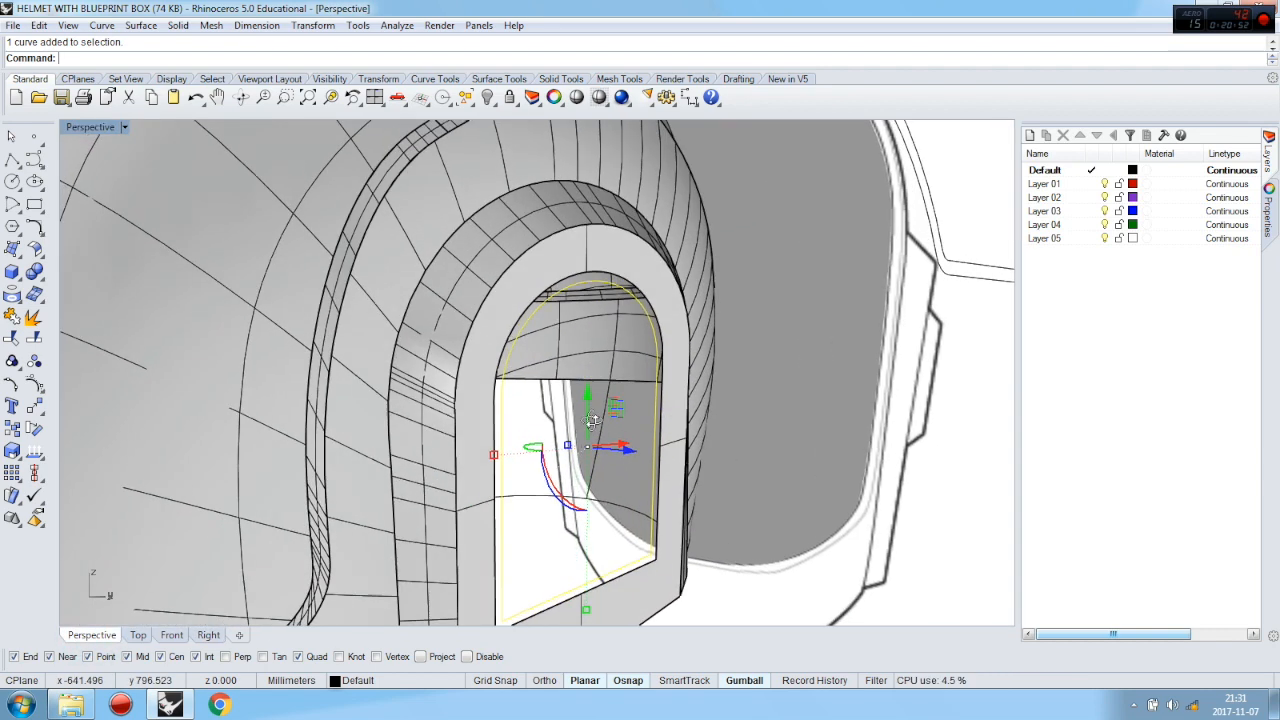
pyautogui.moveTo(641, 481); pyautogui.dragTo(625, 474)
pyautogui.hotkey('ctrl', 'z')
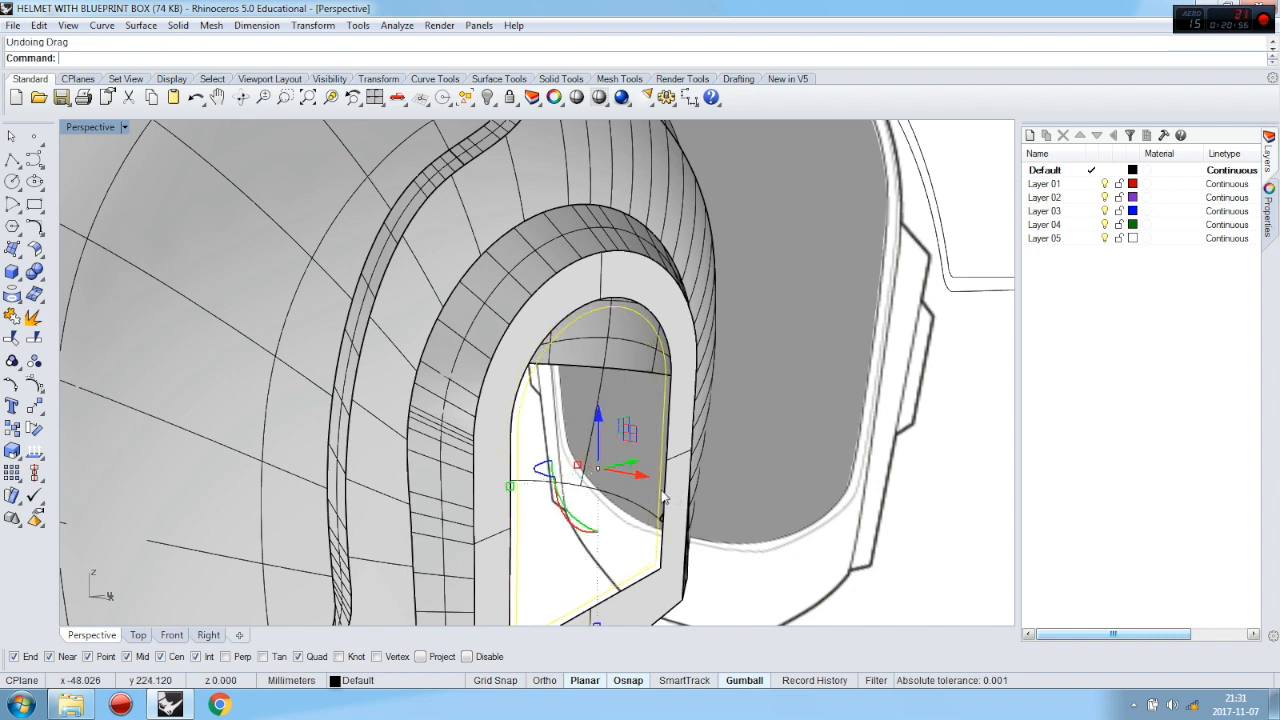
pyautogui.click(639, 478)
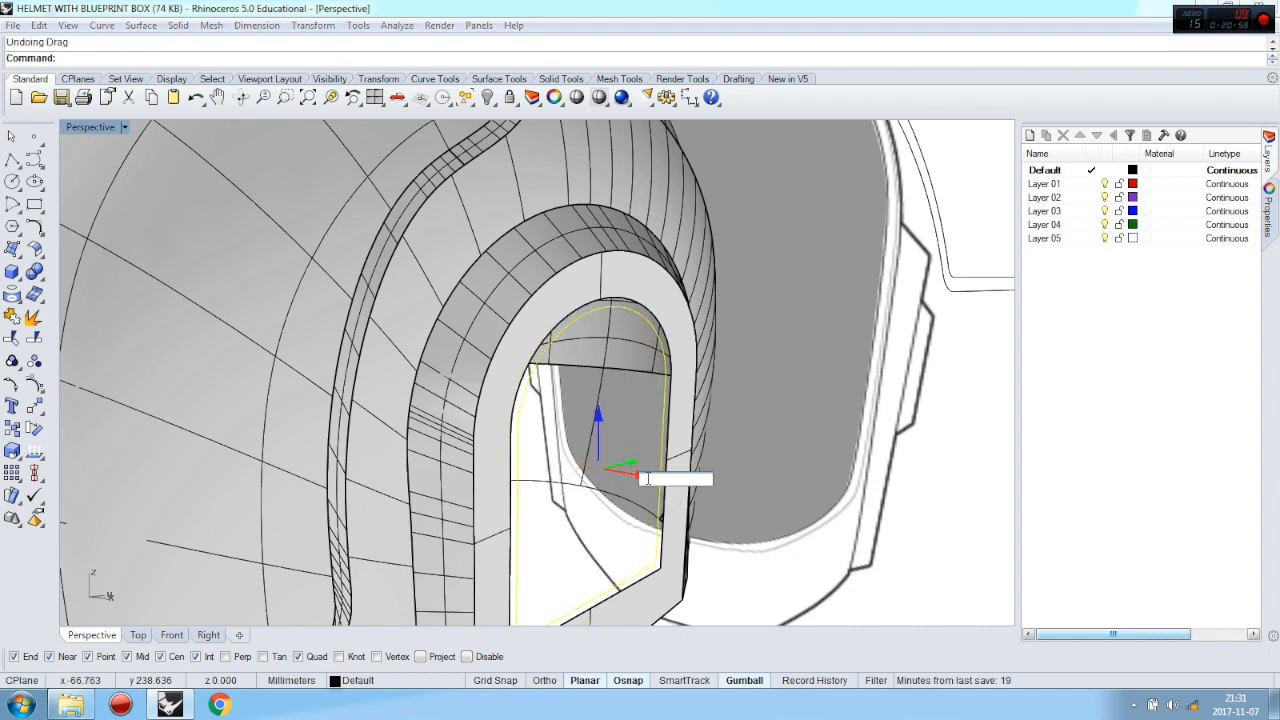
pyautogui.write('-2')
pyautogui.press('Return')
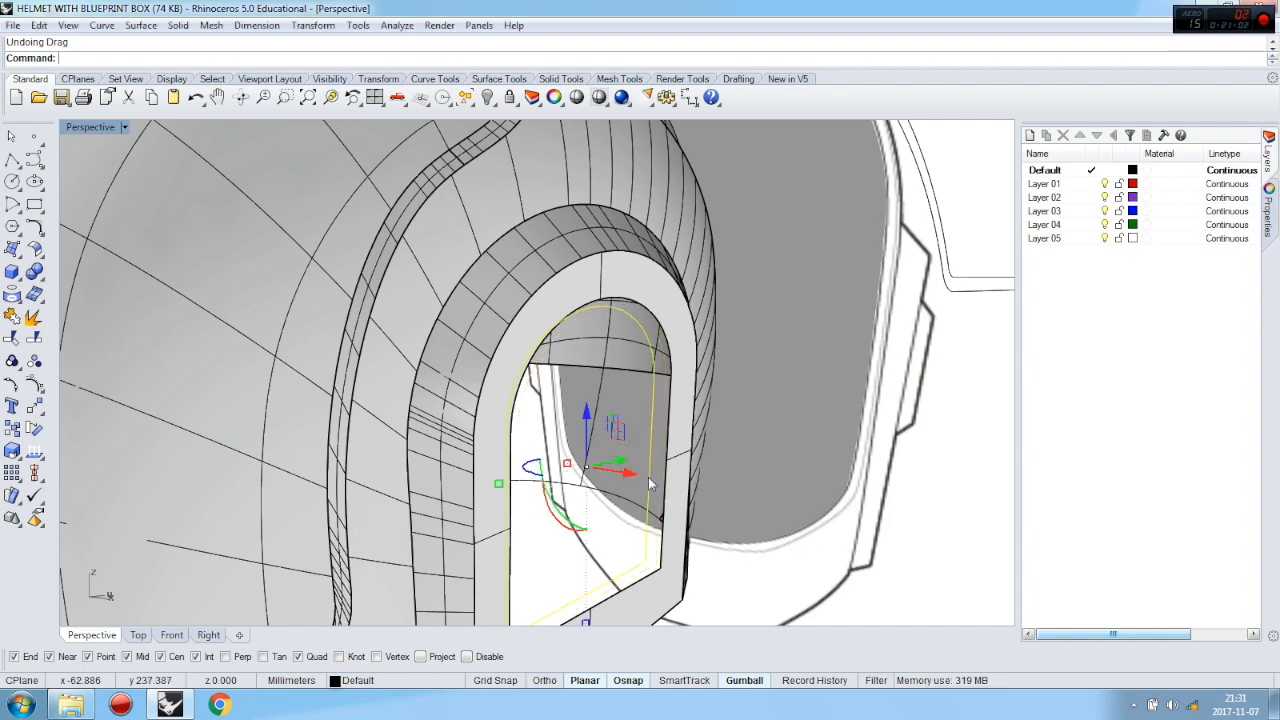
# Fill the recessed outline with a planar surface
pyautogui.moveTo(690, 423); pyautogui.dragTo(651, 425, button='right')
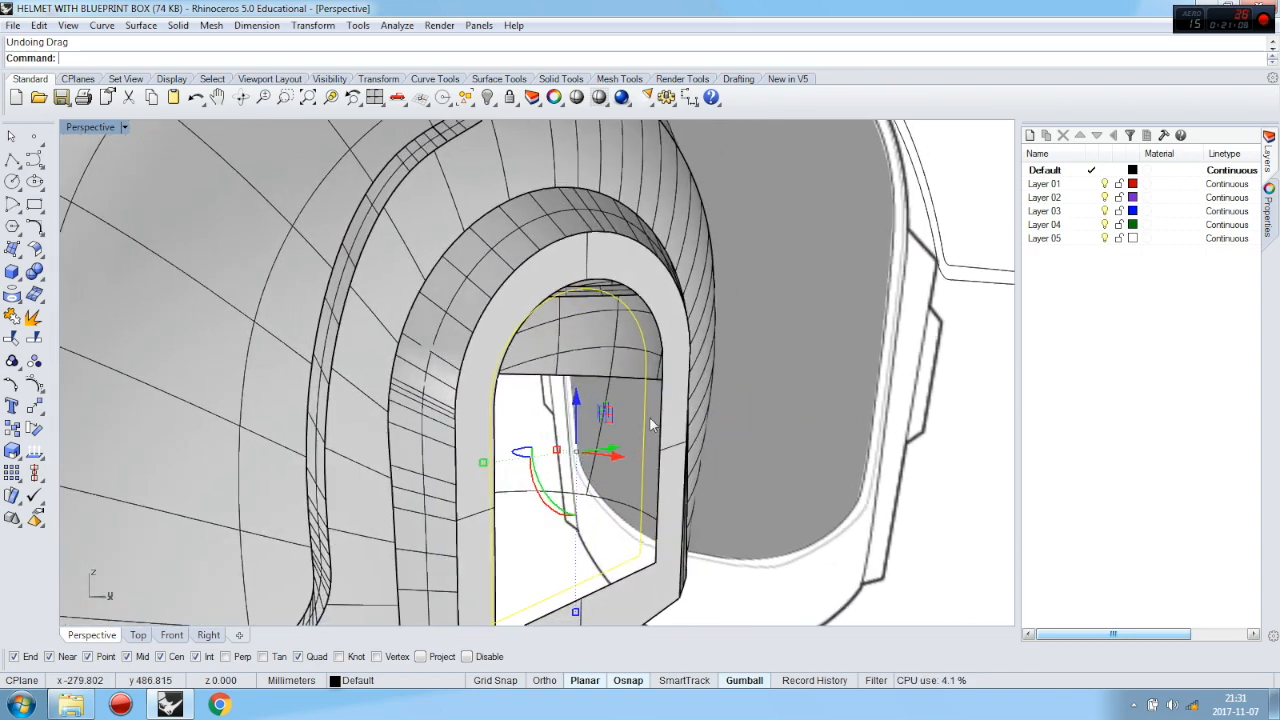
pyautogui.click(20, 255)
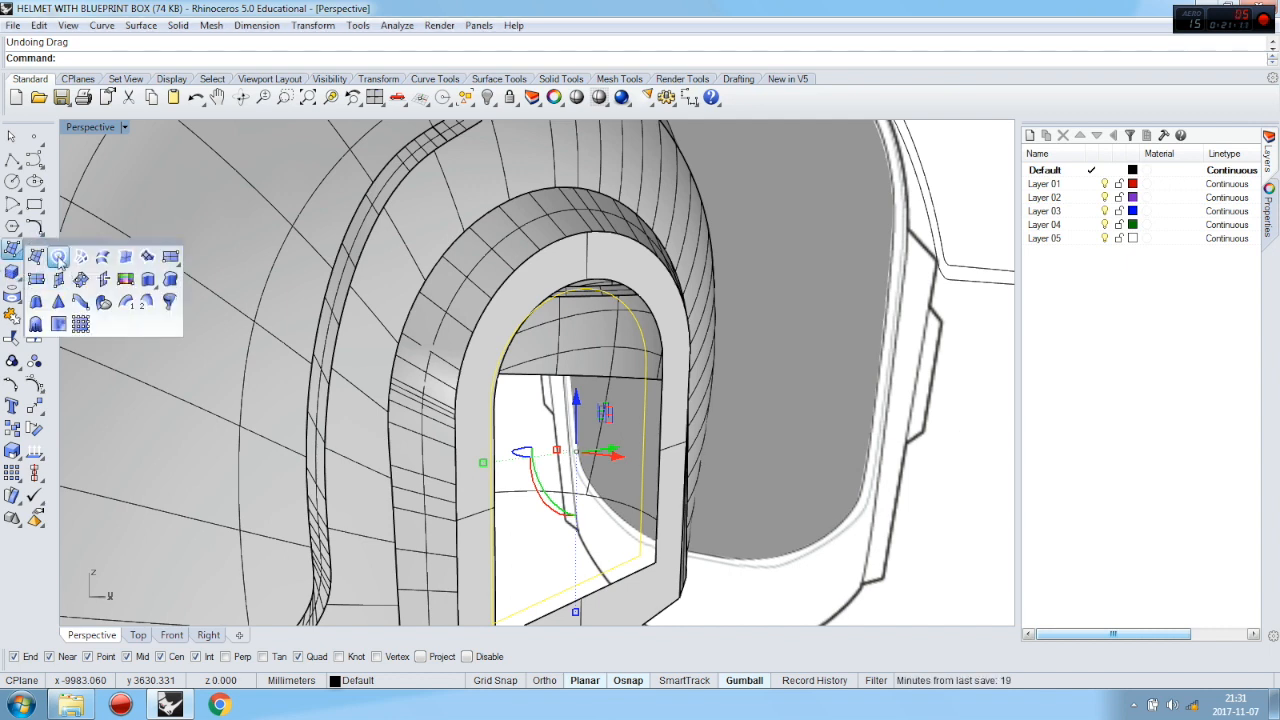
pyautogui.click(57, 256)
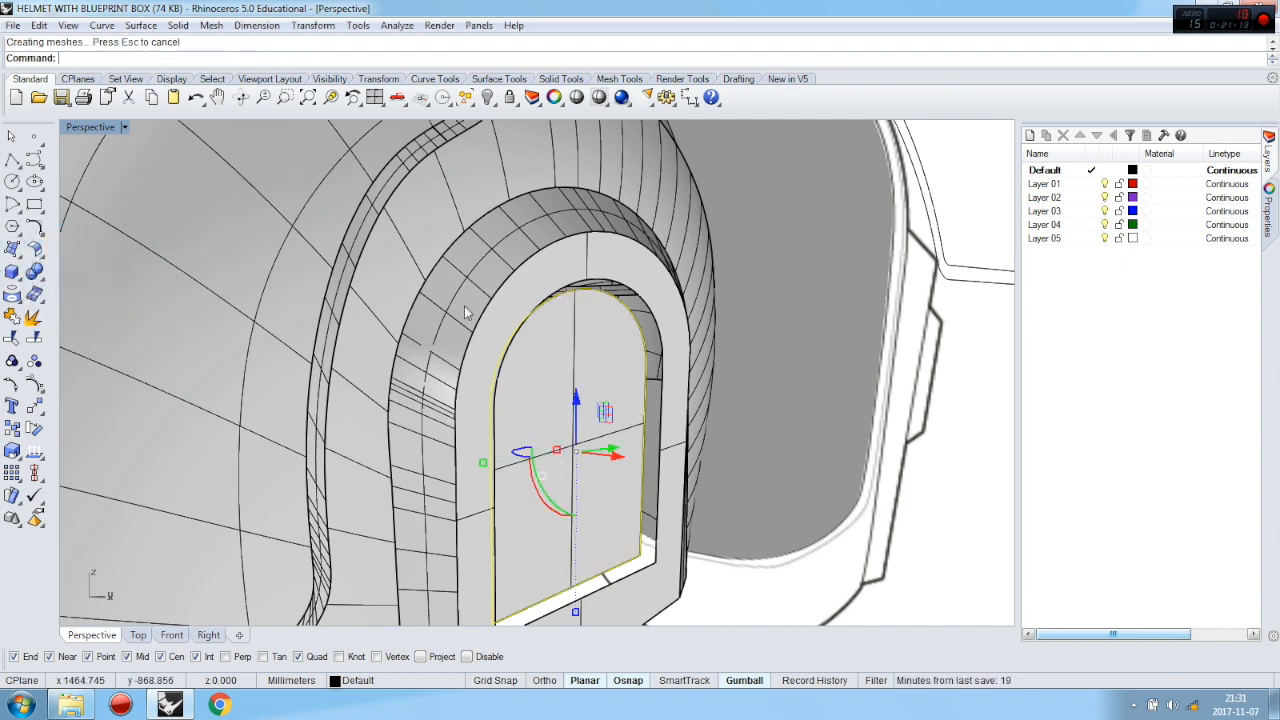
# Blend the ear opening's edge to the recessed planar surface's edge with Position continuity on both sides
pyautogui.click(41, 259)
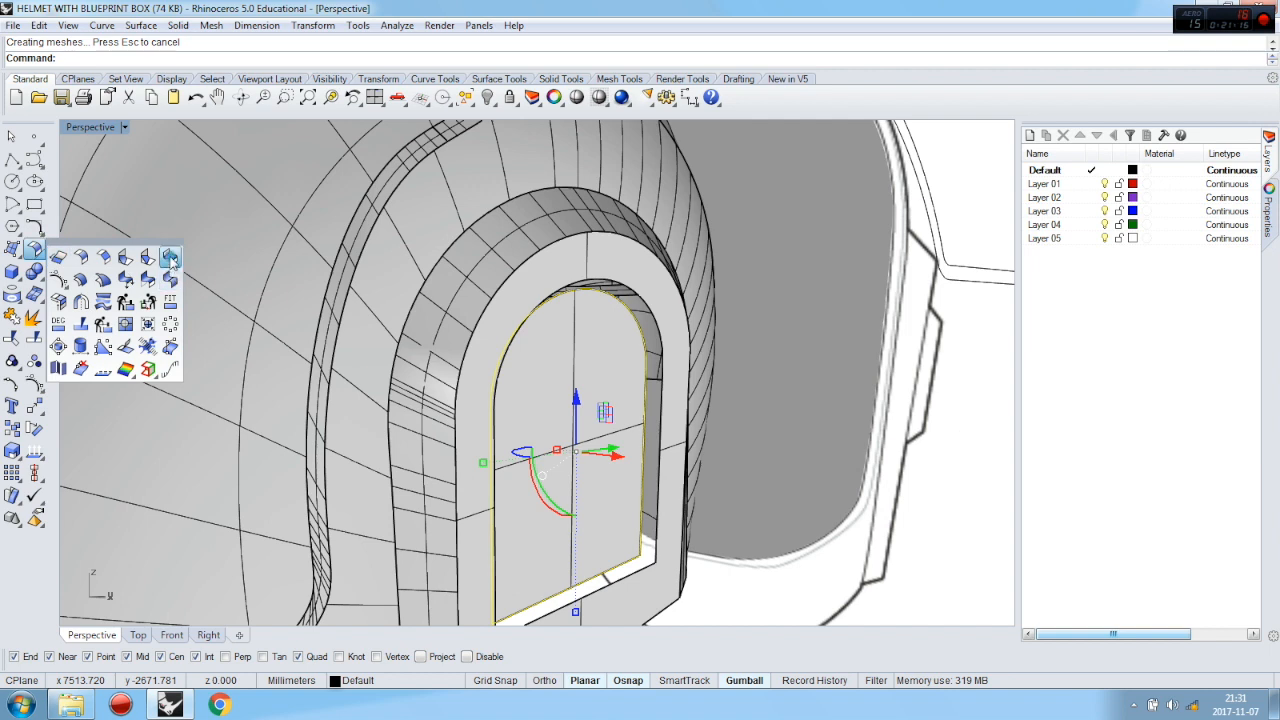
pyautogui.click(170, 258)
pyautogui.click(645, 308)
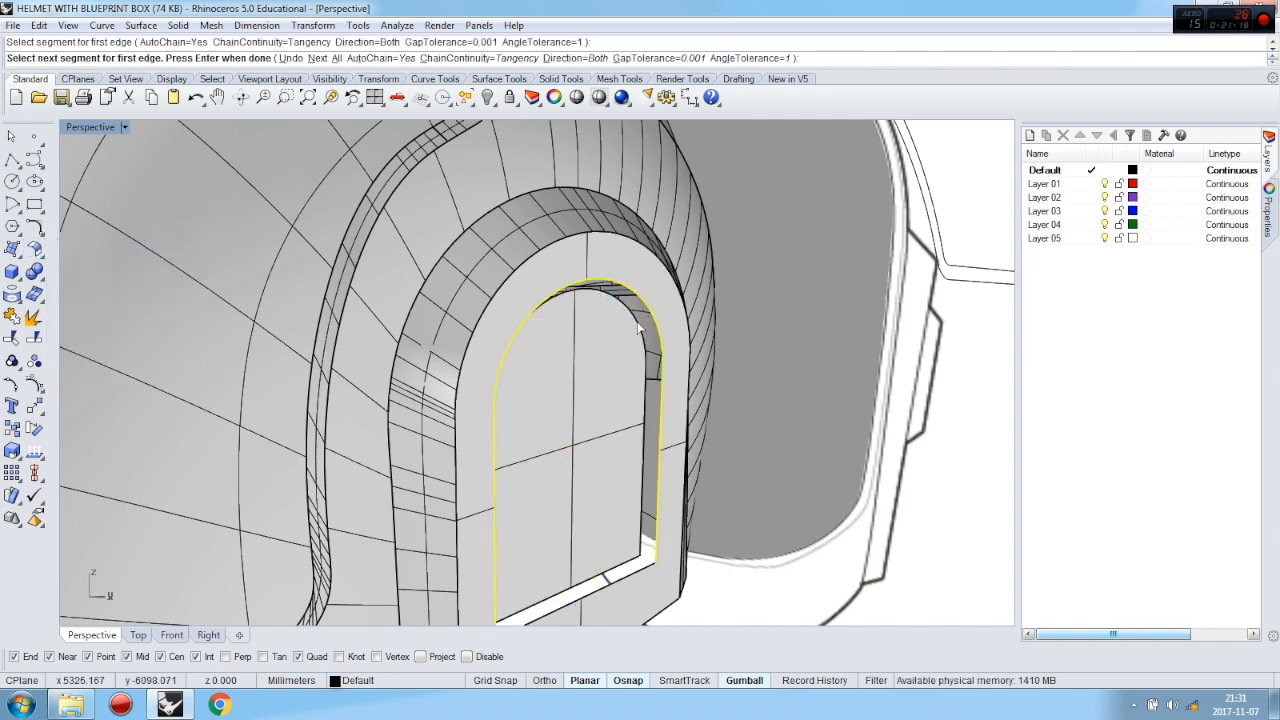
pyautogui.click(640, 572)
pyautogui.press('Return')
pyautogui.click(628, 525)
pyautogui.press('Return')
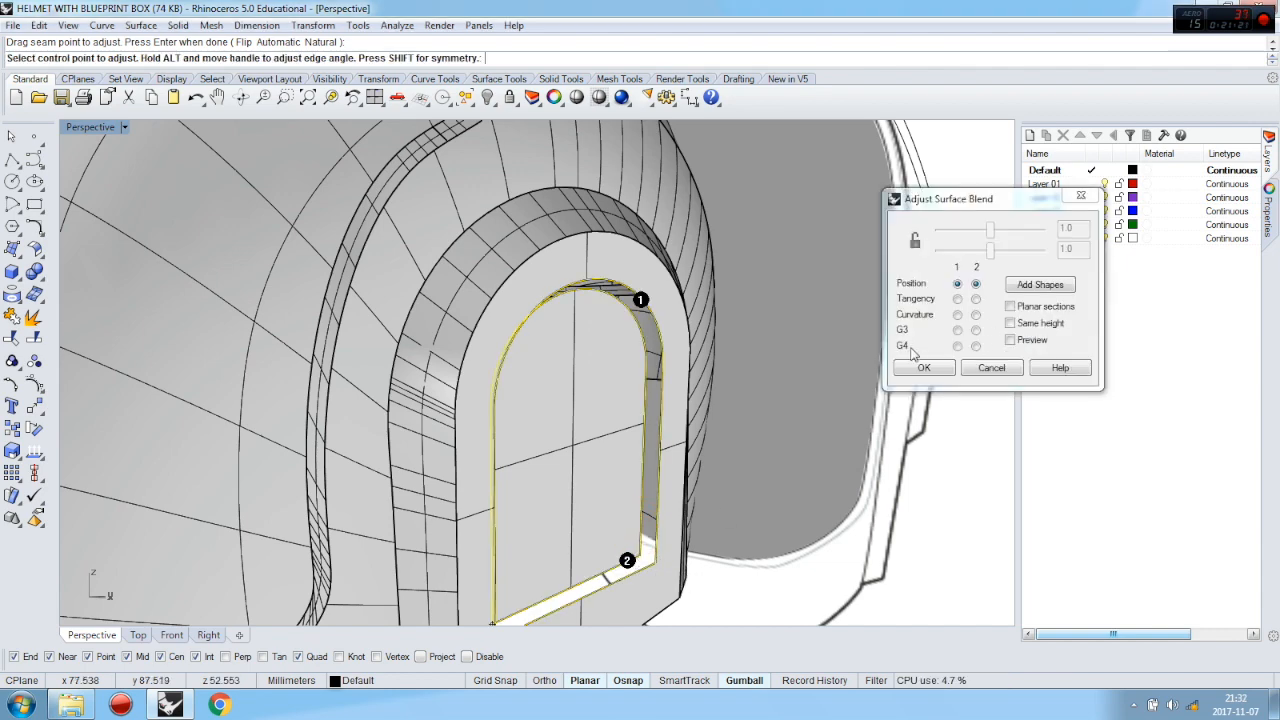
pyautogui.click(924, 368)
# Join the recessed planar surface and the blend around it into one polysurface
pyautogui.moveTo(843, 391); pyautogui.dragTo(615, 398, button='right')
pyautogui.click(608, 369)
pyautogui.scroll(3, 620, 325)
pyautogui.click(650, 310)
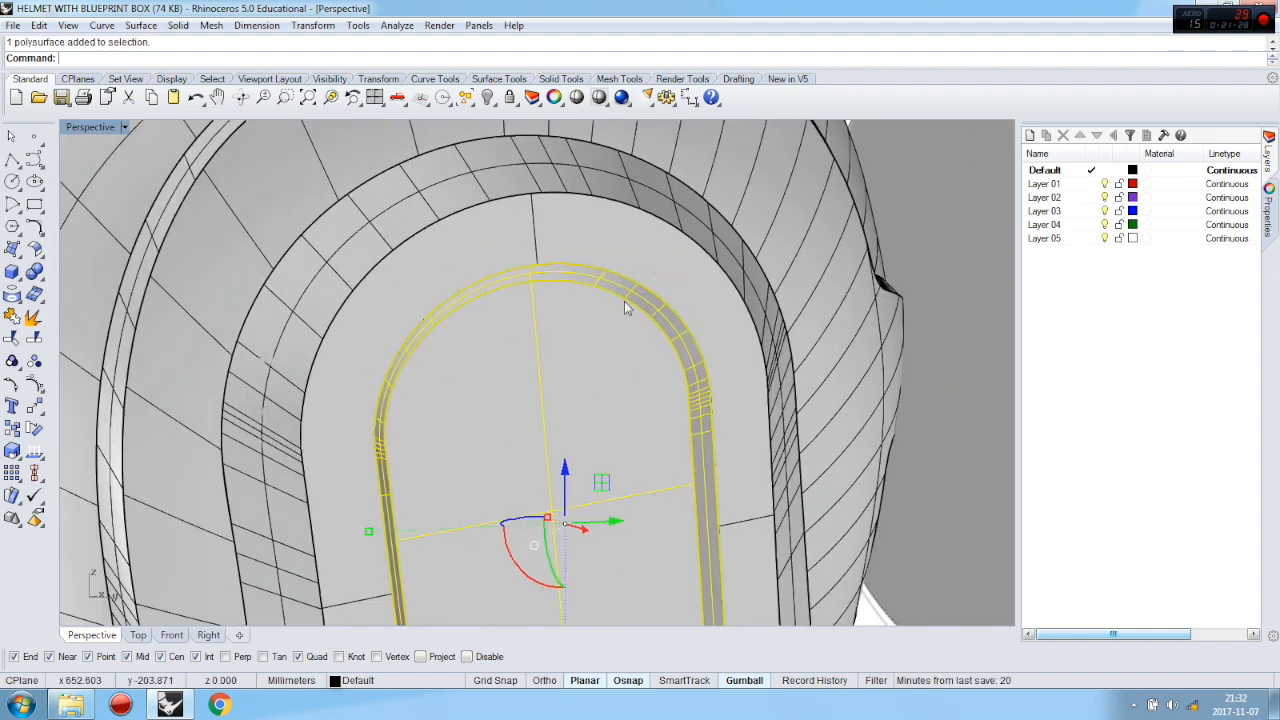
pyautogui.click(12, 322)
# Mirror a copy of the recessed ear piece across the helmet's vertical centre plane, starting from the bottom rear centre point
pyautogui.scroll(-7, 461, 375)
pyautogui.moveTo(410, 384); pyautogui.dragTo(591, 374, button='right')
pyautogui.write('Mirror')
pyautogui.press('Return')
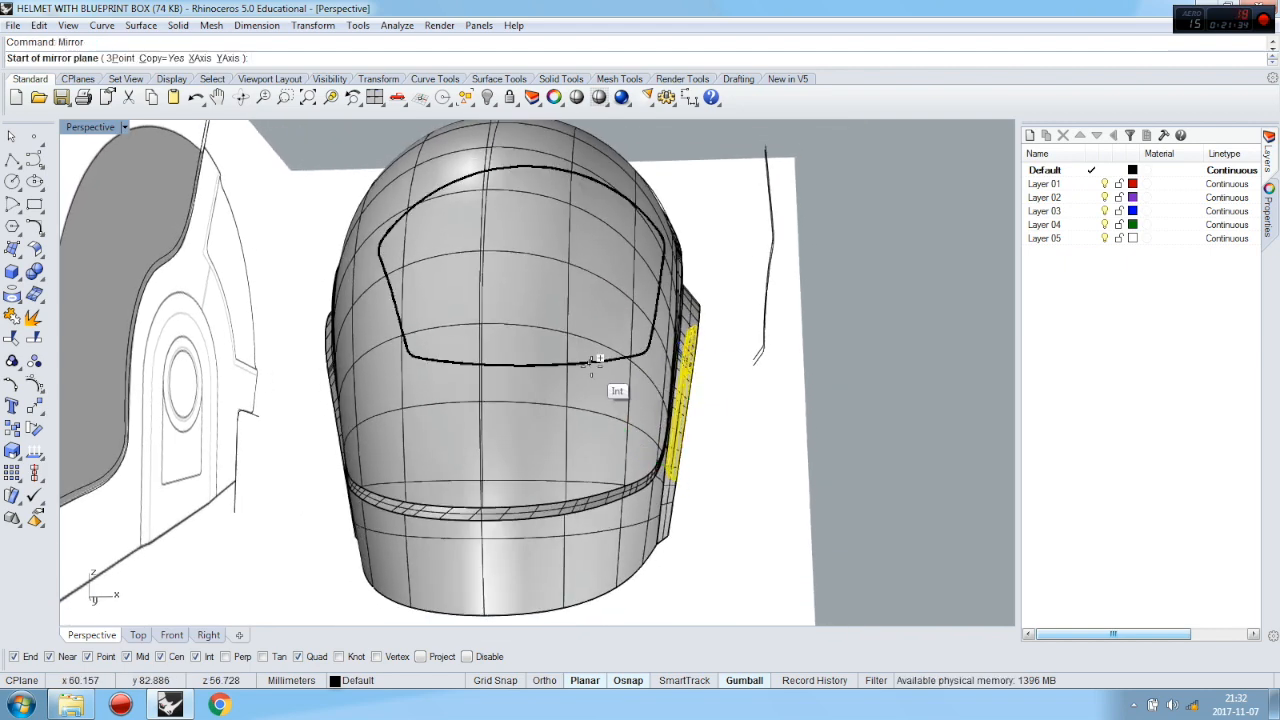
pyautogui.scroll(-2, 522, 497)
pyautogui.moveTo(493, 554); pyautogui.dragTo(502, 587, button='right')
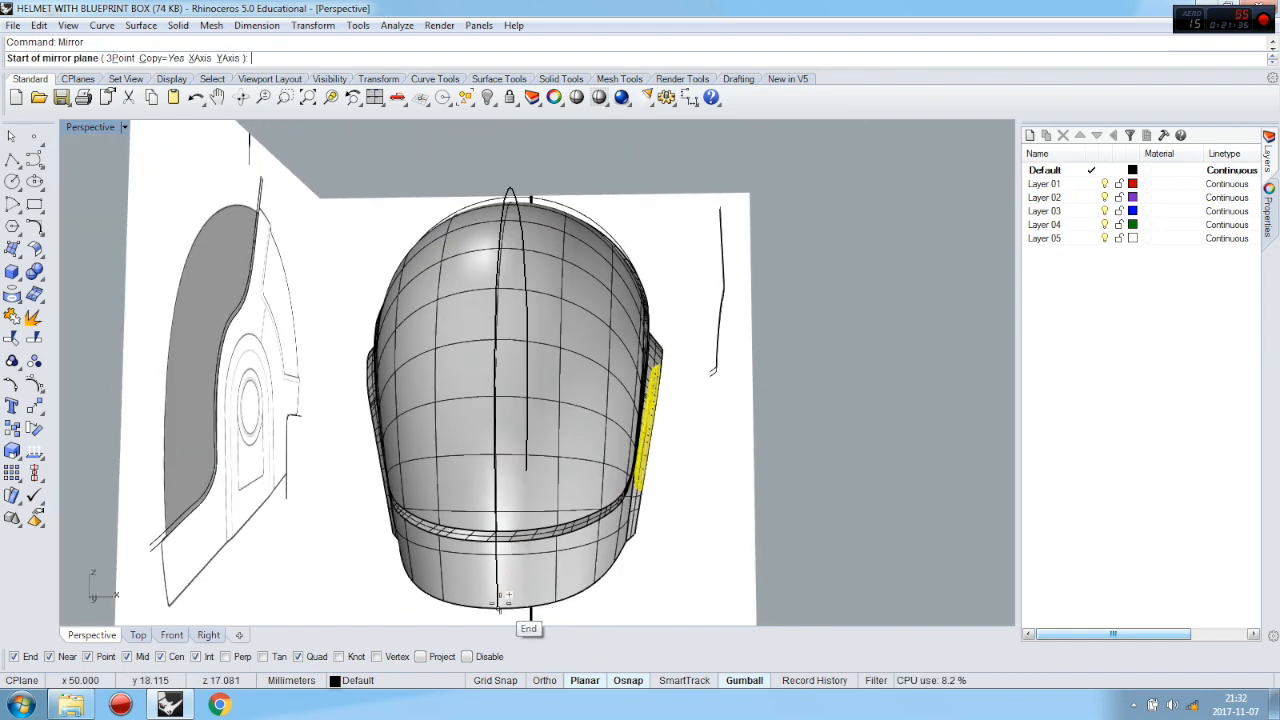
pyautogui.click(497, 606)
pyautogui.click(208, 635)
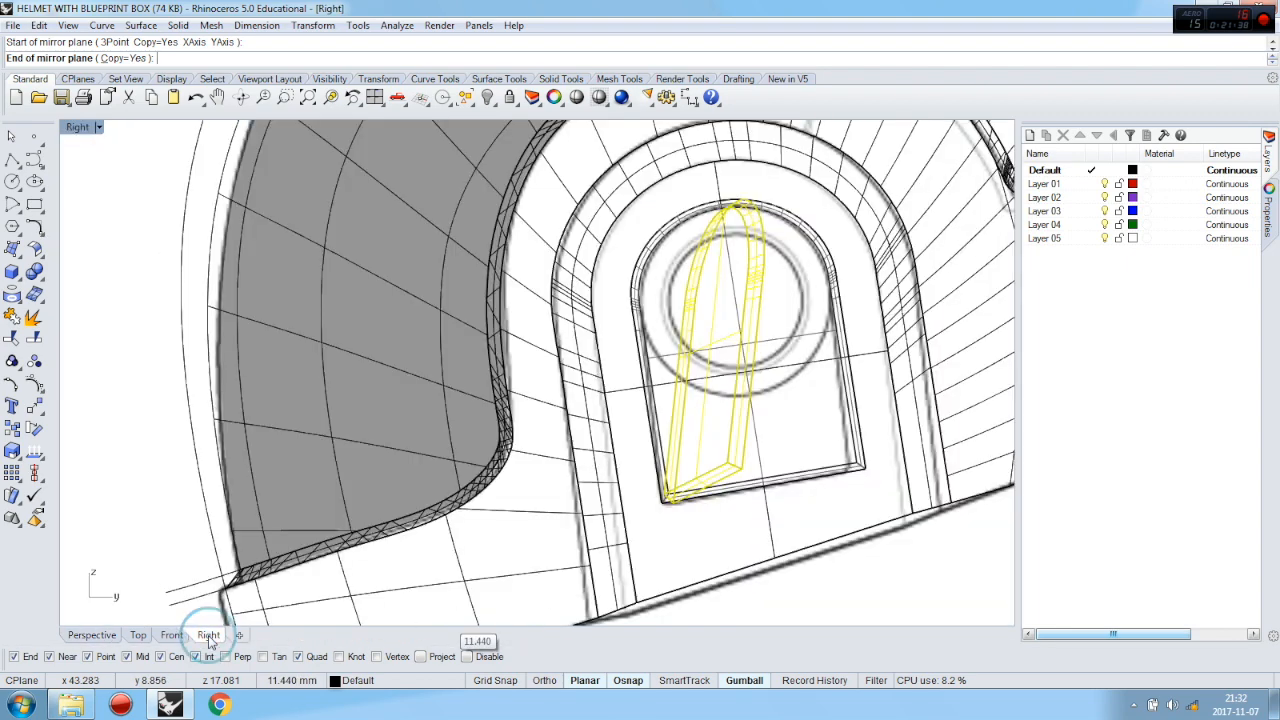
pyautogui.click(139, 635)
pyautogui.scroll(-3, 700, 430)
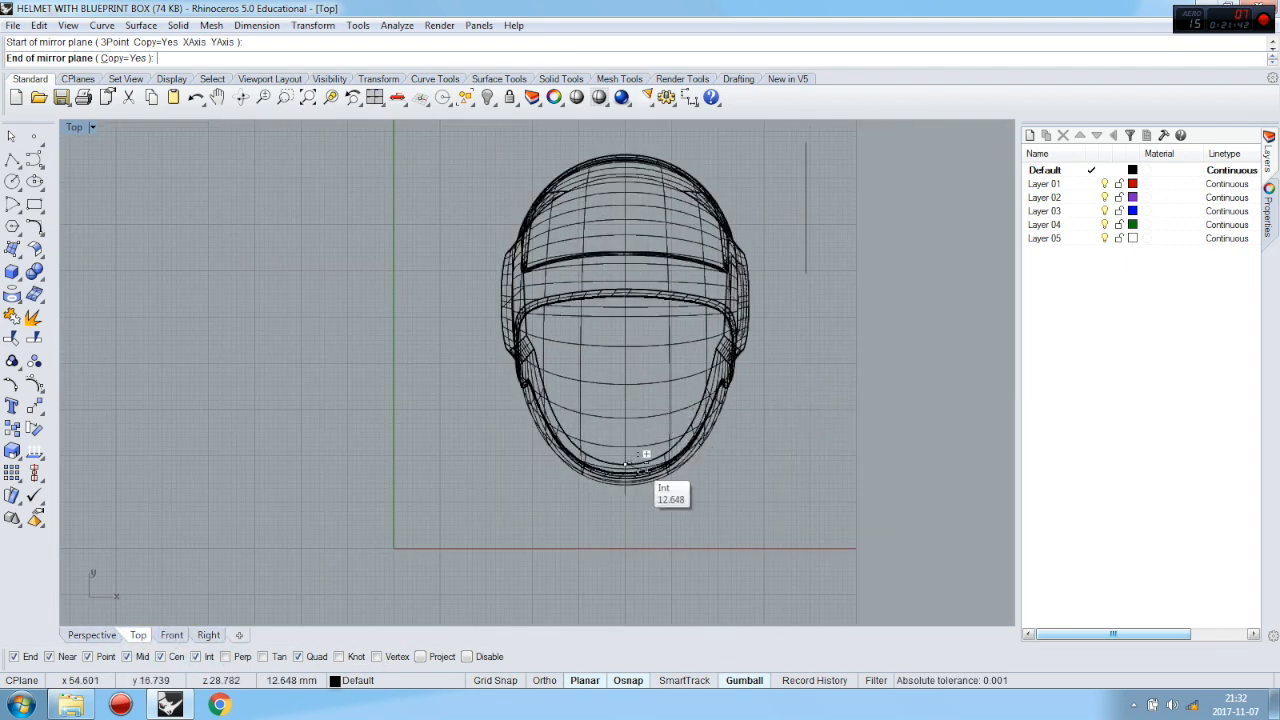
pyautogui.click(625, 539)
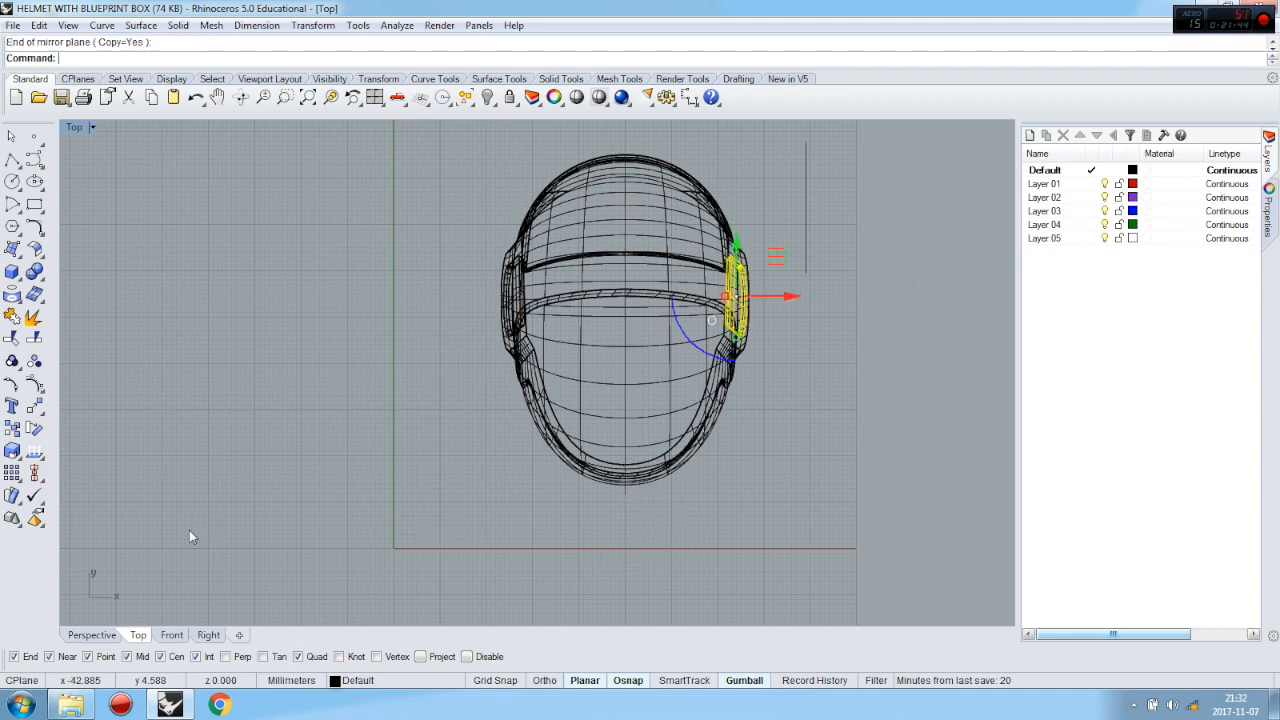
# Trim away the flat ear surface covering the recess, using the mirrored recessed ear piece as the cutting object
pyautogui.click(100, 639)
pyautogui.moveTo(350, 425); pyautogui.dragTo(529, 388, button='right')
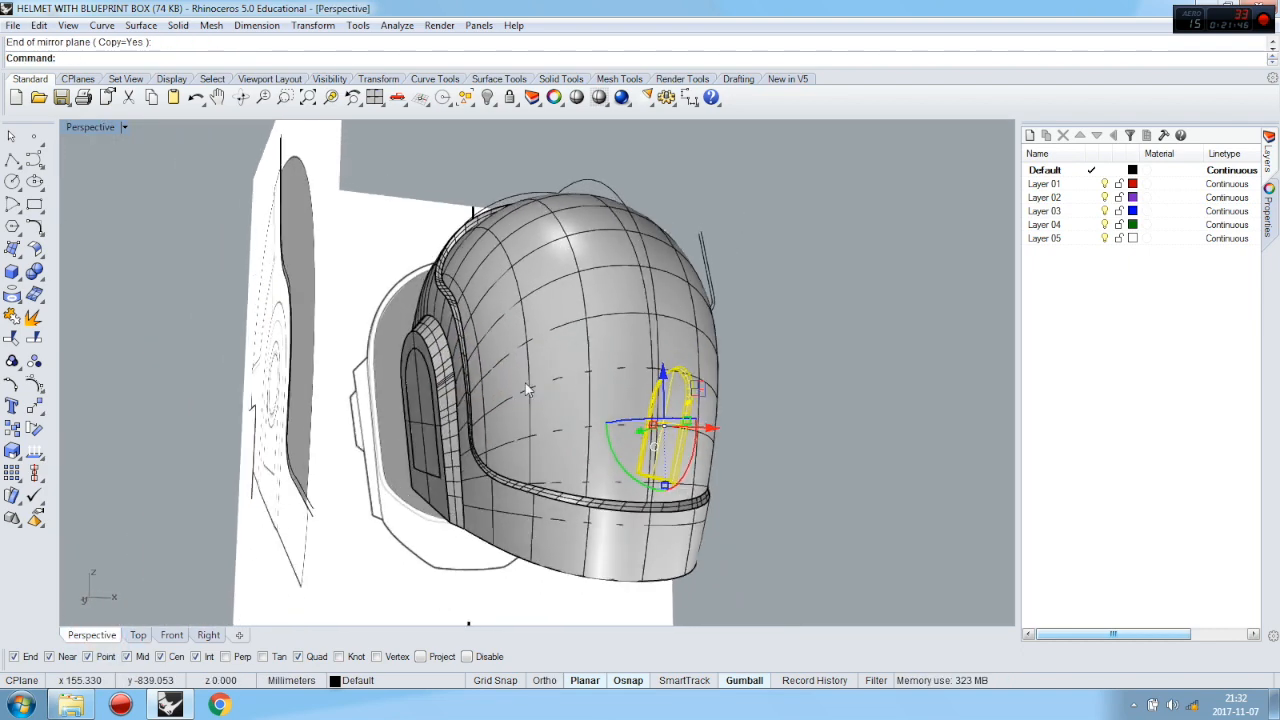
pyautogui.scroll(2, 426, 372)
pyautogui.scroll(3, 425, 367)
pyautogui.click(429, 364)
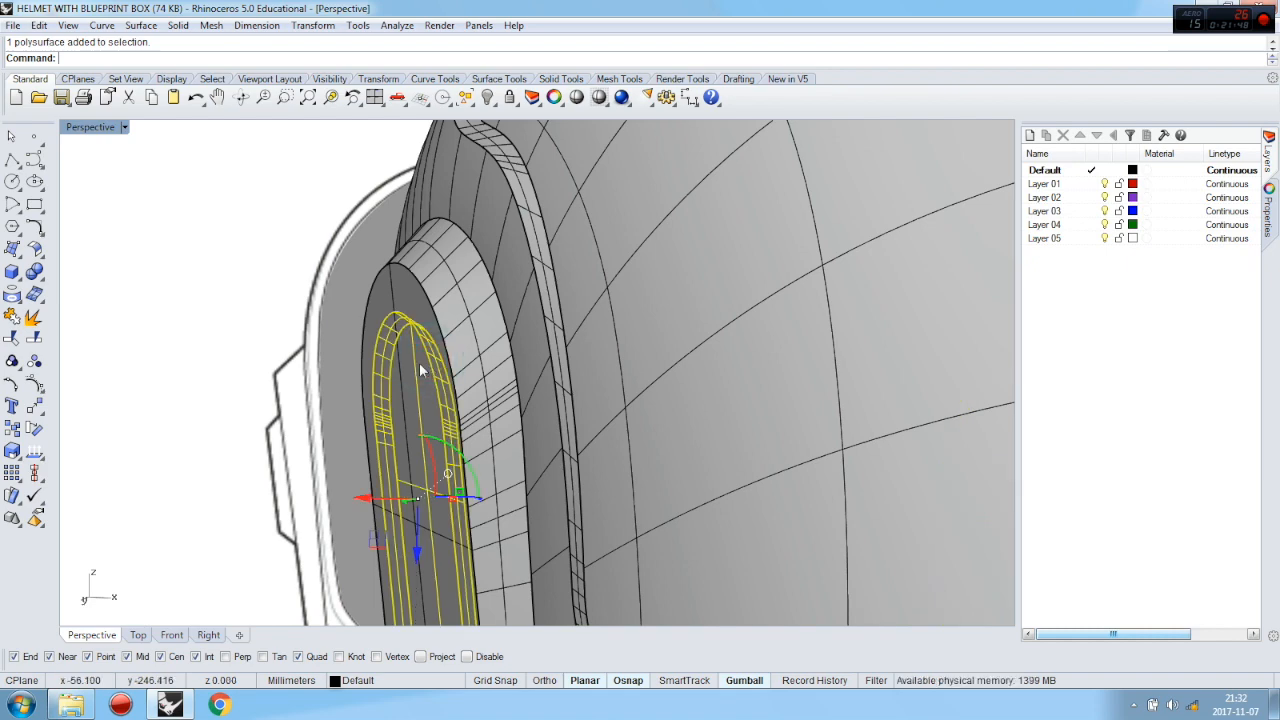
pyautogui.click(14, 339)
pyautogui.click(412, 423)
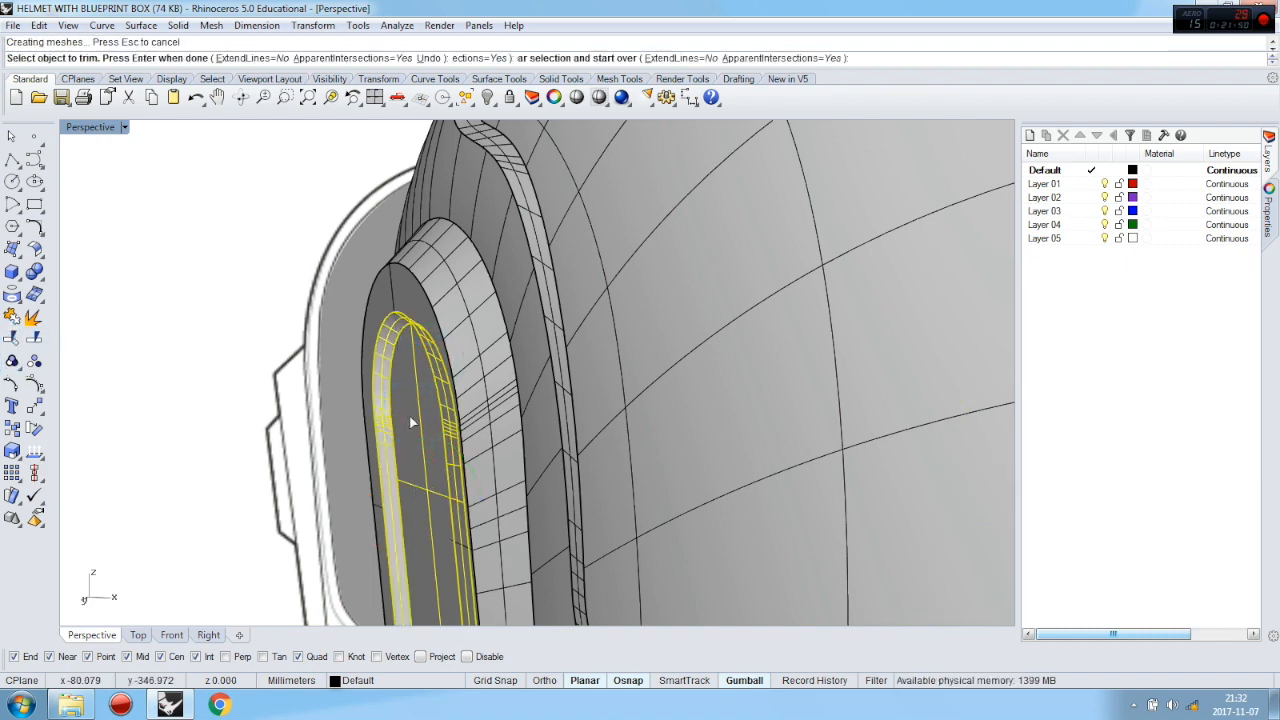
pyautogui.scroll(-5, 414, 408)
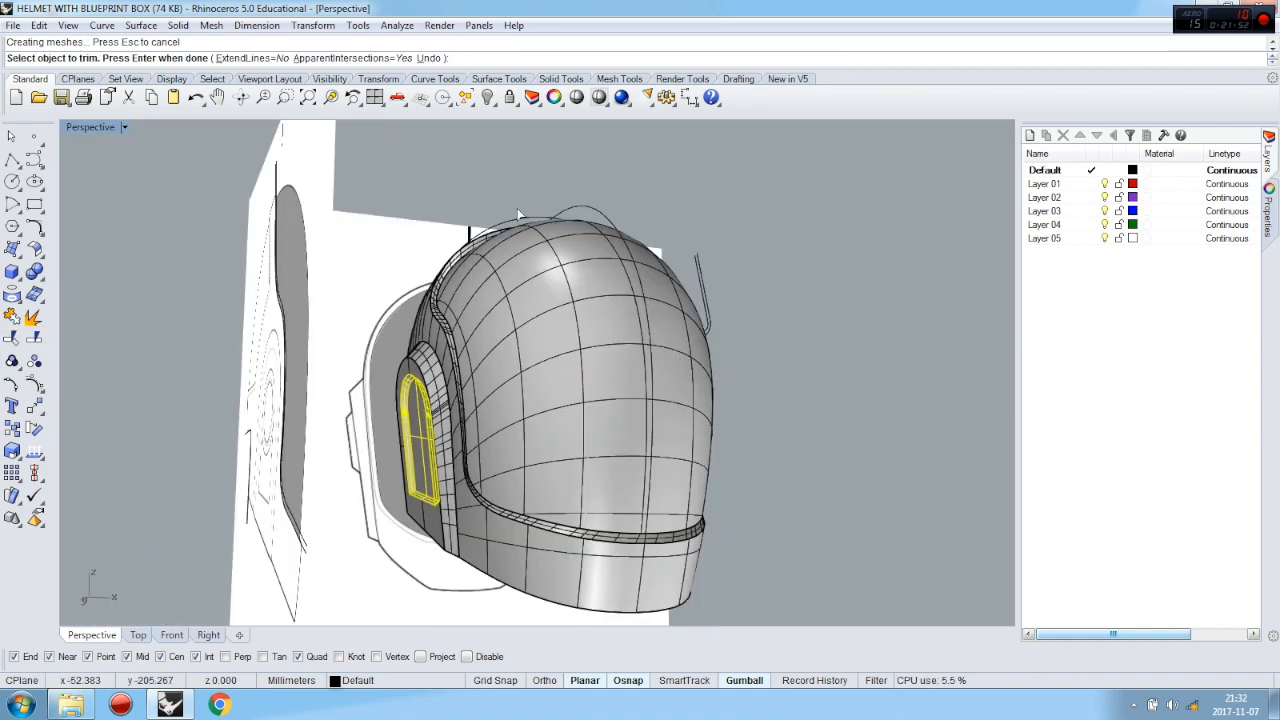
pyautogui.click(7, 138)
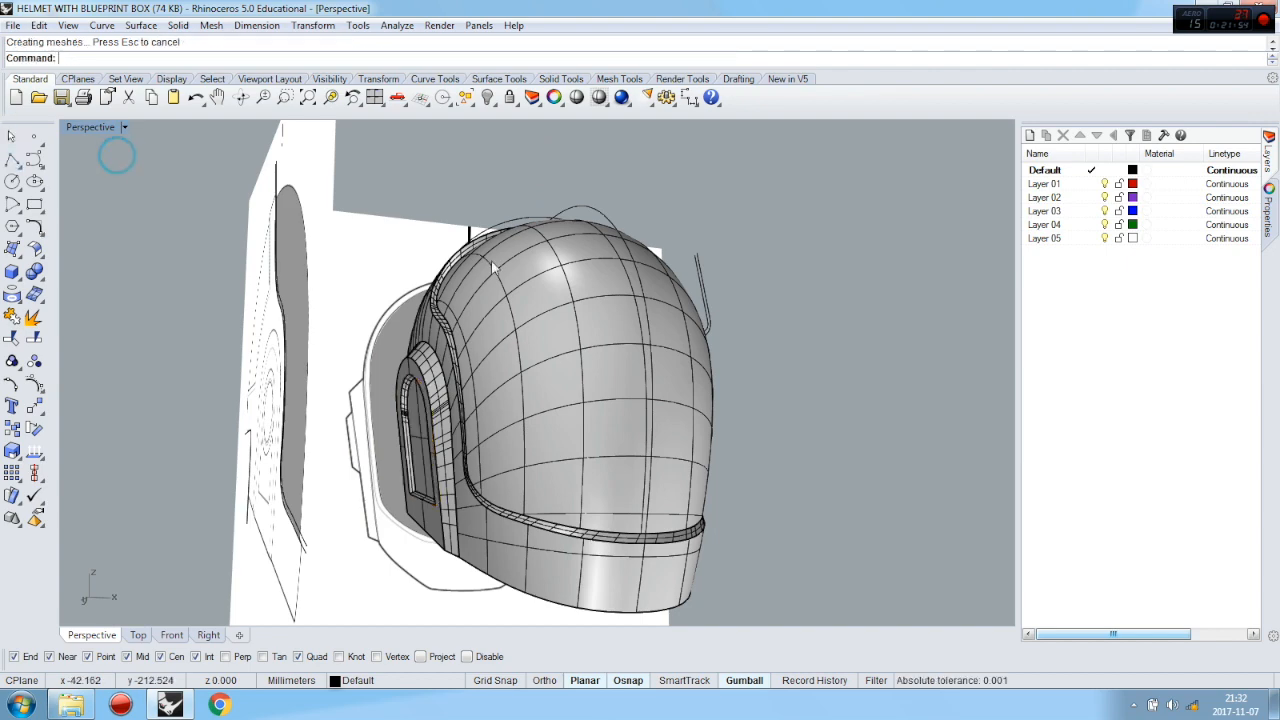
# Draw a circle in the Right view, centred on the round blueprint detail inside the ear recess
pyautogui.rightClick(922, 316)
pyautogui.moveTo(920, 318); pyautogui.dragTo(541, 340, button='right')
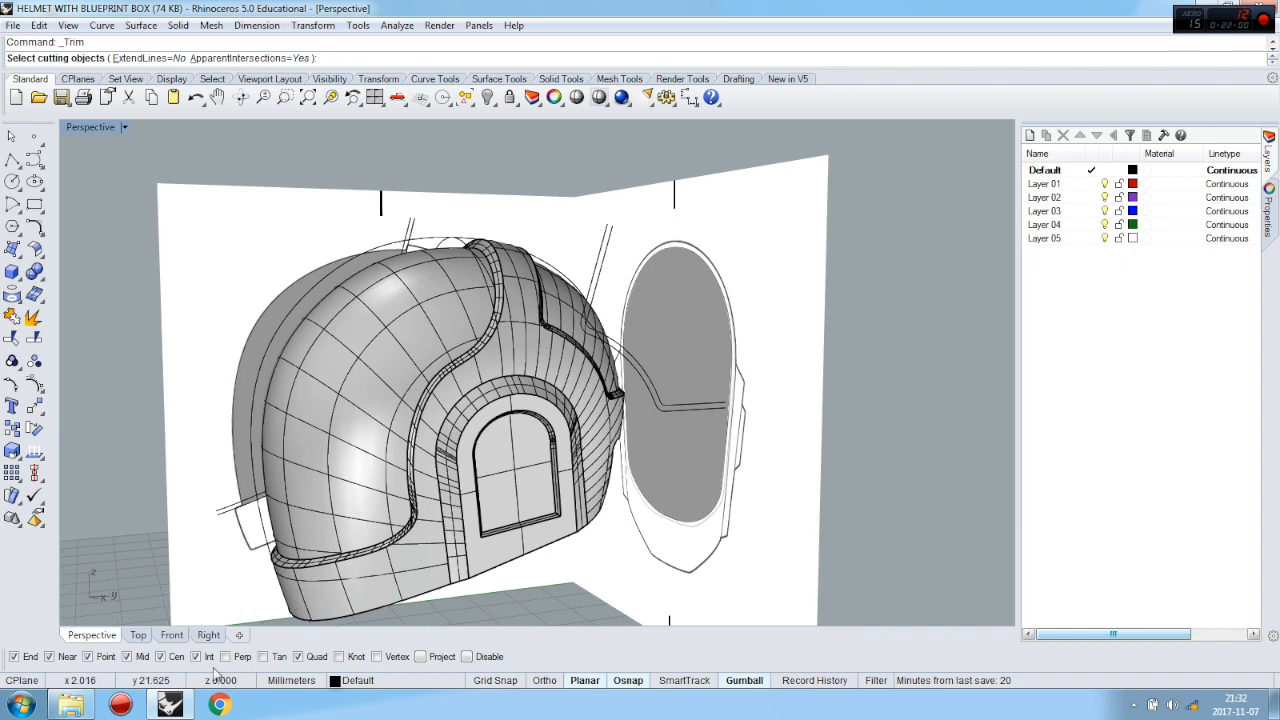
pyautogui.click(207, 635)
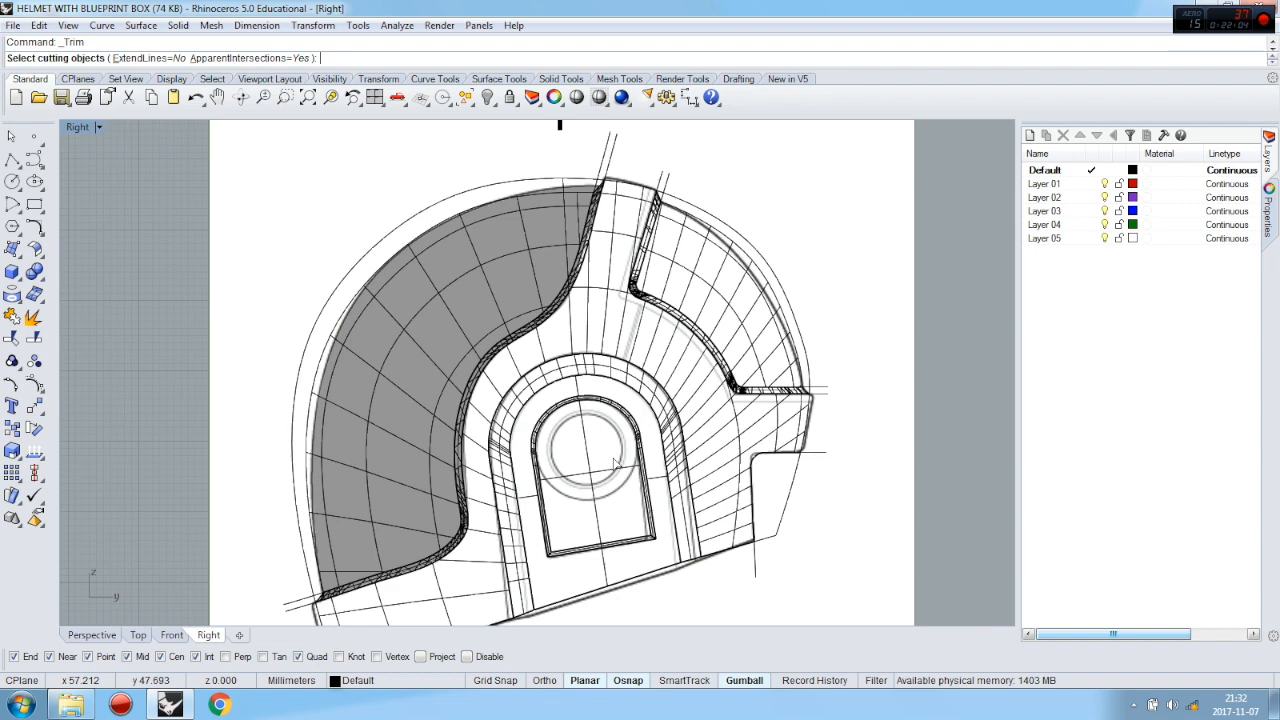
pyautogui.click(13, 183)
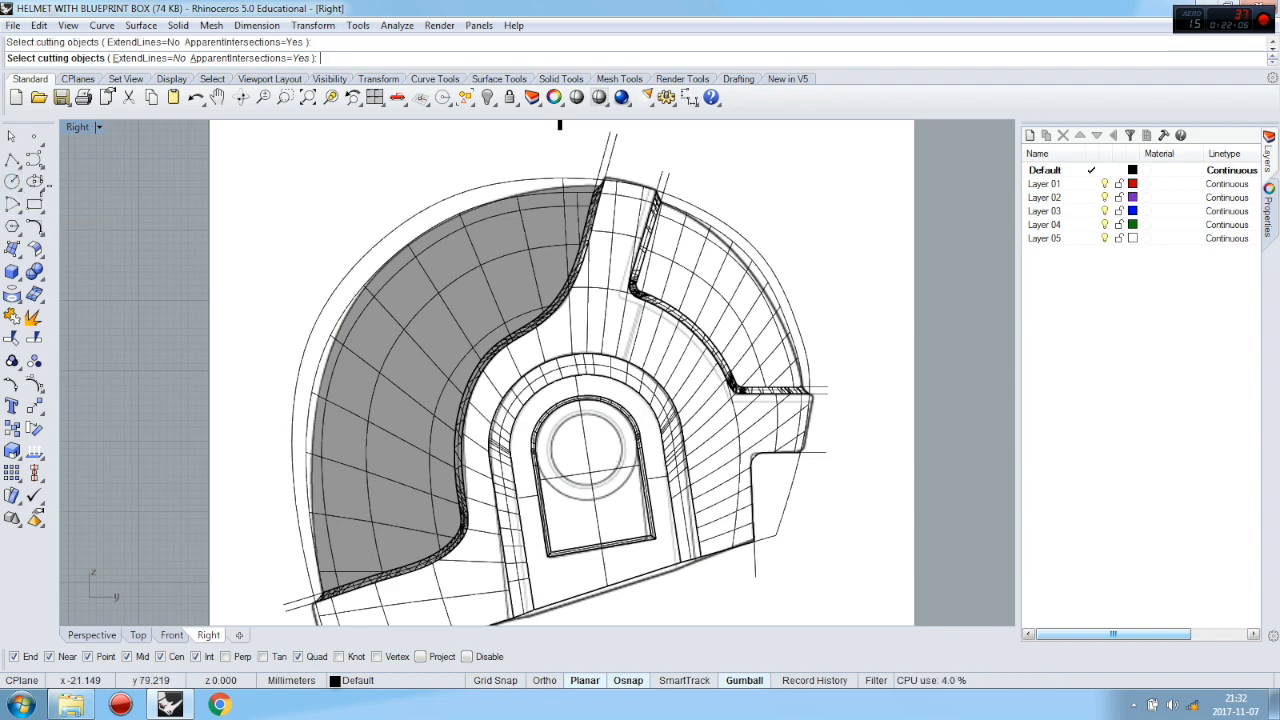
pyautogui.scroll(4, 603, 410)
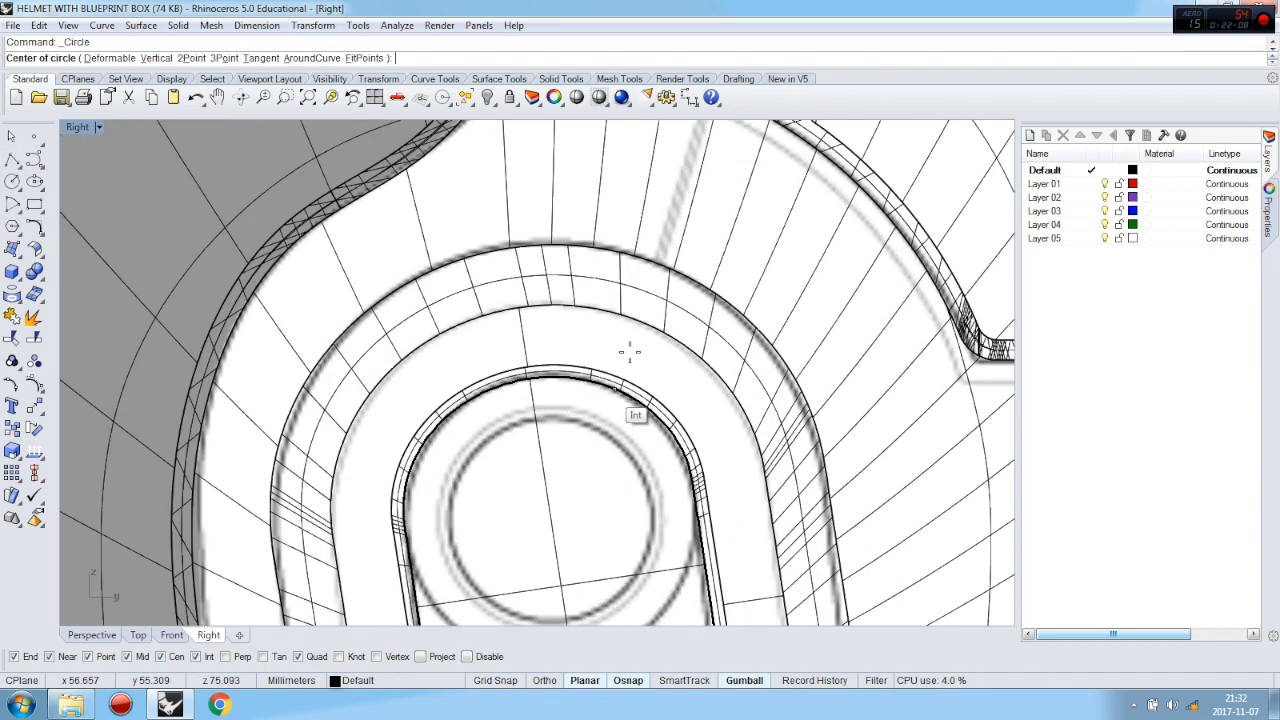
pyautogui.click(549, 503)
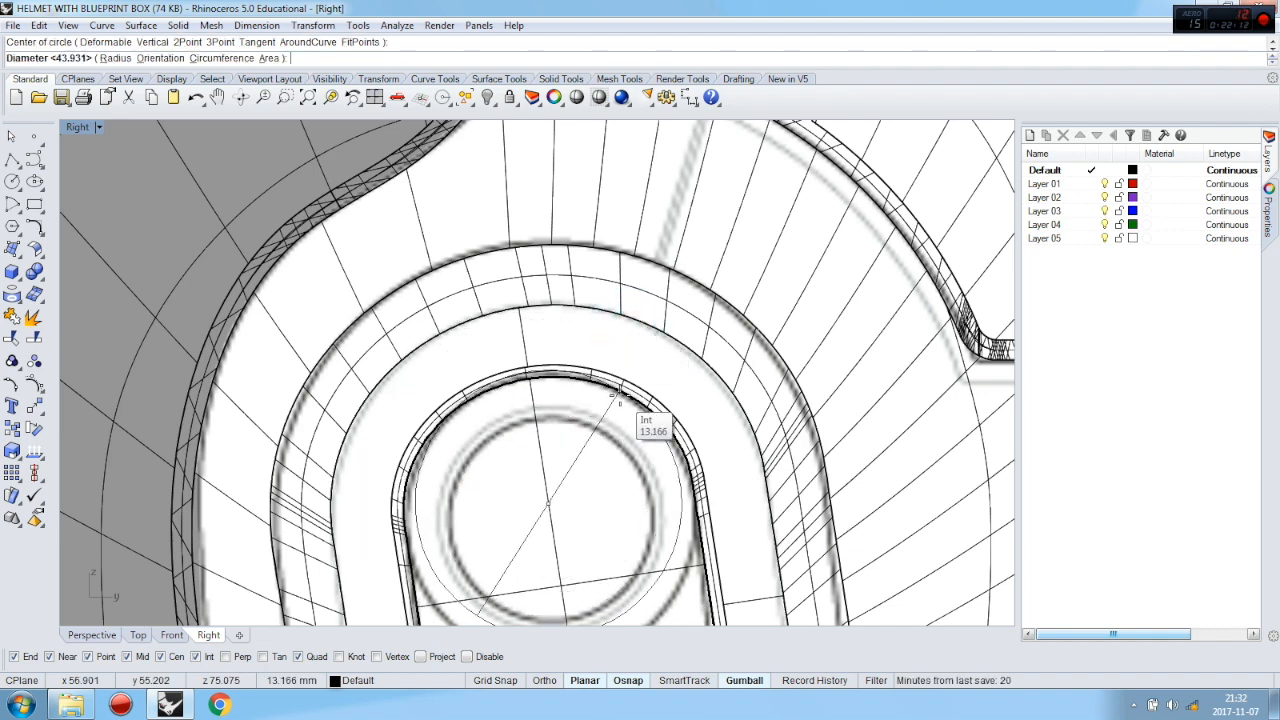
pyautogui.click(604, 442)
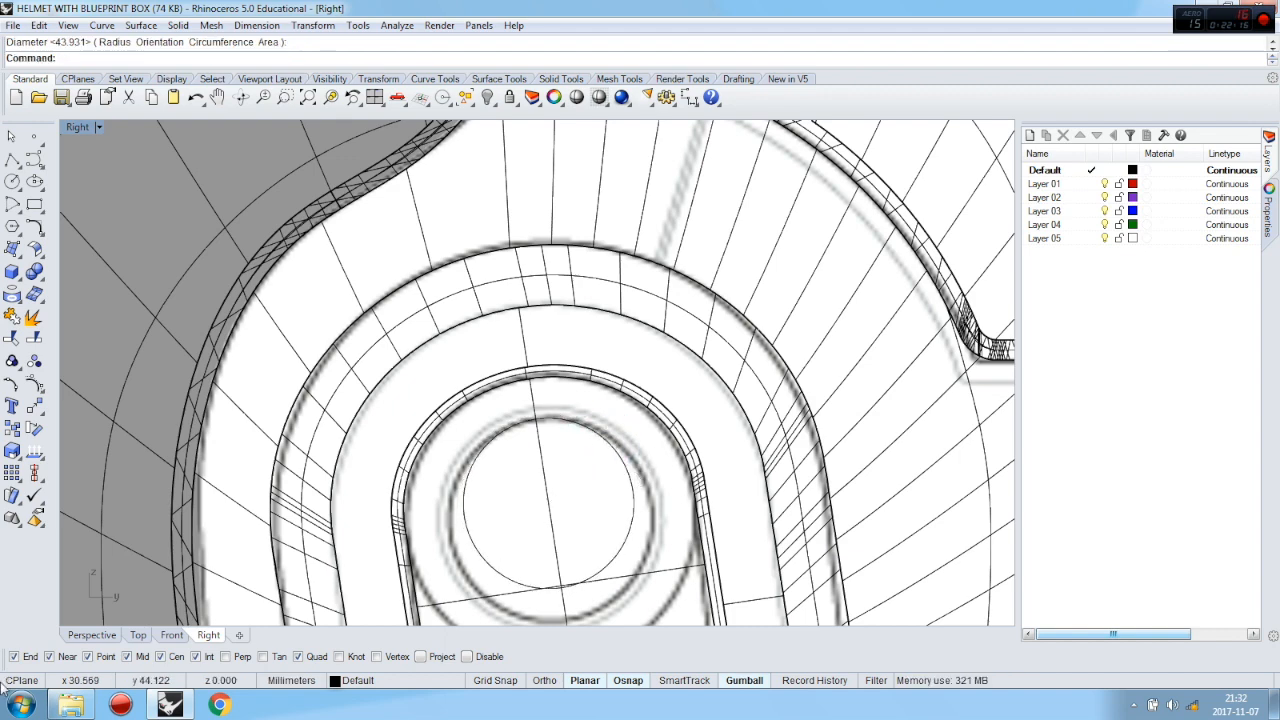
# Try to project the circle onto the recessed ear piece from the Perspective view
pyautogui.click(90, 636)
pyautogui.moveTo(523, 329); pyautogui.dragTo(537, 436, button='right')
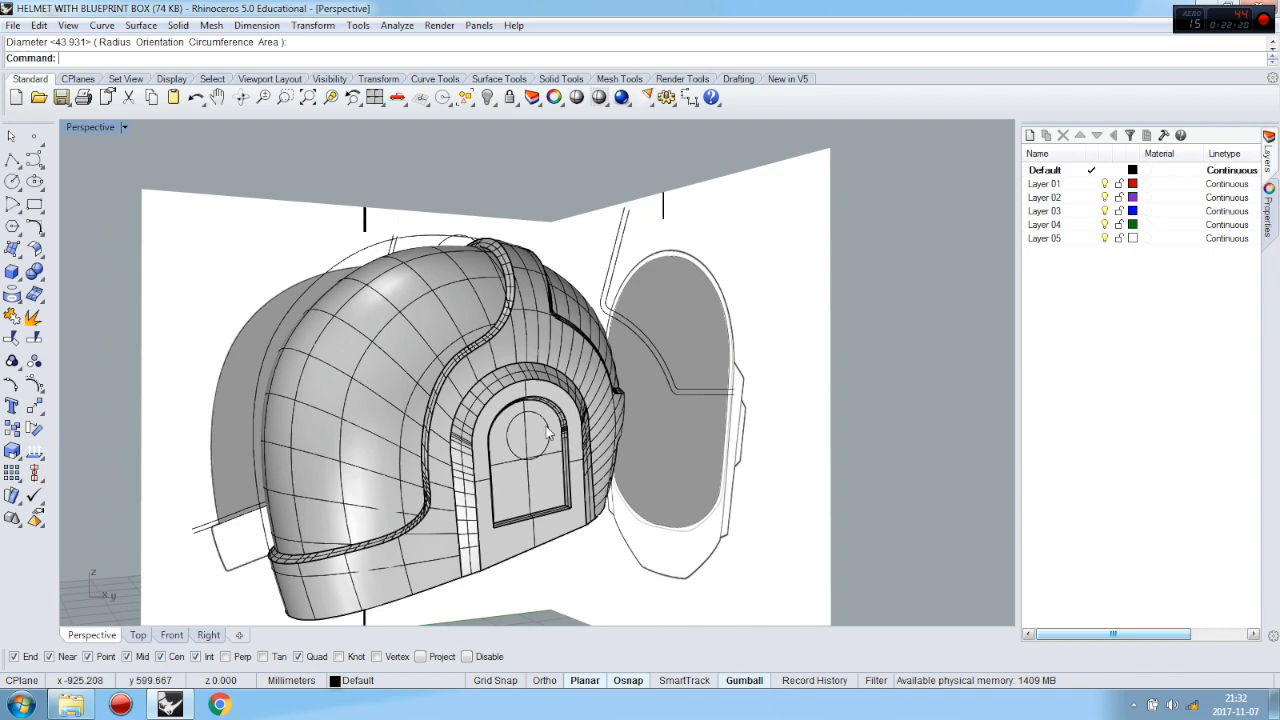
pyautogui.click(548, 432)
pyautogui.click(12, 293)
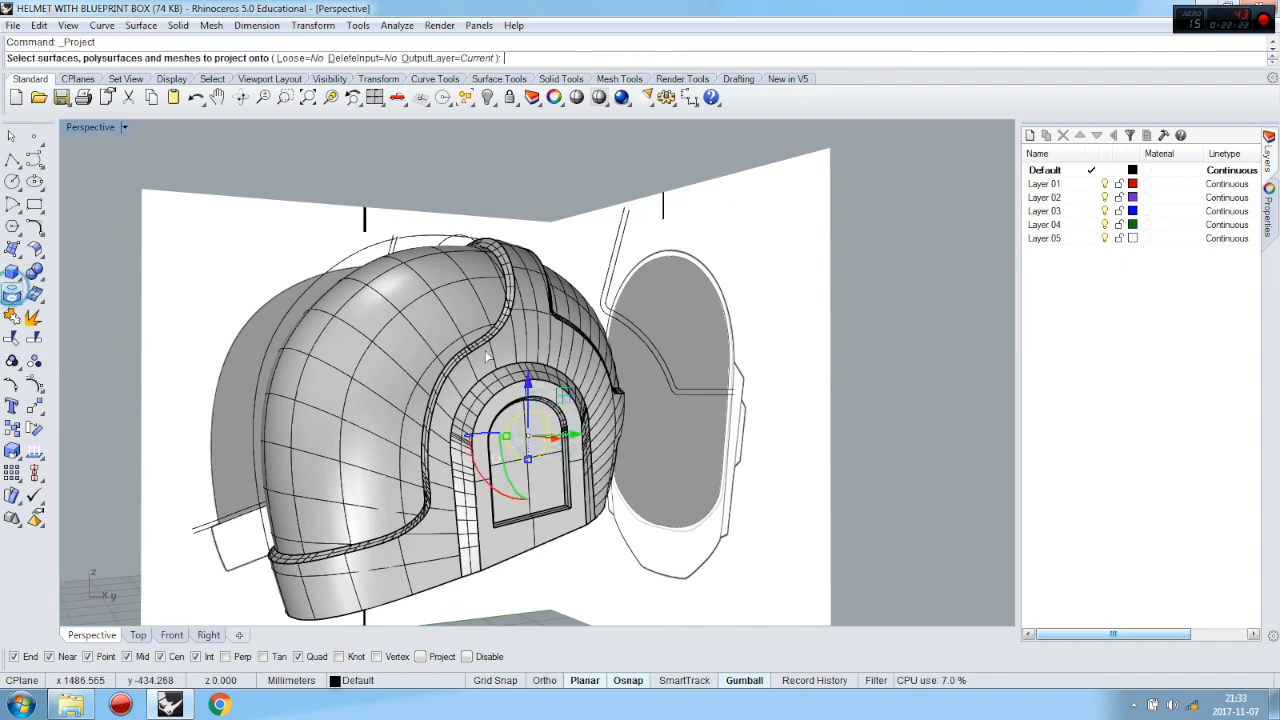
pyautogui.click(537, 485)
pyautogui.press('Return')
pyautogui.scroll(3, 545, 443)
pyautogui.scroll(1, 548, 447)
pyautogui.moveTo(551, 451); pyautogui.dragTo(482, 476, button='right')
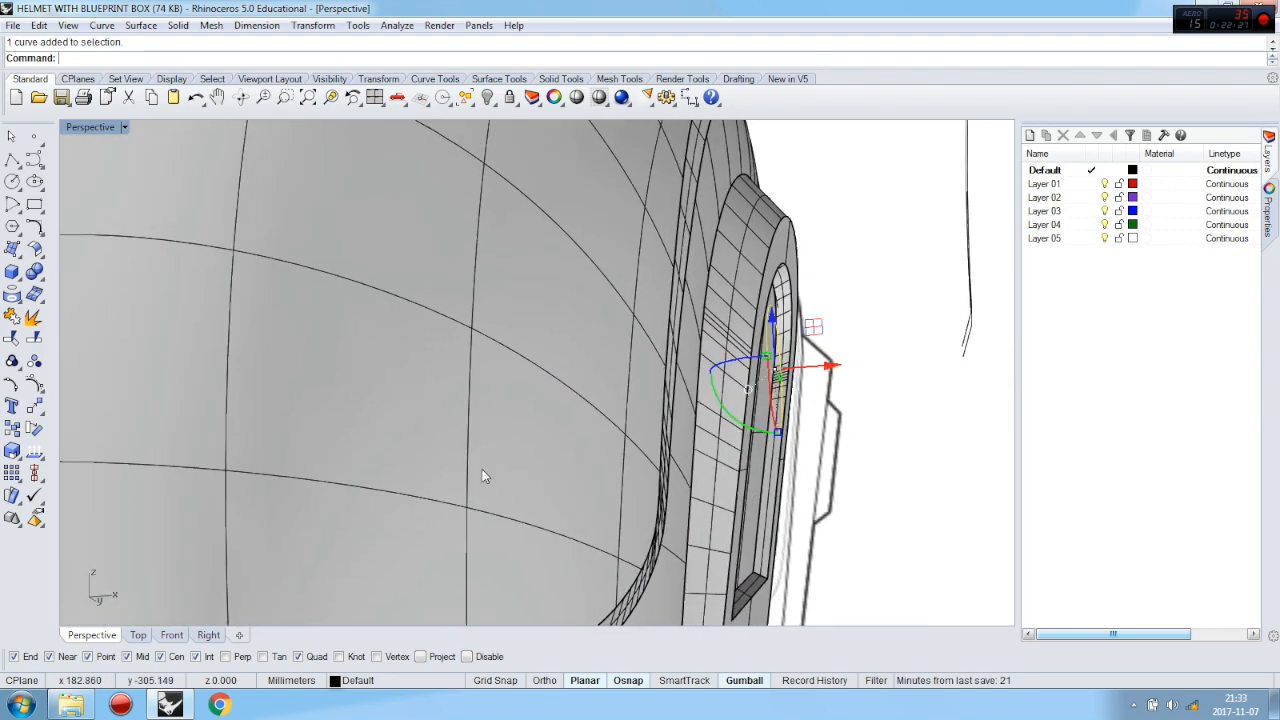
# Project the circle onto the recessed ear piece from the Right view and delete the original circle
pyautogui.click(207, 635)
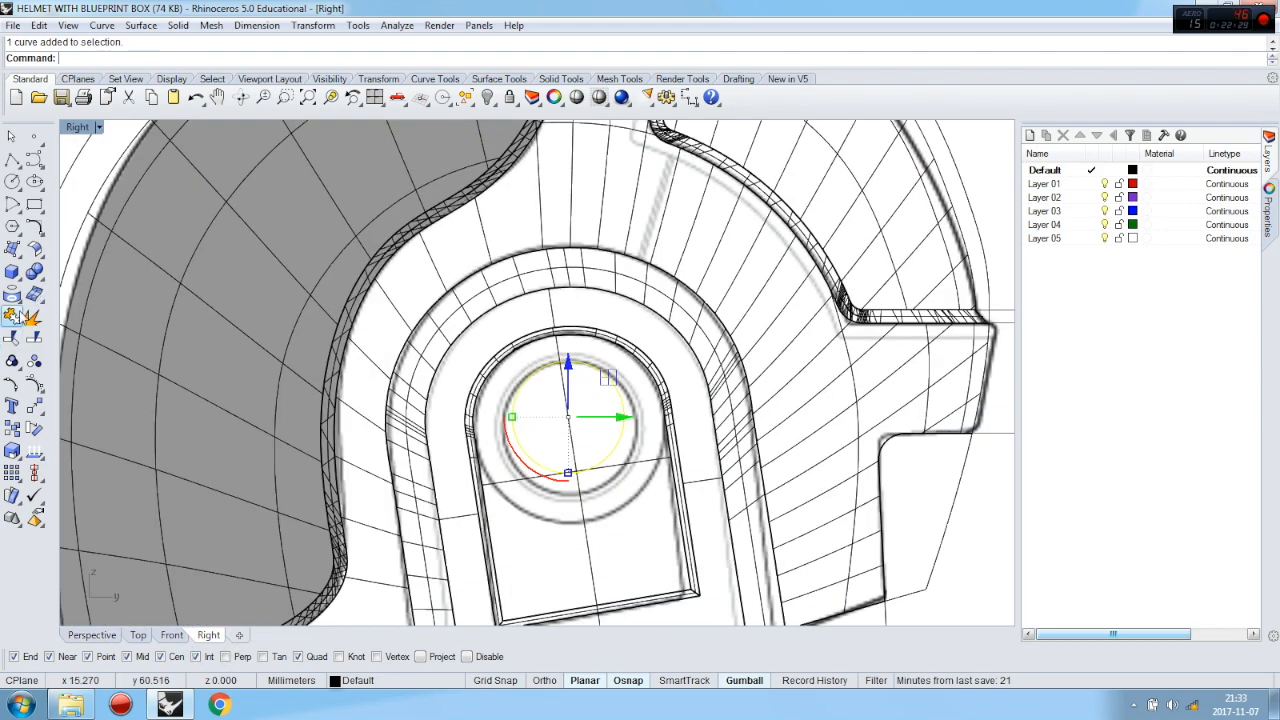
pyautogui.click(12, 316)
pyautogui.click(590, 532)
pyautogui.click(628, 566)
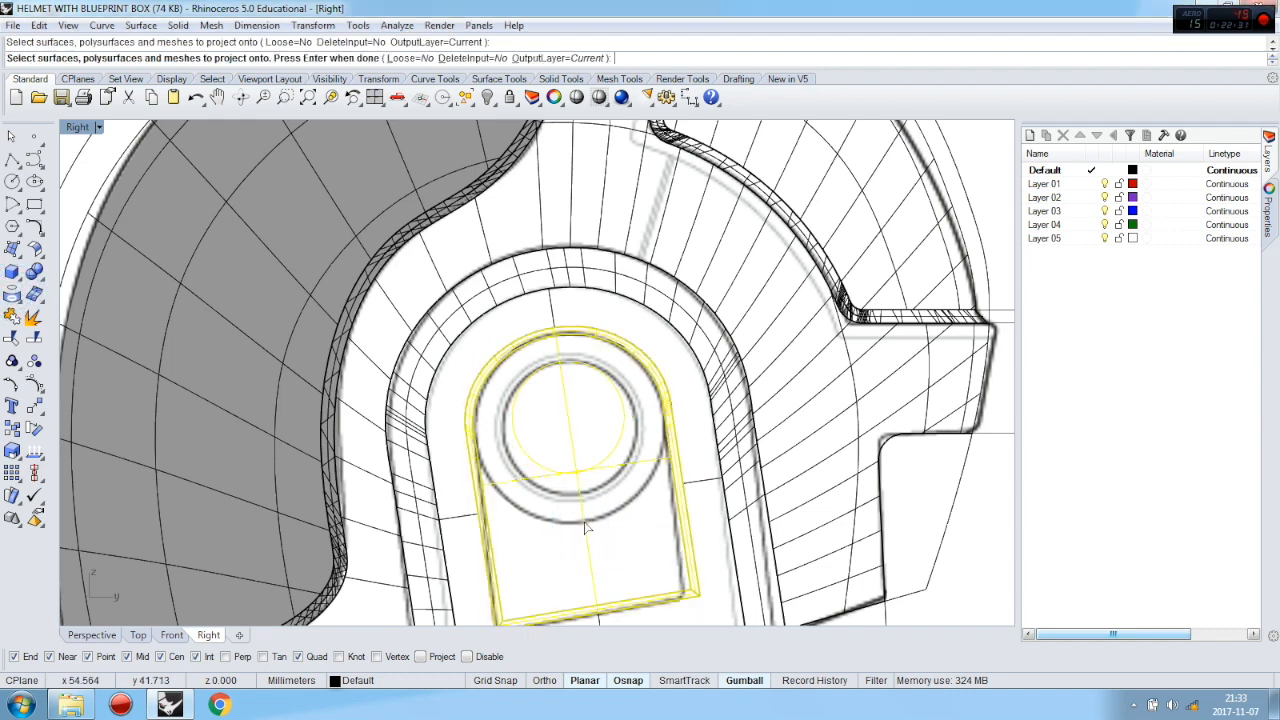
pyautogui.press('Return')
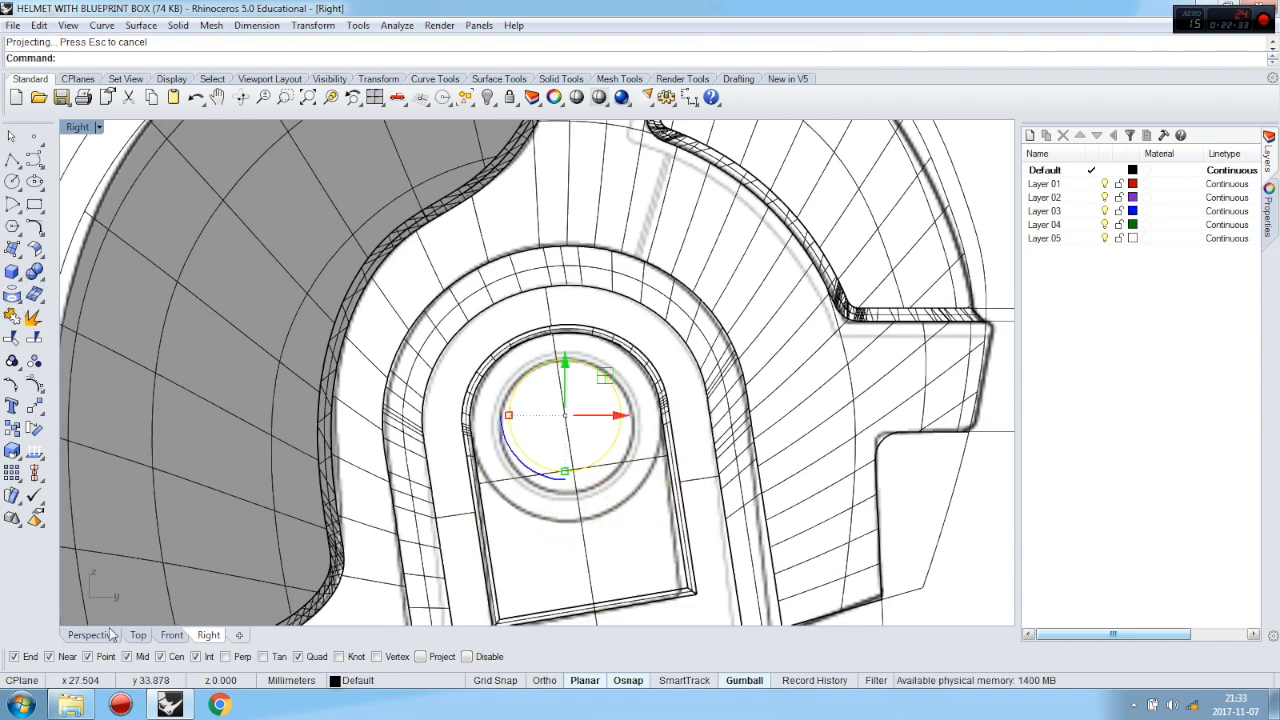
pyautogui.click(112, 636)
pyautogui.moveTo(539, 532); pyautogui.dragTo(853, 460, button='right')
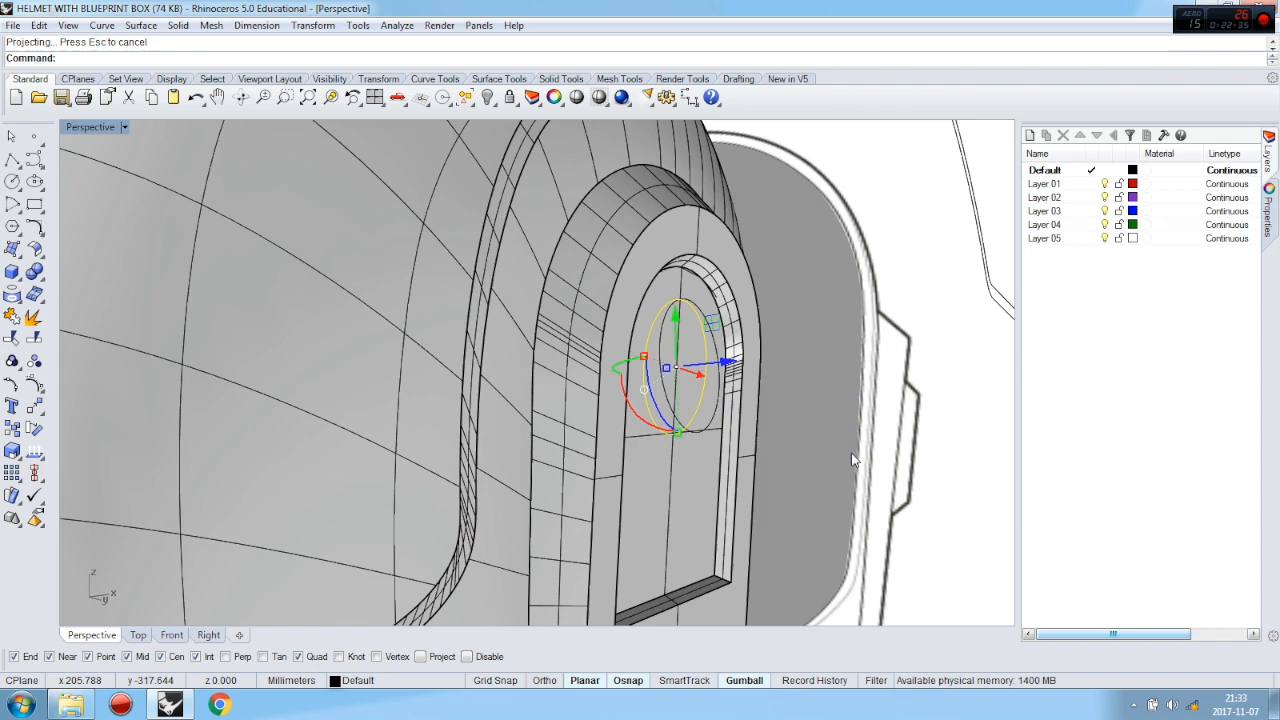
pyautogui.click(713, 423)
pyautogui.press('Delete')
# Enlarge the projected circle and shift it down within the ear recess
pyautogui.moveTo(713, 423); pyautogui.dragTo(393, 484, button='right')
pyautogui.click(615, 421)
pyautogui.click(664, 459)
pyautogui.moveTo(446, 522); pyautogui.dragTo(441, 547)
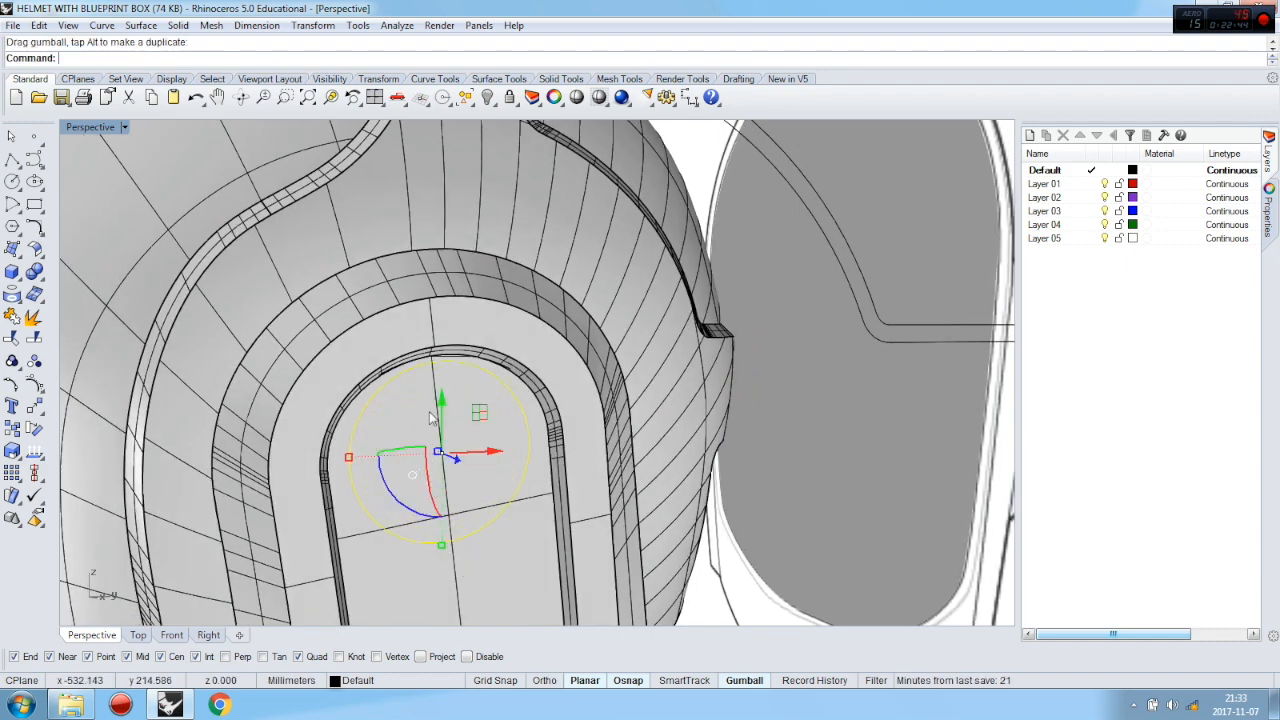
pyautogui.moveTo(443, 404); pyautogui.dragTo(443, 440)
# Undo the projected circle's adjustments, the original circle's deletion and the projection
pyautogui.moveTo(565, 500); pyautogui.dragTo(510, 448, button='right')
pyautogui.hotkey('ctrl', 'z')
pyautogui.hotkey('ctrl', 'z')
pyautogui.moveTo(408, 342); pyautogui.dragTo(466, 381, button='right')
pyautogui.hotkey('ctrl', 'z')
pyautogui.hotkey('ctrl', 'z')
# Enlarge and reposition the circle in the Right view to match the blueprint's outer ear ring
pyautogui.click(208, 635)
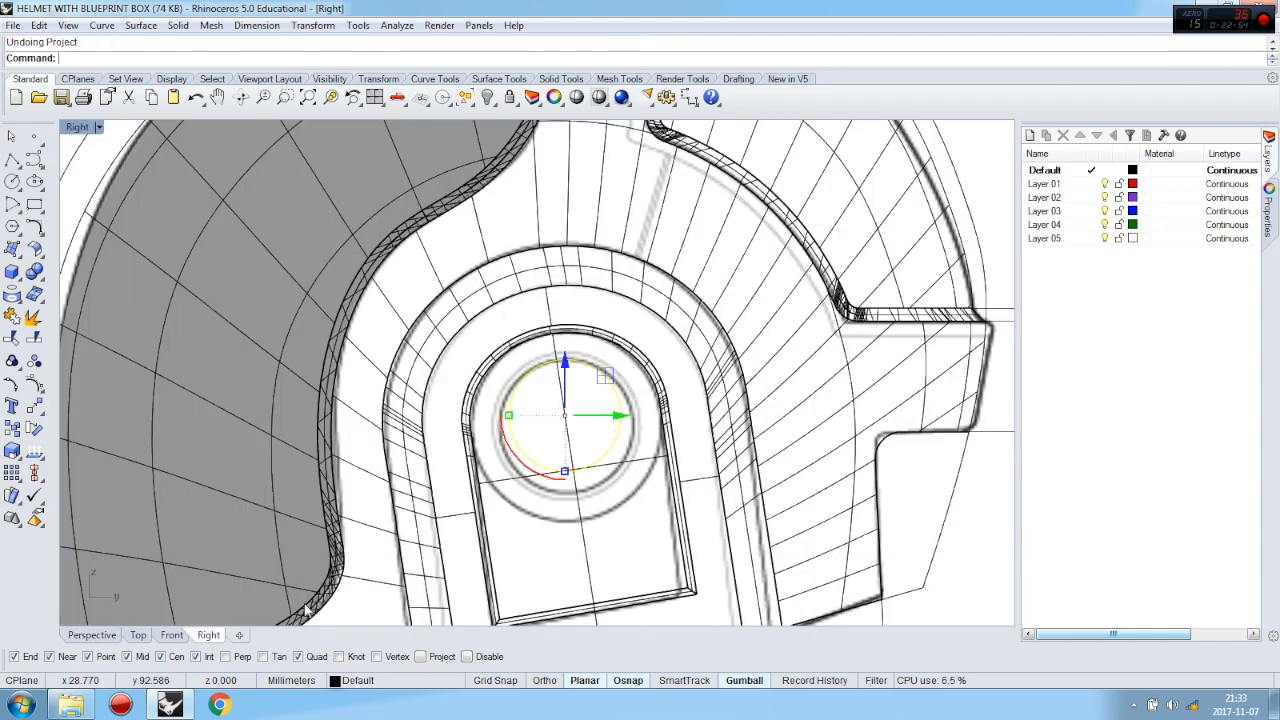
pyautogui.moveTo(566, 476); pyautogui.dragTo(566, 496)
pyautogui.moveTo(564, 366); pyautogui.dragTo(567, 390)
pyautogui.moveTo(565, 515); pyautogui.dragTo(565, 521)
pyautogui.moveTo(564, 384); pyautogui.dragTo(566, 375)
pyautogui.scroll(3, 567, 370)
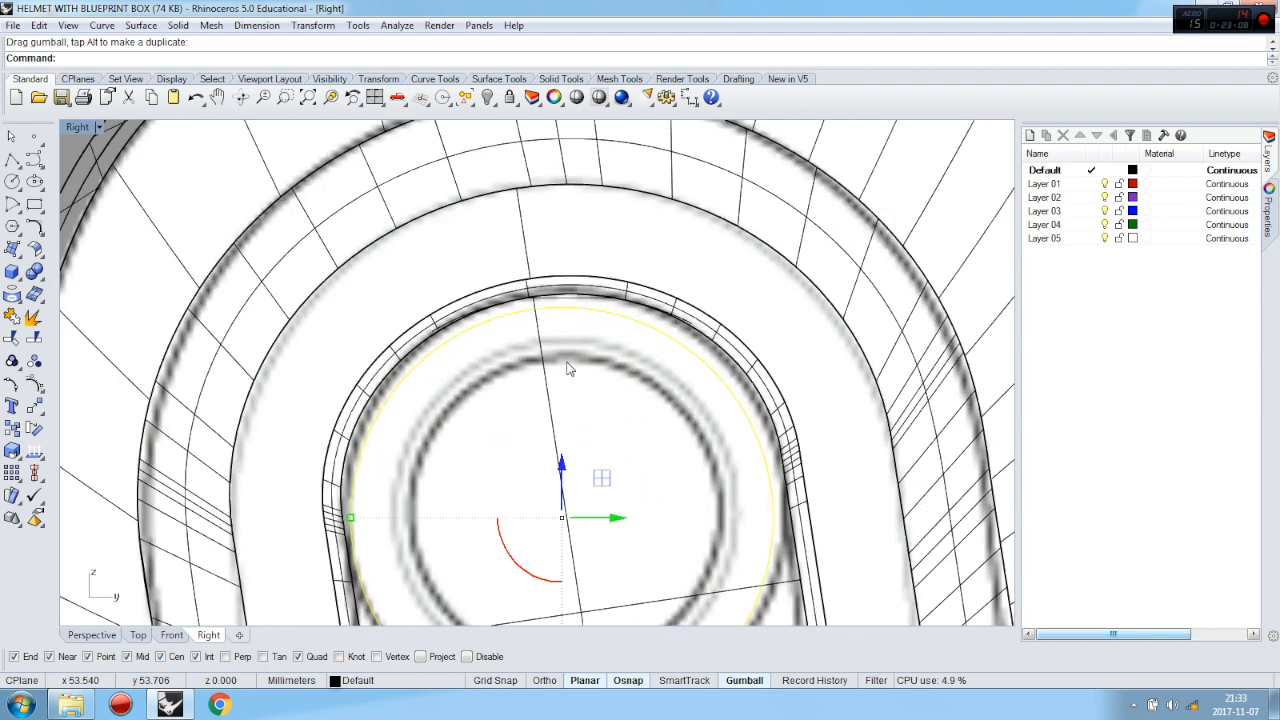
pyautogui.moveTo(620, 519); pyautogui.dragTo(621, 520)
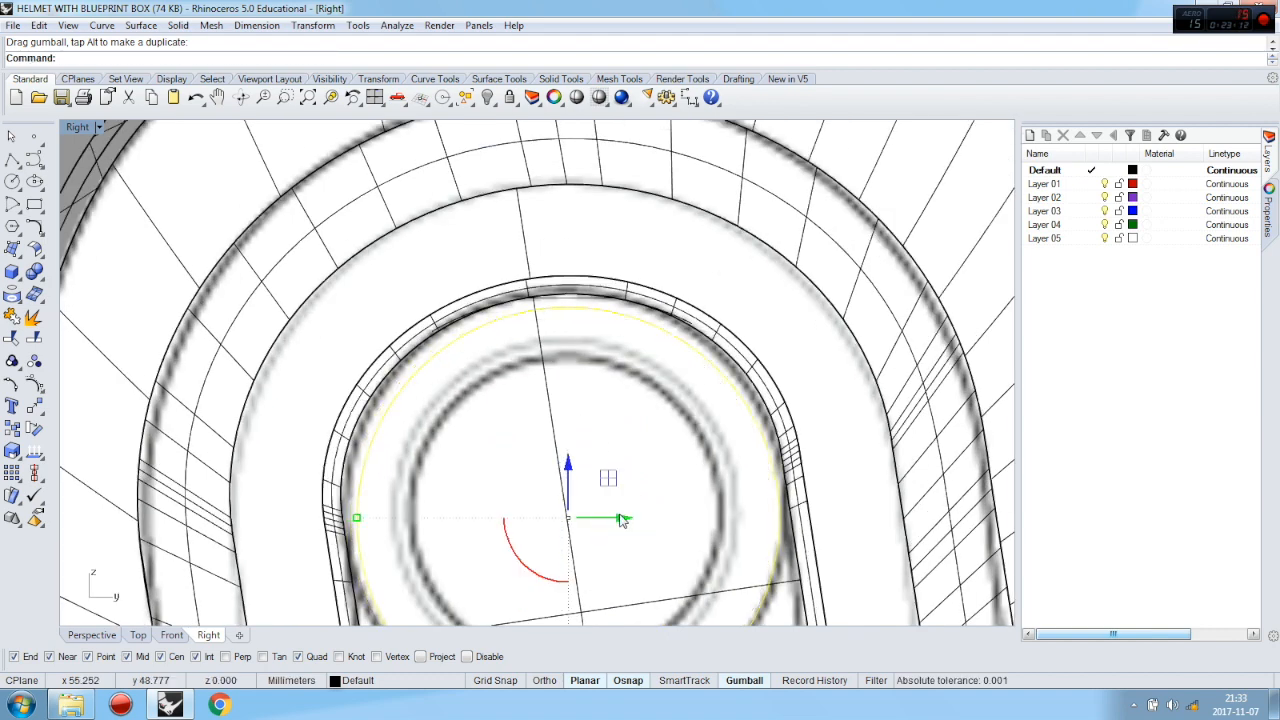
pyautogui.scroll(-2, 619, 333)
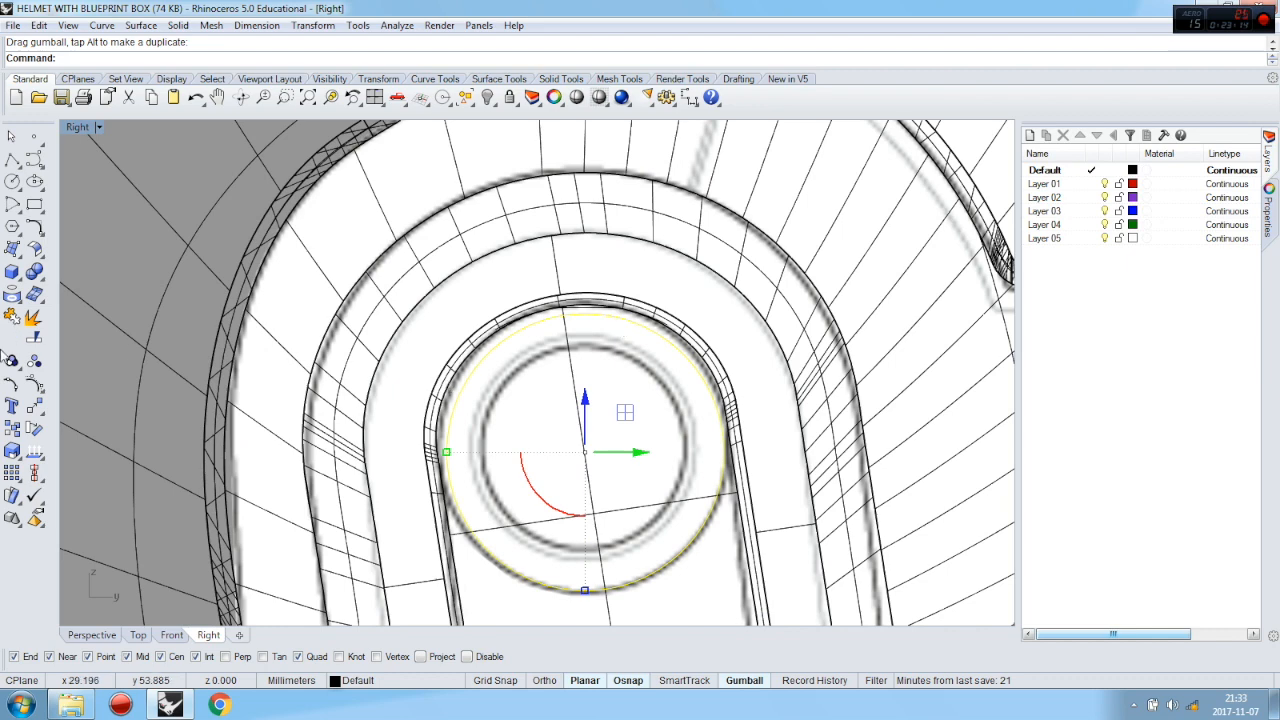
# Project the enlarged circle onto the recessed ear piece from the Right view and delete the original circle
pyautogui.click(12, 295)
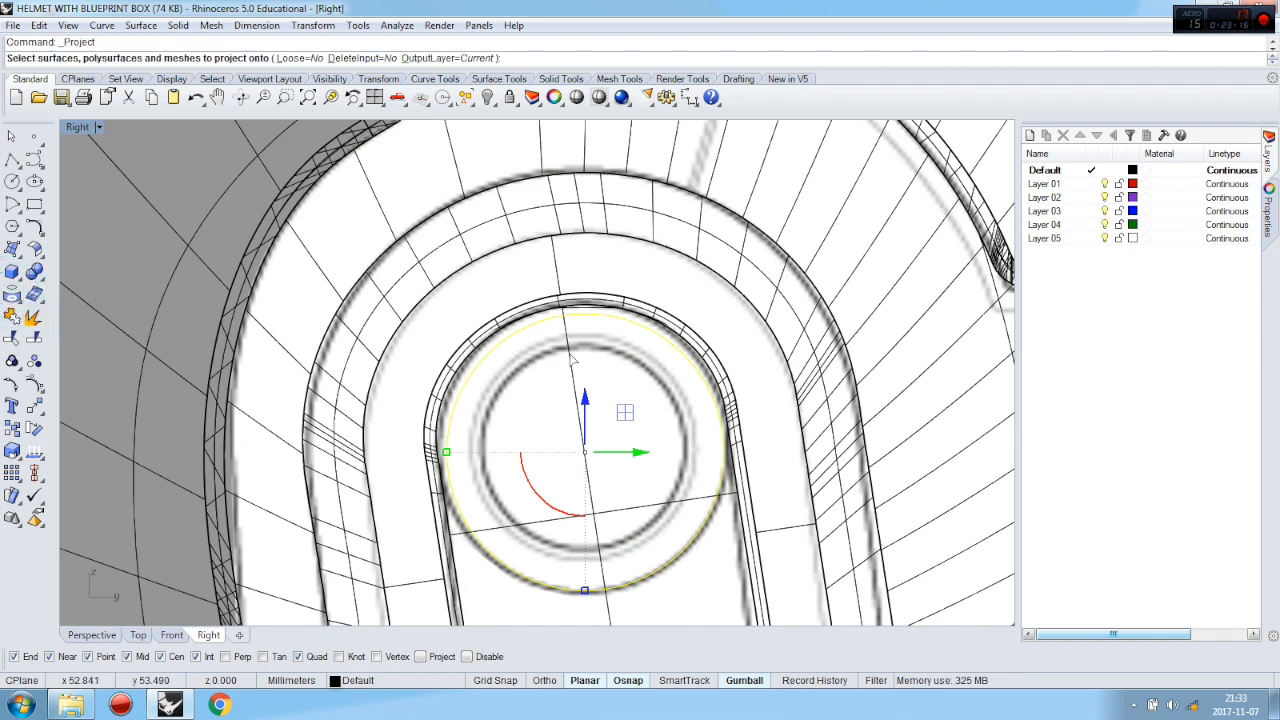
pyautogui.click(570, 350)
pyautogui.click(572, 359)
pyautogui.rightClick(571, 358)
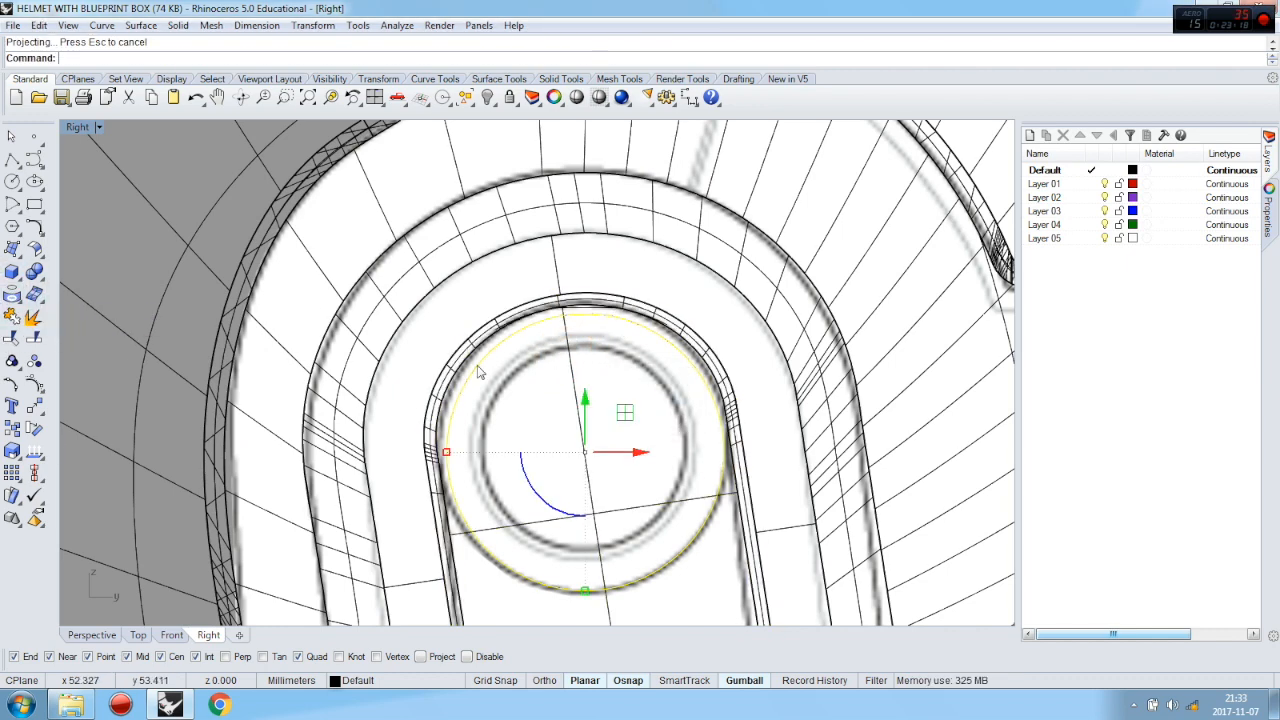
pyautogui.click(82, 638)
pyautogui.moveTo(509, 451)
pyautogui.mouseDown(button='right')
pyautogui.moveTo(600, 505)
pyautogui.moveTo(600, 490)
pyautogui.moveTo(501, 463)
pyautogui.mouseUp(button='right')
pyautogui.press('Delete')
# Trim a round hole in the recessed ear surface using the projected circle as the cutting object
pyautogui.click(501, 463)
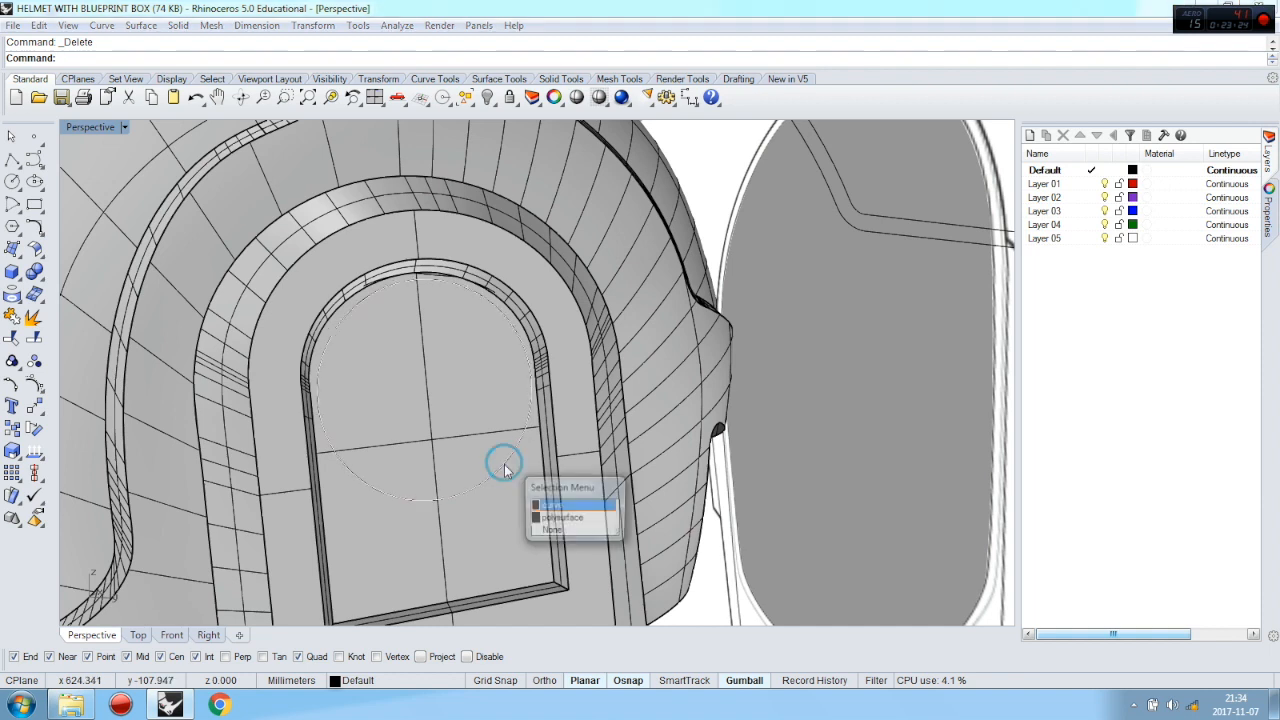
pyautogui.click(566, 508)
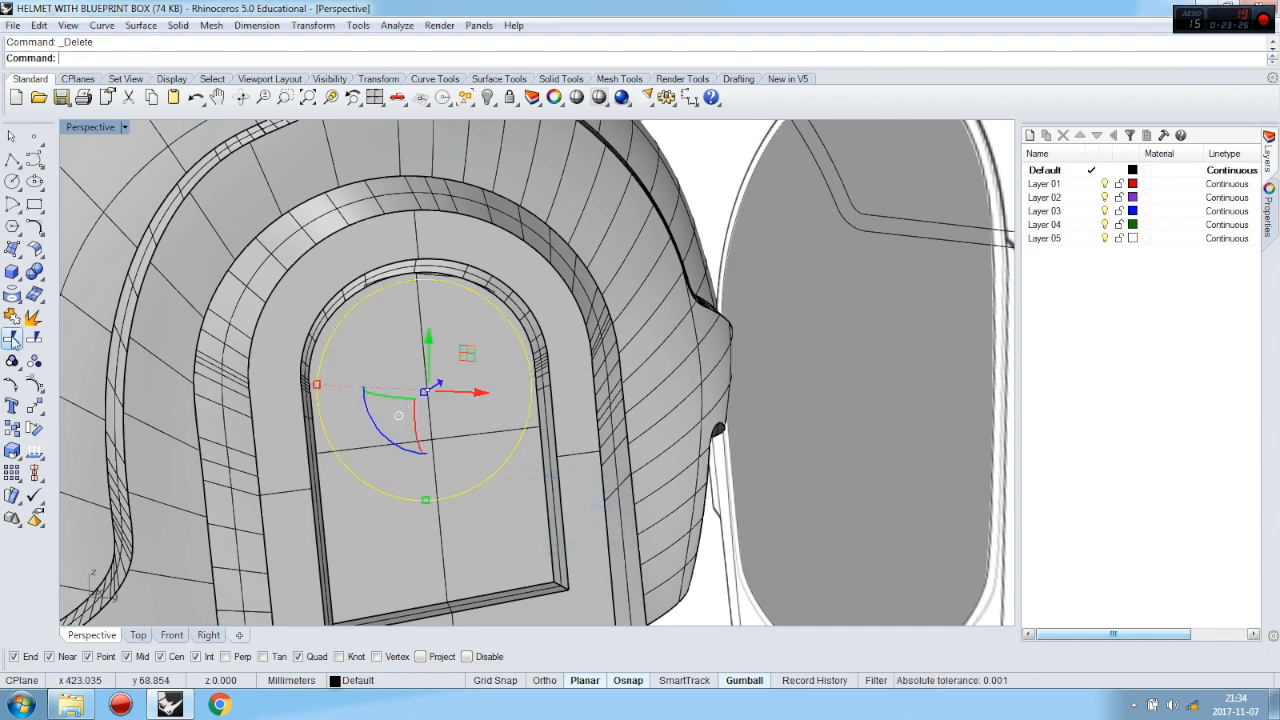
pyautogui.click(13, 340)
pyautogui.click(370, 350)
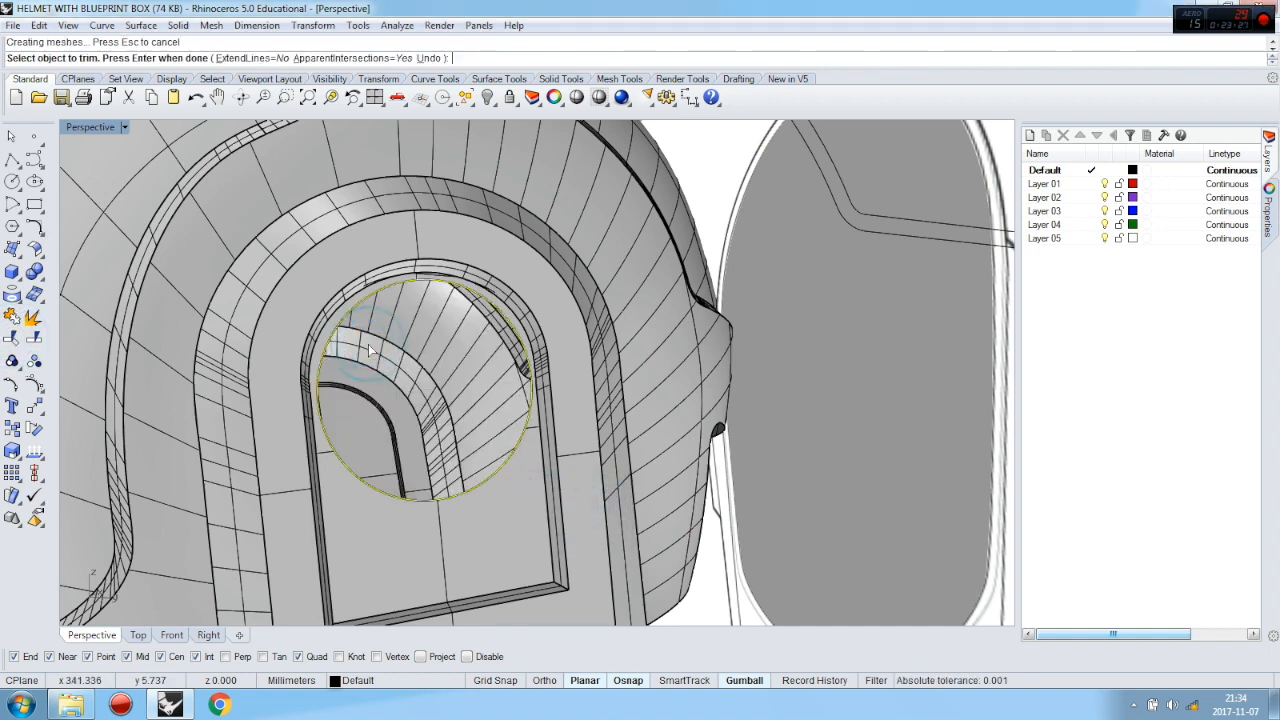
# Extrude the projected circle outward from the ear recess as a tapered solid with a draft angle of 8
pyautogui.click(18, 278)
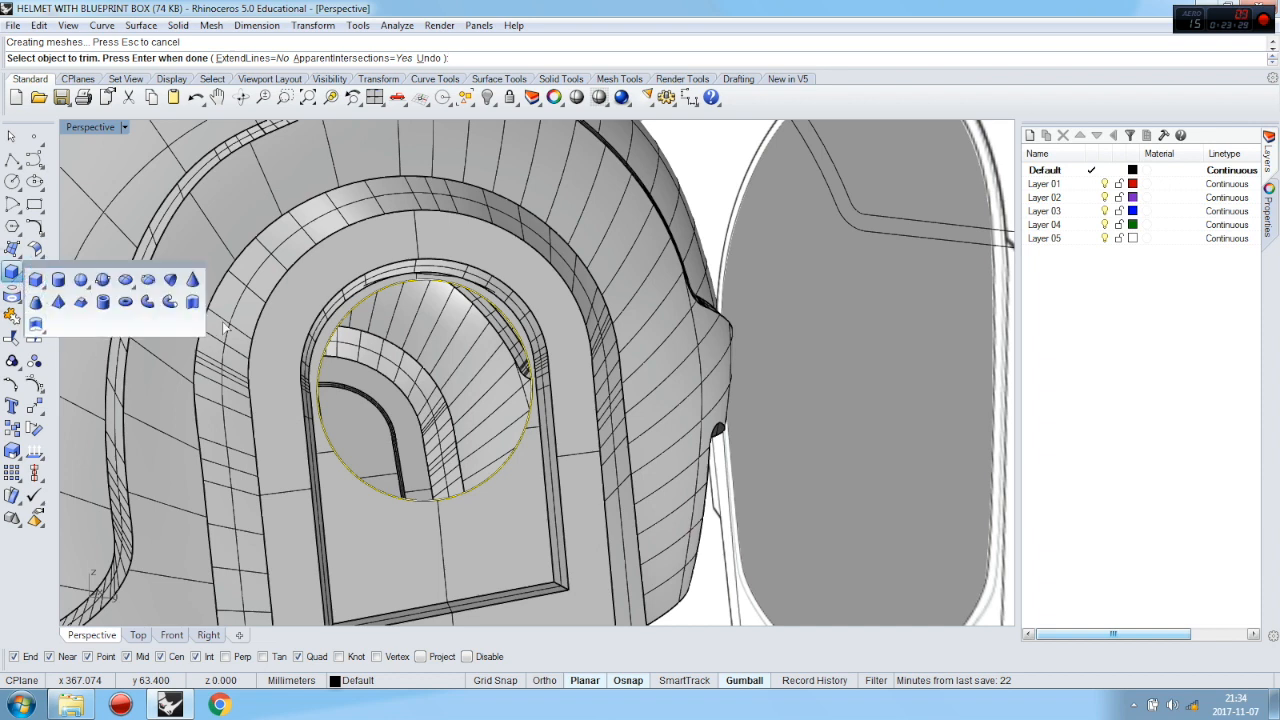
pyautogui.click(38, 325)
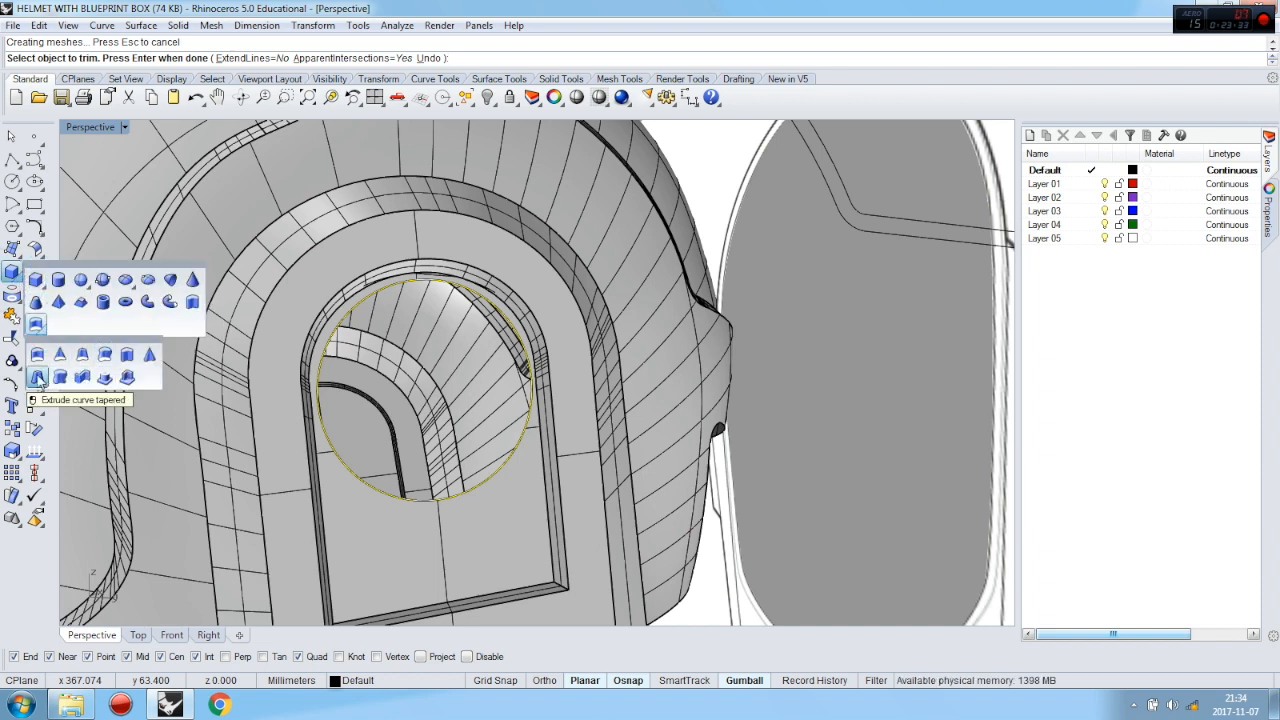
pyautogui.click(38, 378)
pyautogui.moveTo(480, 400); pyautogui.dragTo(606, 424, button='right')
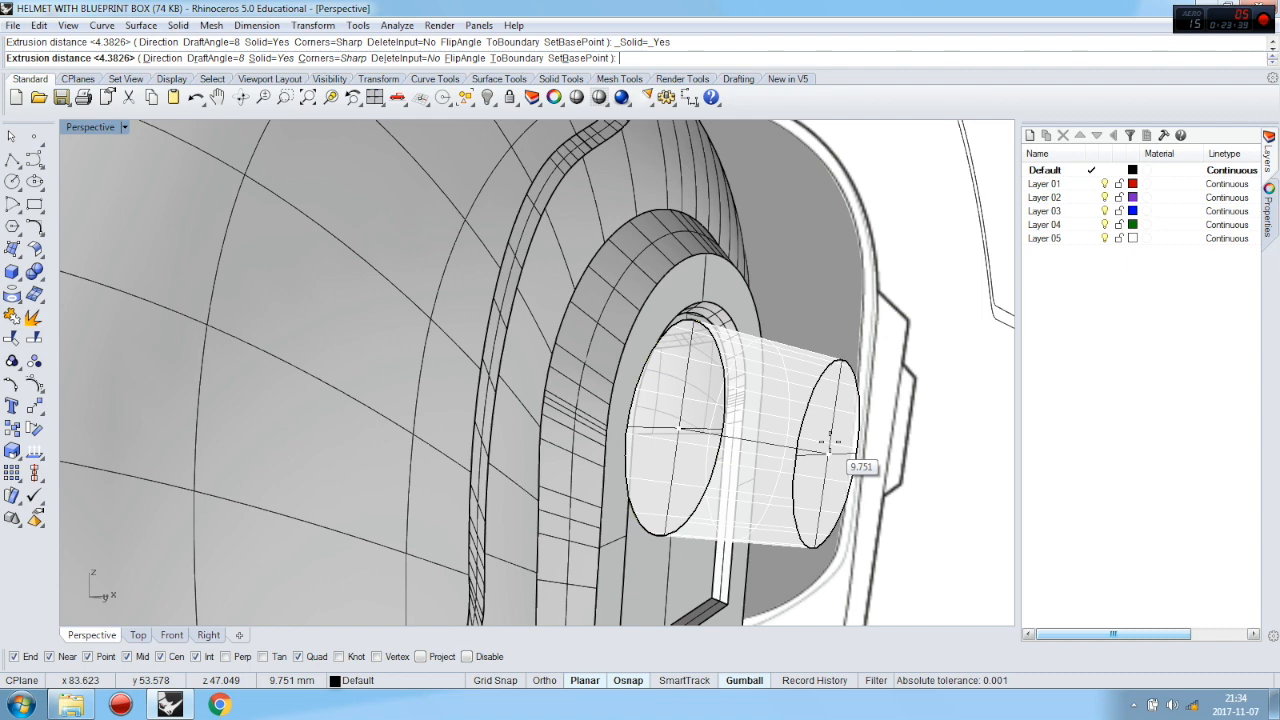
pyautogui.press('Return')
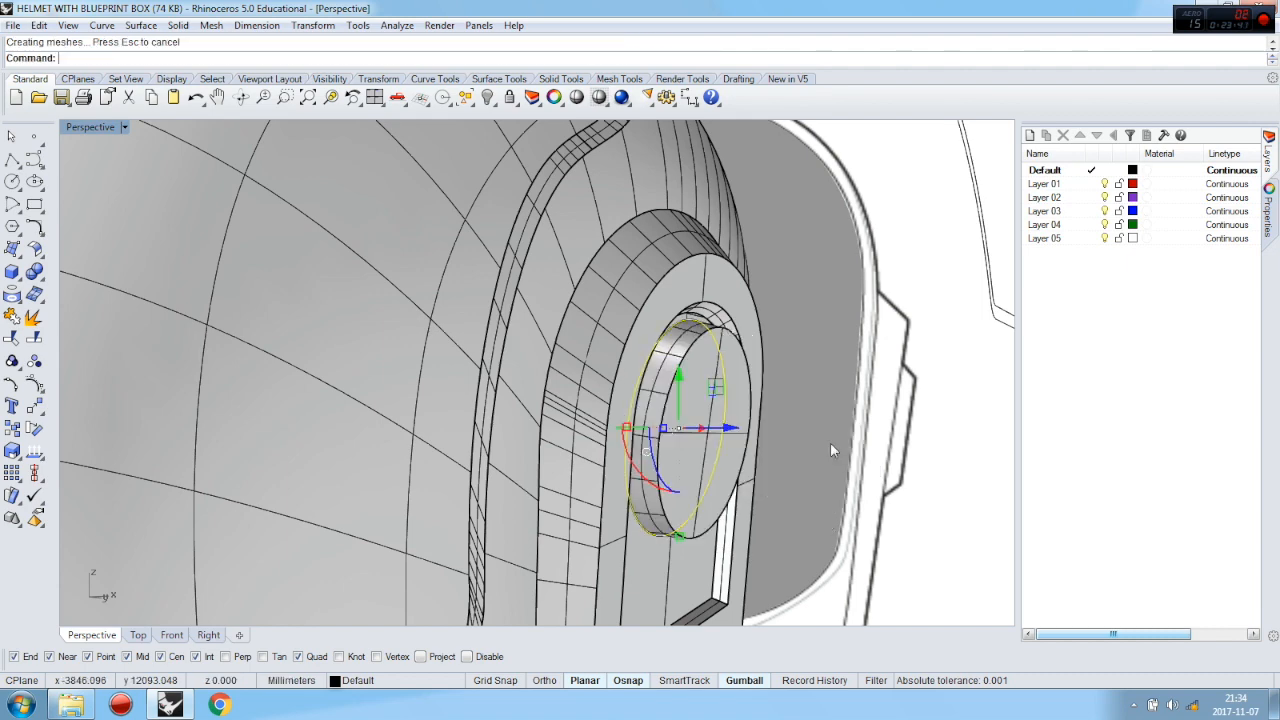
# Mirror the tapered ear disc across the helmet's centre plane onto the opposite ear, keeping the original
pyautogui.click(942, 440)
pyautogui.moveTo(942, 440); pyautogui.dragTo(737, 410, button='right')
pyautogui.scroll(-6, 770, 309)
pyautogui.scroll(7, 680, 336)
pyautogui.click(679, 382)
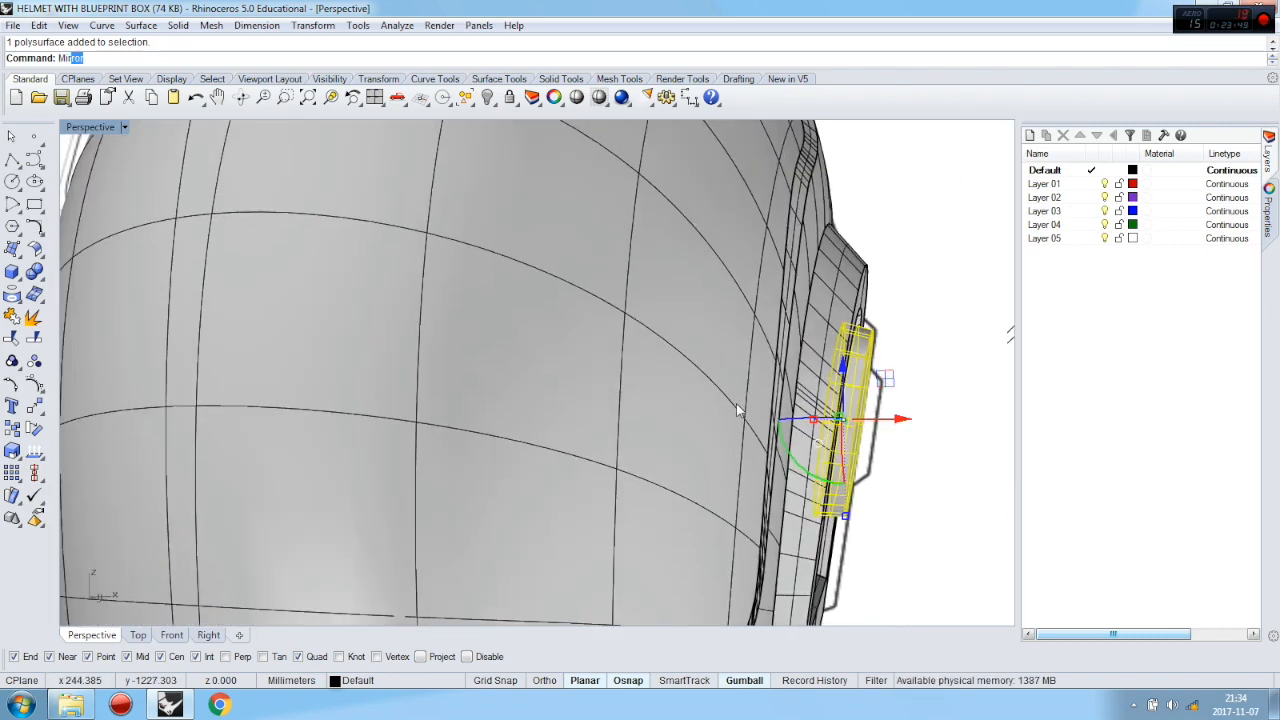
pyautogui.press('Return')
pyautogui.scroll(-6, 717, 317)
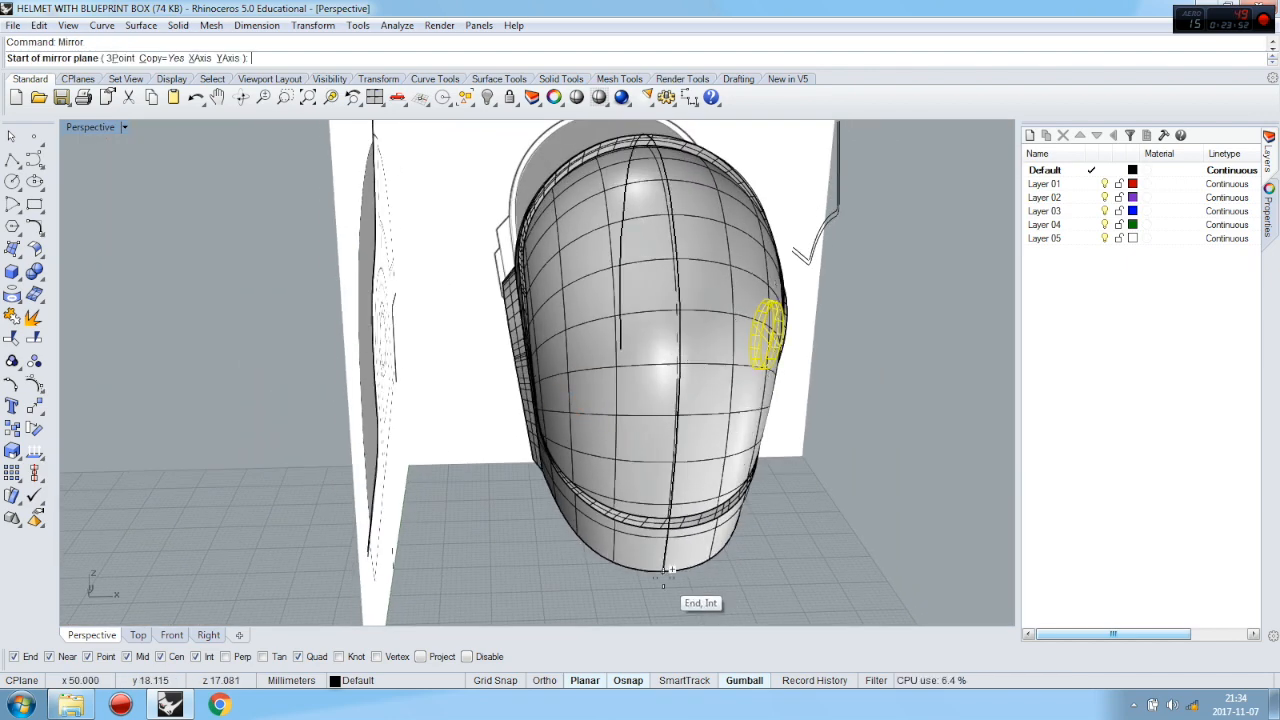
pyautogui.click(662, 577)
pyautogui.scroll(-8, 663, 579)
pyautogui.click(208, 635)
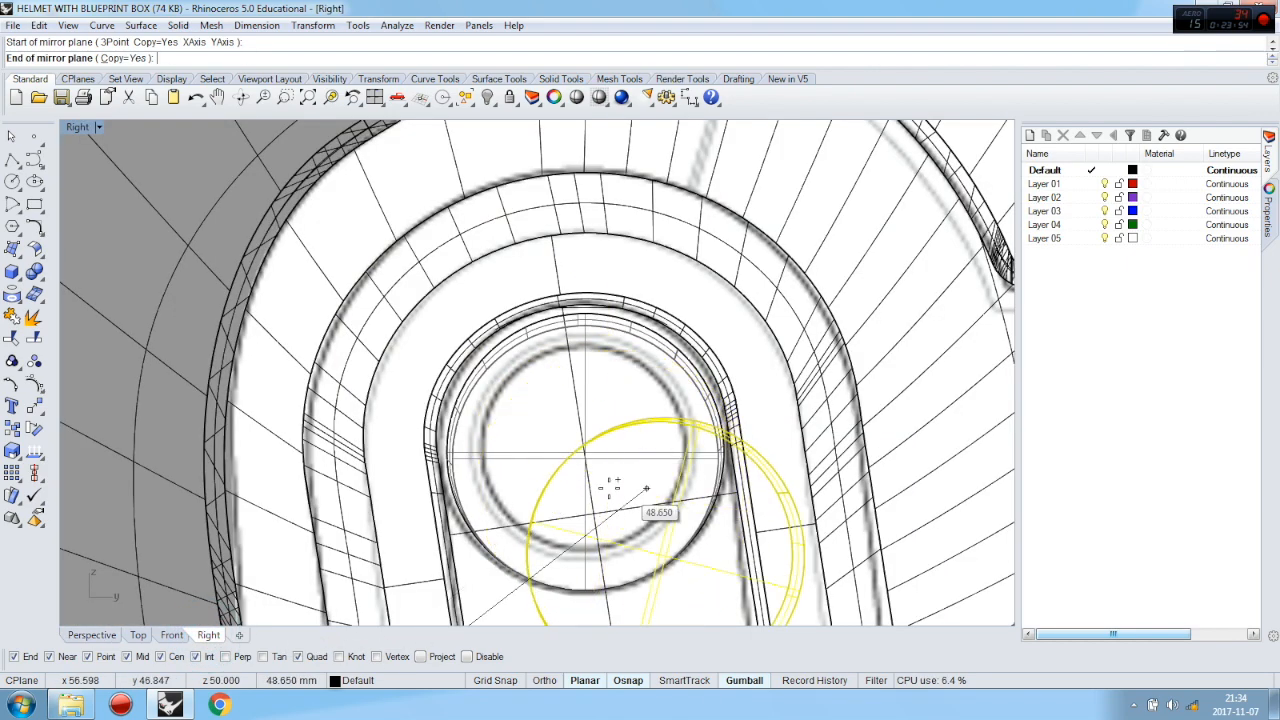
pyautogui.scroll(-5, 230, 590)
pyautogui.click(172, 635)
pyautogui.scroll(-5, 540, 500)
pyautogui.click(672, 148)
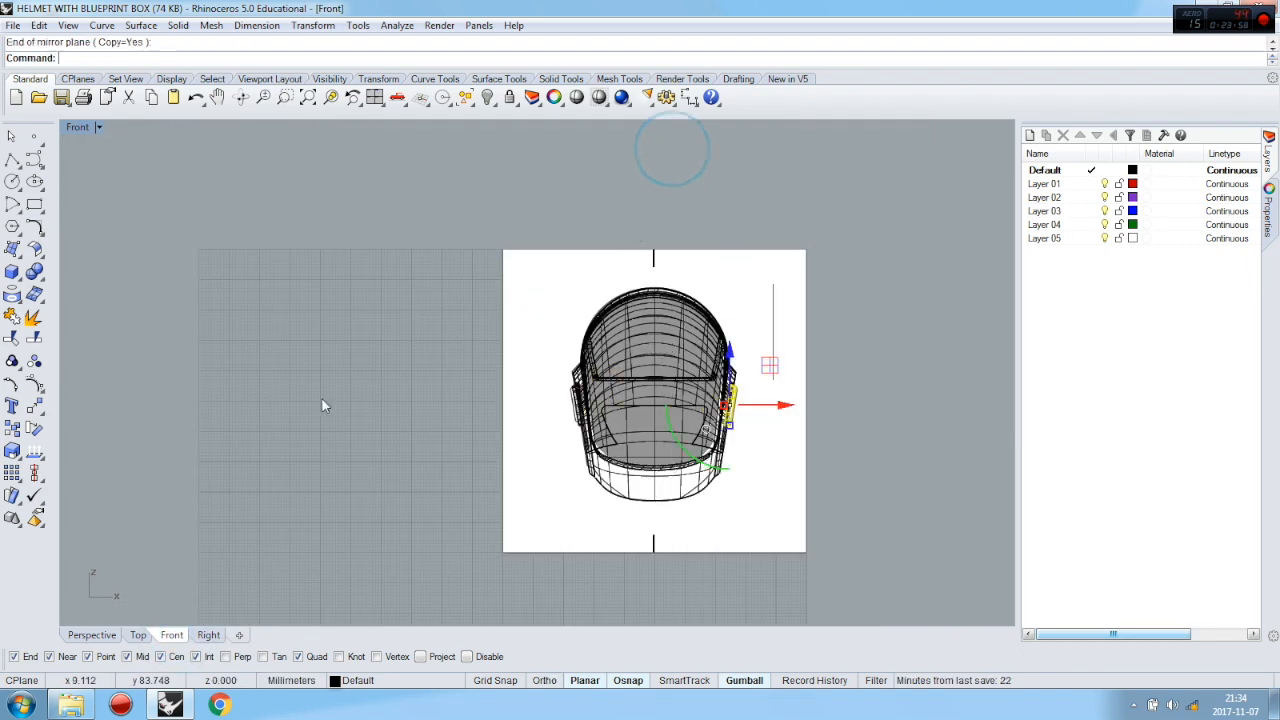
# Trim the recessed ear surface on the mirrored side, using the mirrored disc as the cutting object
pyautogui.click(91, 637)
pyautogui.moveTo(667, 537)
pyautogui.mouseDown(button='right')
pyautogui.moveTo(657, 500)
pyautogui.moveTo(658, 514)
pyautogui.moveTo(594, 462)
pyautogui.mouseUp(button='right')
pyautogui.scroll(7, 658, 514)
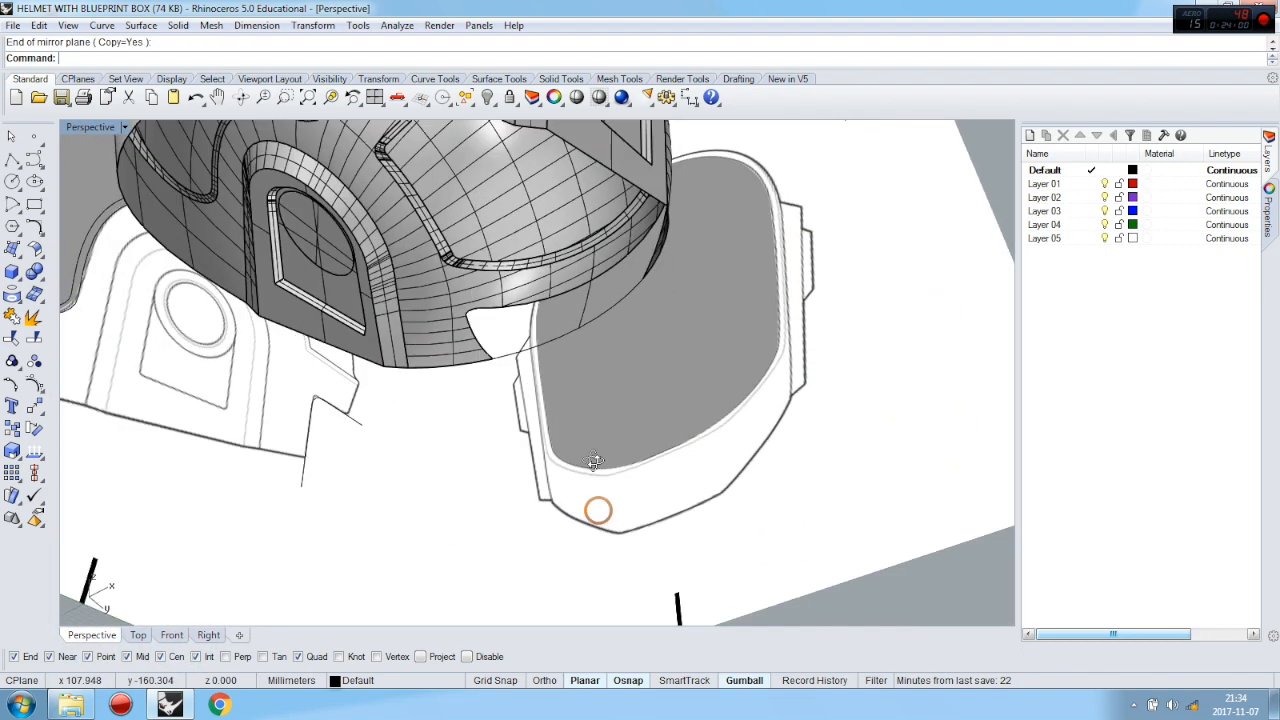
pyautogui.scroll(8, 301, 256)
pyautogui.click(363, 258)
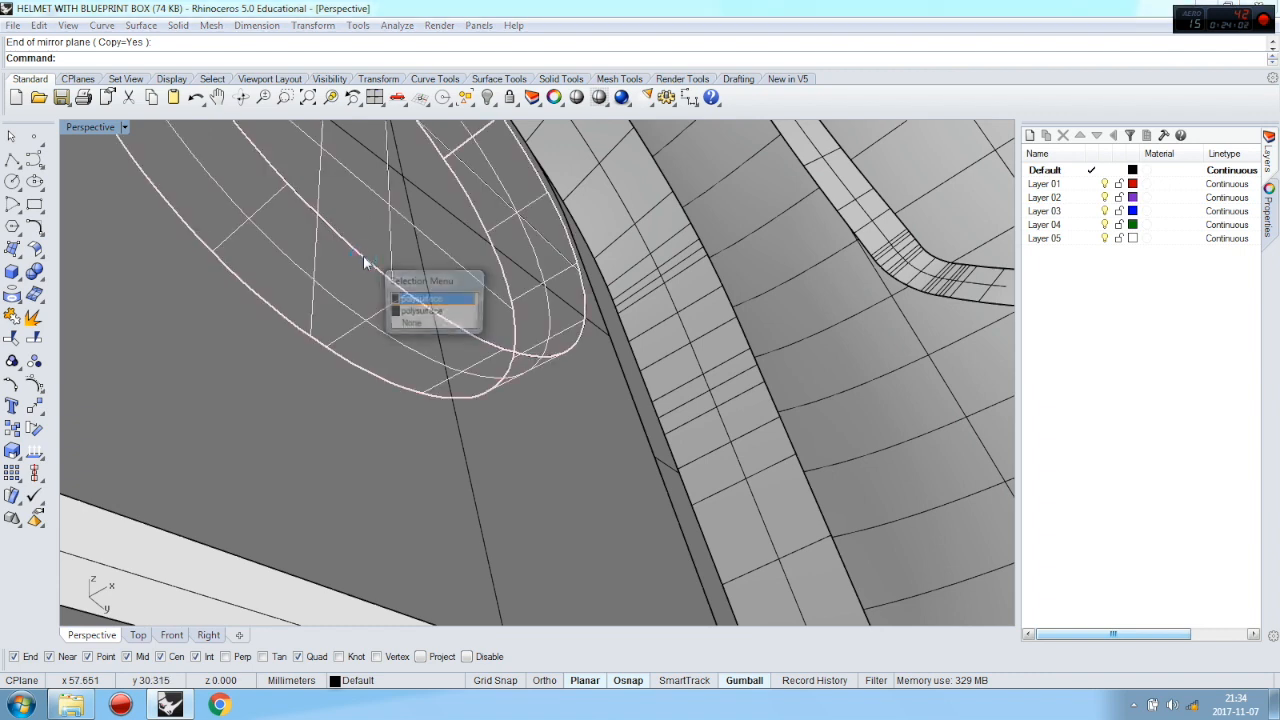
pyautogui.click(428, 300)
pyautogui.click(12, 338)
pyautogui.click(469, 281)
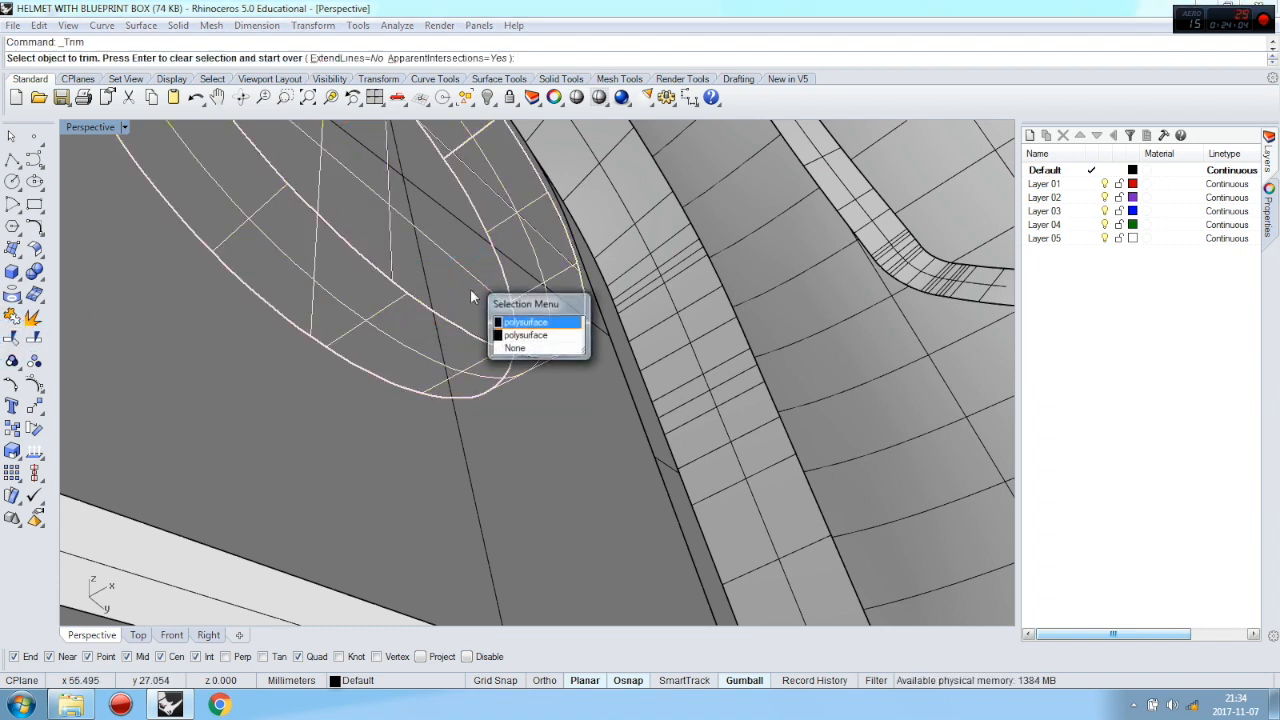
pyautogui.click(529, 335)
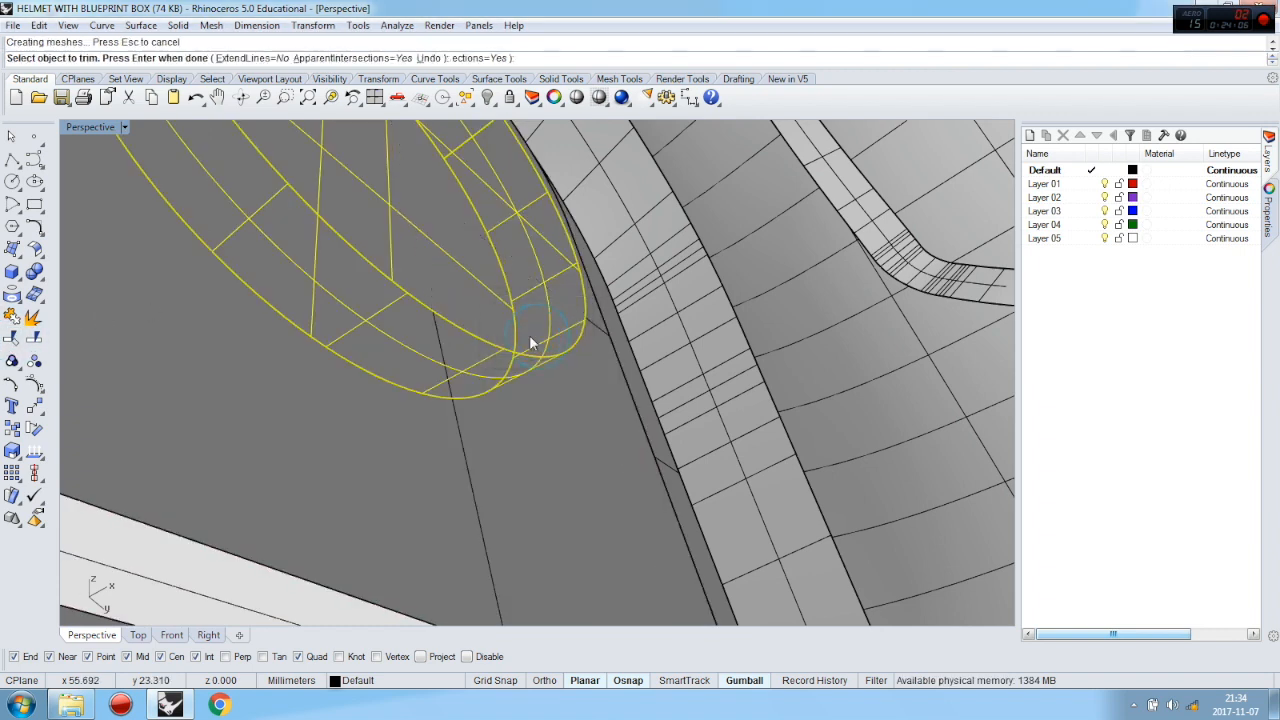
pyautogui.scroll(-6, 517, 341)
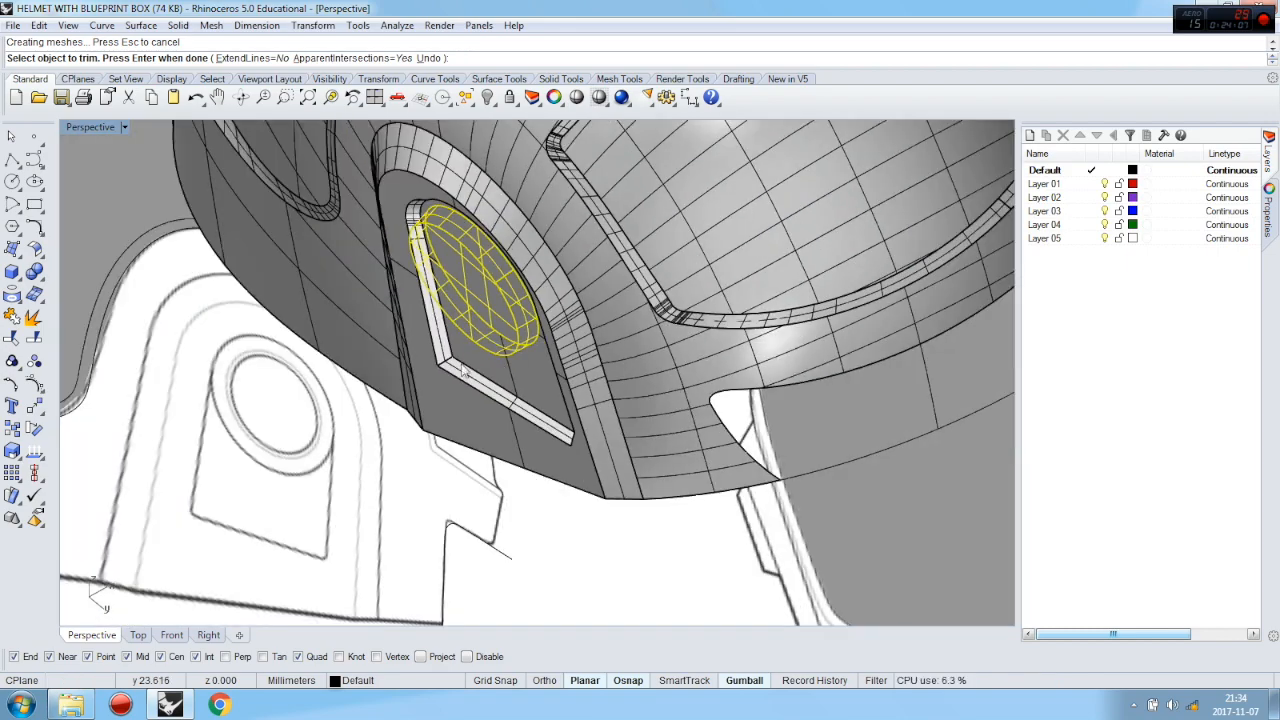
pyautogui.rightClick(892, 476)
# Trim away the remaining ear surface inside the mirrored disc from within the helmet, using the disc as cutter again
pyautogui.scroll(-7, 668, 444)
pyautogui.moveTo(517, 344); pyautogui.dragTo(660, 330, button='right')
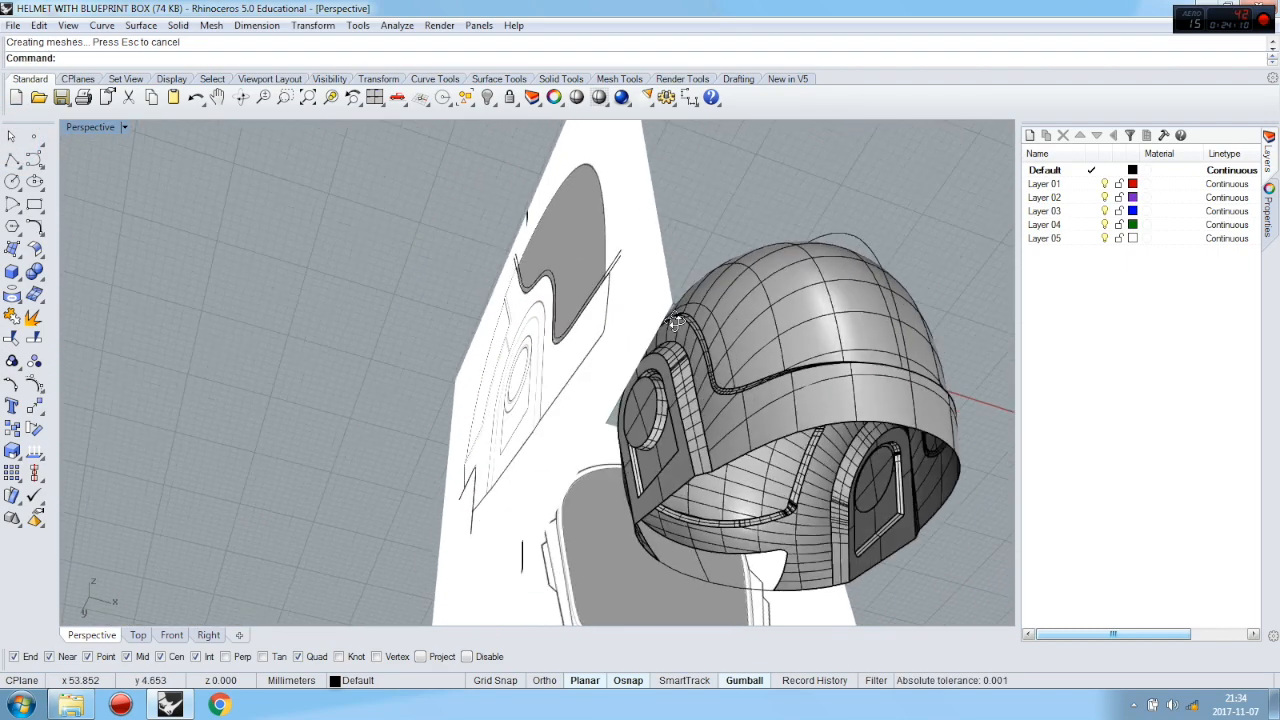
pyautogui.scroll(6, 677, 405)
pyautogui.moveTo(677, 405); pyautogui.dragTo(636, 430, button='right')
pyautogui.click(618, 444)
pyautogui.click(15, 341)
pyautogui.moveTo(712, 480); pyautogui.dragTo(578, 438, button='right')
pyautogui.click(529, 475)
pyautogui.press('Return')
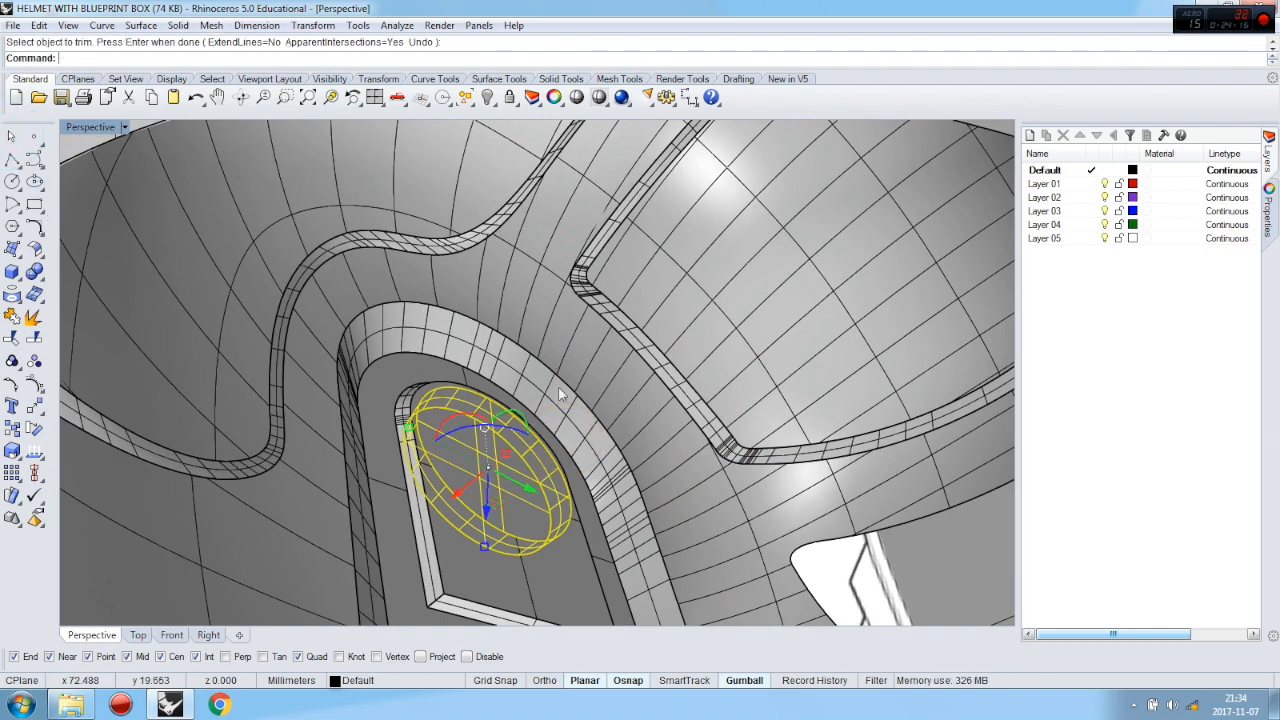
# Explode the original tapered ear disc and delete its inner cap facing the inside of the helmet
pyautogui.scroll(-8, 558, 386)
pyautogui.moveTo(562, 365); pyautogui.dragTo(876, 434, button='right')
pyautogui.scroll(10, 876, 434)
pyautogui.click(802, 433)
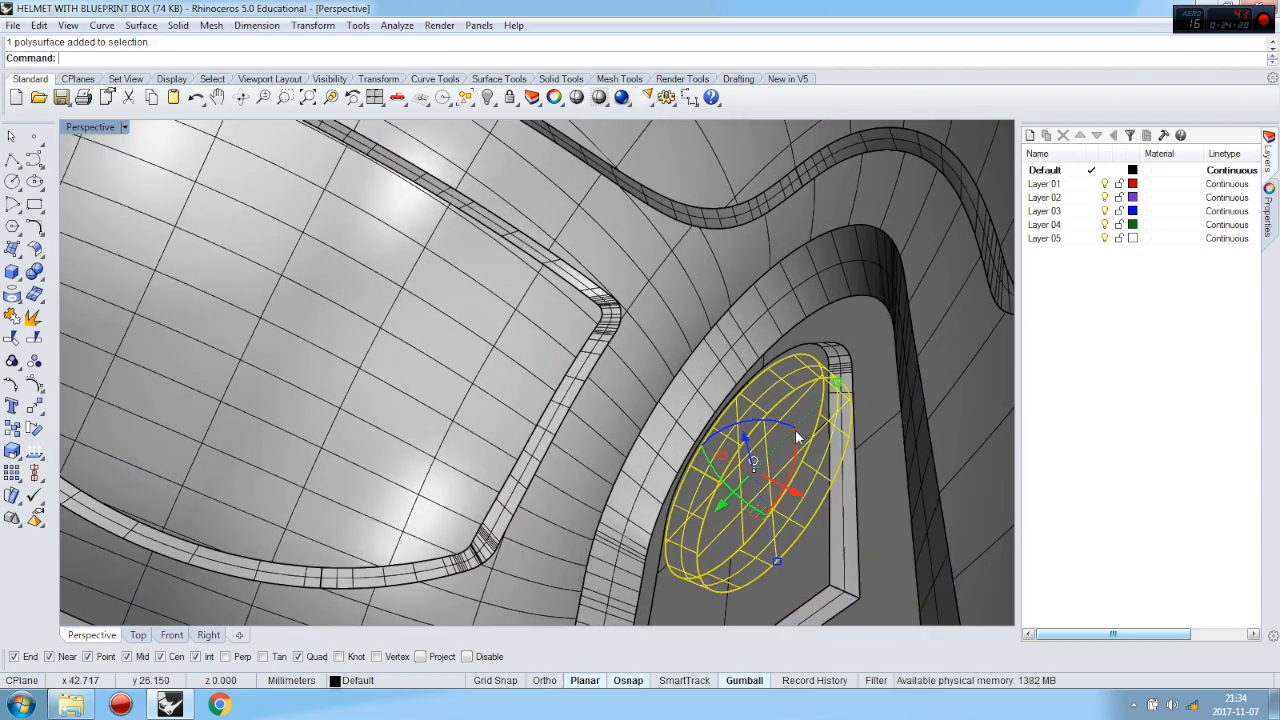
pyautogui.scroll(-9, 736, 378)
pyautogui.click(851, 470)
pyautogui.moveTo(851, 470); pyautogui.dragTo(815, 470, button='right')
pyautogui.scroll(12, 711, 430)
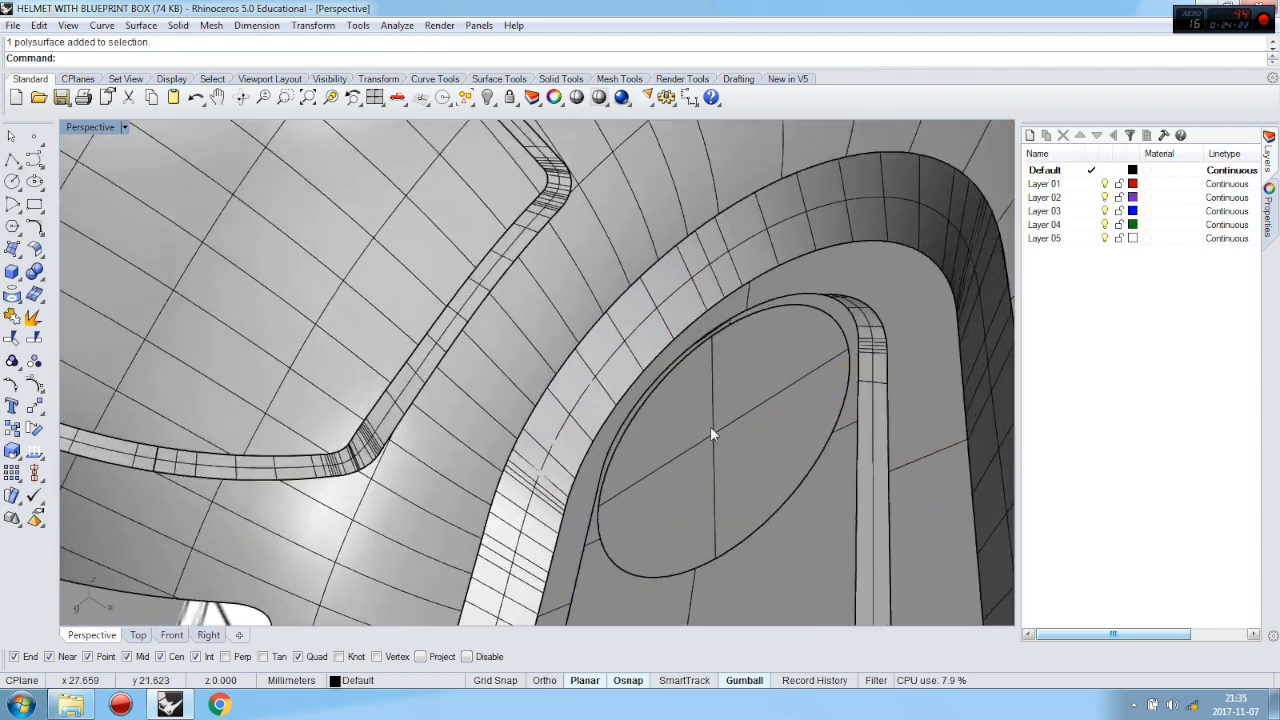
pyautogui.scroll(3, 711, 430)
pyautogui.click(786, 400)
pyautogui.scroll(-10, 806, 400)
pyautogui.moveTo(808, 411); pyautogui.dragTo(672, 406, button='right')
pyautogui.scroll(-3, 773, 324)
pyautogui.scroll(5, 393, 340)
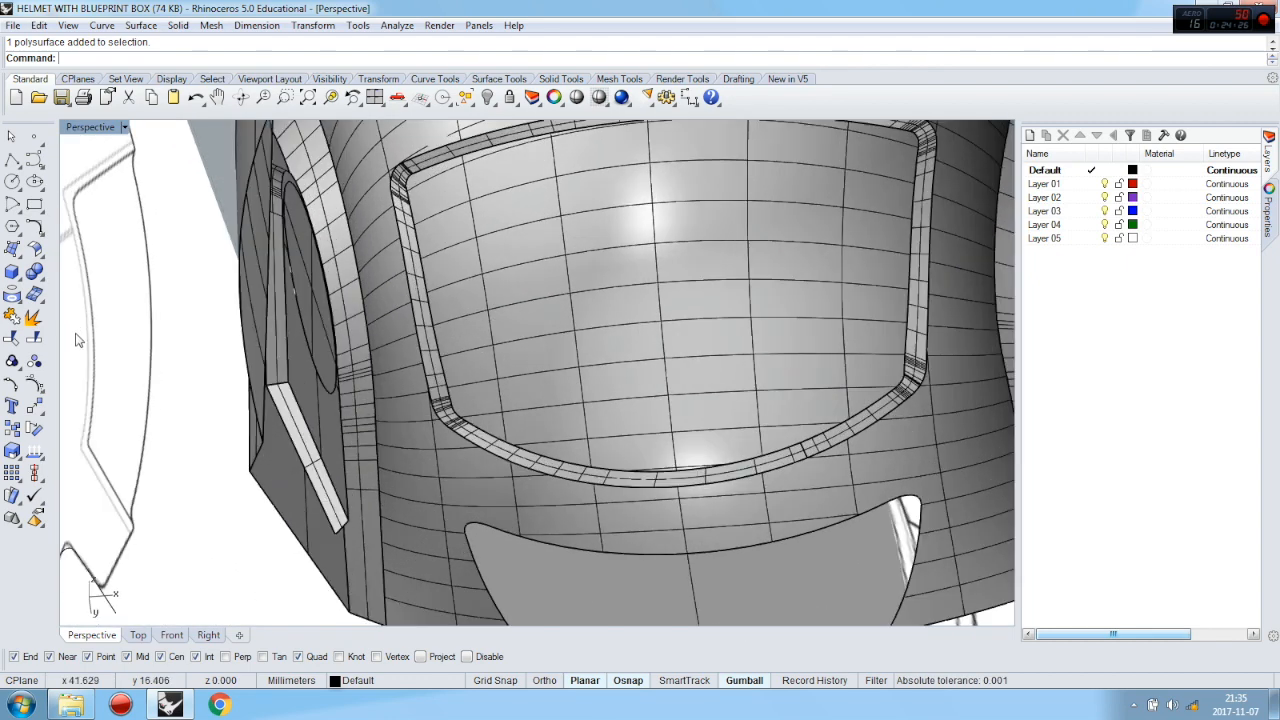
pyautogui.click(33, 319)
pyautogui.moveTo(784, 357); pyautogui.dragTo(651, 340, button='right')
pyautogui.scroll(-6, 651, 340)
pyautogui.scroll(5, 888, 360)
pyautogui.click(890, 370)
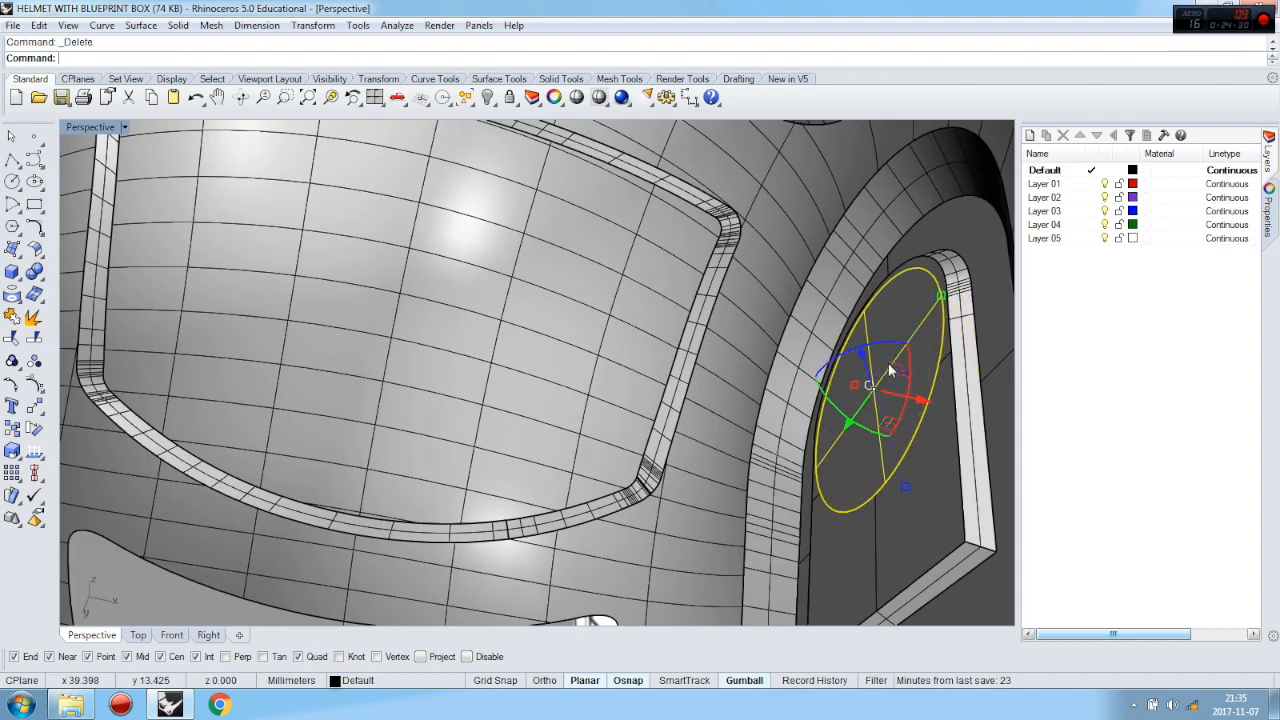
pyautogui.press('Delete')
# Explode the mirrored ear disc on the opposite side and delete its inner cap
pyautogui.scroll(-5, 904, 357)
pyautogui.moveTo(899, 357); pyautogui.dragTo(722, 348, button='right')
pyautogui.click(320, 368)
pyautogui.click(33, 319)
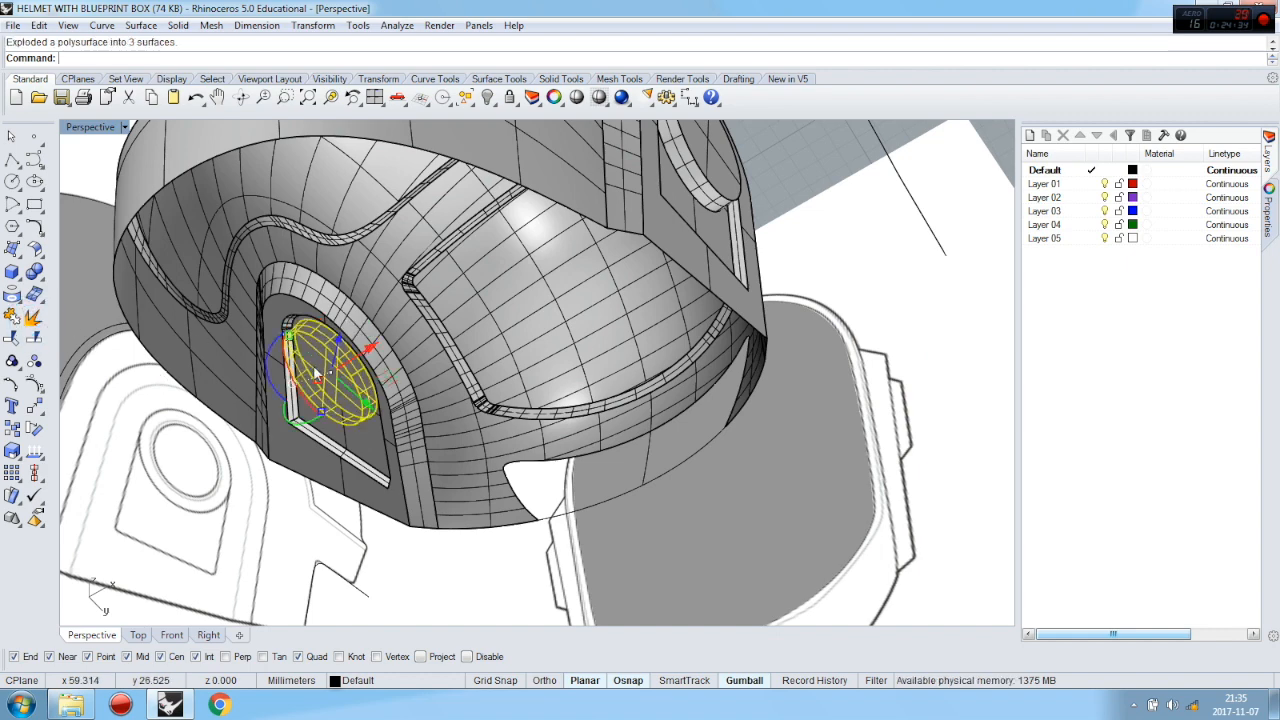
pyautogui.click(818, 163)
pyautogui.click(342, 378)
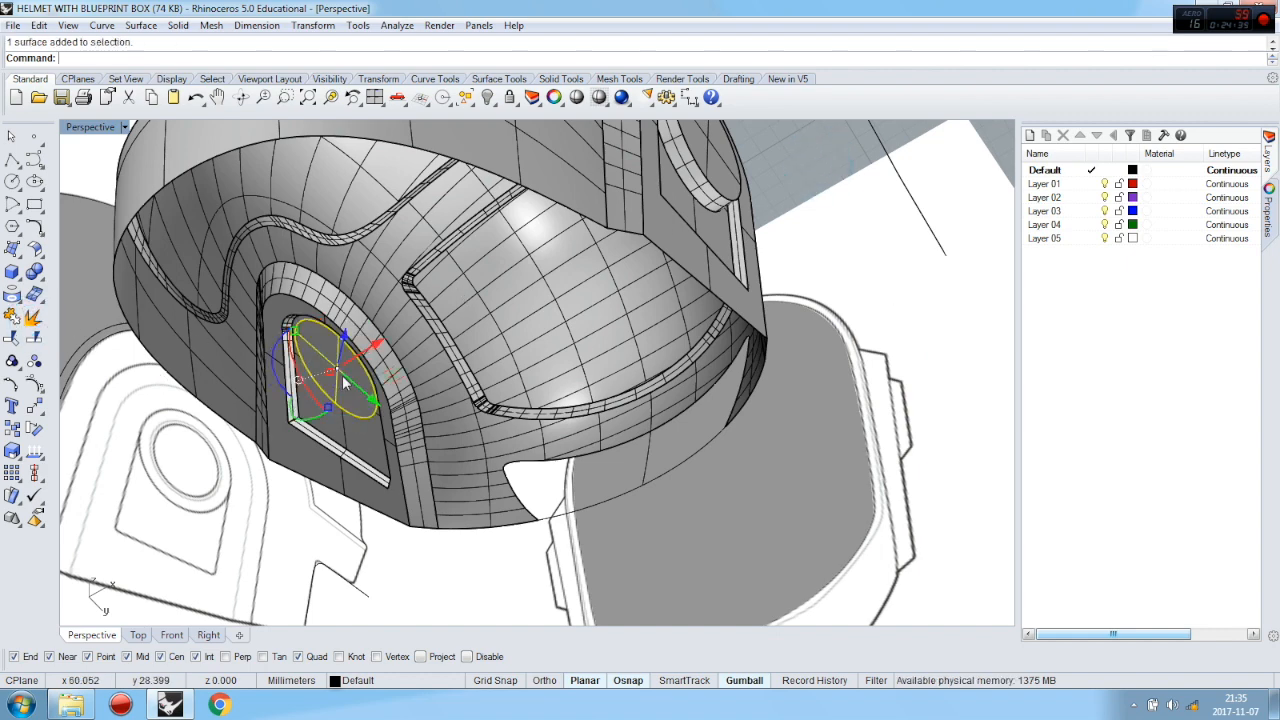
pyautogui.press('Delete')
# Select the entire helmet with both ear discs and join the touching surfaces
pyautogui.scroll(-3, 597, 349)
pyautogui.moveTo(597, 349); pyautogui.dragTo(528, 365, button='right')
pyautogui.scroll(-4, 640, 360)
pyautogui.moveTo(394, 216); pyautogui.dragTo(735, 597)
pyautogui.click(14, 315)
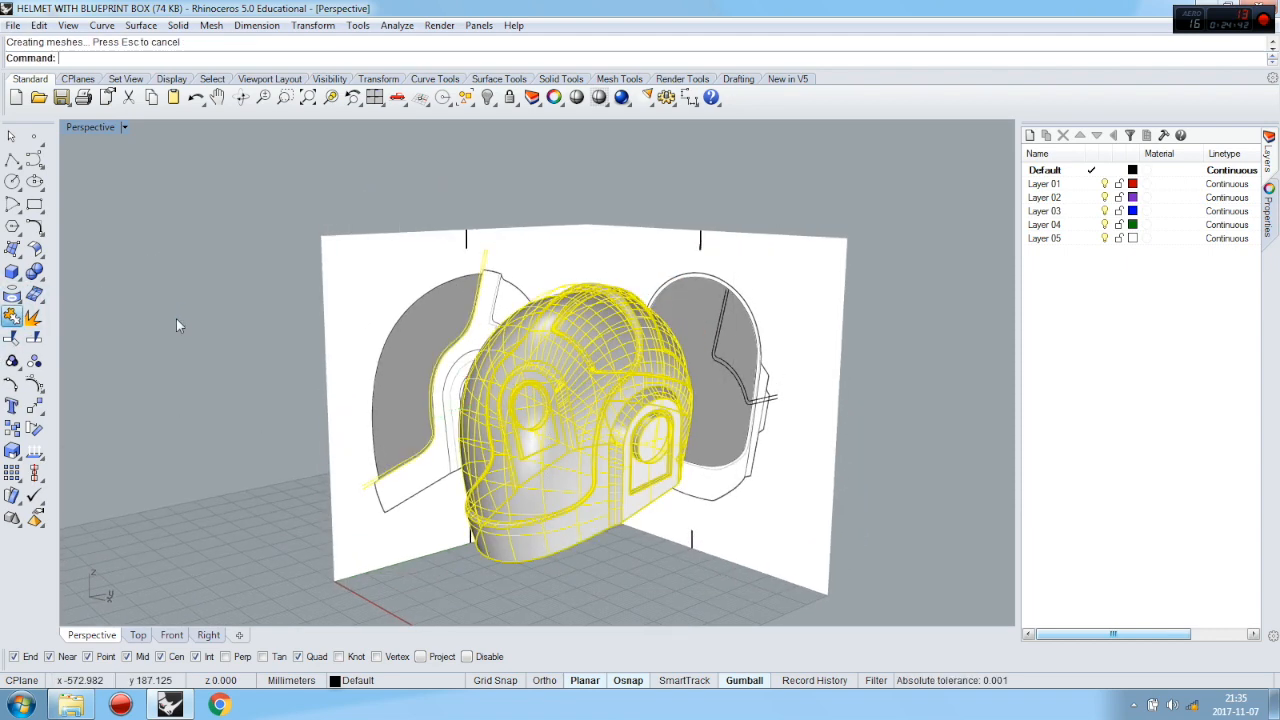
# Offset the outer rim of the original ear disc inward on its face by a distance of 1
pyautogui.click(207, 636)
pyautogui.scroll(8, 609, 540)
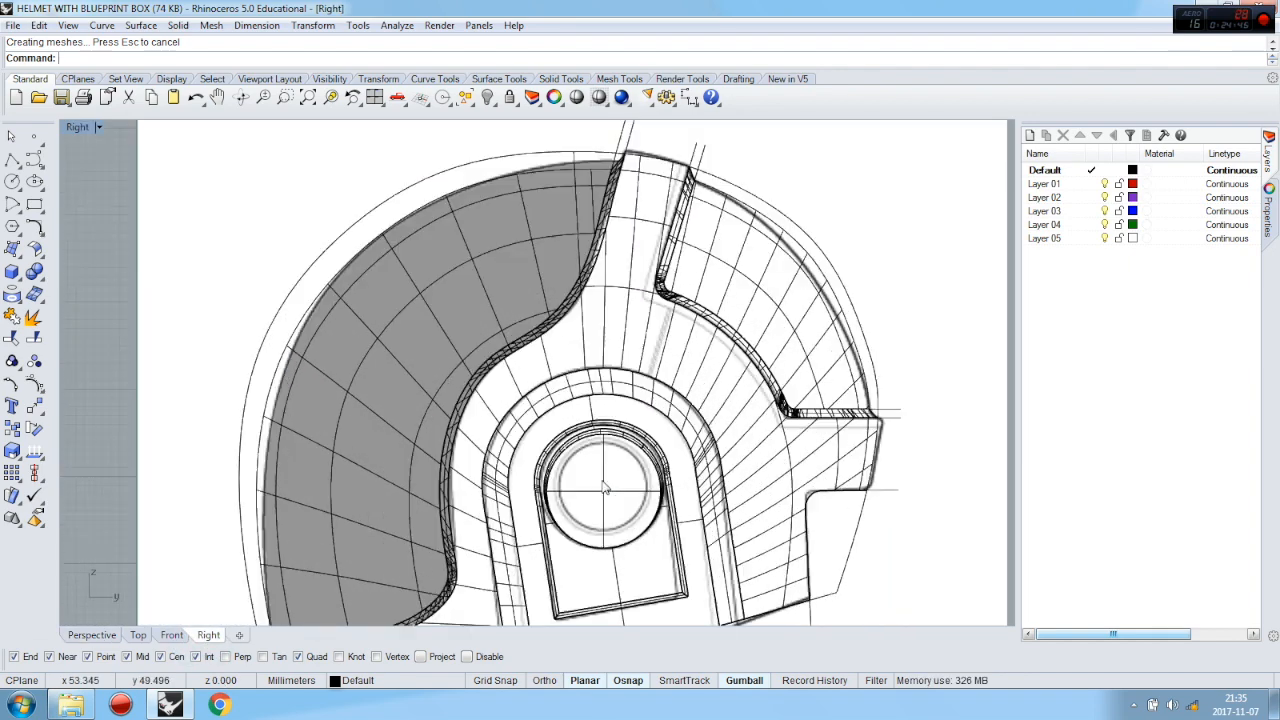
pyautogui.click(92, 635)
pyautogui.scroll(6, 667, 441)
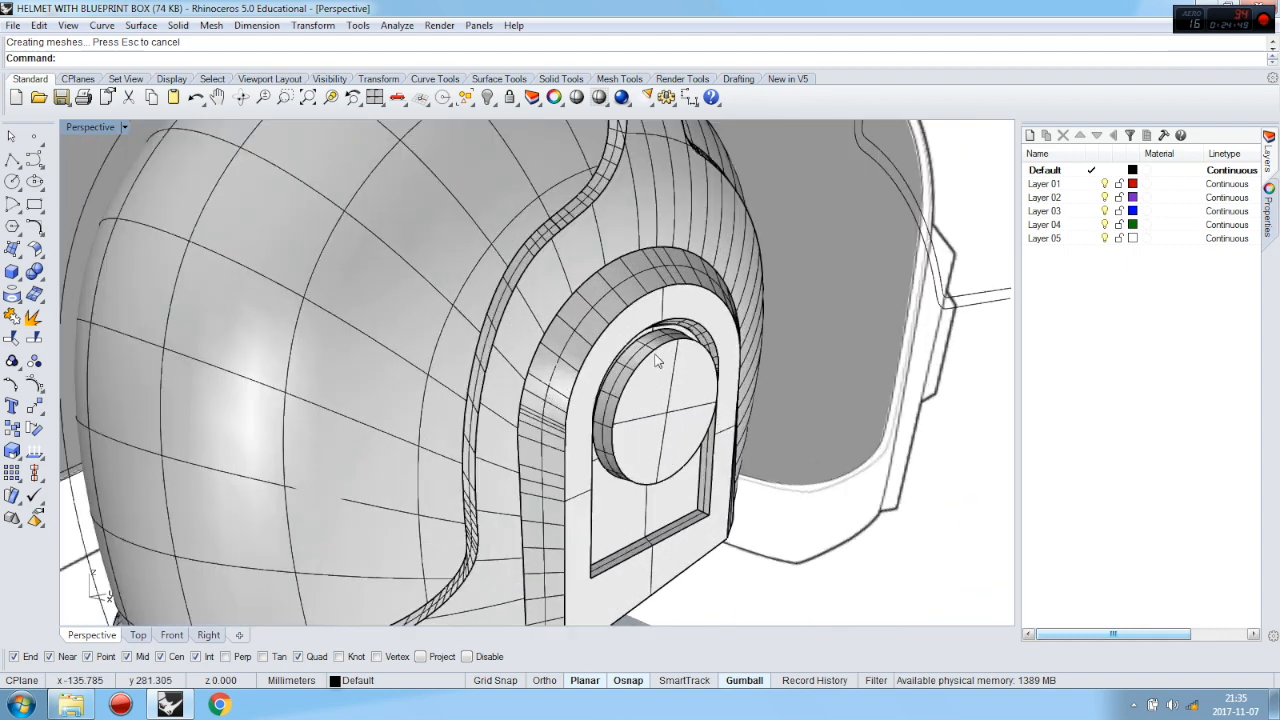
pyautogui.scroll(2, 657, 362)
pyautogui.click(42, 231)
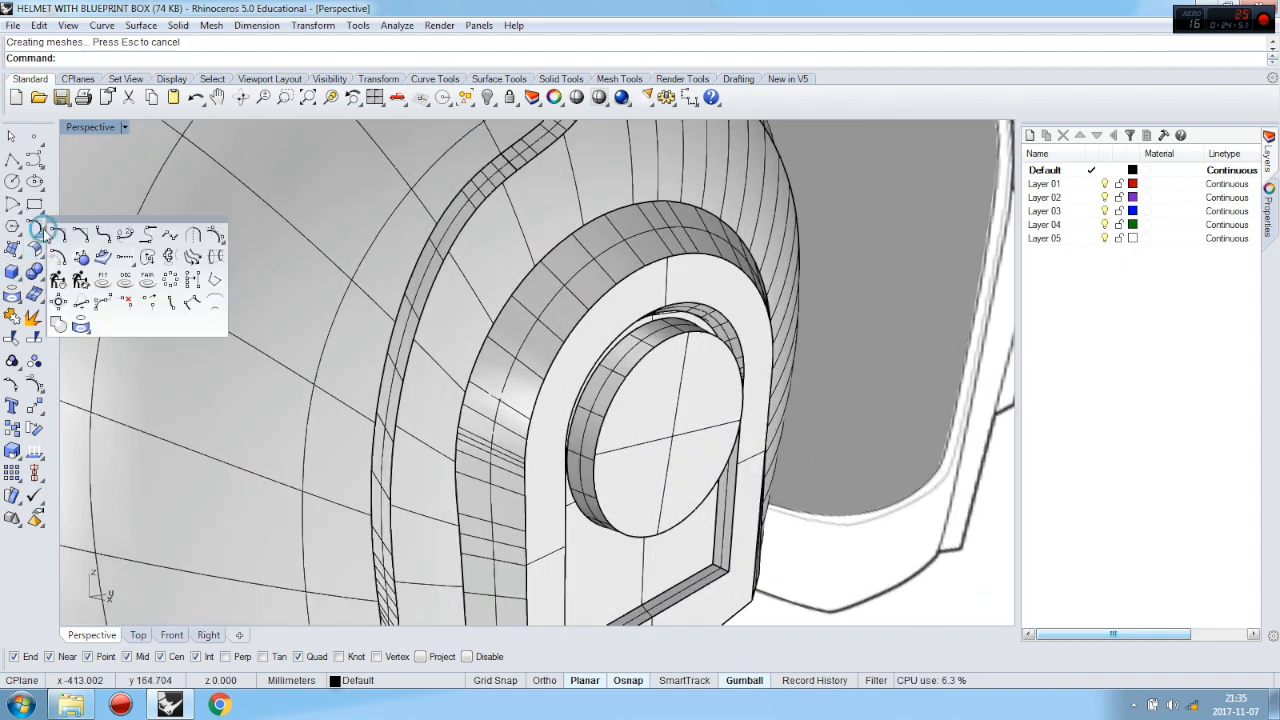
pyautogui.click(58, 258)
pyautogui.click(646, 358)
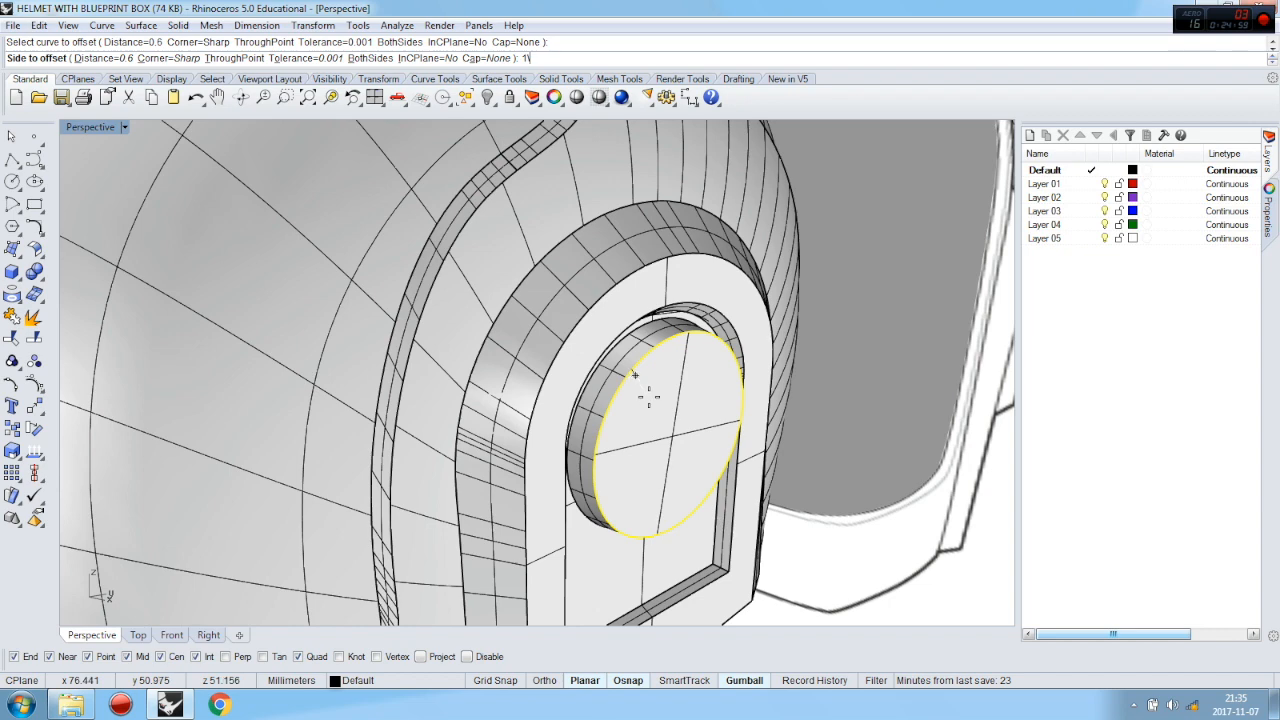
pyautogui.write('1')
pyautogui.press('Return')
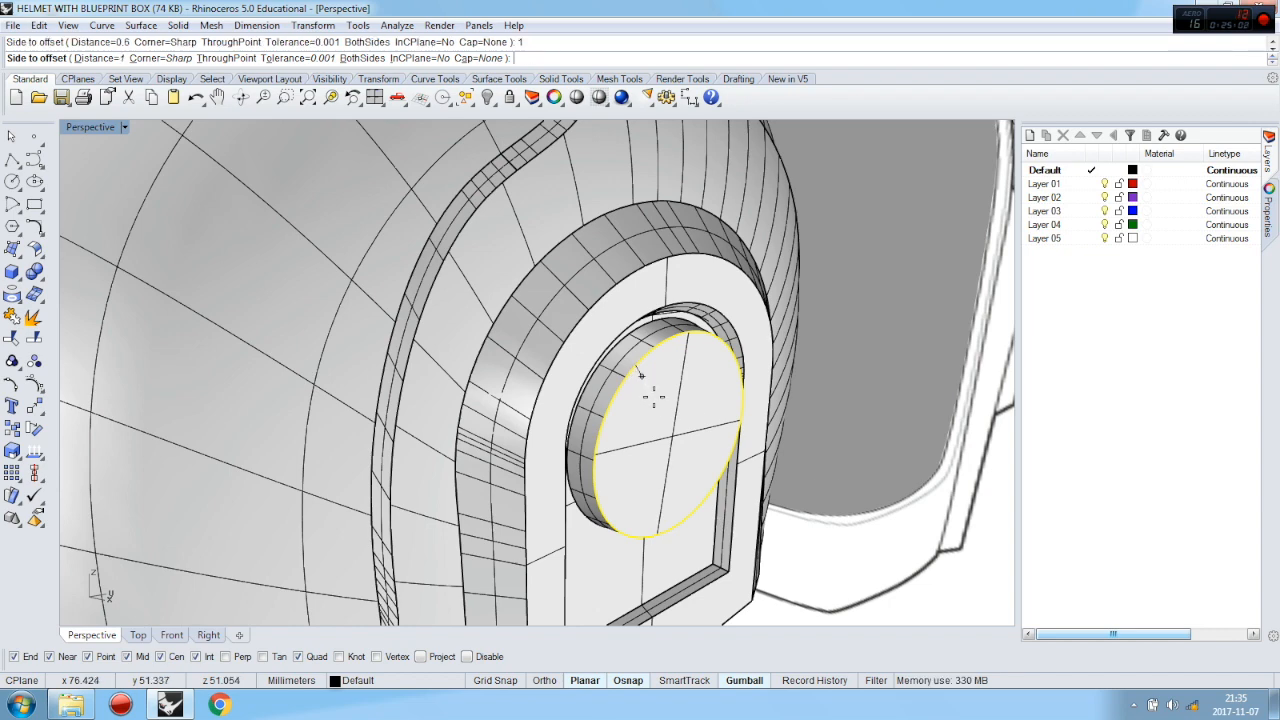
pyautogui.click(630, 391)
pyautogui.moveTo(640, 396); pyautogui.dragTo(658, 390, button='right')
# Extrude the offset circle inward into the ear disc as a tapered solid with a draft angle of 8
pyautogui.click(592, 287)
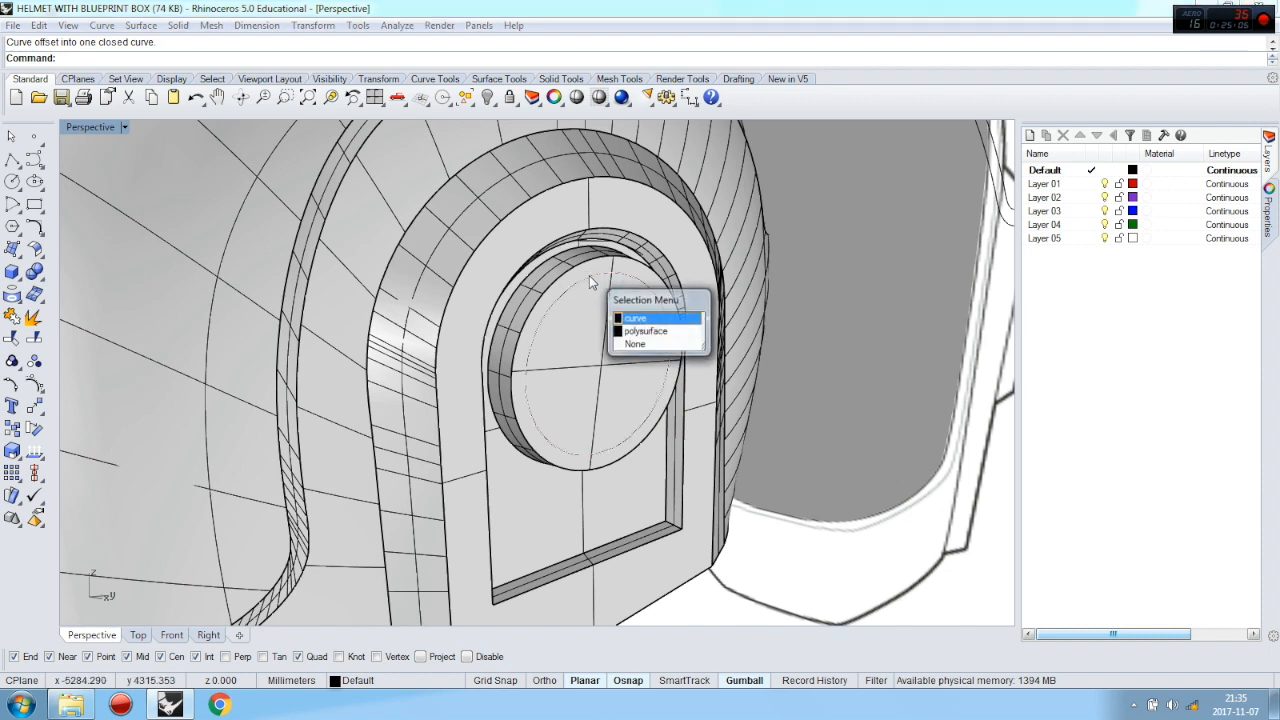
pyautogui.click(631, 319)
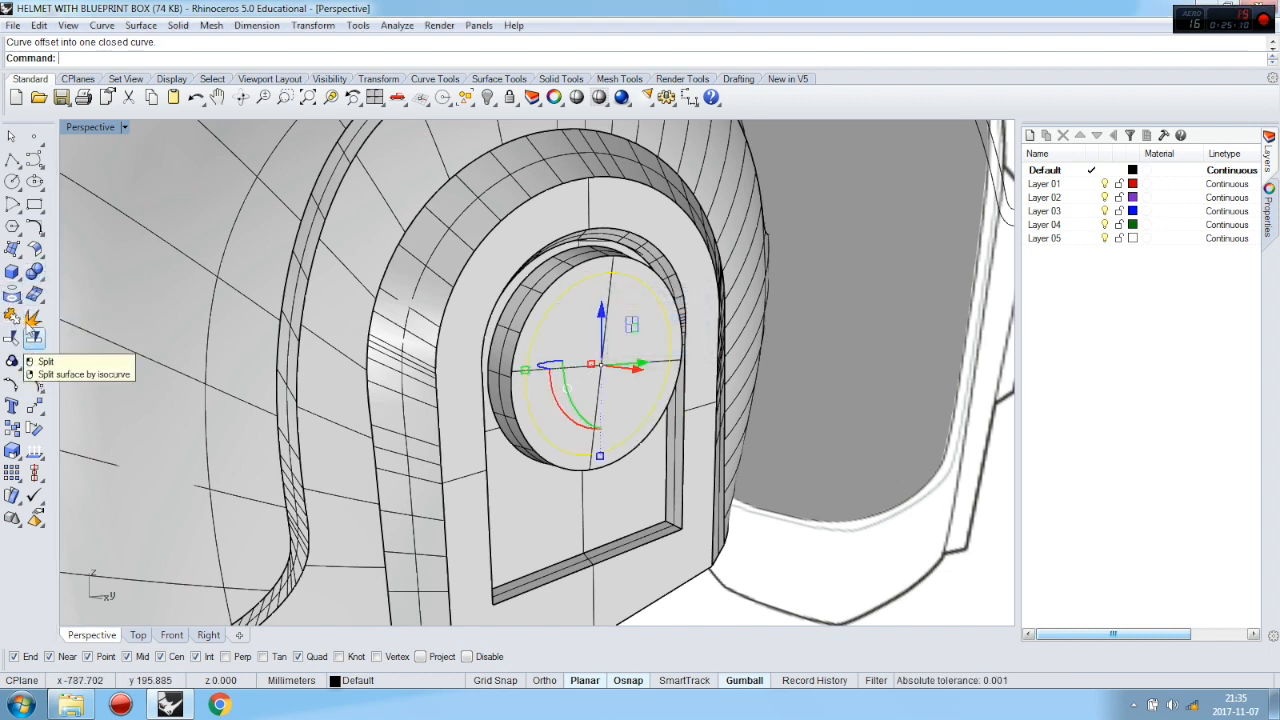
pyautogui.click(35, 274)
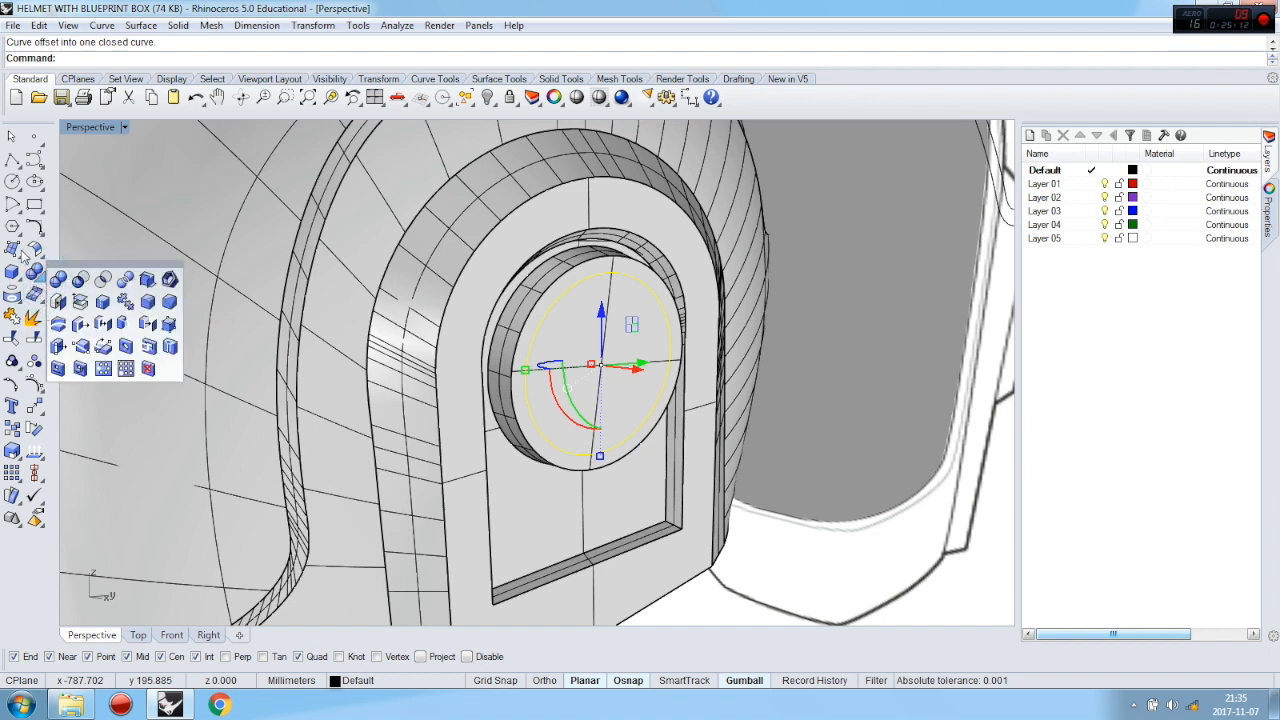
pyautogui.click(19, 257)
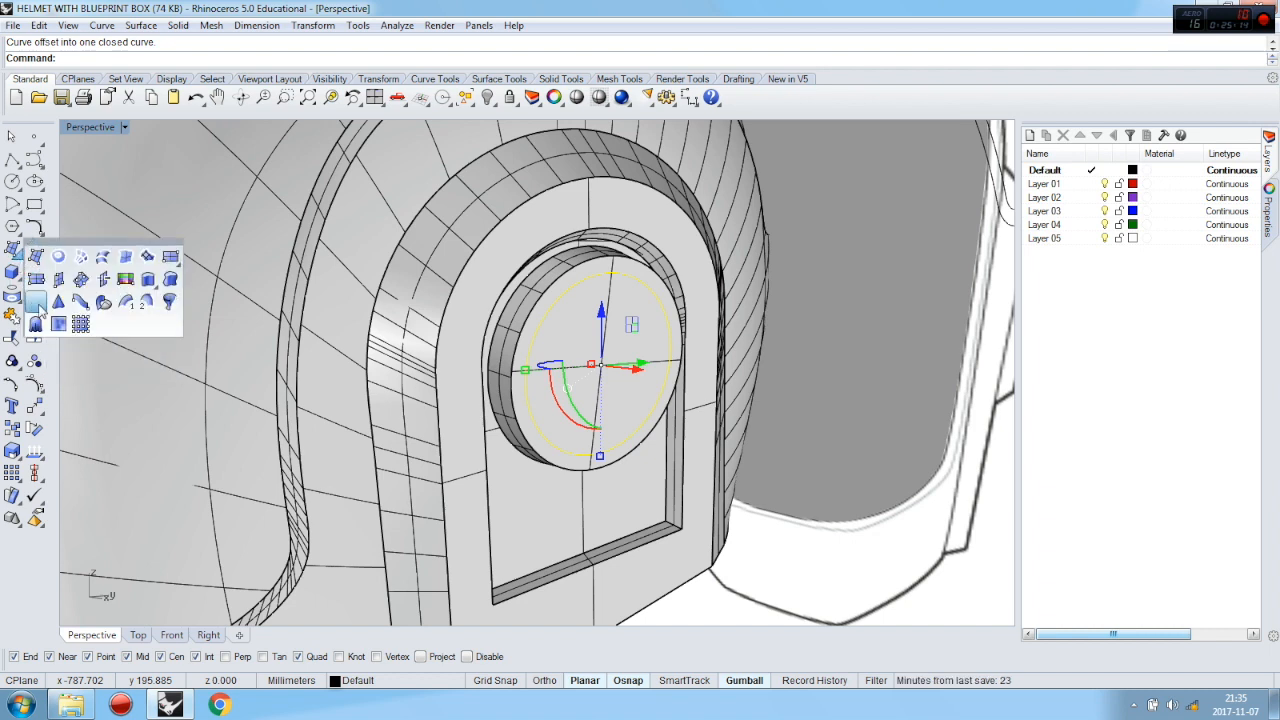
pyautogui.click(155, 285)
pyautogui.click(262, 315)
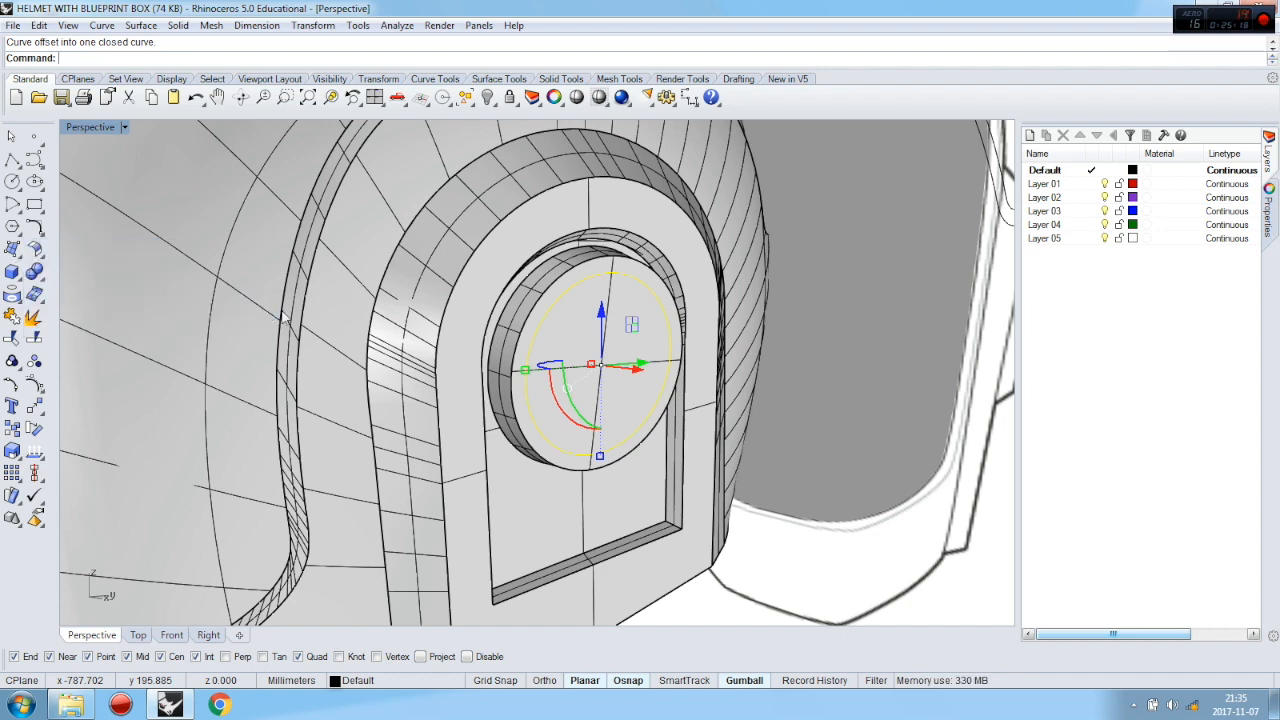
pyautogui.moveTo(576, 349); pyautogui.dragTo(695, 370, button='right')
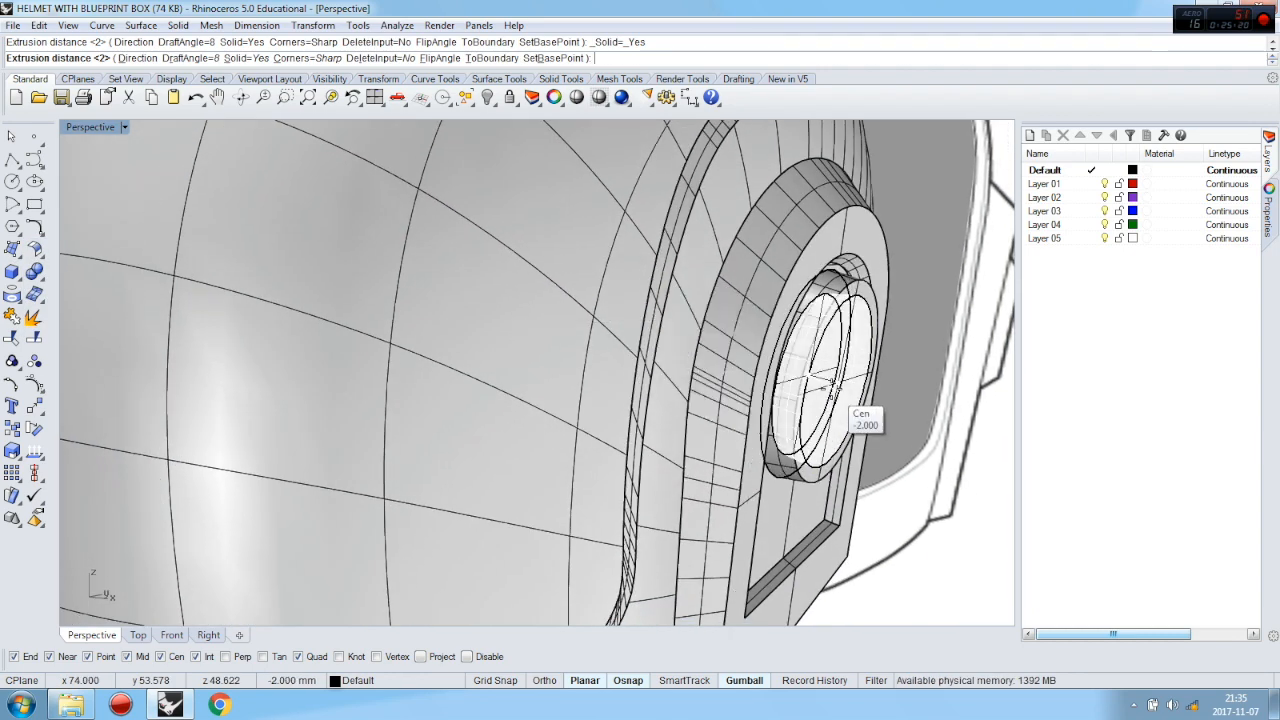
pyautogui.moveTo(807, 422); pyautogui.dragTo(777, 411, button='right')
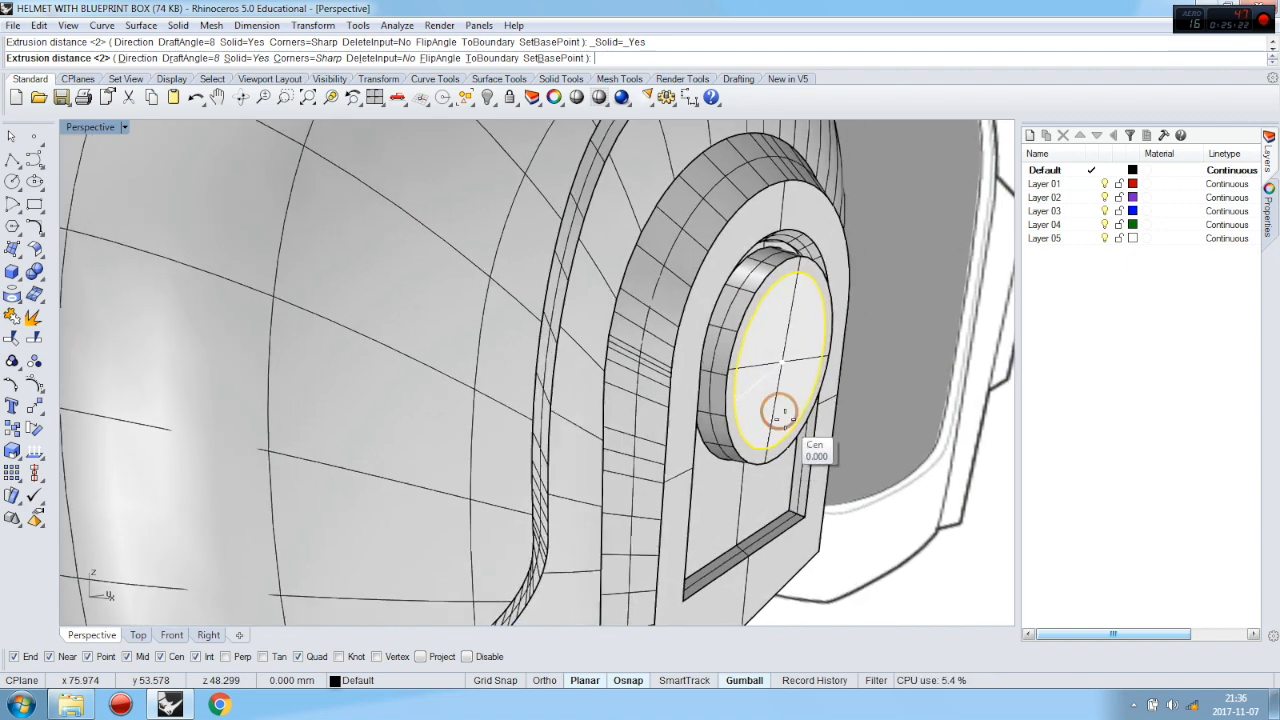
pyautogui.click(724, 475)
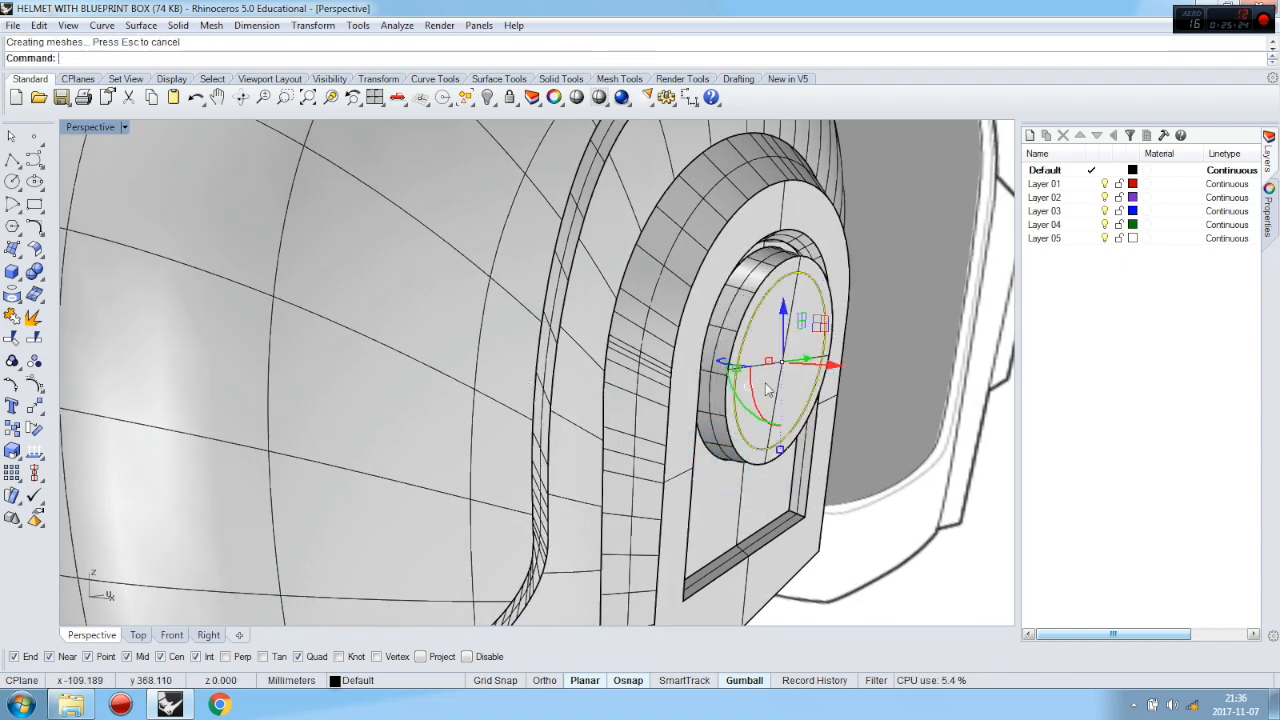
# Explode the new inner tapered solid and delete its cap surface on the ear disc's face
pyautogui.moveTo(797, 345); pyautogui.dragTo(679, 339, button='right')
pyautogui.click(13, 316)
pyautogui.click(716, 366)
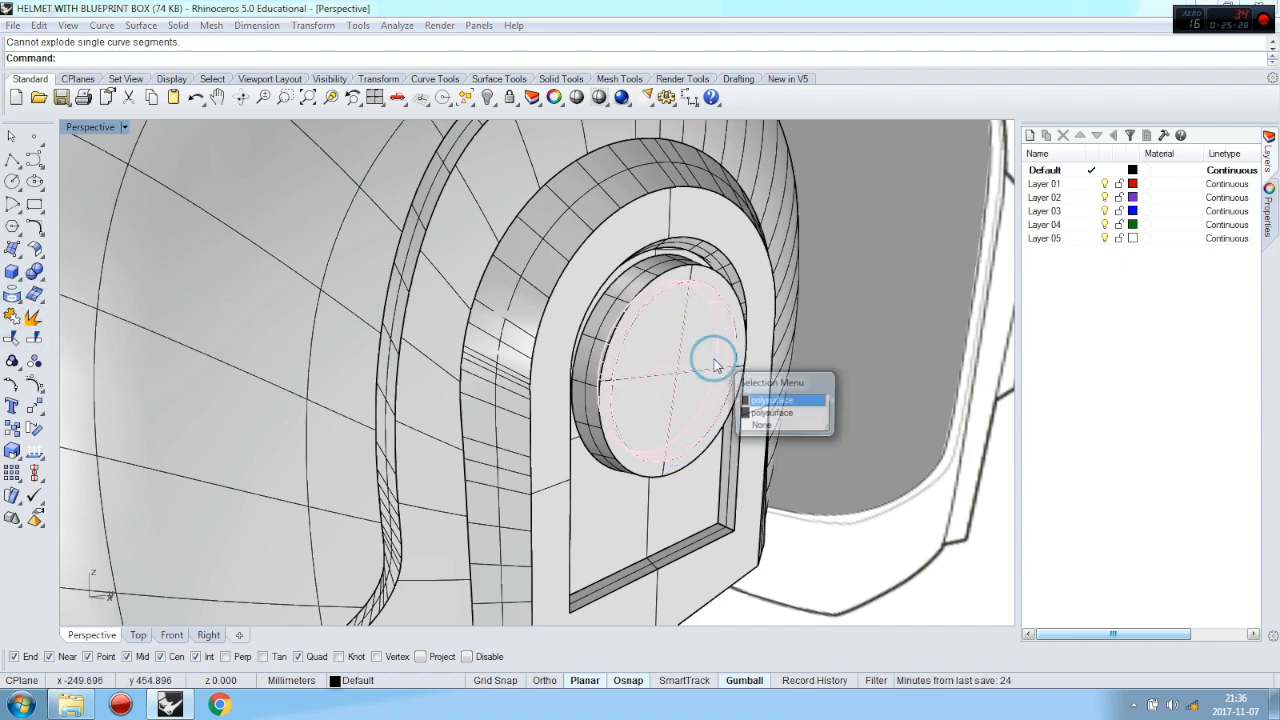
pyautogui.click(772, 400)
pyautogui.click(32, 318)
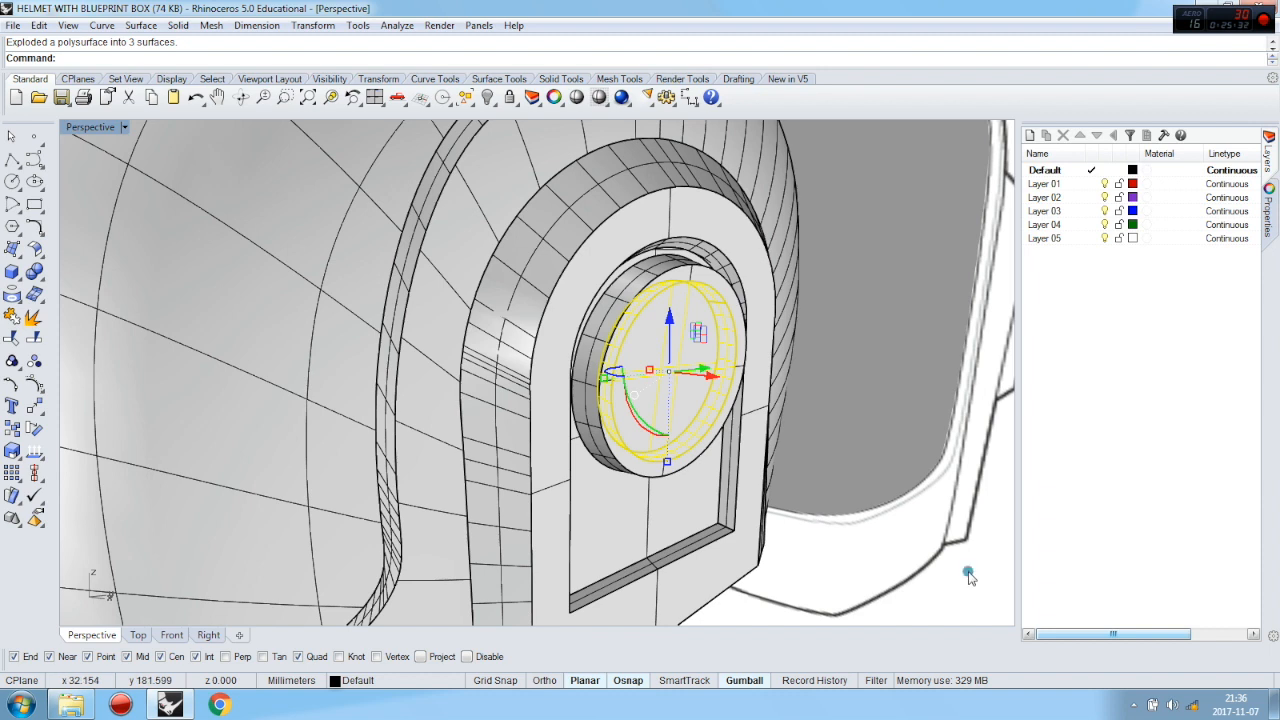
pyautogui.press('Escape')
pyautogui.click(703, 358)
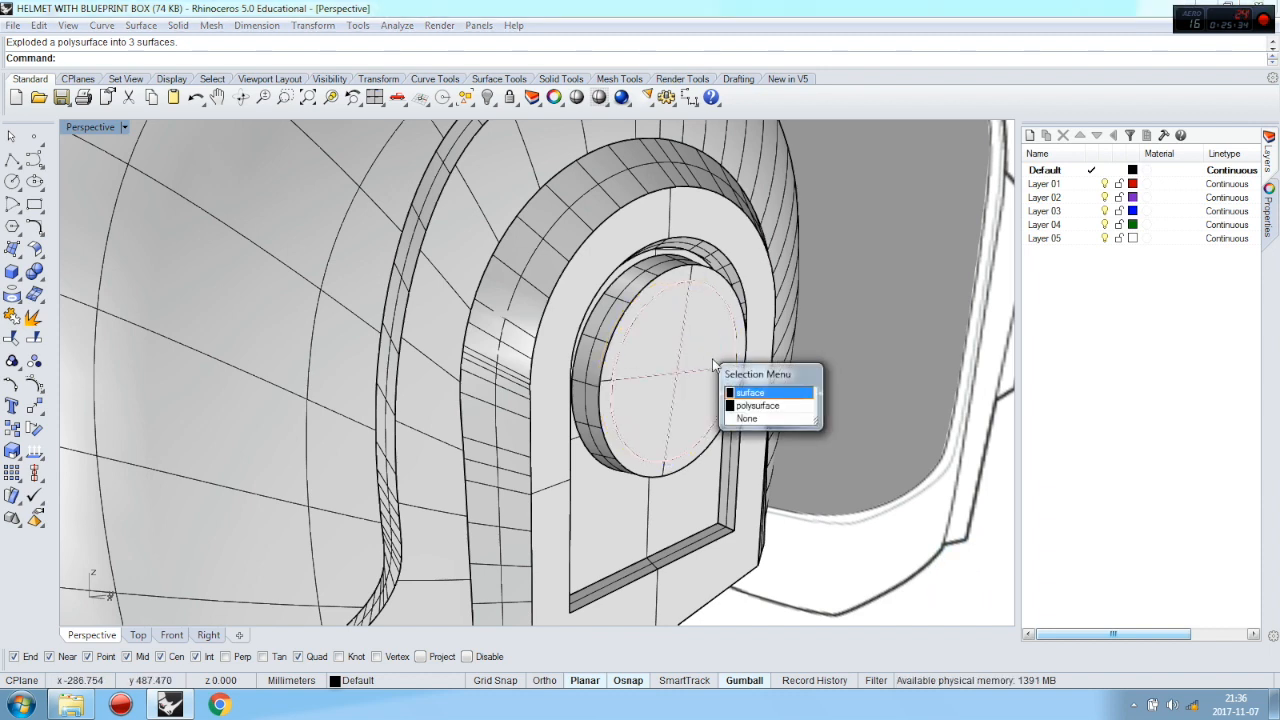
pyautogui.click(752, 393)
pyautogui.press('Delete')
# Trim away the original ear disc's outer face inside the offset circle to open the tapered recess
pyautogui.click(726, 310)
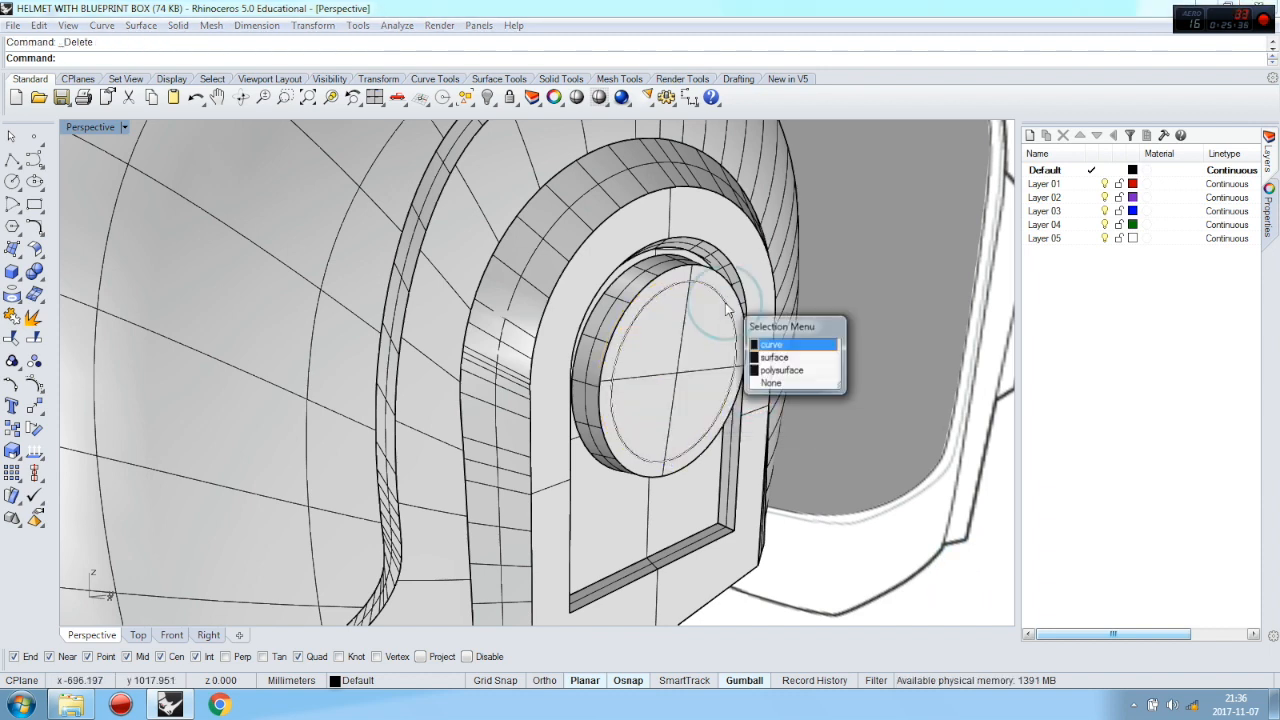
pyautogui.click(771, 344)
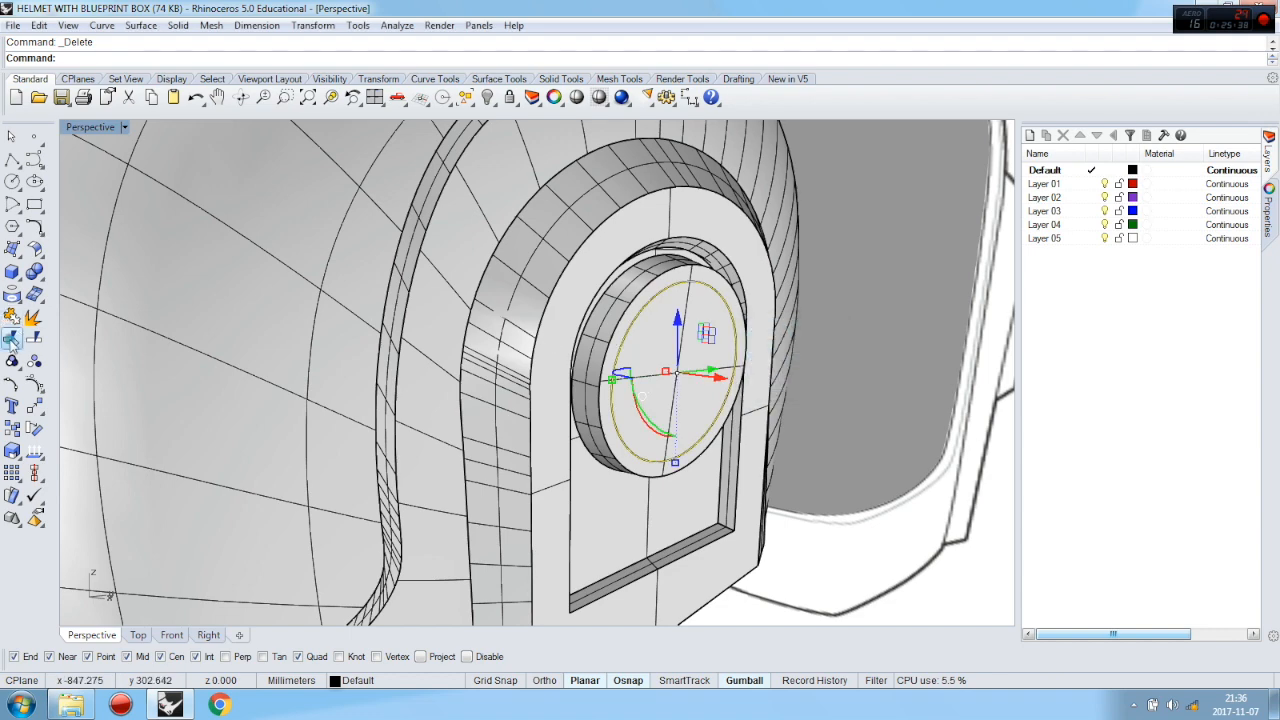
pyautogui.click(12, 340)
pyautogui.click(708, 363)
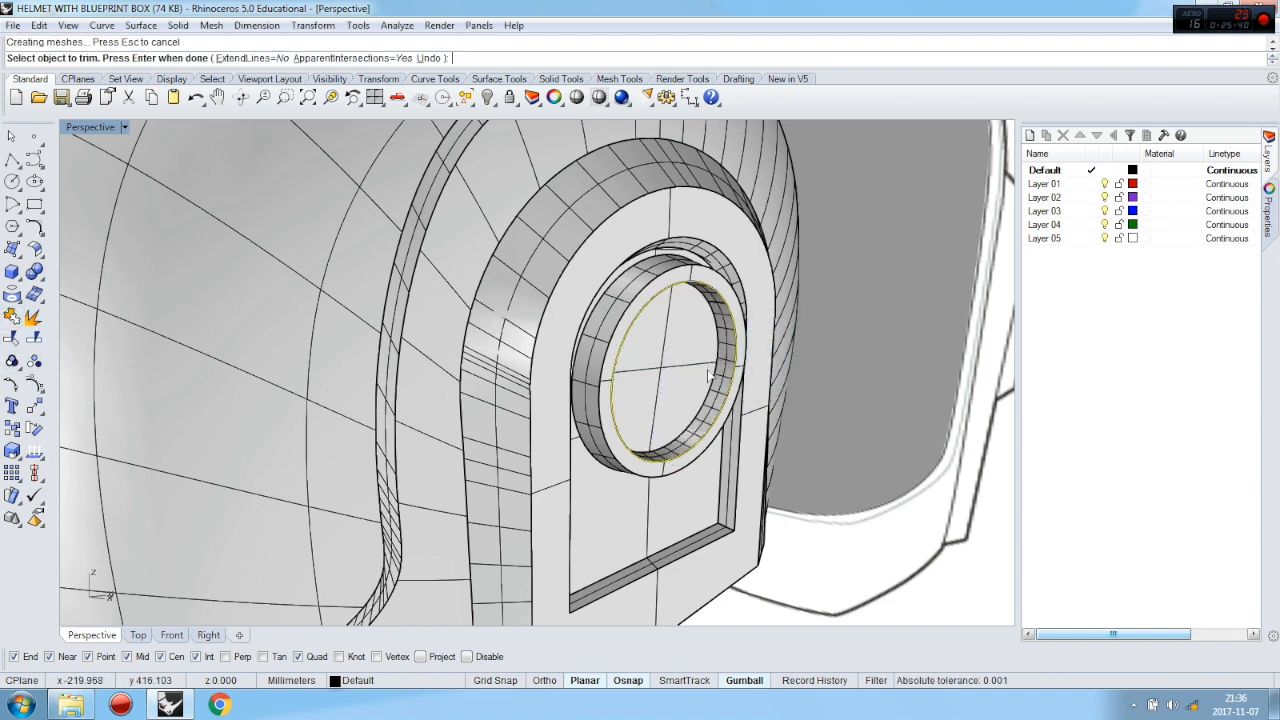
pyautogui.scroll(-3, 685, 345)
pyautogui.press('Return')
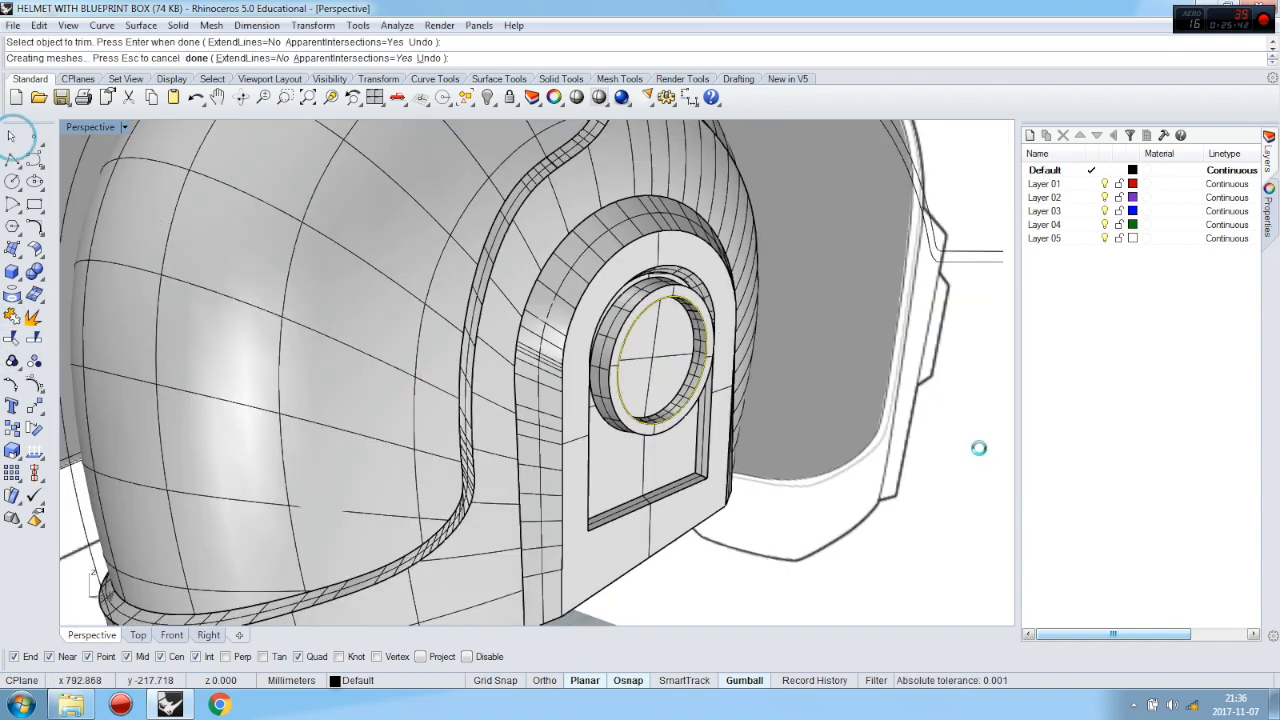
# Join the recess floor and the tapered inner wall of the original ear disc into one polysurface
pyautogui.scroll(5, 720, 379)
pyautogui.scroll(-3, 380, 225)
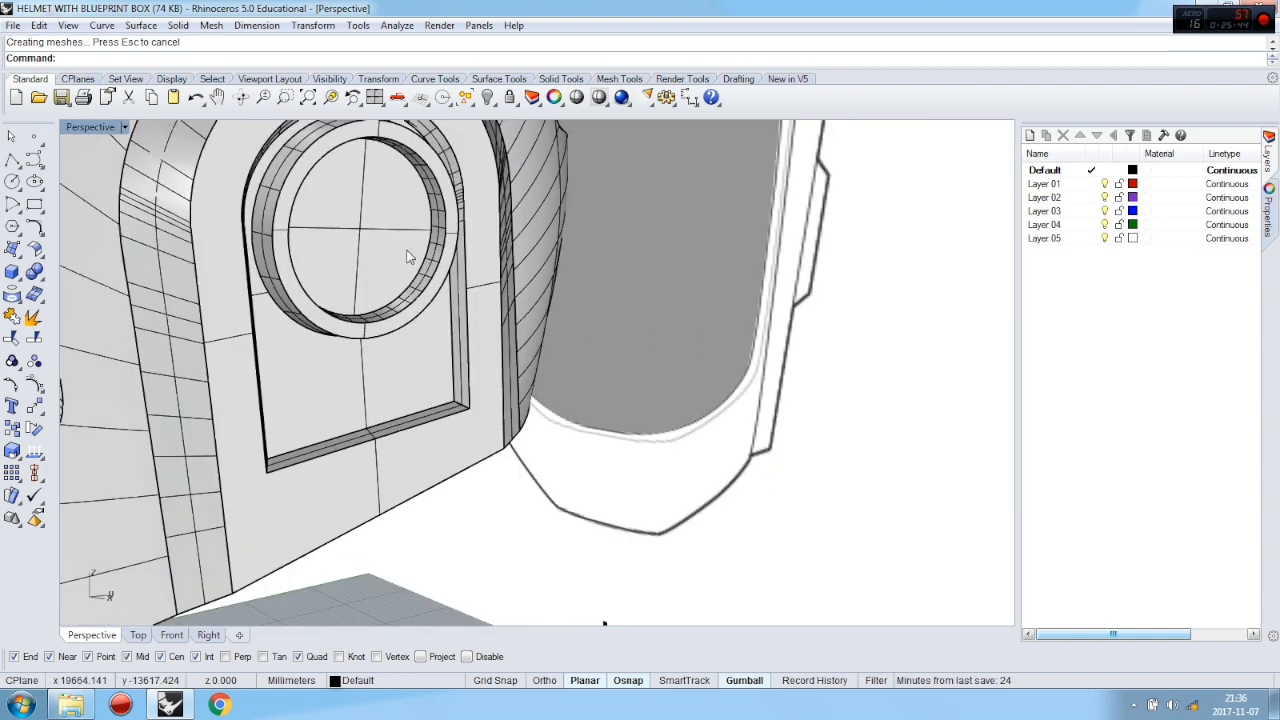
pyautogui.scroll(3, 365, 218)
pyautogui.click(349, 216)
pyautogui.click(461, 289)
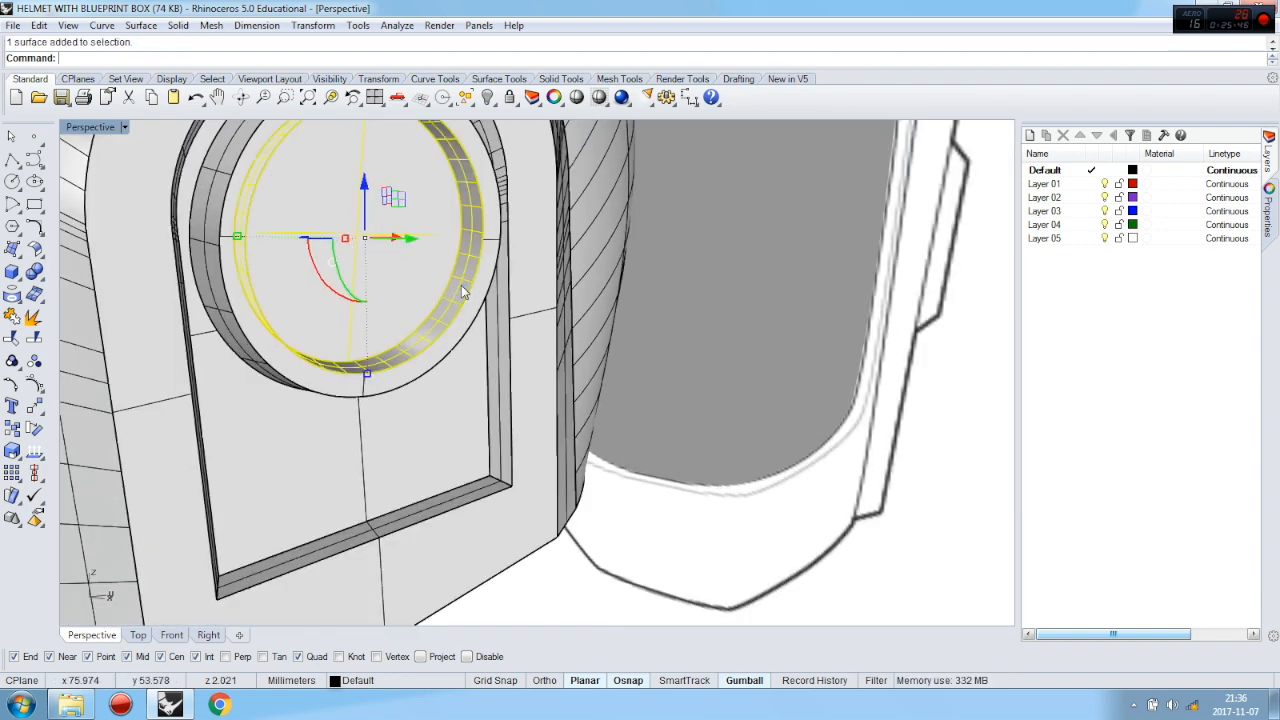
pyautogui.click(12, 318)
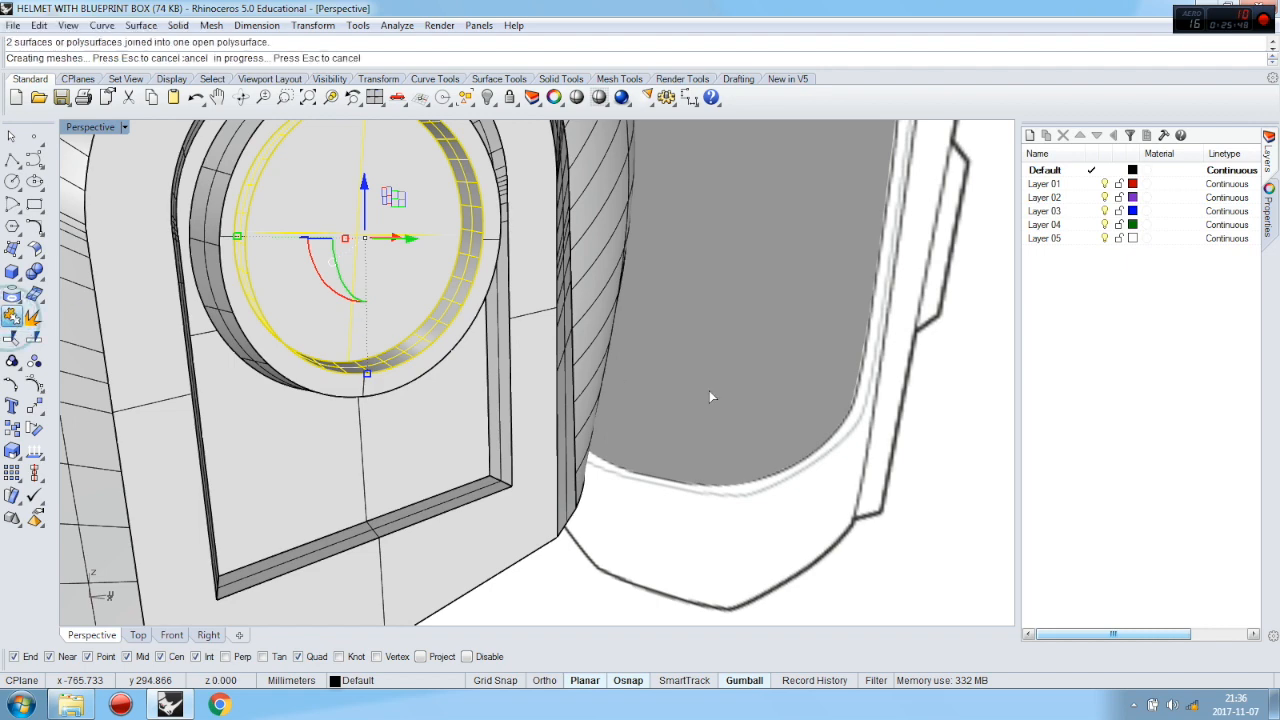
# Mirror a copy of the joined recess to the opposite ear across the helmet's centre plane
pyautogui.scroll(-5, 549, 405)
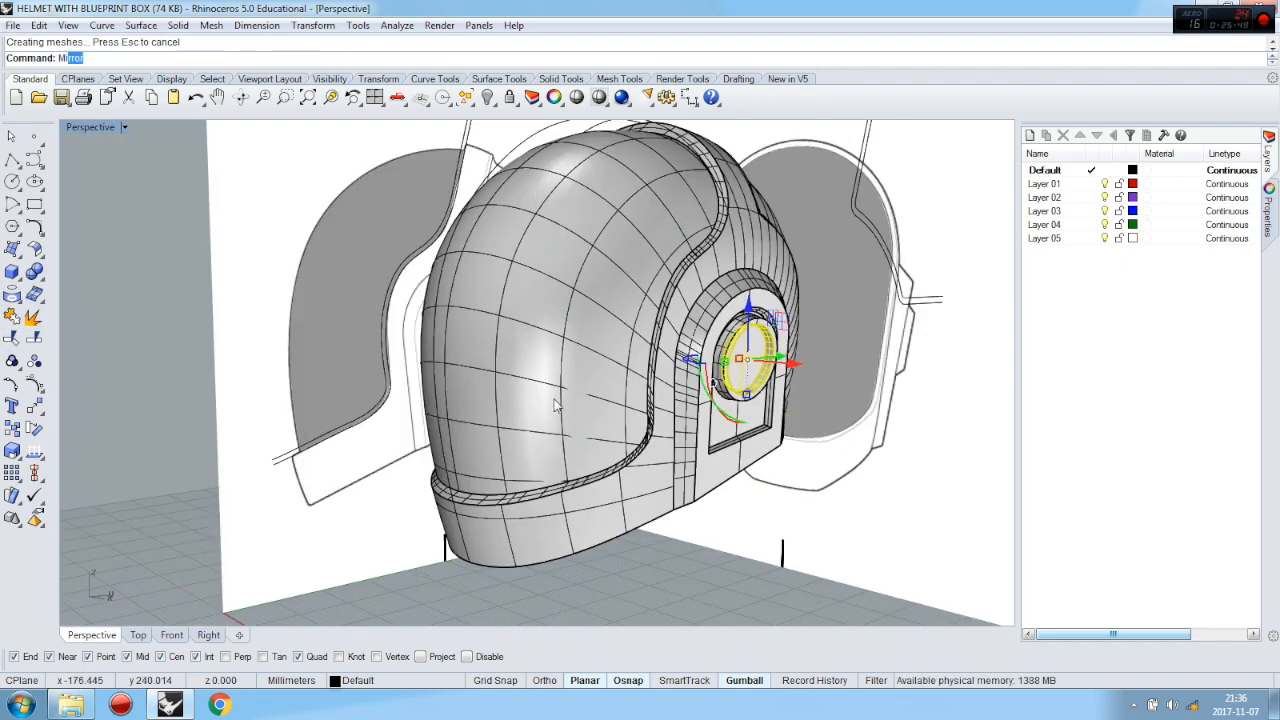
pyautogui.press('Return')
pyautogui.scroll(-5, 702, 368)
pyautogui.moveTo(652, 383); pyautogui.dragTo(756, 440, button='right')
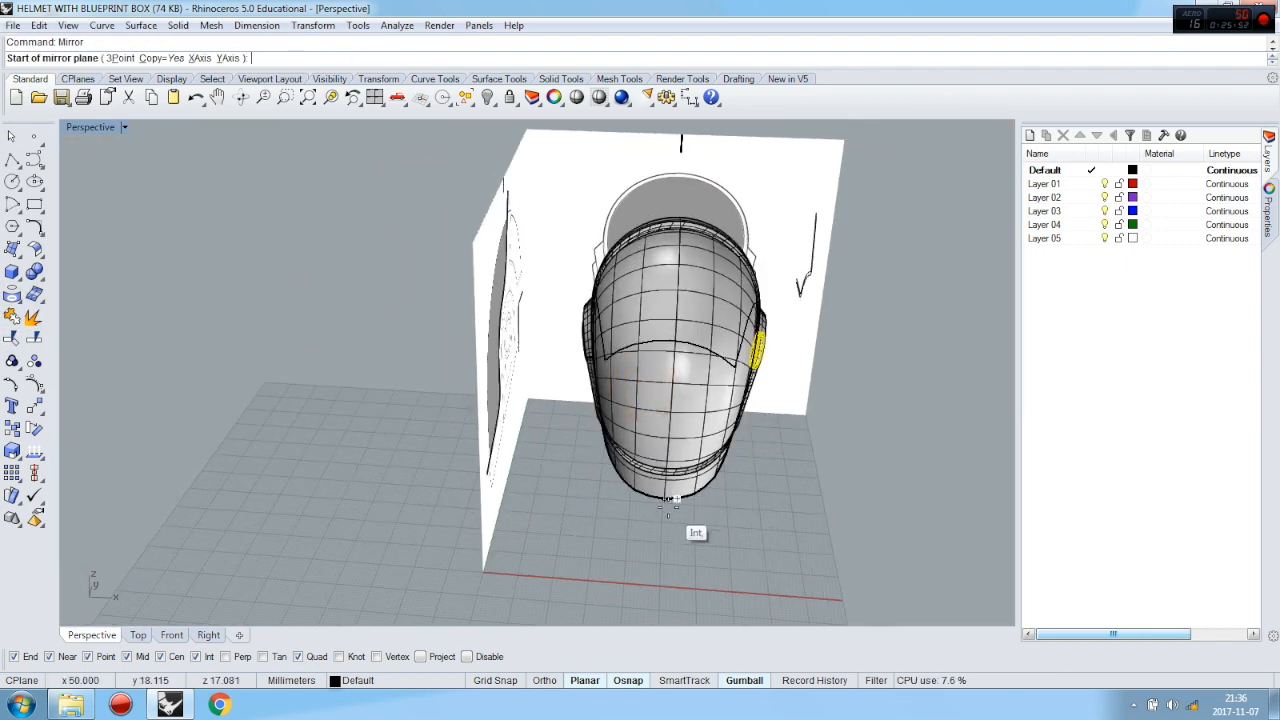
pyautogui.click(669, 503)
pyautogui.click(658, 545)
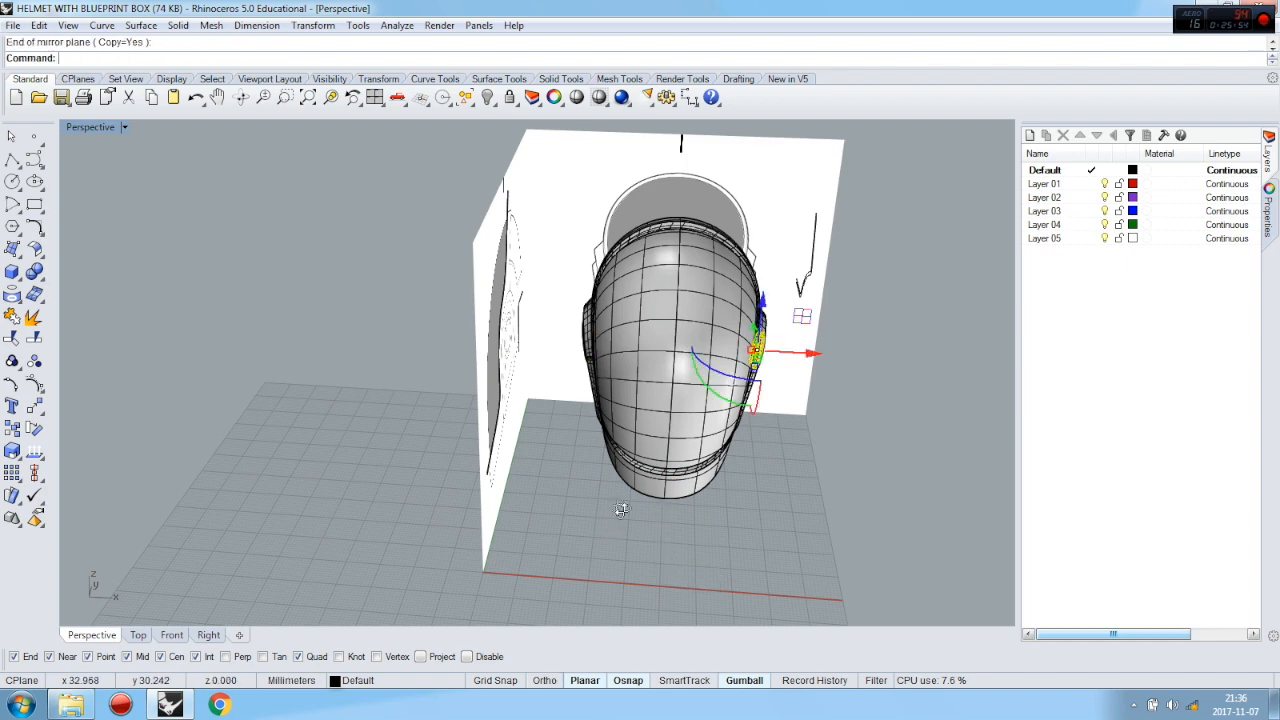
# Trim away the opposite ear disc's face inside the mirrored recess and clear the selection
pyautogui.moveTo(621, 509); pyautogui.dragTo(590, 350, button='right')
pyautogui.scroll(10, 588, 345)
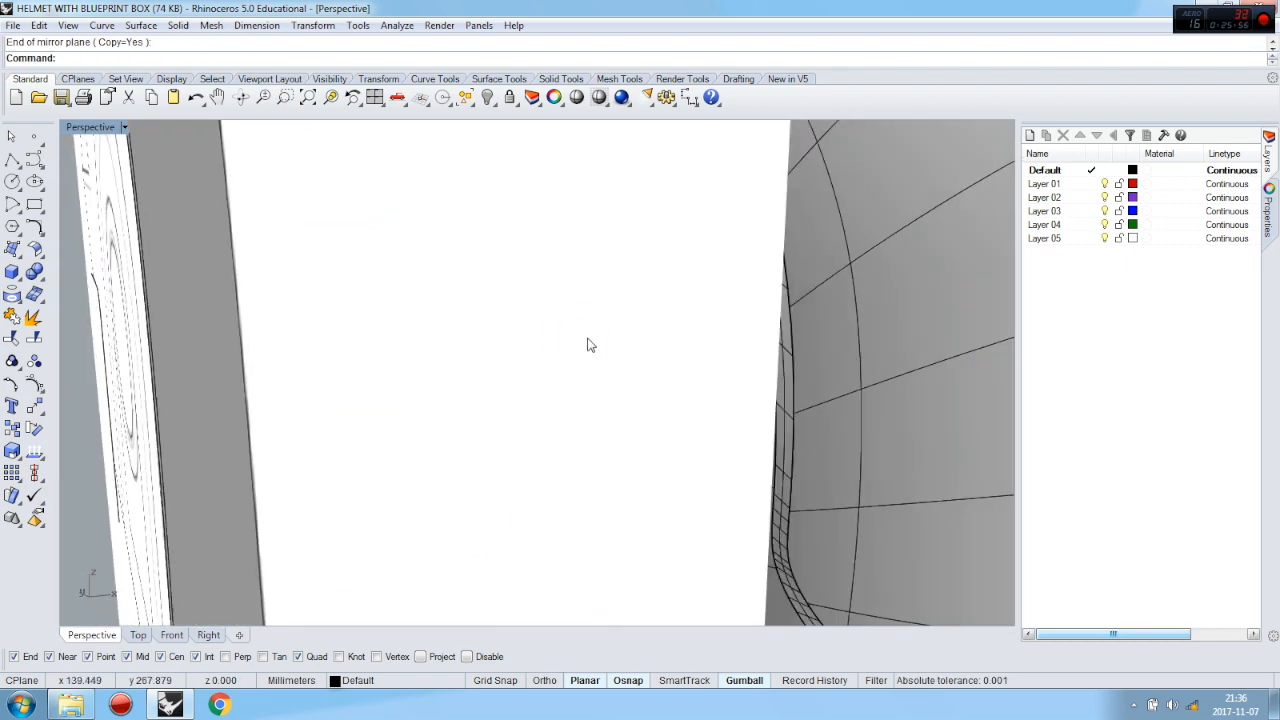
pyautogui.scroll(-5, 588, 345)
pyautogui.scroll(4, 586, 342)
pyautogui.click(583, 340)
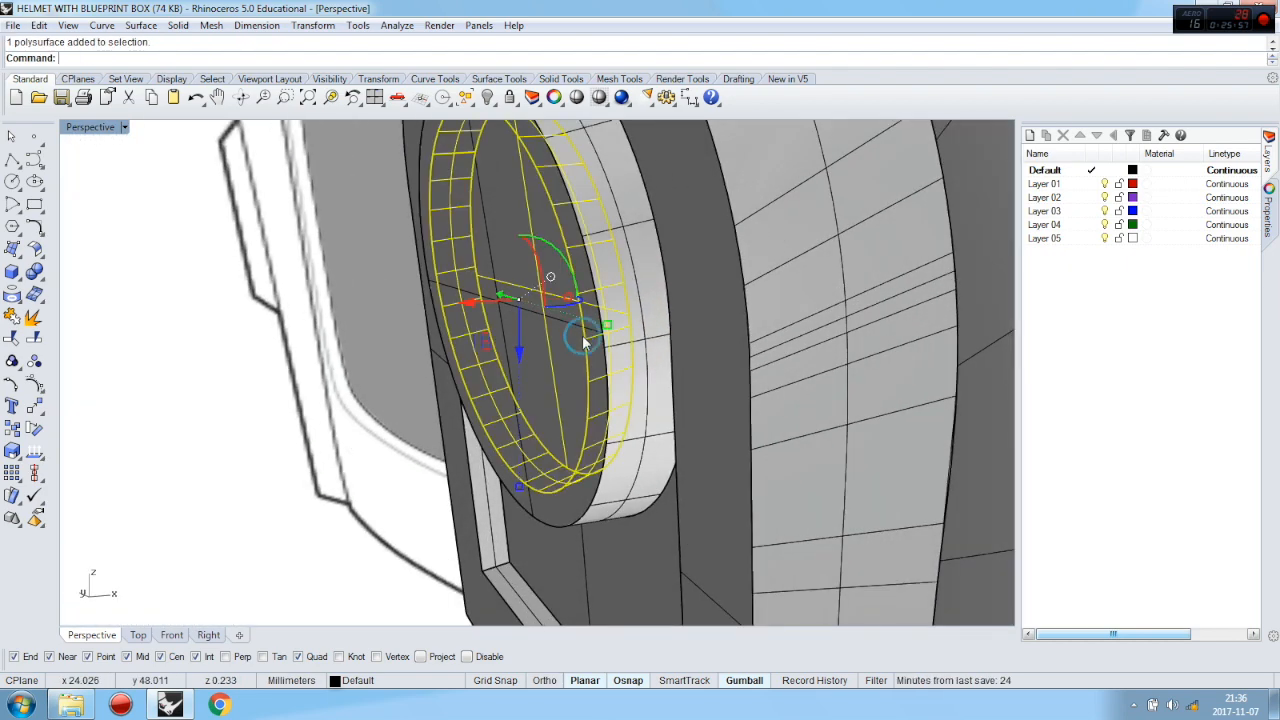
pyautogui.click(10, 340)
pyautogui.click(507, 250)
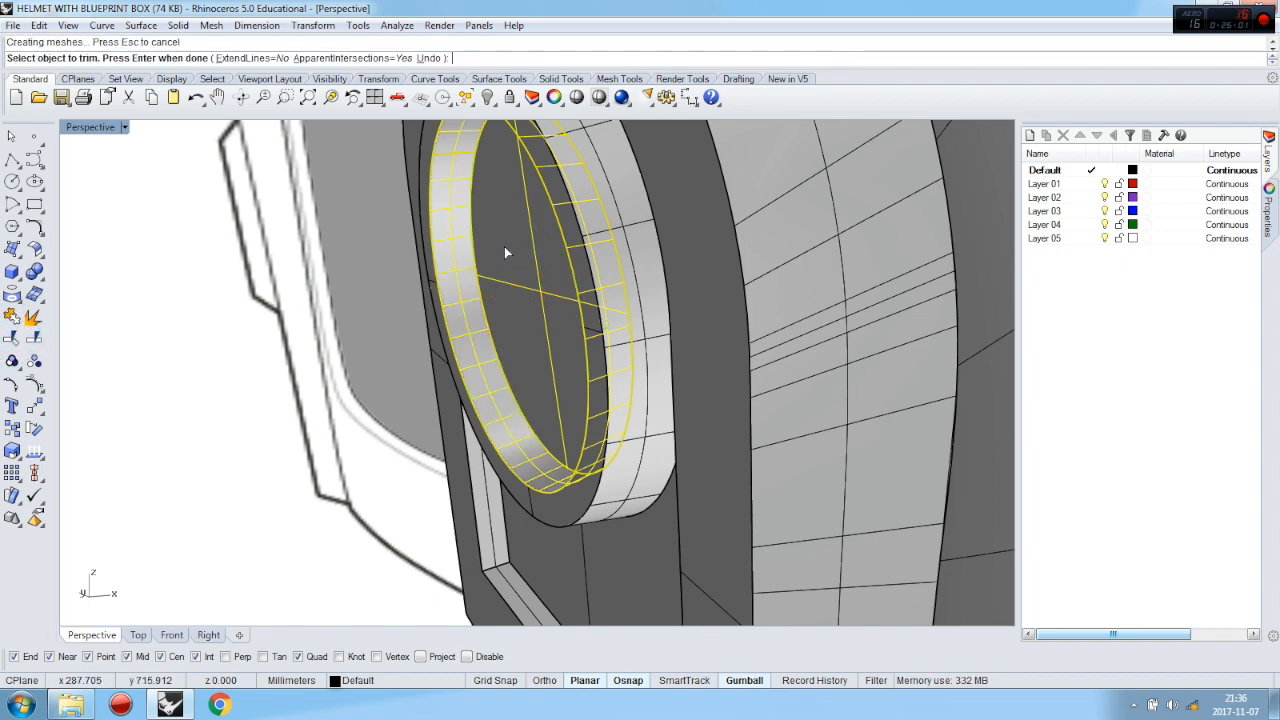
pyautogui.scroll(-5, 504, 246)
pyautogui.press('Return')
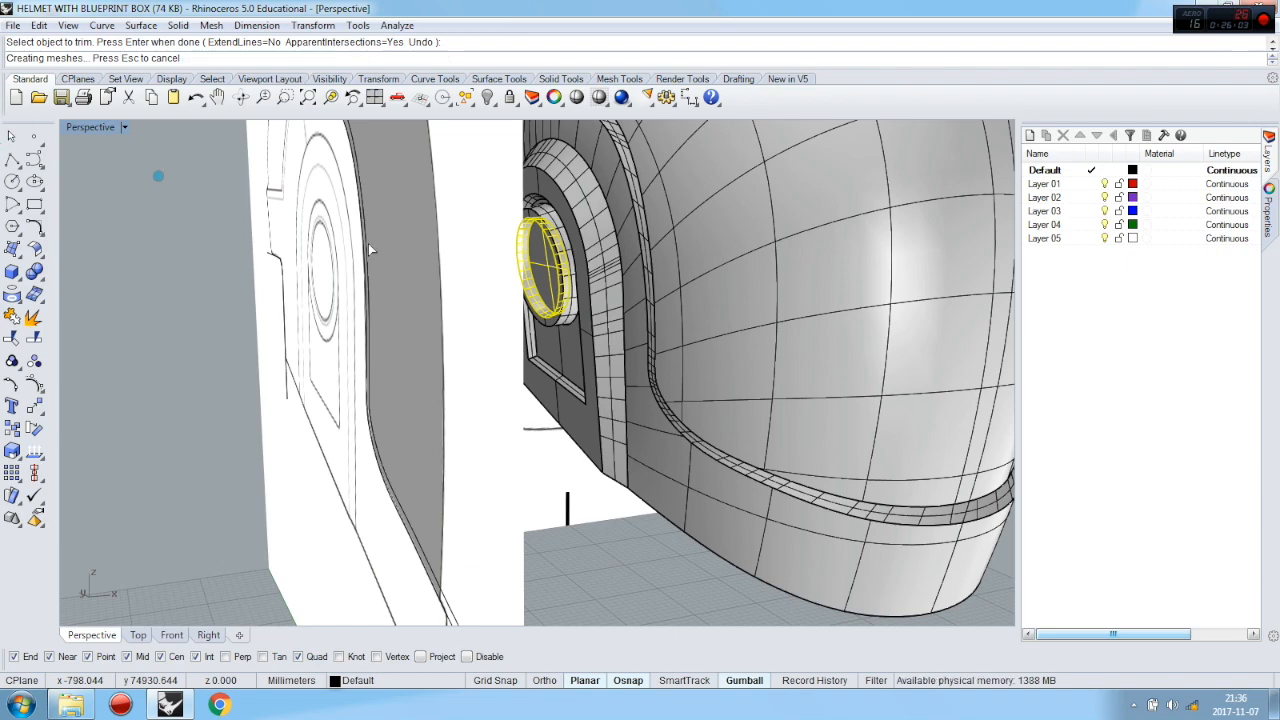
pyautogui.scroll(-5, 368, 243)
pyautogui.moveTo(370, 250); pyautogui.dragTo(381, 283, button='right')
pyautogui.click(14, 136)
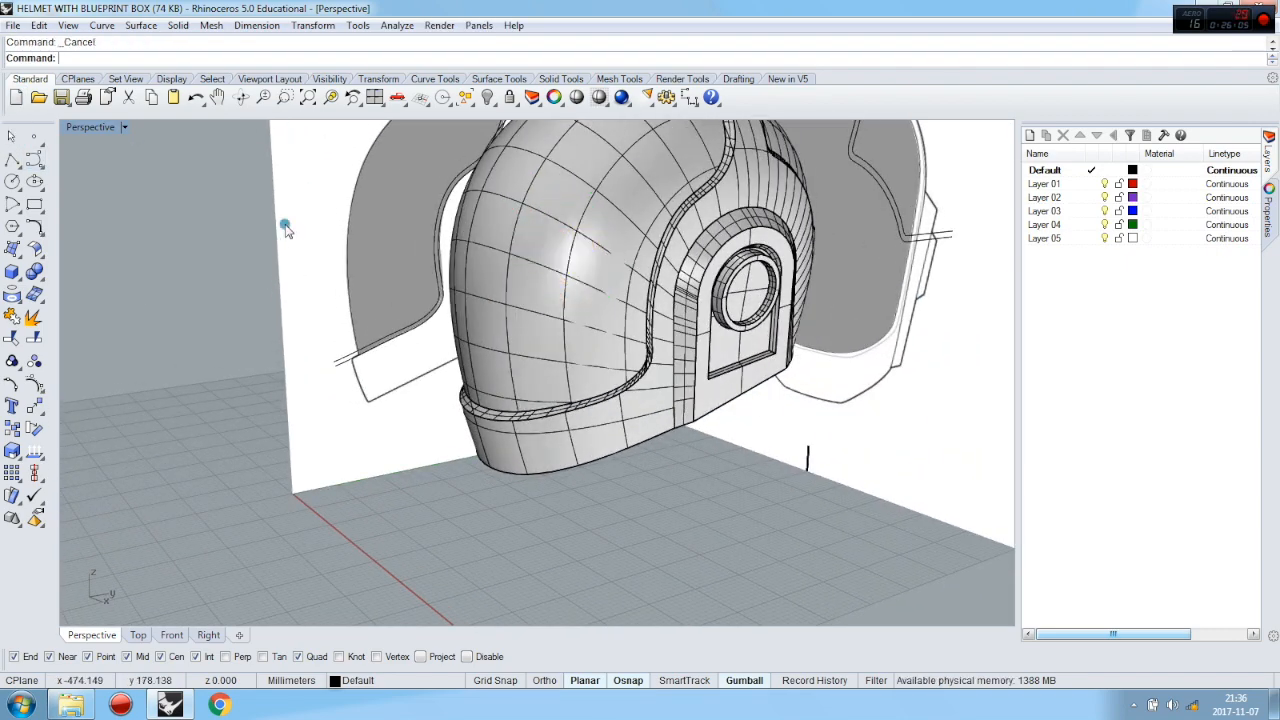
# Select the entire helmet with both ear recesses and join the touching surfaces
pyautogui.moveTo(283, 220); pyautogui.dragTo(408, 436, button='right')
pyautogui.scroll(-6, 475, 469)
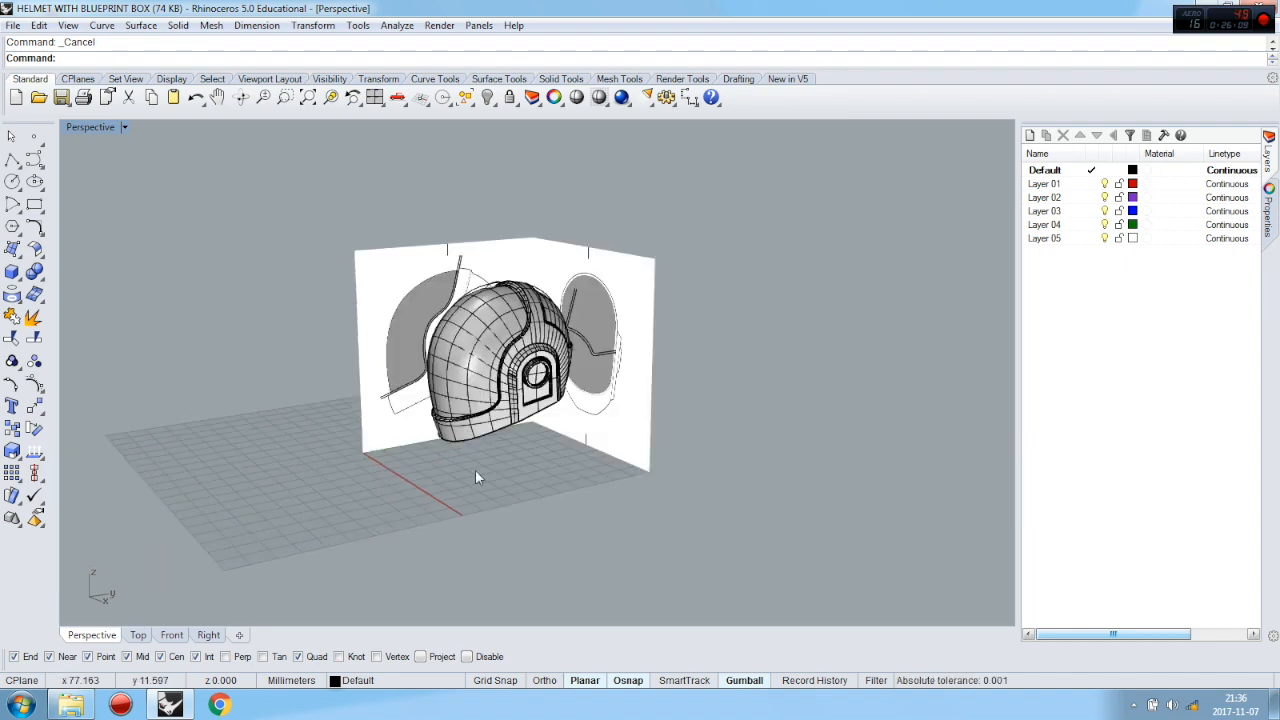
pyautogui.scroll(4, 514, 347)
pyautogui.moveTo(382, 567); pyautogui.dragTo(614, 196)
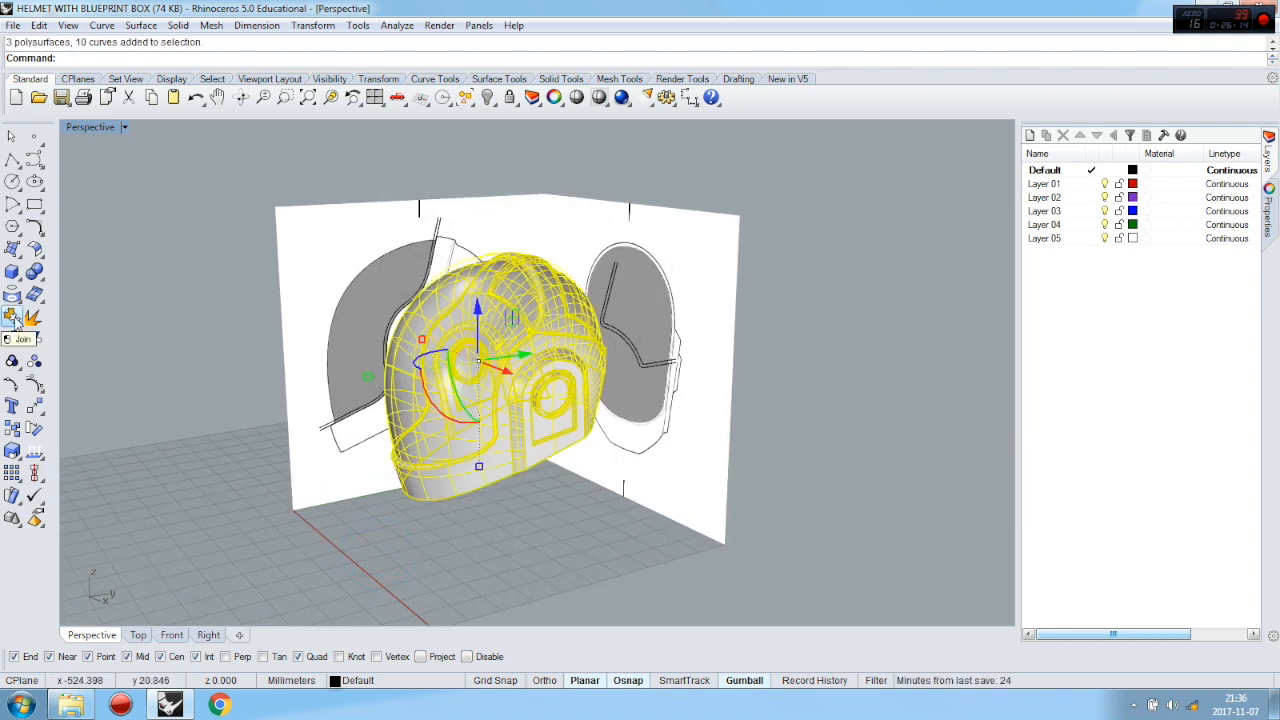
pyautogui.click(12, 317)
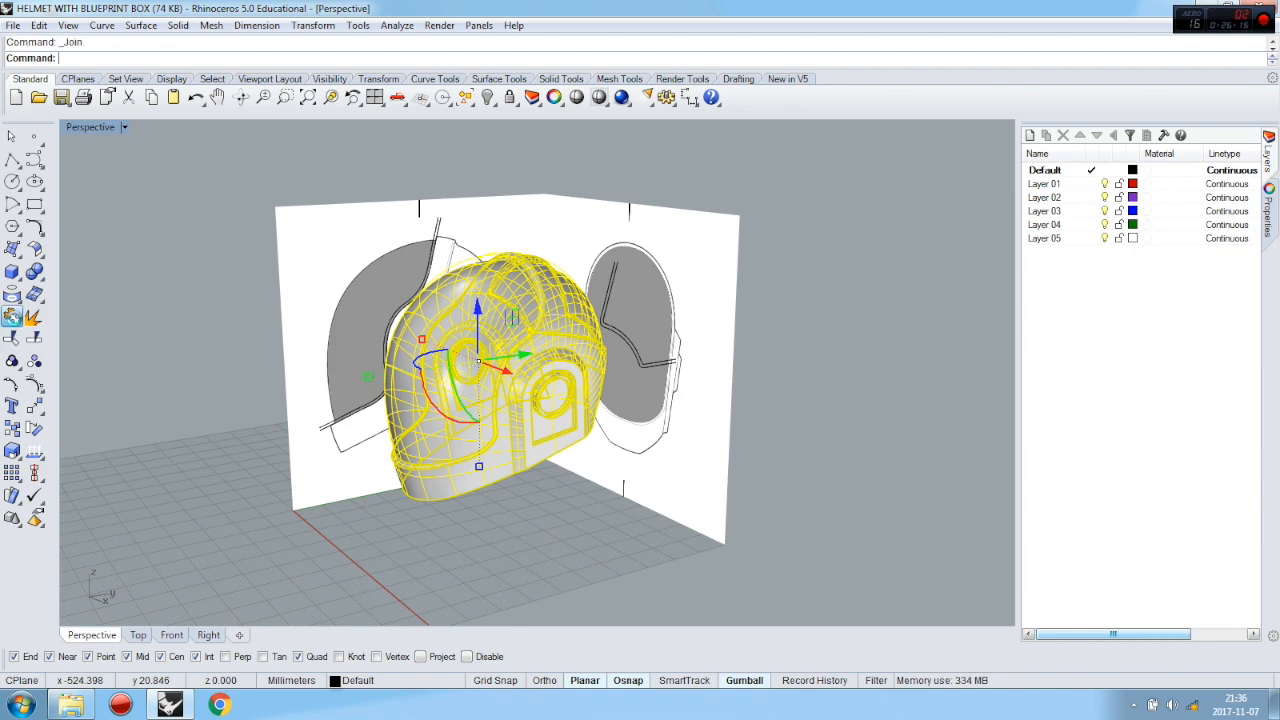
pyautogui.moveTo(450, 467); pyautogui.dragTo(315, 446, button='right')
pyautogui.scroll(4, 623, 401)
pyautogui.scroll(2, 623, 401)
pyautogui.click(630, 411)
pyautogui.click(10, 135)
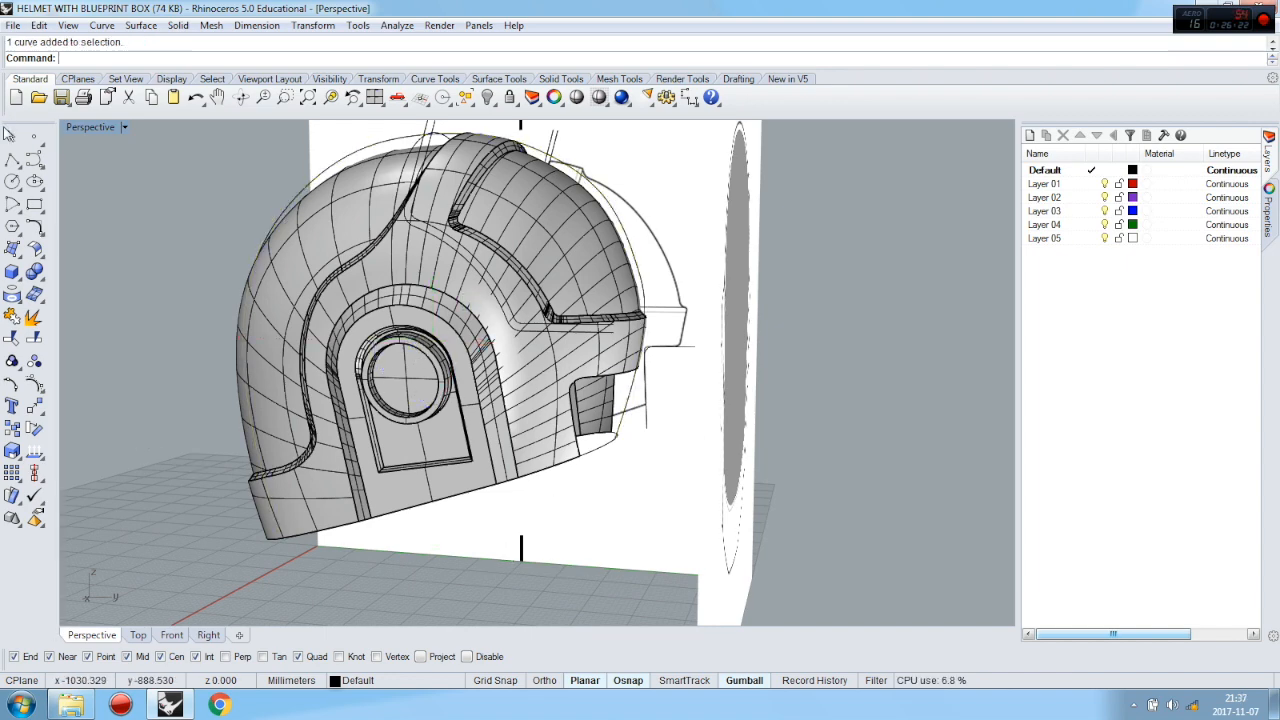
pyautogui.moveTo(321, 288)
pyautogui.mouseDown(button='right')
pyautogui.moveTo(277, 308)
pyautogui.moveTo(320, 285)
pyautogui.mouseUp(button='right')
pyautogui.scroll(6, 683, 367)
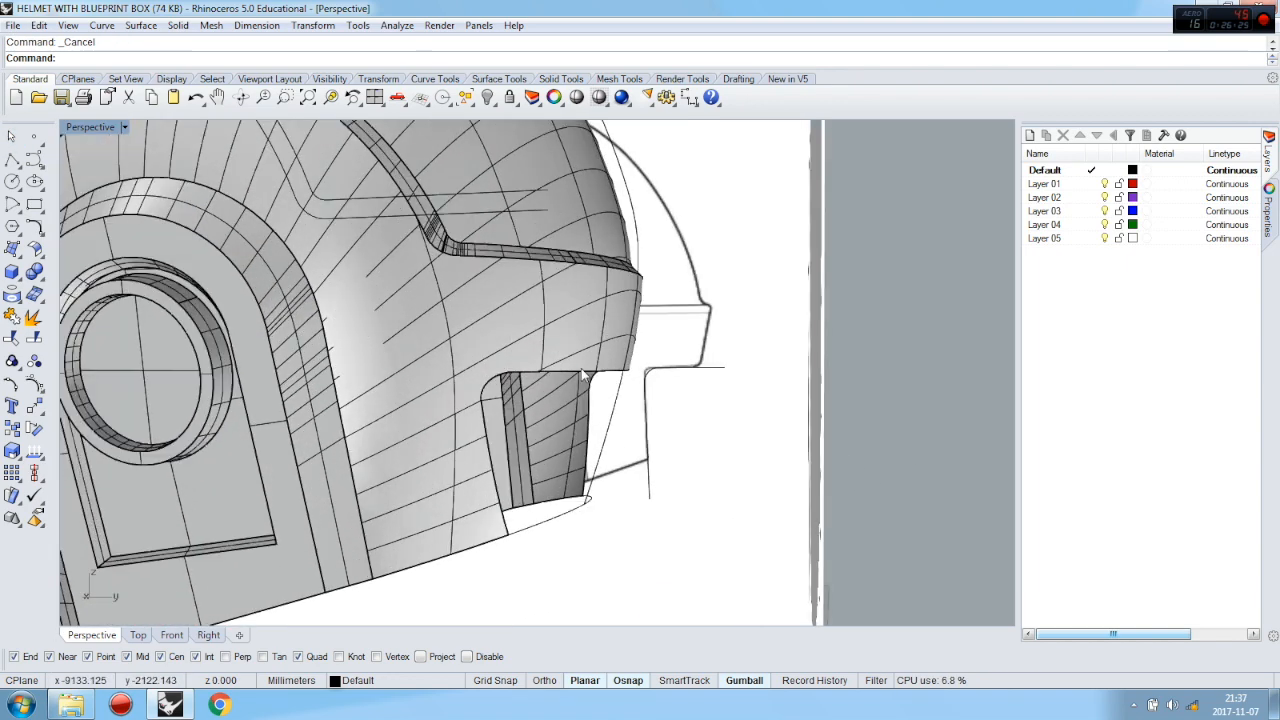
# Draw a straight polyline in the Right view along the helmet's bottom edge, extending past the rear corner and beyond the front cut-out
pyautogui.click(708, 369)
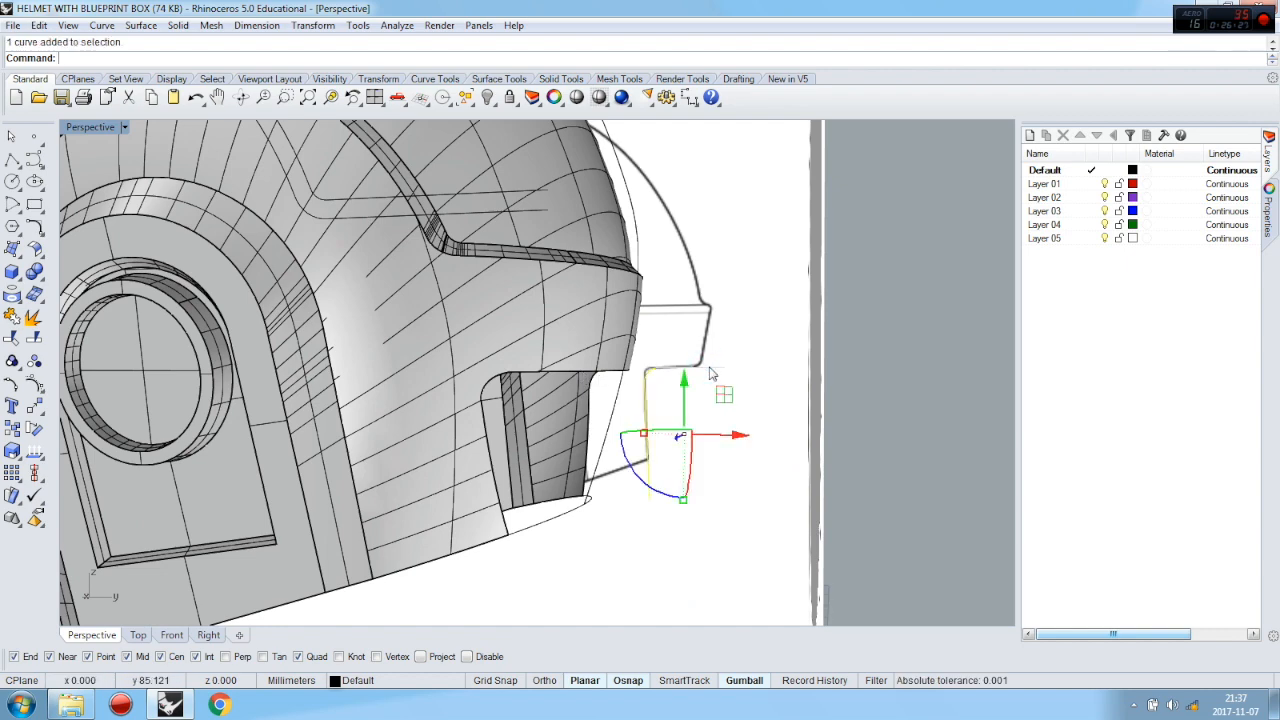
pyautogui.click(208, 635)
pyautogui.scroll(-3, 250, 562)
pyautogui.scroll(5, 875, 458)
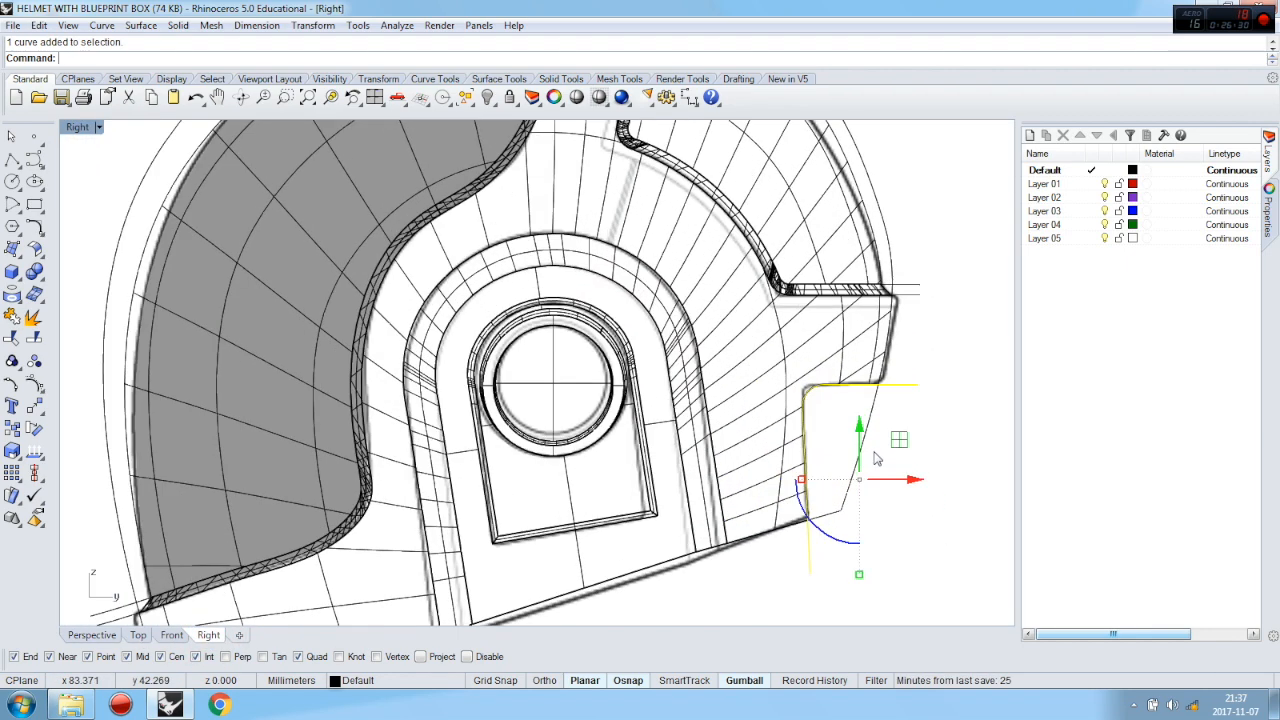
pyautogui.scroll(-2, 860, 341)
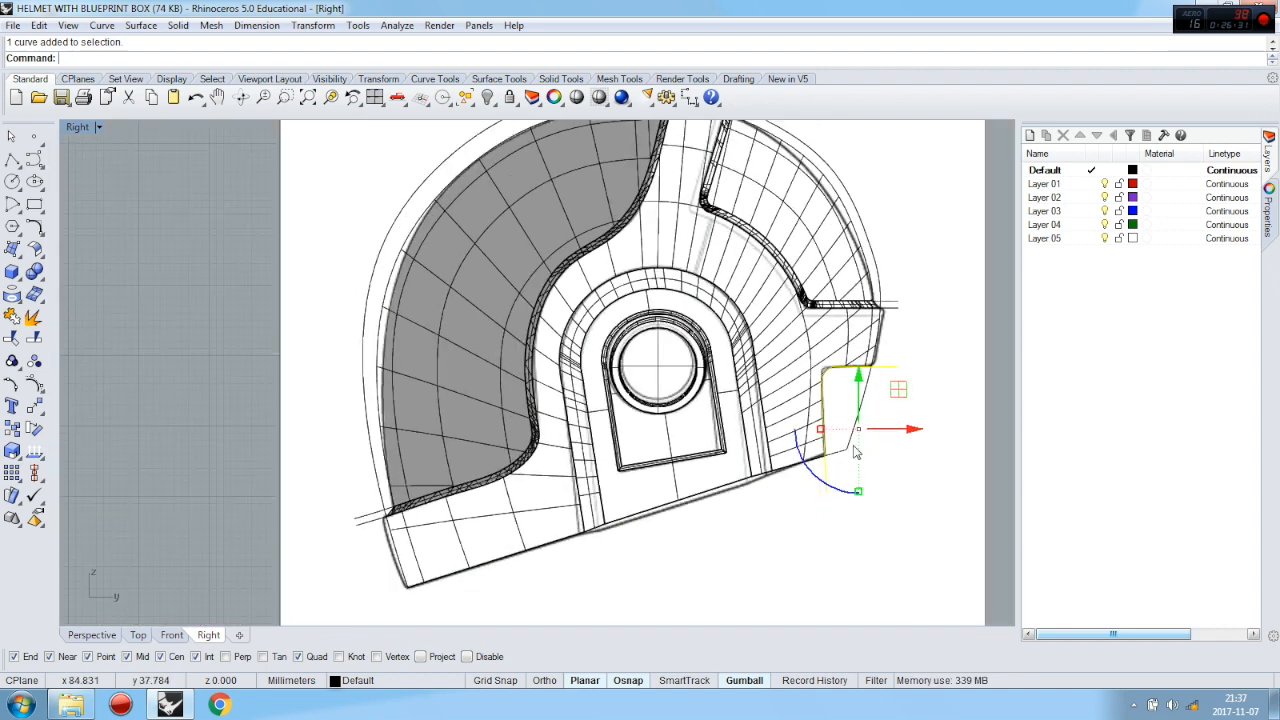
pyautogui.click(12, 160)
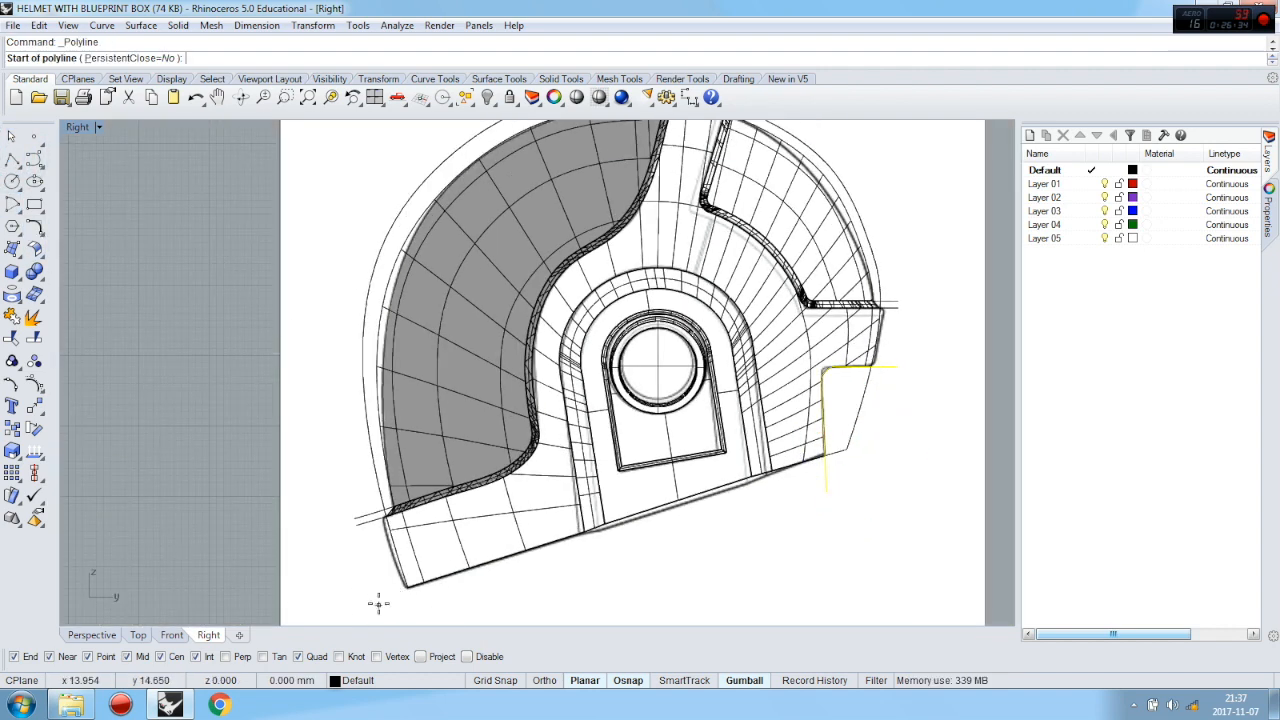
pyautogui.click(383, 596)
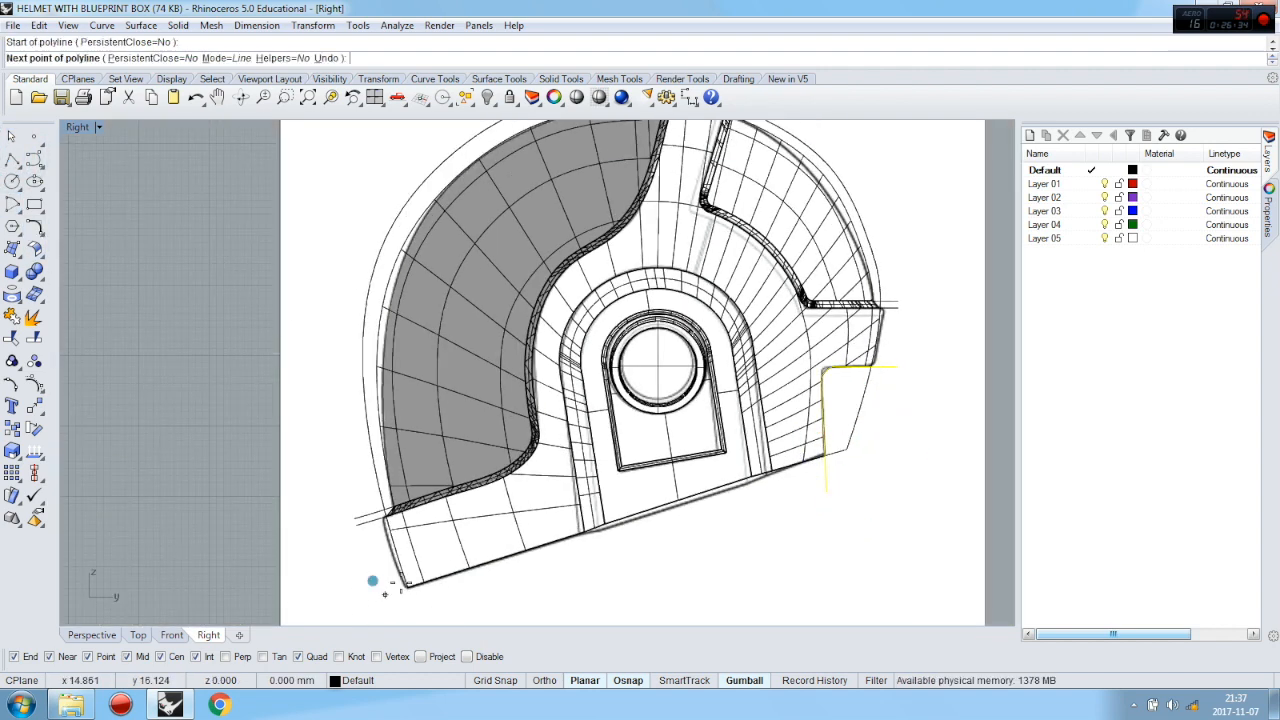
pyautogui.click(921, 419)
pyautogui.press('Return')
pyautogui.press('Return')
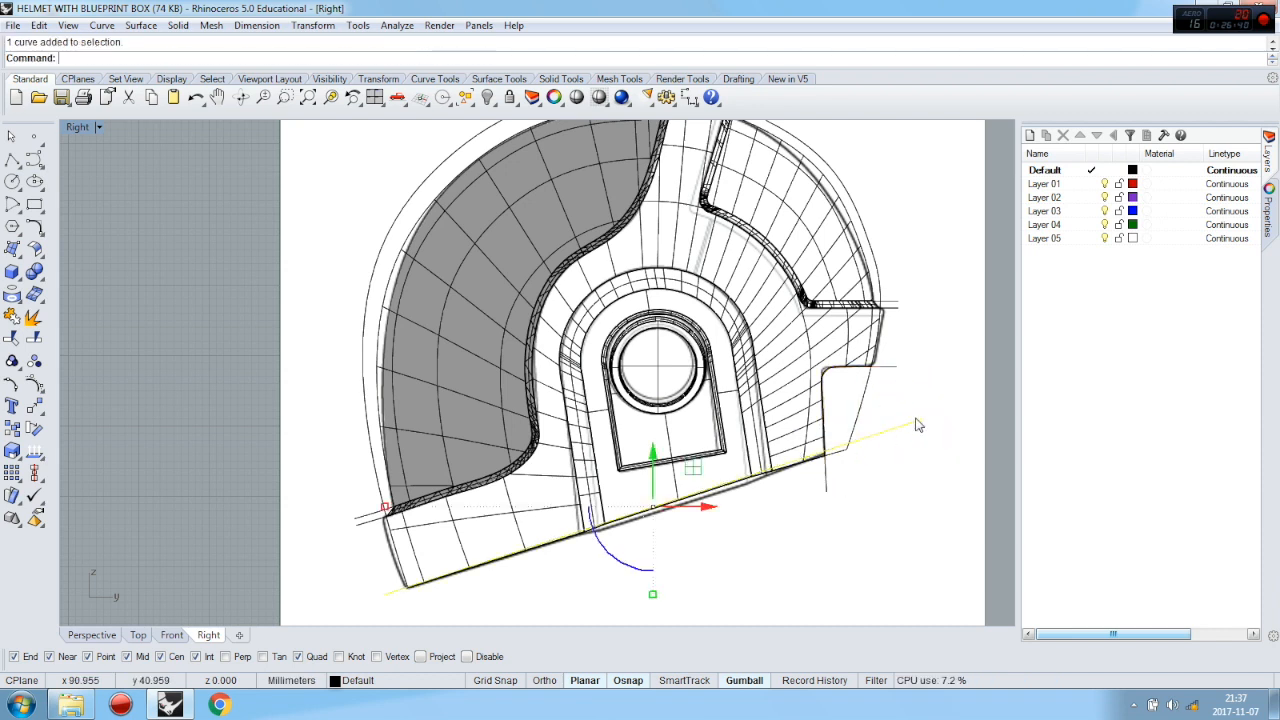
# Trim the overhanging ends of the bottom line and the front cut-out curve at their crossing
pyautogui.keyDown('shift'); pyautogui.click(893, 375); pyautogui.keyUp('shift')
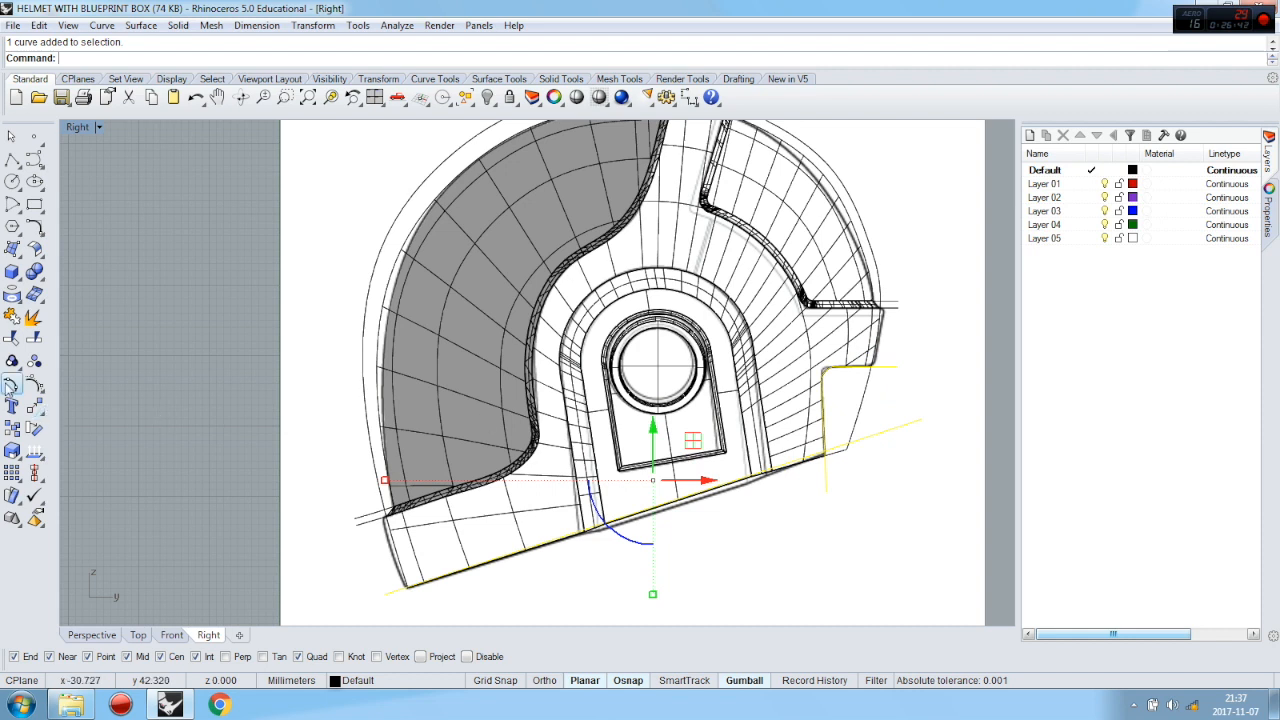
pyautogui.click(13, 340)
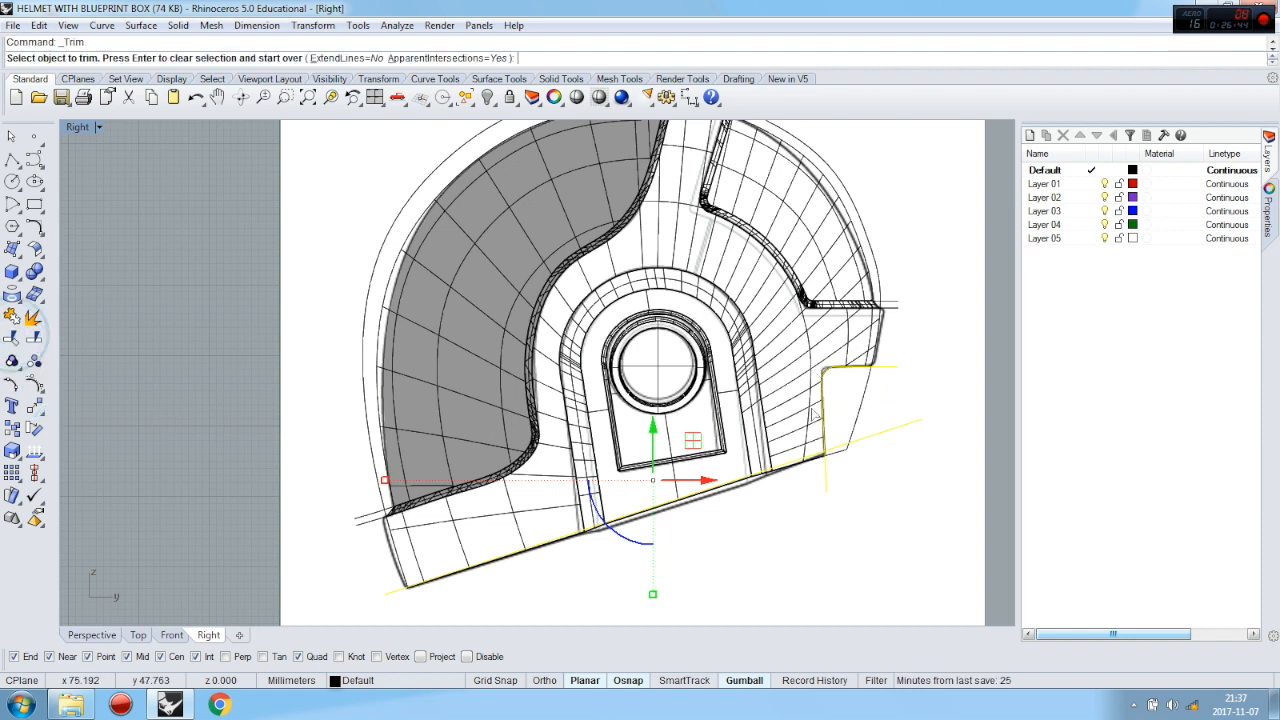
pyautogui.click(881, 435)
pyautogui.click(826, 474)
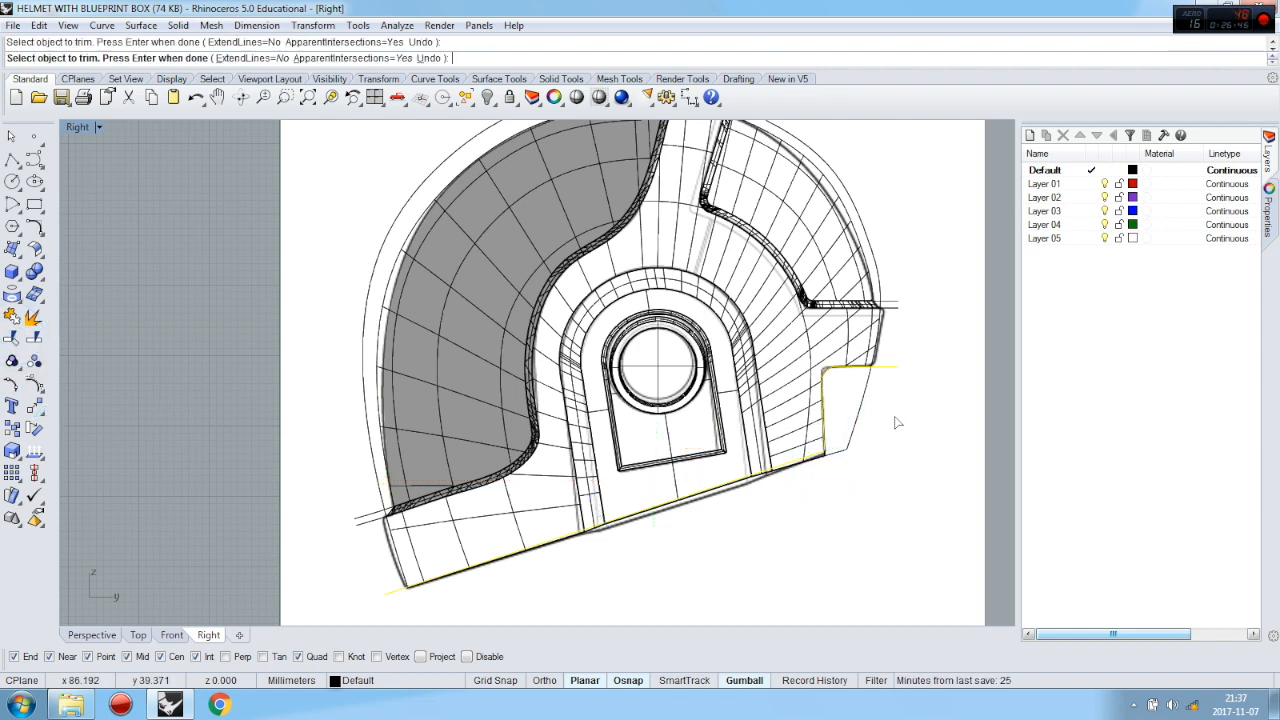
# Examine the trimmed bottom line and cut-out curve in the Perspective view, then return to the Right view
pyautogui.click(90, 635)
pyautogui.scroll(6, 608, 457)
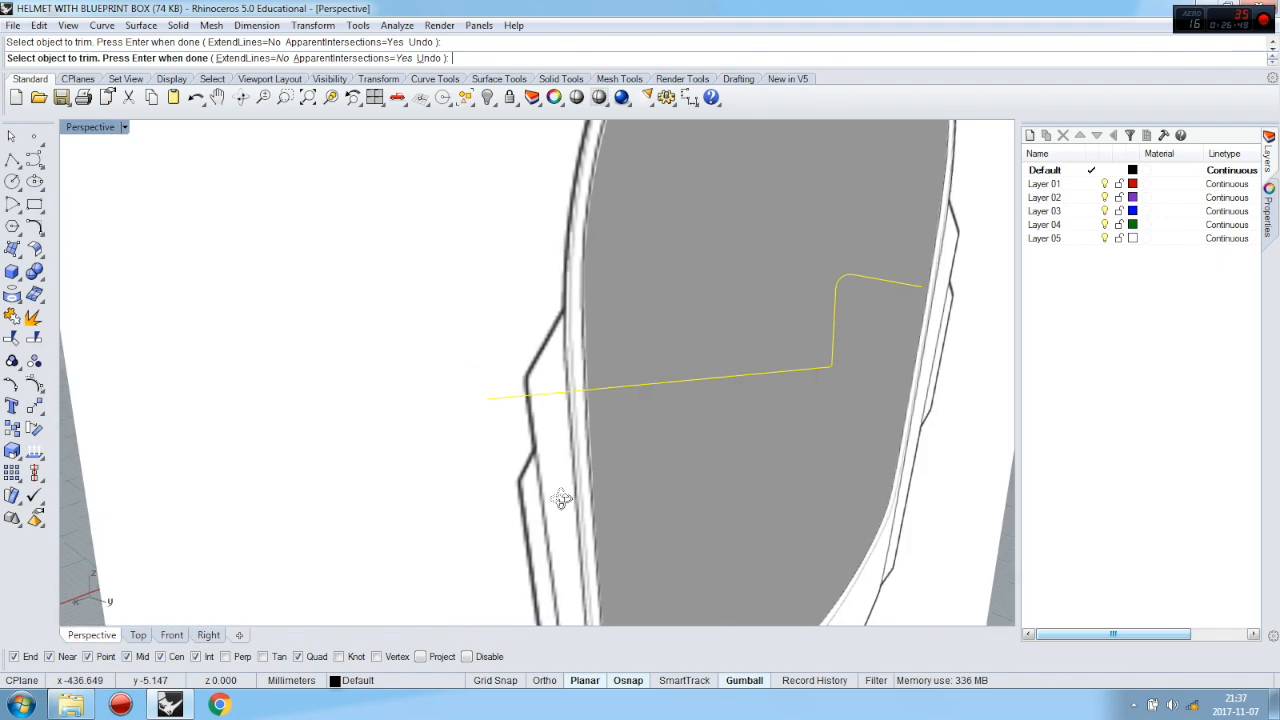
pyautogui.moveTo(561, 498); pyautogui.dragTo(575, 490, button='right')
pyautogui.scroll(-4, 709, 456)
pyautogui.moveTo(743, 431); pyautogui.dragTo(795, 535, button='right')
pyautogui.moveTo(692, 328); pyautogui.dragTo(670, 278, button='right')
pyautogui.click(208, 637)
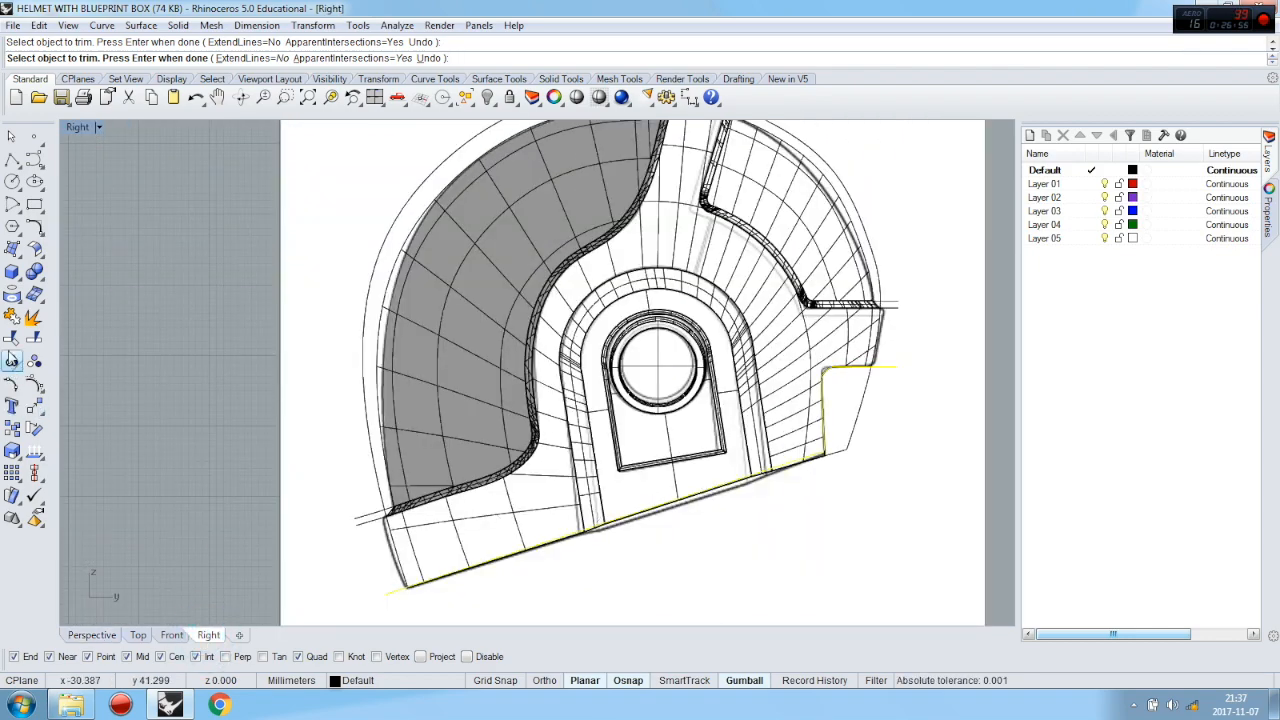
# Trim away the helmet surfaces that hang below the straight bottom line in the Right view, including the side band and front panel
pyautogui.click(11, 340)
pyautogui.scroll(15, 648, 492)
pyautogui.click(476, 577)
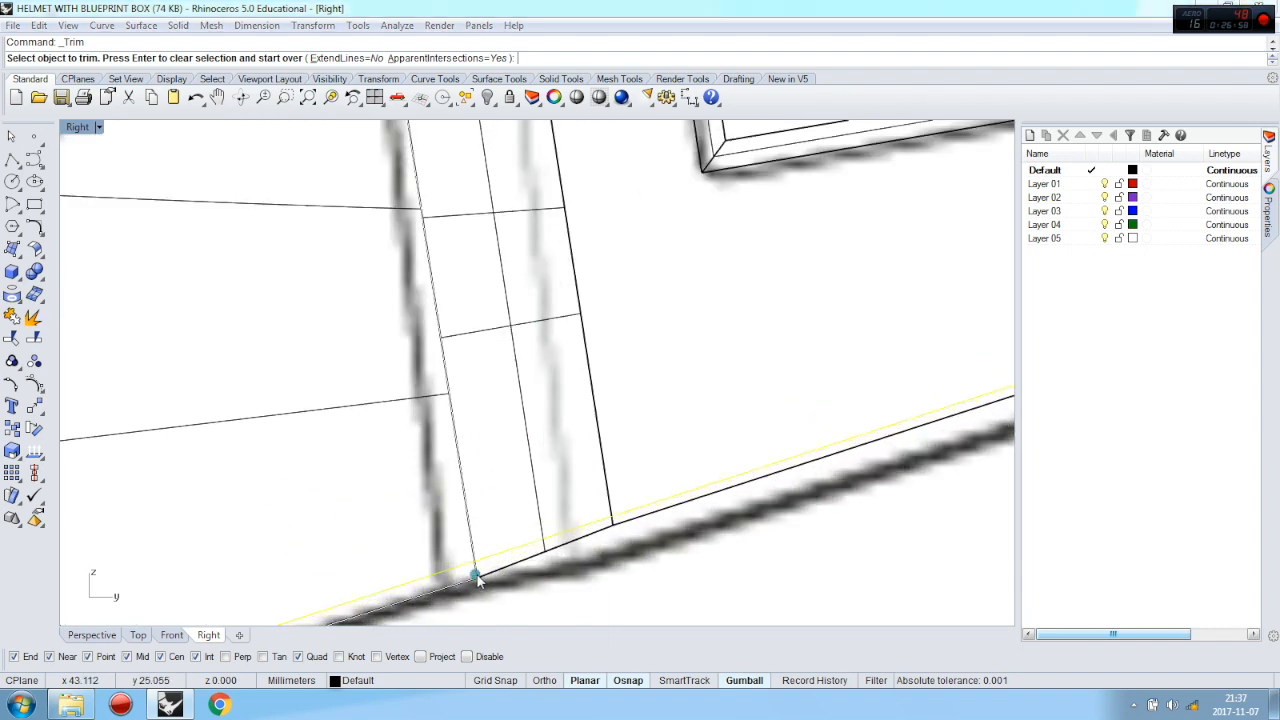
pyautogui.click(521, 617)
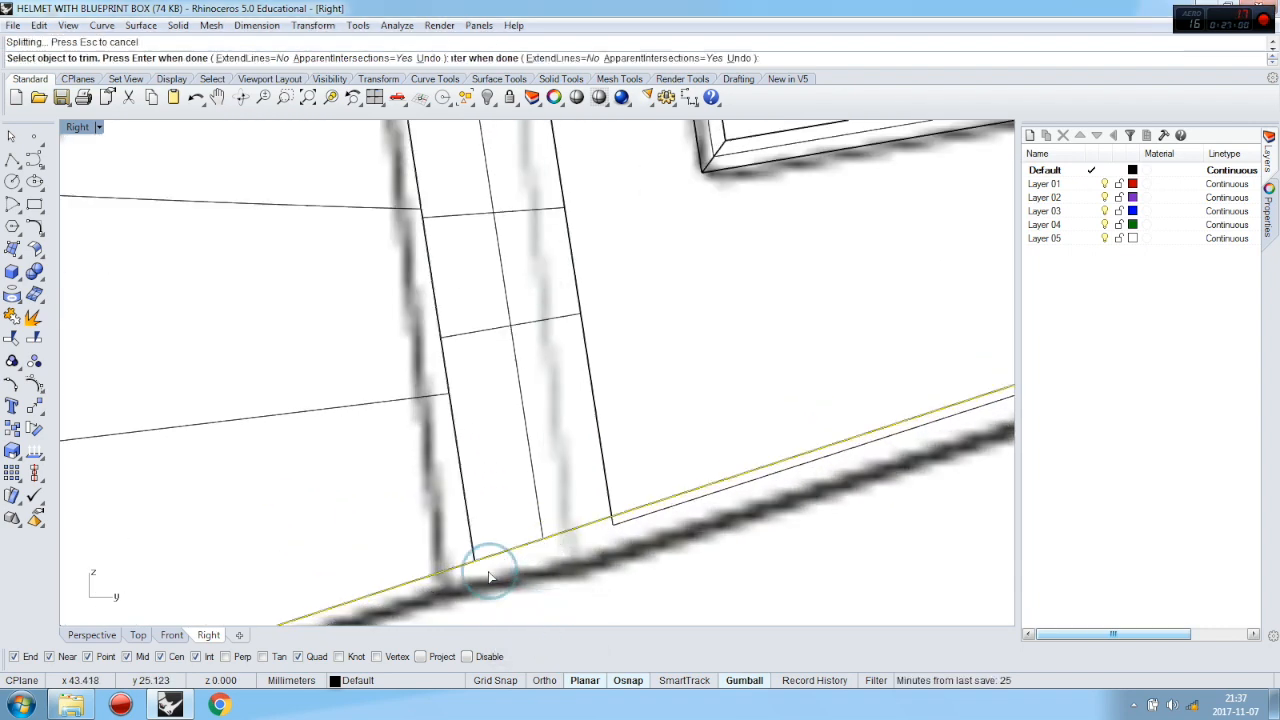
pyautogui.scroll(-8, 632, 520)
pyautogui.scroll(8, 566, 511)
pyautogui.click(566, 512)
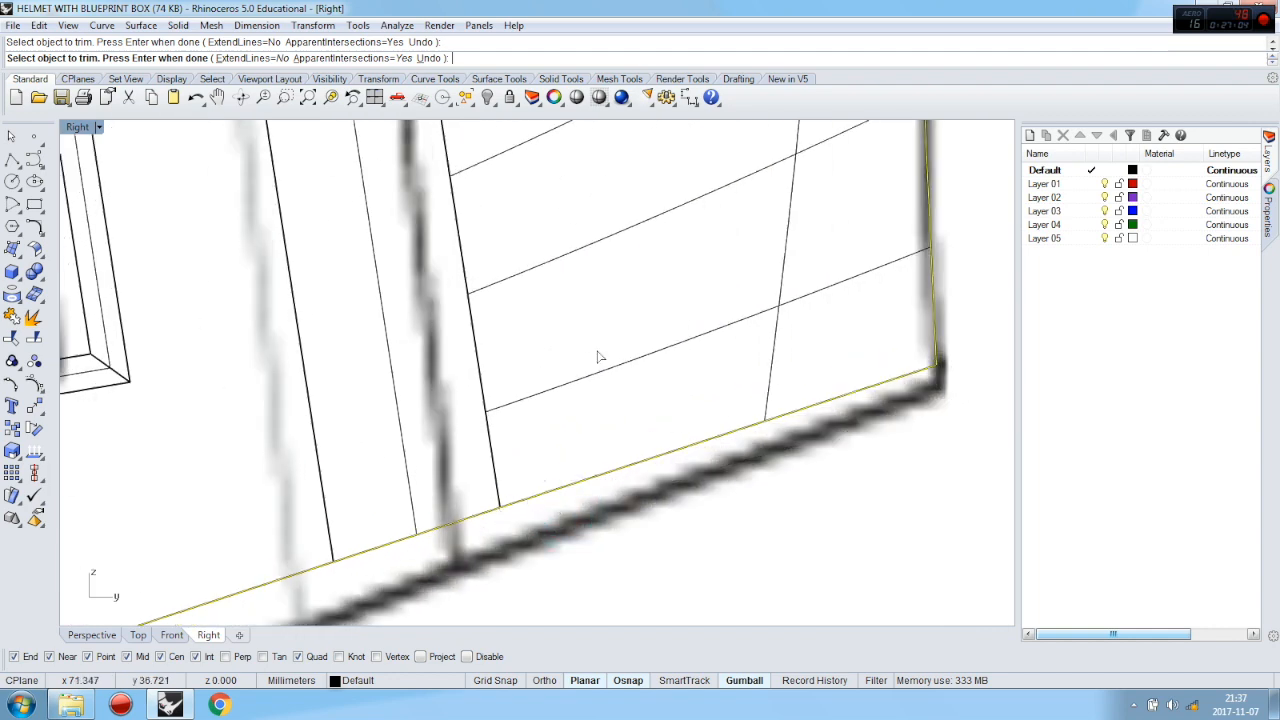
pyautogui.scroll(-5, 598, 357)
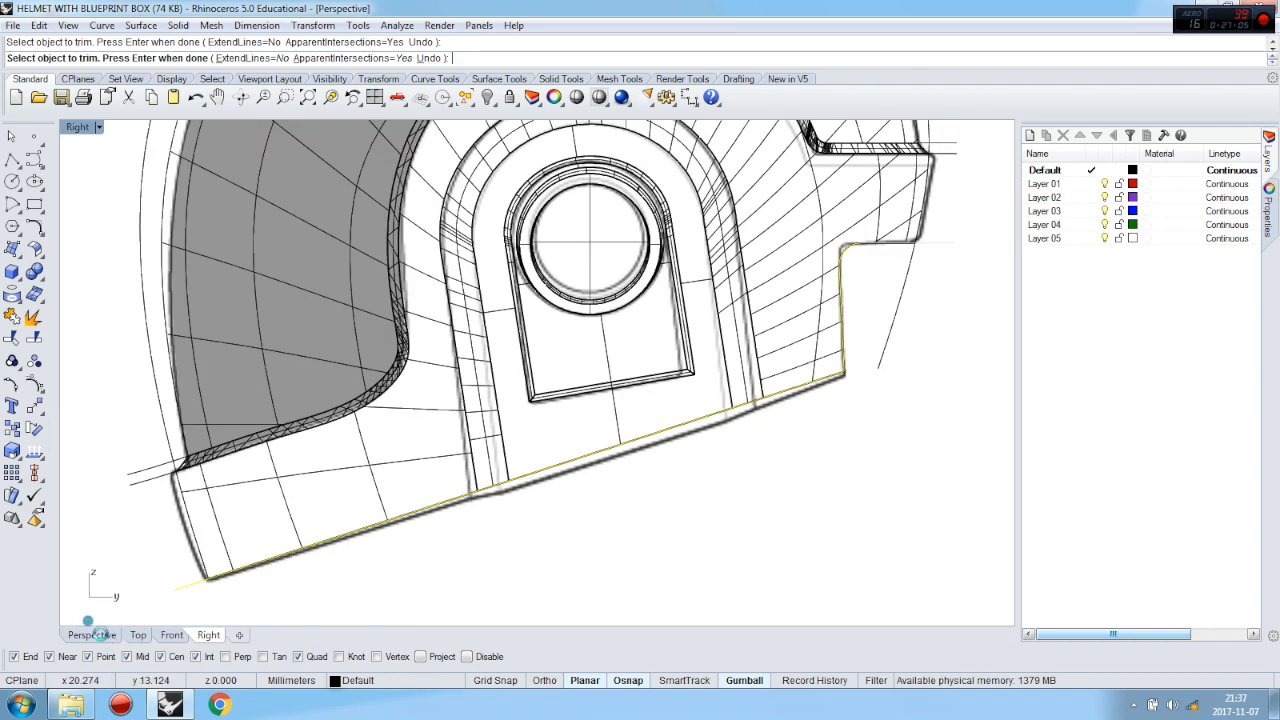
# Join the bottom line and front cut-out curve in the Perspective view and extrude the profile sideways through the full width of the helmet
pyautogui.click(93, 634)
pyautogui.moveTo(566, 463); pyautogui.dragTo(533, 464, button='right')
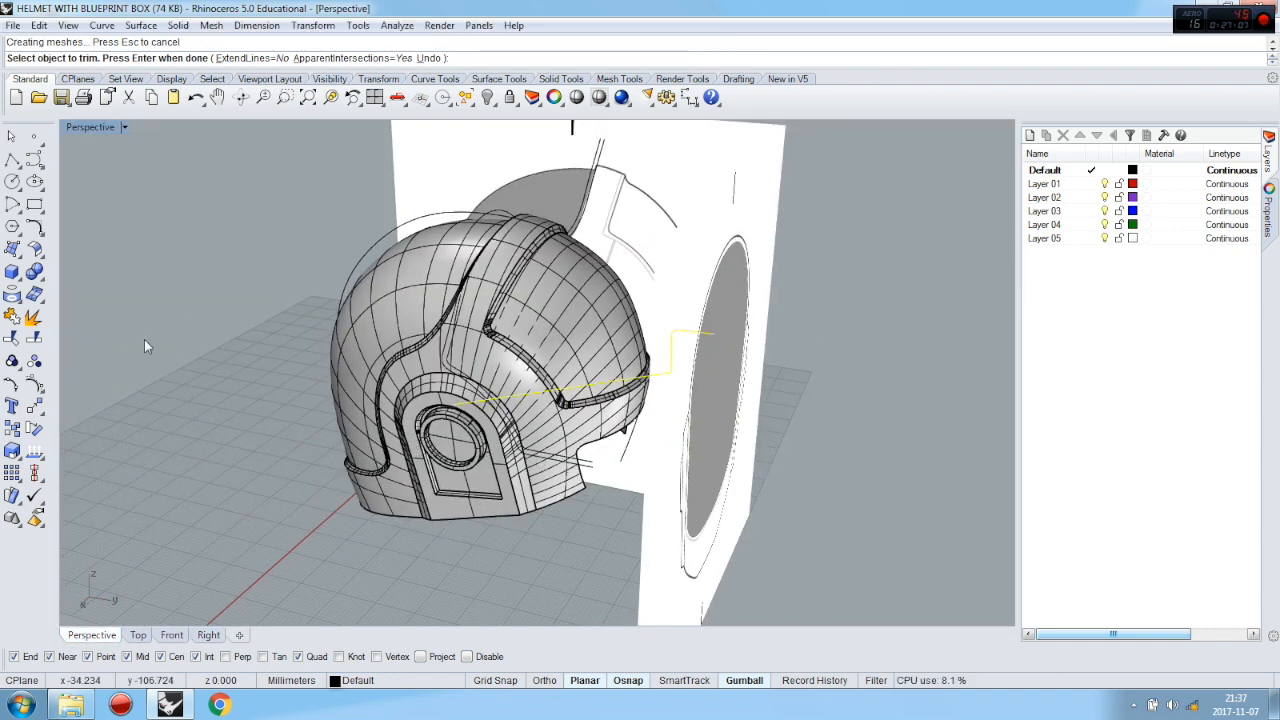
pyautogui.click(12, 318)
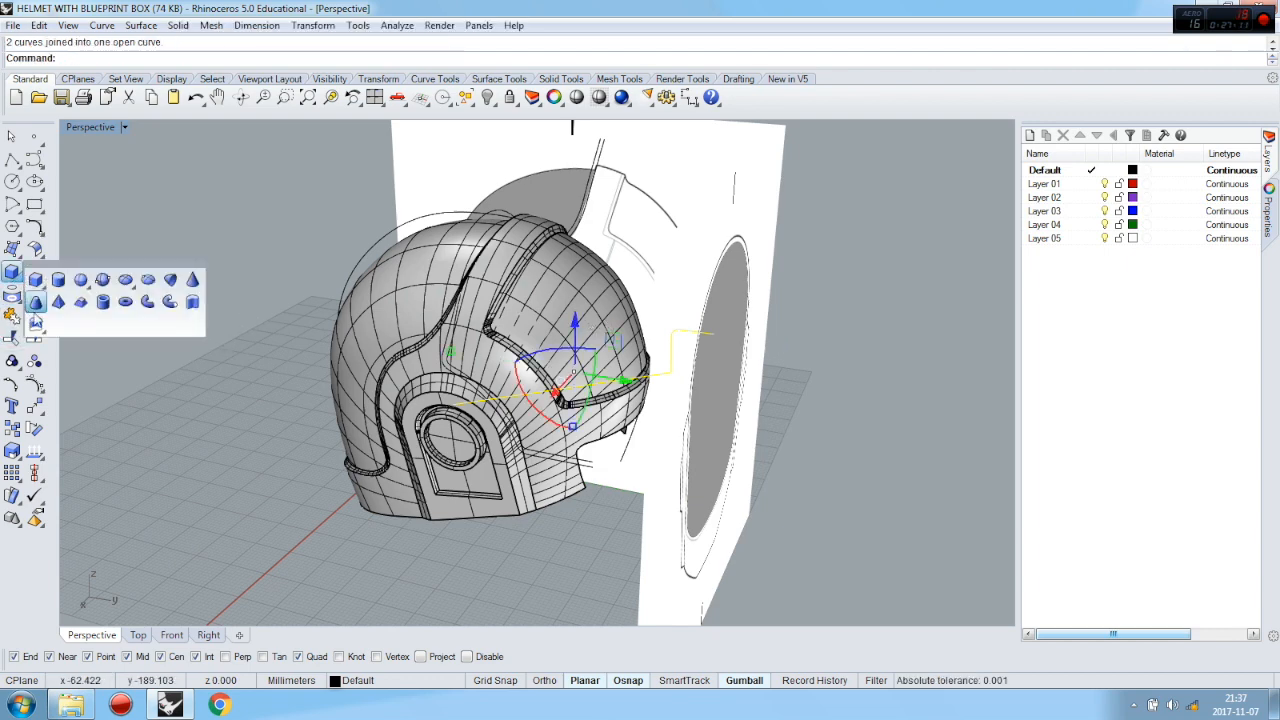
pyautogui.click(192, 304)
pyautogui.moveTo(370, 442); pyautogui.dragTo(318, 468, button='right')
pyautogui.click(300, 489)
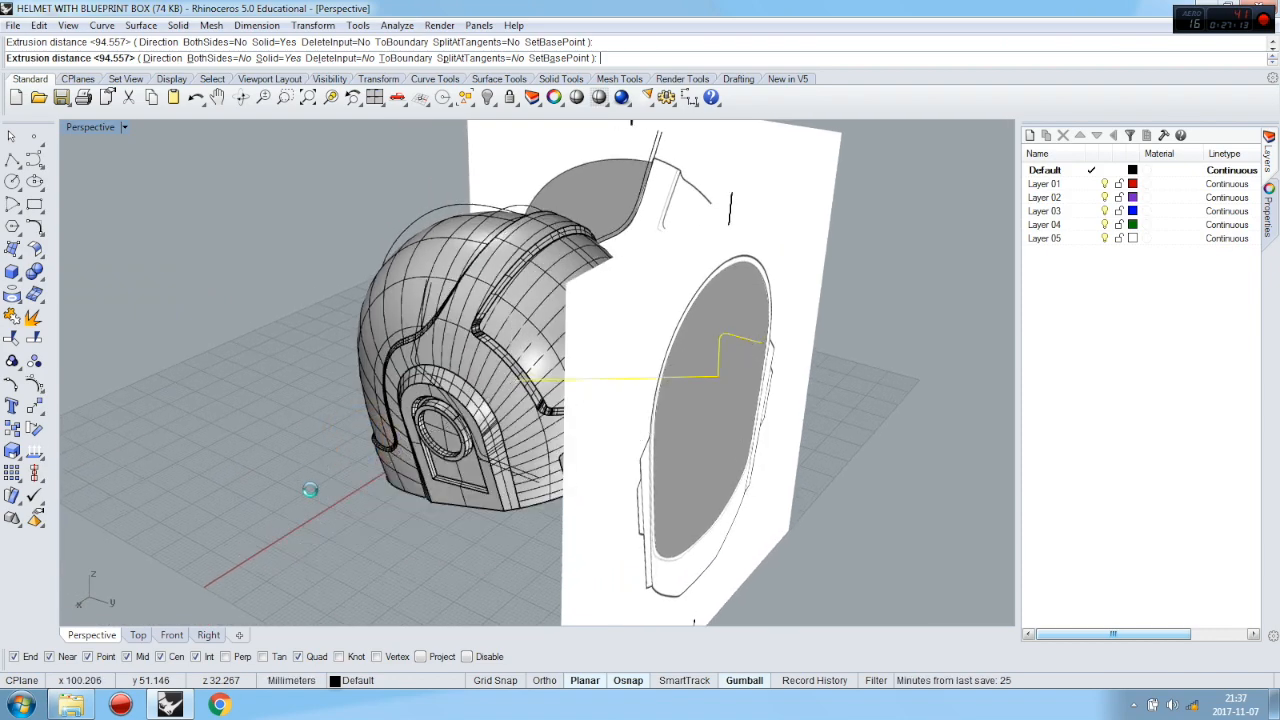
pyautogui.moveTo(141, 392); pyautogui.dragTo(415, 357, button='right')
# Trim off the extruded surface that lies outside the helmet, using the helmet as the cutting object
pyautogui.click(415, 357)
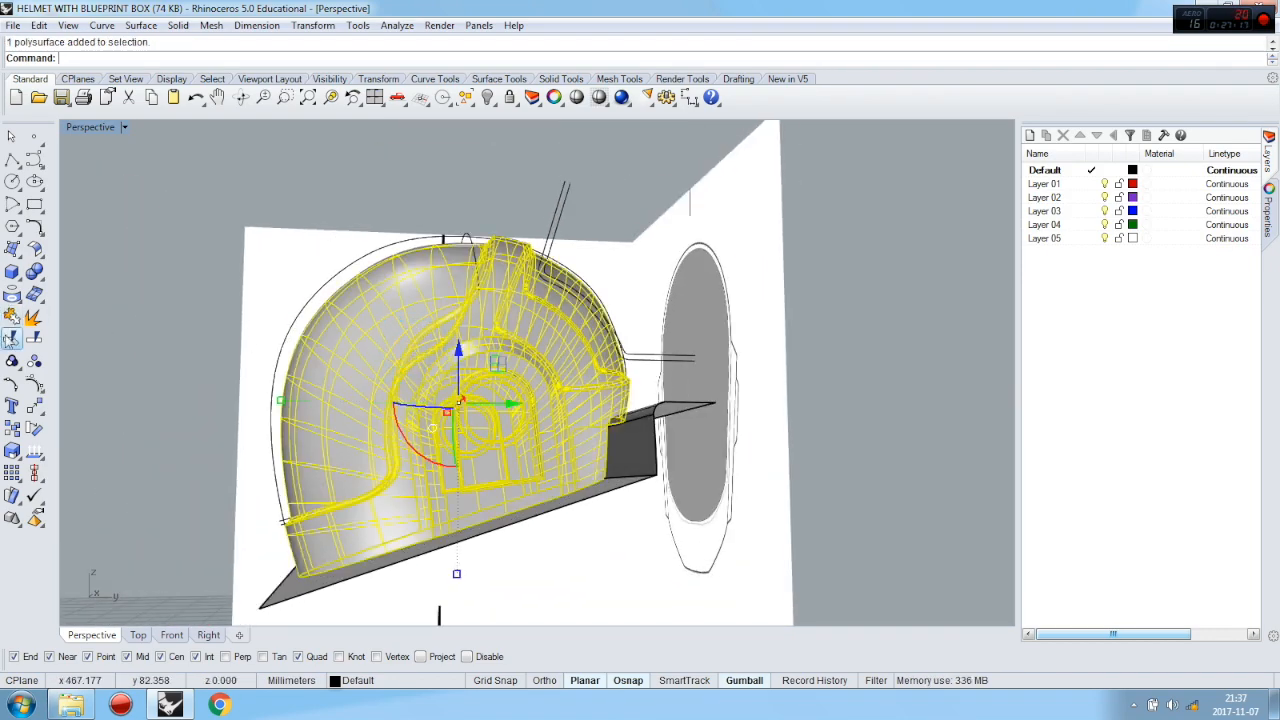
pyautogui.click(10, 338)
pyautogui.moveTo(193, 382); pyautogui.dragTo(608, 469, button='right')
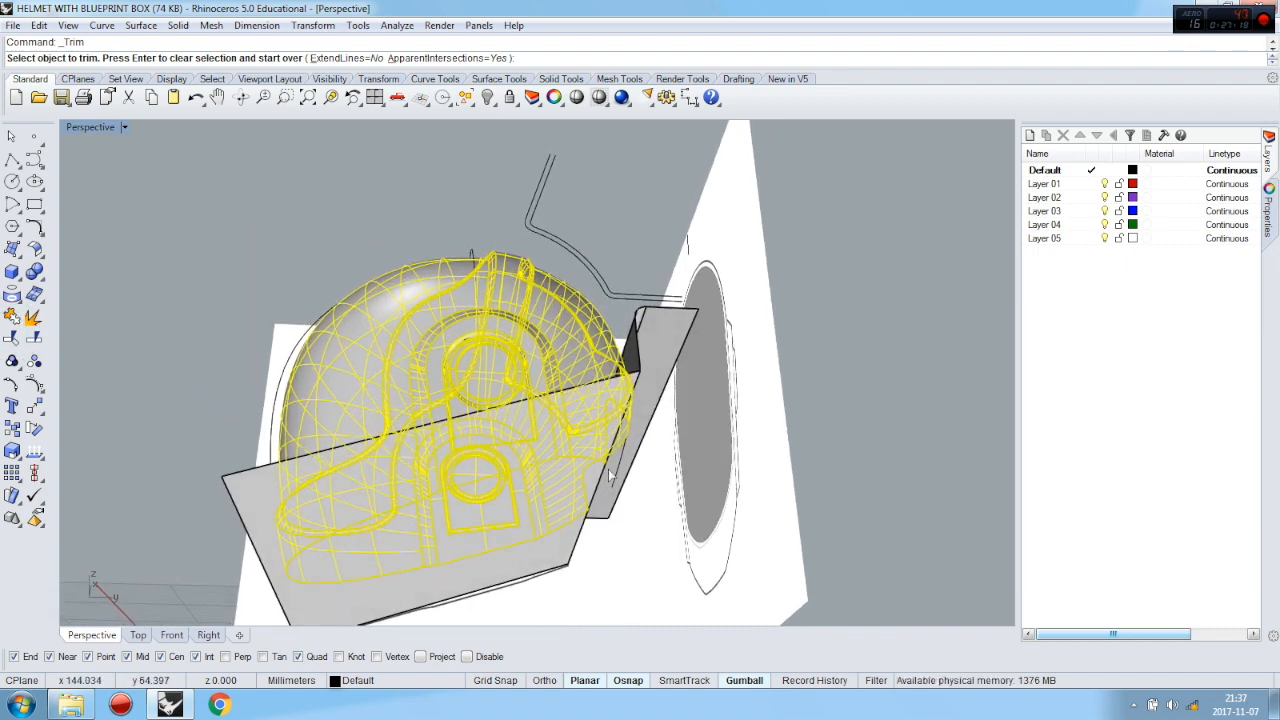
pyautogui.click(657, 323)
pyautogui.rightClick(160, 195)
# Select the whole helmet together with the trimmed bottom surface and join them
pyautogui.moveTo(163, 200); pyautogui.dragTo(267, 284, button='right')
pyautogui.scroll(-4, 189, 226)
pyautogui.moveTo(154, 216); pyautogui.dragTo(502, 487)
pyautogui.click(8, 316)
# Examine the joined helmet from the back, underside and sides, checking the closed bottom and front cut-out
pyautogui.moveTo(171, 313); pyautogui.dragTo(443, 303, button='right')
pyautogui.scroll(5, 452, 280)
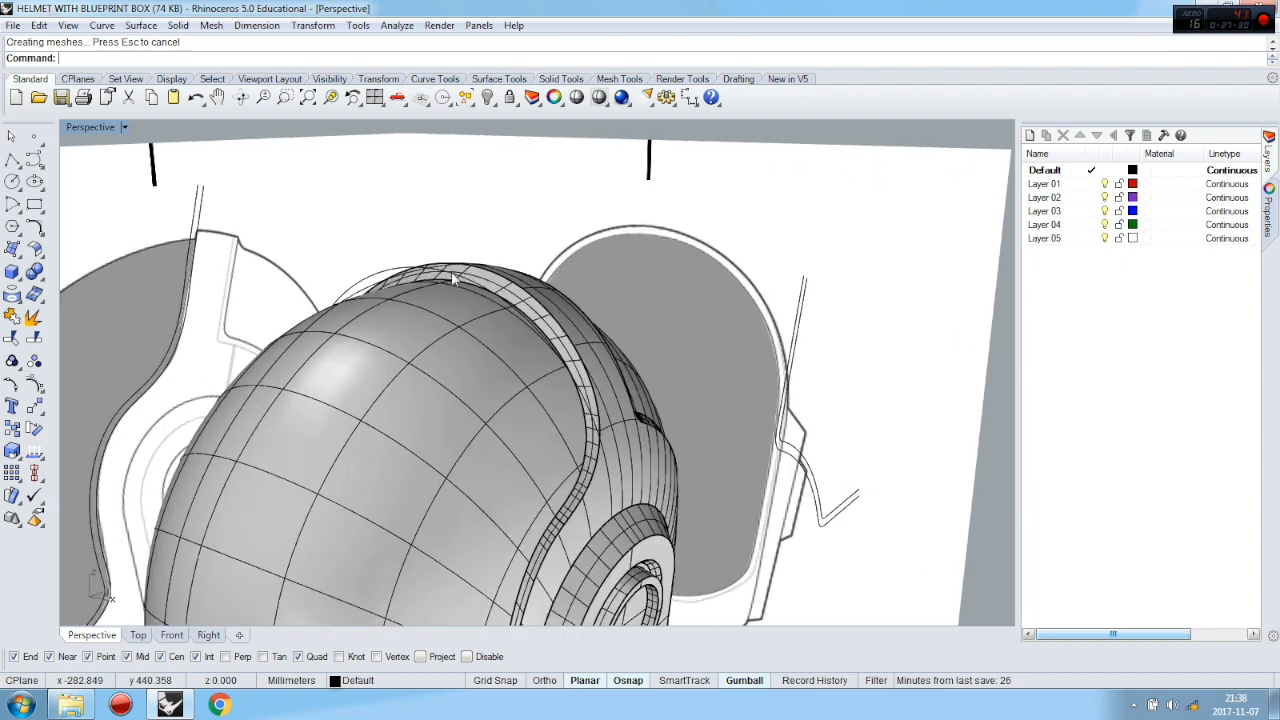
pyautogui.scroll(-5, 393, 311)
pyautogui.moveTo(393, 311); pyautogui.dragTo(303, 388, button='right')
pyautogui.moveTo(355, 486); pyautogui.dragTo(345, 425, button='right')
pyautogui.click(342, 427)
pyautogui.click(609, 343)
pyautogui.scroll(-3, 700, 340)
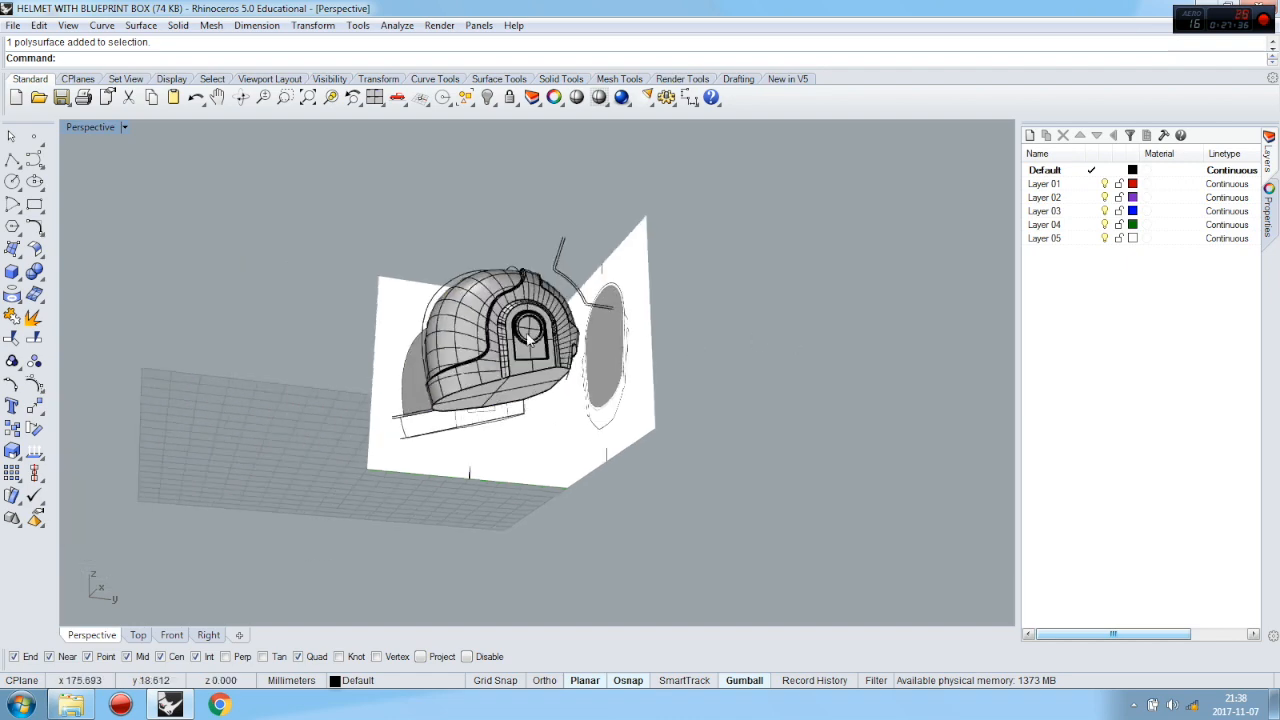
pyautogui.scroll(5, 436, 310)
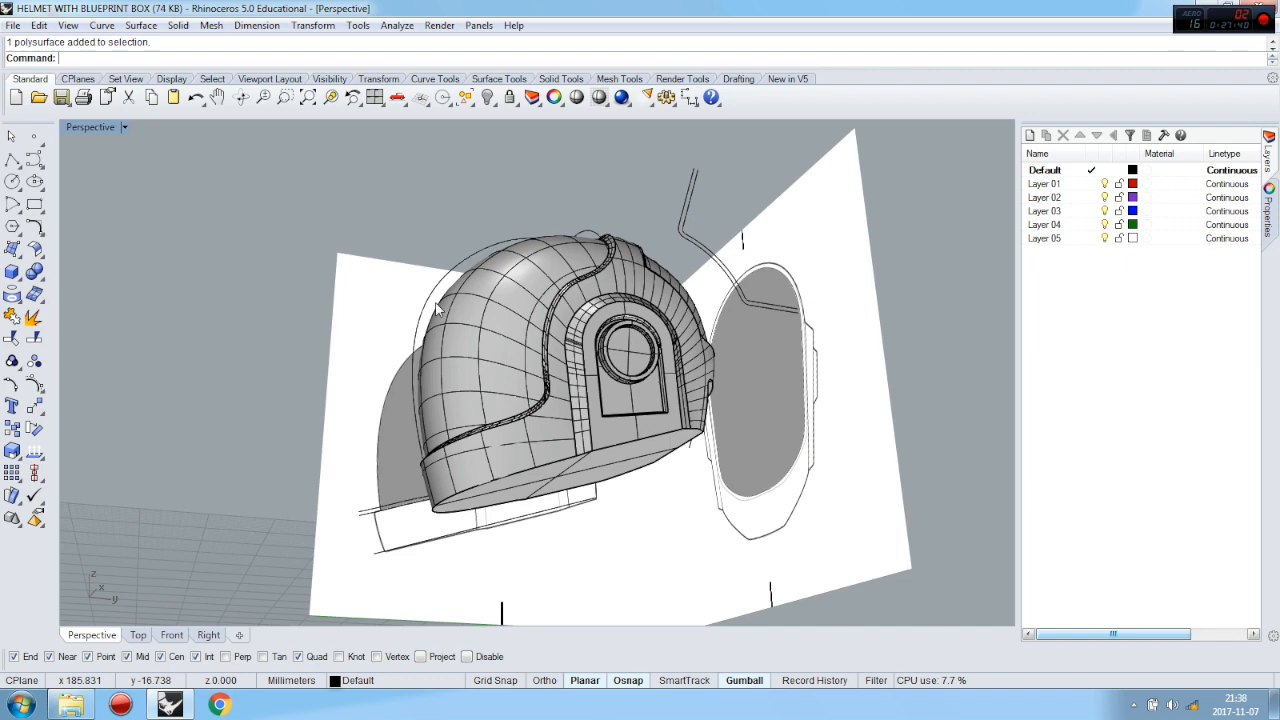
pyautogui.moveTo(436, 310); pyautogui.dragTo(915, 265, button='right')
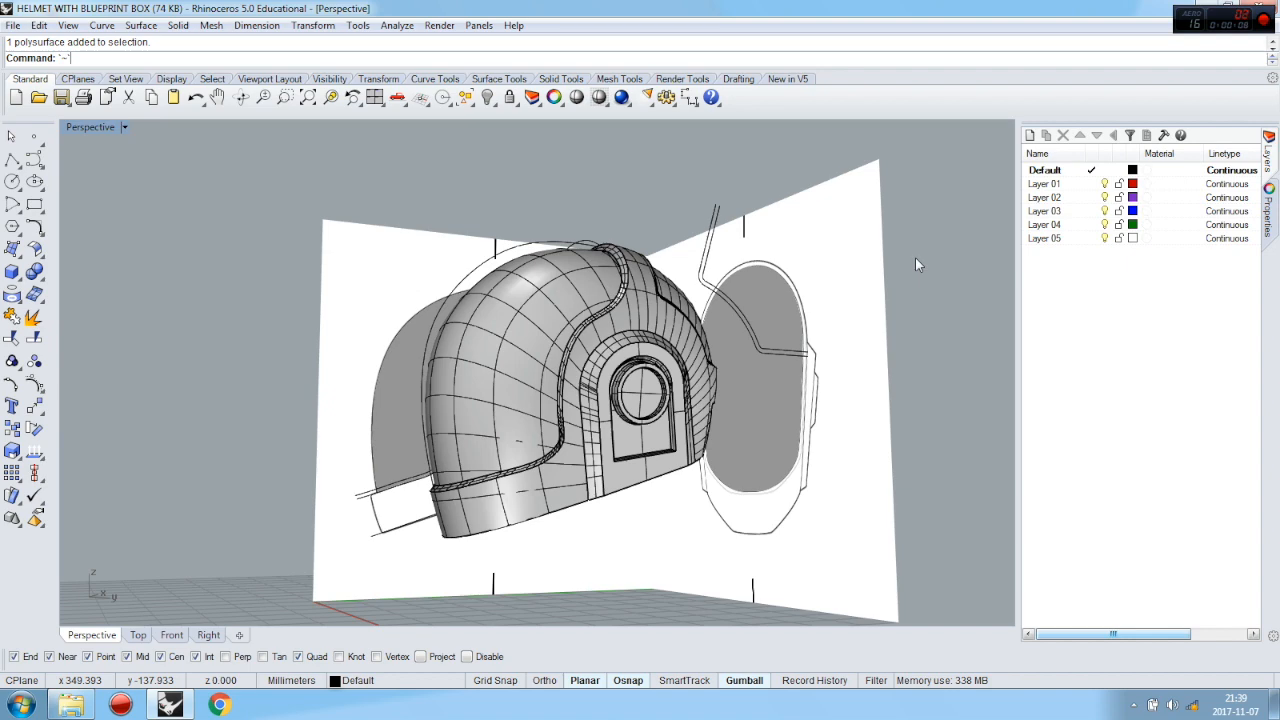
pyautogui.moveTo(916, 240); pyautogui.dragTo(828, 257, button='right')
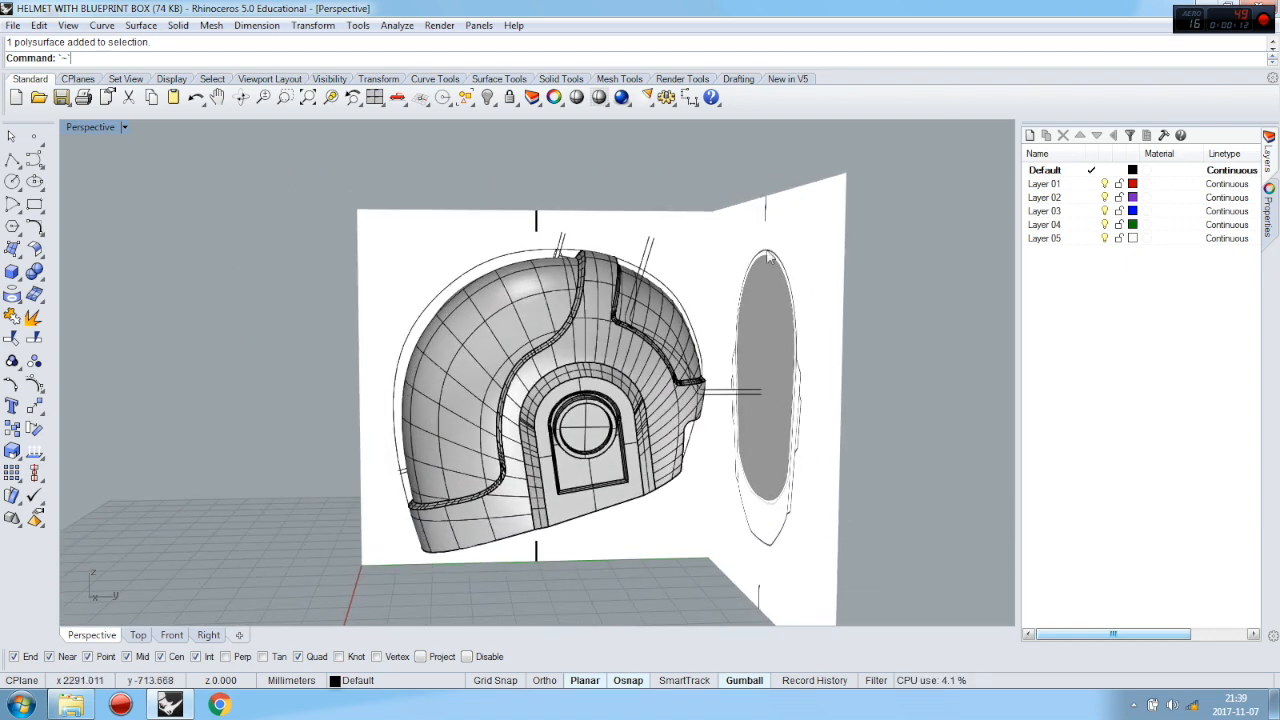
pyautogui.moveTo(275, 296); pyautogui.dragTo(334, 295, button='right')
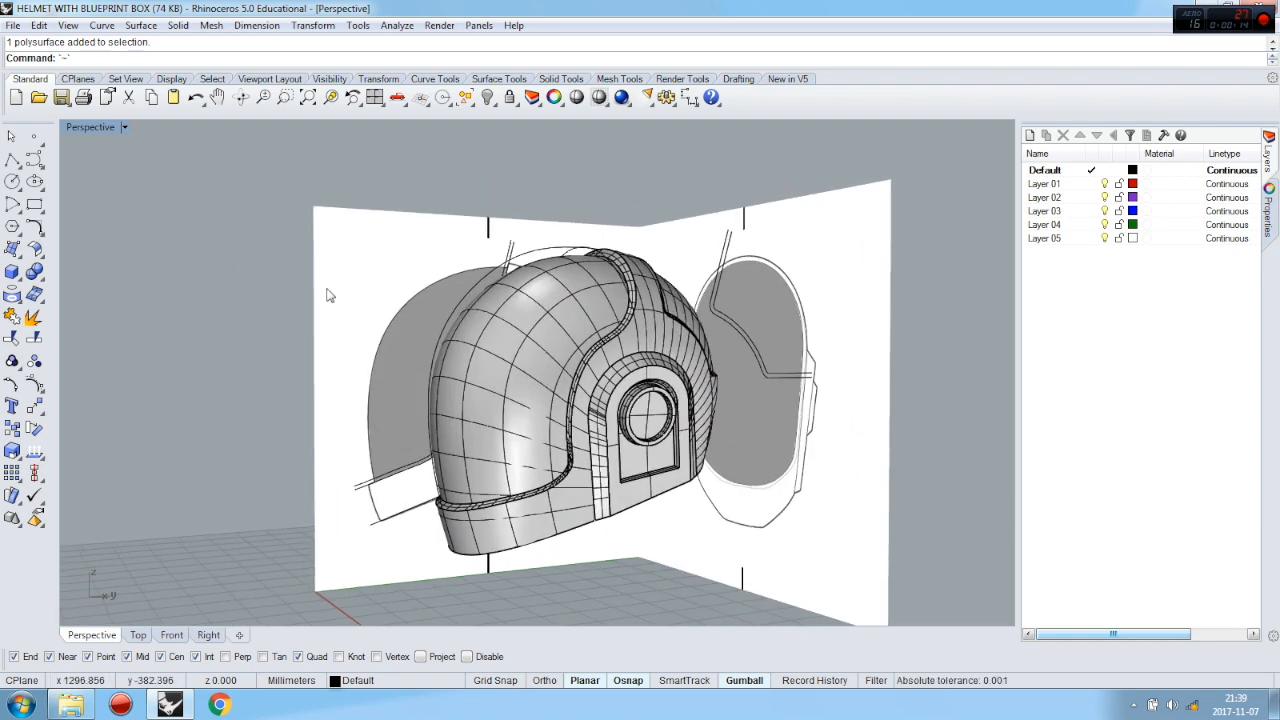